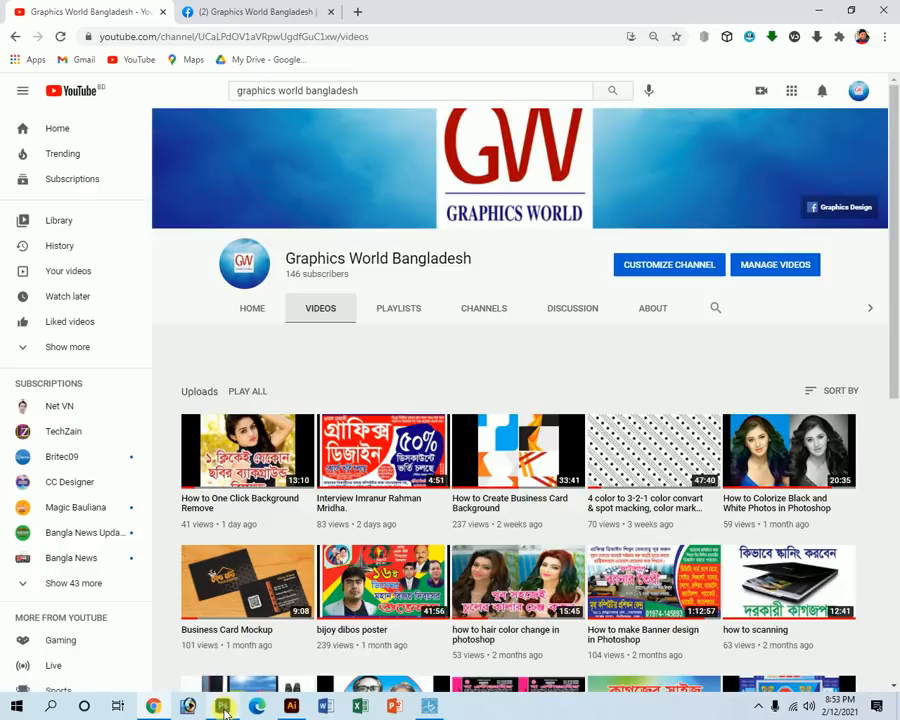
# Leave the YouTube channel page in Chrome and bring Photoshop to the front.
pyautogui.click(222, 706)
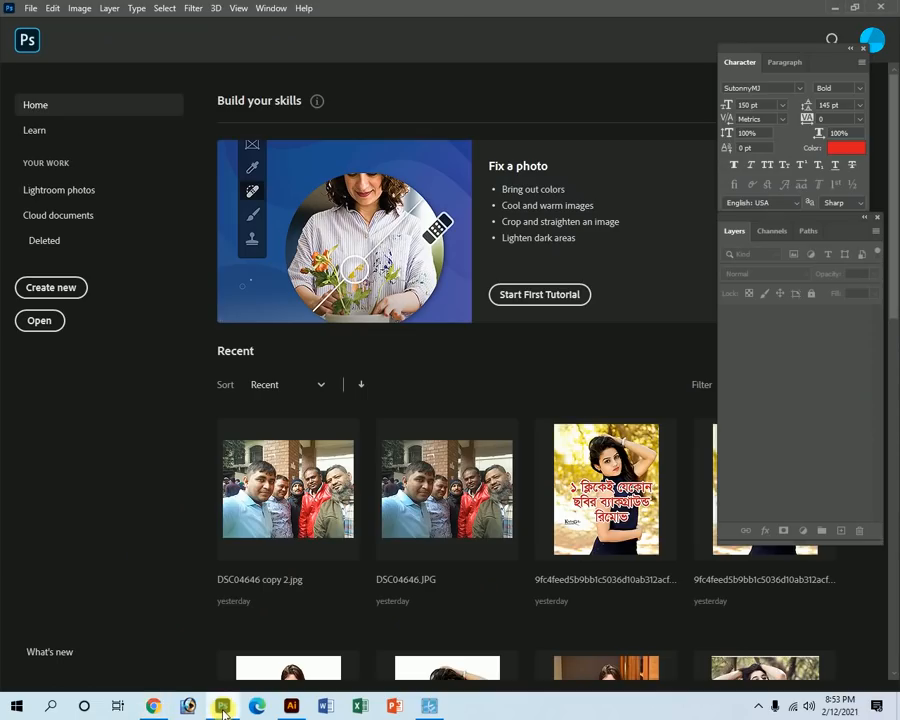
# Start Photoshop's WIA Support scanner import from the File > Import menu.
pyautogui.click(30, 9)
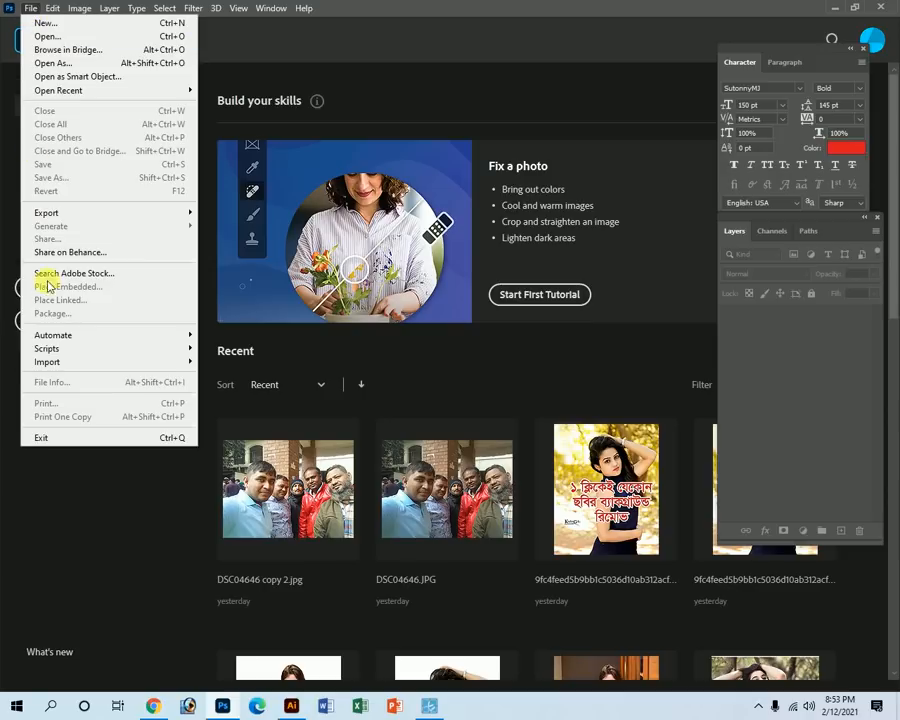
pyautogui.moveTo(41, 367)
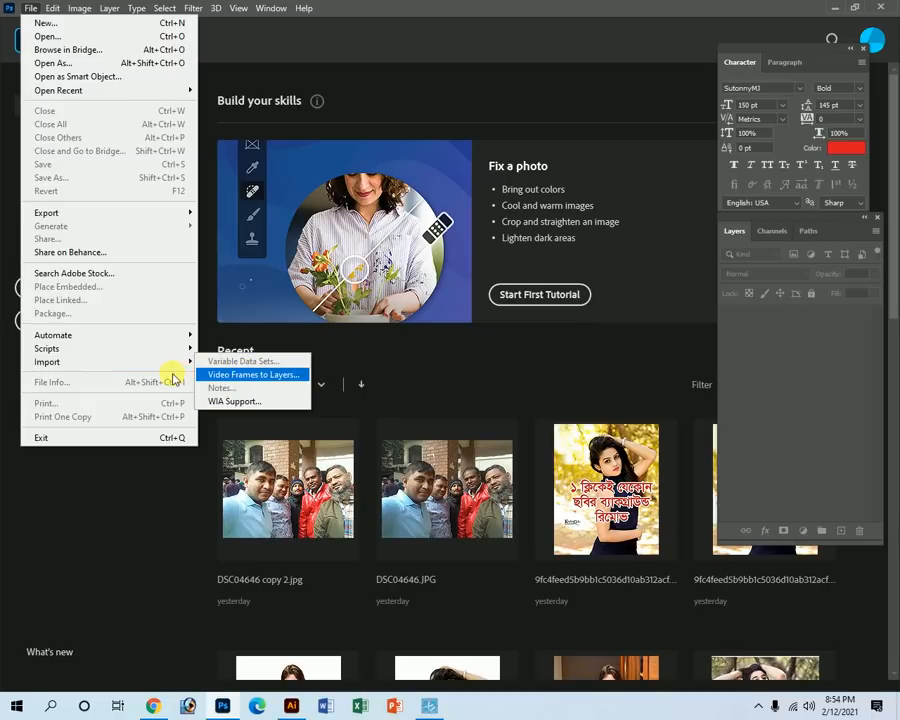
pyautogui.click(222, 401)
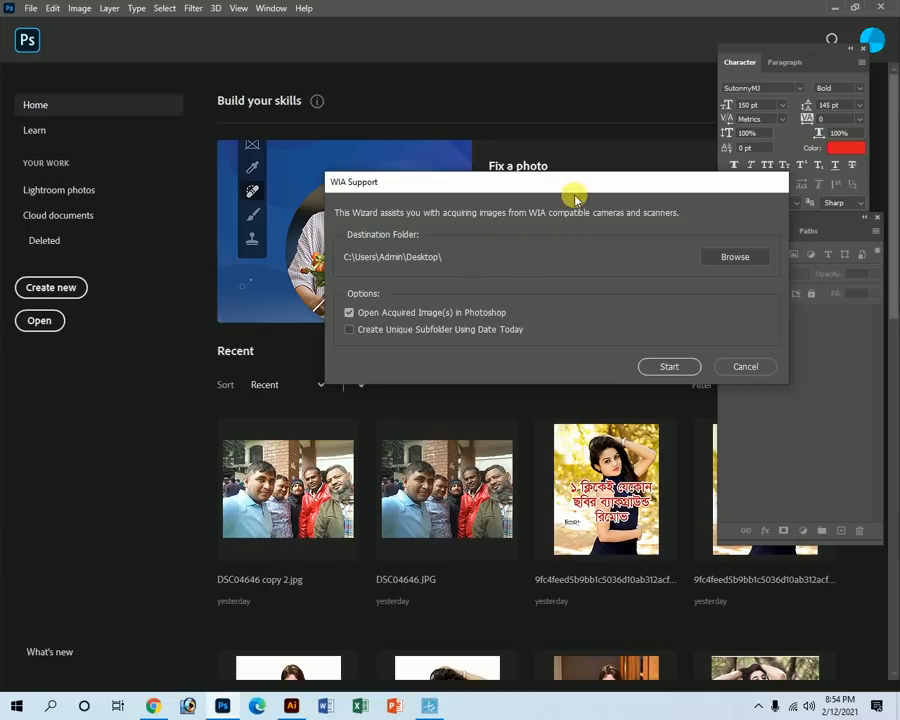
# Set the Desktop as the destination folder for scanned images.
pyautogui.moveTo(575, 190); pyautogui.dragTo(405, 208)
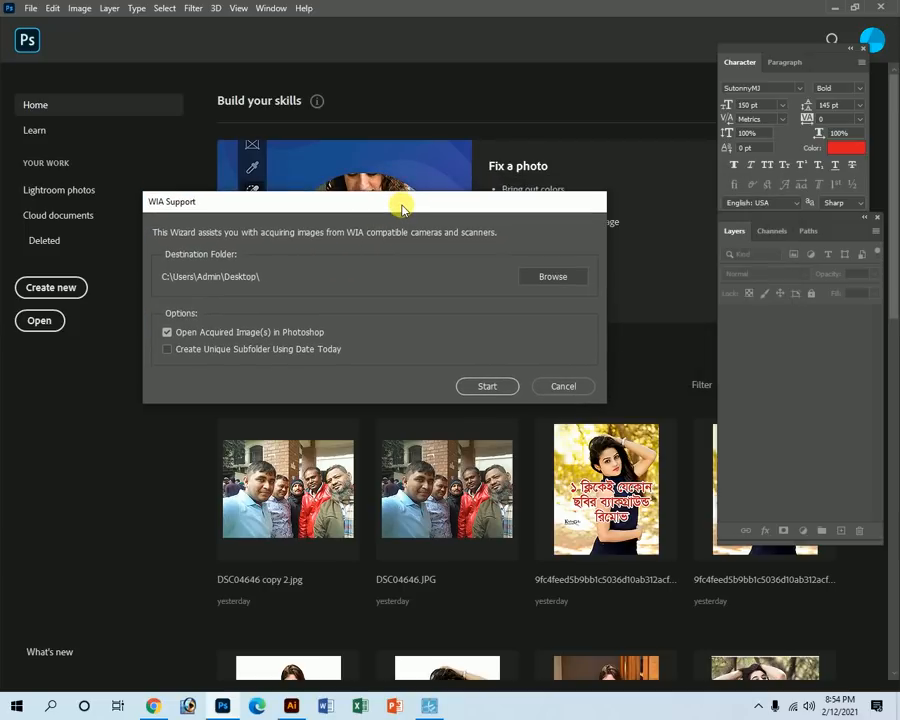
pyautogui.click(542, 281)
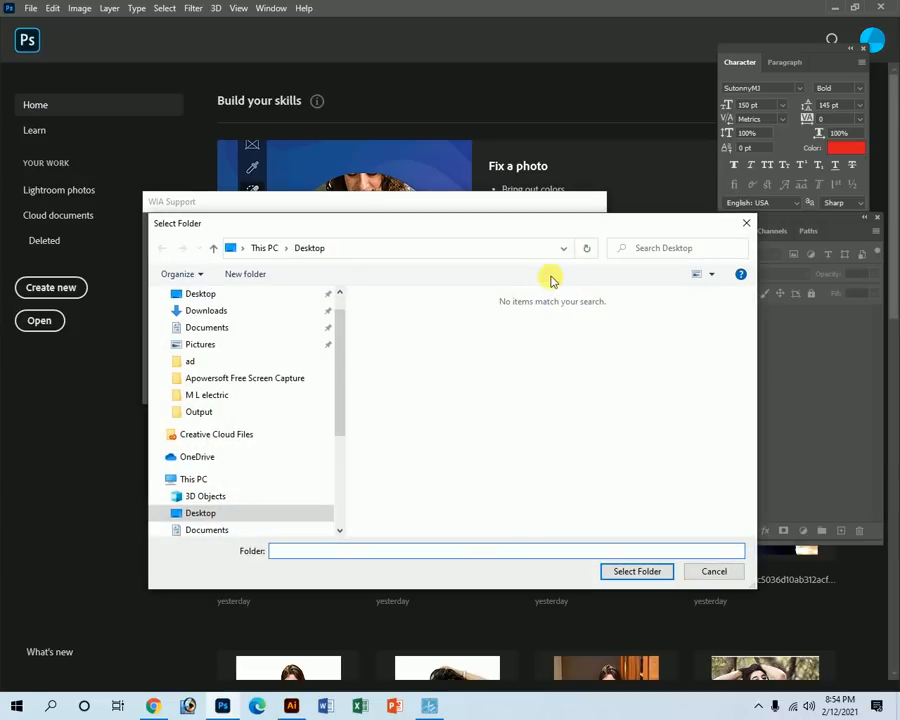
pyautogui.click(205, 293)
pyautogui.click(636, 572)
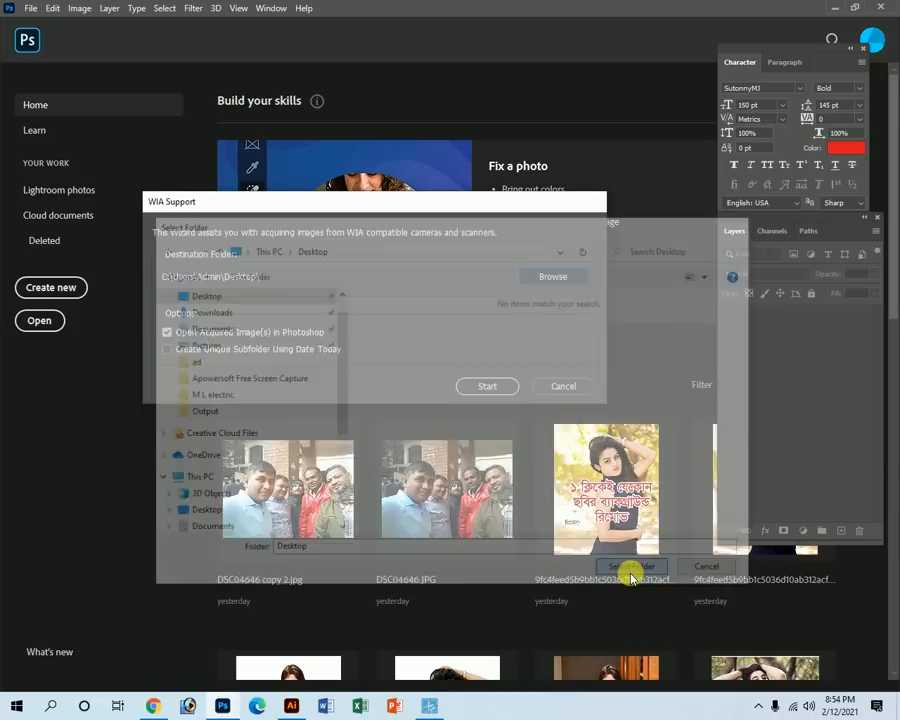
# Review the scanner properties, then choose the CanoScan LiDE 110 as the scanner.
pyautogui.click(486, 390)
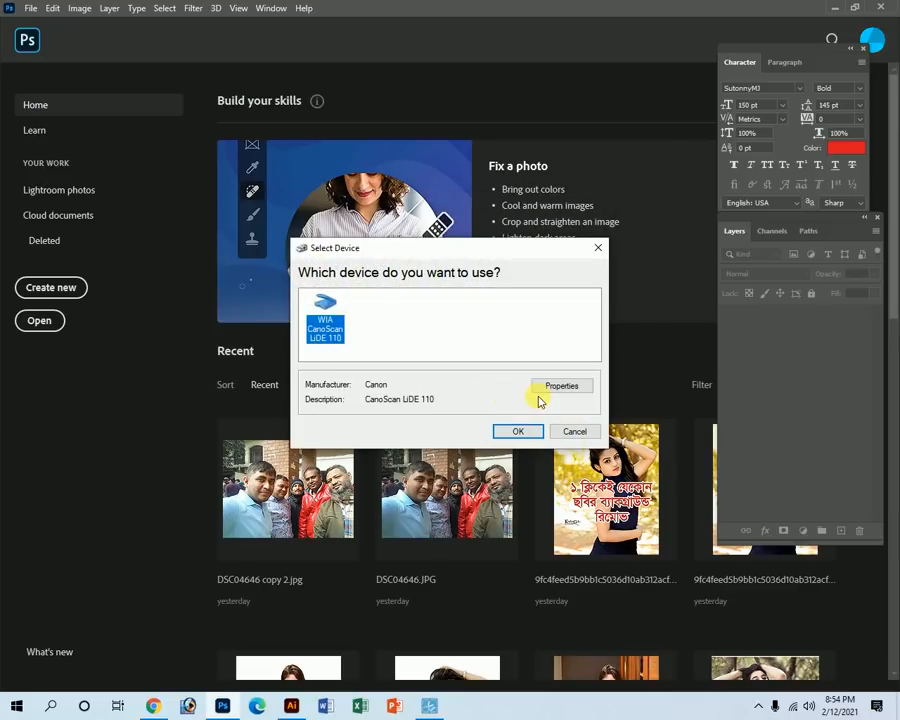
pyautogui.click(562, 388)
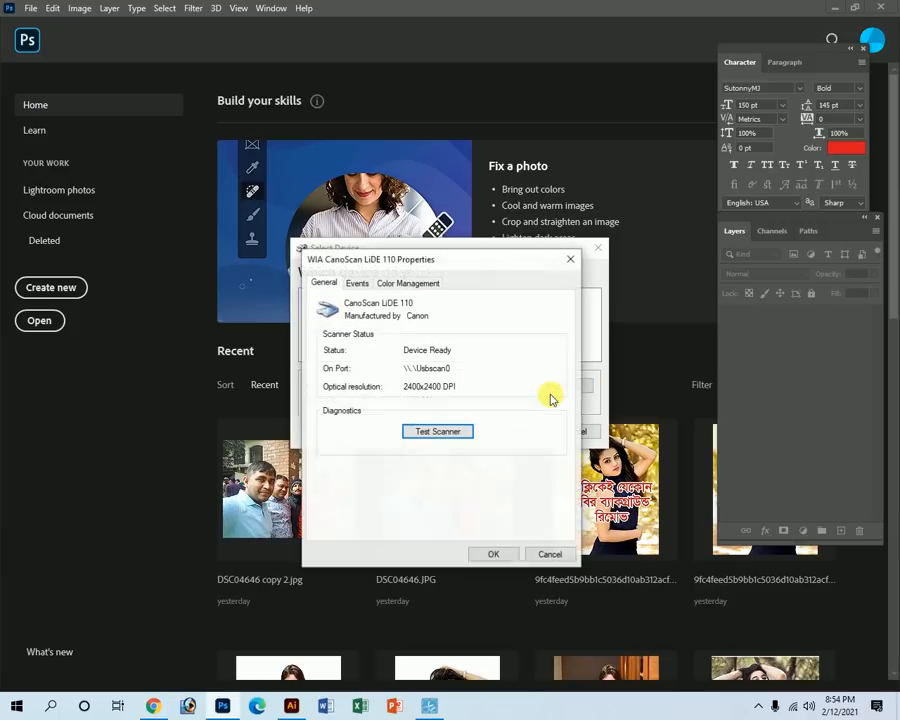
pyautogui.click(358, 284)
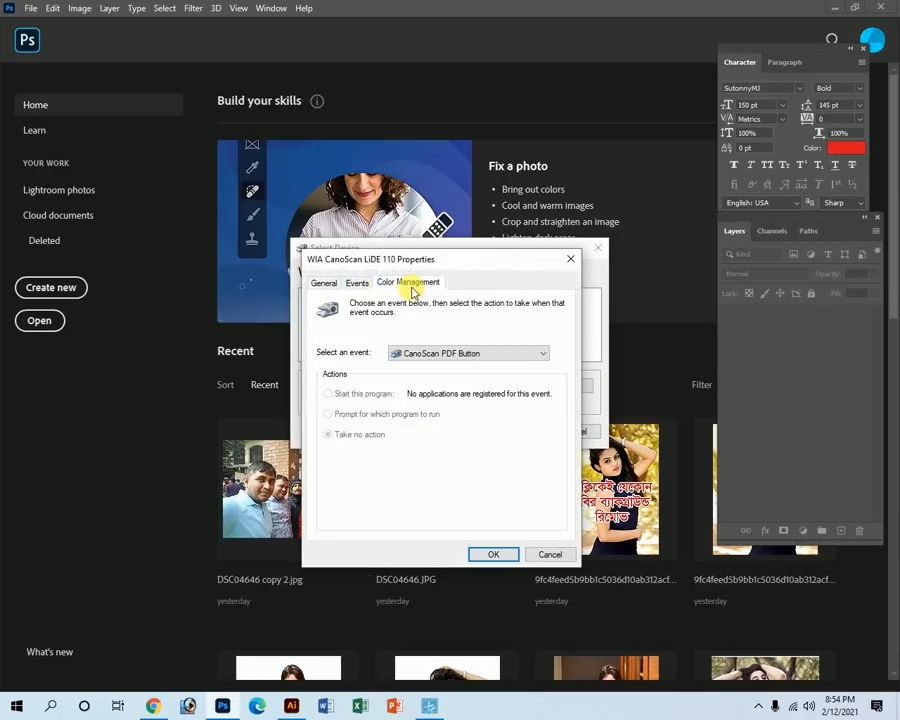
pyautogui.click(408, 284)
pyautogui.click(570, 259)
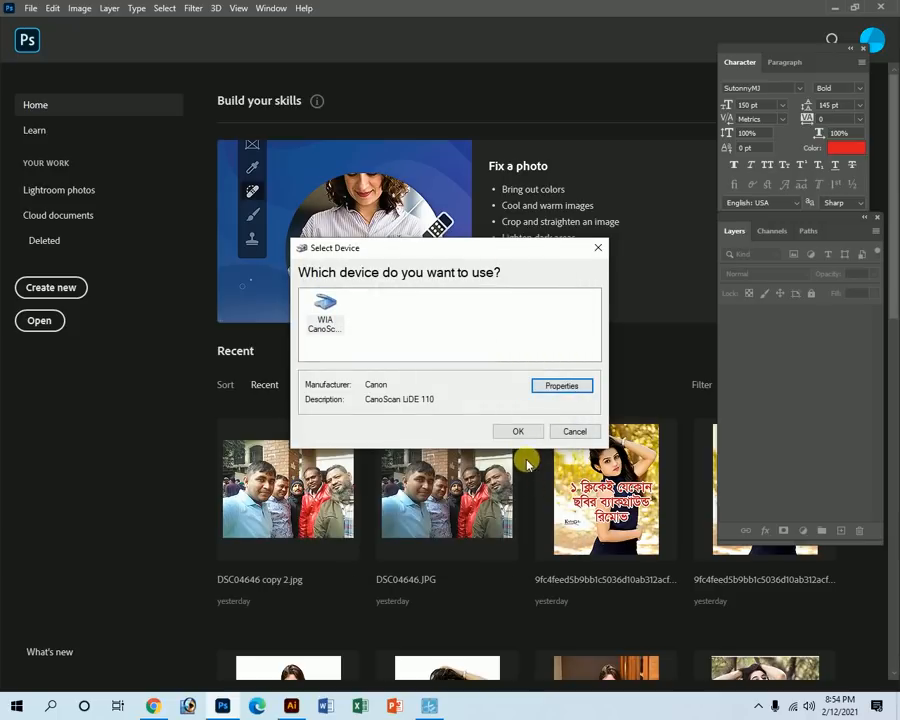
pyautogui.click(517, 431)
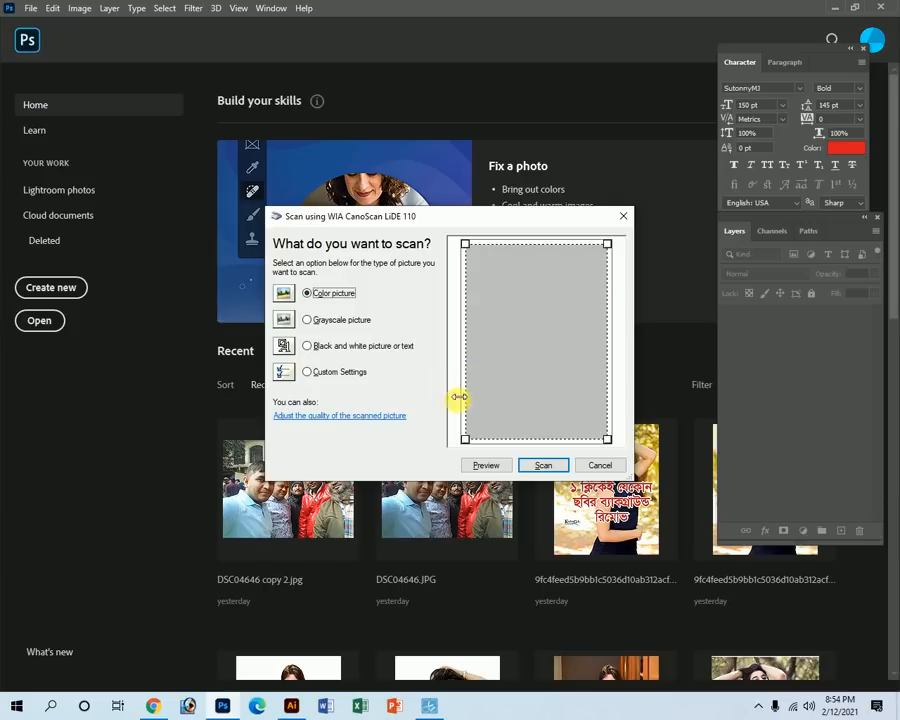
# Set the scan quality to 300 DPI with Color picture as the type.
pyautogui.click(386, 418)
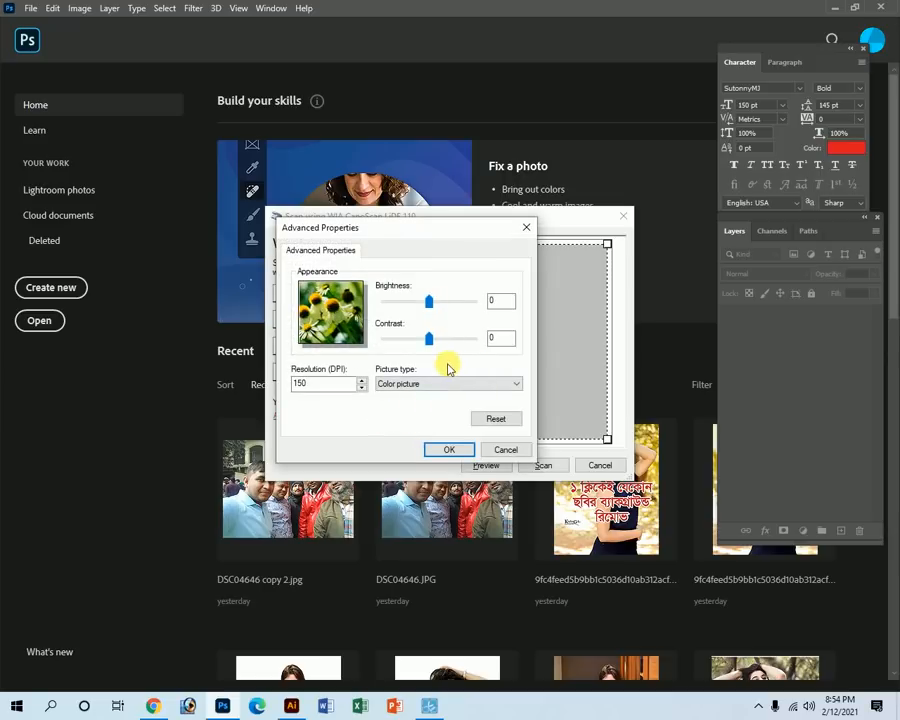
pyautogui.doubleClick(302, 382)
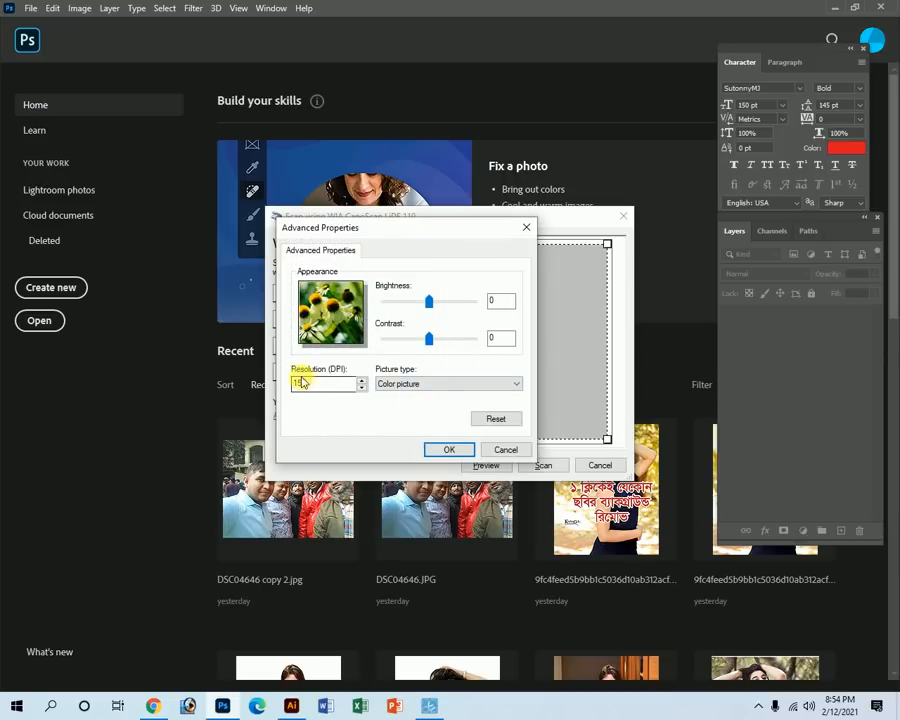
pyautogui.doubleClick(297, 385)
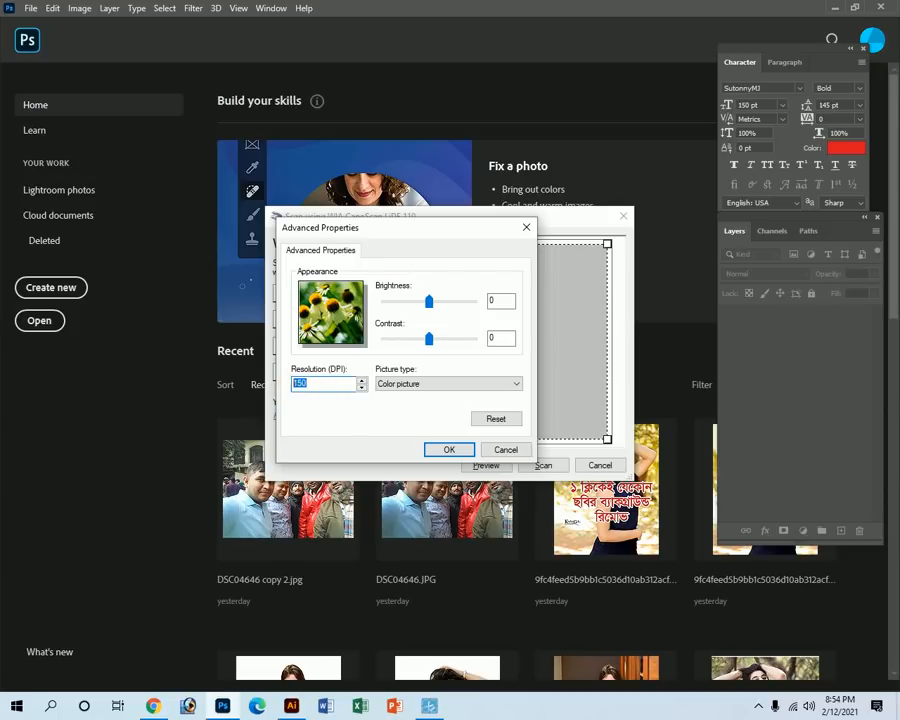
pyautogui.write('300')
pyautogui.click(412, 384)
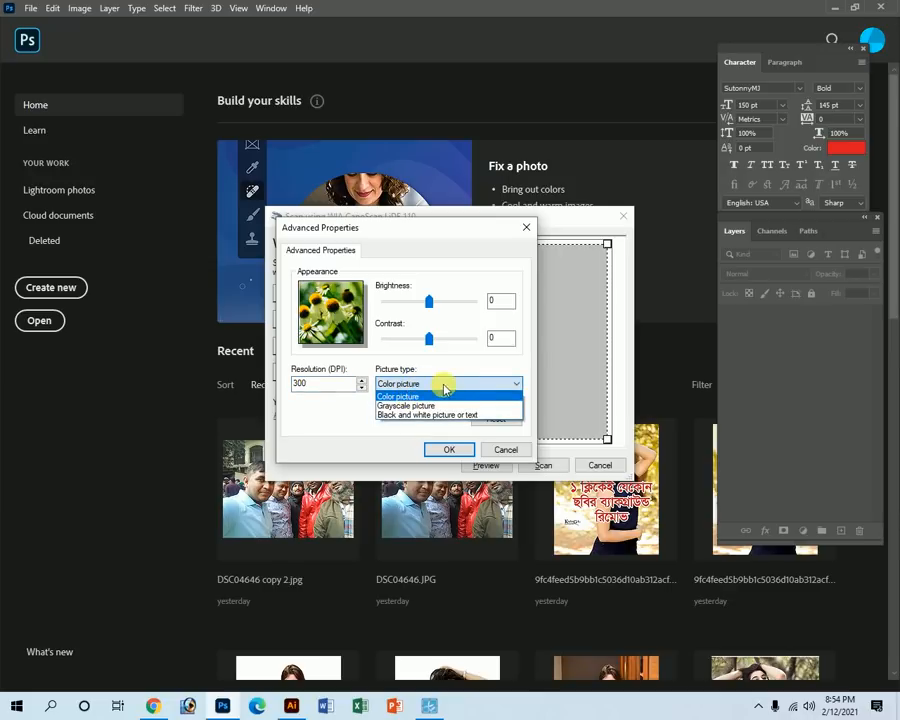
pyautogui.click(443, 387)
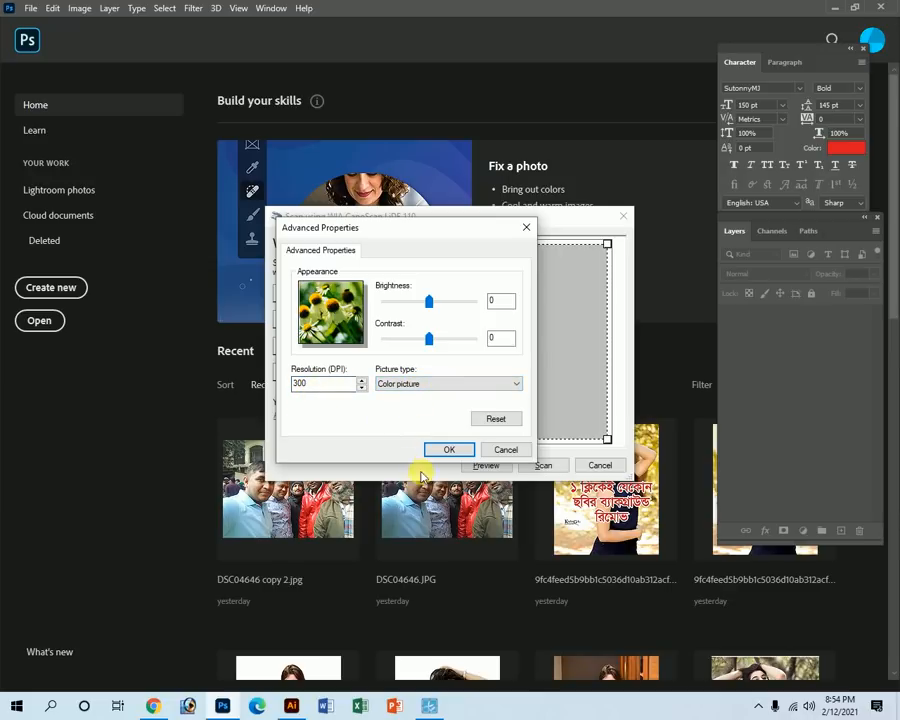
pyautogui.click(446, 451)
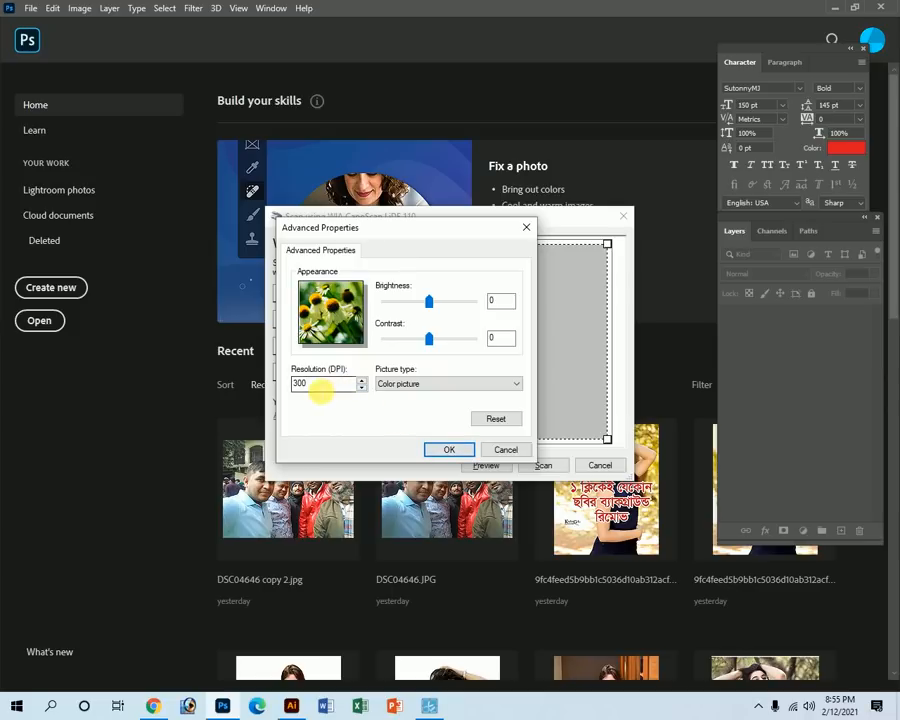
# Confirm the 300 DPI setting and run a preview scan of the receipt.
pyautogui.doubleClick(310, 387)
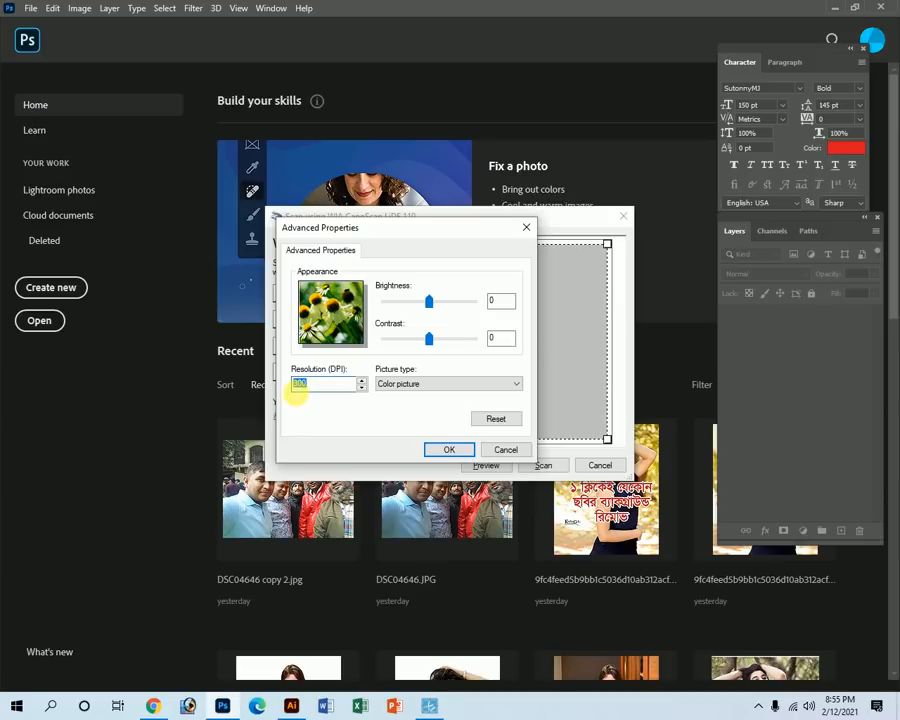
pyautogui.doubleClick(305, 388)
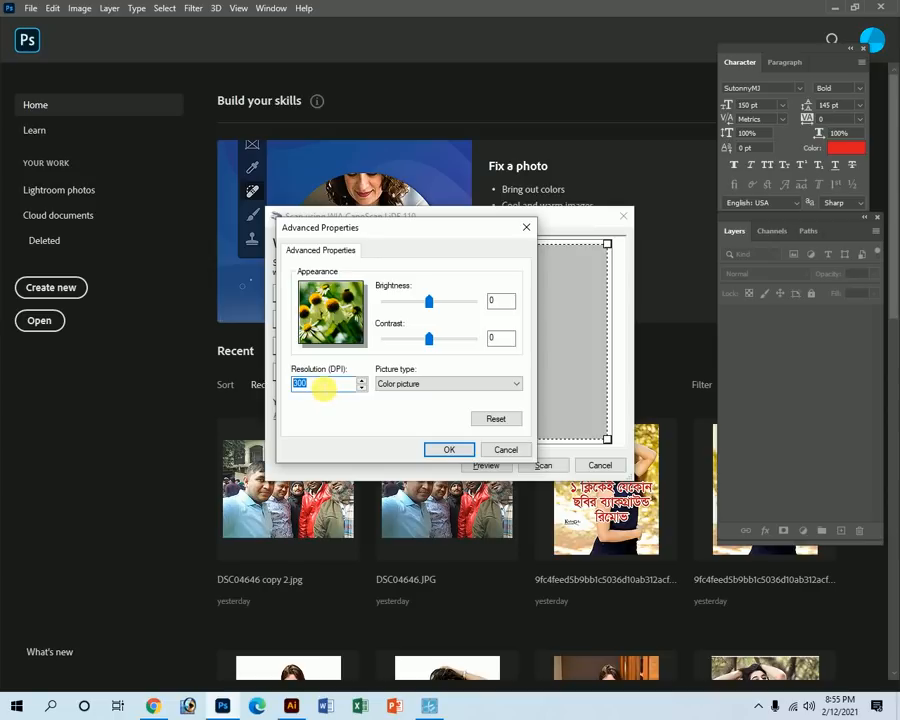
pyautogui.click(447, 449)
pyautogui.click(484, 466)
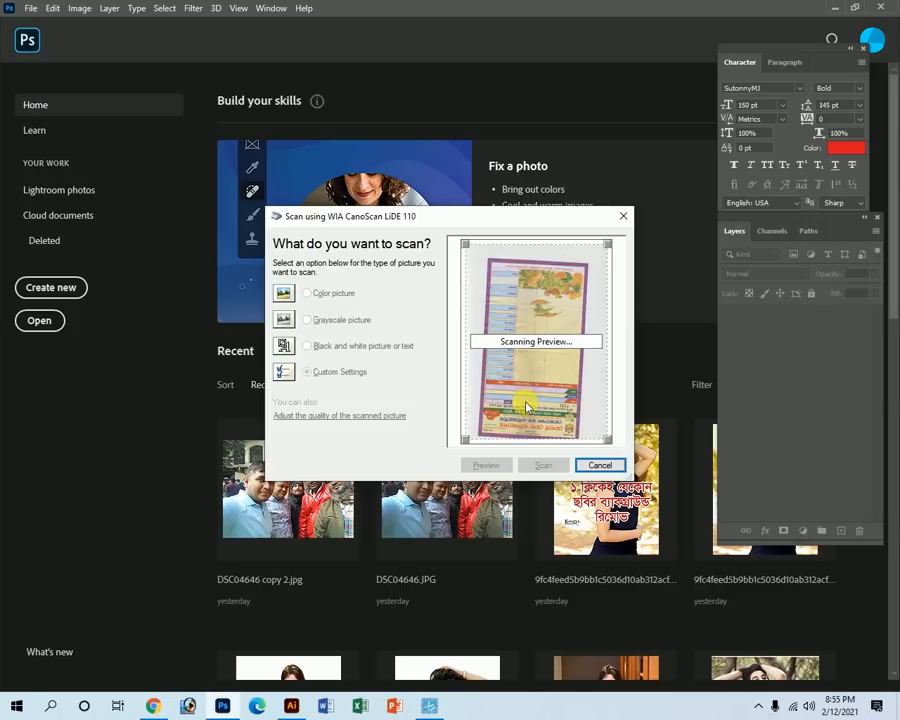
# Fit the scan area around the whole receipt and scan it into Photoshop as IMG.bmp.
pyautogui.moveTo(482, 442); pyautogui.dragTo(469, 440)
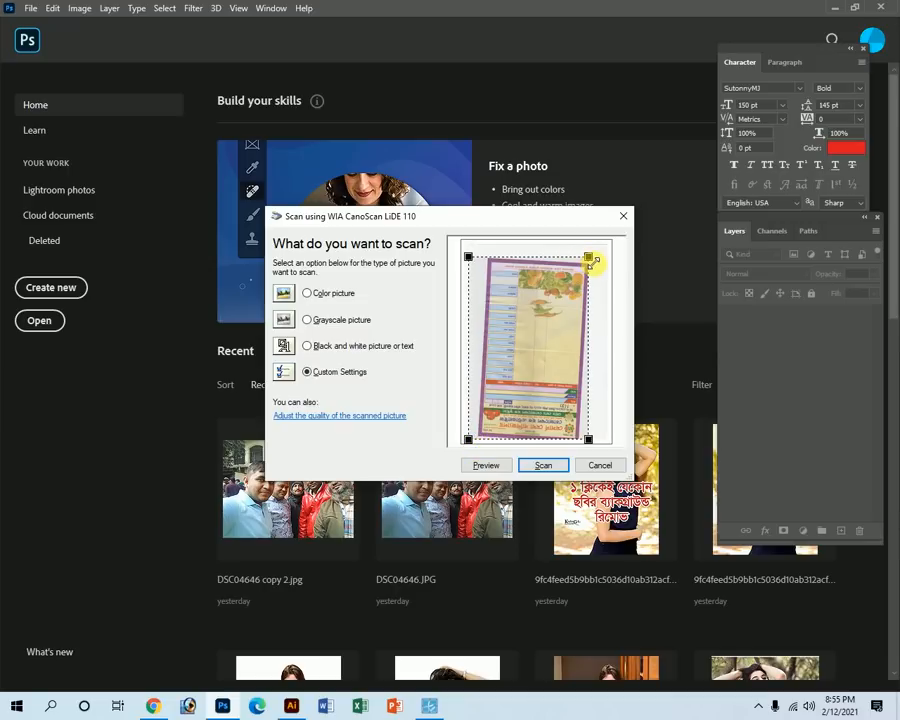
pyautogui.moveTo(588, 257); pyautogui.dragTo(603, 251)
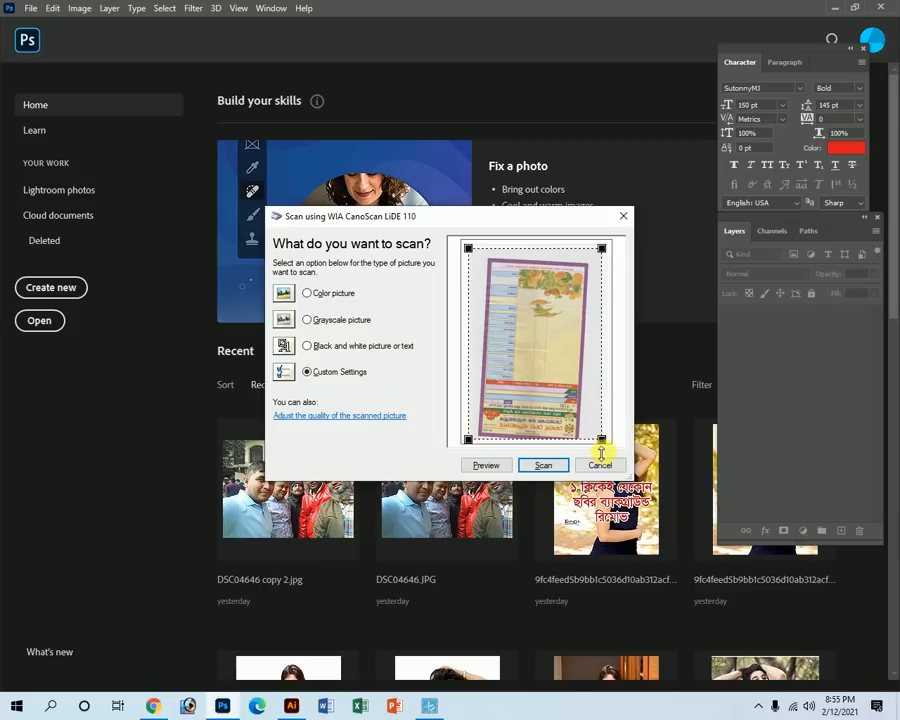
pyautogui.moveTo(600, 439); pyautogui.dragTo(609, 441)
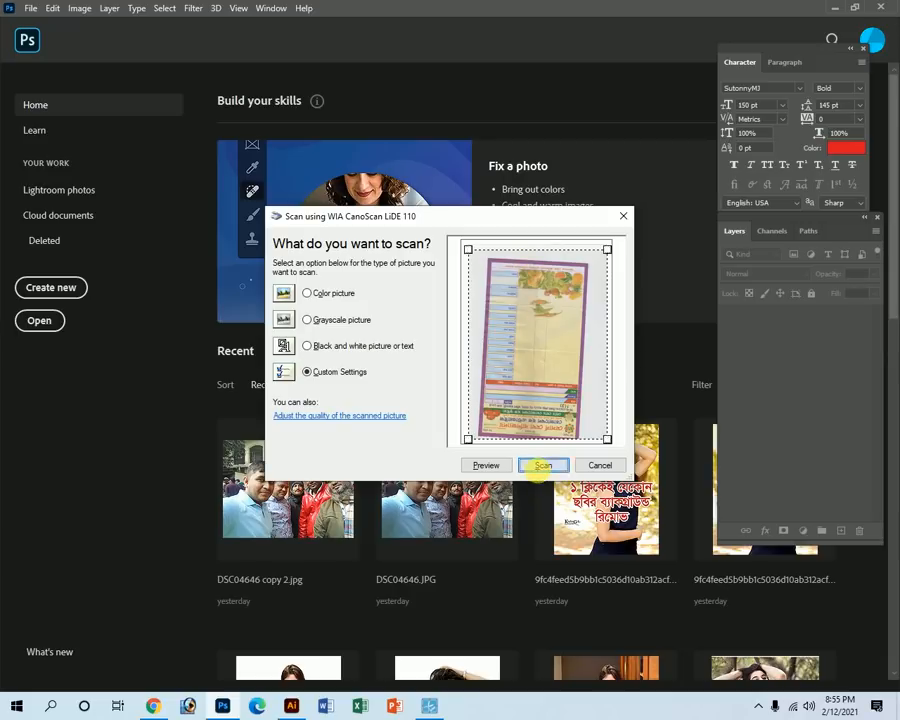
pyautogui.click(540, 466)
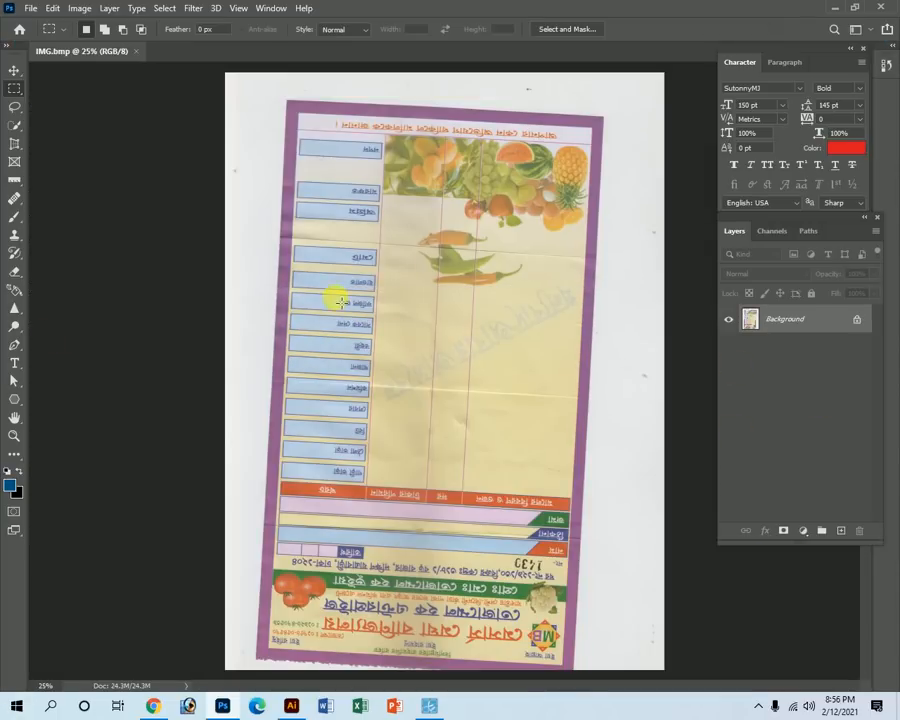
# Rotate IMG.bmp 180° so the receipt header reads upright at the top.
pyautogui.press('Tab')
pyautogui.press('Tab')
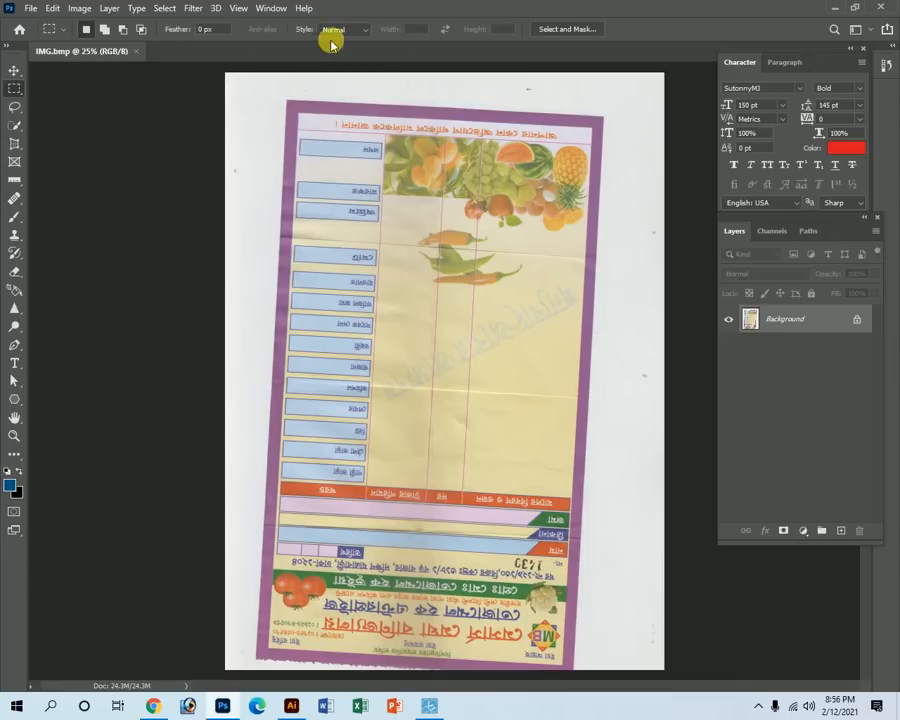
pyautogui.click(76, 8)
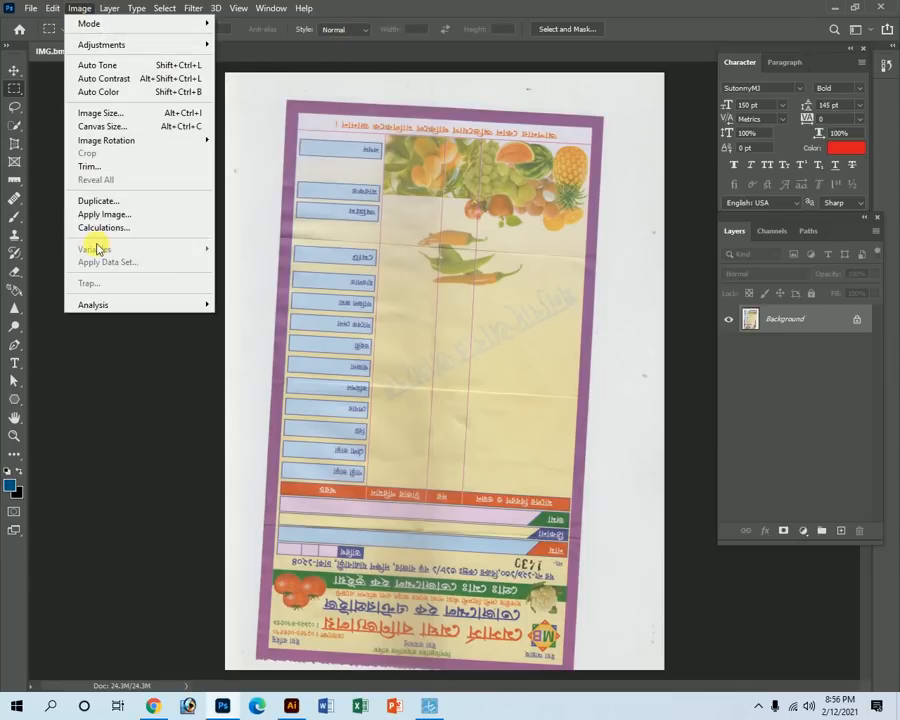
pyautogui.moveTo(117, 148)
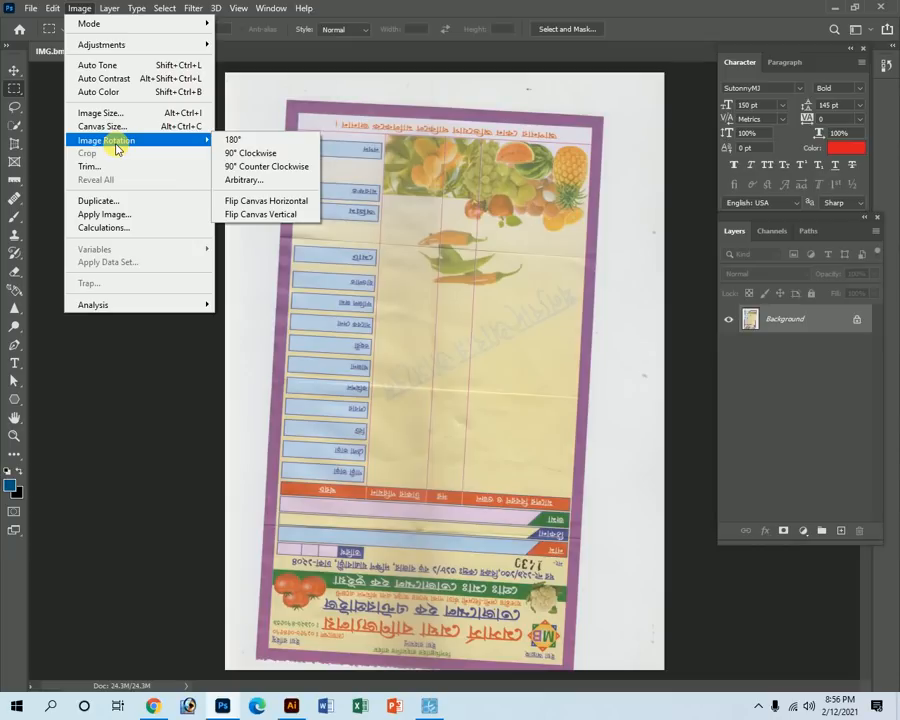
pyautogui.click(234, 140)
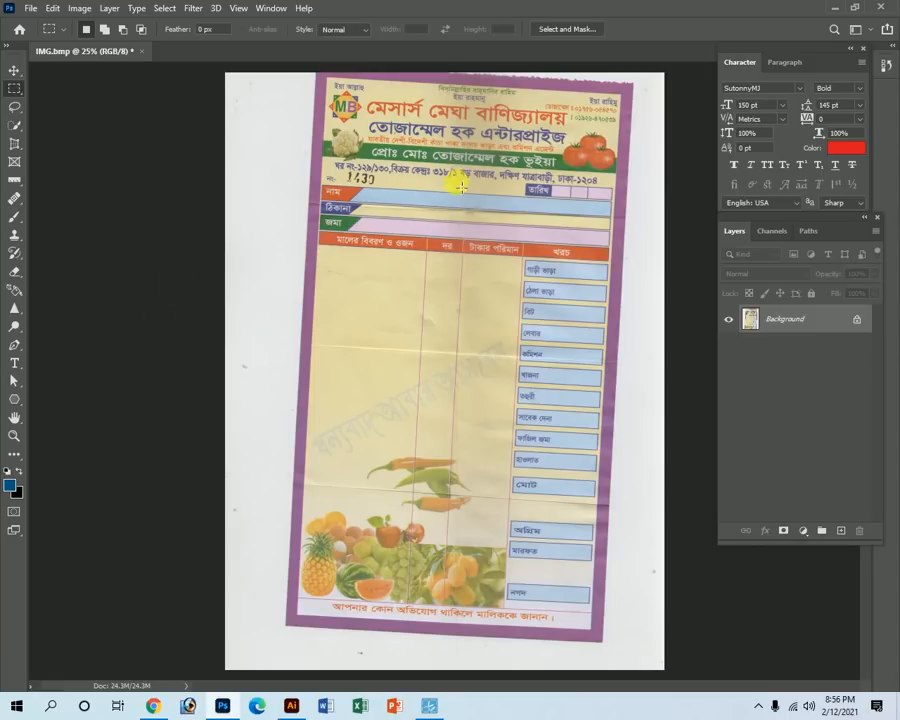
# Select the Ruler tool and zoom in on the receipt's header lines.
pyautogui.click(15, 182)
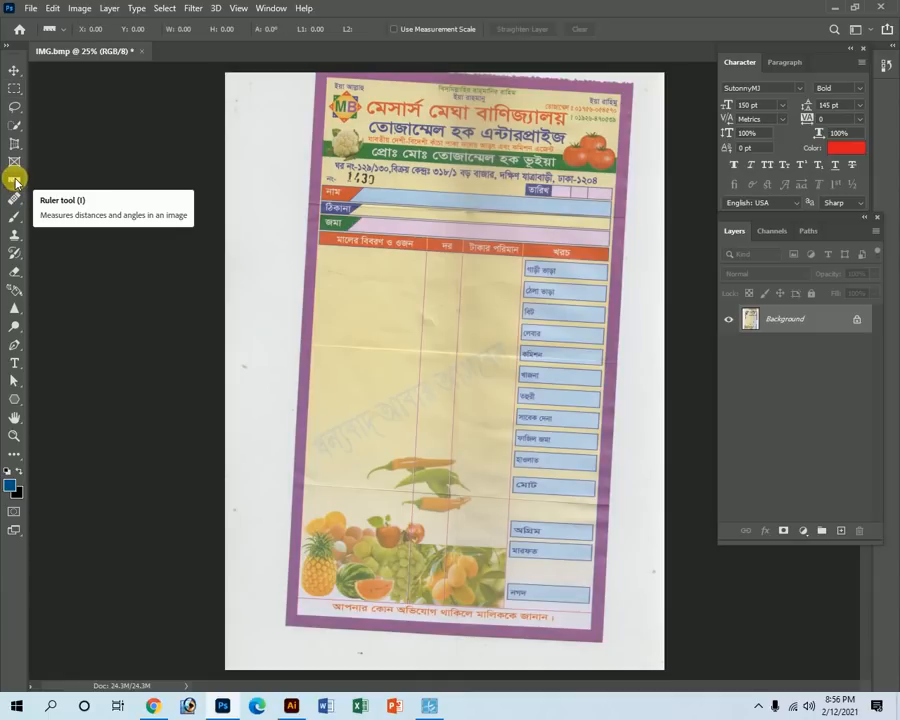
pyautogui.rightClick(15, 182)
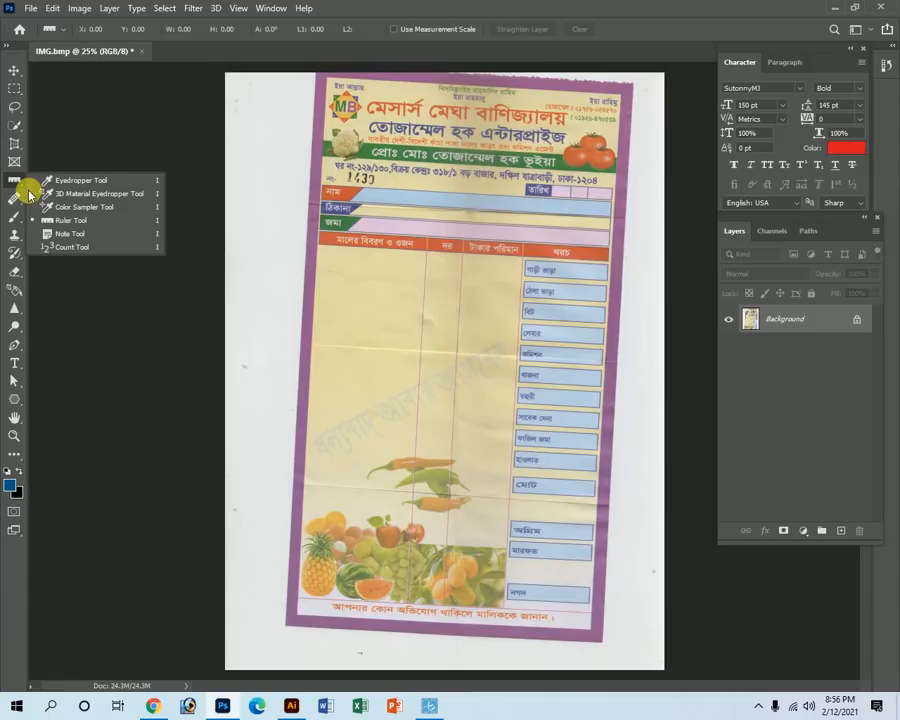
pyautogui.click(66, 224)
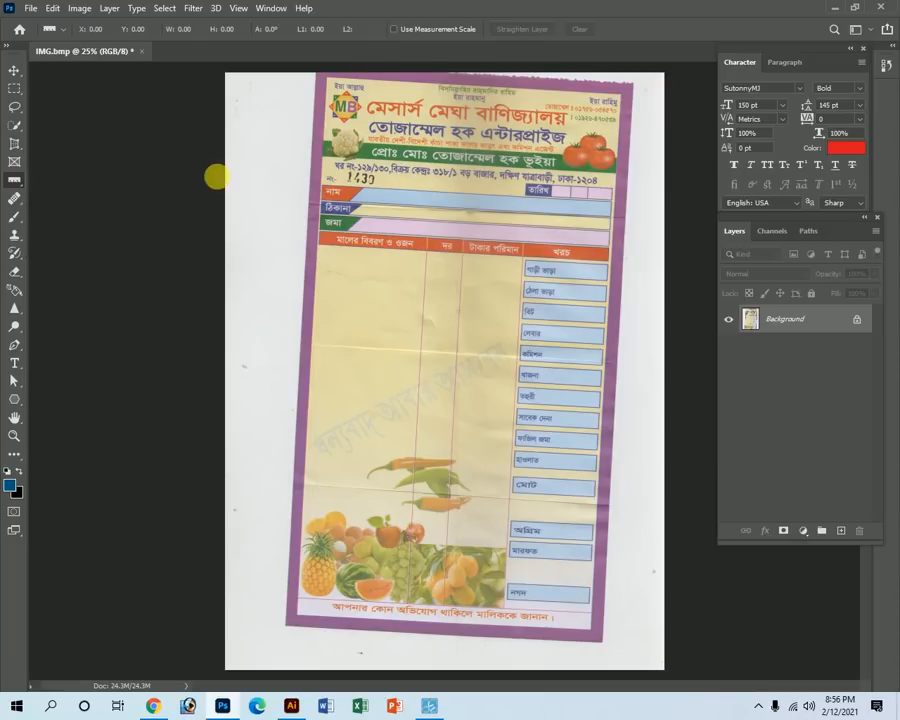
pyautogui.moveTo(405, 182); pyautogui.dragTo(452, 249)
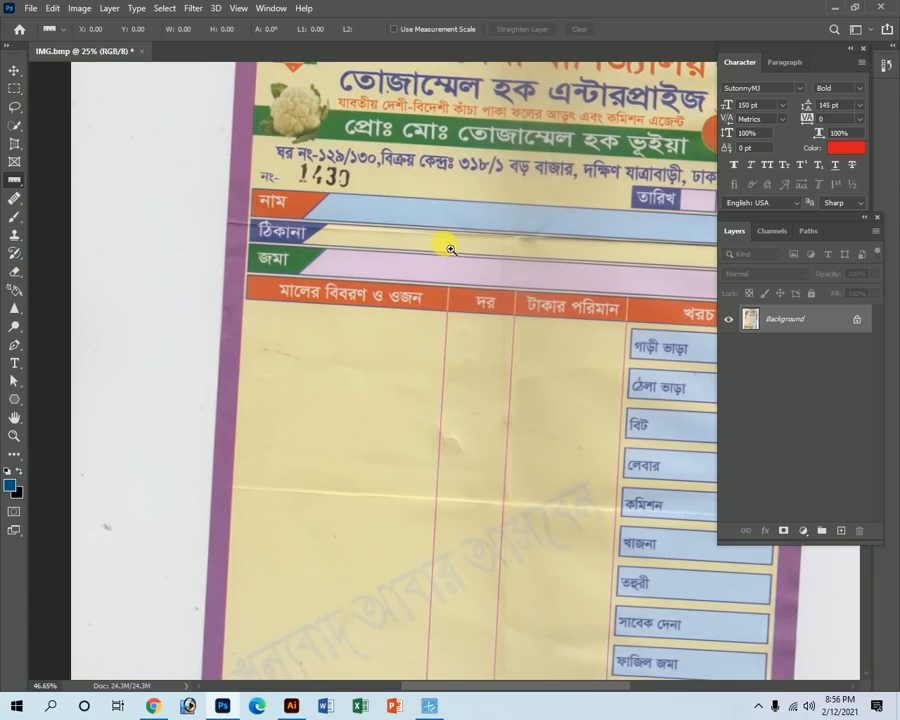
pyautogui.moveTo(481, 199); pyautogui.dragTo(439, 287)
pyautogui.moveTo(265, 234); pyautogui.dragTo(305, 237)
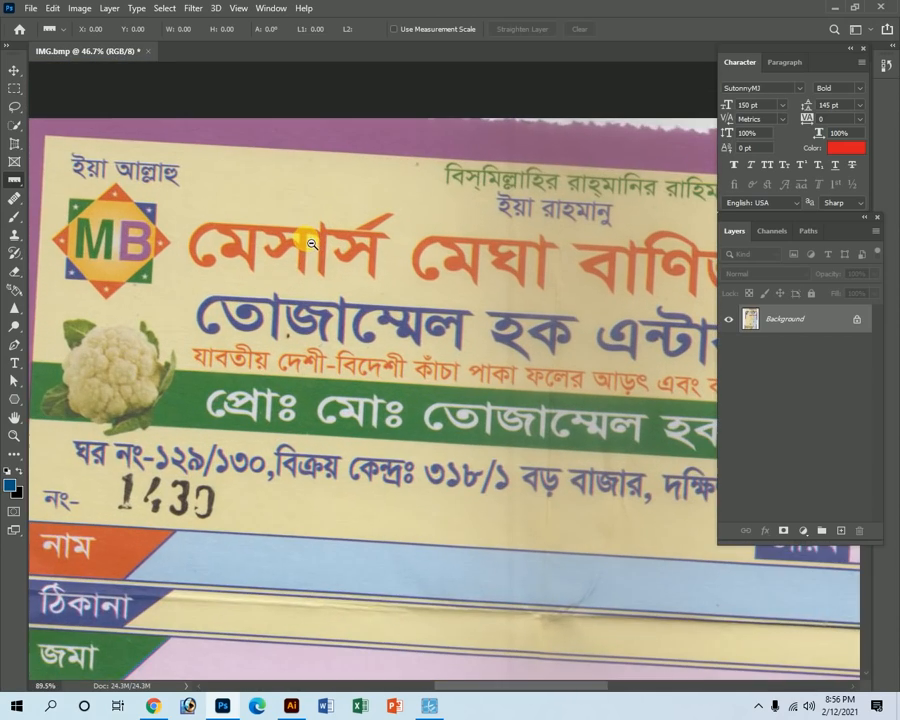
pyautogui.moveTo(440, 470); pyautogui.dragTo(264, 300)
pyautogui.press('Tab')
pyautogui.moveTo(316, 438); pyautogui.dragTo(347, 516)
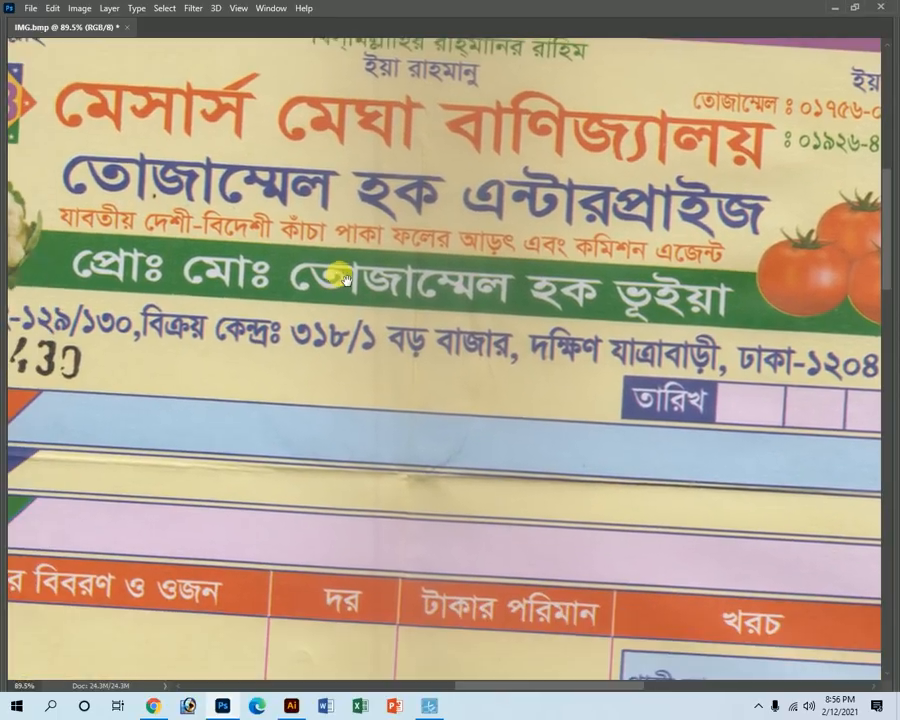
pyautogui.hotkey('ctrl', '-')
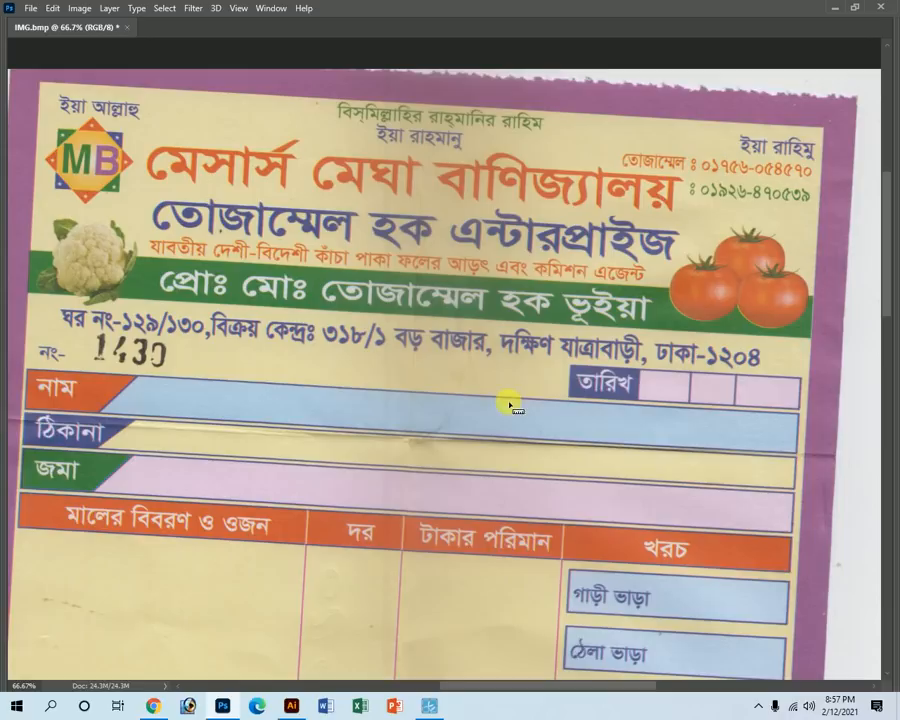
# Measure the skew angle along the top edge of the name row.
pyautogui.moveTo(178, 412); pyautogui.dragTo(269, 463)
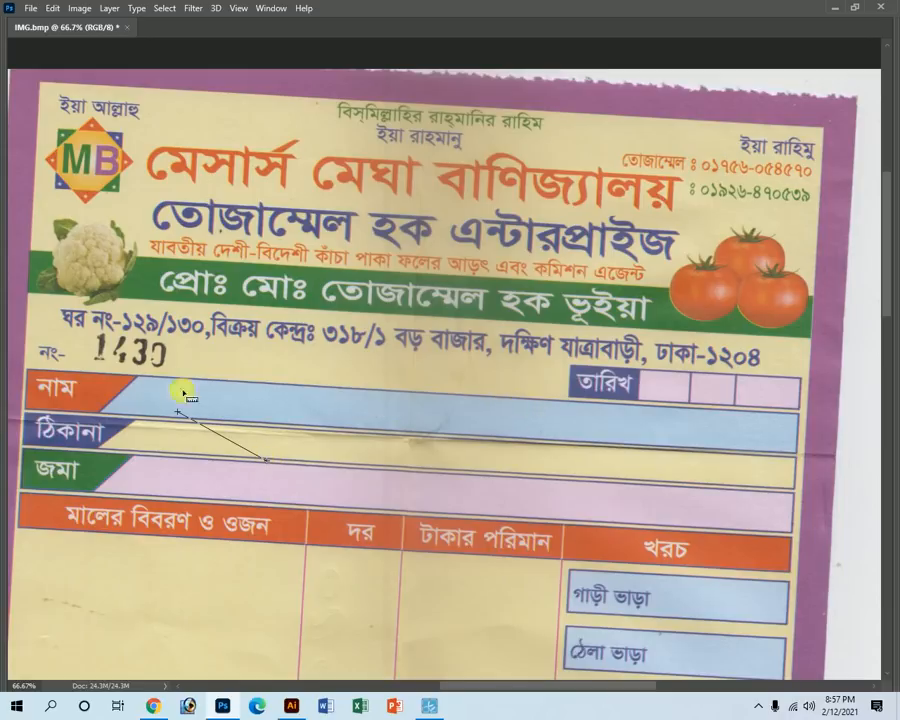
pyautogui.moveTo(165, 380); pyautogui.dragTo(185, 380)
pyautogui.moveTo(330, 398); pyautogui.dragTo(725, 410)
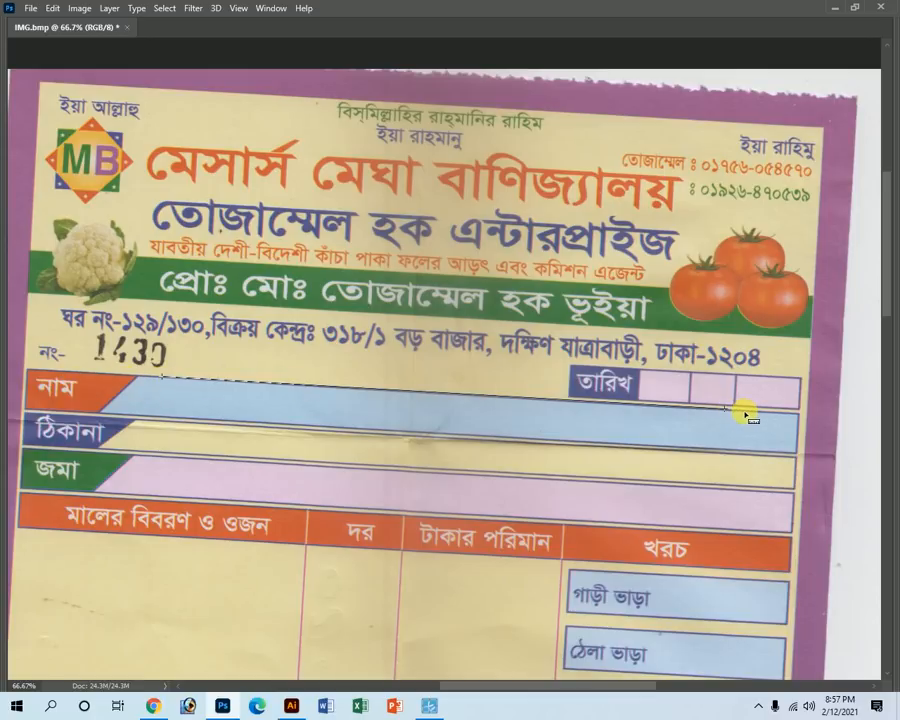
# Apply an arbitrary rotation of the measured 0.28° to make the receipt rows level.
pyautogui.click(87, 13)
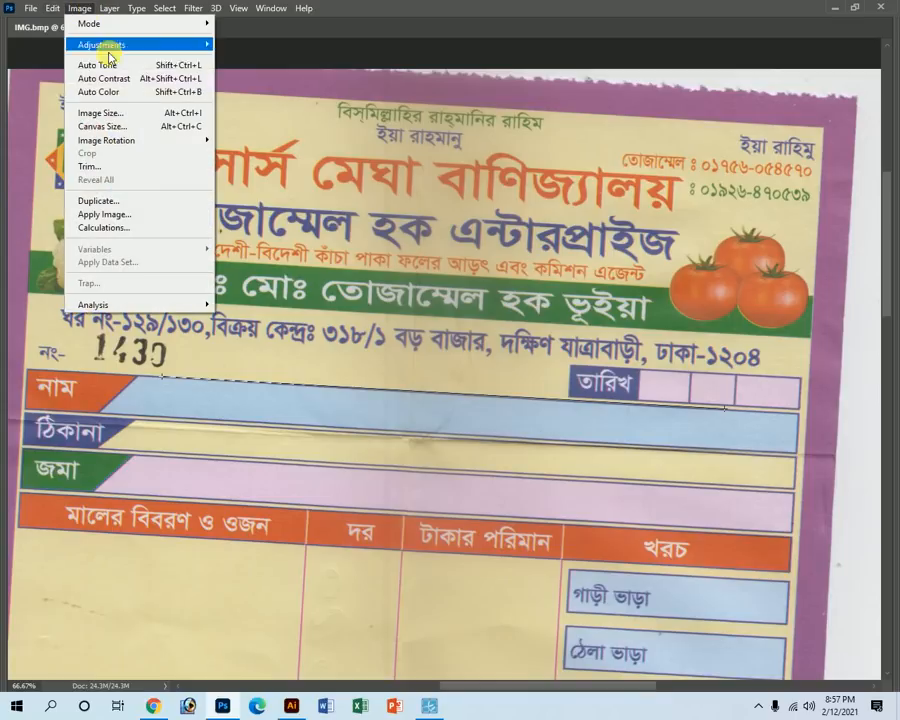
pyautogui.moveTo(129, 141)
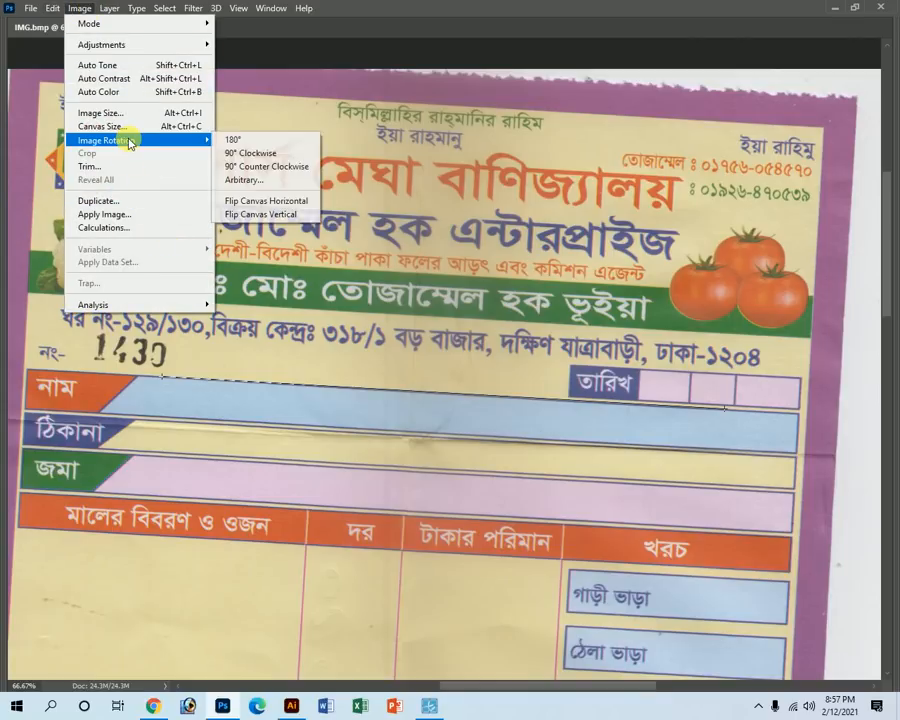
pyautogui.click(244, 182)
pyautogui.click(731, 221)
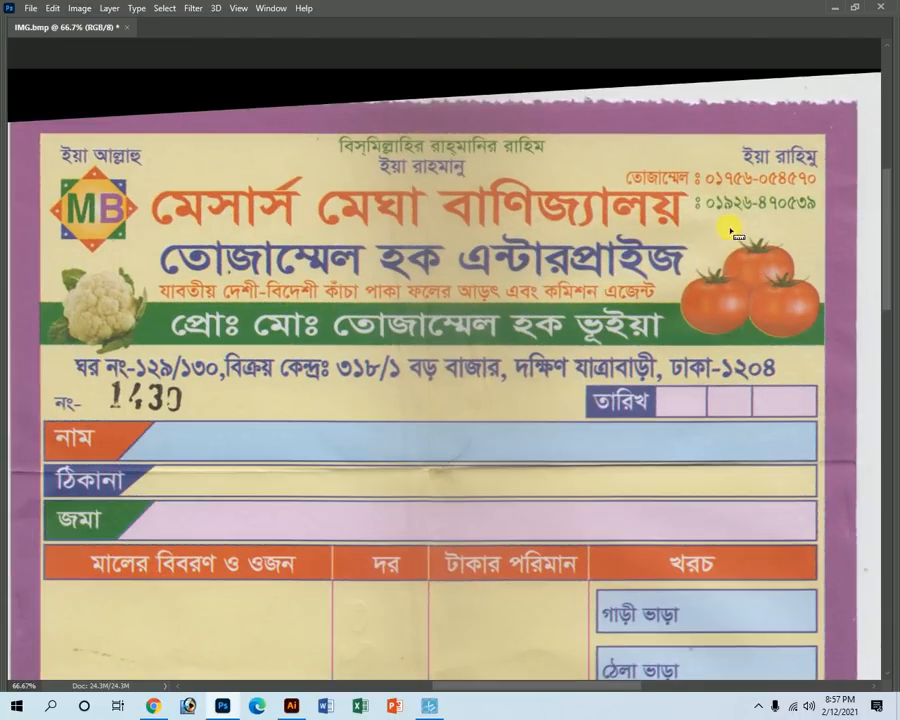
pyautogui.hotkey('ctrl', '-')
pyautogui.hotkey('ctrl', '-')
pyautogui.hotkey('ctrl', '-')
pyautogui.hotkey('ctrl', '-')
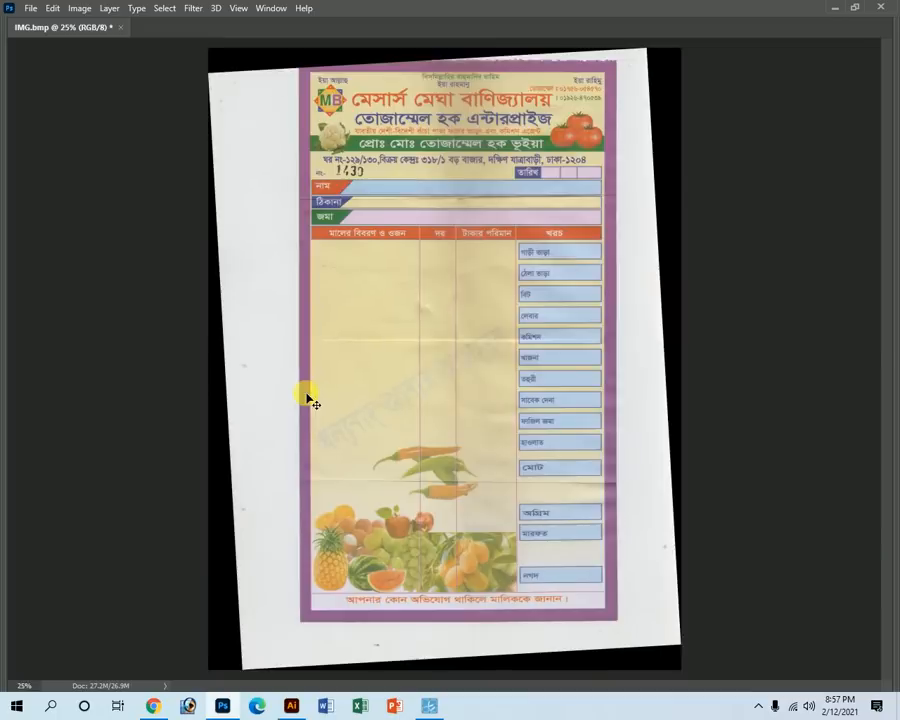
pyautogui.press('Tab')
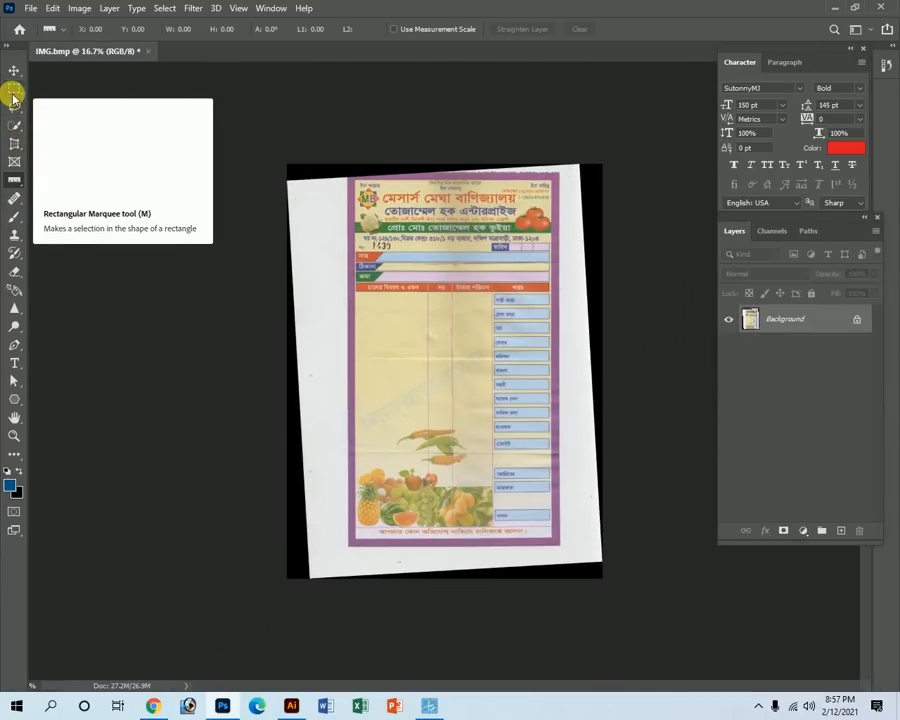
# Crop the straightened scan close to the receipt's edges to remove the tilted corners.
pyautogui.rightClick(16, 150)
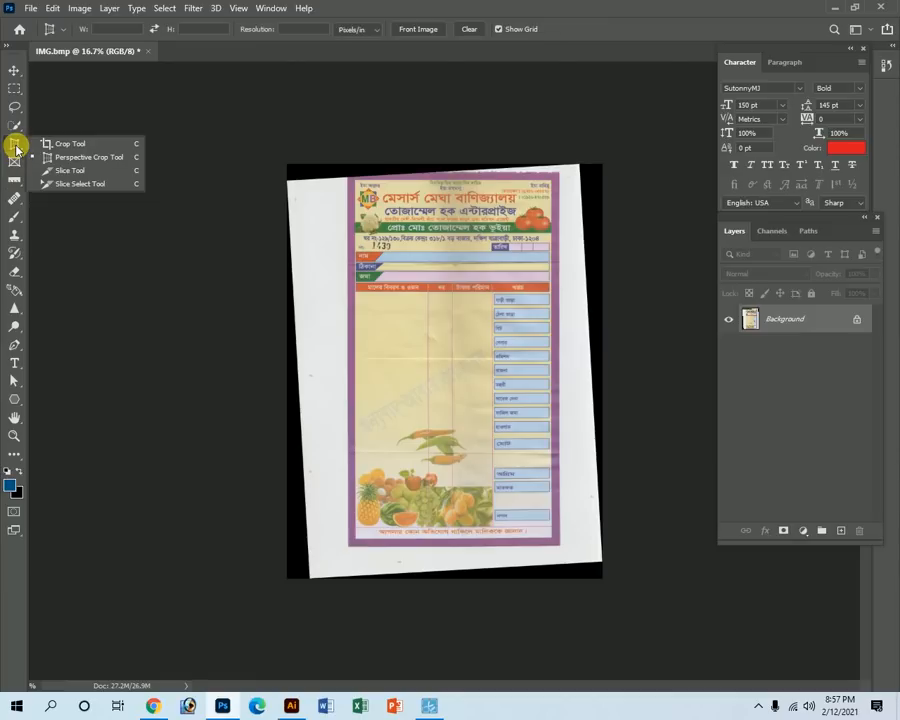
pyautogui.click(45, 144)
pyautogui.moveTo(358, 186); pyautogui.dragTo(564, 548)
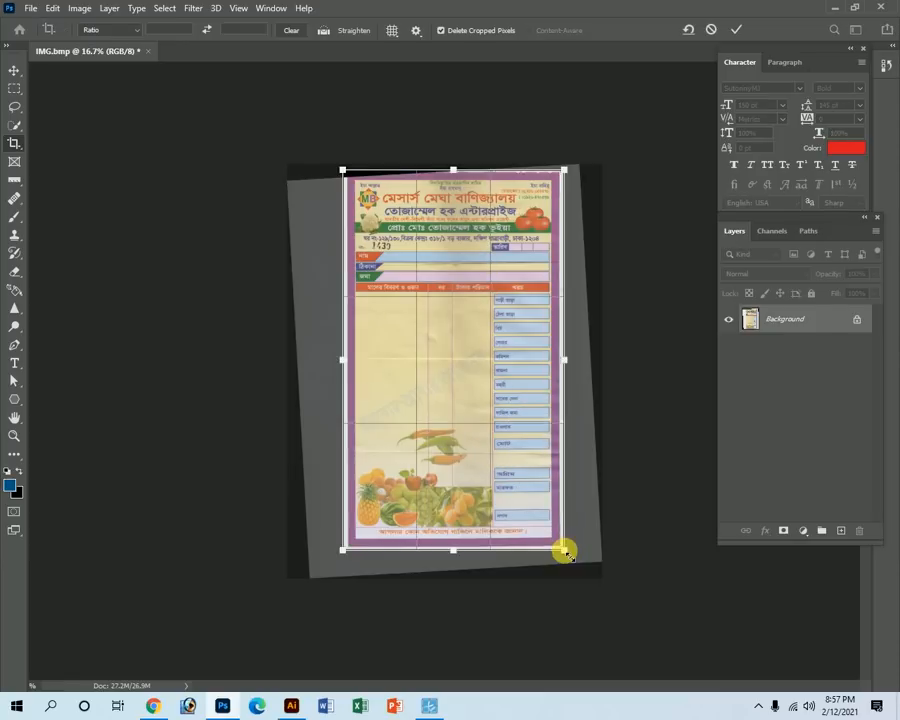
pyautogui.press('Return')
pyautogui.press('Tab')
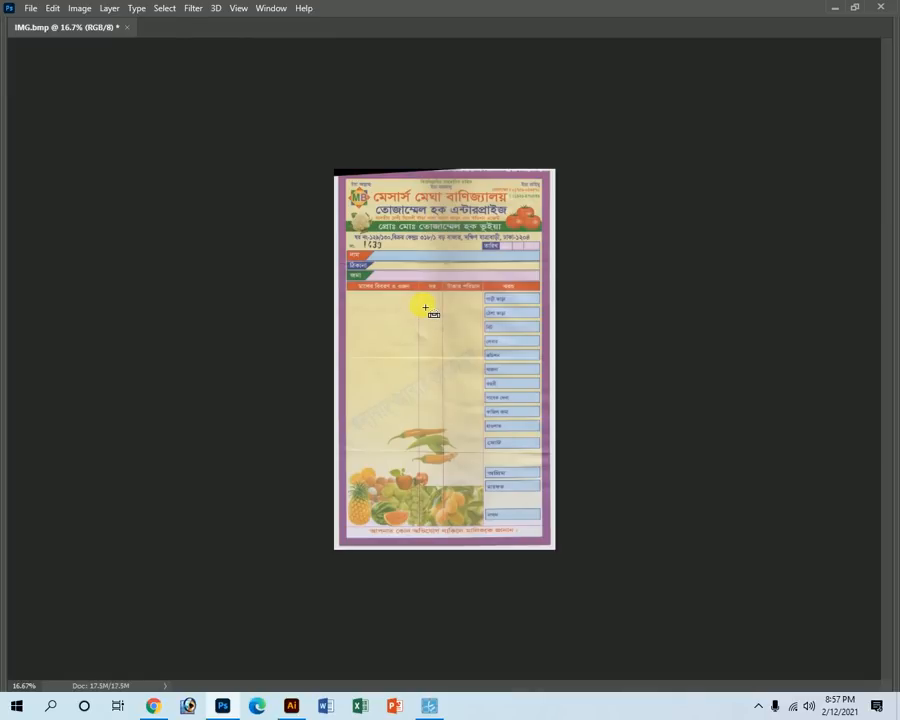
# Save the cropped IMG.bmp and switch over to Illustrator.
pyautogui.hotkey('ctrl', 's')
pyautogui.press('Tab')
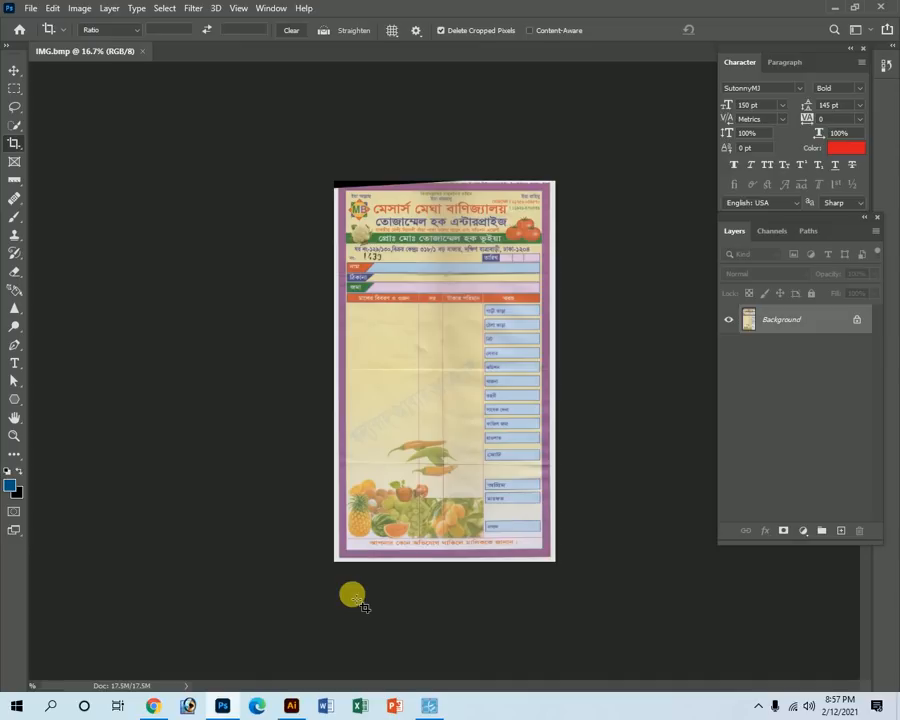
pyautogui.click(291, 706)
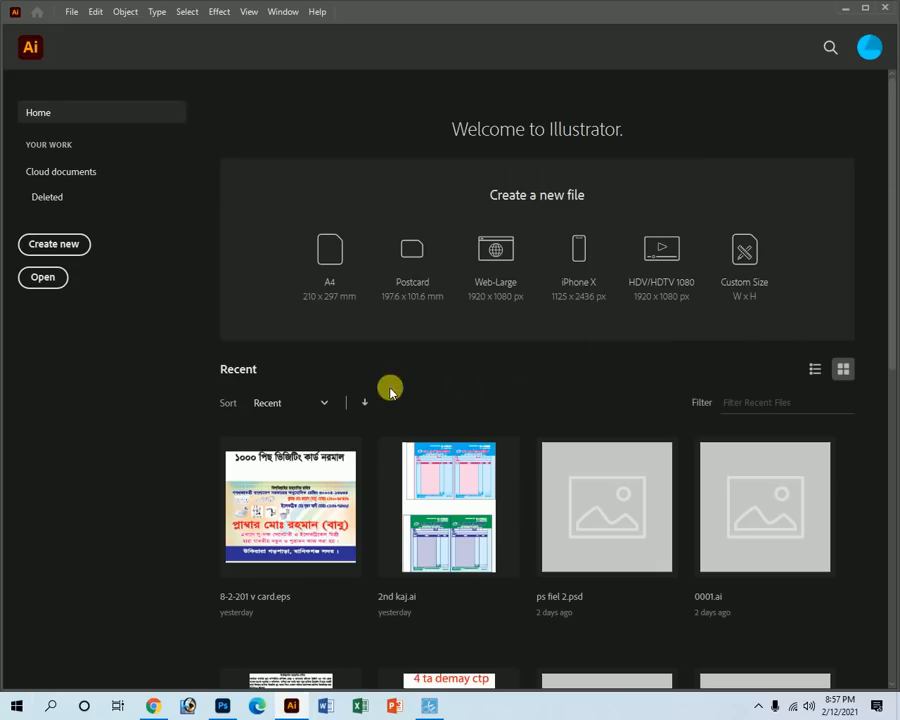
# Open the IMG scan from the Desktop as a new Illustrator document.
pyautogui.click(44, 278)
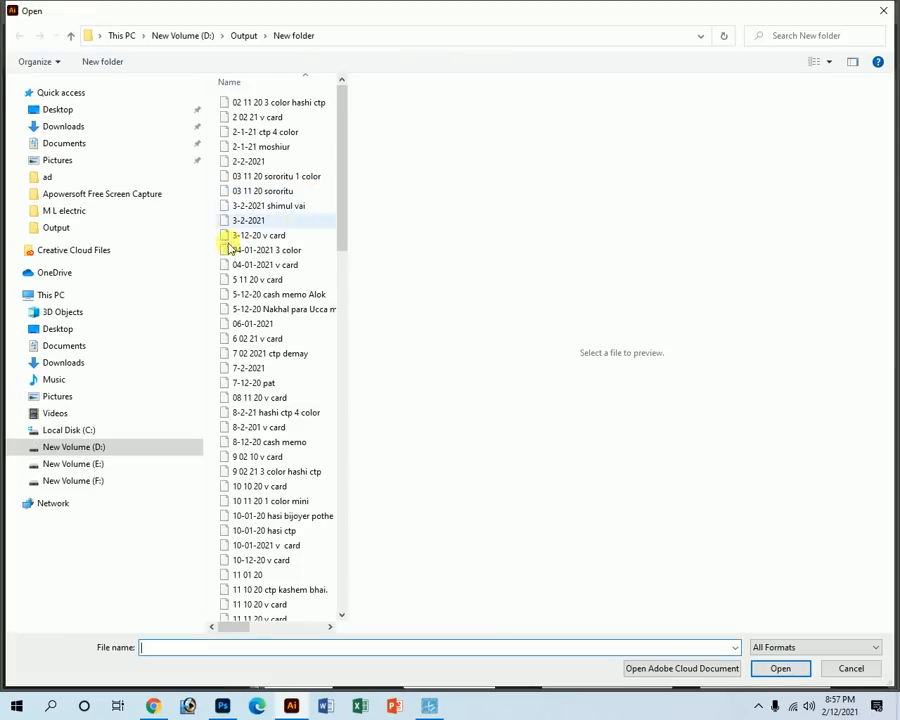
pyautogui.click(54, 110)
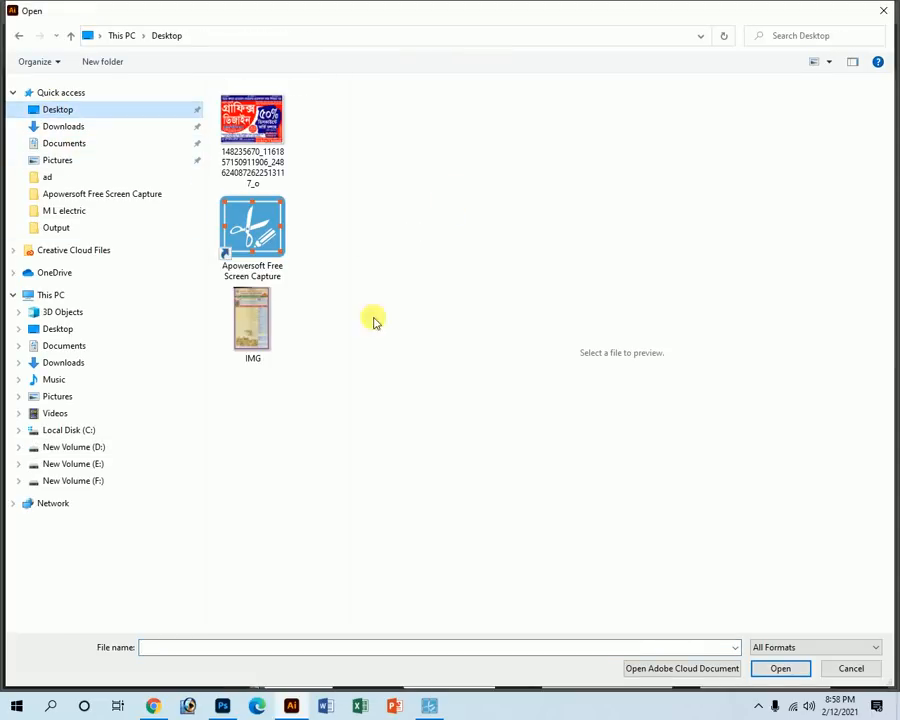
pyautogui.click(261, 327)
pyautogui.click(780, 670)
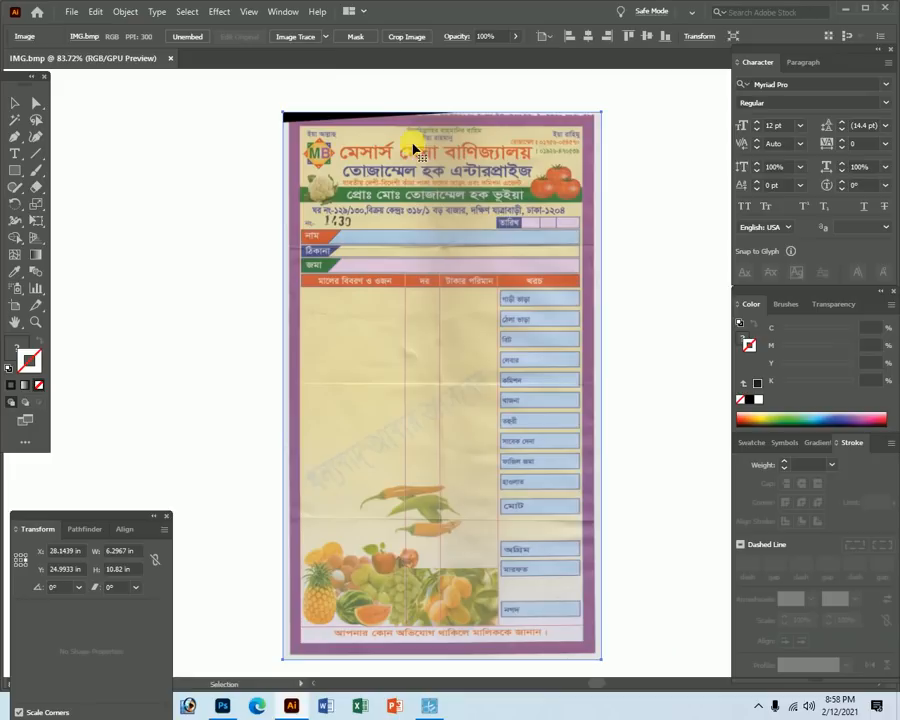
# Select the receipt image with the Selection tool and zoom so it fills the view.
pyautogui.click(15, 102)
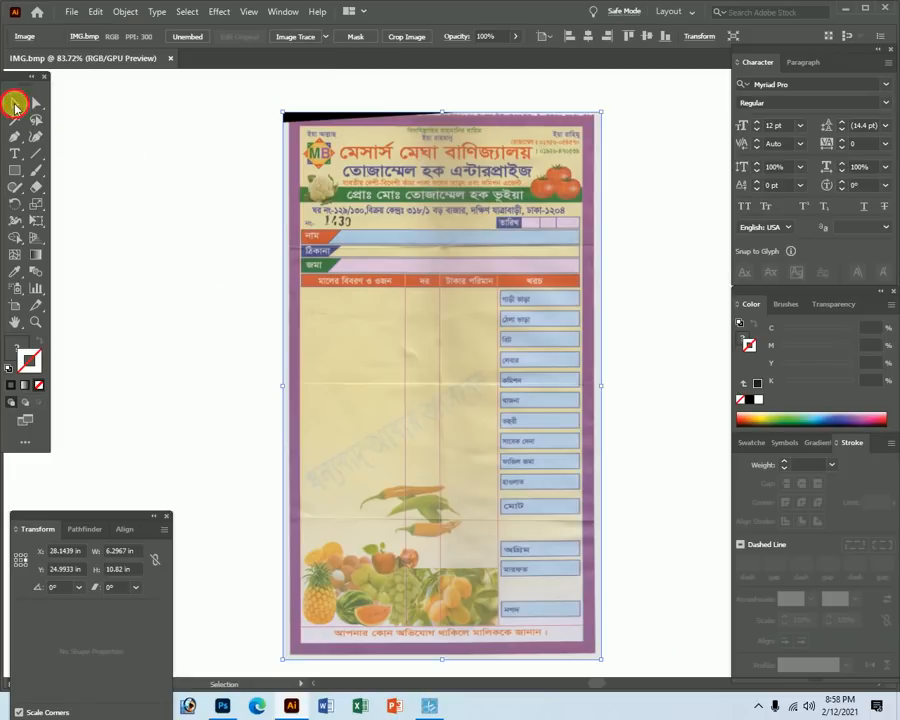
pyautogui.click(220, 188)
pyautogui.click(443, 176)
pyautogui.press('Tab')
pyautogui.press('z')
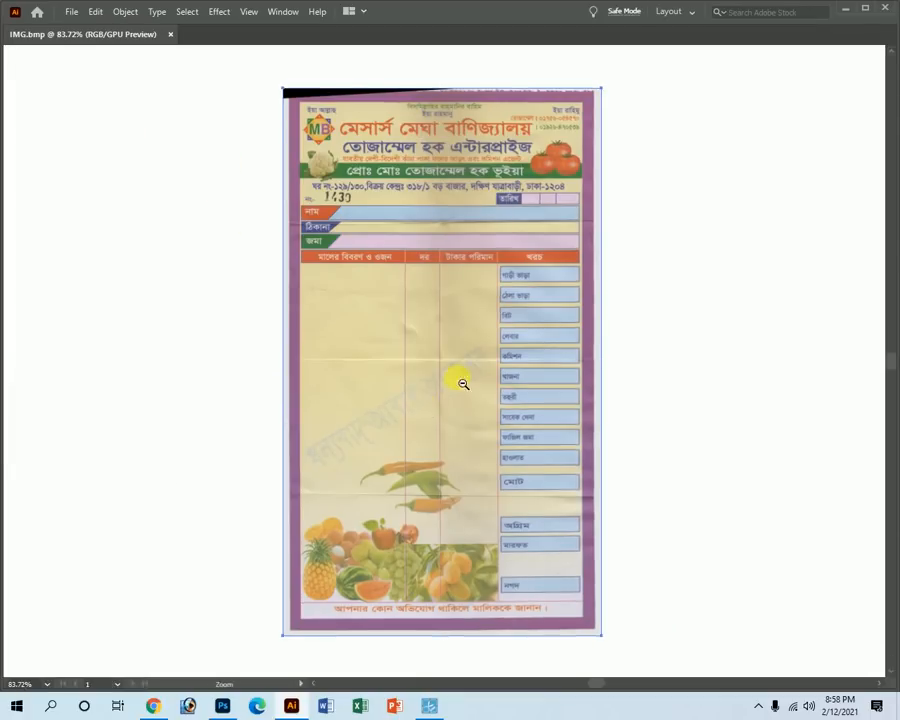
pyautogui.keyDown('alt'); pyautogui.click(460, 382); pyautogui.keyUp('alt')
pyautogui.keyDown('alt'); pyautogui.click(444, 394); pyautogui.keyUp('alt')
pyautogui.keyDown('ctrl'); pyautogui.keyDown('alt'); pyautogui.click(450, 403); pyautogui.keyUp('alt'); pyautogui.keyUp('ctrl')
pyautogui.keyDown('ctrl'); pyautogui.keyDown('alt'); pyautogui.click(450, 403); pyautogui.keyUp('alt'); pyautogui.keyUp('ctrl')
pyautogui.press('Tab')
pyautogui.moveTo(431, 231); pyautogui.dragTo(537, 503)
# Move the receipt image slightly up and left on the artboard, then deselect it.
pyautogui.moveTo(512, 450); pyautogui.dragTo(501, 450)
pyautogui.moveTo(422, 440); pyautogui.dragTo(409, 326)
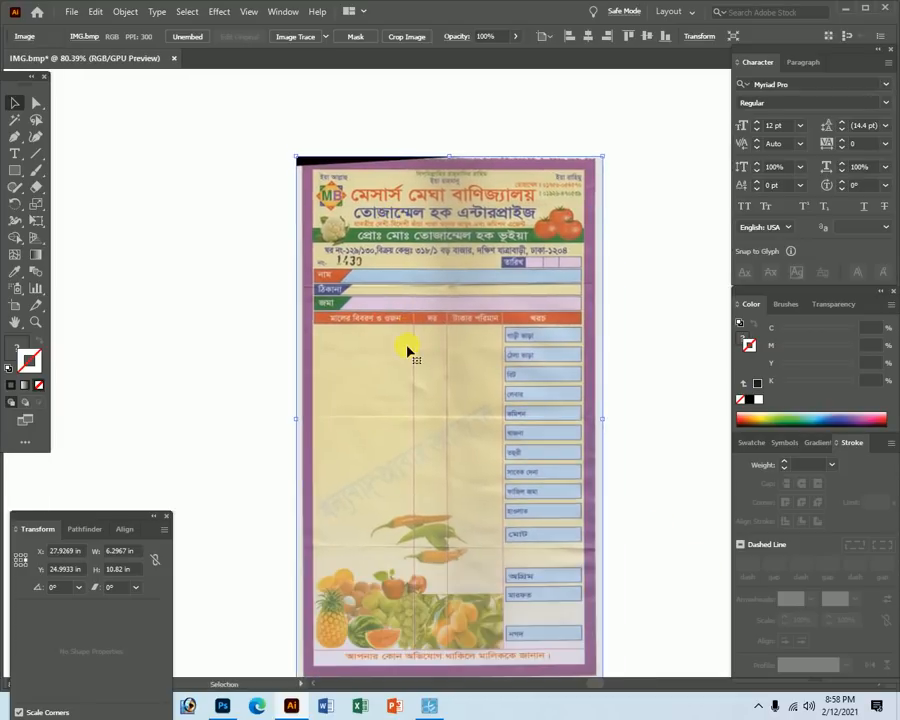
pyautogui.moveTo(470, 387); pyautogui.dragTo(329, 353)
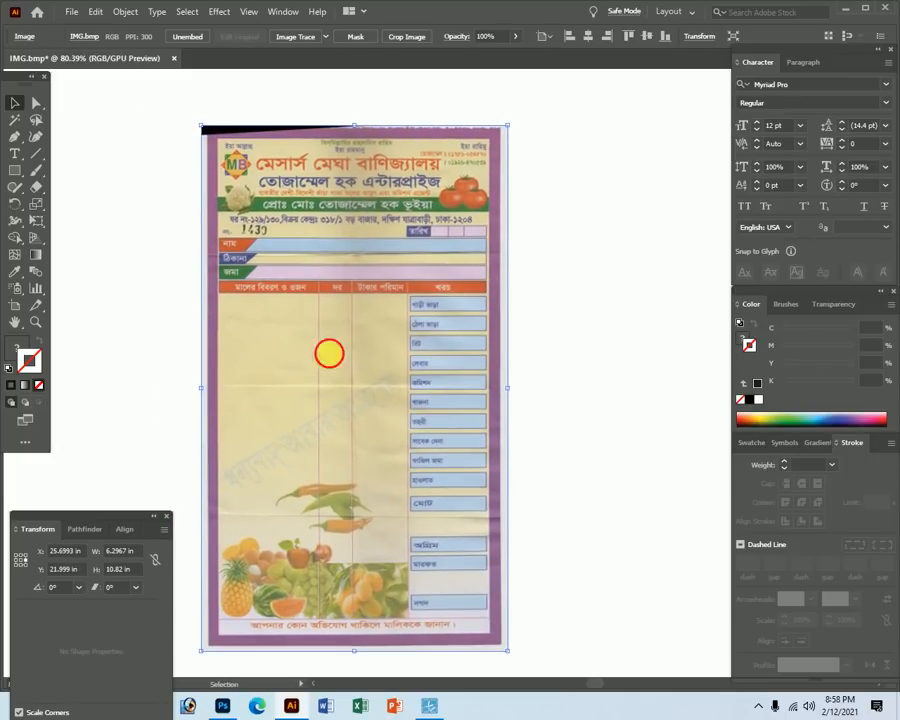
pyautogui.hotkey('ctrl', 'shift', 'a')
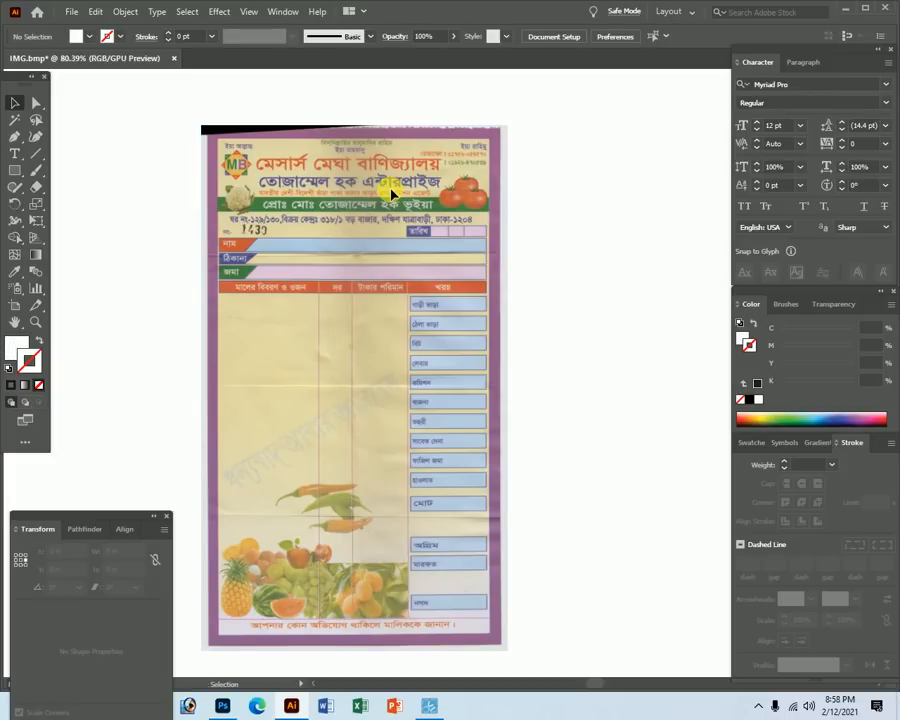
# Zoom and pan in on the receipt's header lines.
pyautogui.press('Tab')
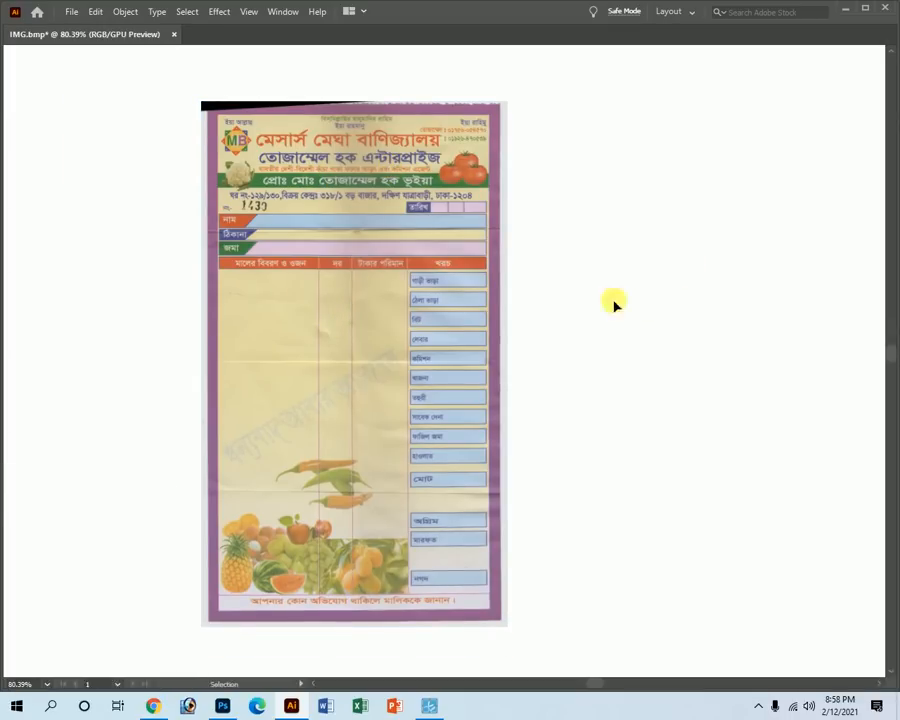
pyautogui.press('z')
pyautogui.moveTo(322, 138); pyautogui.dragTo(540, 268)
pyautogui.press('space')
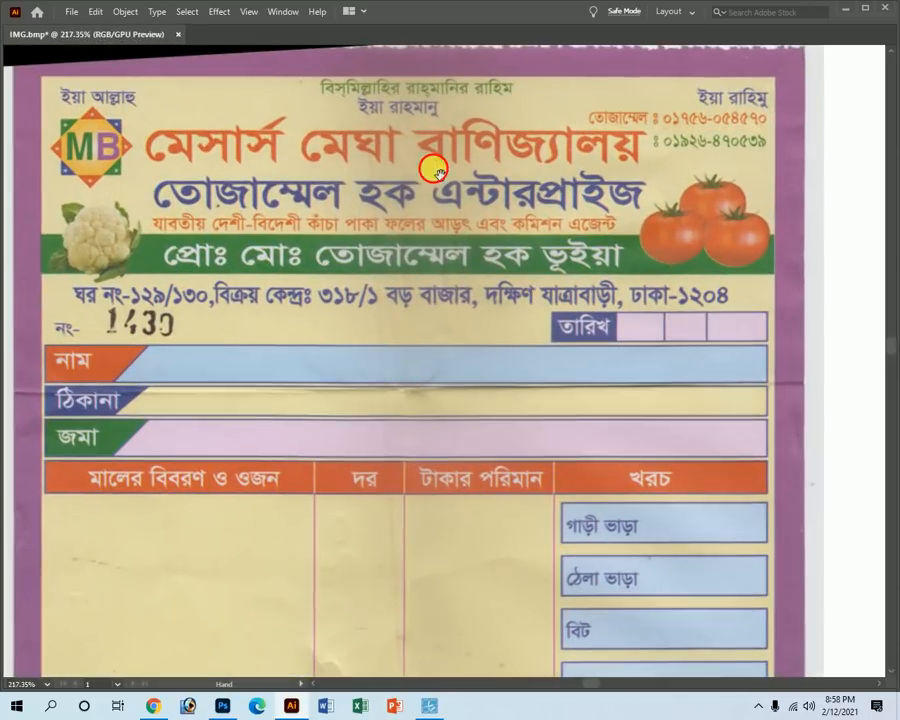
pyautogui.moveTo(434, 167); pyautogui.dragTo(421, 243)
pyautogui.press('v')
pyautogui.press('Tab')
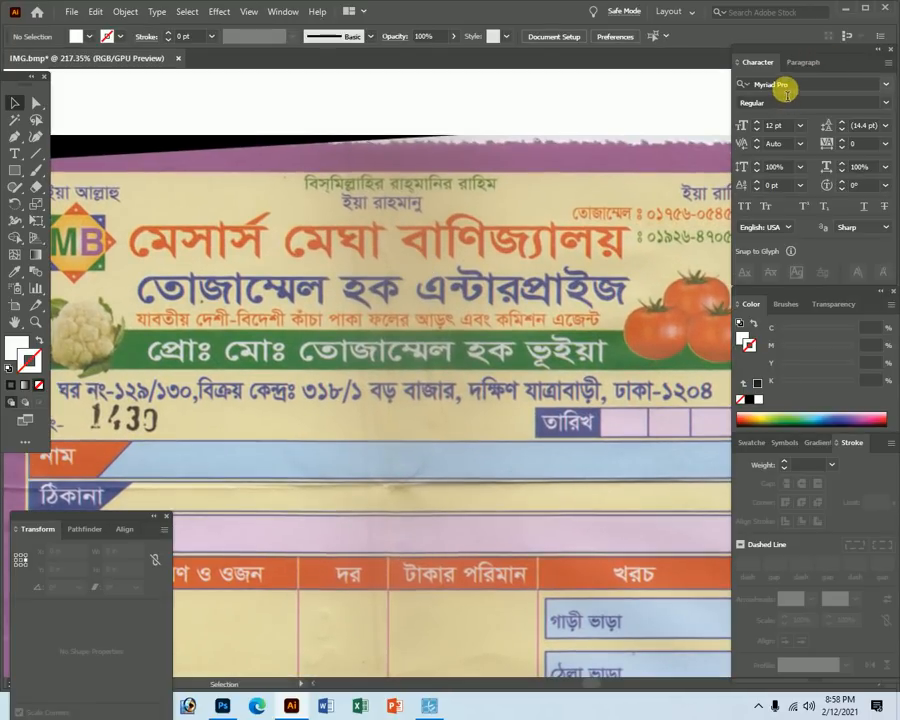
# Set the Character panel font to SutonnyMJ.
pyautogui.click(786, 86)
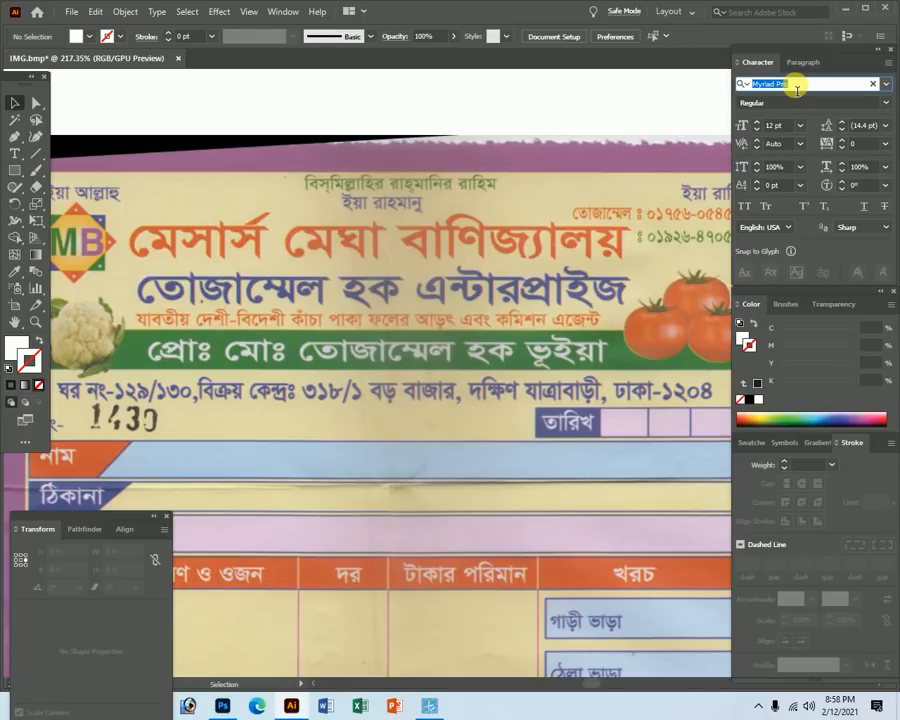
pyautogui.write('sut')
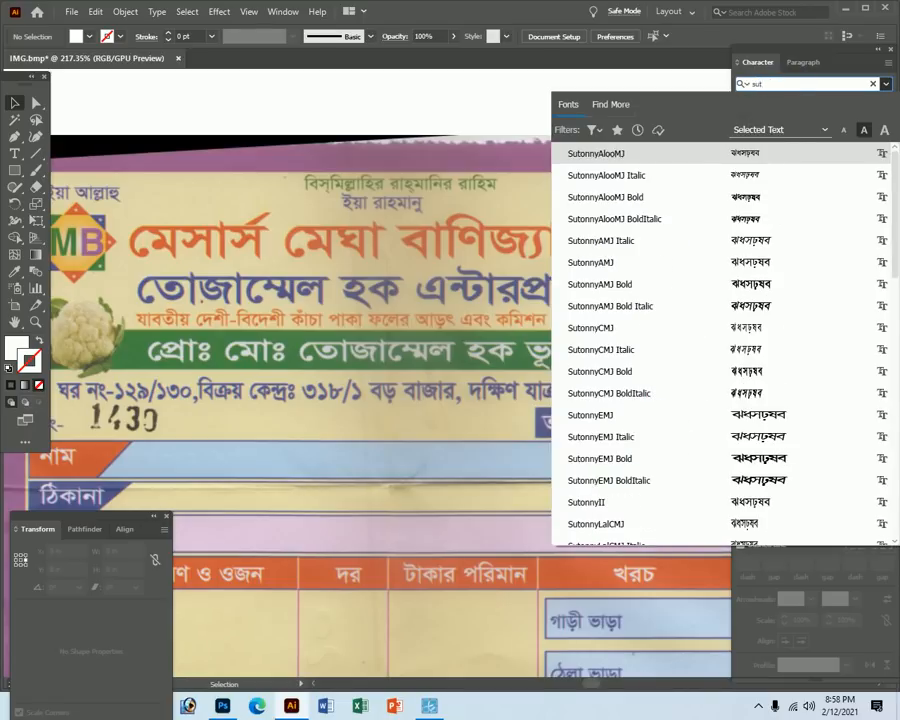
pyautogui.write('onnymj')
pyautogui.press('Return')
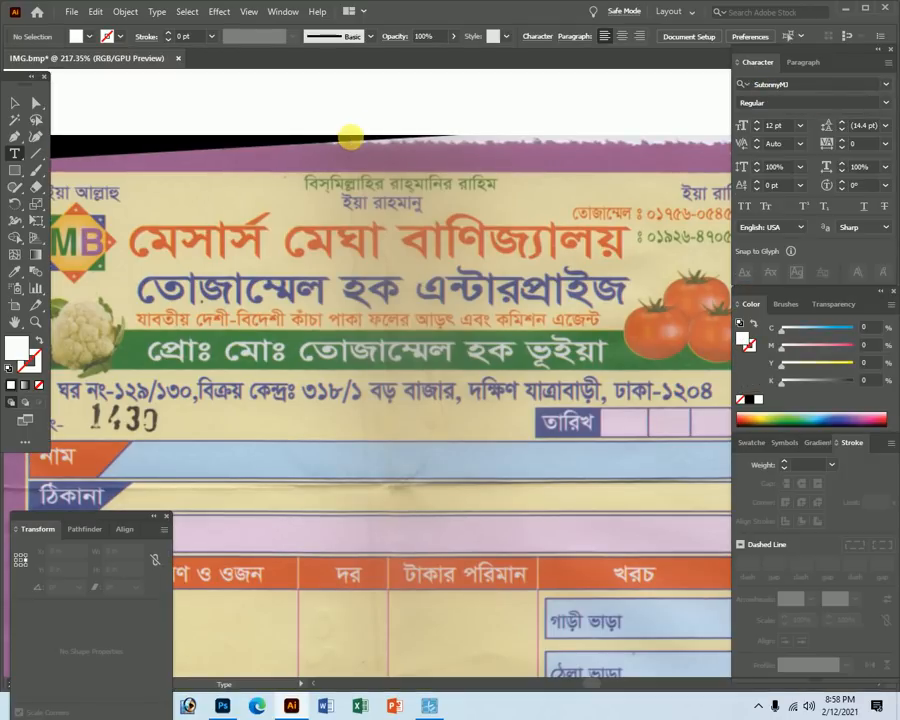
# Type 'বিসমিল্লাহির রাহমানির রাহিম' and drag it onto the receipt's top header line.
pyautogui.click(350, 138)
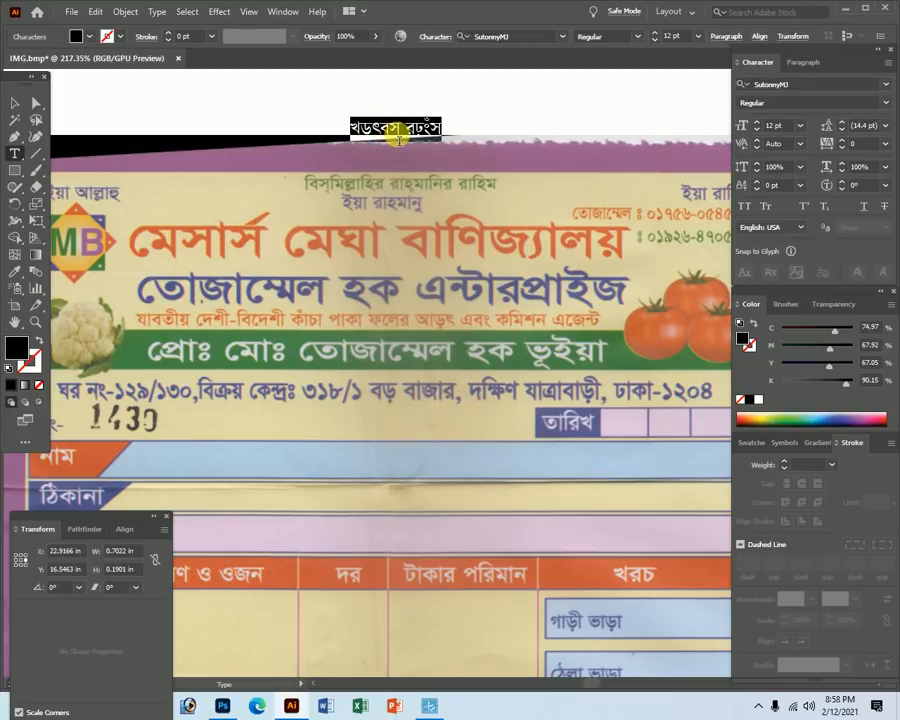
pyautogui.press('BackSpace')
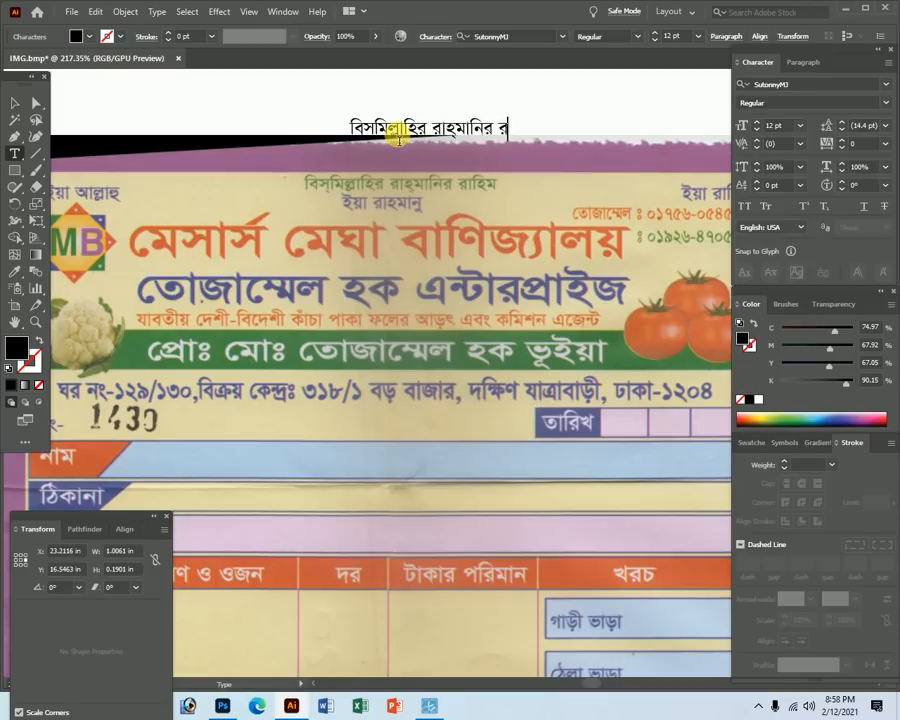
pyautogui.moveTo(399, 135); pyautogui.dragTo(354, 196)
# Nudge the text onto the original header line and colour it red (CMYK 0/100/100/0).
pyautogui.click(341, 188)
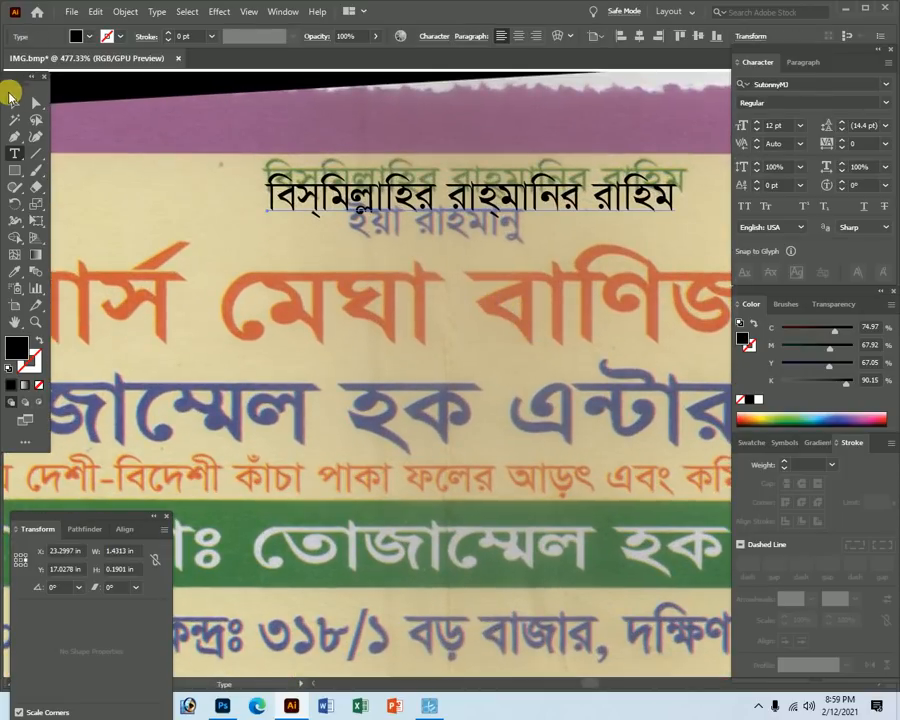
pyautogui.click(12, 99)
pyautogui.press('Tab')
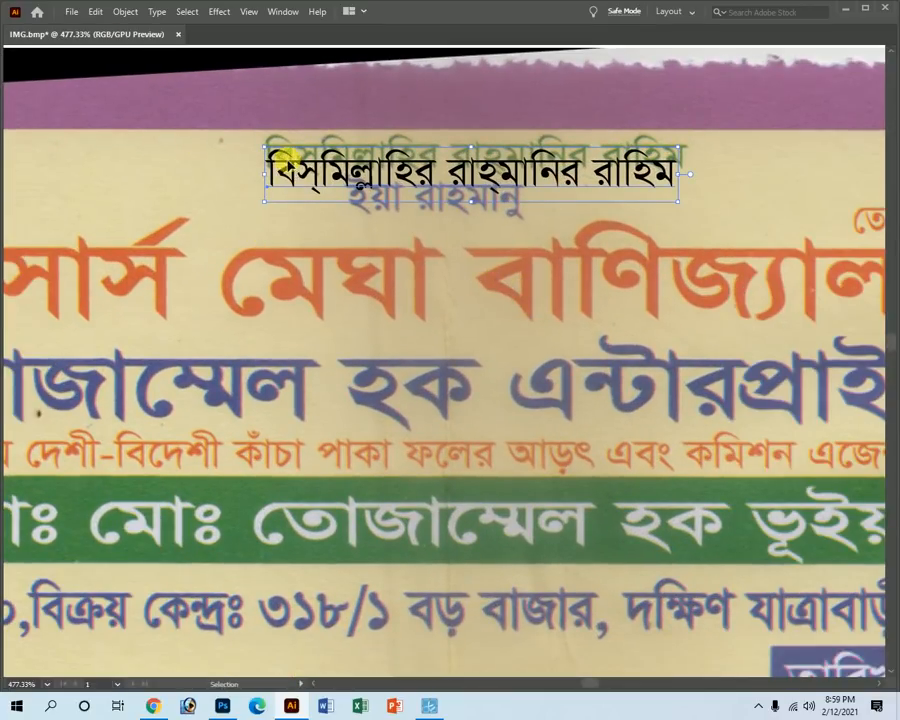
pyautogui.moveTo(287, 152); pyautogui.dragTo(283, 150)
pyautogui.press('Tab')
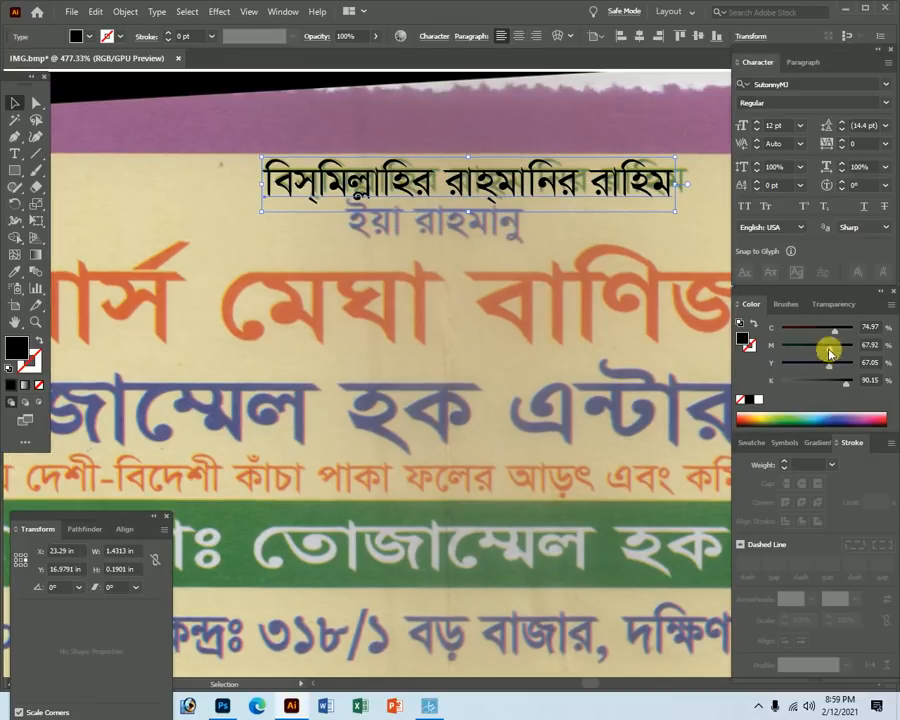
pyautogui.moveTo(829, 349); pyautogui.dragTo(711, 348)
# Stretch and fine-tune the red line to match the original header's width and position.
pyautogui.press('Tab')
pyautogui.moveTo(677, 192); pyautogui.dragTo(687, 185)
pyautogui.hotkey('ctrl', 'space')
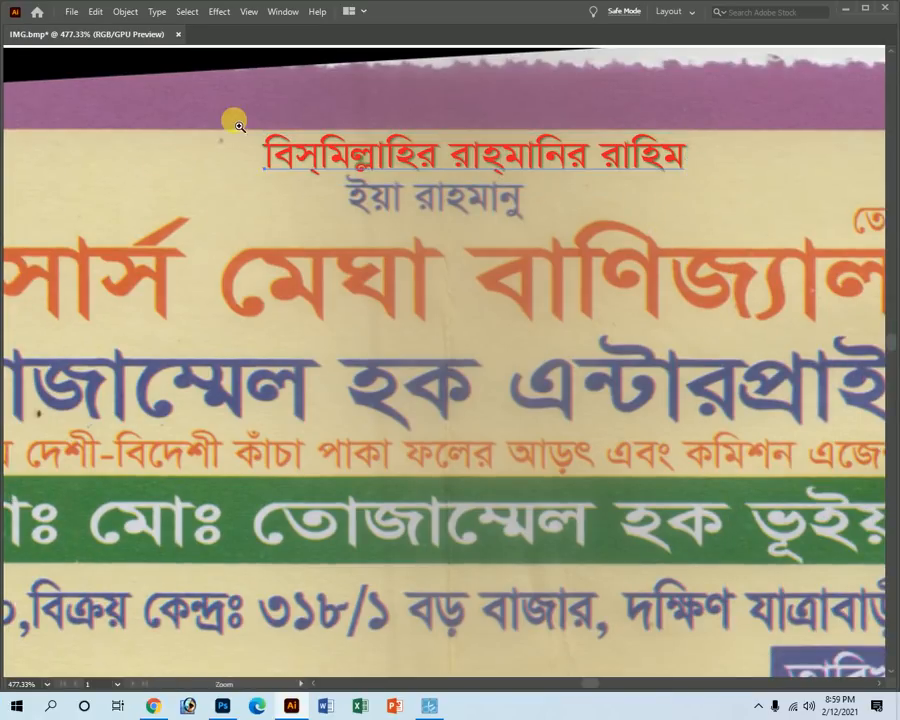
pyautogui.moveTo(233, 121); pyautogui.dragTo(392, 367)
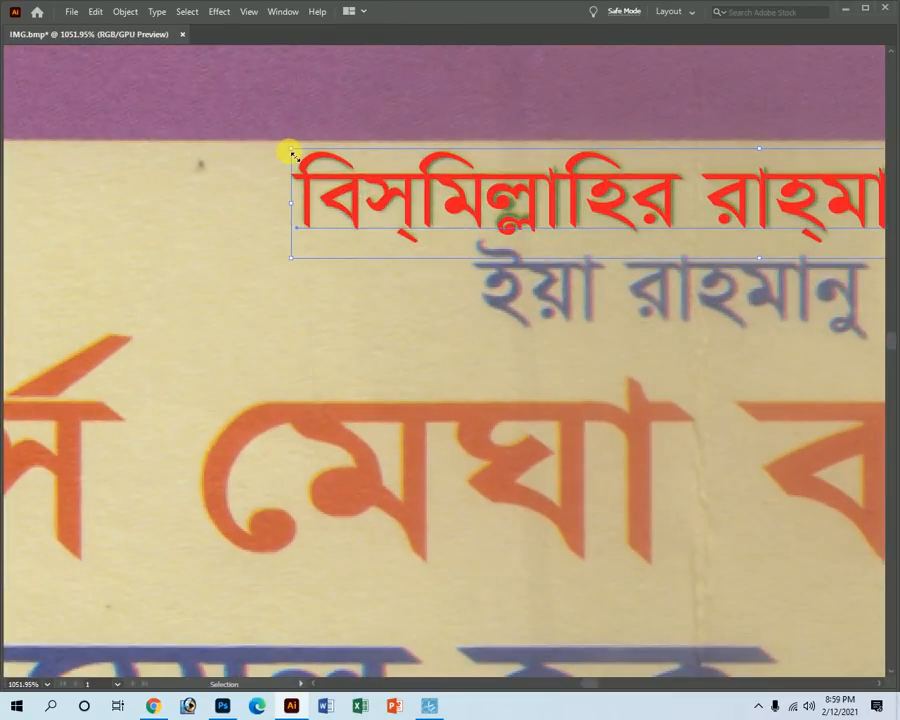
pyautogui.moveTo(291, 153); pyautogui.dragTo(293, 151)
pyautogui.press('Tab')
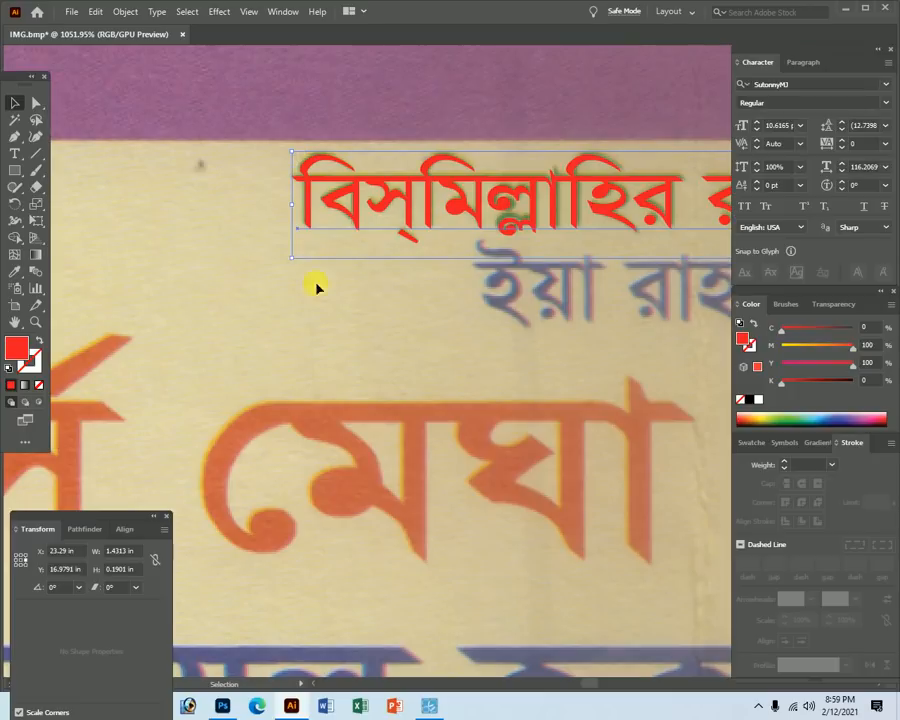
pyautogui.click(583, 335)
pyautogui.press('Tab')
pyautogui.hotkey('ctrl', '-')
pyautogui.hotkey('ctrl', '-')
# Alt-drag a copy of the red line below and retype it as 'ইয়া রাহমান'.
pyautogui.click(408, 307)
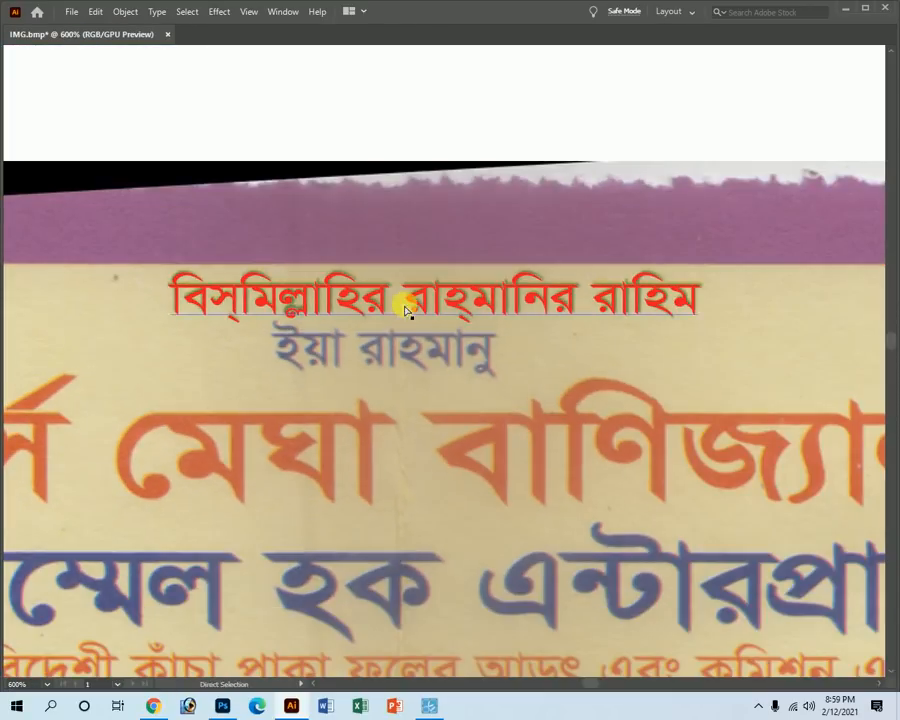
pyautogui.moveTo(408, 307); pyautogui.dragTo(414, 413)
pyautogui.tripleClick(393, 403)
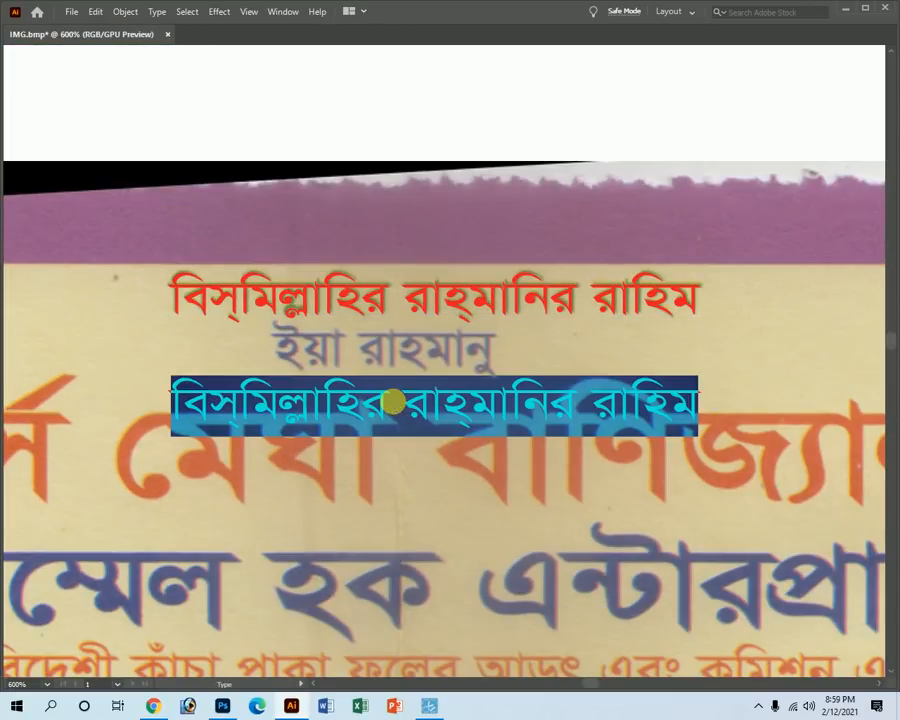
pyautogui.press('BackSpace')
pyautogui.write('ইয়')
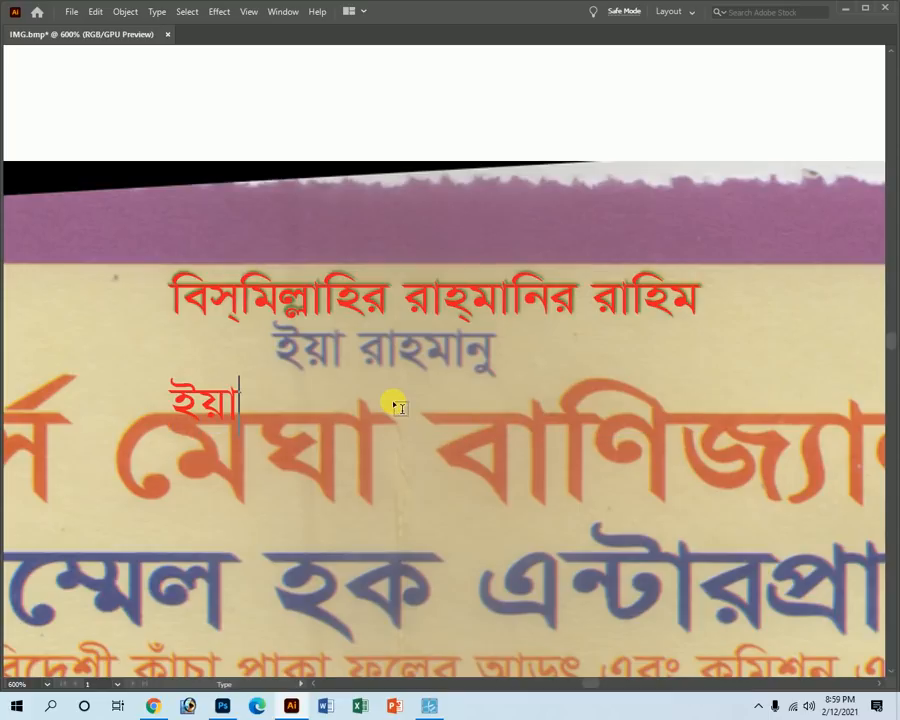
pyautogui.write('া রাহমানু')
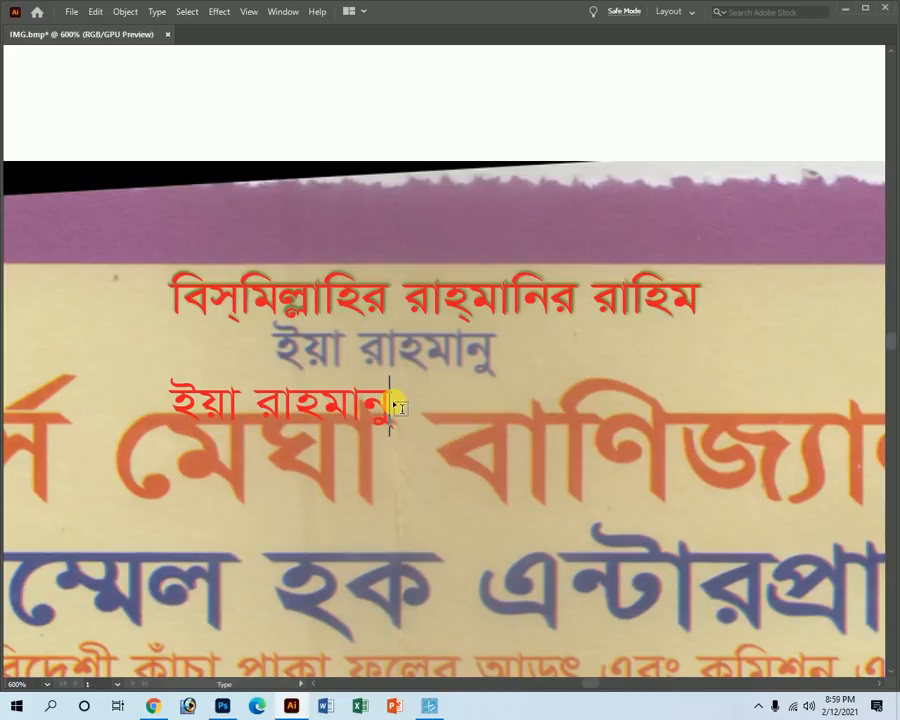
pyautogui.press('Escape')
# Move and scale the ইয়া রাহমানু line to cover the original second header line.
pyautogui.moveTo(231, 397); pyautogui.dragTo(336, 343)
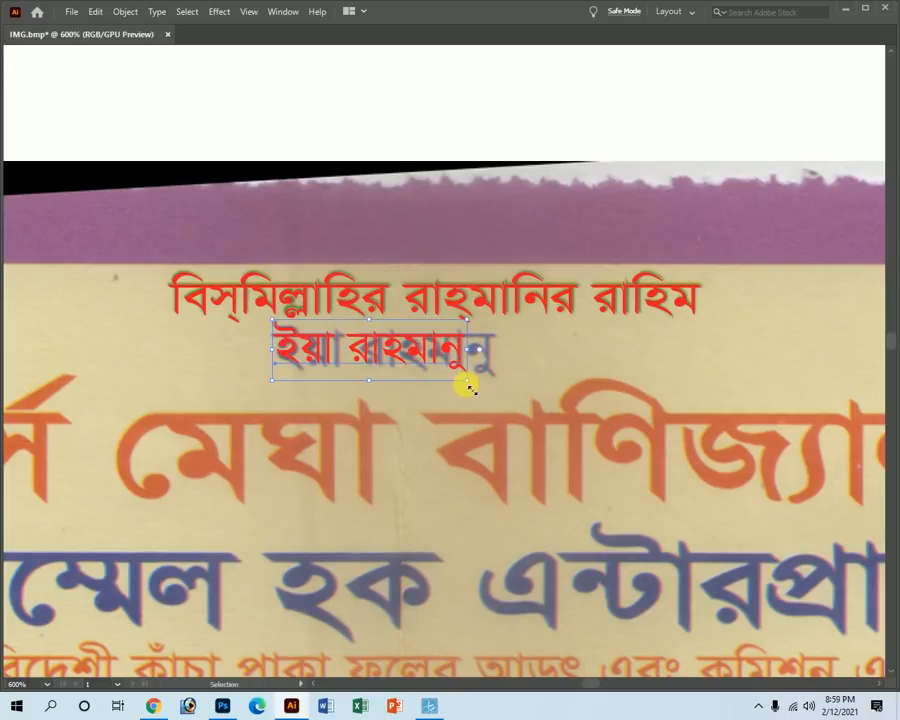
pyautogui.moveTo(467, 386); pyautogui.dragTo(498, 387)
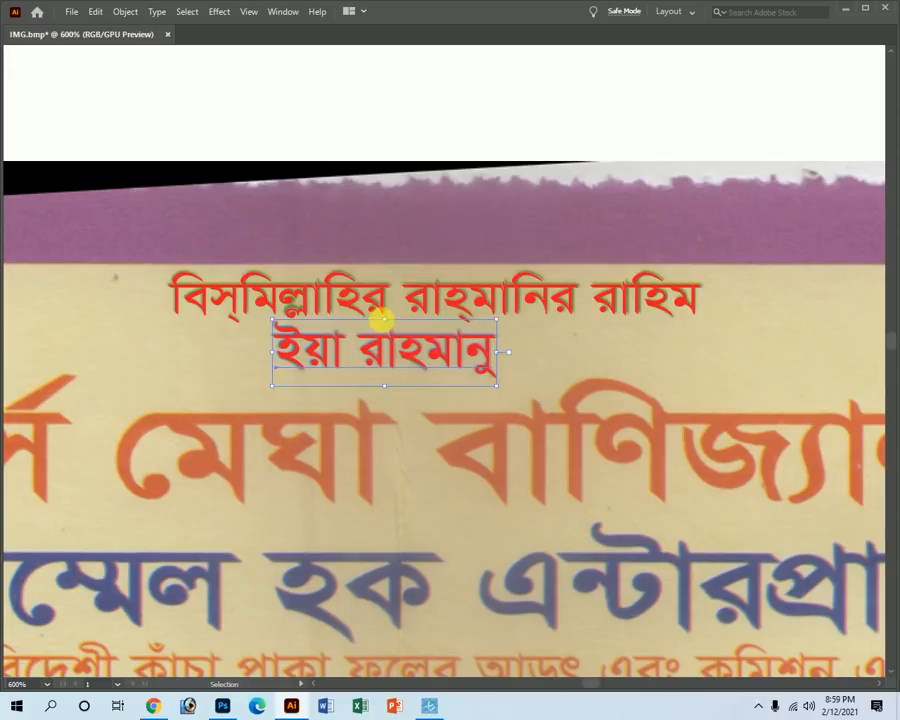
pyautogui.moveTo(390, 325); pyautogui.dragTo(394, 324)
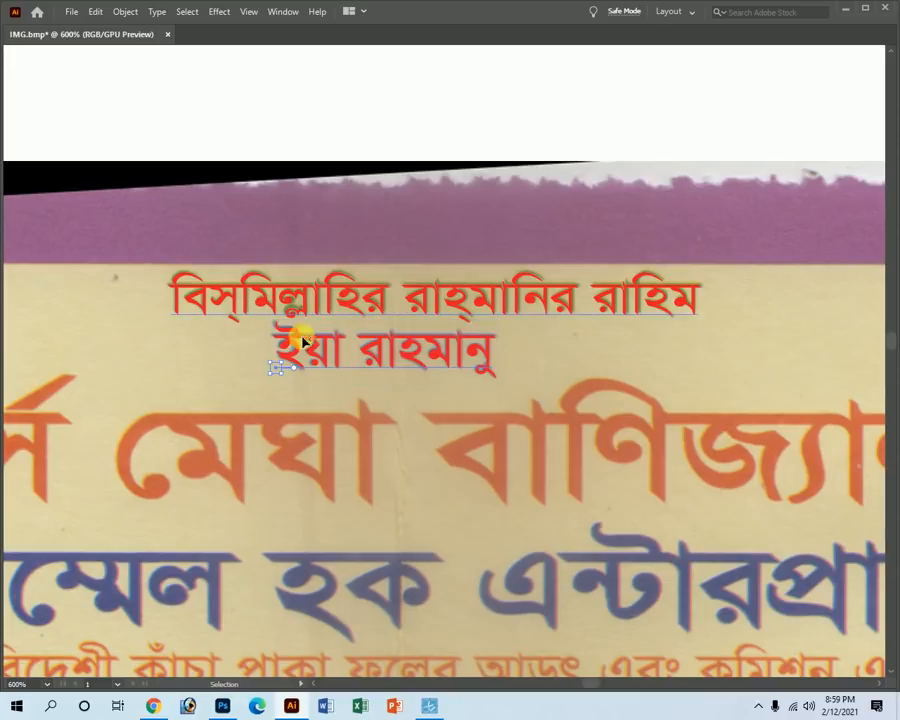
pyautogui.moveTo(279, 363); pyautogui.dragTo(277, 362)
# Alt-drag a copy of the ইয়া রাহমানু line and retype it as 'মেসার্স মেঘা বাণিজ্যালয়'.
pyautogui.press('z')
pyautogui.keyDown('alt'); pyautogui.click(440, 456); pyautogui.keyUp('alt')
pyautogui.keyDown('alt'); pyautogui.click(464, 437); pyautogui.keyUp('alt')
pyautogui.keyDown('alt'); pyautogui.click(465, 412); pyautogui.keyUp('alt')
pyautogui.press('v')
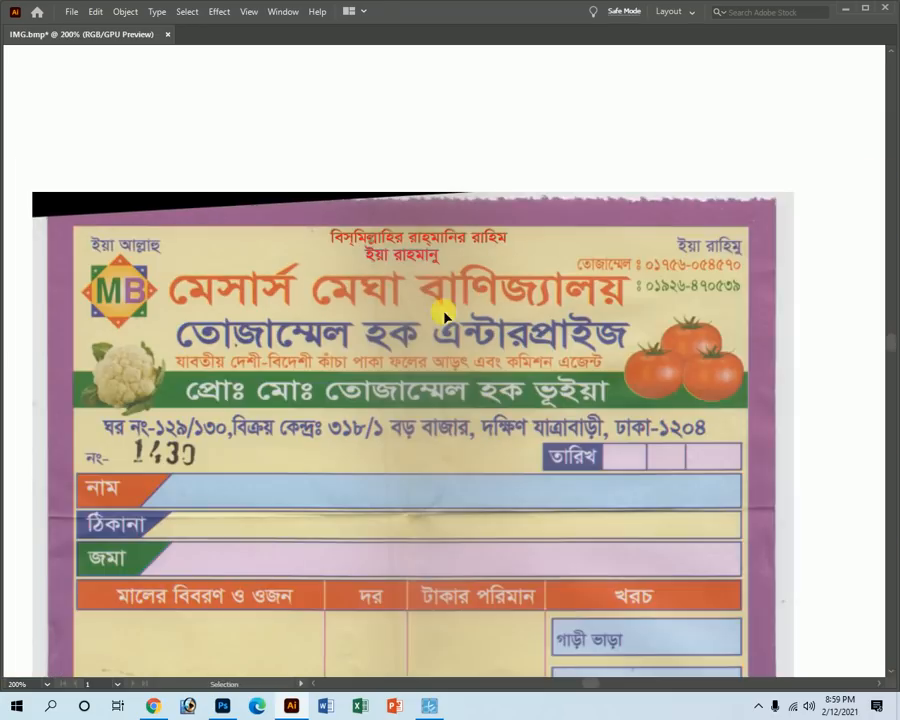
pyautogui.keyDown('alt'); pyautogui.moveTo(401, 257); pyautogui.dragTo(237, 248); pyautogui.keyUp('alt')
pyautogui.press('t')
pyautogui.tripleClick(237, 248)
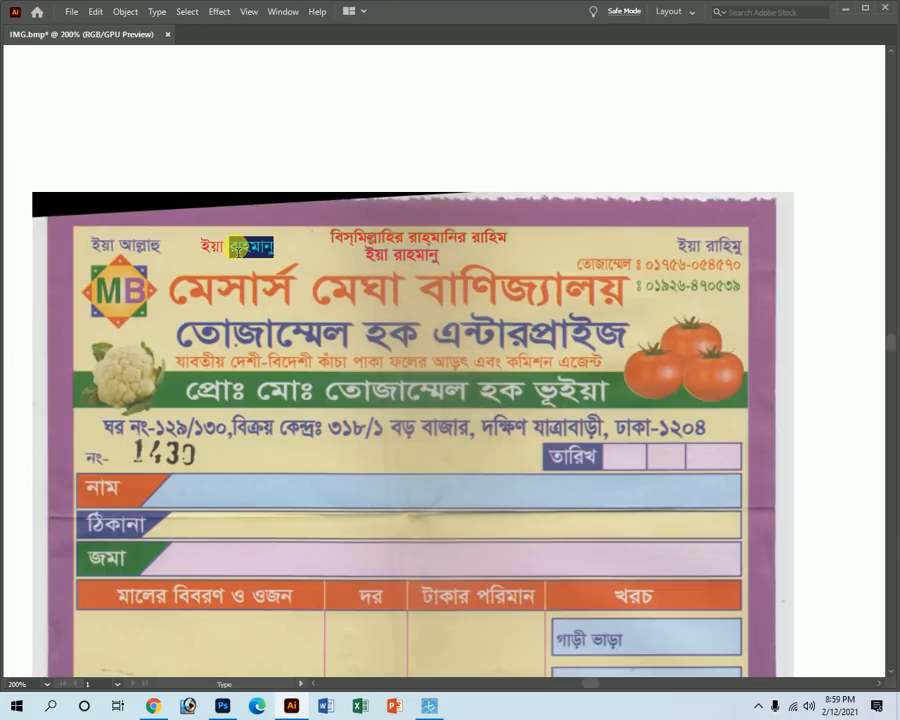
pyautogui.press('BackSpace')
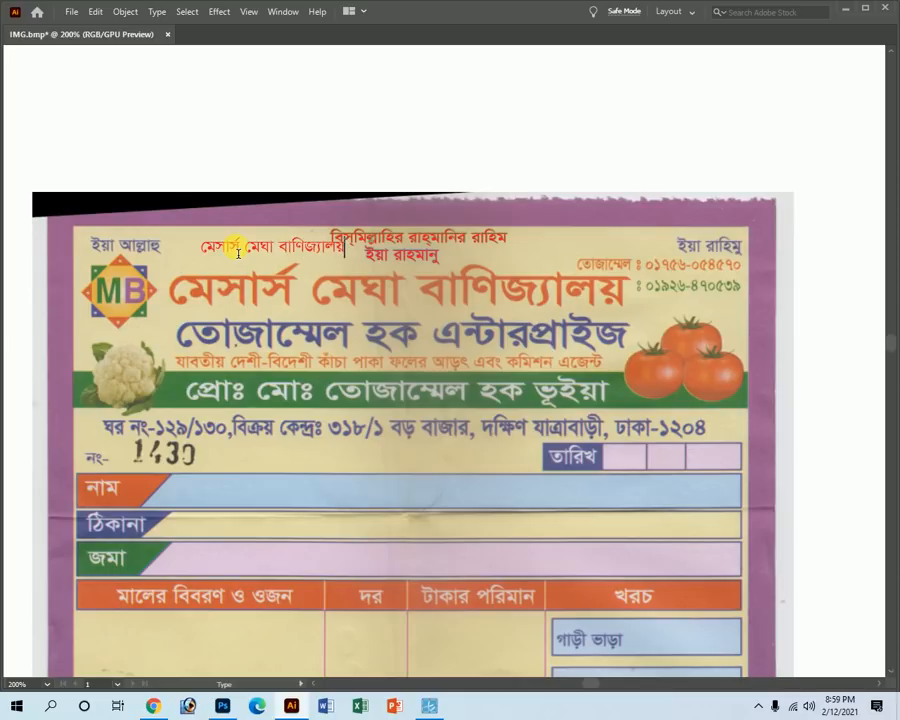
pyautogui.press('Escape')
# Move the shop-name text onto the large heading and stretch it across its width.
pyautogui.press('z')
pyautogui.moveTo(234, 252); pyautogui.dragTo(380, 350)
pyautogui.press('Tab')
pyautogui.click(14, 104)
pyautogui.press('Tab')
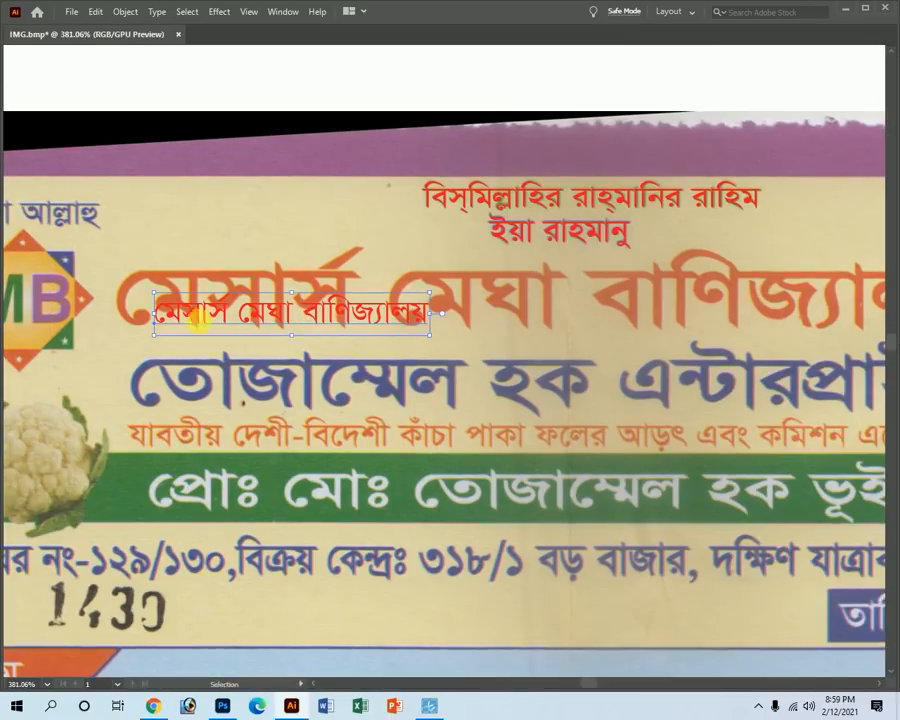
pyautogui.moveTo(192, 316); pyautogui.dragTo(153, 306)
pyautogui.keyDown('ctrl'); pyautogui.keyDown('alt'); pyautogui.click(693, 378); pyautogui.keyUp('alt'); pyautogui.keyUp('ctrl')
pyautogui.keyDown('ctrl'); pyautogui.keyDown('alt'); pyautogui.click(546, 370); pyautogui.keyUp('alt'); pyautogui.keyUp('ctrl')
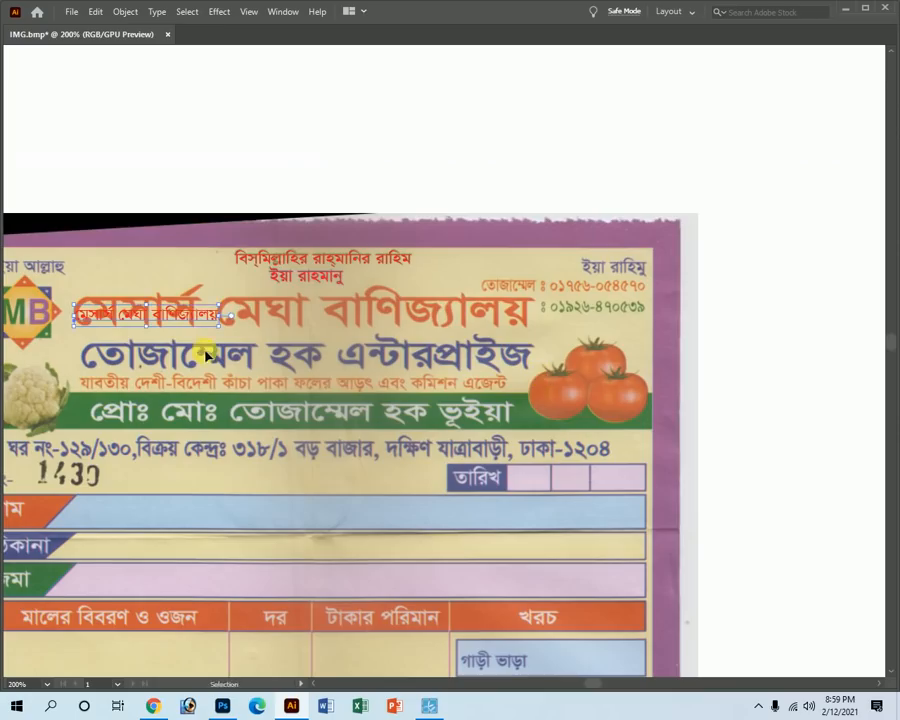
pyautogui.moveTo(219, 315); pyautogui.dragTo(532, 331)
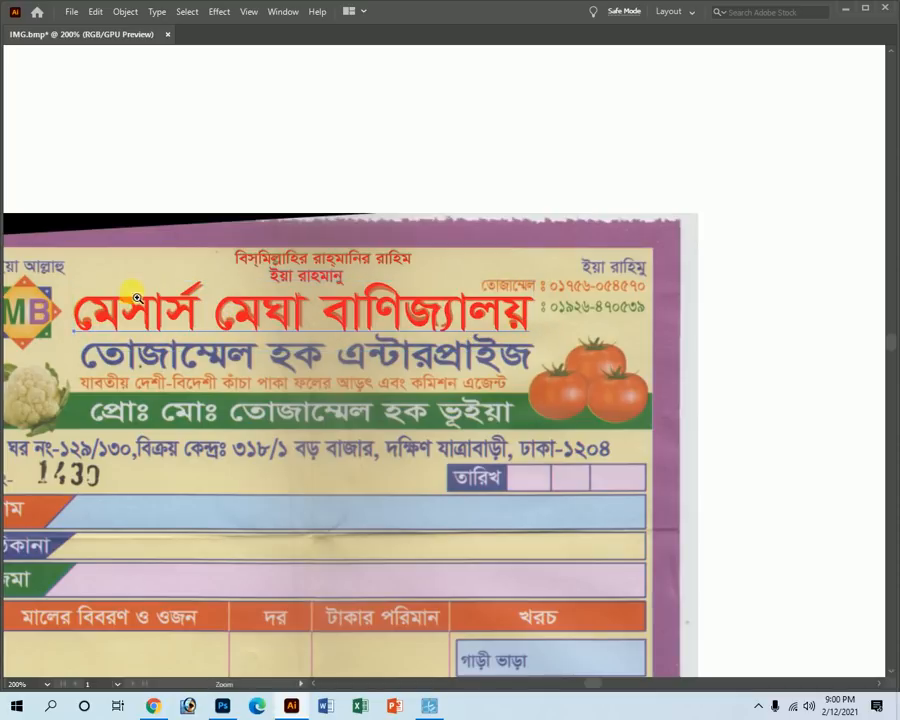
pyautogui.moveTo(137, 298); pyautogui.dragTo(194, 318)
# Set the shop-name text's font style to Bold.
pyautogui.press('Tab')
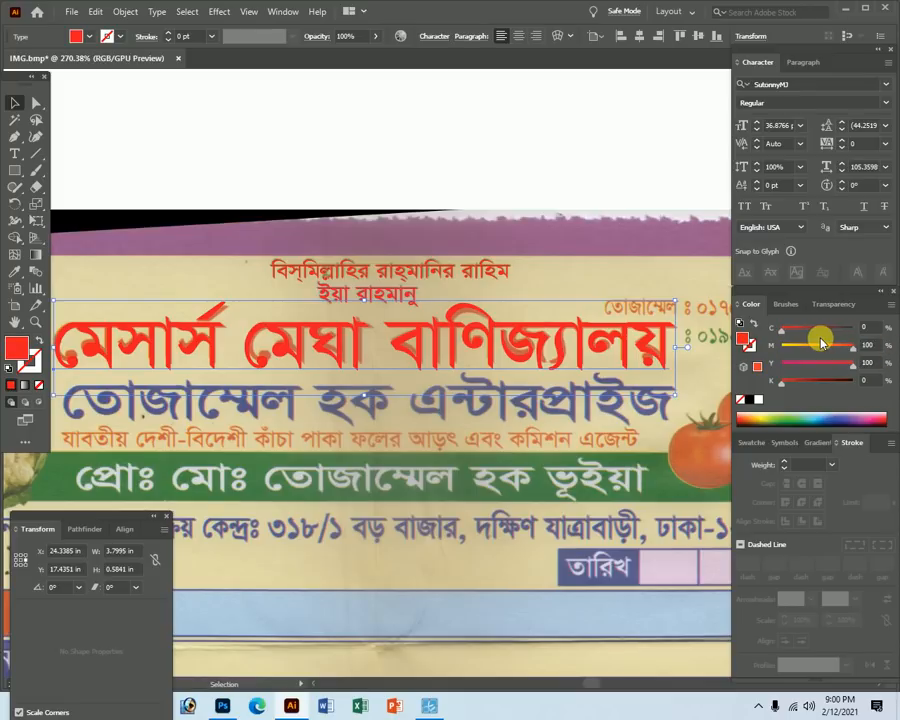
pyautogui.click(885, 102)
pyautogui.click(765, 149)
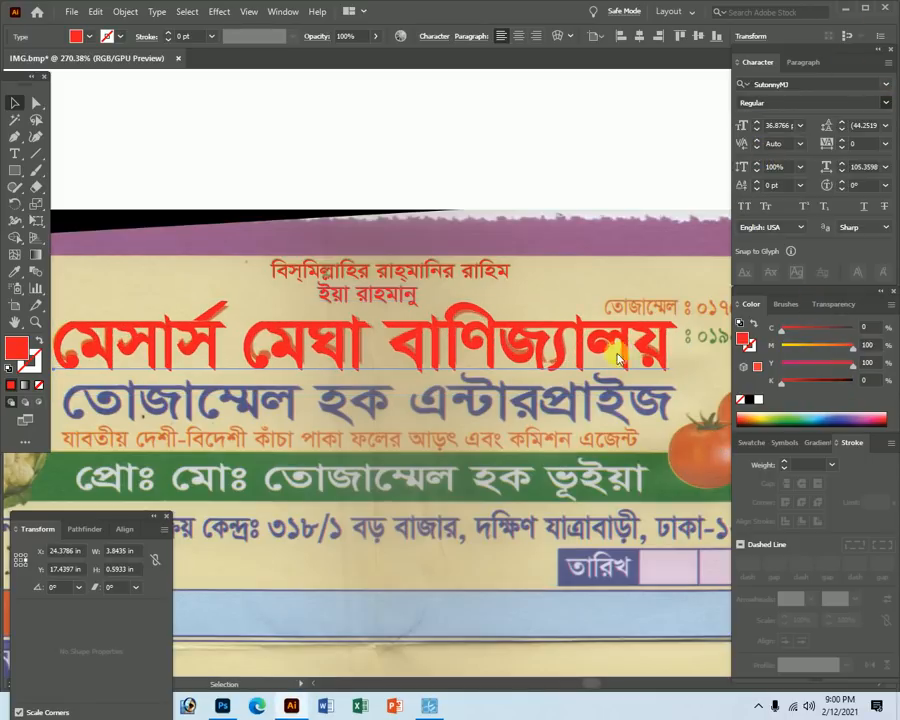
pyautogui.press('Tab')
pyautogui.press('a')
pyautogui.scroll(3, 435, 365)
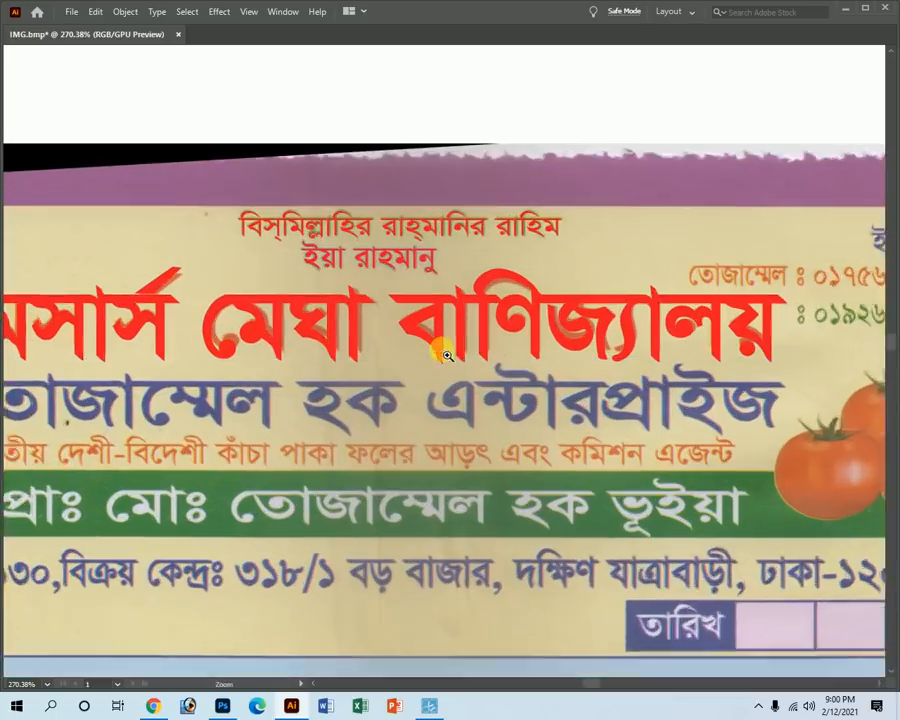
# Nudge the bold red heading up and adjust its height to match the printed title.
pyautogui.press('v')
pyautogui.moveTo(368, 416); pyautogui.dragTo(396, 404)
pyautogui.moveTo(368, 258); pyautogui.dragTo(373, 270)
pyautogui.hotkey('ctrl', '-')
pyautogui.hotkey('ctrl', '-')
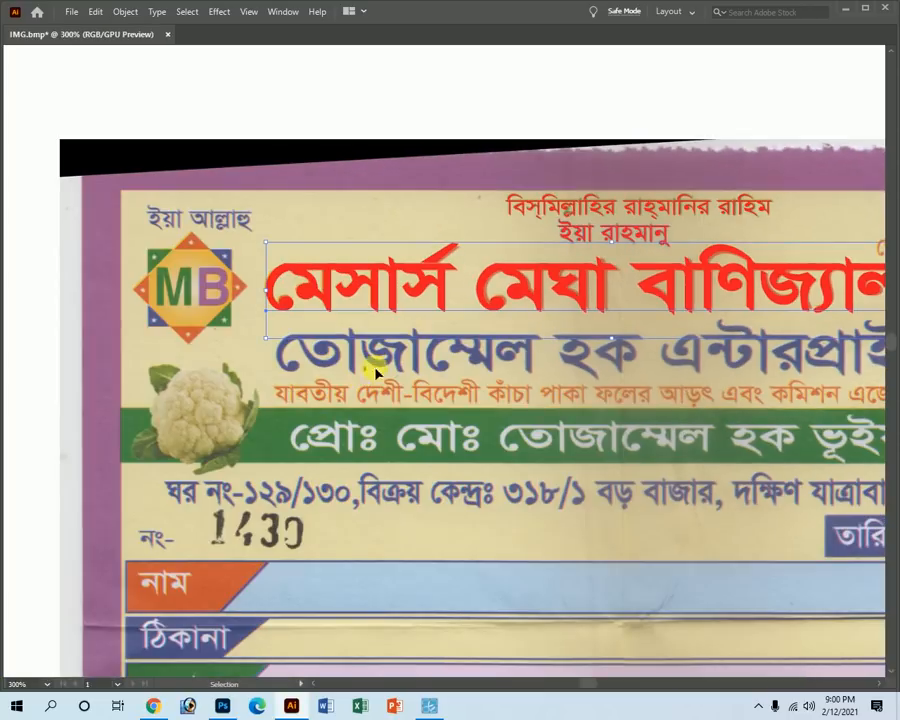
pyautogui.hscroll(3, 536, 344)
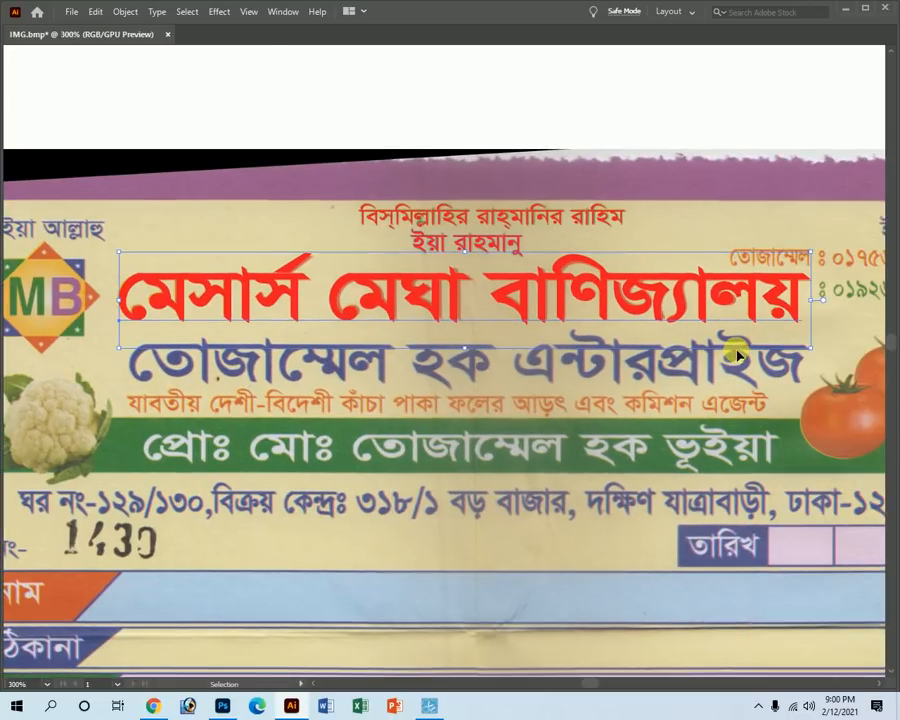
# Alt-drag a copy of the heading below and retype it as 'তোজাম্মেল হক এন্টারপ্রাইজ'.
pyautogui.press('a')
pyautogui.moveTo(326, 292); pyautogui.dragTo(326, 556)
pyautogui.tripleClick(320, 557)
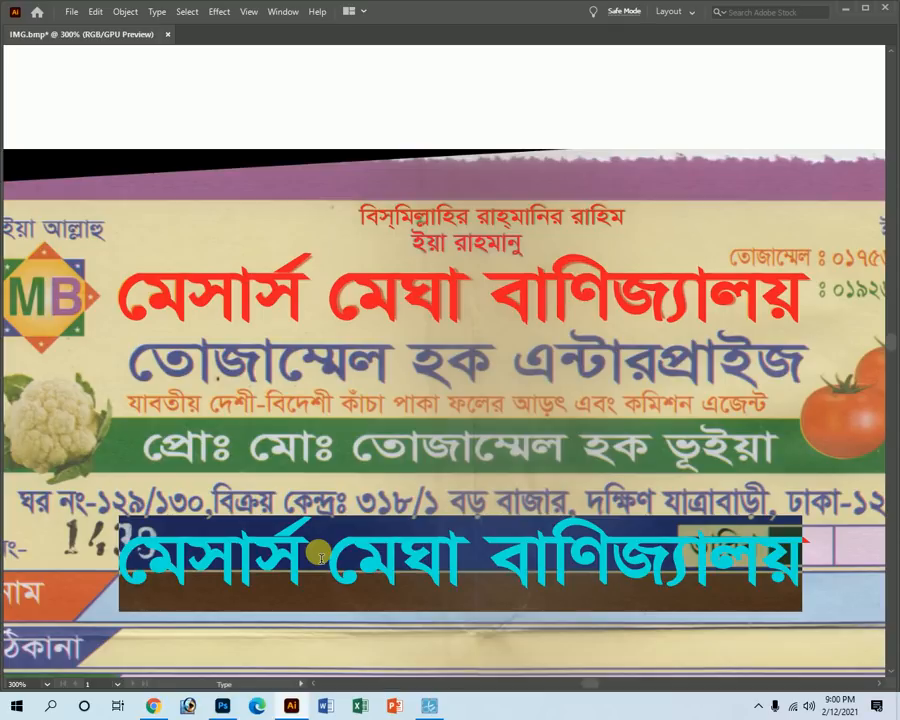
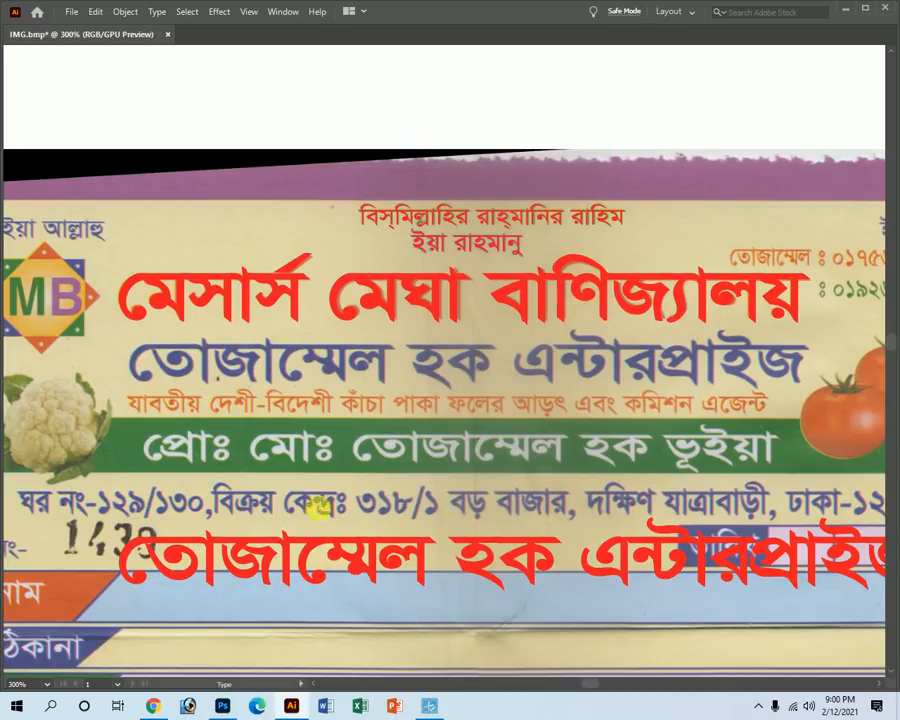
pyautogui.press('Escape')
# Move the red company-name line onto the printed second heading and resize it to fit.
pyautogui.click(287, 422)
pyautogui.click(270, 570)
pyautogui.hotkey('ctrl', 'shift', 'x')
pyautogui.moveTo(170, 560); pyautogui.dragTo(178, 365)
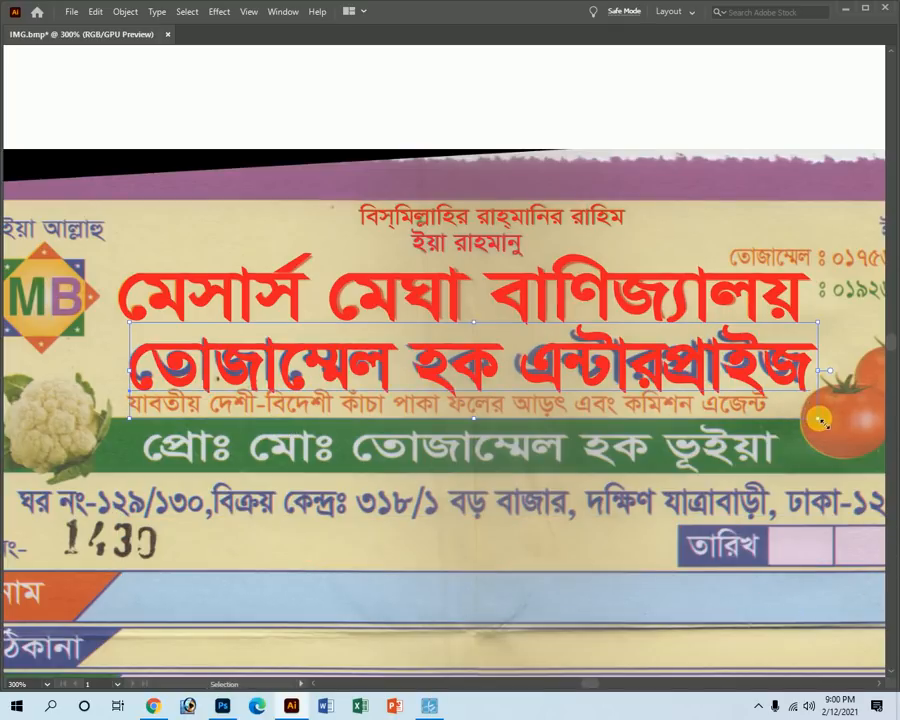
pyautogui.moveTo(818, 421); pyautogui.dragTo(808, 406)
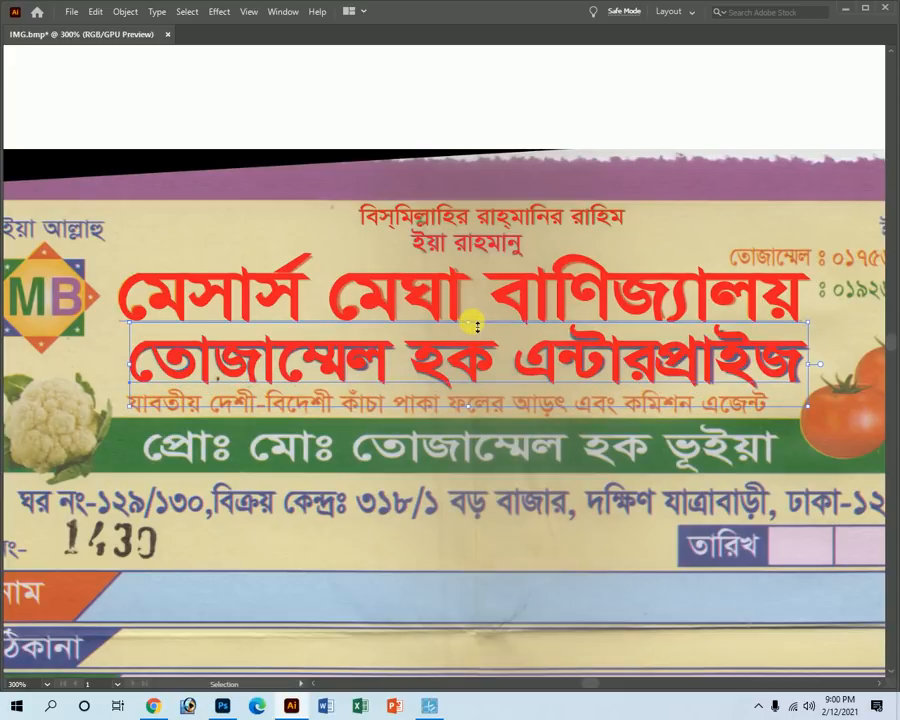
pyautogui.moveTo(477, 327)
pyautogui.mouseDown()
pyautogui.moveTo(460, 327)
pyautogui.moveTo(473, 332)
pyautogui.mouseUp()
pyautogui.press('Tab')
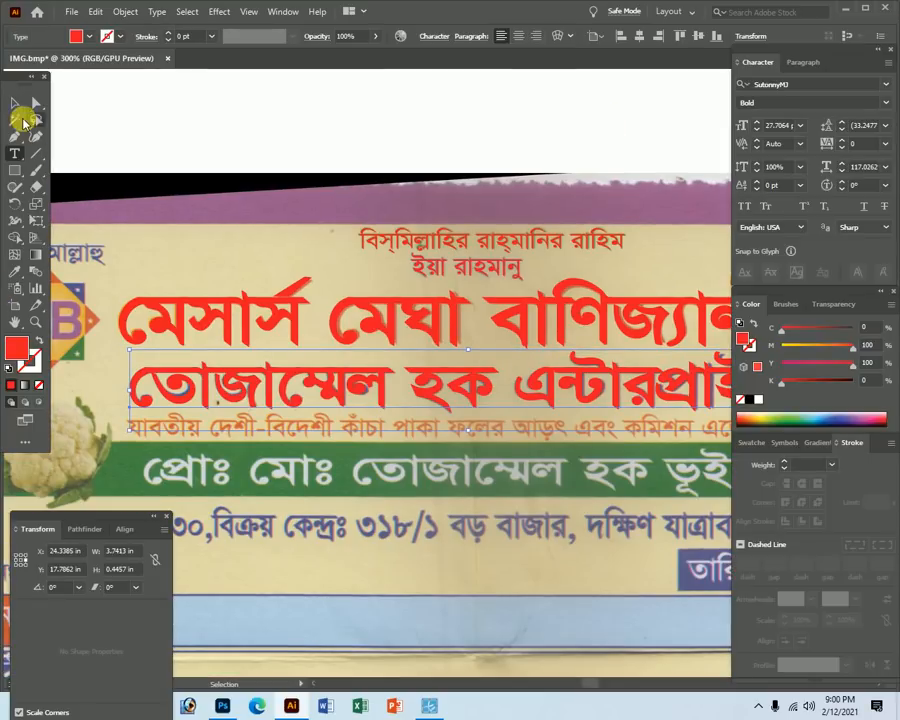
# Move the ইয়া রাহমানু text object above the receipt scan.
pyautogui.hotkey('ctrl', '-')
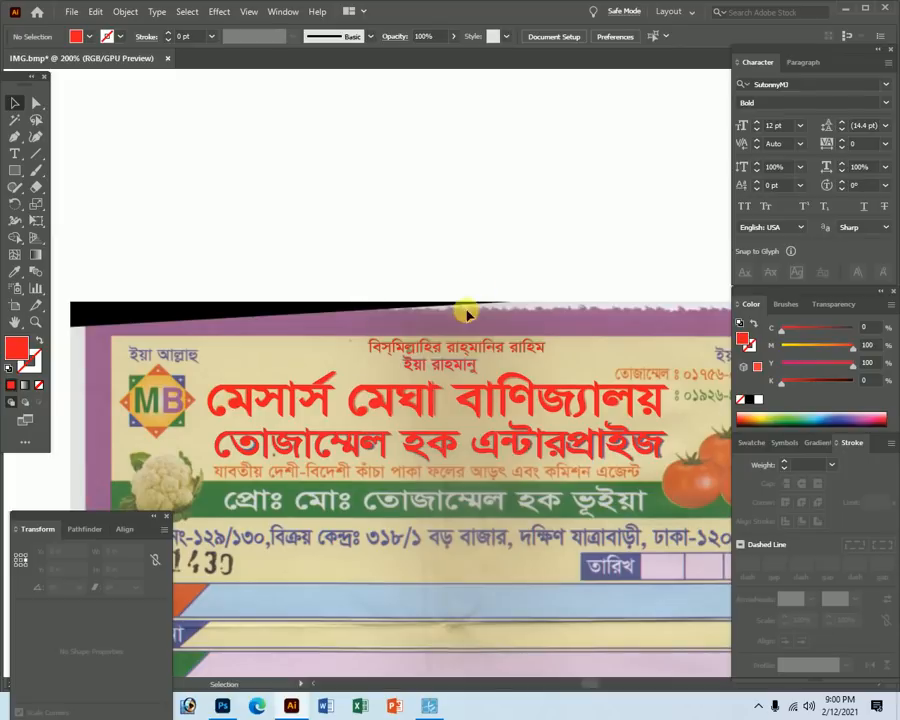
pyautogui.press('Tab')
pyautogui.moveTo(420, 370); pyautogui.dragTo(416, 265)
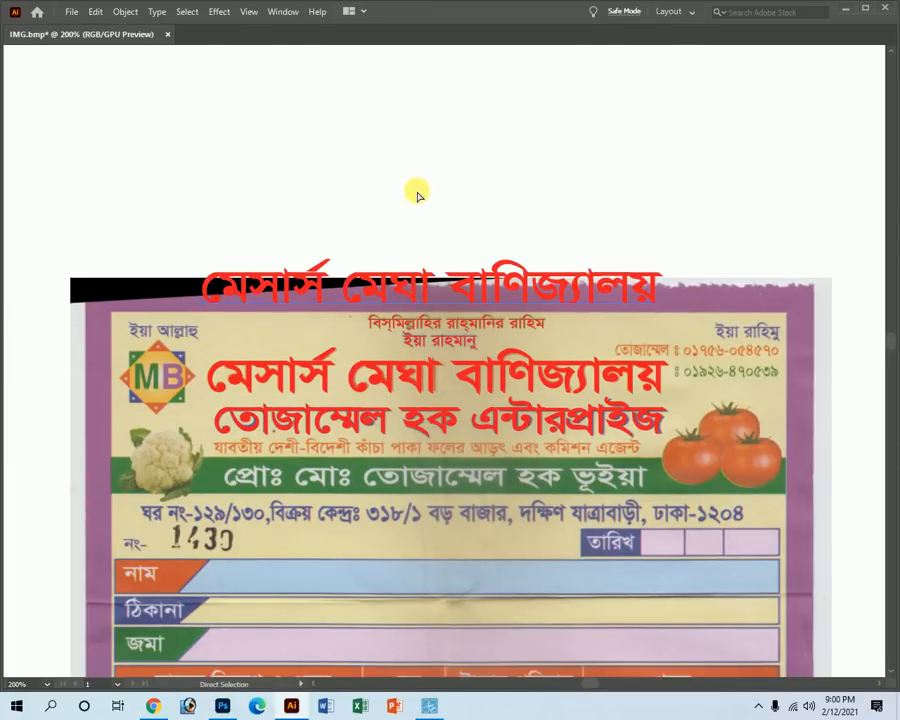
pyautogui.hotkey('ctrl', 'z')
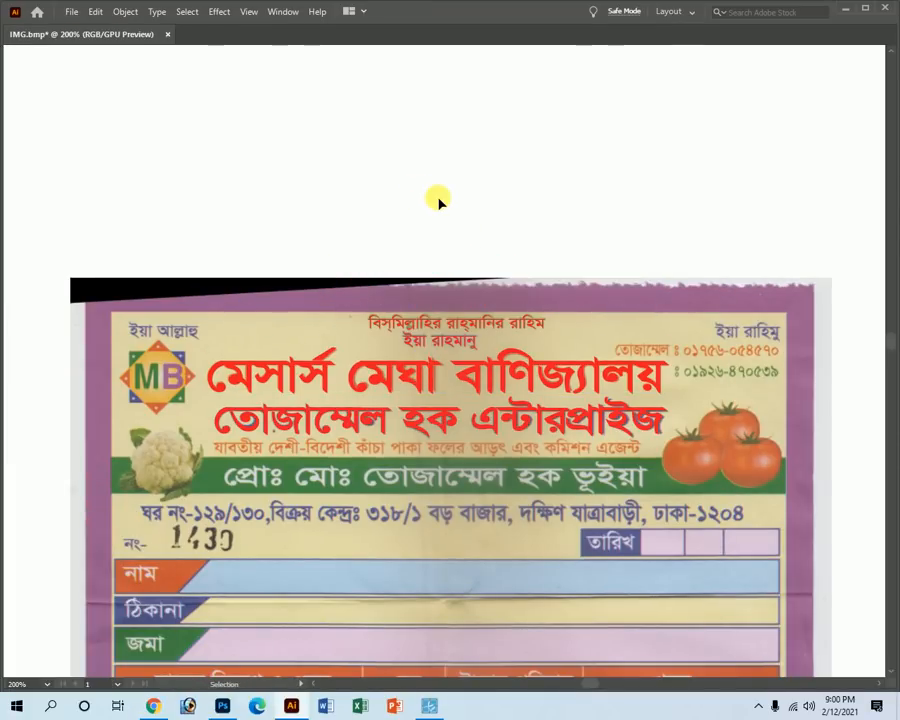
pyautogui.moveTo(440, 342); pyautogui.dragTo(431, 244)
pyautogui.press('Tab')
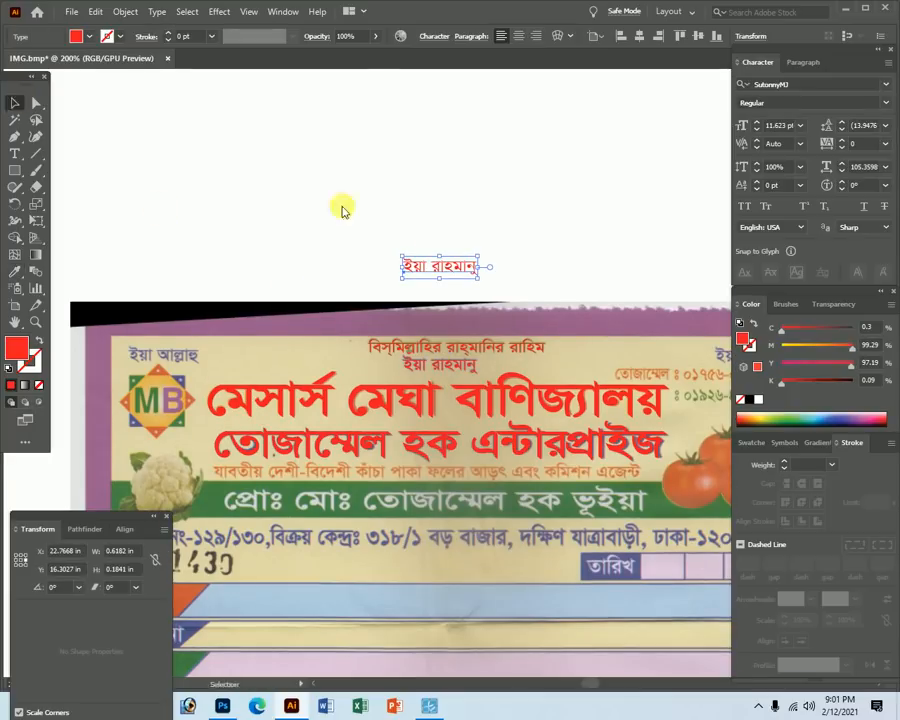
pyautogui.press('Tab')
# Retype it as the fruit-wholesale tagline and drag it onto the scanned tagline.
pyautogui.doubleClick(432, 244)
pyautogui.press('BackSpace')
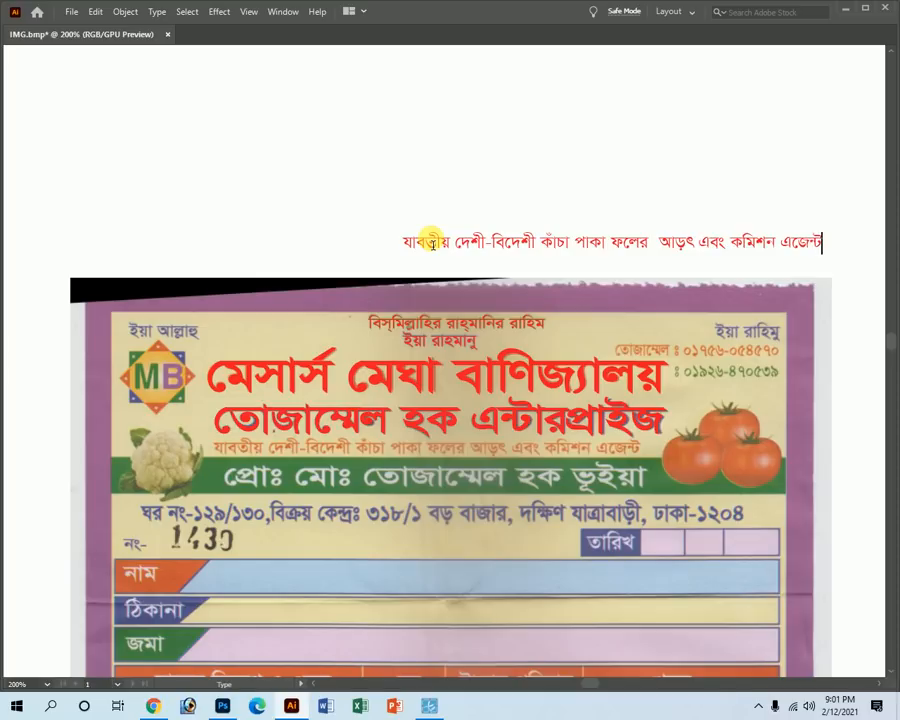
pyautogui.press('Escape')
pyautogui.hotkey('ctrl', 'shift', ',')
pyautogui.moveTo(450, 229); pyautogui.dragTo(285, 455)
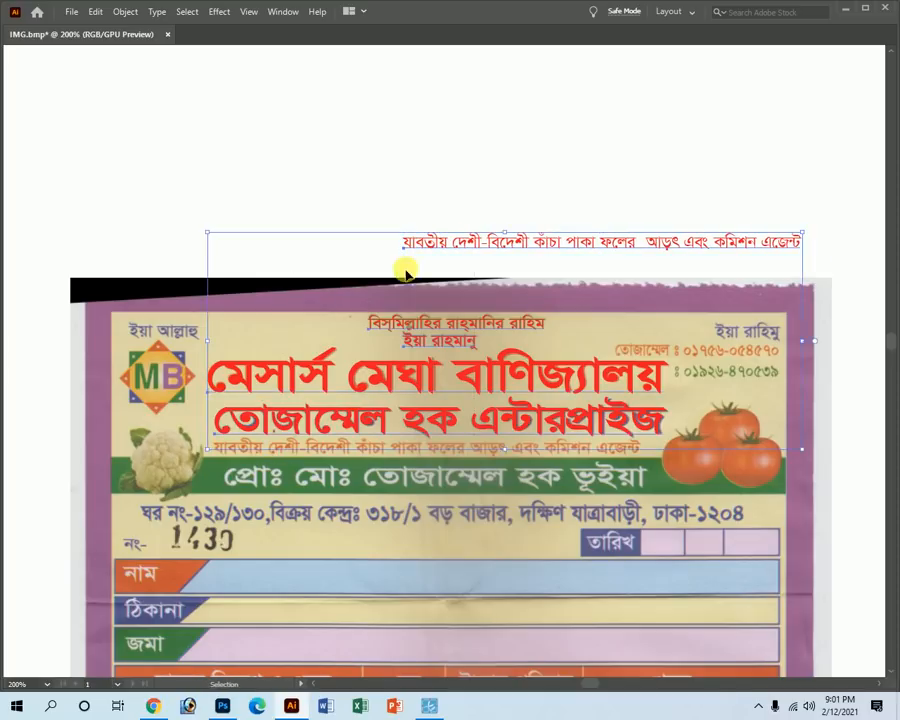
pyautogui.click(334, 188)
pyautogui.moveTo(426, 246); pyautogui.dragTo(388, 504)
# Zoom in and nudge the tagline's start left onto the scanned words.
pyautogui.press('z')
pyautogui.moveTo(236, 464); pyautogui.dragTo(340, 508)
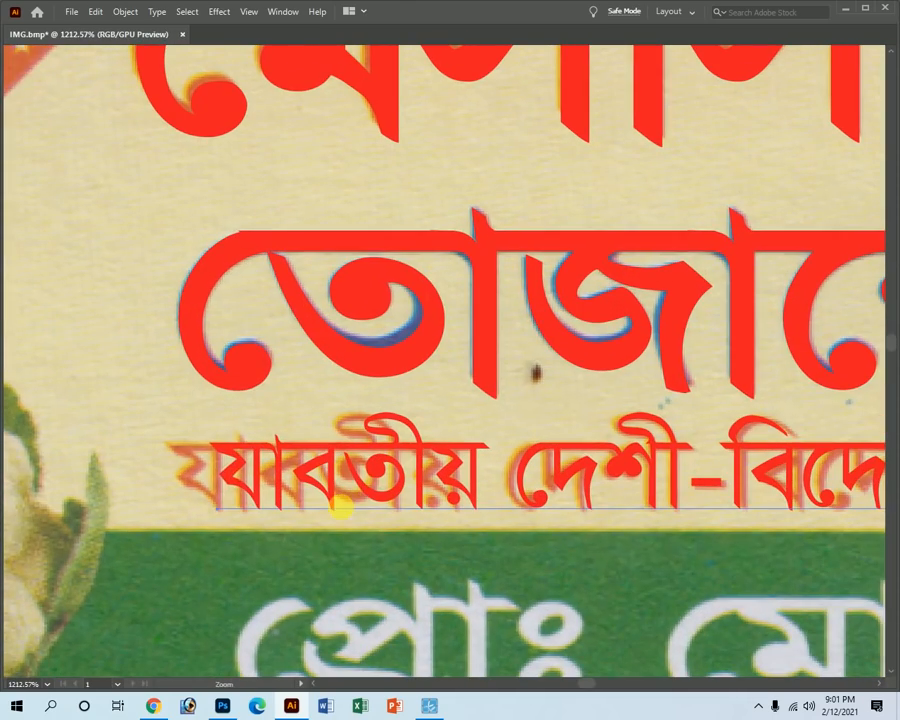
pyautogui.press('t')
pyautogui.press('i')
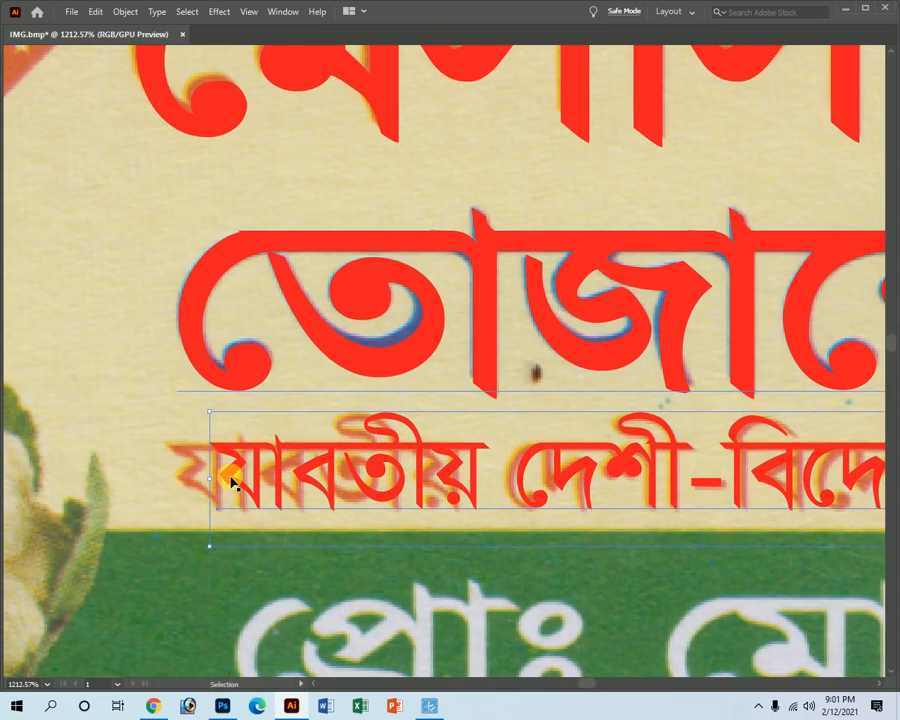
pyautogui.press('Tab')
pyautogui.click(15, 99)
pyautogui.press('Tab')
pyautogui.press('a')
pyautogui.press('v')
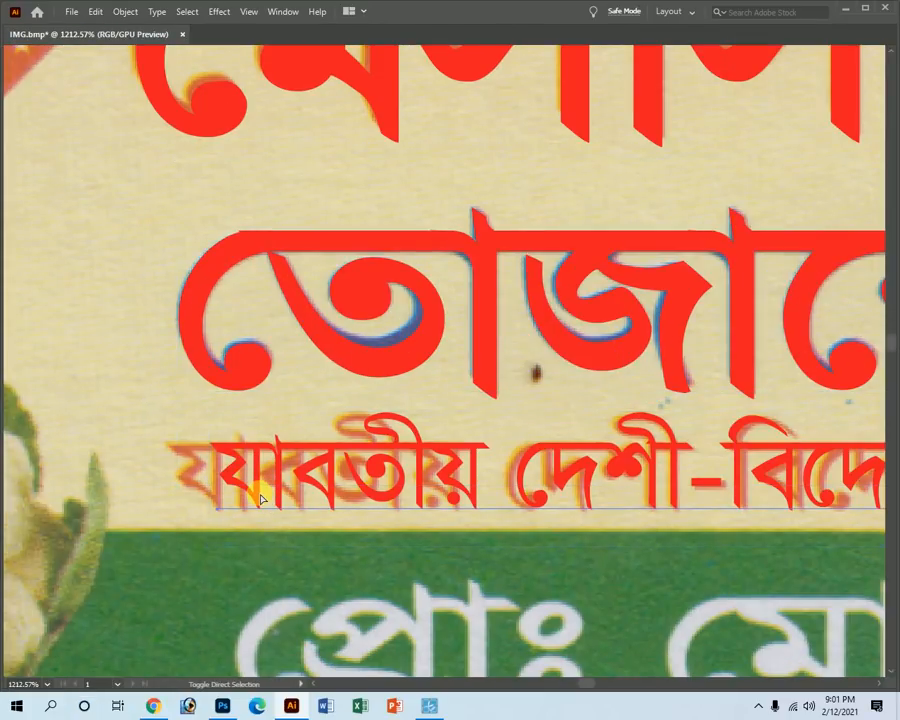
pyautogui.click(259, 495)
pyautogui.moveTo(259, 495); pyautogui.dragTo(221, 504)
# Stretch the tagline so its end matches the scanned slogan's width.
pyautogui.press('z')
pyautogui.keyDown('ctrl'); pyautogui.keyDown('alt'); pyautogui.click(702, 484); pyautogui.keyUp('alt'); pyautogui.keyUp('ctrl')
pyautogui.keyDown('ctrl'); pyautogui.keyDown('alt'); pyautogui.click(714, 485); pyautogui.keyUp('alt'); pyautogui.keyUp('ctrl')
pyautogui.keyDown('ctrl'); pyautogui.keyDown('alt'); pyautogui.click(715, 486); pyautogui.keyUp('alt'); pyautogui.keyUp('ctrl')
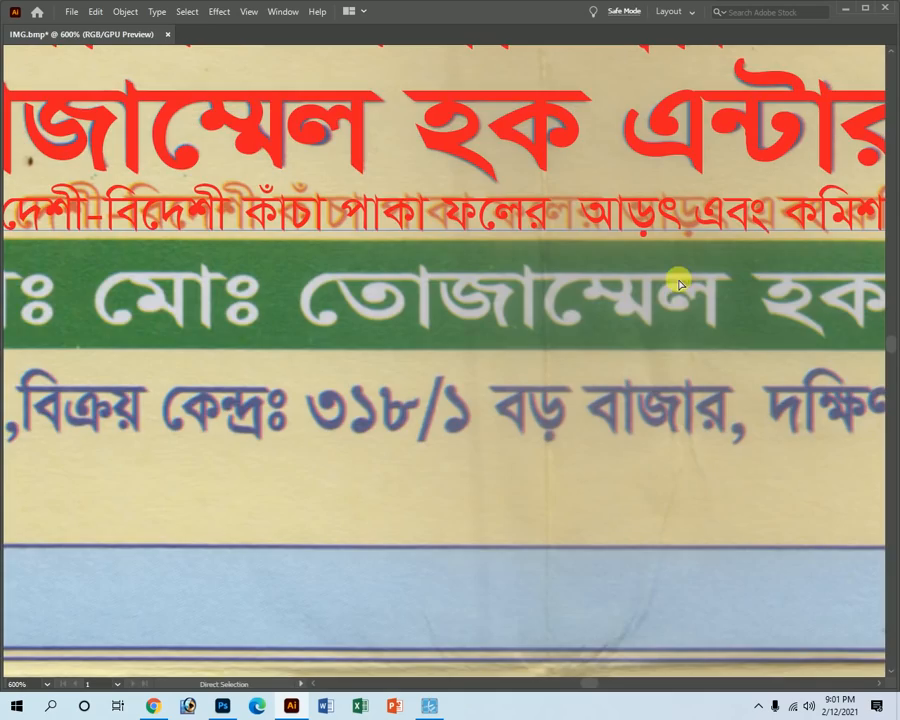
pyautogui.moveTo(698, 308); pyautogui.dragTo(288, 446)
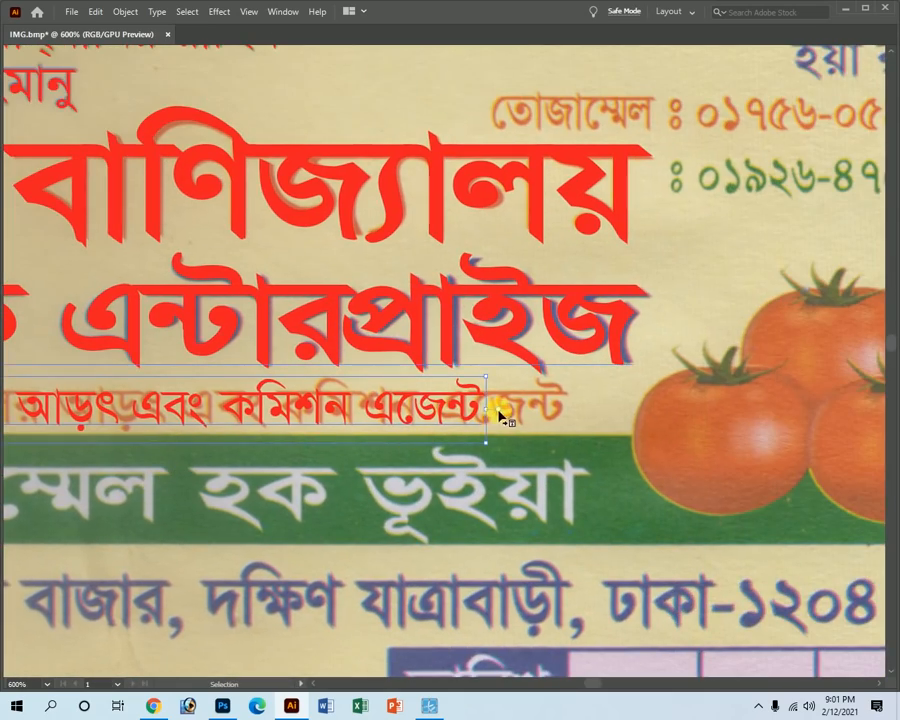
pyautogui.moveTo(500, 410); pyautogui.dragTo(574, 420)
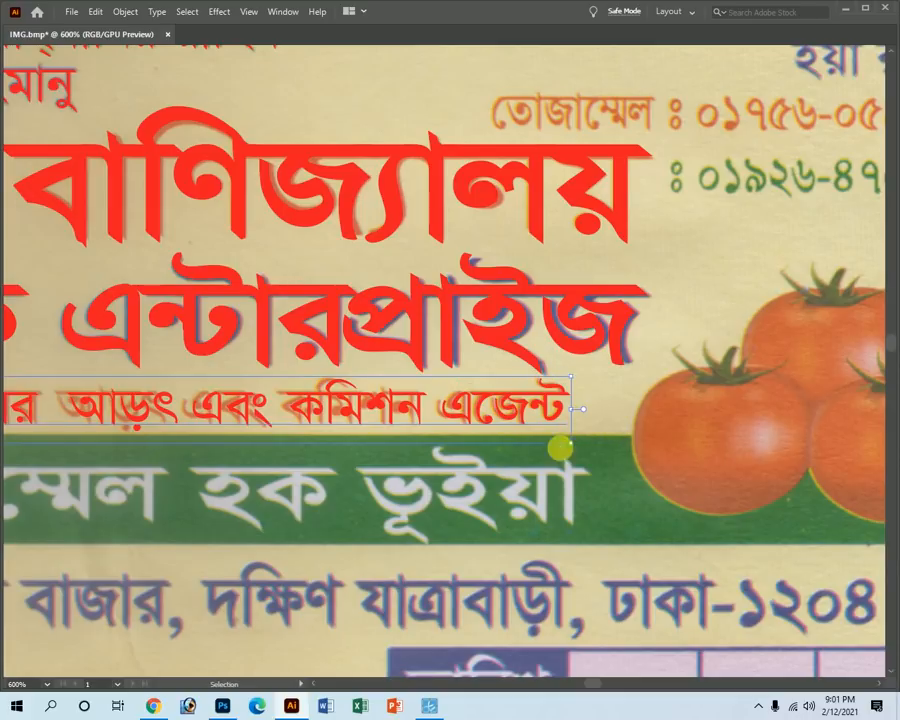
pyautogui.keyDown('ctrl'); pyautogui.keyDown('alt'); pyautogui.click(240, 463); pyautogui.keyUp('alt'); pyautogui.keyUp('ctrl')
pyautogui.keyDown('ctrl'); pyautogui.keyDown('alt'); pyautogui.click(240, 463); pyautogui.keyUp('alt'); pyautogui.keyUp('ctrl')
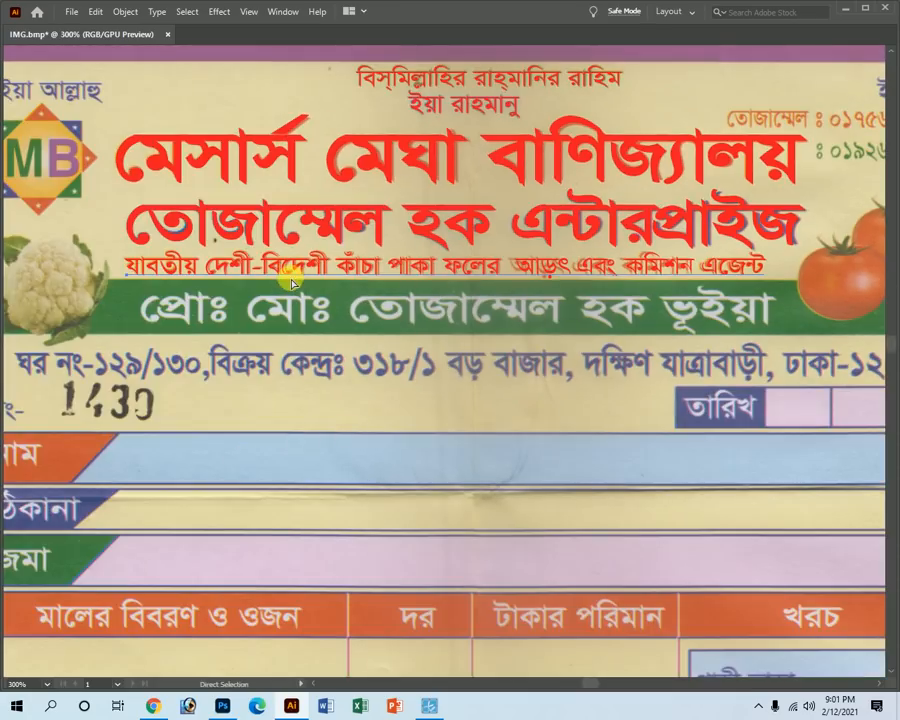
# Colour the tagline cyan blue with C 100, M 0, Y 0.
pyautogui.press('Tab')
pyautogui.moveTo(839, 330); pyautogui.dragTo(760, 350)
pyautogui.moveTo(851, 365); pyautogui.dragTo(770, 366)
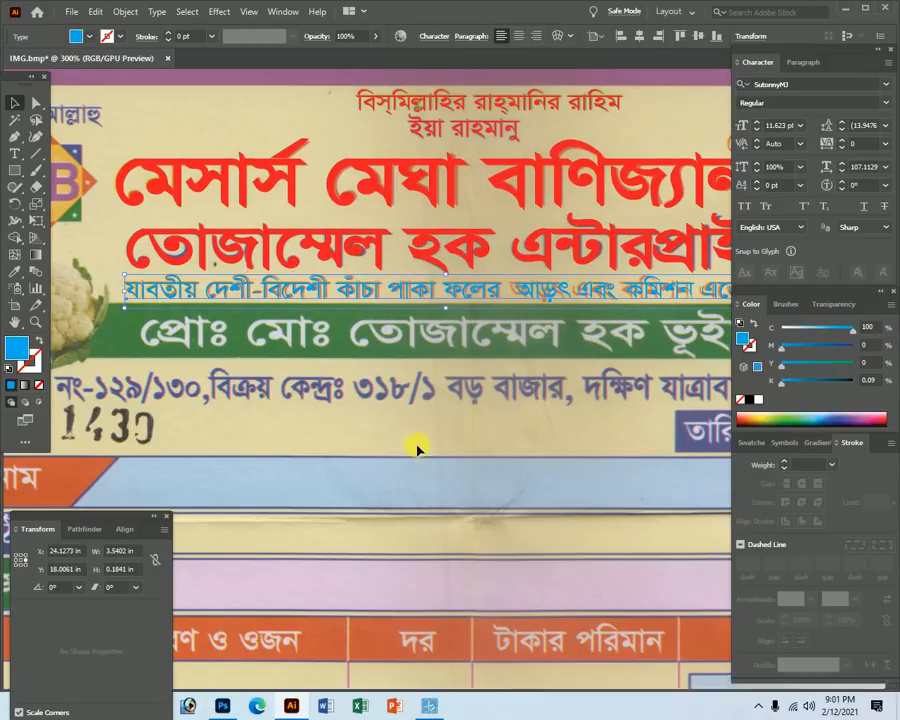
pyautogui.press('Tab')
# Copy the blue tagline straight down beside 1430 and make the copy Bold.
pyautogui.moveTo(243, 272); pyautogui.dragTo(243, 414)
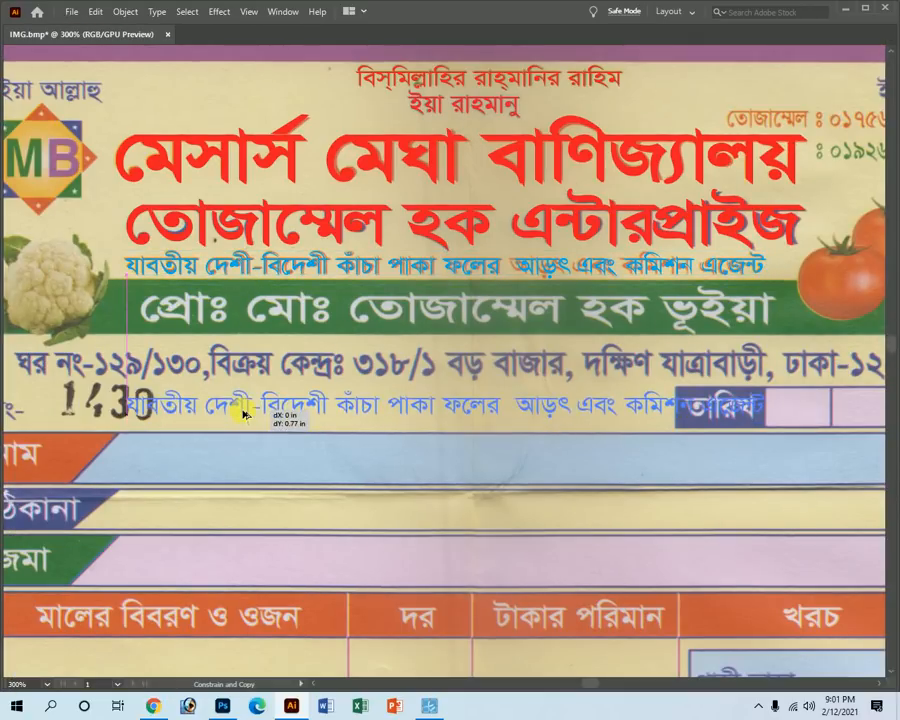
pyautogui.press('Tab')
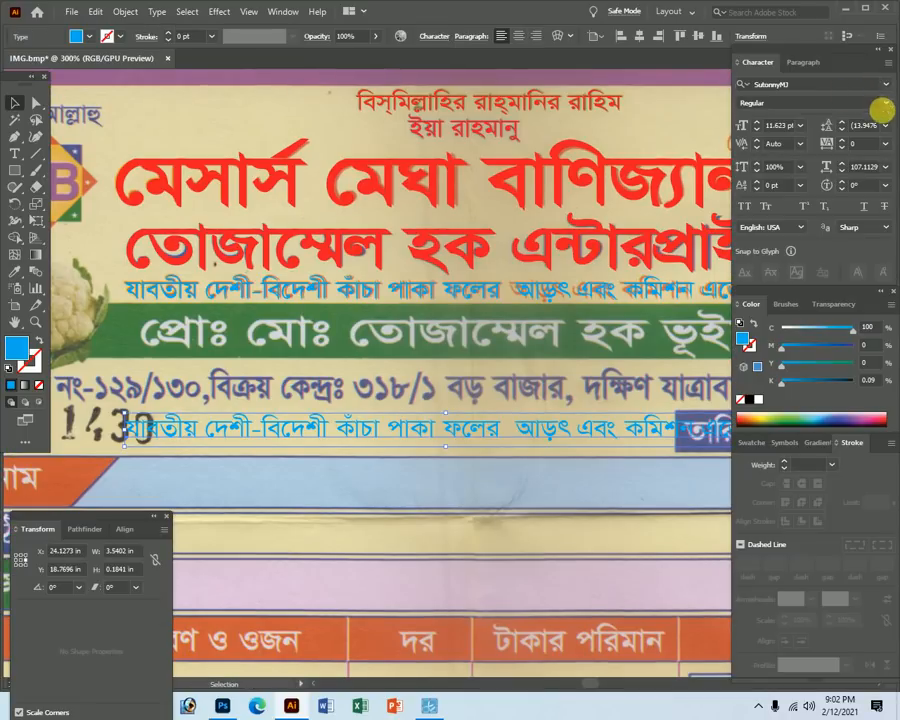
pyautogui.click(885, 104)
pyautogui.click(779, 149)
pyautogui.press('Tab')
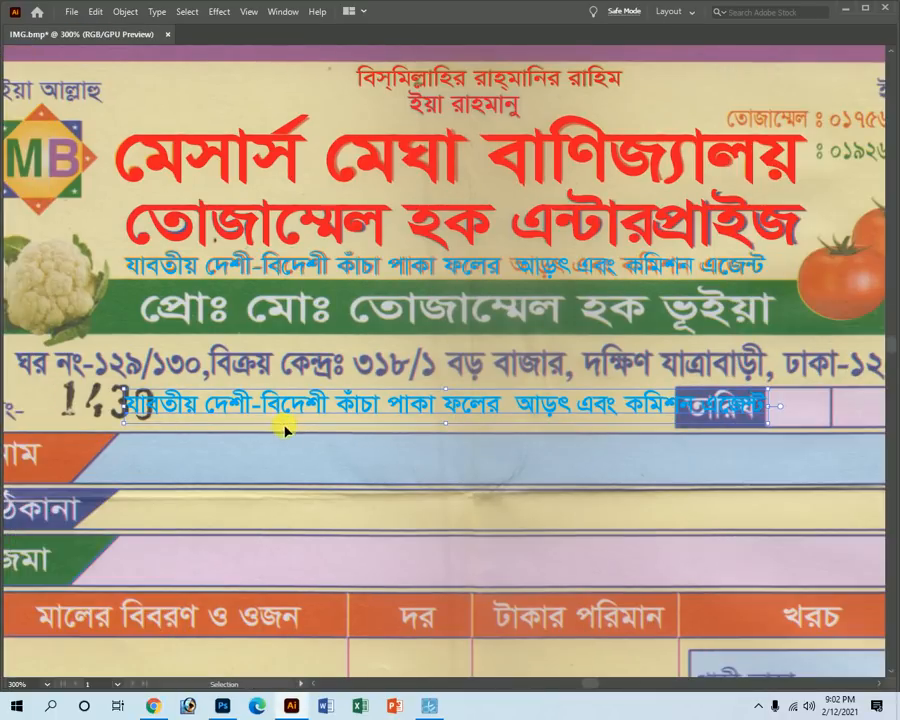
# Replace the copied tagline's words with the proprietor's name line.
pyautogui.tripleClick(285, 420)
pyautogui.press('BackSpace')
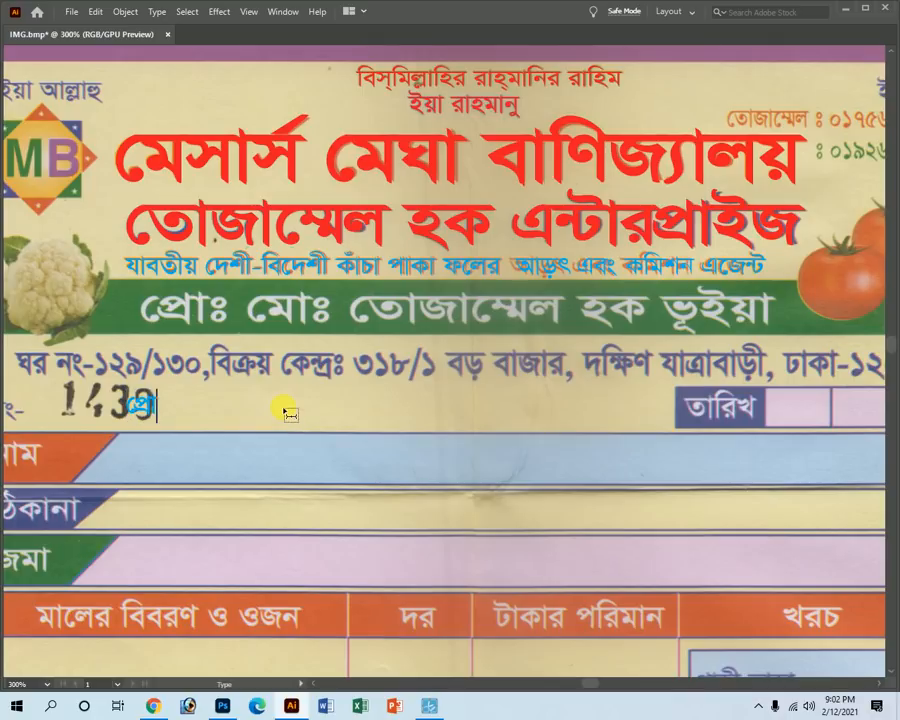
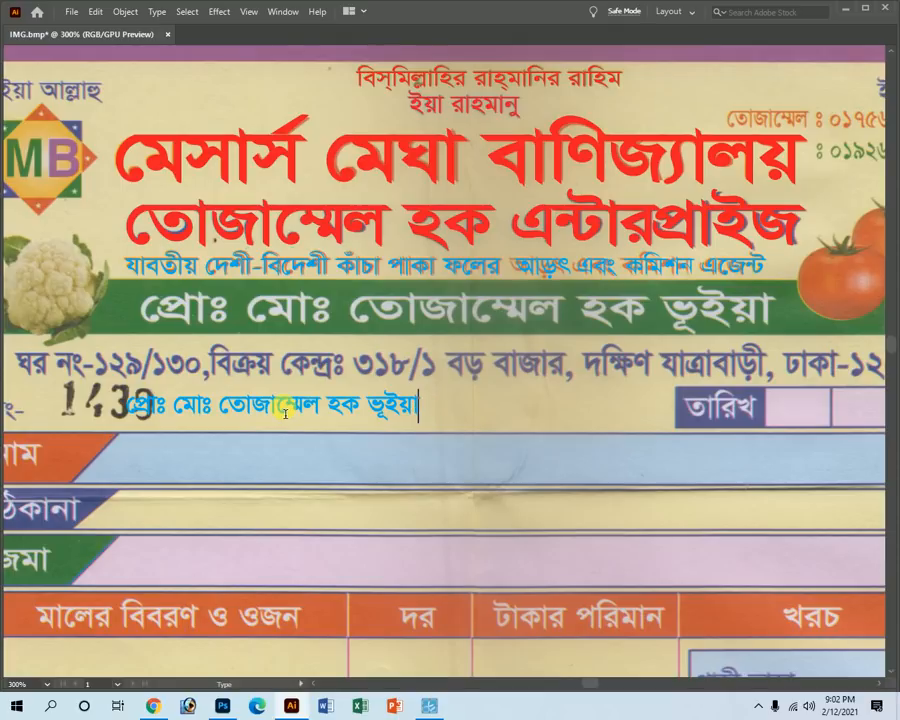
pyautogui.press('Escape')
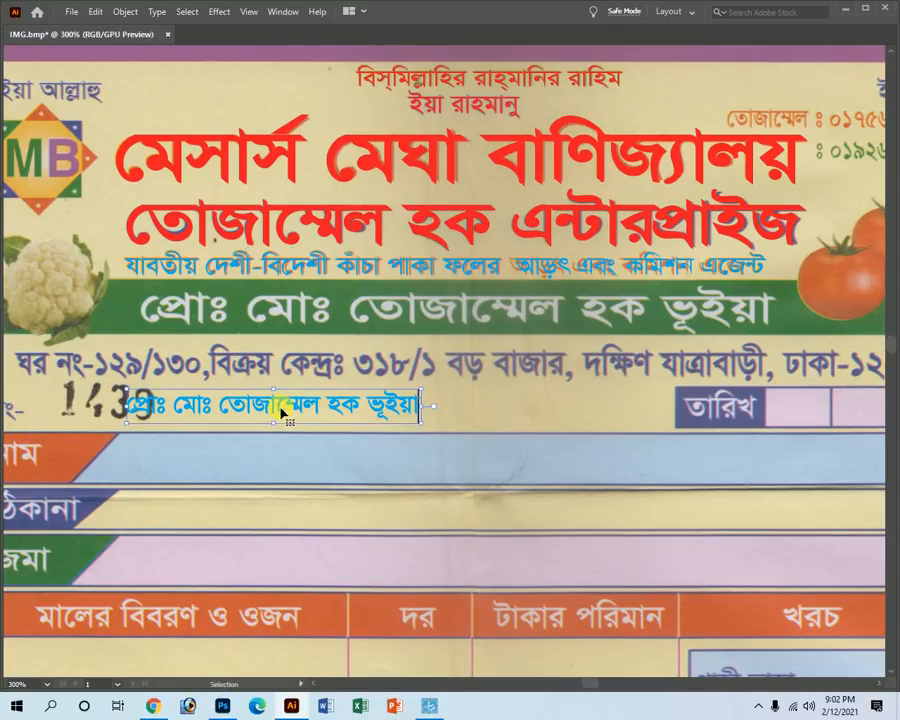
pyautogui.hotkey('ctrl', 'shift', ',')
# Move the blue name line over the printed one and stretch it to span the print.
pyautogui.moveTo(154, 398); pyautogui.dragTo(184, 295)
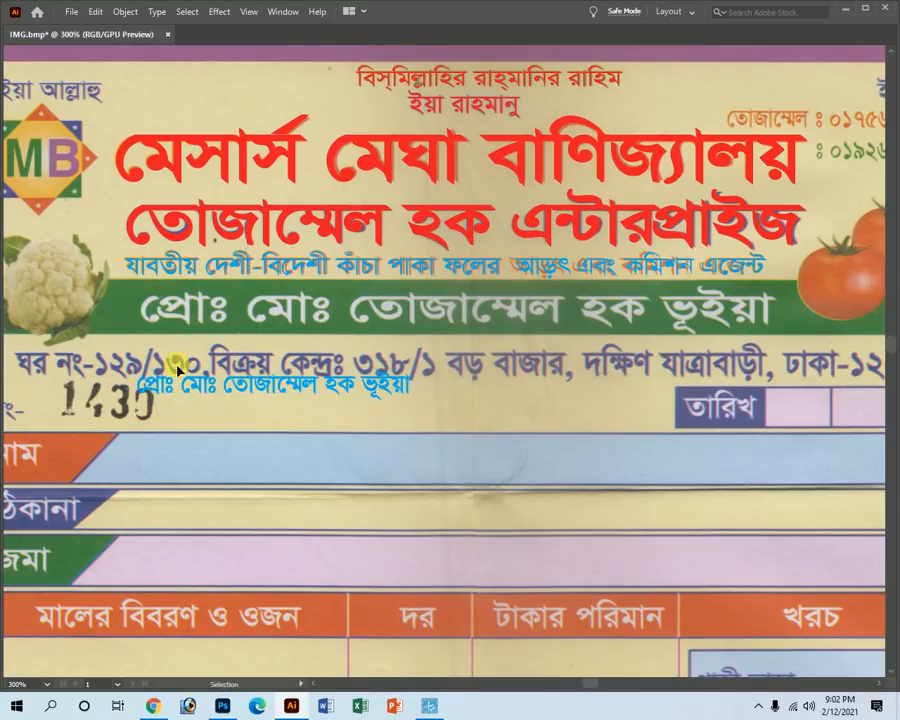
pyautogui.moveTo(180, 384); pyautogui.dragTo(185, 308)
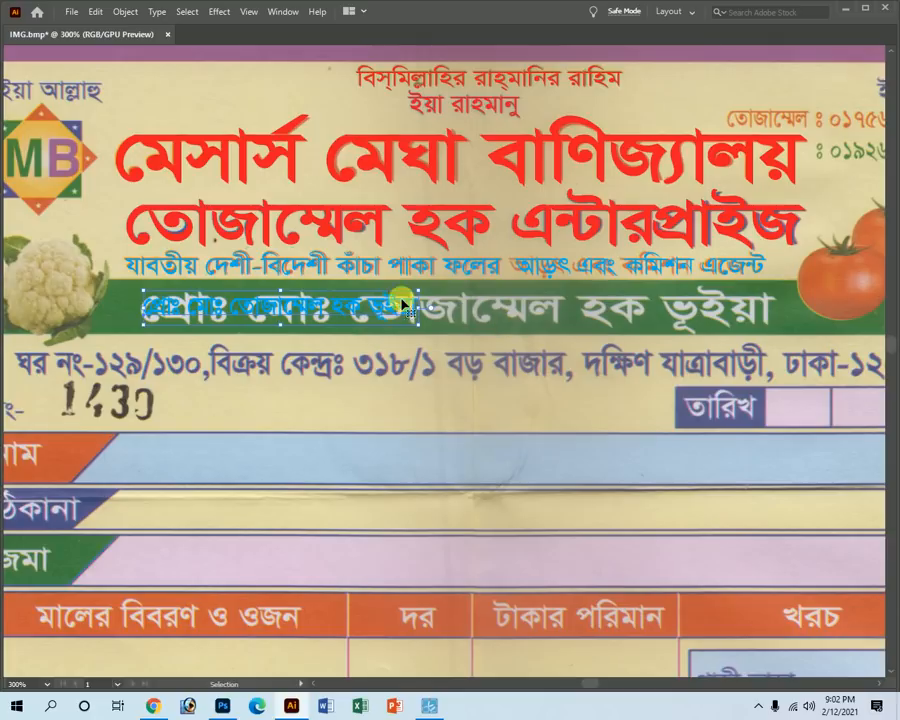
pyautogui.moveTo(416, 308); pyautogui.dragTo(772, 337)
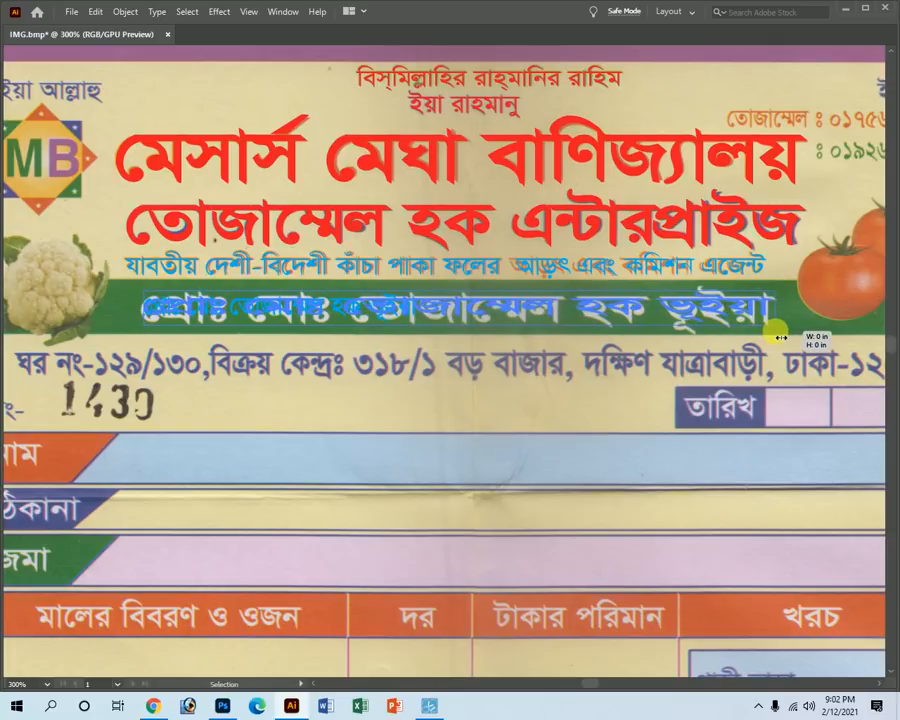
# Stretch the overlaid name line taller to match the printed text's height.
pyautogui.press('z')
pyautogui.moveTo(305, 316); pyautogui.dragTo(522, 373)
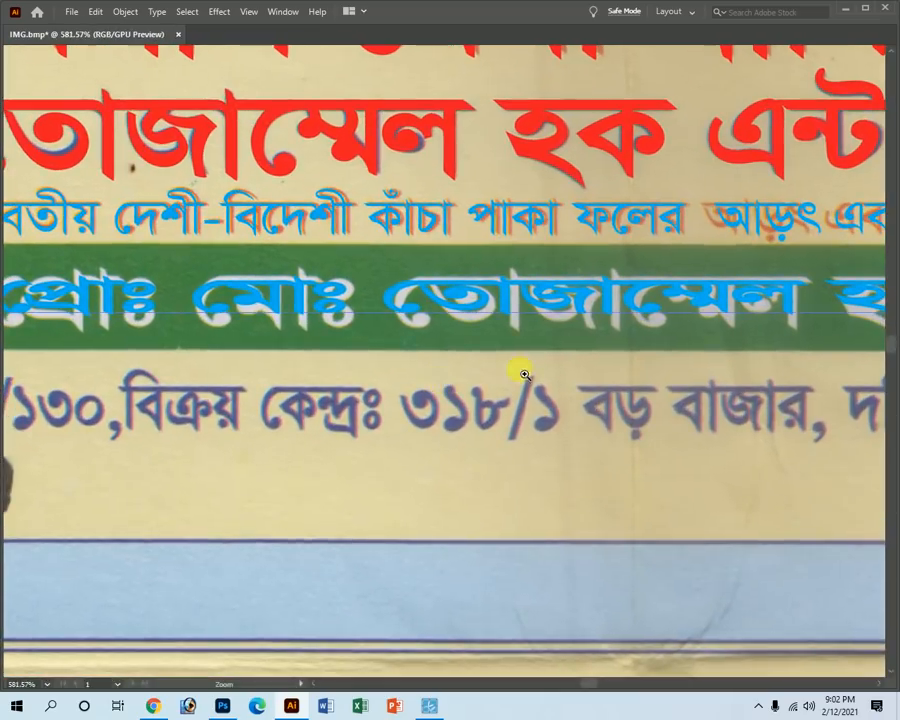
pyautogui.press('v')
pyautogui.moveTo(611, 331); pyautogui.dragTo(634, 257)
pyautogui.press('z')
pyautogui.keyDown('alt'); pyautogui.click(499, 319); pyautogui.keyUp('alt')
pyautogui.keyDown('alt'); pyautogui.click(499, 319); pyautogui.keyUp('alt')
pyautogui.keyDown('alt'); pyautogui.click(529, 349); pyautogui.keyUp('alt')
# Drop a copy of the blue name line lower down on the receipt.
pyautogui.press('t')
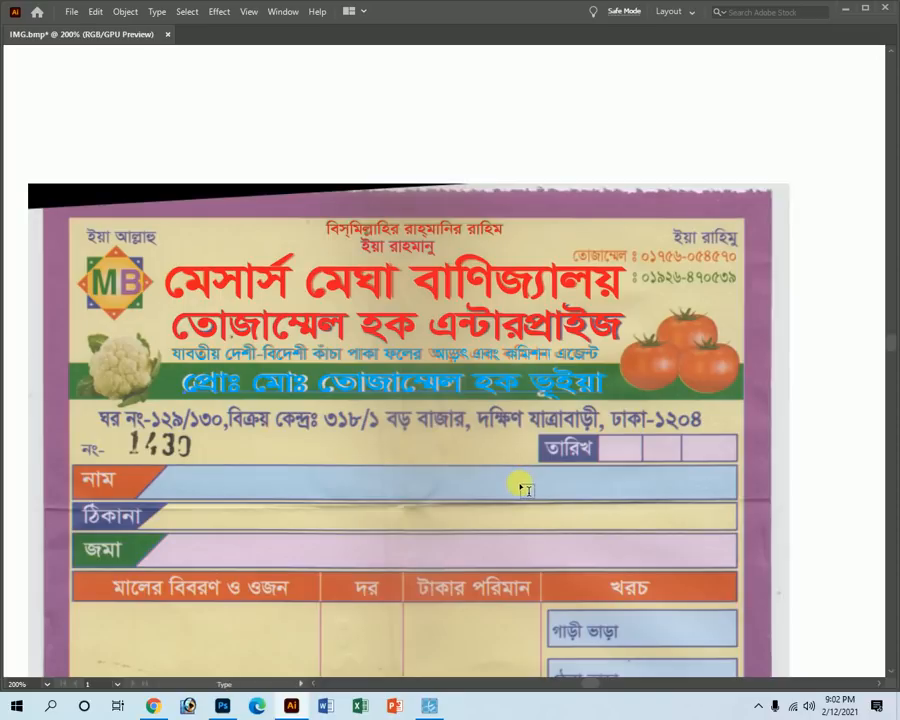
pyautogui.press('v')
pyautogui.moveTo(291, 382); pyautogui.dragTo(283, 460)
# Replace the copy's text with the receipt's printed address line, shop number and market.
pyautogui.hotkey('ctrl', 'shift', 'x')
pyautogui.press('t')
pyautogui.tripleClick(291, 459)
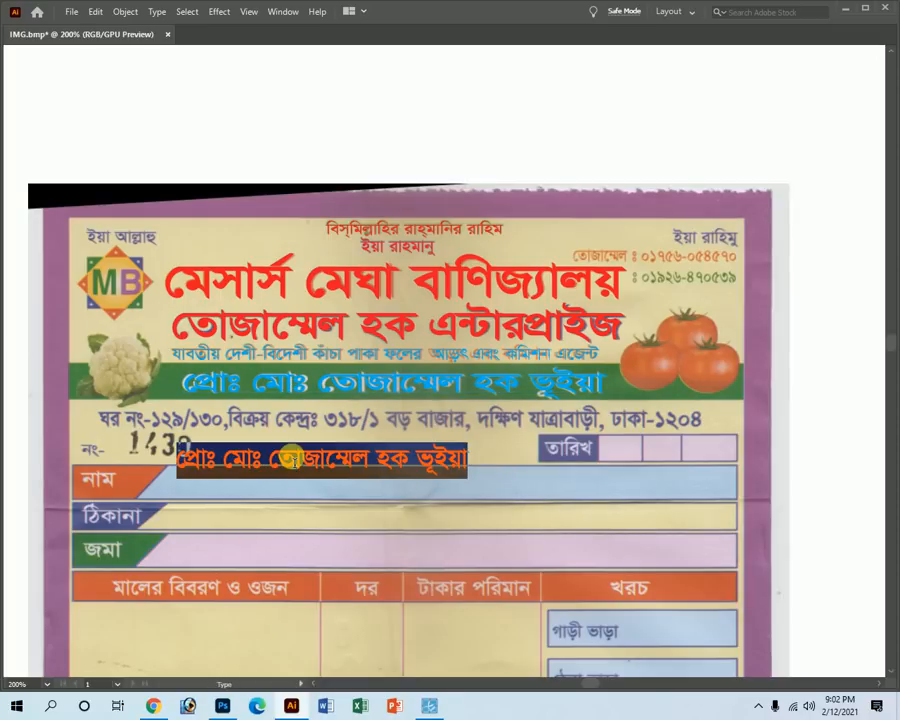
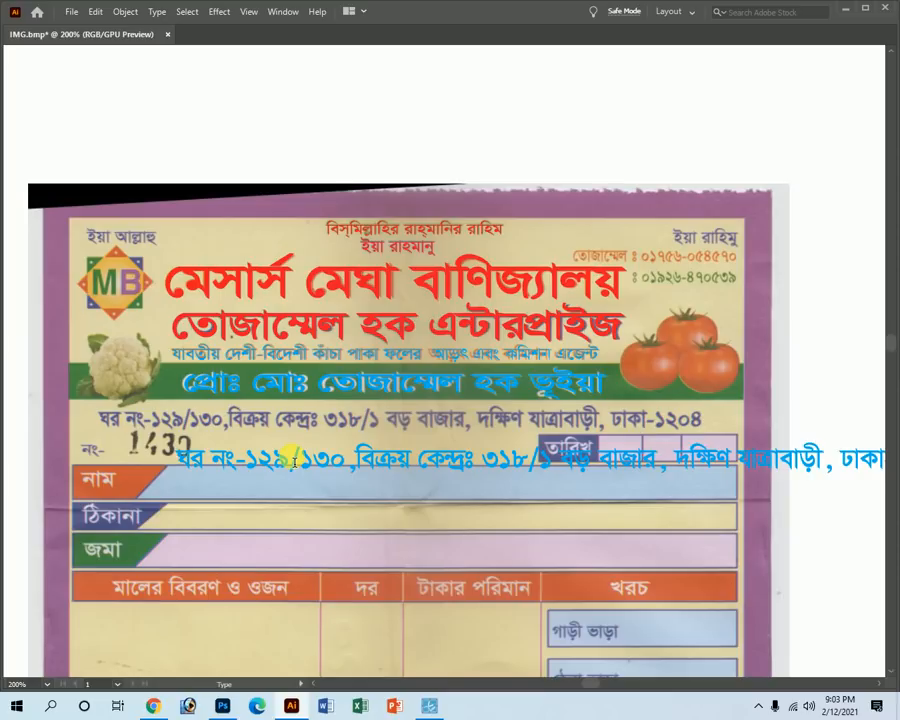
# Move the blue address line up and align its start with the printed address.
pyautogui.moveTo(208, 461); pyautogui.dragTo(156, 433)
pyautogui.hotkey('ctrl', 'space')
pyautogui.moveTo(95, 418); pyautogui.dragTo(452, 585)
pyautogui.moveTo(304, 446); pyautogui.dragTo(208, 441)
pyautogui.hotkey('ctrl', 'alt', 'space')
pyautogui.keyDown('ctrl'); pyautogui.keyDown('alt'); pyautogui.click(572, 434); pyautogui.keyUp('alt'); pyautogui.keyUp('ctrl')
pyautogui.keyDown('ctrl'); pyautogui.keyDown('alt'); pyautogui.click(703, 446); pyautogui.keyUp('alt'); pyautogui.keyUp('ctrl')
pyautogui.keyDown('ctrl'); pyautogui.keyDown('alt'); pyautogui.click(740, 420); pyautogui.keyUp('alt'); pyautogui.keyUp('ctrl')
pyautogui.keyDown('ctrl'); pyautogui.keyDown('alt'); pyautogui.click(682, 372); pyautogui.keyUp('alt'); pyautogui.keyUp('ctrl')
pyautogui.keyDown('ctrl'); pyautogui.keyDown('alt'); pyautogui.click(659, 346); pyautogui.keyUp('alt'); pyautogui.keyUp('ctrl')
pyautogui.keyDown('ctrl'); pyautogui.keyDown('alt'); pyautogui.click(652, 348); pyautogui.keyUp('alt'); pyautogui.keyUp('ctrl')
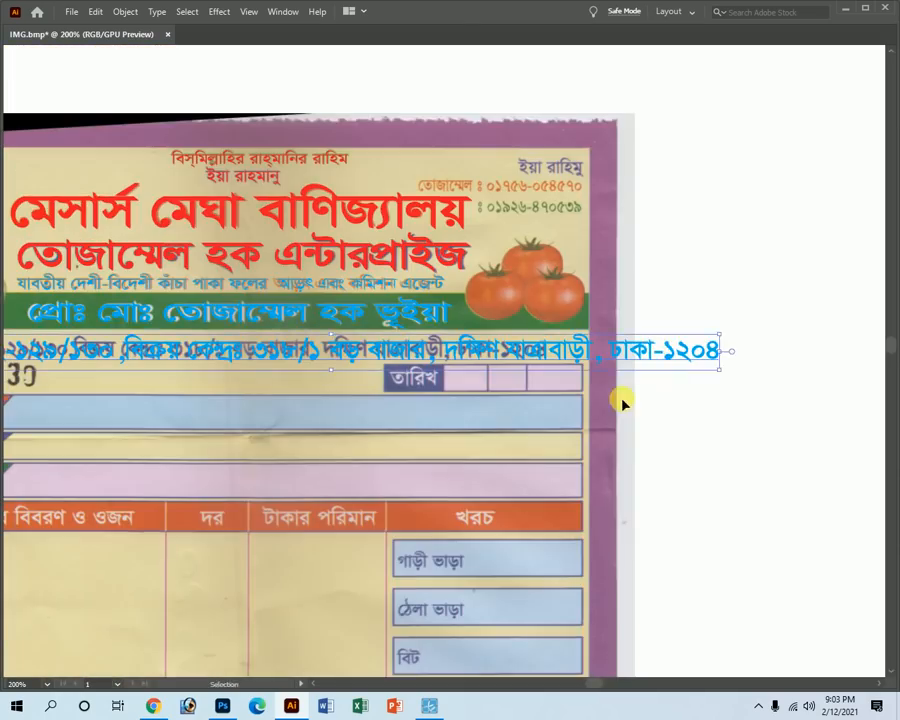
# Squeeze the blue address line narrower from its right end to match the print.
pyautogui.hotkey('ctrl', 'space')
pyautogui.moveTo(536, 279); pyautogui.dragTo(681, 396)
pyautogui.press('space')
pyautogui.moveTo(729, 434); pyautogui.dragTo(502, 403)
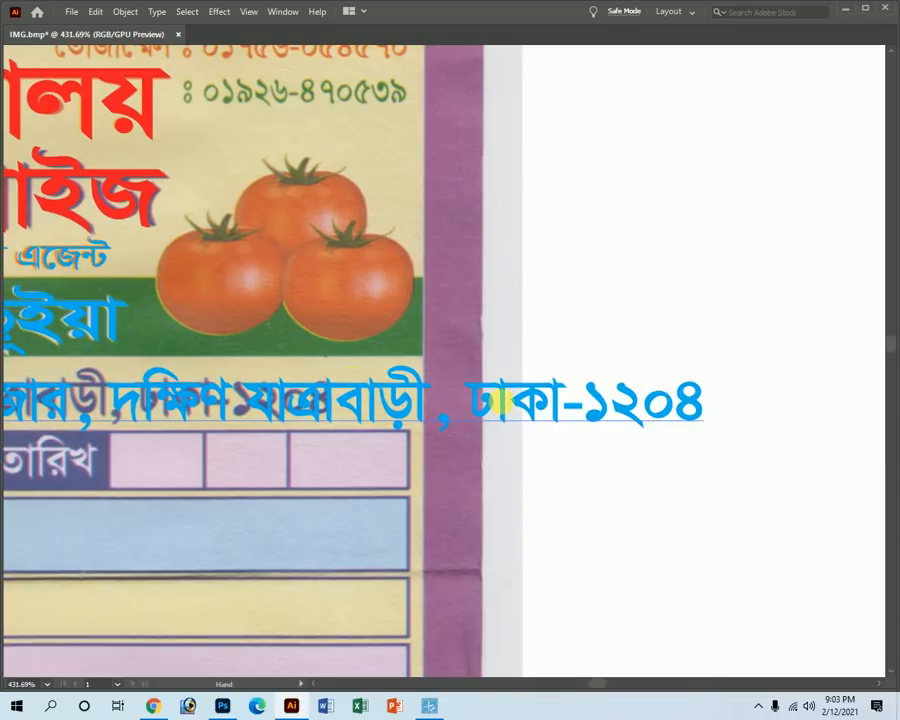
pyautogui.moveTo(704, 404); pyautogui.dragTo(340, 402)
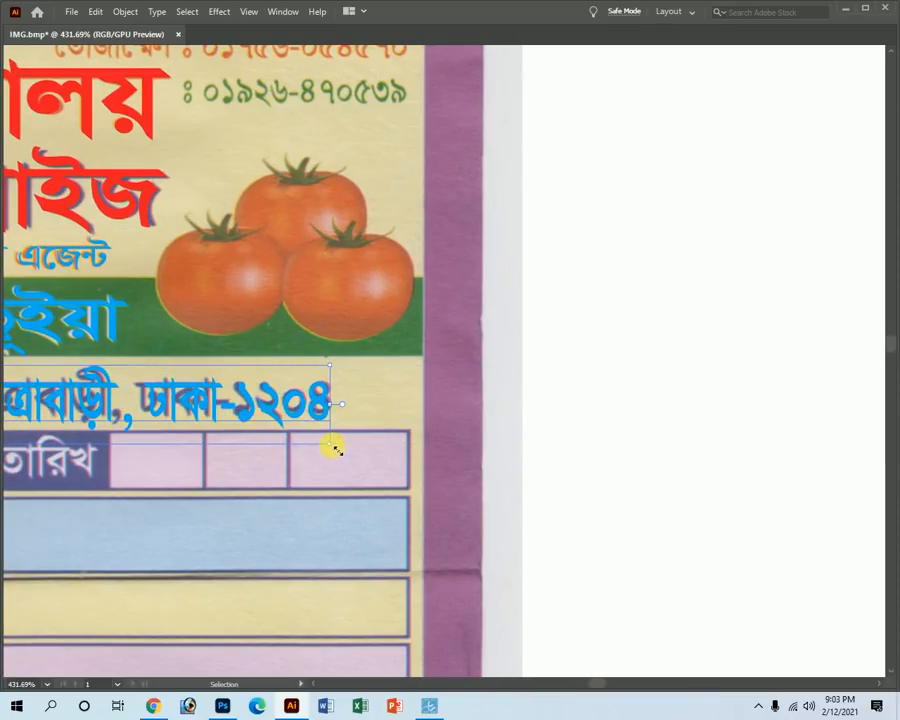
pyautogui.hotkey('ctrl', '-')
pyautogui.hotkey('ctrl', '-')
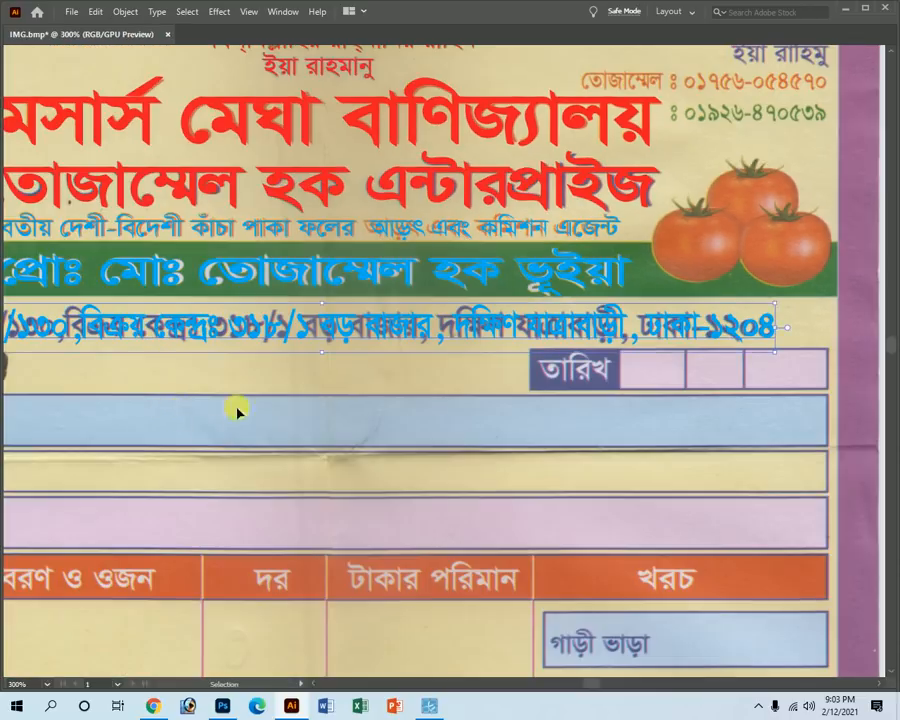
pyautogui.hotkey('ctrl', '-')
# Nudge the blue address up so it sits exactly on the printed line.
pyautogui.moveTo(326, 372); pyautogui.dragTo(418, 405)
pyautogui.press('z')
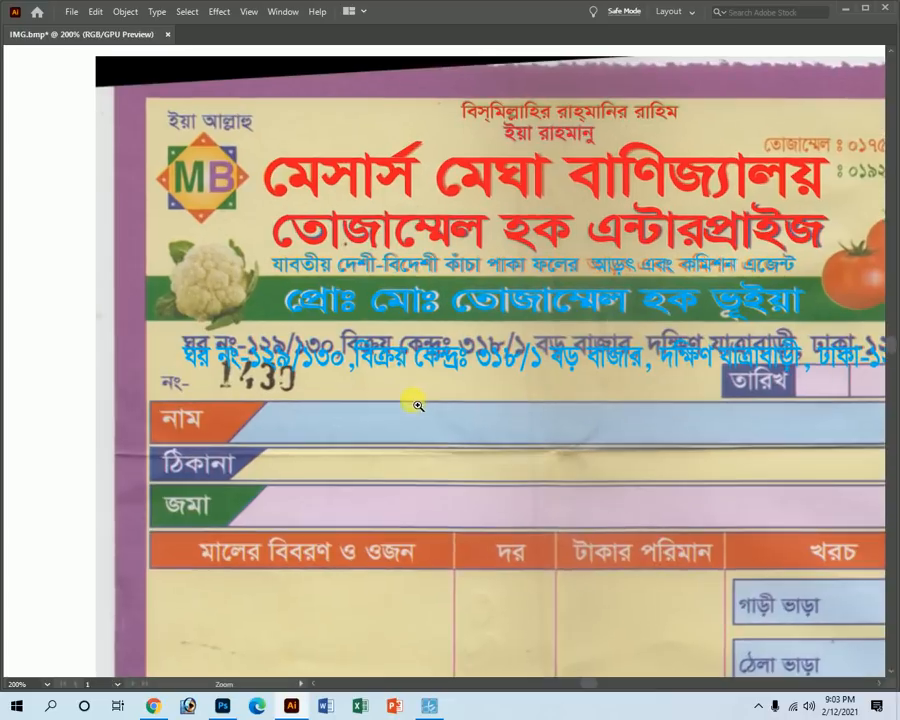
pyautogui.press('Tab')
pyautogui.press('v')
pyautogui.press('Tab')
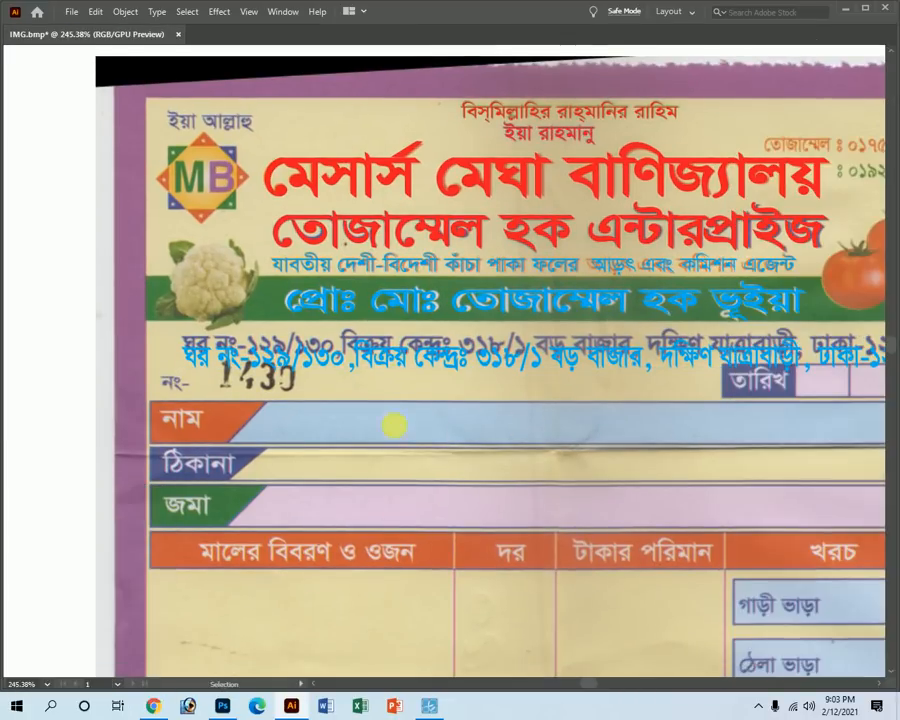
pyautogui.hotkey('shift', 'Up')
pyautogui.press('z')
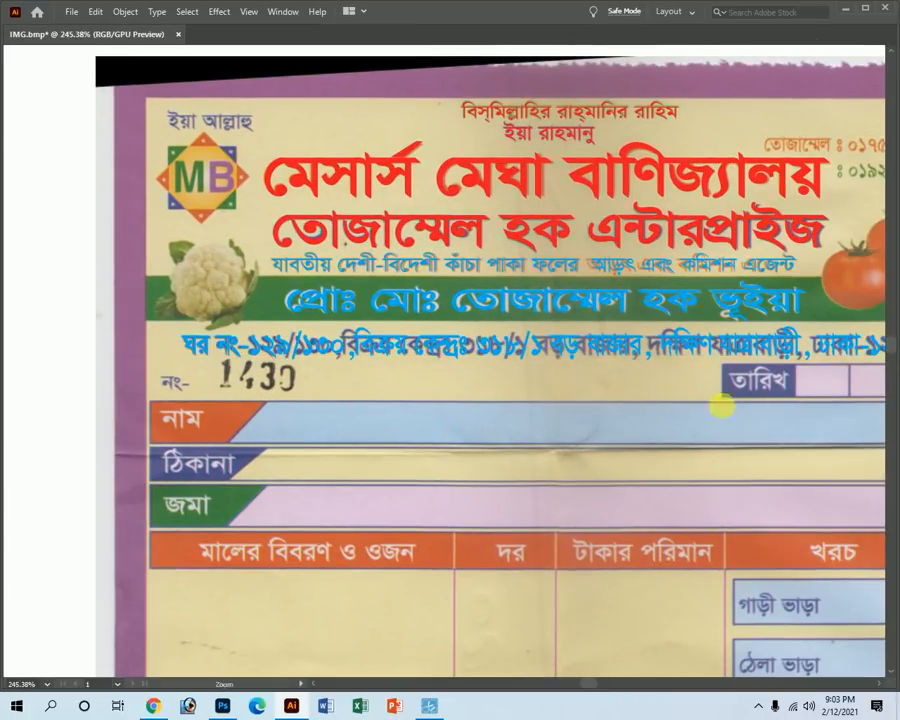
pyautogui.hotkey('ctrl', '-')
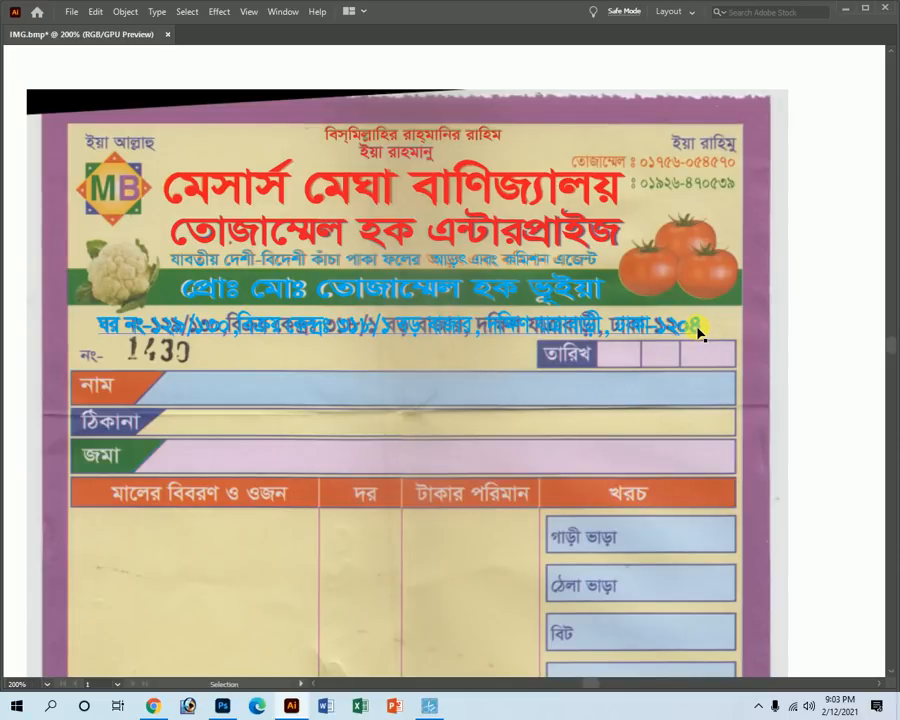
# Narrow the blue address text further to the printed line's length.
pyautogui.press('Tab')
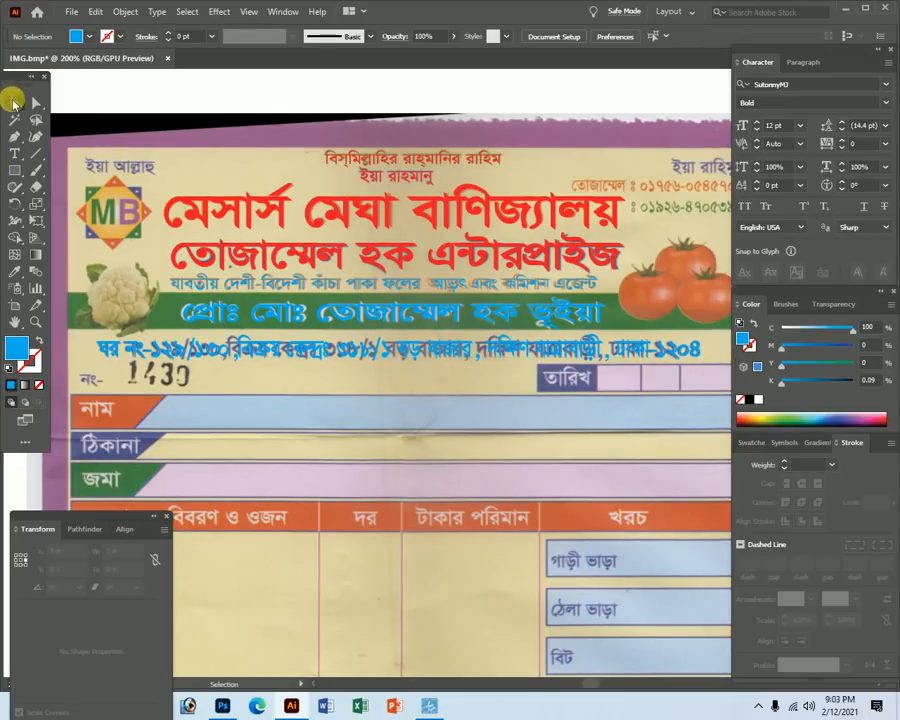
pyautogui.press('Tab')
pyautogui.click(697, 338)
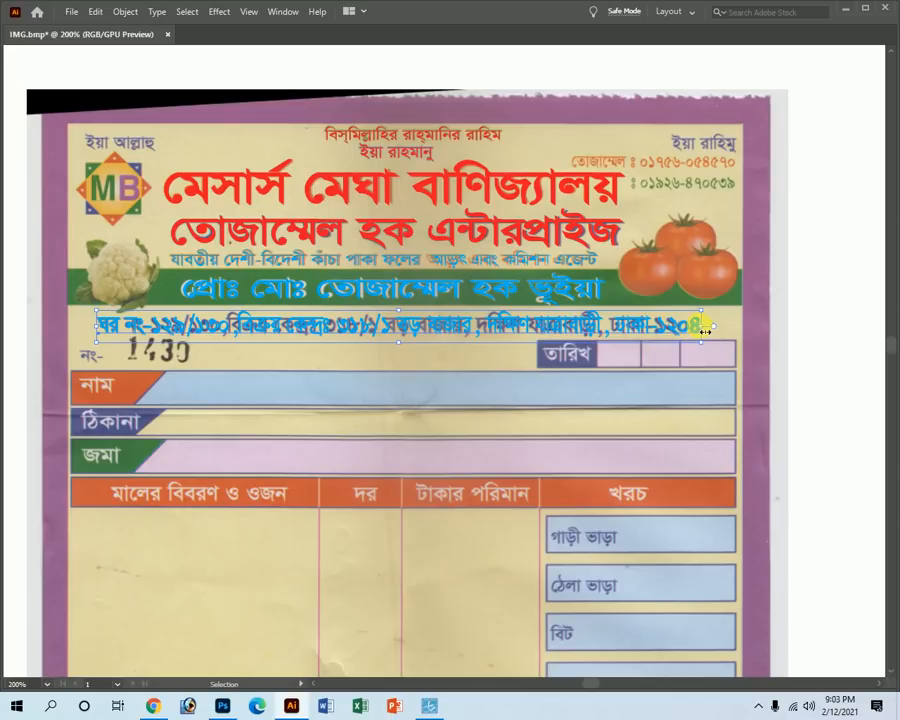
pyautogui.moveTo(705, 331); pyautogui.dragTo(686, 331)
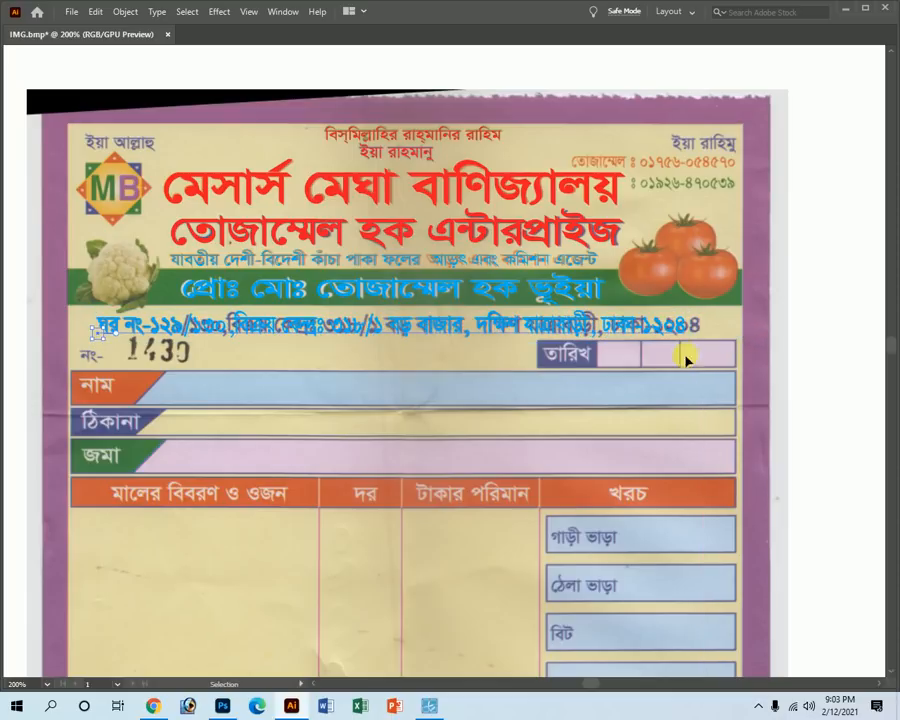
pyautogui.hotkey('ctrl', 'space')
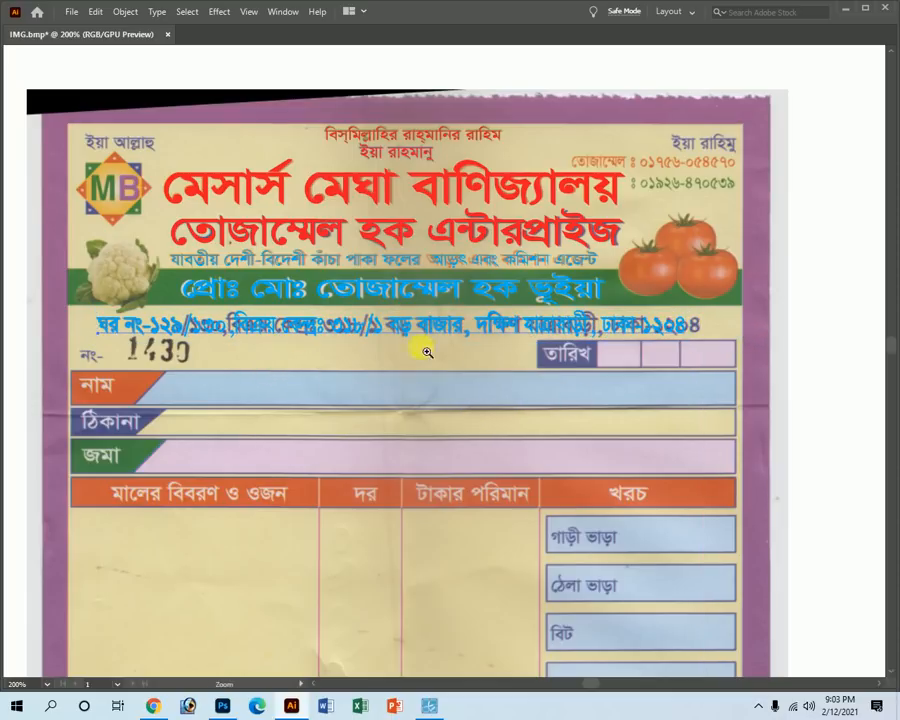
pyautogui.press('ctrl')
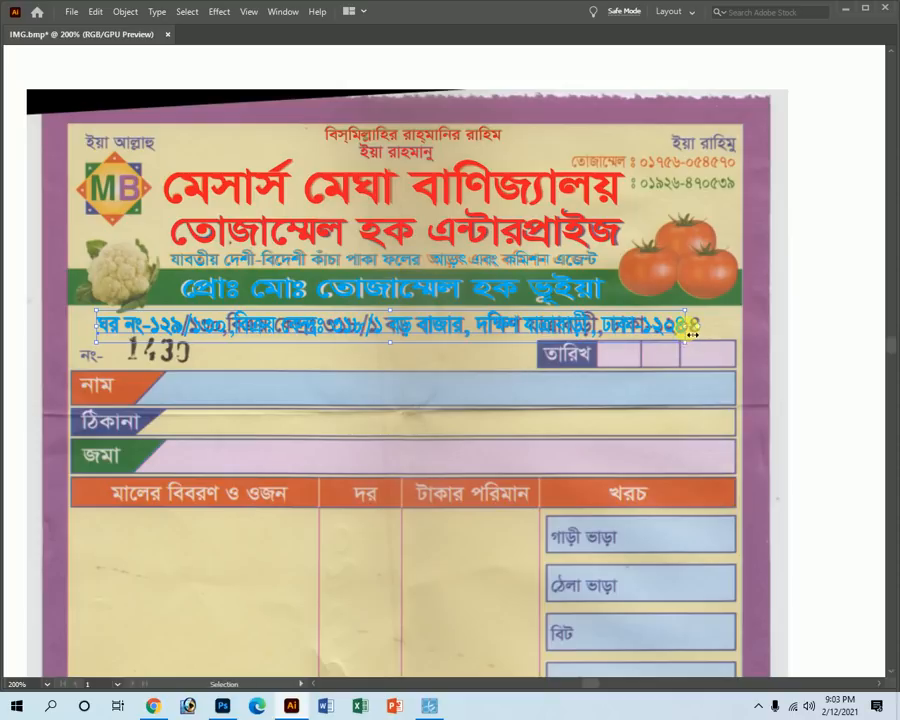
pyautogui.moveTo(691, 334); pyautogui.dragTo(663, 338)
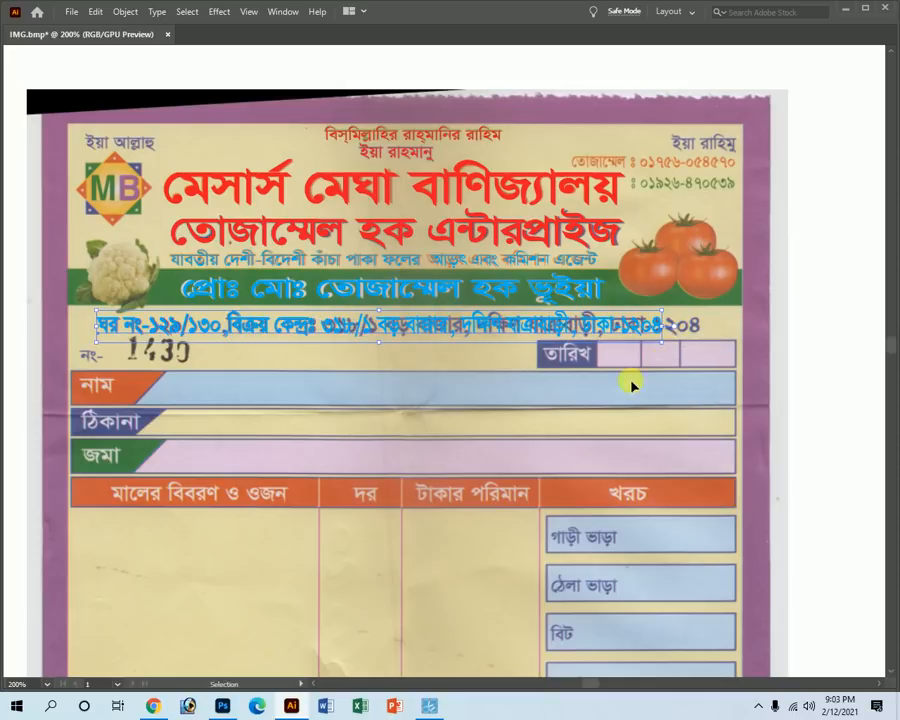
# Move the blue address line just beneath the printed address for comparison.
pyautogui.hotkey('ctrl', 'space')
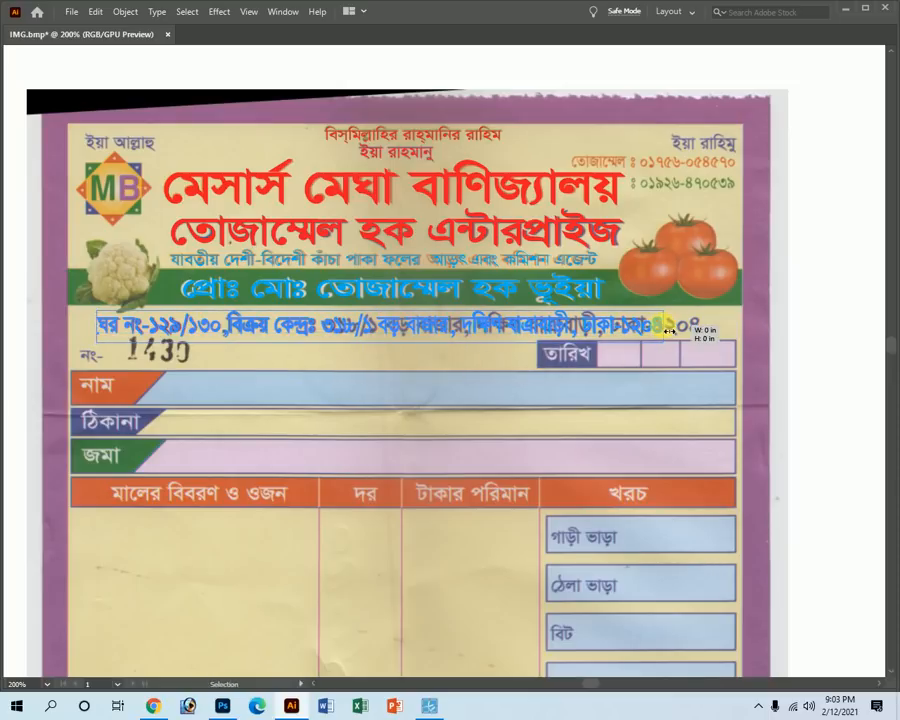
pyautogui.keyDown('ctrl'); pyautogui.click(448, 360); pyautogui.keyUp('ctrl')
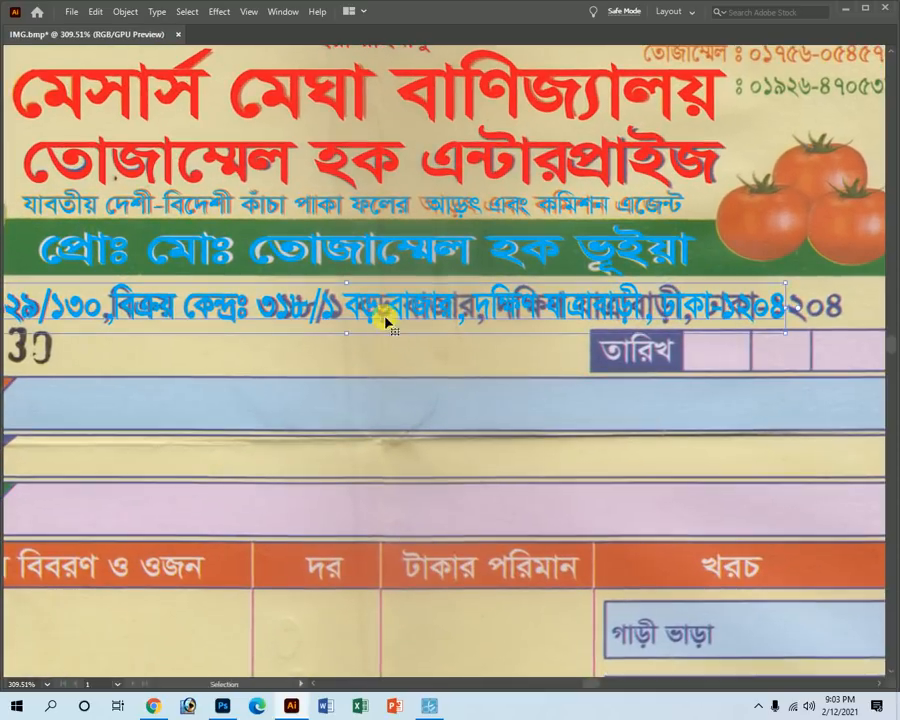
pyautogui.moveTo(382, 318); pyautogui.dragTo(386, 340)
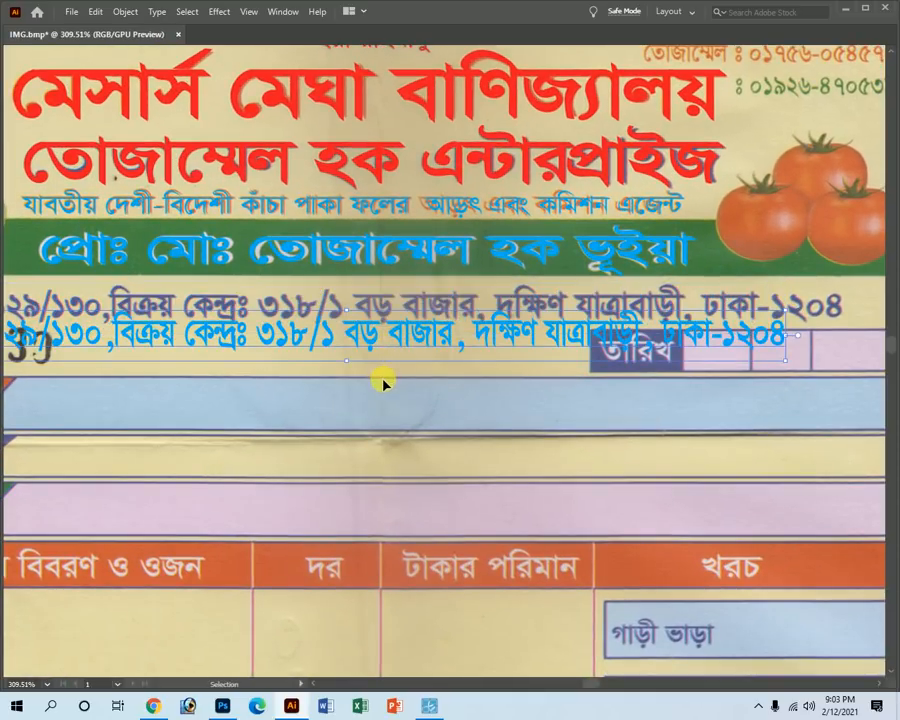
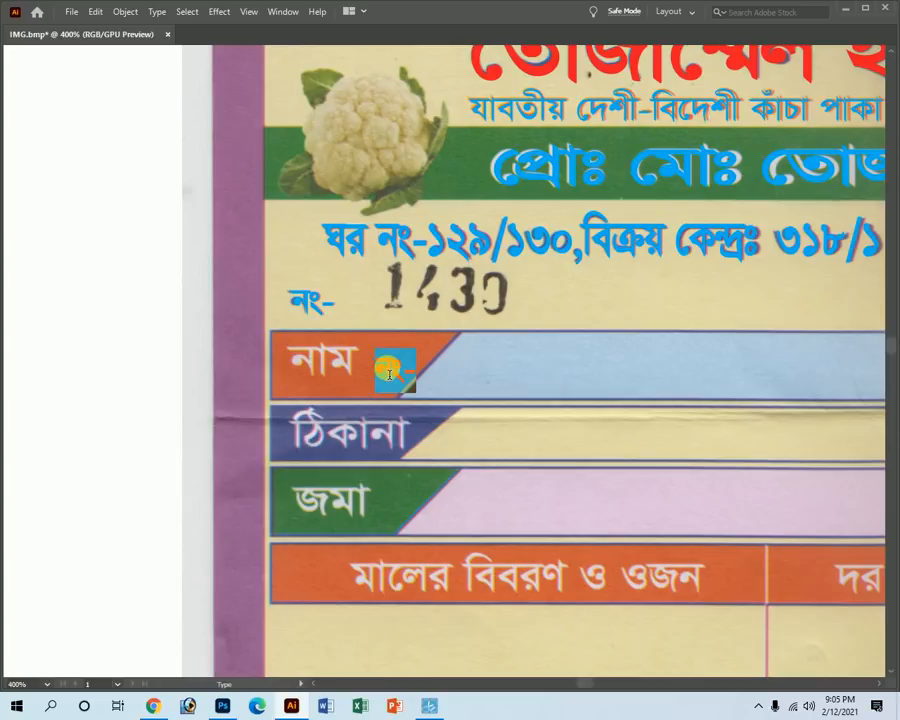
# Type a blue নাম label, then move and scale it over the printed name label.
pyautogui.write('নাম')
pyautogui.scroll(4, 310, 340)
pyautogui.press('Escape')
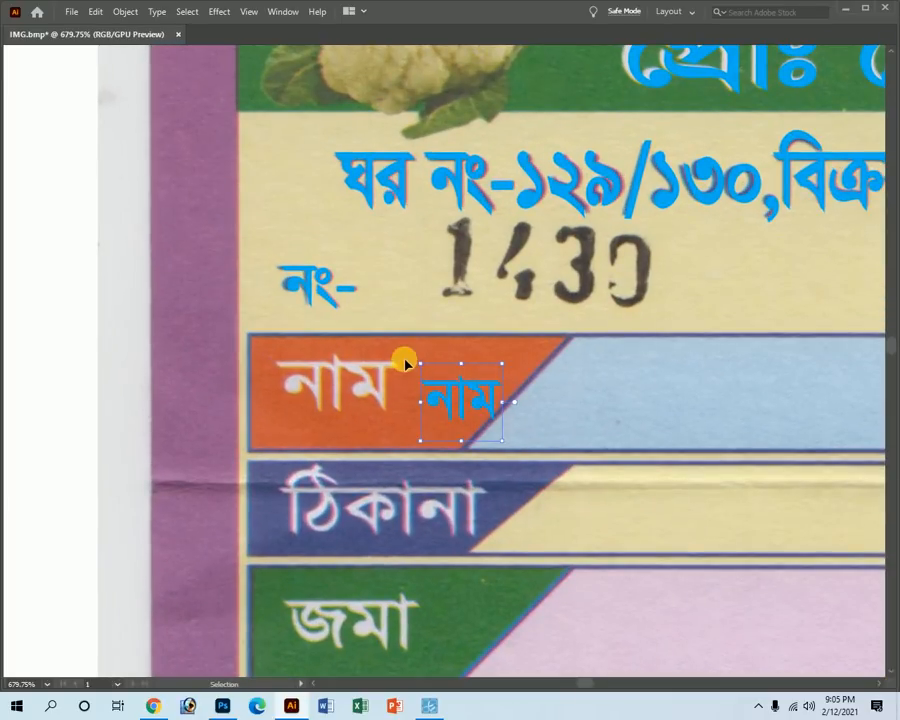
pyautogui.moveTo(420, 366); pyautogui.dragTo(278, 380)
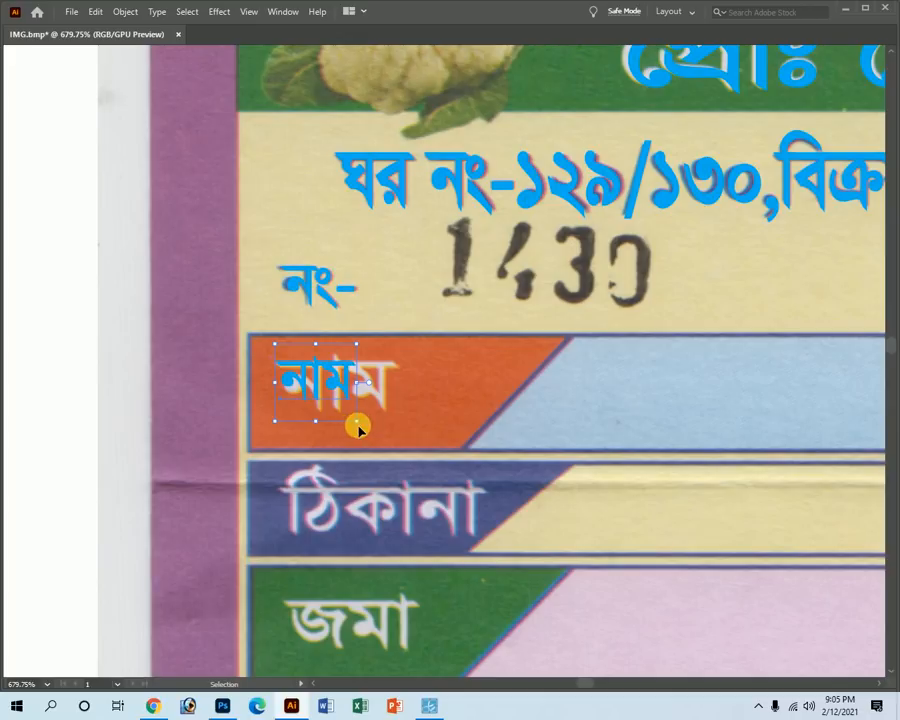
pyautogui.moveTo(357, 420); pyautogui.dragTo(399, 430)
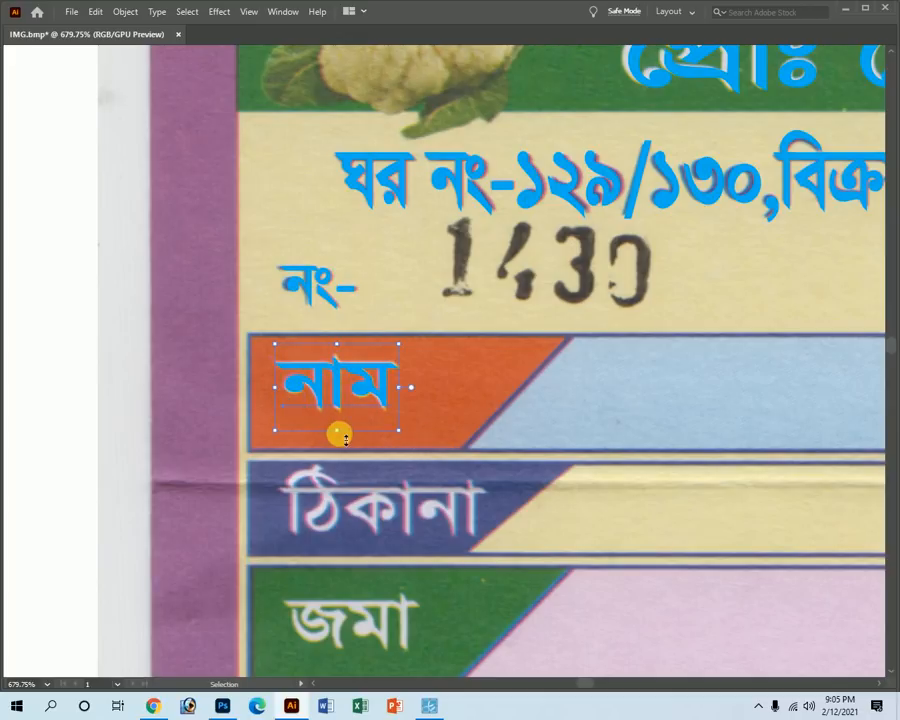
pyautogui.moveTo(344, 436); pyautogui.dragTo(344, 440)
# Duplicate নাম below, retype it as ঠিকানা and place it on the address label.
pyautogui.moveTo(340, 376); pyautogui.dragTo(340, 434)
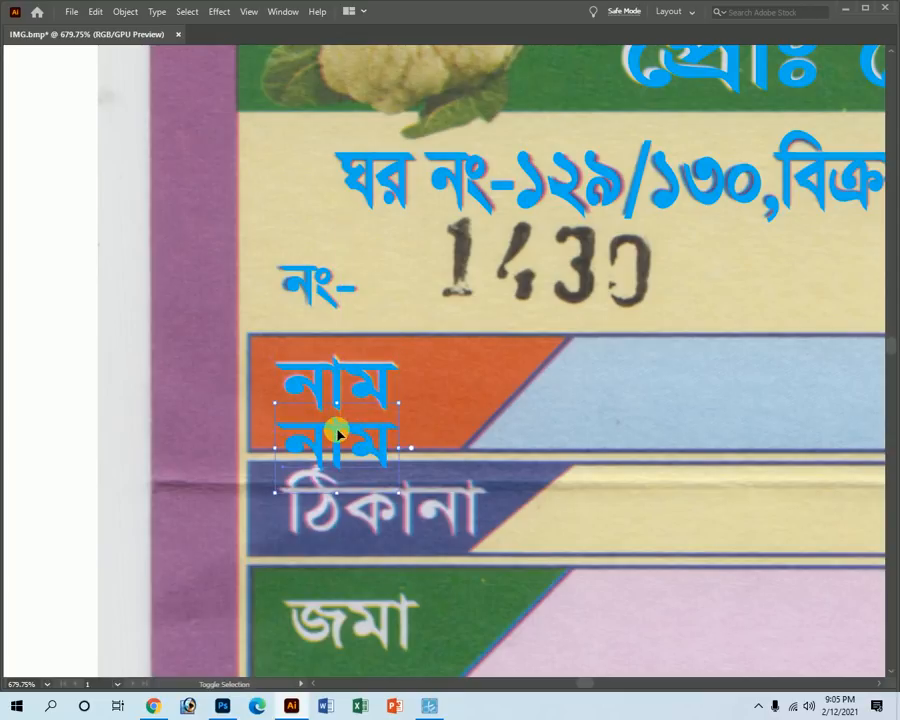
pyautogui.tripleClick(339, 436)
pyautogui.write('ঠিকানা')
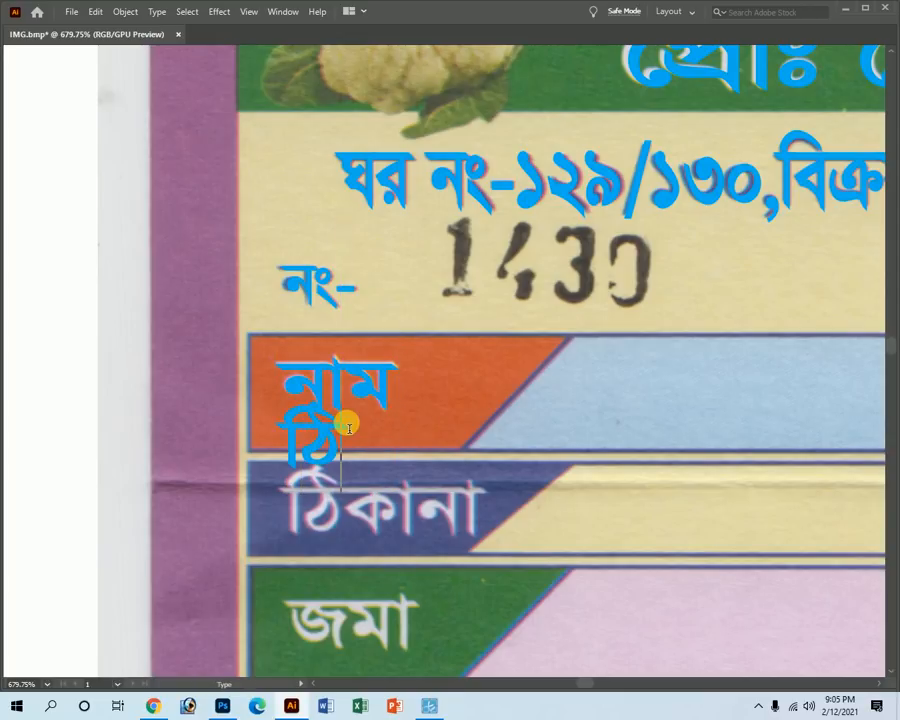
pyautogui.moveTo(345, 422); pyautogui.dragTo(360, 500)
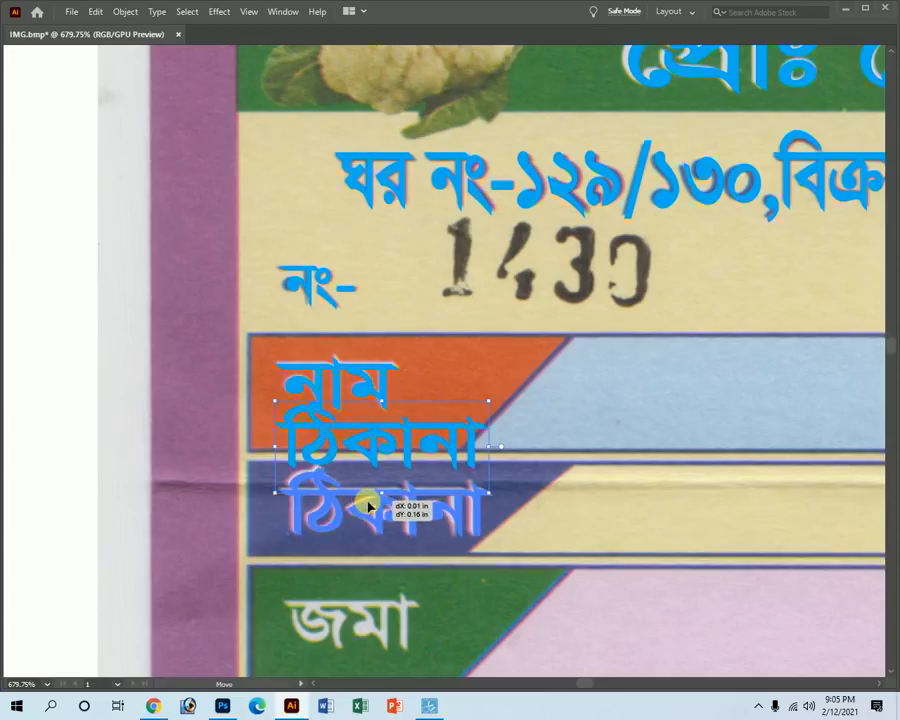
pyautogui.press('t')
pyautogui.press('v')
pyautogui.click(396, 530)
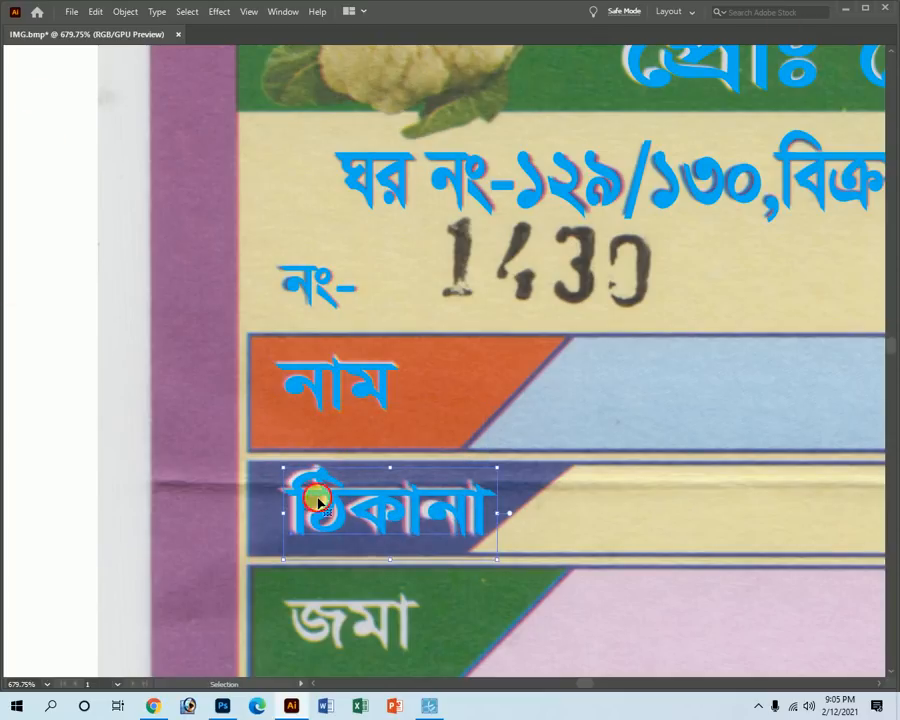
# Duplicate ঠিকানা down onto the deposit row and retype it as জমা.
pyautogui.press('z')
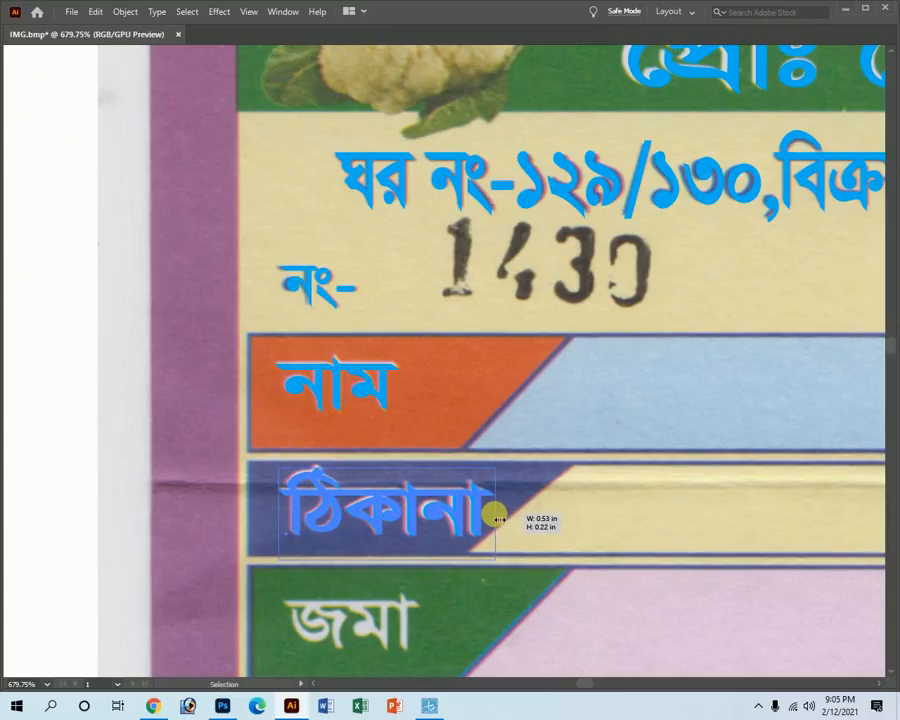
pyautogui.keyDown('alt'); pyautogui.click(455, 525); pyautogui.keyUp('alt')
pyautogui.press('v')
pyautogui.keyDown('alt'); pyautogui.keyDown('shift'); pyautogui.moveTo(334, 326); pyautogui.dragTo(383, 429); pyautogui.keyUp('shift'); pyautogui.keyUp('alt')
pyautogui.press('t')
pyautogui.doubleClick(376, 478)
pyautogui.write('জমা')
pyautogui.press('Escape')
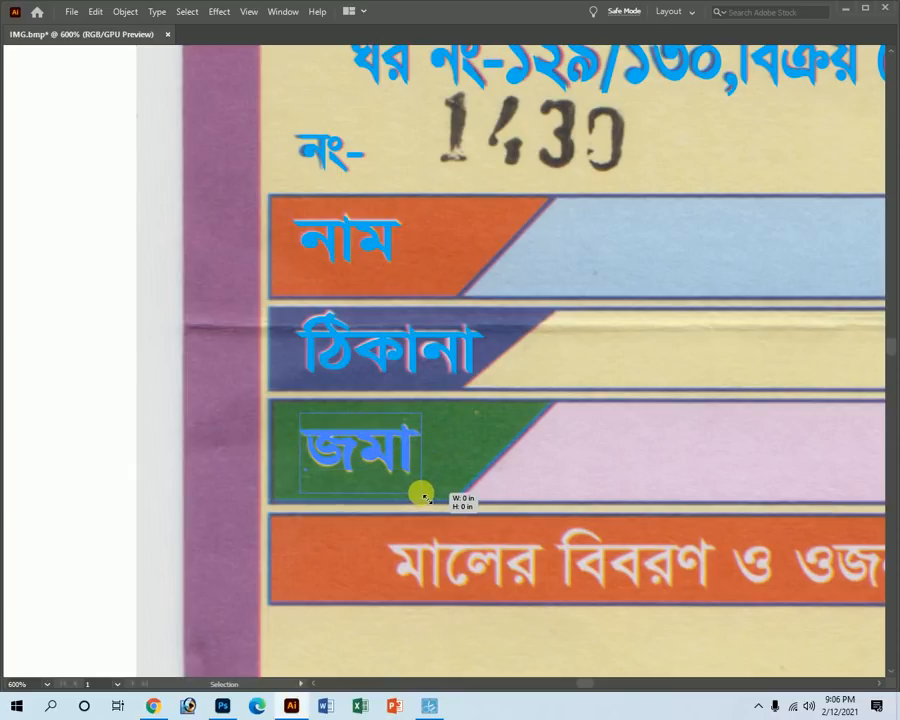
# Copy the ঠিকানা label to the right and retype it as তারিখ.
pyautogui.keyDown('ctrl'); pyautogui.keyDown('alt'); pyautogui.click(608, 468); pyautogui.keyUp('alt'); pyautogui.keyUp('ctrl')
pyautogui.keyDown('ctrl'); pyautogui.keyDown('alt'); pyautogui.click(614, 465); pyautogui.keyUp('alt'); pyautogui.keyUp('ctrl')
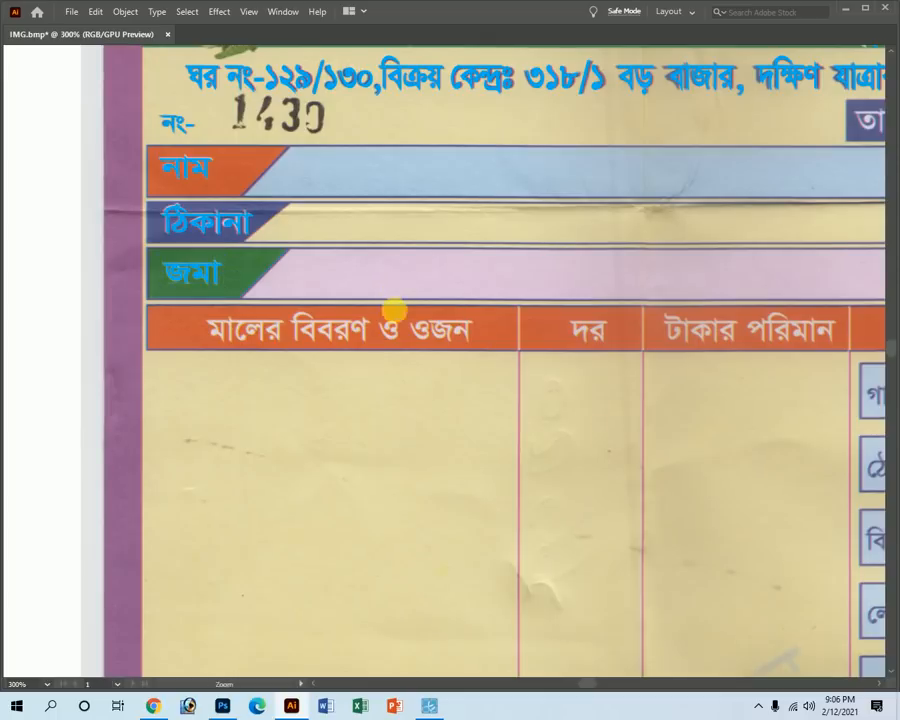
pyautogui.keyDown('ctrl'); pyautogui.keyDown('alt'); pyautogui.click(410, 297); pyautogui.keyUp('alt'); pyautogui.keyUp('ctrl')
pyautogui.keyDown('ctrl'); pyautogui.keyDown('alt'); pyautogui.click(526, 378); pyautogui.keyUp('alt'); pyautogui.keyUp('ctrl')
pyautogui.moveTo(282, 314); pyautogui.dragTo(642, 295)
pyautogui.moveTo(604, 259); pyautogui.dragTo(806, 495)
pyautogui.press('t')
pyautogui.doubleClick(683, 383)
pyautogui.write('তাি')
pyautogui.press('Escape')
# Move and widen the তারিখ label to fit the printed date box.
pyautogui.moveTo(647, 398); pyautogui.dragTo(622, 280)
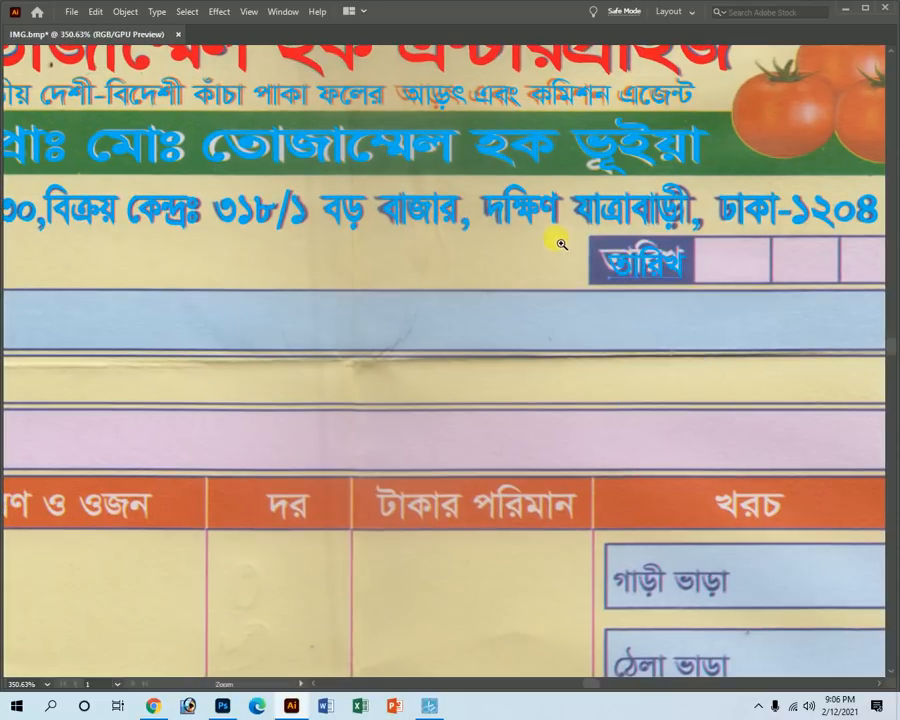
pyautogui.moveTo(557, 241); pyautogui.dragTo(722, 362)
pyautogui.moveTo(716, 295); pyautogui.dragTo(701, 285)
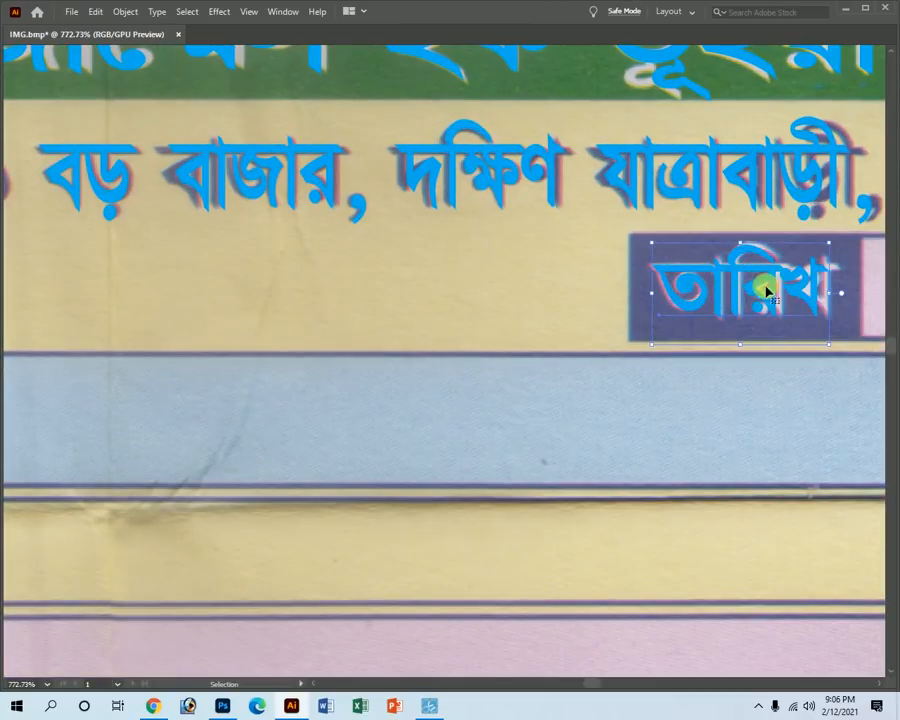
pyautogui.moveTo(826, 290); pyautogui.dragTo(839, 298)
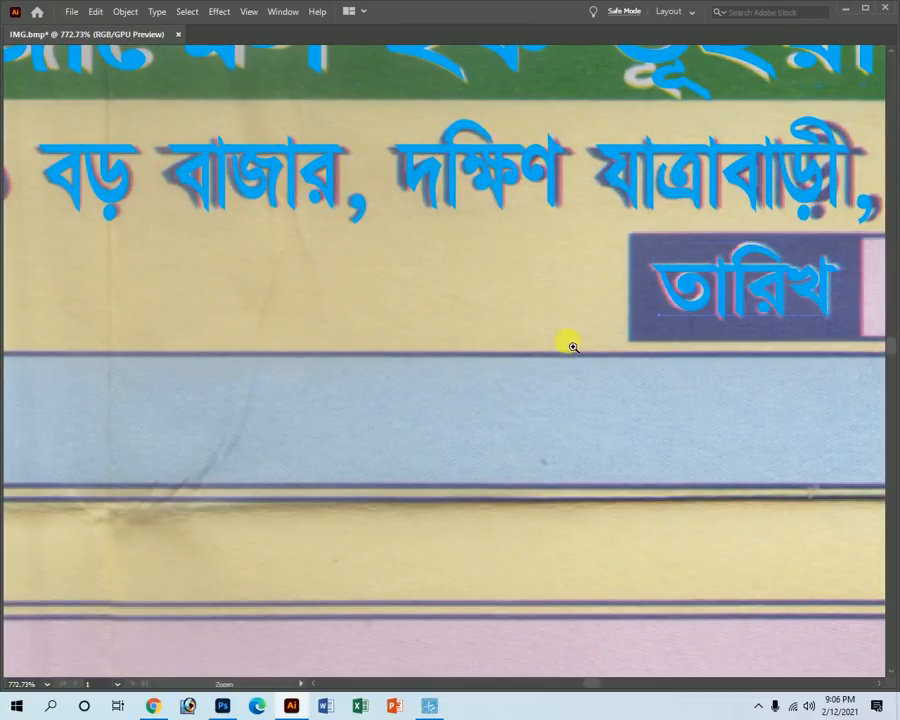
# Place a copy of তারিখ lower on the form, toward the column headings.
pyautogui.keyDown('ctrl'); pyautogui.keyDown('alt'); pyautogui.click(474, 364); pyautogui.keyUp('alt'); pyautogui.keyUp('ctrl')
pyautogui.keyDown('ctrl'); pyautogui.keyDown('alt'); pyautogui.click(432, 391); pyautogui.keyUp('alt'); pyautogui.keyUp('ctrl')
pyautogui.keyDown('ctrl'); pyautogui.keyDown('alt'); pyautogui.click(429, 393); pyautogui.keyUp('alt'); pyautogui.keyUp('ctrl')
pyautogui.keyDown('ctrl'); pyautogui.keyDown('alt'); pyautogui.click(428, 398); pyautogui.keyUp('alt'); pyautogui.keyUp('ctrl')
pyautogui.keyDown('ctrl'); pyautogui.keyDown('alt'); pyautogui.click(428, 398); pyautogui.keyUp('alt'); pyautogui.keyUp('ctrl')
pyautogui.moveTo(346, 347); pyautogui.dragTo(485, 330)
pyautogui.moveTo(586, 271); pyautogui.dragTo(348, 466)
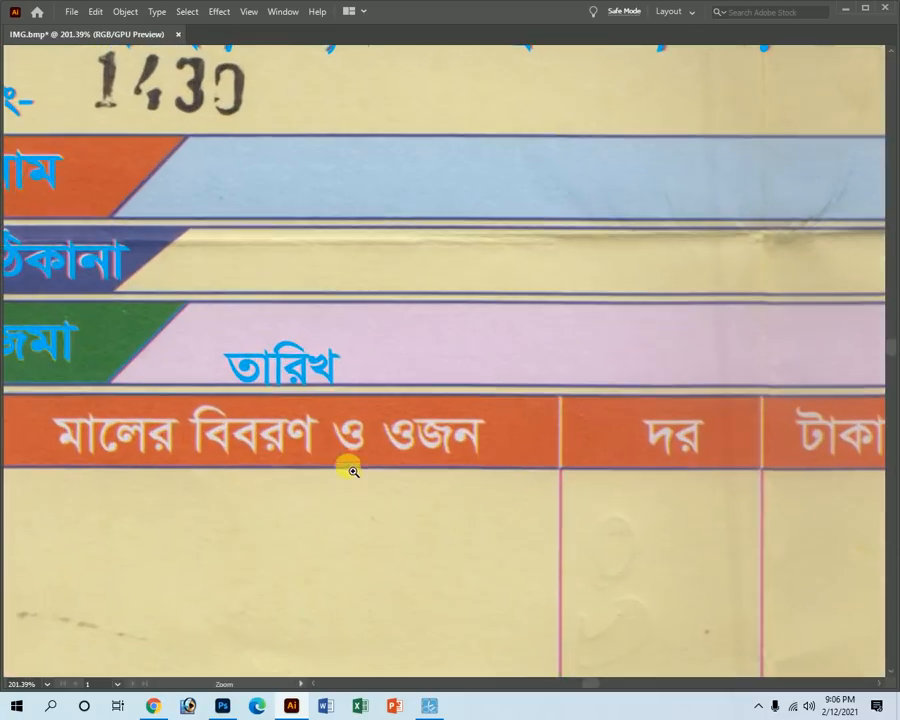
# Retype the copy as মালের বিবরণ ও ওজন and stretch it over its printed heading.
pyautogui.doubleClick(281, 368)
pyautogui.write('মালের')
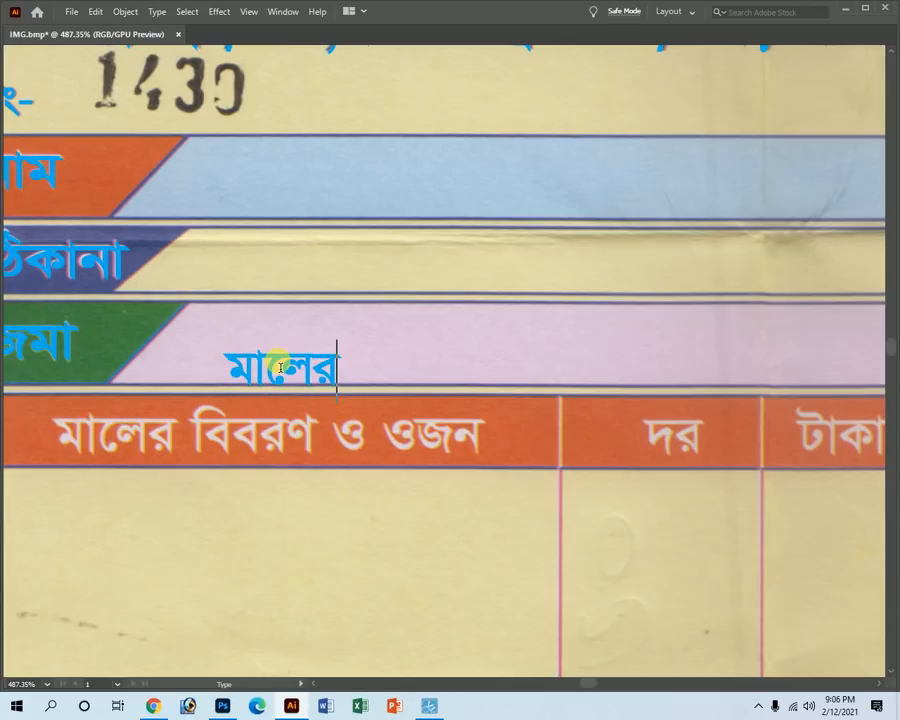
pyautogui.write(' িববর')
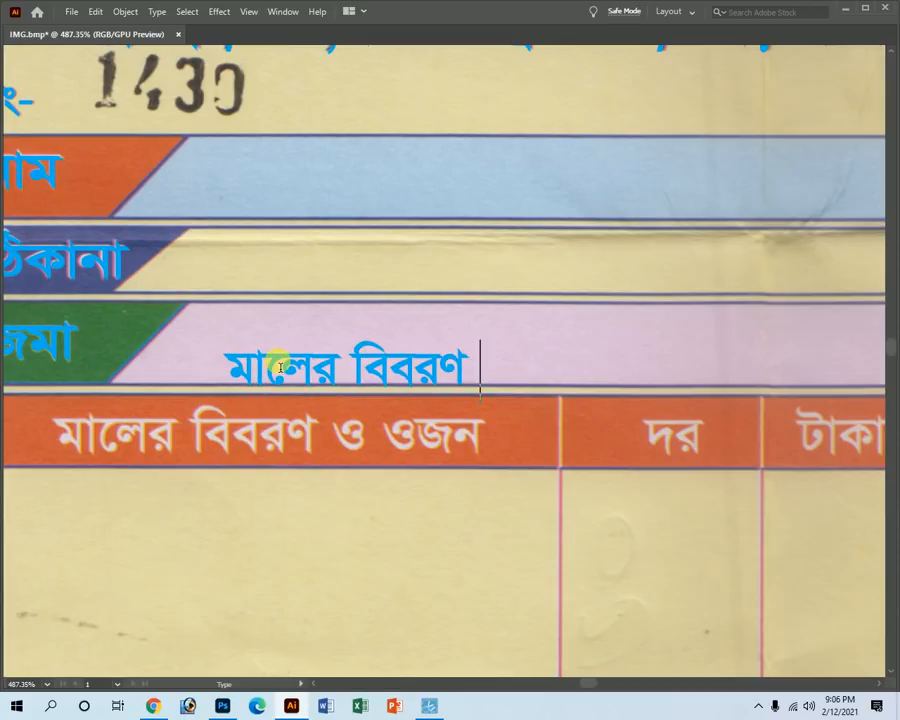
pyautogui.write('ণ ও ওজন')
pyautogui.press('Escape')
pyautogui.moveTo(274, 362); pyautogui.dragTo(168, 433)
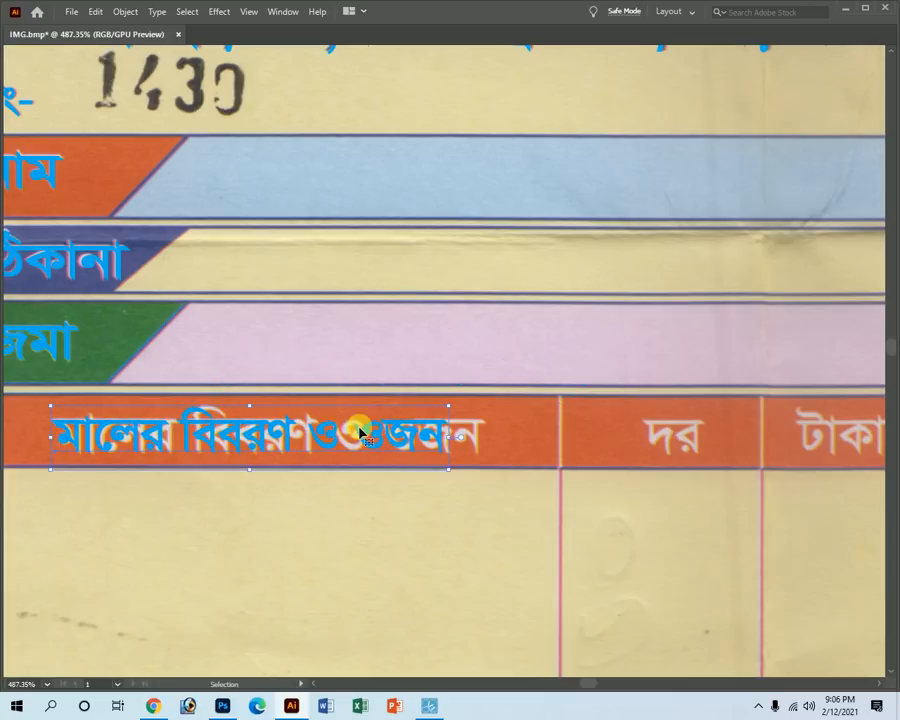
pyautogui.moveTo(451, 438); pyautogui.dragTo(484, 437)
pyautogui.click(418, 493)
# Copy the heading right, retype it as দর and move it into its column.
pyautogui.moveTo(225, 416); pyautogui.dragTo(689, 434)
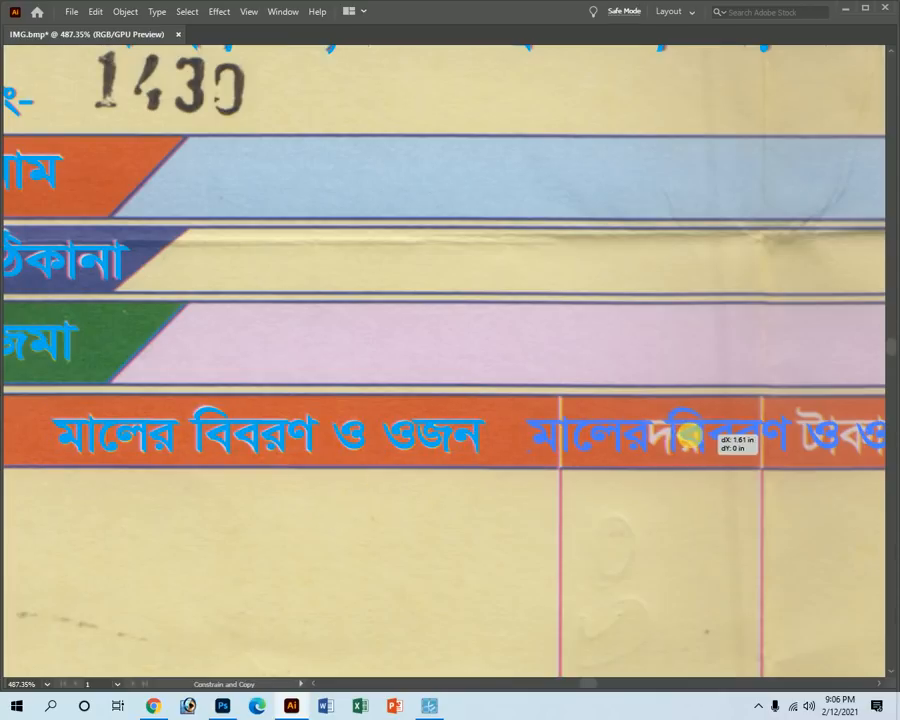
pyautogui.doubleClick(645, 444)
pyautogui.doubleClick(647, 450)
pyautogui.tripleClick(647, 450)
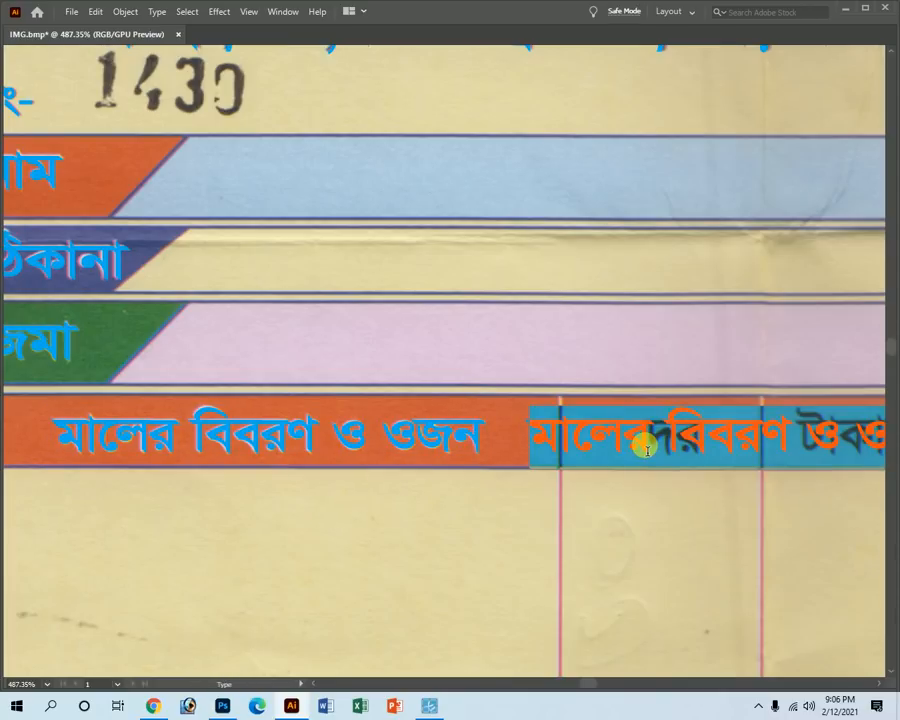
pyautogui.write('দর')
pyautogui.press('Escape')
pyautogui.moveTo(571, 440); pyautogui.dragTo(685, 445)
# Copy দর onto the next column and begin retyping it as টাকার পরিমাণ.
pyautogui.keyDown('ctrl'); pyautogui.keyDown('alt'); pyautogui.click(634, 438); pyautogui.keyUp('alt'); pyautogui.keyUp('ctrl')
pyautogui.click(481, 421)
pyautogui.moveTo(485, 355); pyautogui.dragTo(641, 345)
pyautogui.doubleClick(641, 345)
pyautogui.write('টাকার পরিমাণ')
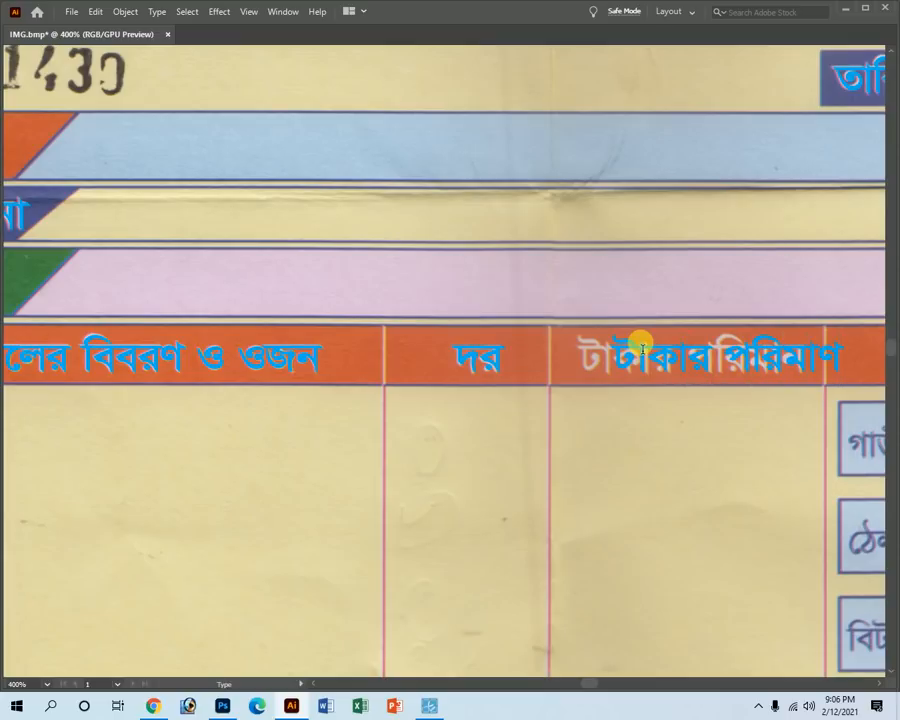
# Move the blue টাকার পরিমাণ text onto its printed heading.
pyautogui.press('Escape')
pyautogui.moveTo(636, 350); pyautogui.dragTo(598, 364)
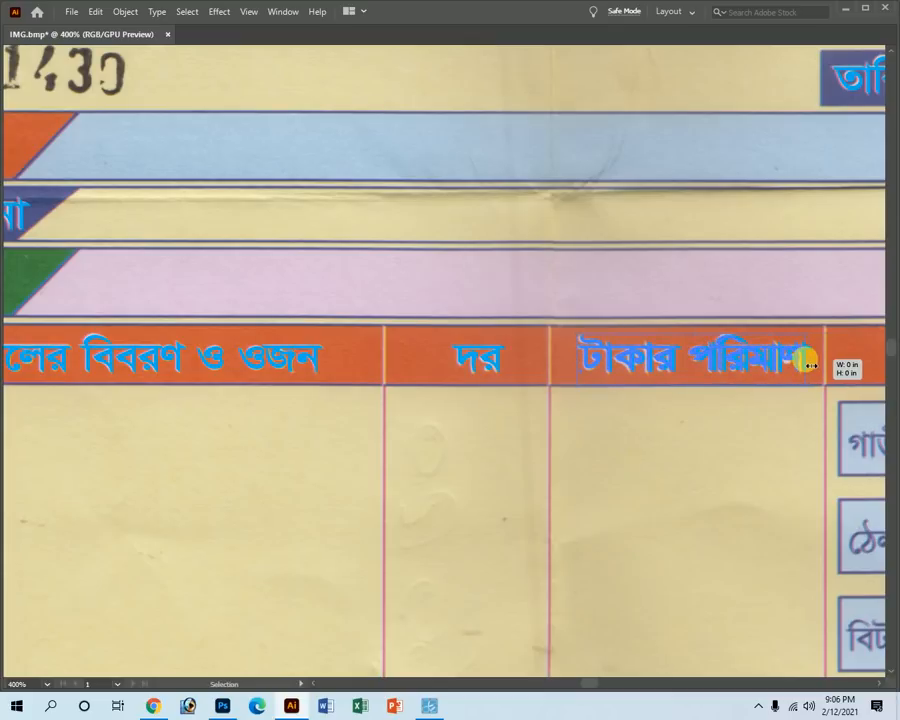
pyautogui.hotkey('ctrl', '-')
# Copy the heading onto the খরচ cell, retype it as খরচ and align it.
pyautogui.moveTo(428, 364); pyautogui.dragTo(653, 376)
pyautogui.scroll(2, 677, 360)
pyautogui.press('t')
pyautogui.tripleClick(693, 364)
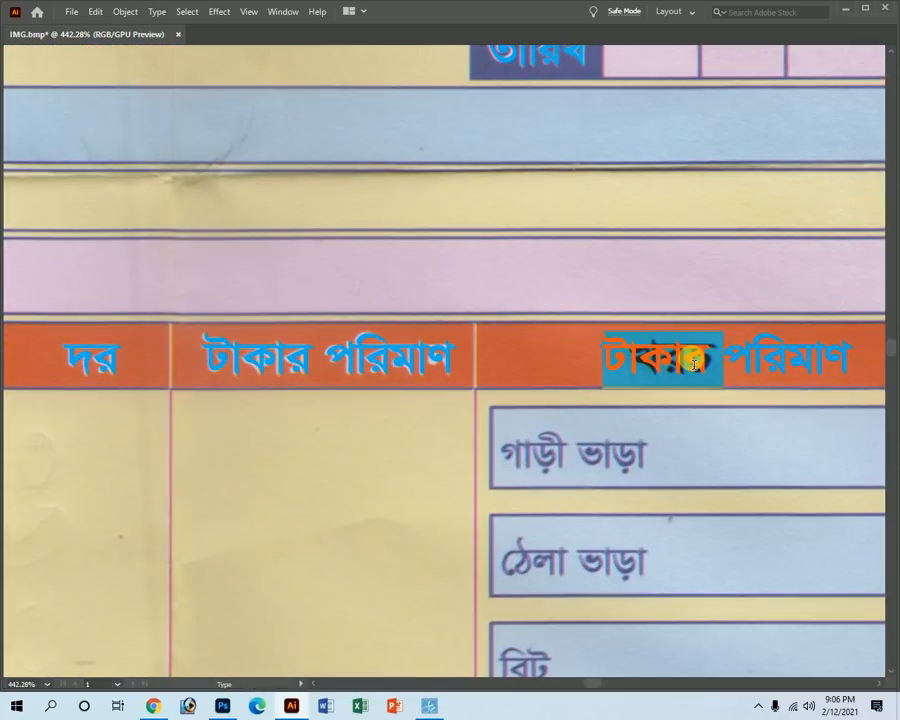
pyautogui.write('খ')
pyautogui.moveTo(688, 360); pyautogui.dragTo(716, 362)
# Copy the খরচ label down into the first expense box.
pyautogui.press('z')
pyautogui.keyDown('alt'); pyautogui.click(385, 465); pyautogui.keyUp('alt')
pyautogui.keyDown('alt'); pyautogui.click(444, 424); pyautogui.keyUp('alt')
pyautogui.keyDown('alt'); pyautogui.click(436, 414); pyautogui.keyUp('alt')
pyautogui.keyDown('alt'); pyautogui.click(428, 404); pyautogui.keyUp('alt')
pyautogui.keyDown('alt'); pyautogui.click(437, 394); pyautogui.keyUp('alt')
pyautogui.hotkey('ctrl', 'space')
pyautogui.moveTo(479, 260); pyautogui.dragTo(663, 296)
pyautogui.click(614, 258)
pyautogui.moveTo(614, 258); pyautogui.dragTo(664, 318)
# Retype the copy as four lines গাড়ী ভাড়া, ঠেলা ভাড়া, বিট, লেবার, one size smaller.
pyautogui.doubleClick(670, 326)
pyautogui.write('গাড়ী ভাড়া')
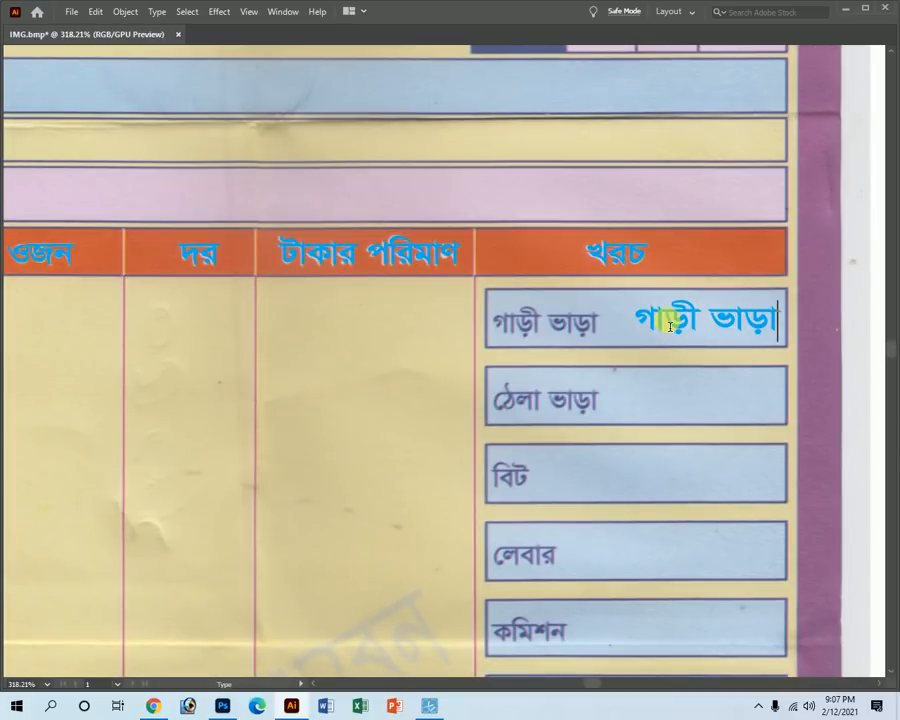
pyautogui.keyDown('ctrl'); pyautogui.click(670, 323); pyautogui.keyUp('ctrl')
pyautogui.hotkey('ctrl', 'shift', ',')
pyautogui.moveTo(671, 320); pyautogui.dragTo(630, 318)
pyautogui.tripleClick(654, 318)
pyautogui.click(654, 319)
pyautogui.tripleClick(654, 320)
pyautogui.press('Right')
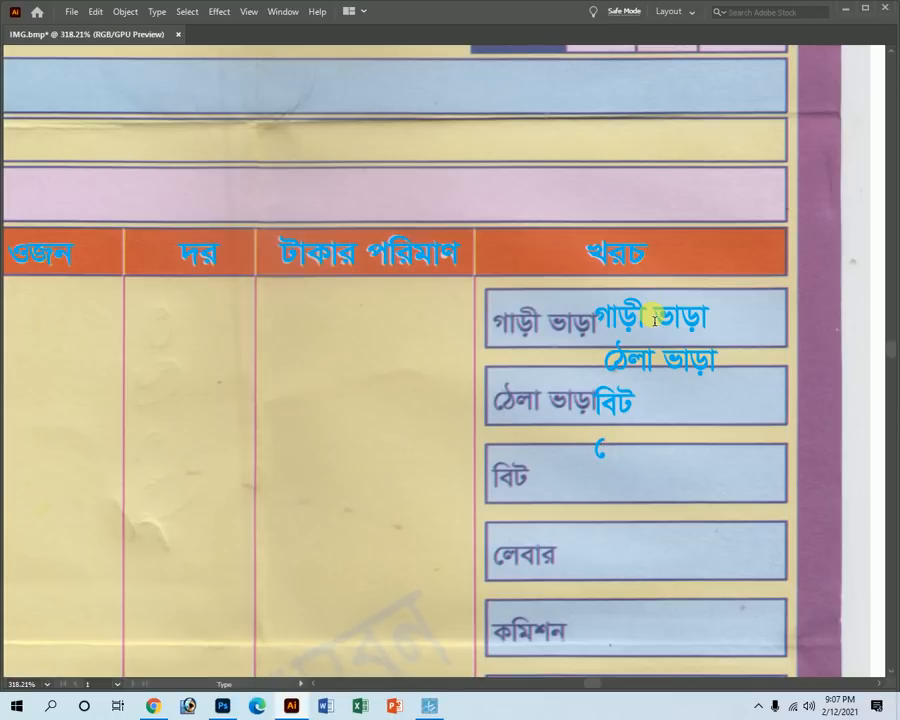
pyautogui.press('Escape')
# Remove the indent before ঠেলা ভাড়া, then move the block left and narrow it.
pyautogui.doubleClick(606, 374)
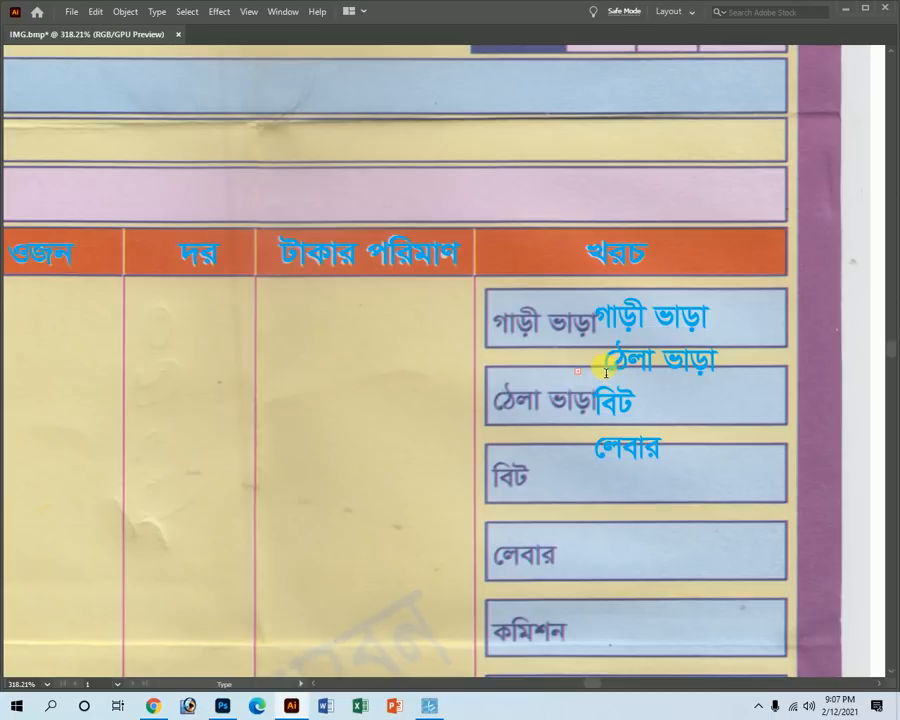
pyautogui.press('BackSpace')
pyautogui.press('Escape')
pyautogui.moveTo(628, 340); pyautogui.dragTo(530, 345)
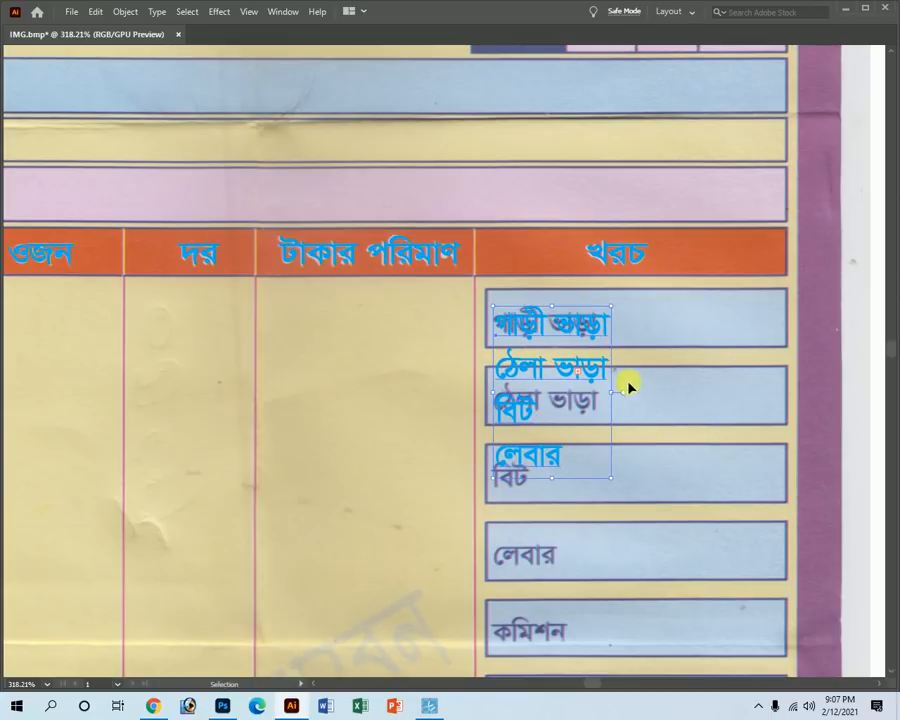
pyautogui.moveTo(614, 398); pyautogui.dragTo(598, 392)
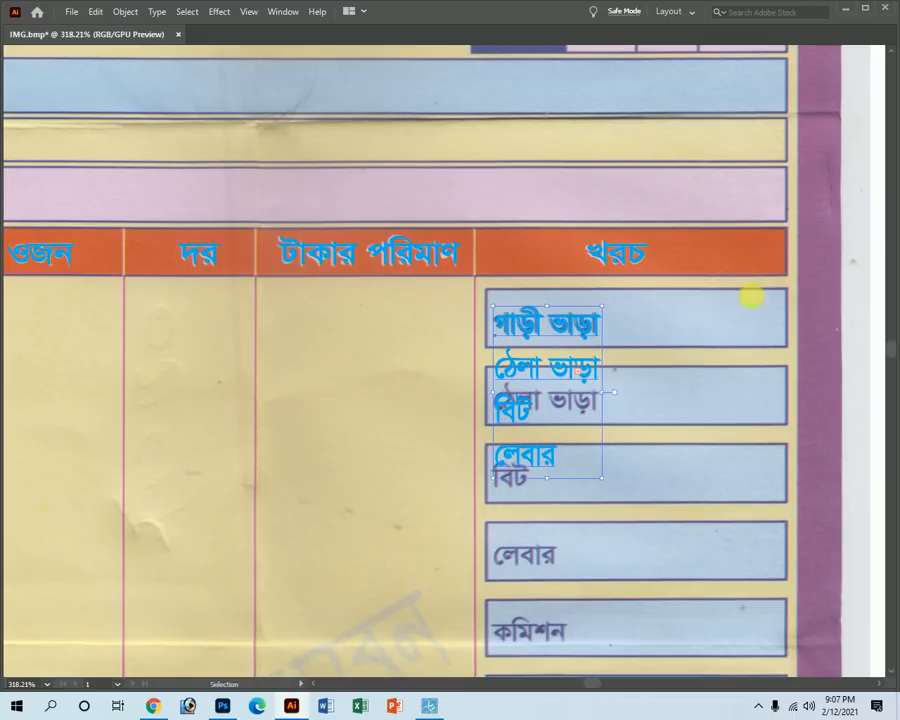
# Show the Character panel and its font style list.
pyautogui.press('t')
pyautogui.press('Tab')
pyautogui.click(884, 102)
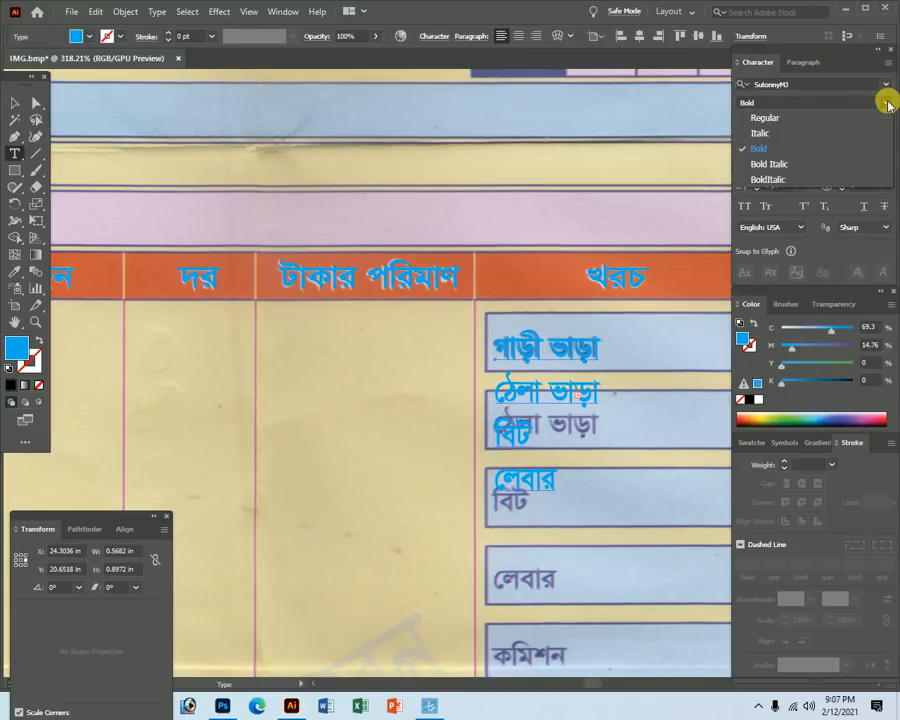
# Set the expense labels to Regular and adjust the text block's position and height.
pyautogui.click(806, 121)
pyautogui.press('Tab')
pyautogui.keyDown('ctrl'); pyautogui.click(592, 374); pyautogui.keyUp('ctrl')
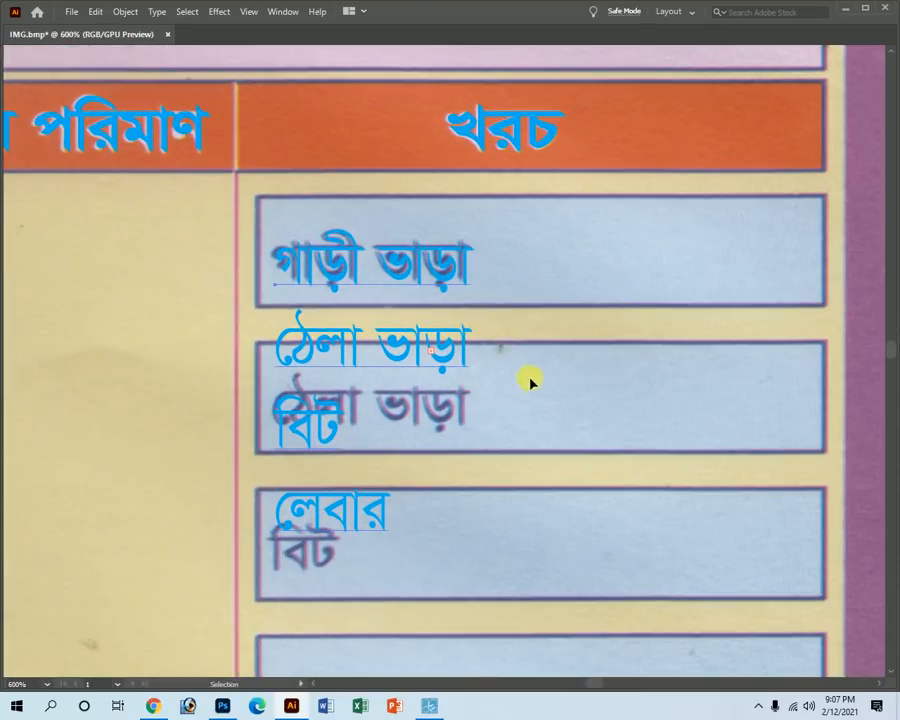
pyautogui.moveTo(343, 262); pyautogui.dragTo(335, 269)
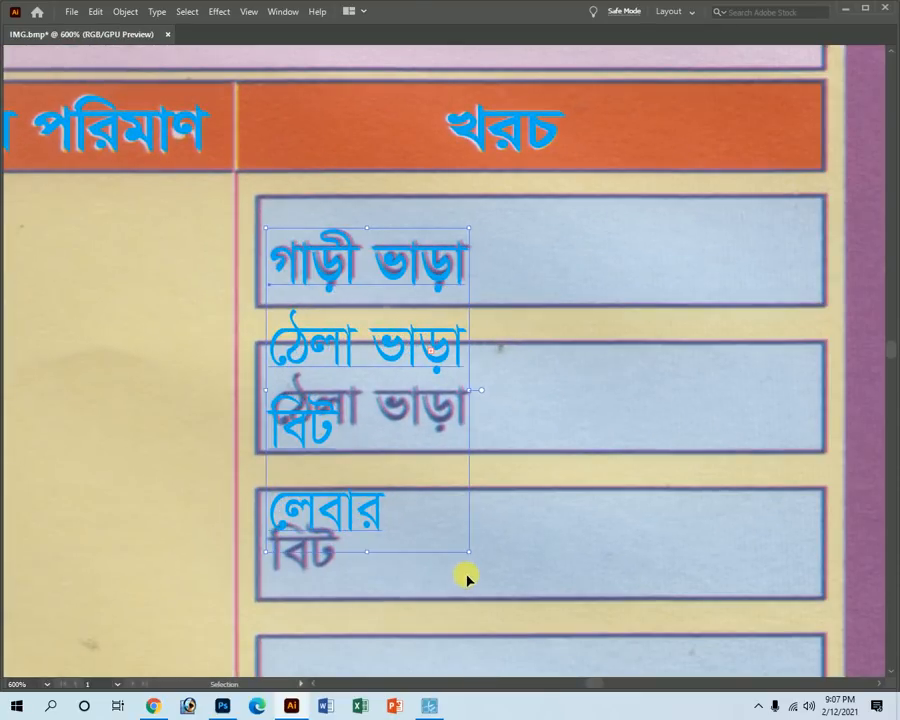
pyautogui.moveTo(468, 553); pyautogui.dragTo(470, 527)
pyautogui.moveTo(270, 533); pyautogui.dragTo(273, 527)
pyautogui.moveTo(273, 230); pyautogui.dragTo(268, 230)
# Set the expense labels' leading to 29 pt so each line sits in its box.
pyautogui.press('Tab')
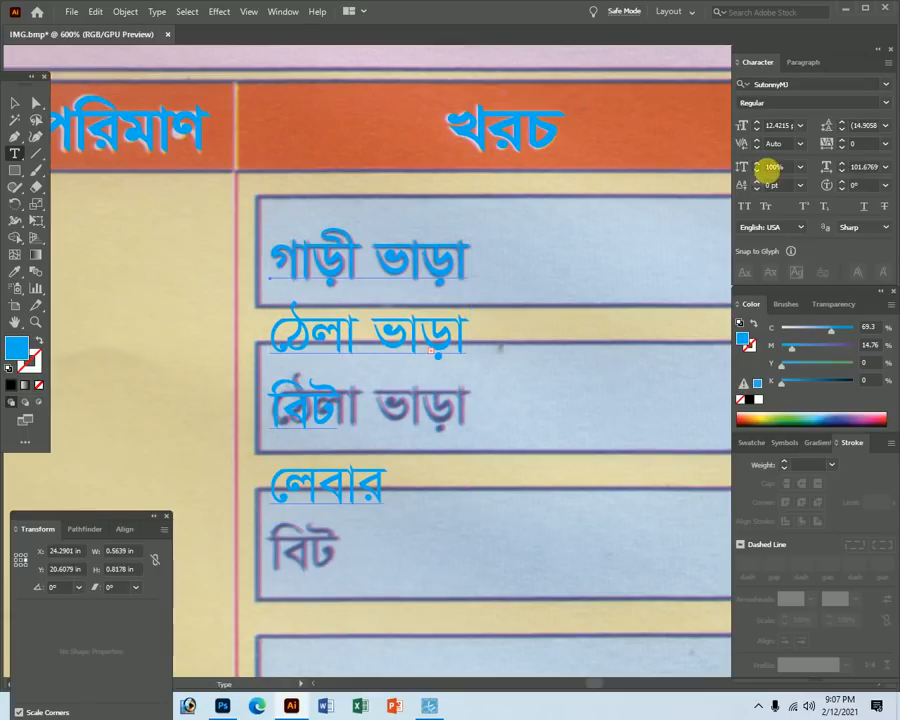
pyautogui.click(842, 122)
pyautogui.click(842, 122)
pyautogui.click(842, 122)
pyautogui.click(842, 122)
pyautogui.click(842, 122)
pyautogui.click(842, 122)
pyautogui.click(842, 122)
pyautogui.click(842, 122)
pyautogui.click(843, 124)
pyautogui.click(843, 124)
pyautogui.click(843, 124)
pyautogui.click(843, 124)
pyautogui.click(843, 124)
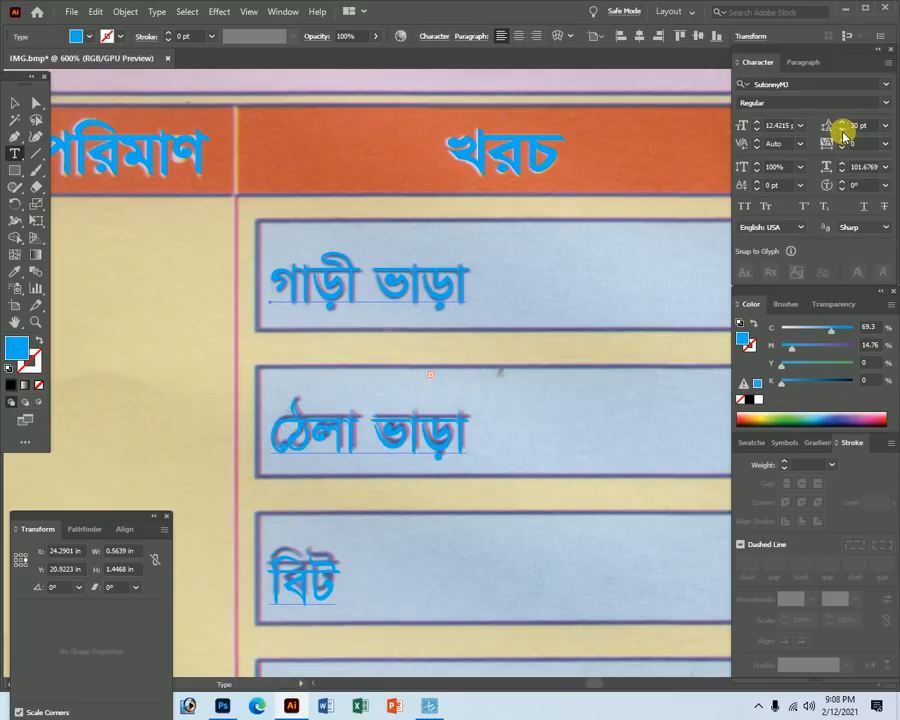
pyautogui.click(842, 130)
pyautogui.keyDown('ctrl'); pyautogui.click(442, 559); pyautogui.keyUp('ctrl')
# Try squashing the text block, undo it, then select লেবার's first glyph to check kerning.
pyautogui.hotkey('ctrl', '-')
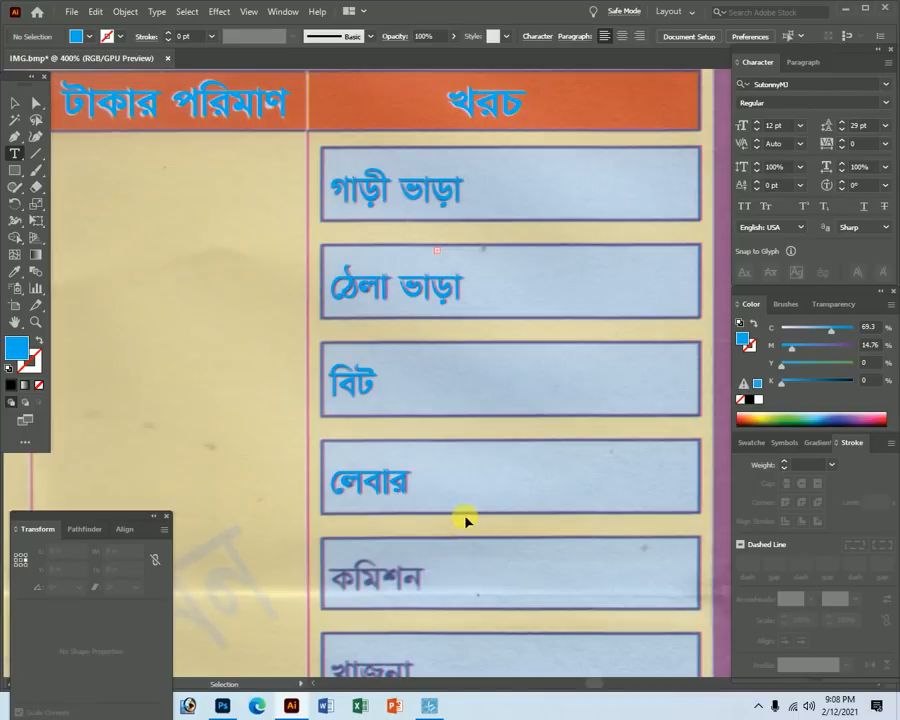
pyautogui.keyDown('ctrl'); pyautogui.click(397, 494); pyautogui.keyUp('ctrl')
pyautogui.moveTo(397, 507); pyautogui.dragTo(398, 495)
pyautogui.hotkey('ctrl', 'z')
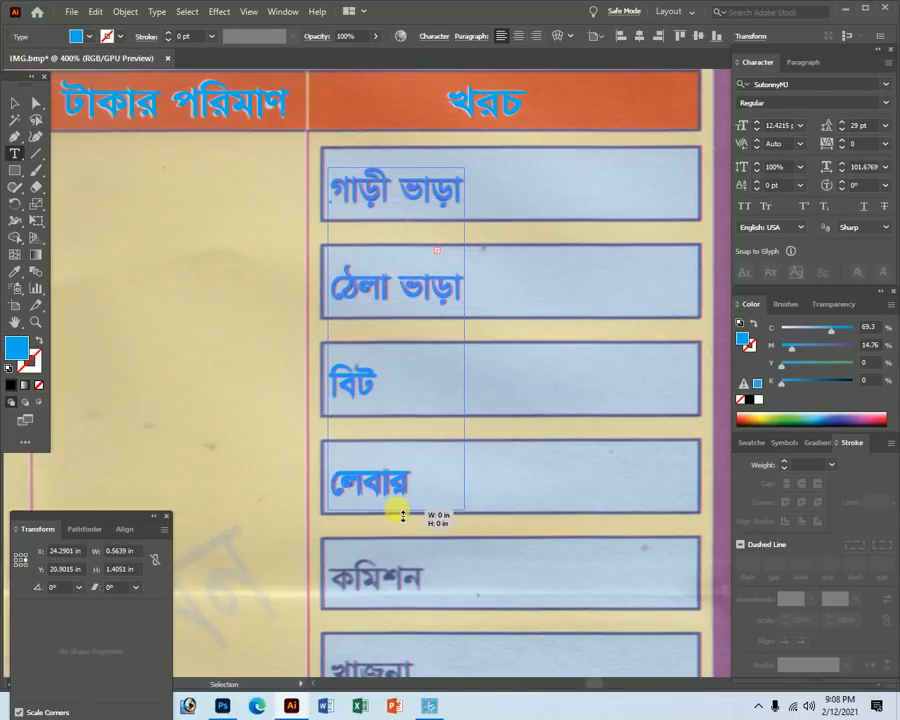
pyautogui.doubleClick(373, 494)
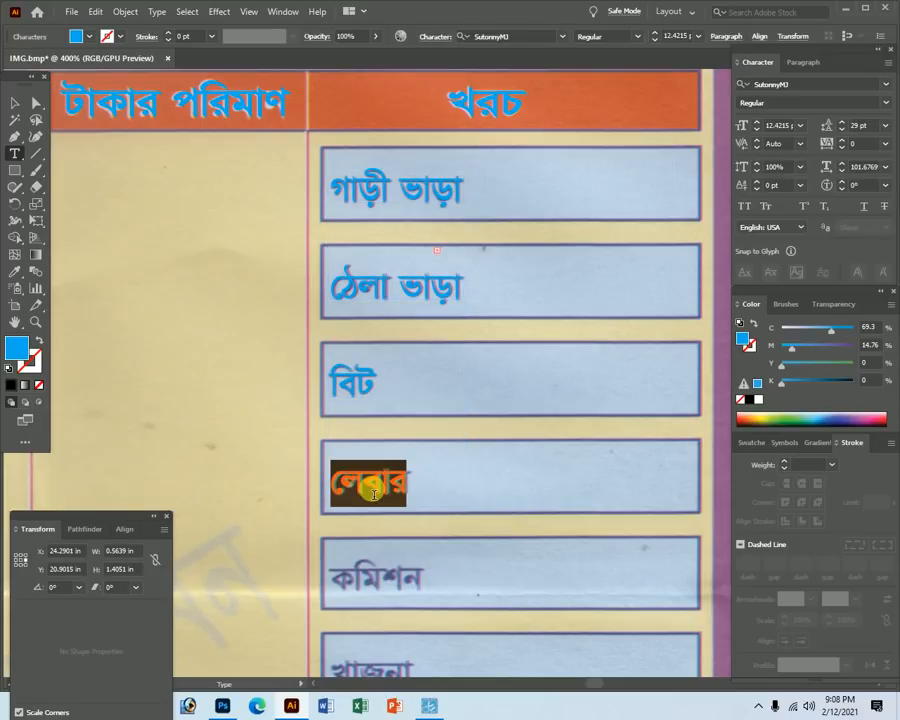
pyautogui.click(376, 497)
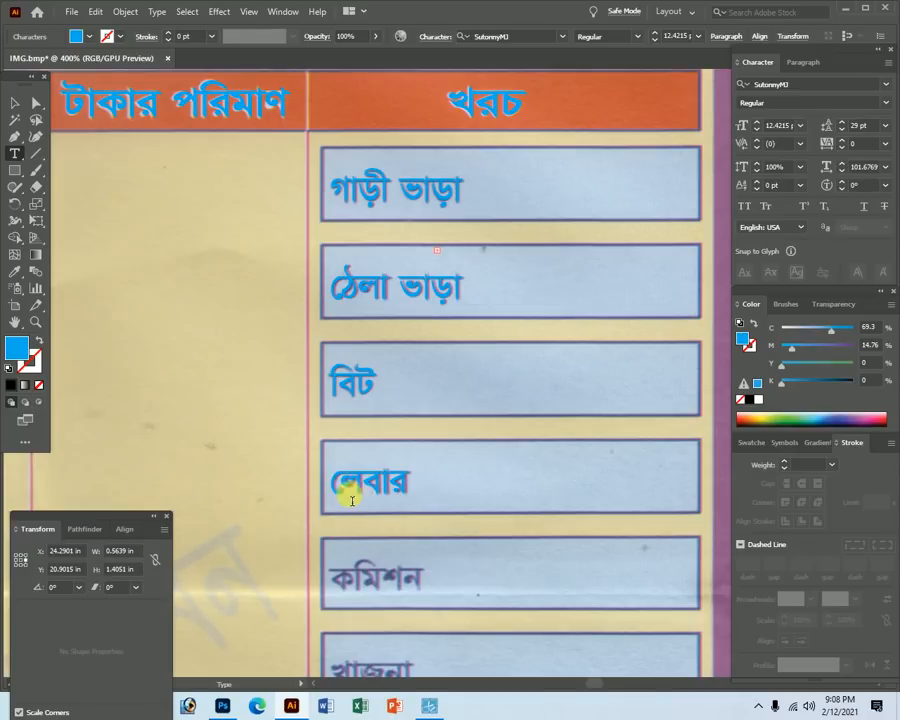
pyautogui.moveTo(343, 482); pyautogui.dragTo(328, 483)
pyautogui.click(327, 499)
pyautogui.moveTo(356, 487); pyautogui.dragTo(506, 568)
pyautogui.hotkey('ctrl', 'z')
pyautogui.moveTo(373, 487); pyautogui.dragTo(560, 612)
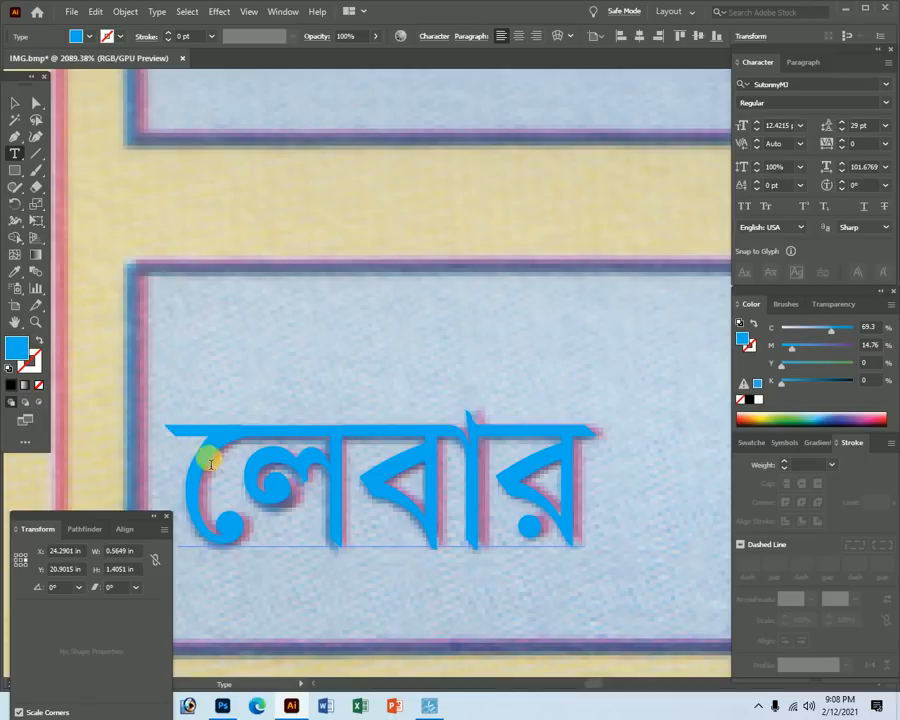
pyautogui.moveTo(229, 474); pyautogui.dragTo(191, 525)
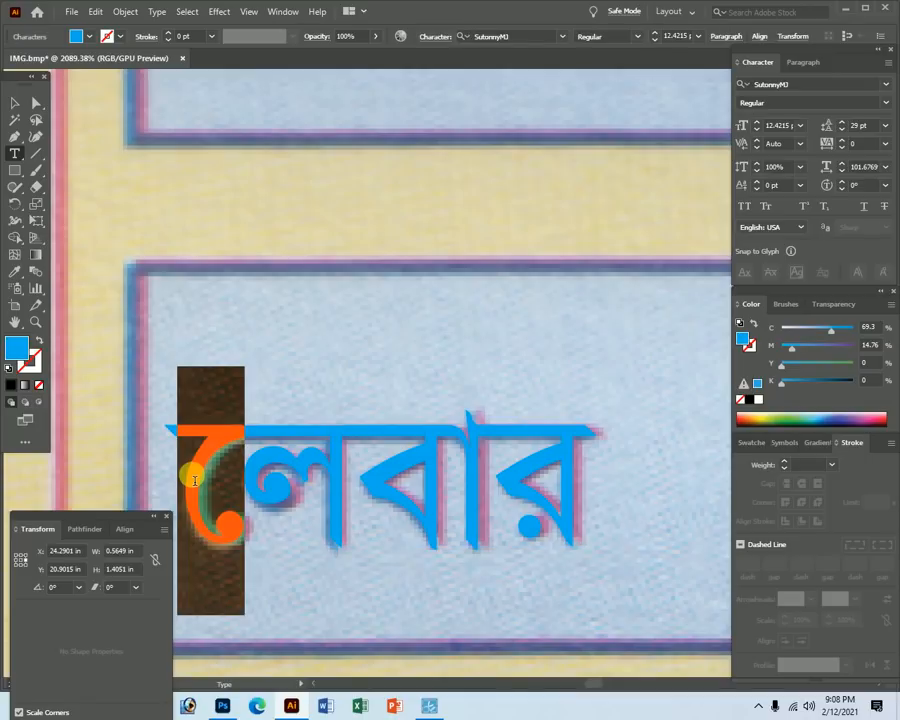
pyautogui.press('Right')
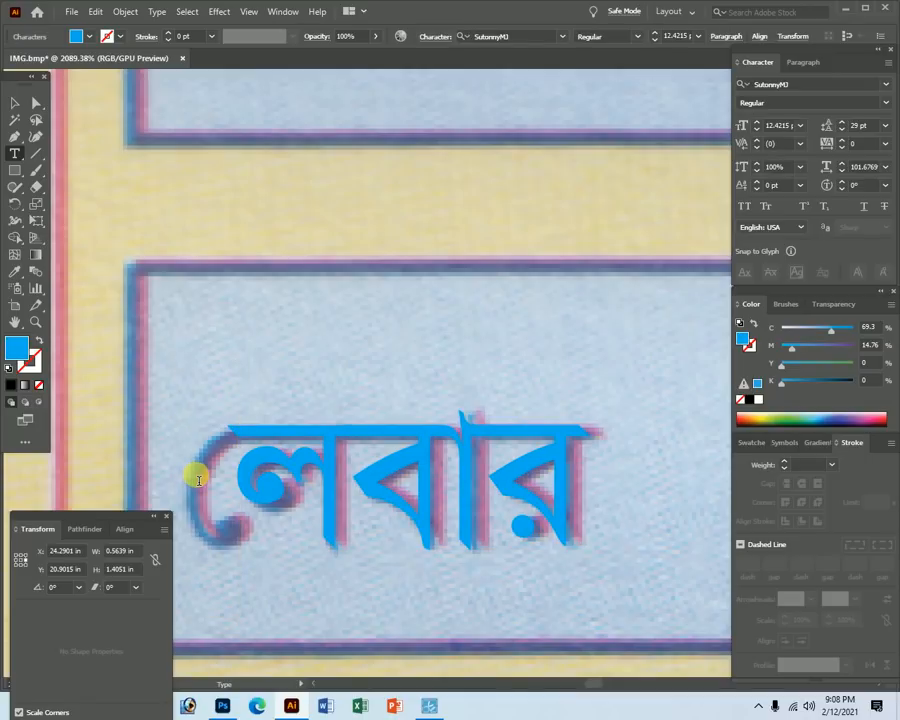
pyautogui.write('ে')
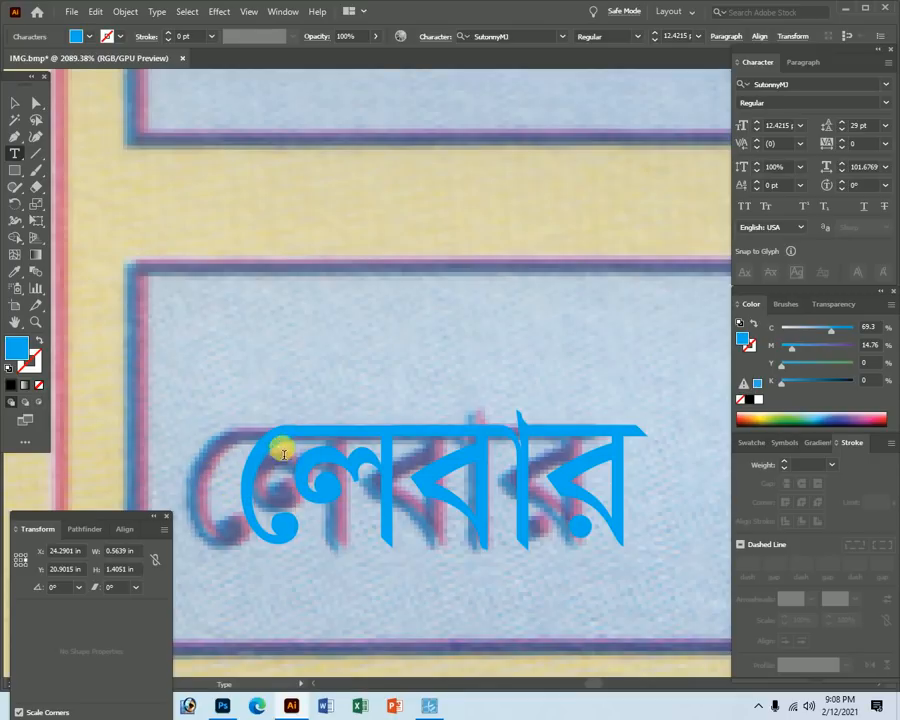
pyautogui.moveTo(235, 515); pyautogui.dragTo(178, 516)
pyautogui.press('Right')
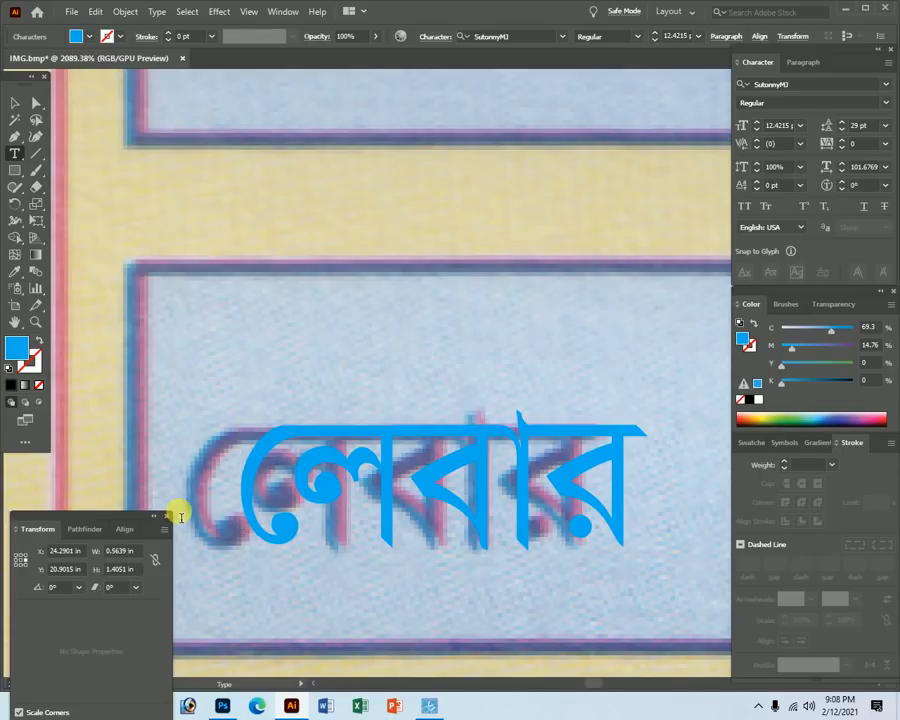
pyautogui.write('ল')
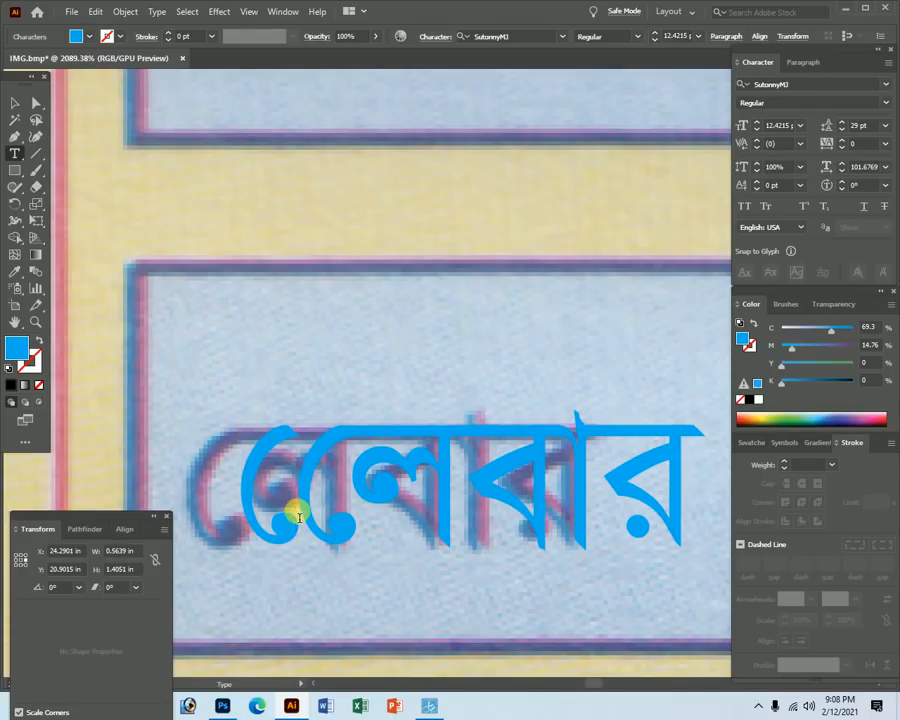
pyautogui.moveTo(300, 520); pyautogui.dragTo(172, 530)
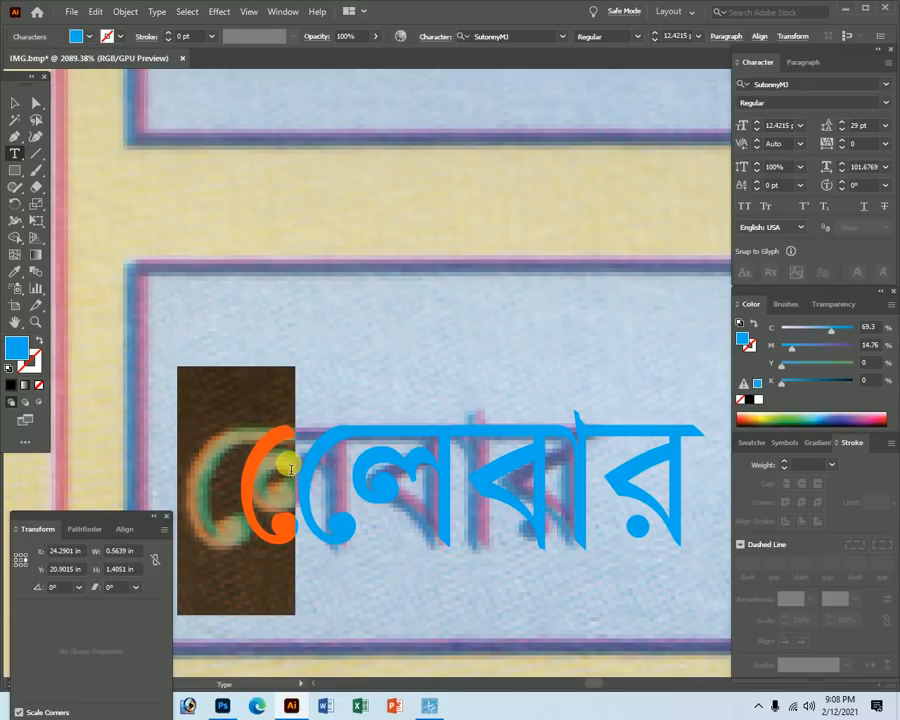
pyautogui.press('BackSpace')
pyautogui.press('Escape')
pyautogui.hotkey('ctrl', '-')
pyautogui.hotkey('ctrl', '-')
pyautogui.hotkey('ctrl', '-')
pyautogui.hotkey('ctrl', '-')
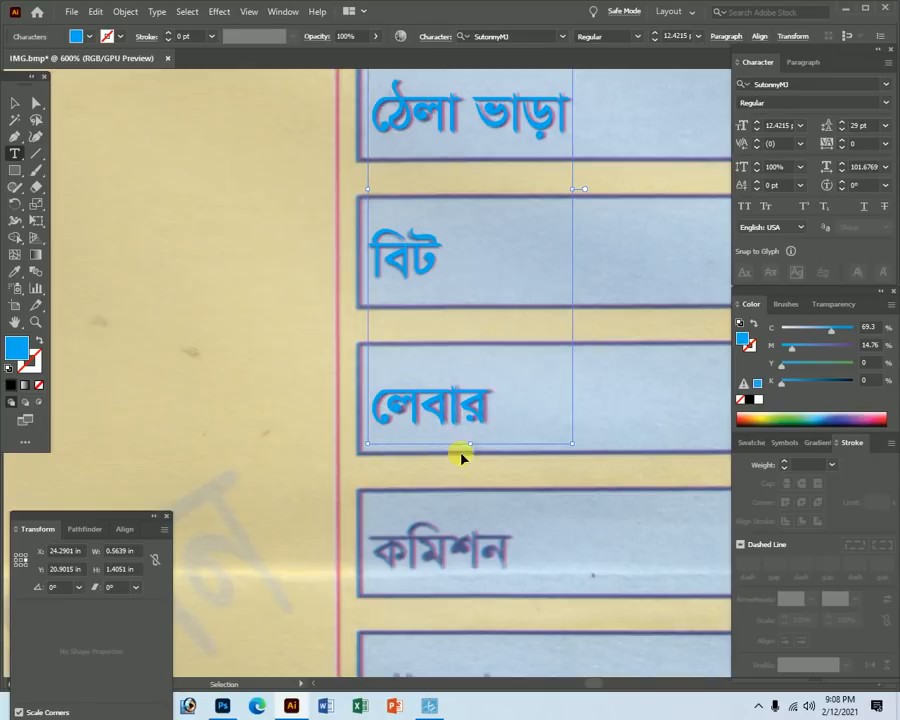
pyautogui.hotkey('ctrl', 'shift', 'a')
pyautogui.moveTo(432, 454); pyautogui.dragTo(267, 209)
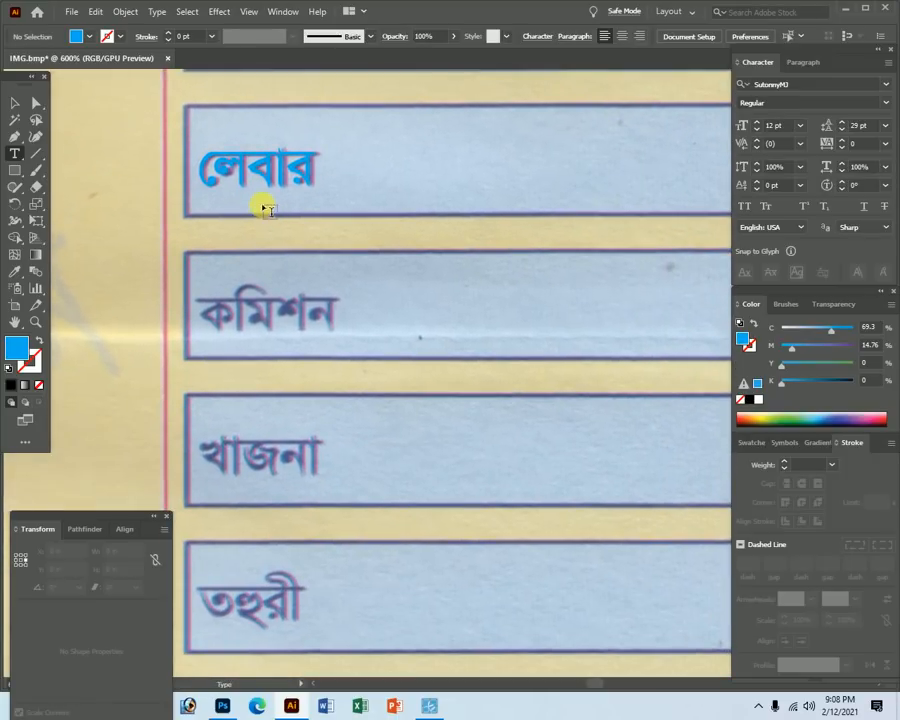
# Continue the label text after লেবার with কমিশন, খাজনা and তহুরী on new lines.
pyautogui.doubleClick(246, 176)
pyautogui.click(246, 176)
pyautogui.doubleClick(246, 176)
pyautogui.press('Right')
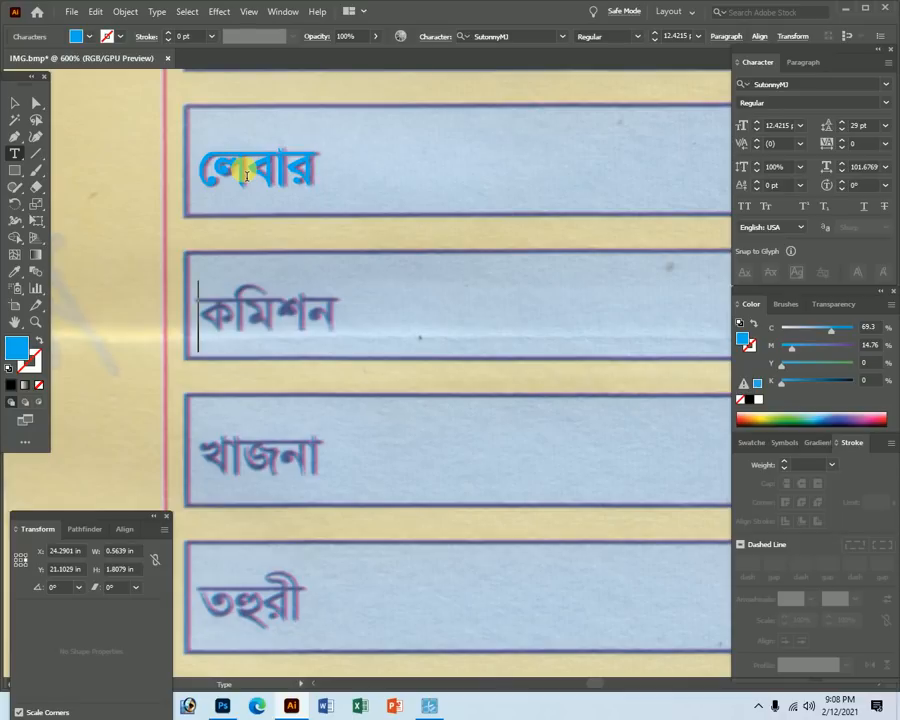
pyautogui.write('মিস')
pyautogui.press('BackSpace')
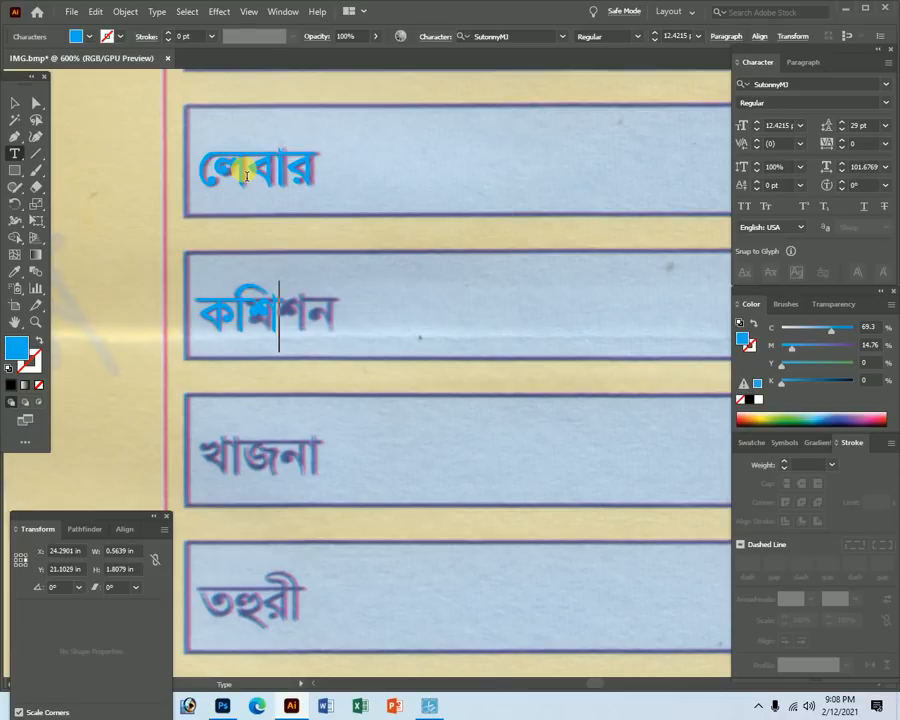
pyautogui.write('শ')
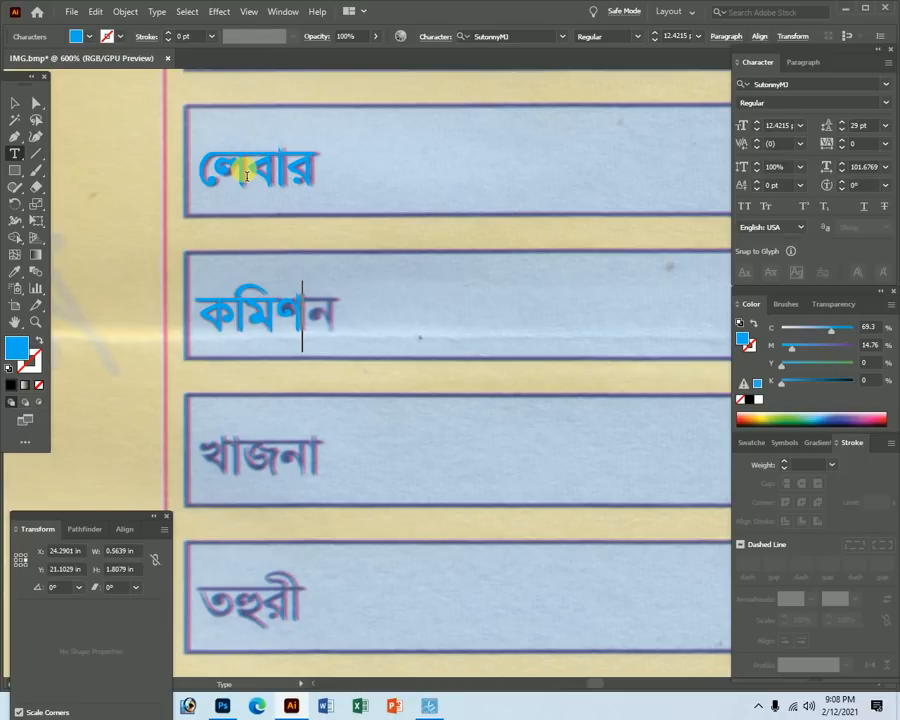
pyautogui.write('নখা')
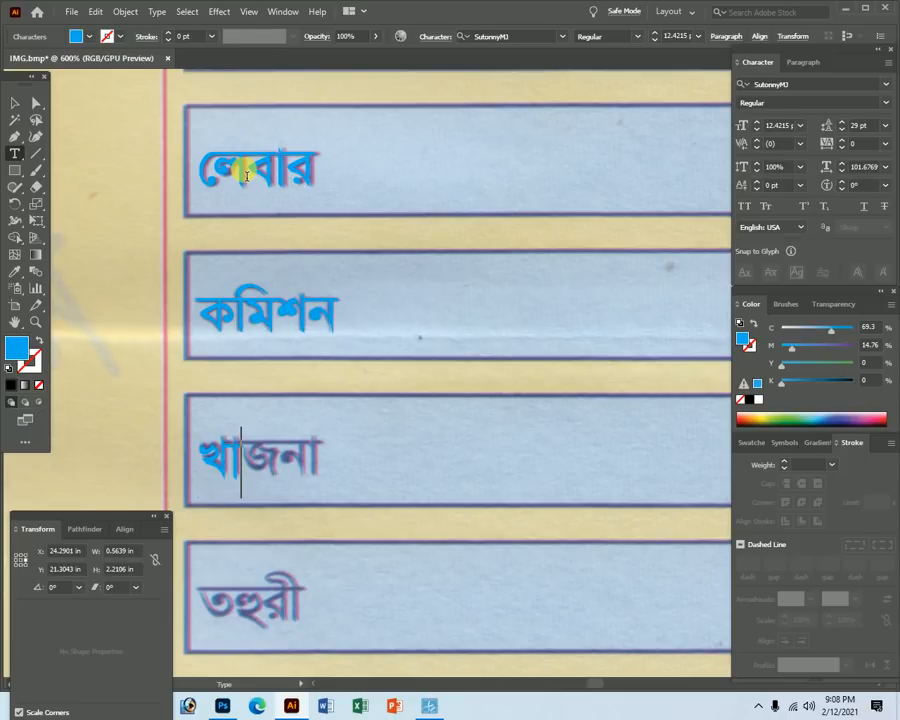
pyautogui.write('জনাতহুরী')
# Delete the stray characters after ফাজিল জমা, then zoom to 400% on the মোট box.
pyautogui.hotkey('ctrl', '-')
pyautogui.hotkey('ctrl', '-')
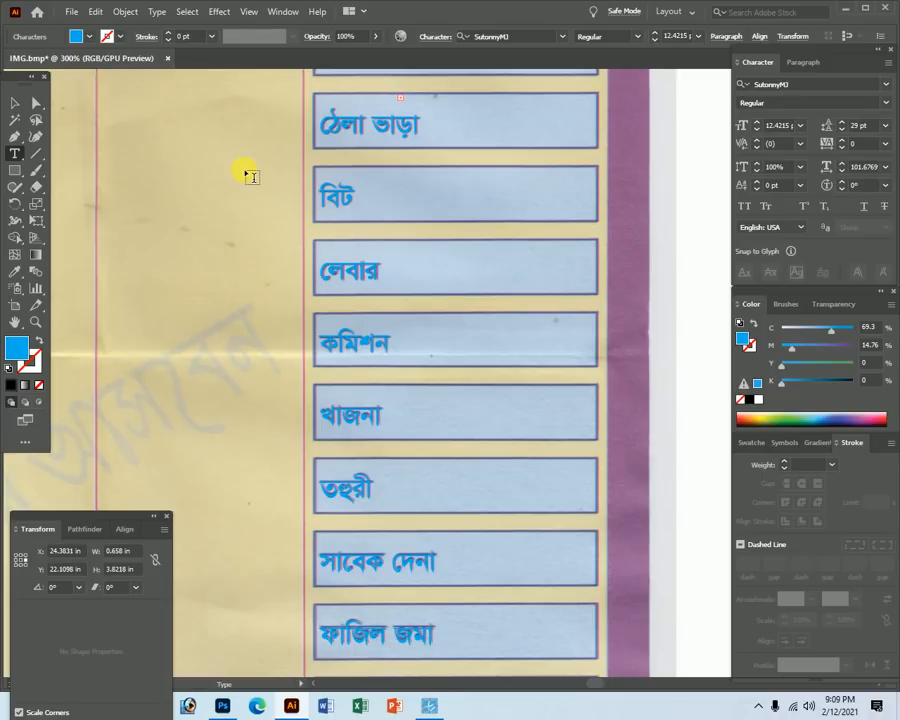
pyautogui.moveTo(454, 557); pyautogui.dragTo(357, 22)
pyautogui.moveTo(338, 152); pyautogui.dragTo(348, 233)
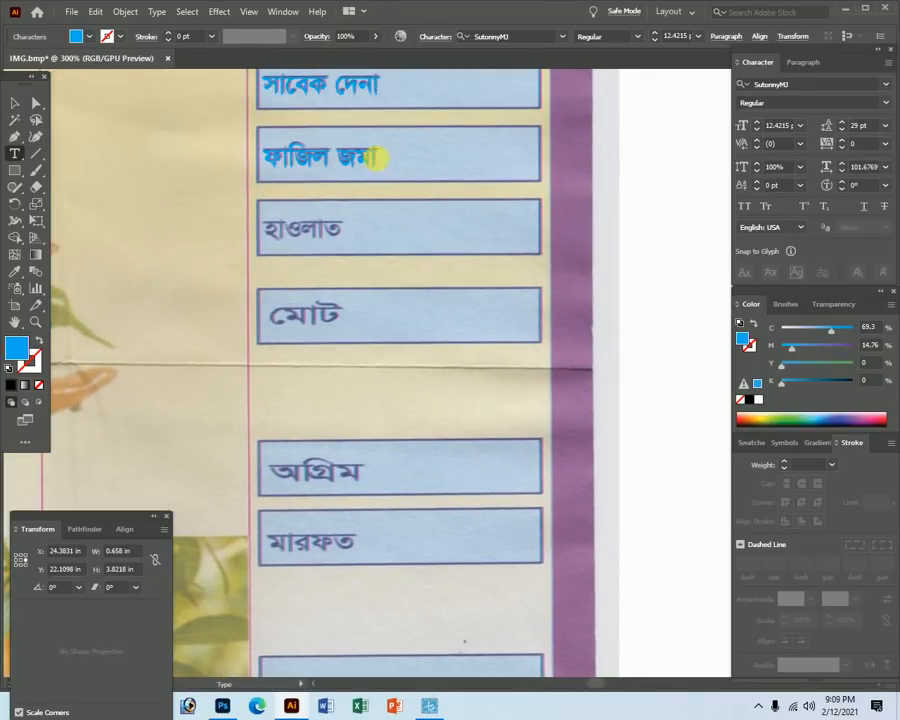
pyautogui.moveTo(375, 163); pyautogui.dragTo(524, 343)
pyautogui.press('BackSpace')
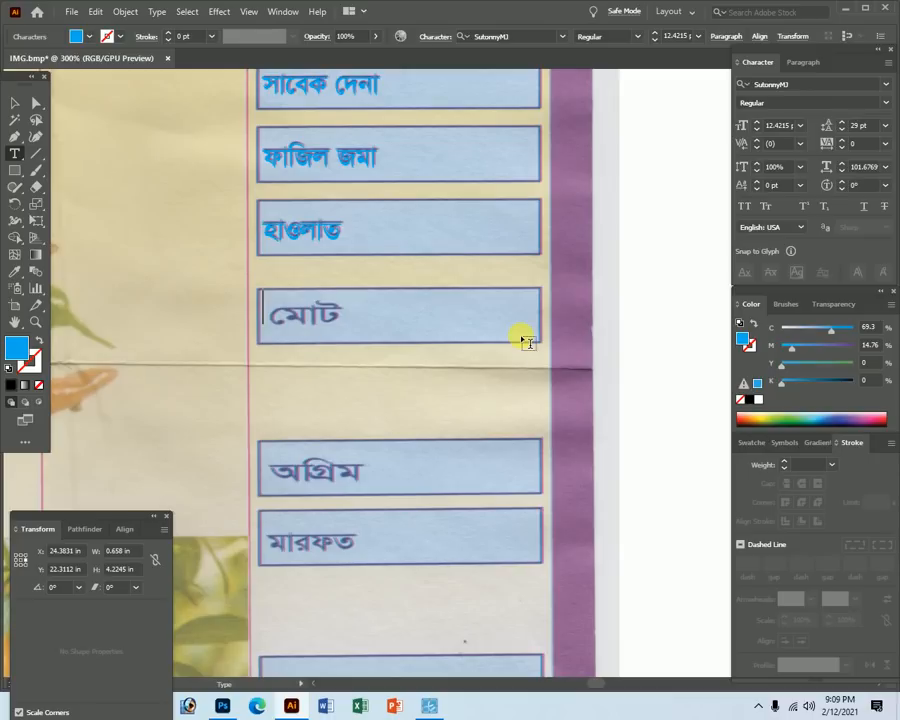
pyautogui.keyDown('ctrl'); pyautogui.click(320, 239); pyautogui.keyUp('ctrl')
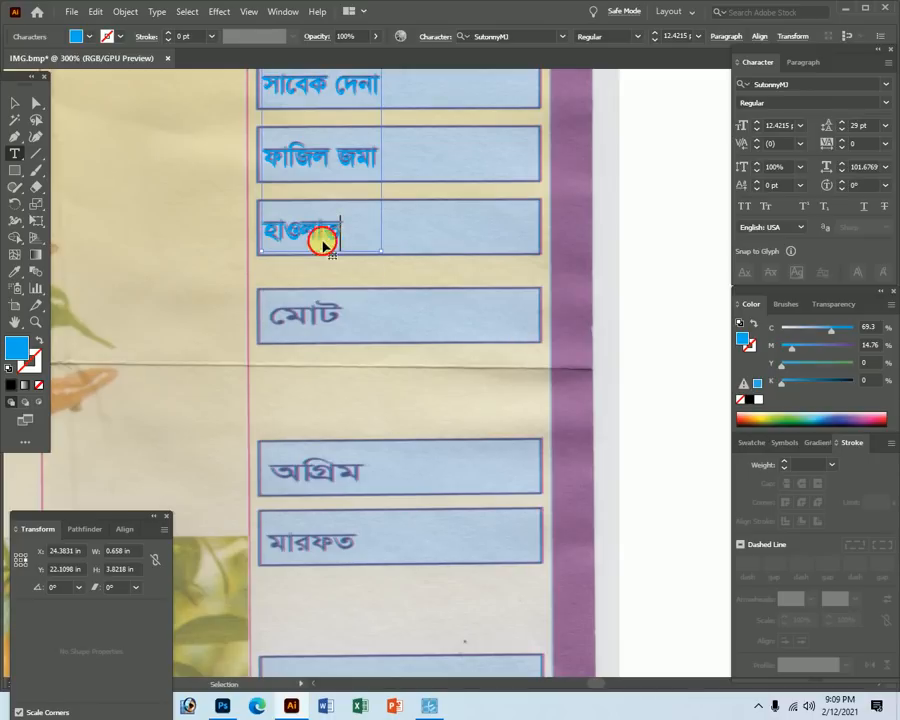
pyautogui.keyDown('ctrl'); pyautogui.click(372, 306); pyautogui.keyUp('ctrl')
pyautogui.keyDown('ctrl'); pyautogui.click(362, 218); pyautogui.keyUp('ctrl')
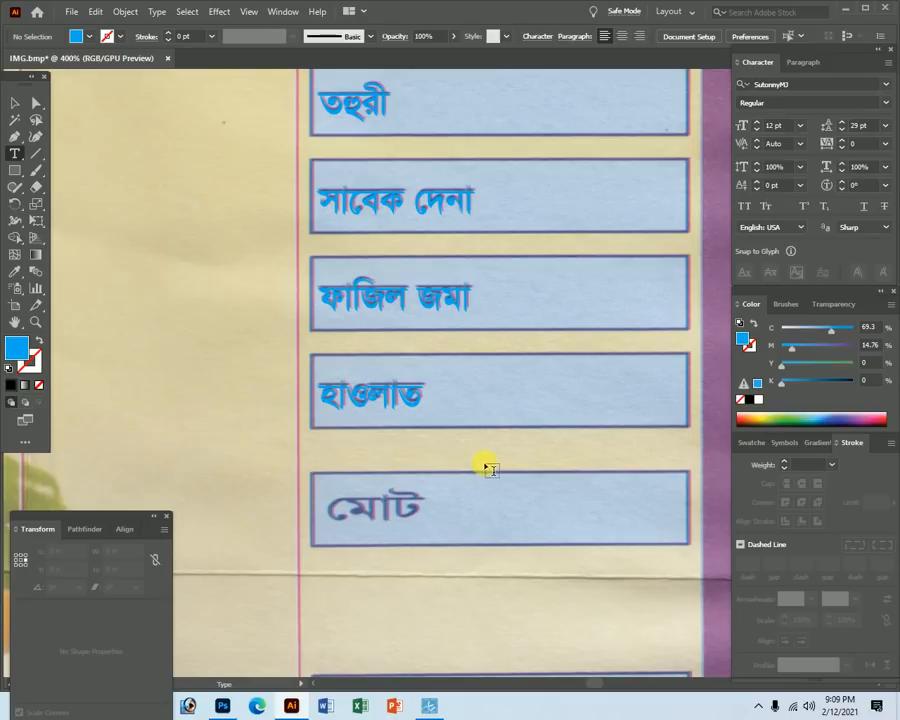
# Type a new মোট label, make it Bold, and colour it red (C0 M100 Y100 K0).
pyautogui.click(358, 498)
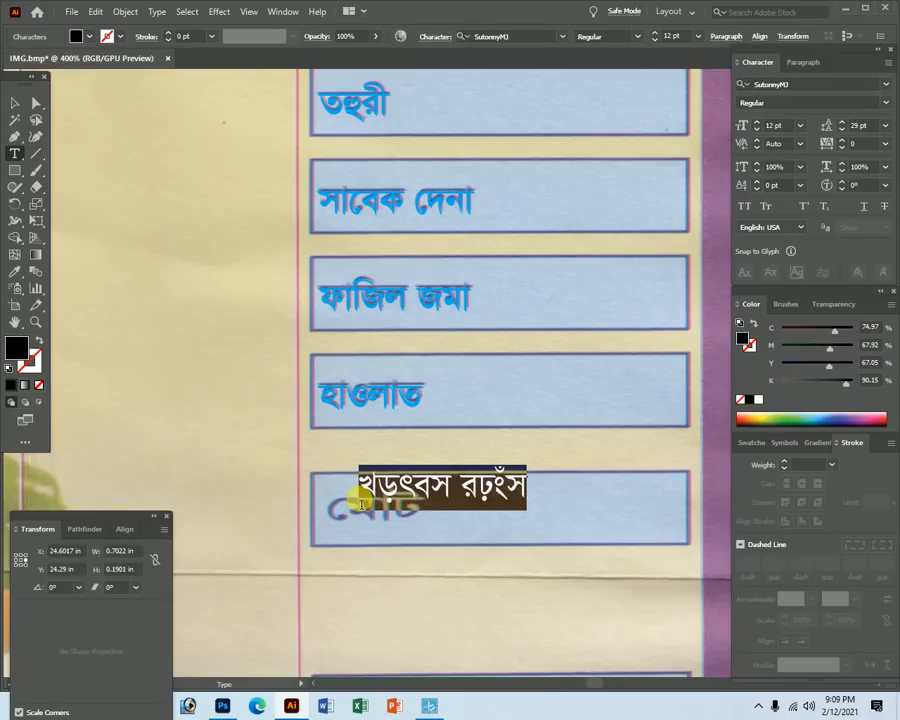
pyautogui.press('BackSpace')
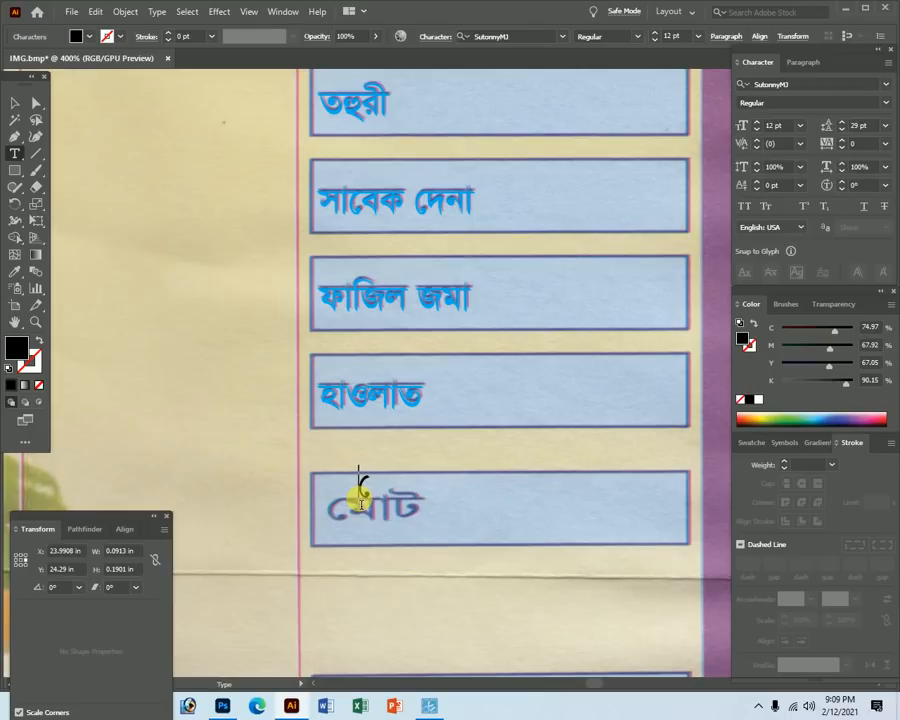
pyautogui.write('মোট')
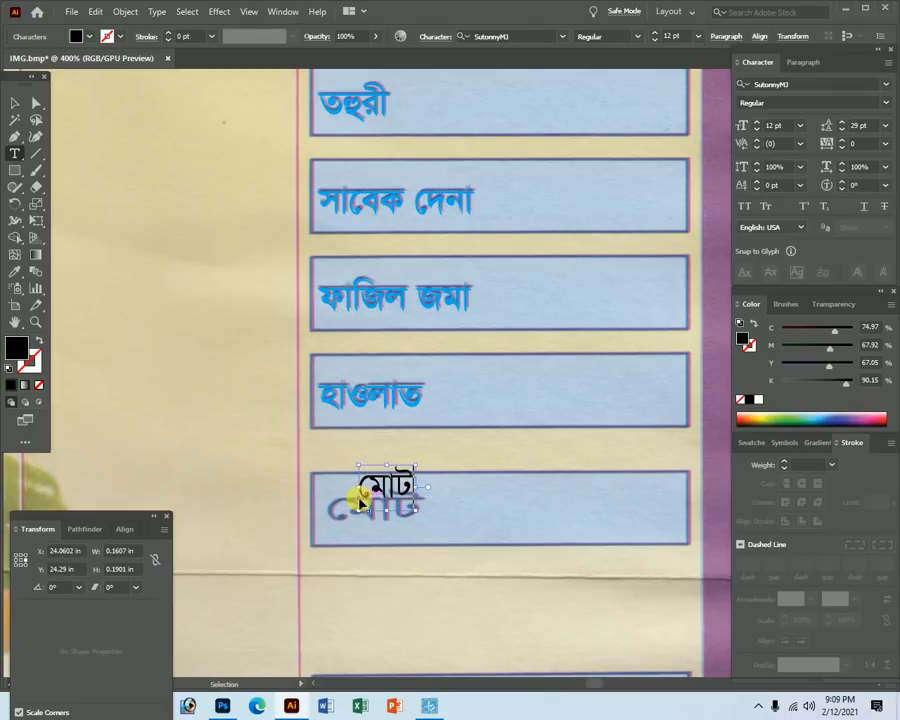
pyautogui.keyDown('ctrl'); pyautogui.click(388, 482); pyautogui.keyUp('ctrl')
pyautogui.click(884, 103)
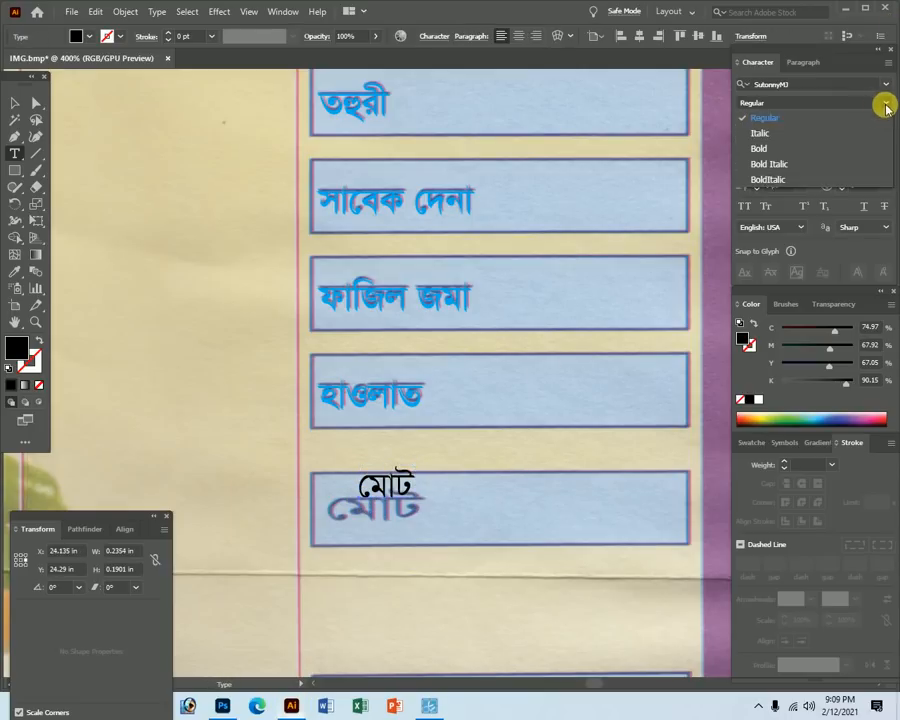
pyautogui.click(785, 149)
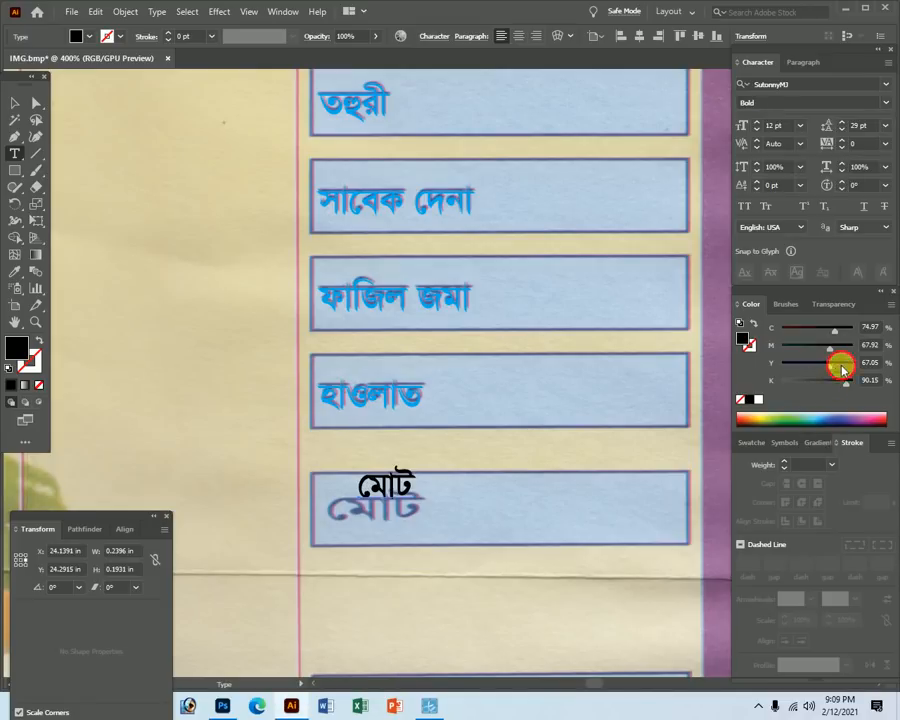
pyautogui.moveTo(845, 384); pyautogui.dragTo(778, 384)
pyautogui.moveTo(829, 348); pyautogui.dragTo(773, 330)
# Move the red মোট onto the scanned মোট box and stretch it to the word's width.
pyautogui.hotkey('ctrl', 'space')
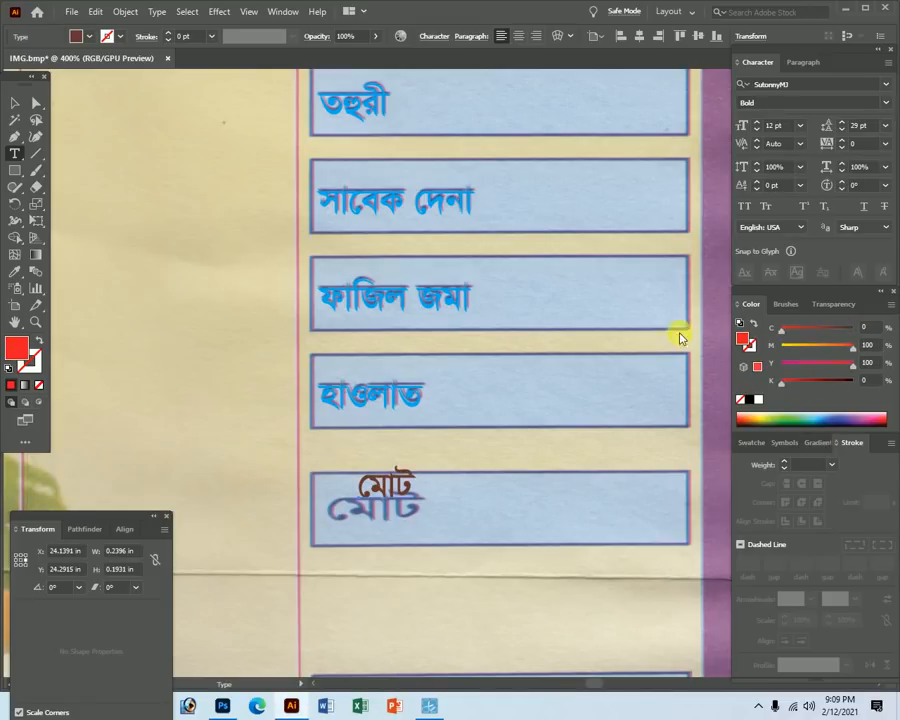
pyautogui.moveTo(367, 480); pyautogui.dragTo(552, 523)
pyautogui.moveTo(408, 486); pyautogui.dragTo(355, 530)
pyautogui.moveTo(399, 582); pyautogui.dragTo(474, 575)
pyautogui.hotkey('ctrl', 'alt', 'space')
pyautogui.keyDown('ctrl'); pyautogui.keyDown('alt'); pyautogui.click(402, 458); pyautogui.keyUp('alt'); pyautogui.keyUp('ctrl')
pyautogui.keyDown('ctrl'); pyautogui.keyDown('alt'); pyautogui.click(434, 386); pyautogui.keyUp('alt'); pyautogui.keyUp('ctrl')
pyautogui.keyDown('ctrl'); pyautogui.keyDown('alt'); pyautogui.click(432, 322); pyautogui.keyUp('alt'); pyautogui.keyUp('ctrl')
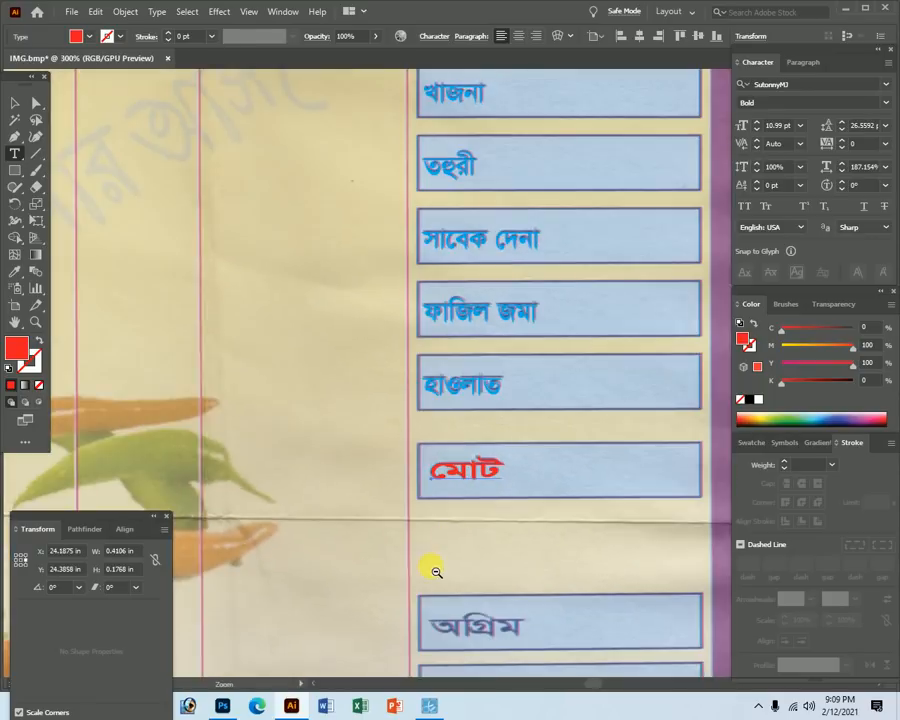
# Copy the red মোট over অগ্রিম, paste in the text অগ্রিম, and align it with the scan.
pyautogui.keyDown('ctrl'); pyautogui.keyDown('alt'); pyautogui.click(438, 567); pyautogui.keyUp('alt'); pyautogui.keyUp('ctrl')
pyautogui.click(474, 513)
pyautogui.moveTo(466, 307); pyautogui.dragTo(468, 417)
pyautogui.keyDown('ctrl'); pyautogui.click(523, 453); pyautogui.keyUp('ctrl')
pyautogui.keyDown('ctrl'); pyautogui.click(458, 414); pyautogui.keyUp('ctrl')
pyautogui.doubleClick(304, 240)
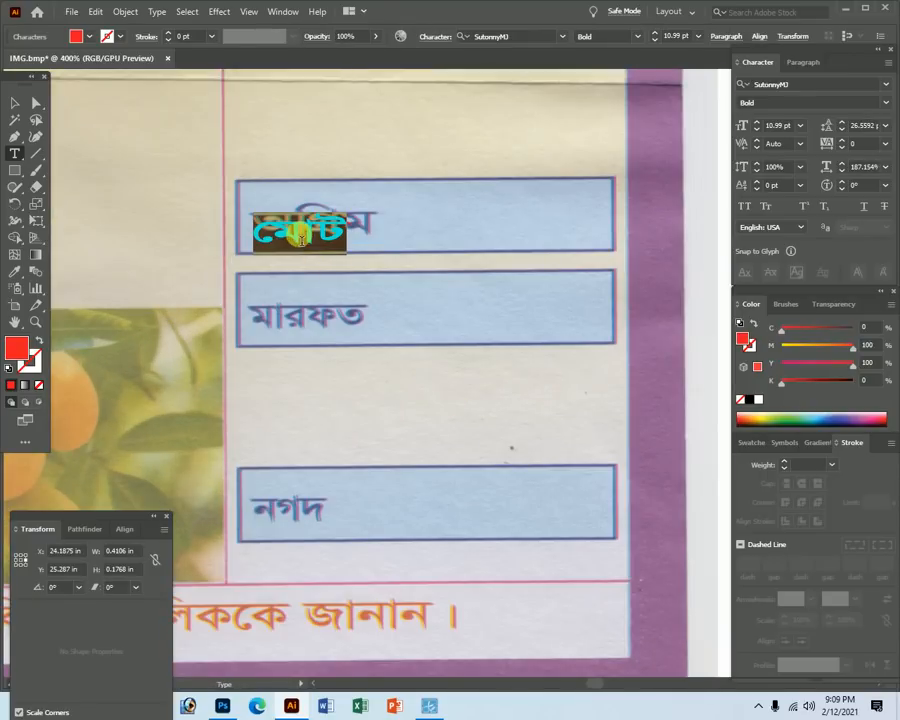
pyautogui.write('অগ্রিম')
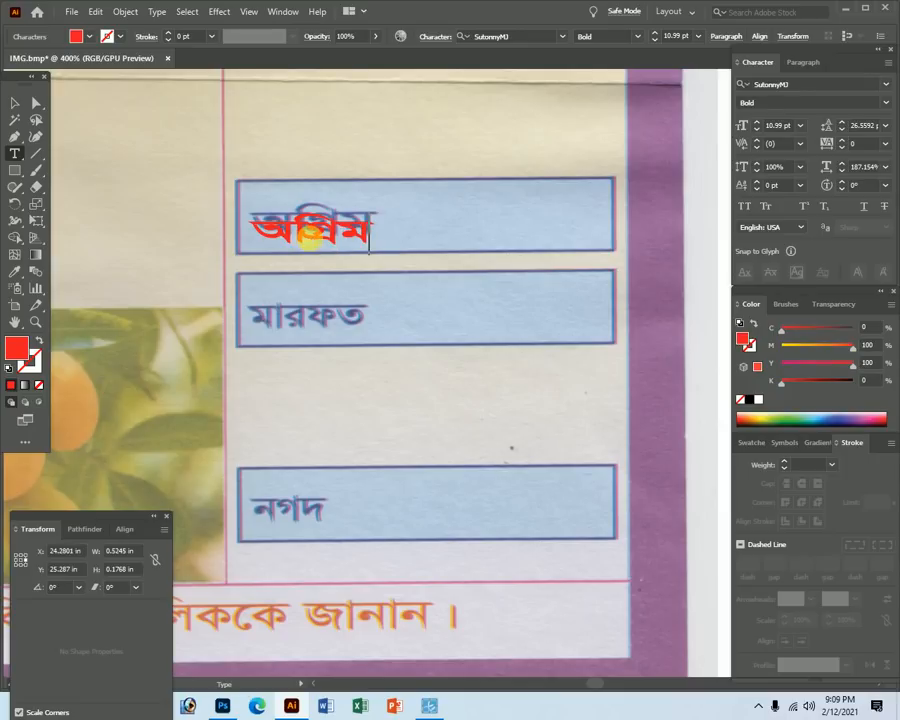
pyautogui.moveTo(282, 210); pyautogui.dragTo(450, 431)
pyautogui.moveTo(233, 262)
pyautogui.mouseDown()
pyautogui.moveTo(247, 243)
pyautogui.moveTo(228, 232)
pyautogui.moveTo(230, 240)
pyautogui.mouseUp()
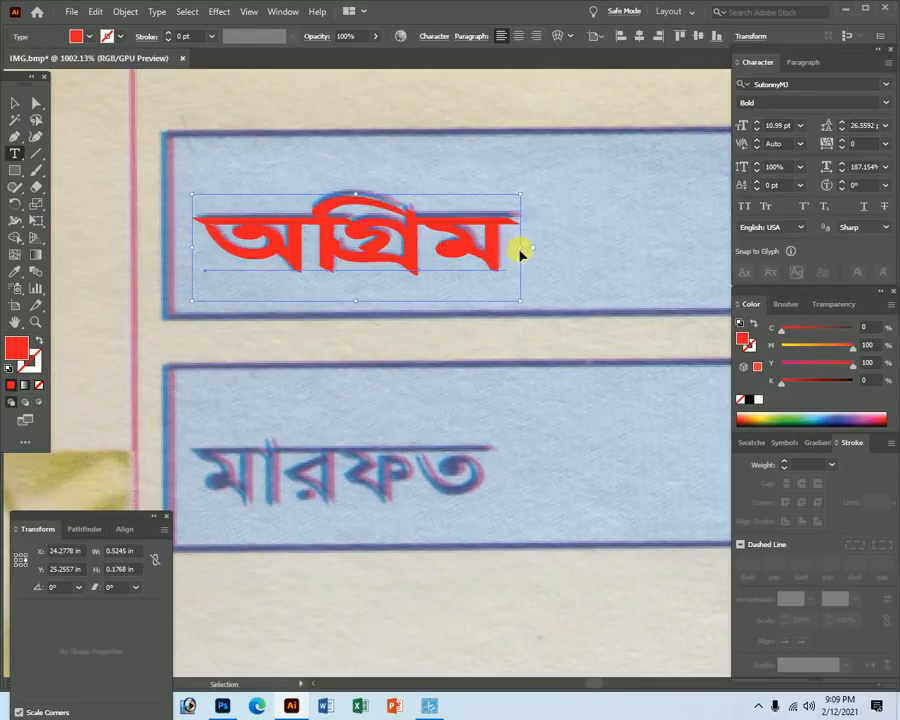
# Copy অগ্রিম onto the second box, retype it as মারফত, and widen it over the scanned word.
pyautogui.hotkey('ctrl', '-')
pyautogui.hotkey('ctrl', '-')
pyautogui.moveTo(357, 295); pyautogui.dragTo(347, 388)
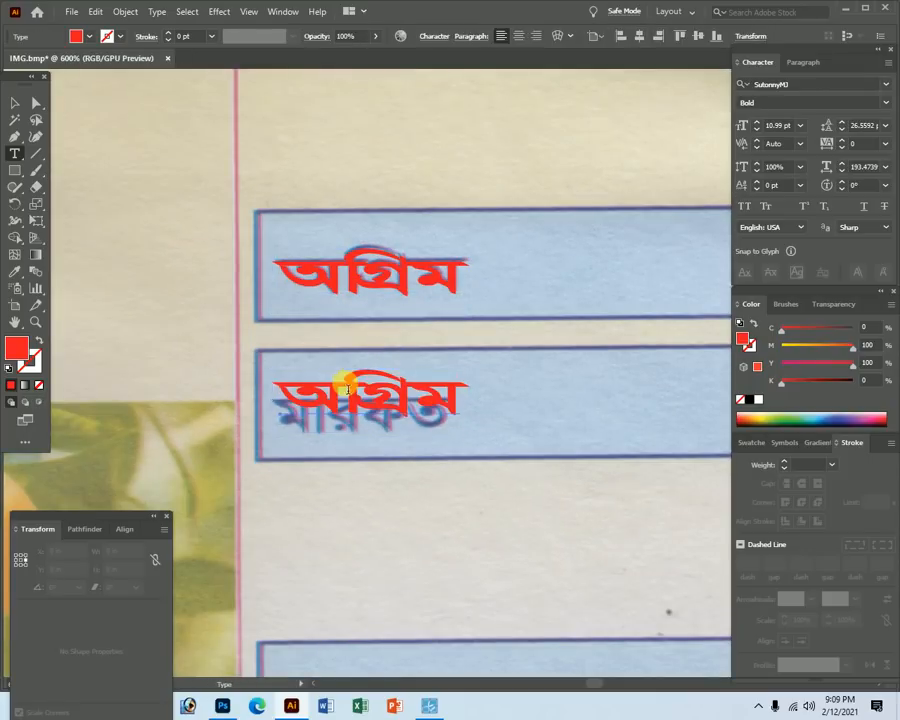
pyautogui.doubleClick(347, 388)
pyautogui.write('মারফ')
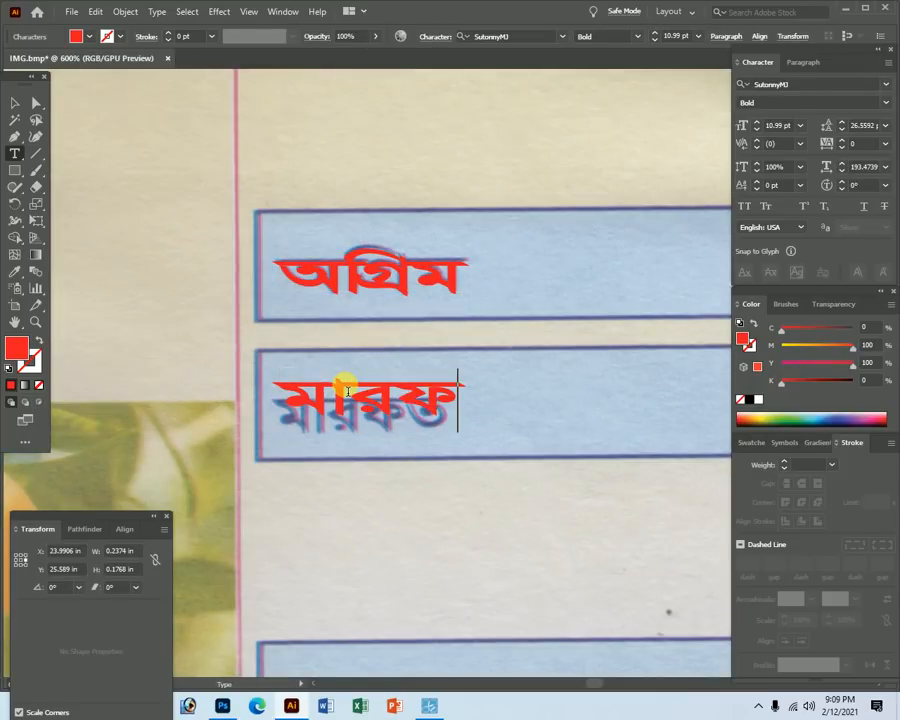
pyautogui.write('ত')
pyautogui.keyDown('ctrl'); pyautogui.click(348, 390); pyautogui.keyUp('ctrl')
pyautogui.hotkey('ctrl', 'shift', 'x')
pyautogui.moveTo(318, 376); pyautogui.dragTo(426, 462)
pyautogui.moveTo(304, 424); pyautogui.dragTo(293, 445)
pyautogui.moveTo(472, 456); pyautogui.dragTo(548, 454)
# Duplicate মারফত down above the নগদ box and retype the copy as নগদ.
pyautogui.keyDown('ctrl'); pyautogui.keyDown('alt'); pyautogui.click(426, 399); pyautogui.keyUp('alt'); pyautogui.keyUp('ctrl')
pyautogui.keyDown('ctrl'); pyautogui.keyDown('alt'); pyautogui.click(426, 399); pyautogui.keyUp('alt'); pyautogui.keyUp('ctrl')
pyautogui.keyDown('ctrl'); pyautogui.keyDown('alt'); pyautogui.click(426, 394); pyautogui.keyUp('alt'); pyautogui.keyUp('ctrl')
pyautogui.keyDown('ctrl'); pyautogui.keyDown('alt'); pyautogui.click(426, 390); pyautogui.keyUp('alt'); pyautogui.keyUp('ctrl')
pyautogui.keyDown('ctrl'); pyautogui.keyDown('alt'); pyautogui.click(426, 389); pyautogui.keyUp('alt'); pyautogui.keyUp('ctrl')
pyautogui.keyDown('ctrl'); pyautogui.click(496, 403); pyautogui.keyUp('ctrl')
pyautogui.moveTo(494, 392); pyautogui.dragTo(700, 490)
pyautogui.moveTo(444, 305); pyautogui.dragTo(442, 466)
pyautogui.doubleClick(441, 468)
pyautogui.write('নগদ')
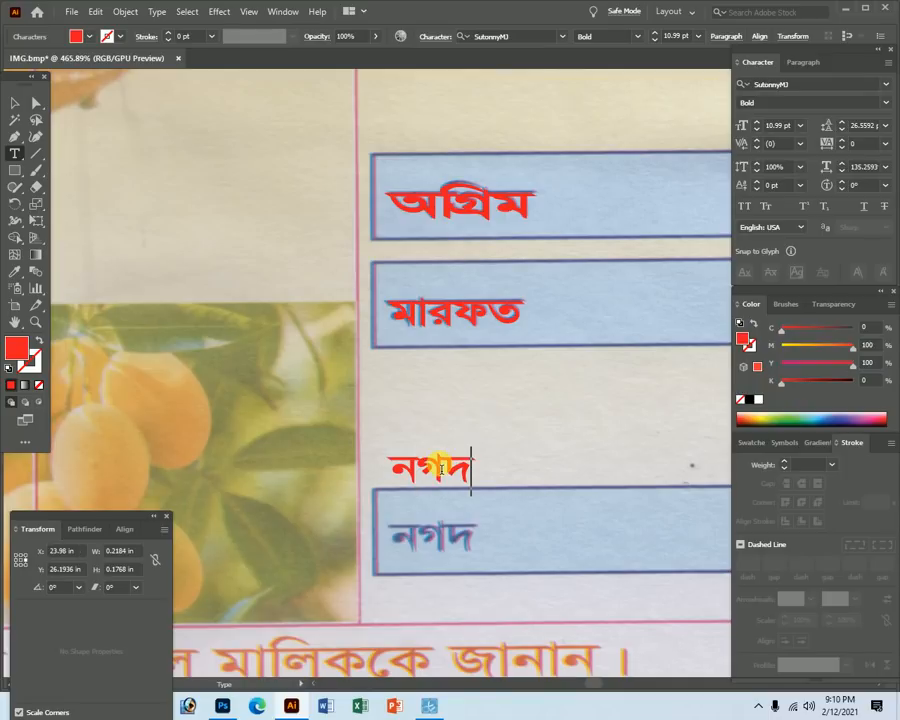
pyautogui.press('Escape')
pyautogui.keyDown('ctrl'); pyautogui.click(441, 468); pyautogui.keyUp('ctrl')
# Place the red নগদ exactly on the scanned word and widen it to match.
pyautogui.moveTo(482, 491); pyautogui.dragTo(590, 539)
pyautogui.moveTo(425, 454); pyautogui.dragTo(626, 644)
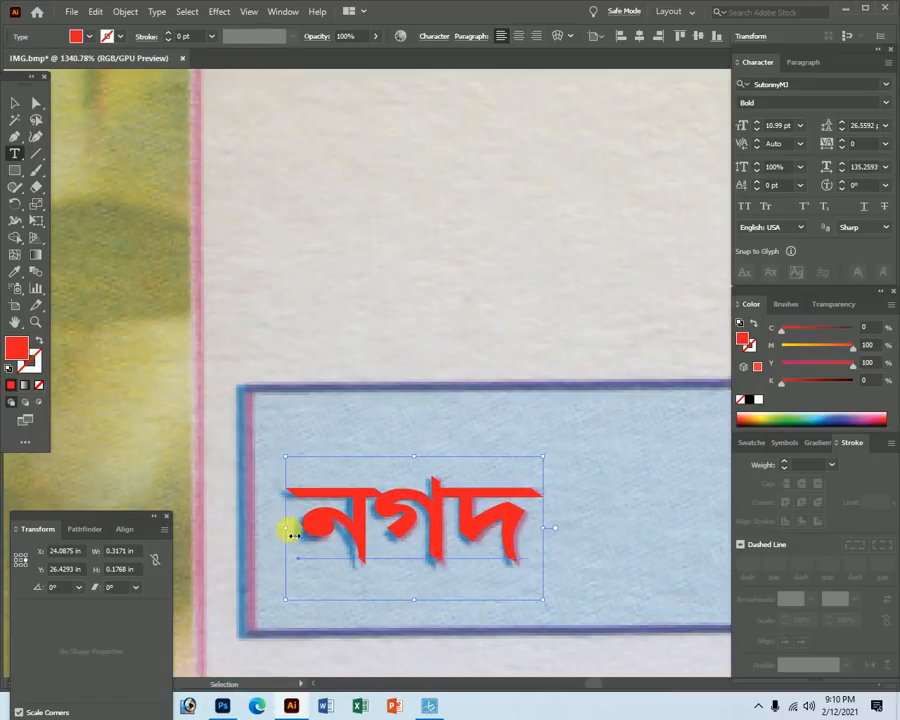
pyautogui.moveTo(329, 526); pyautogui.dragTo(323, 529)
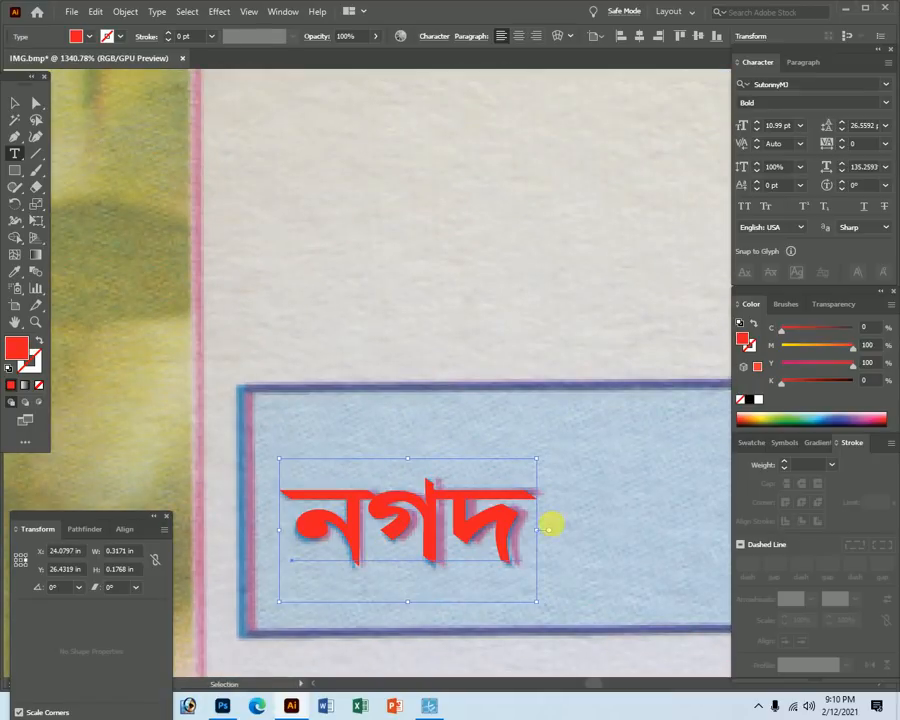
pyautogui.moveTo(540, 530); pyautogui.dragTo(548, 530)
pyautogui.keyDown('ctrl'); pyautogui.keyDown('alt'); pyautogui.click(416, 466); pyautogui.keyUp('alt'); pyautogui.keyUp('ctrl')
pyautogui.keyDown('ctrl'); pyautogui.keyDown('alt'); pyautogui.click(450, 376); pyautogui.keyUp('alt'); pyautogui.keyUp('ctrl')
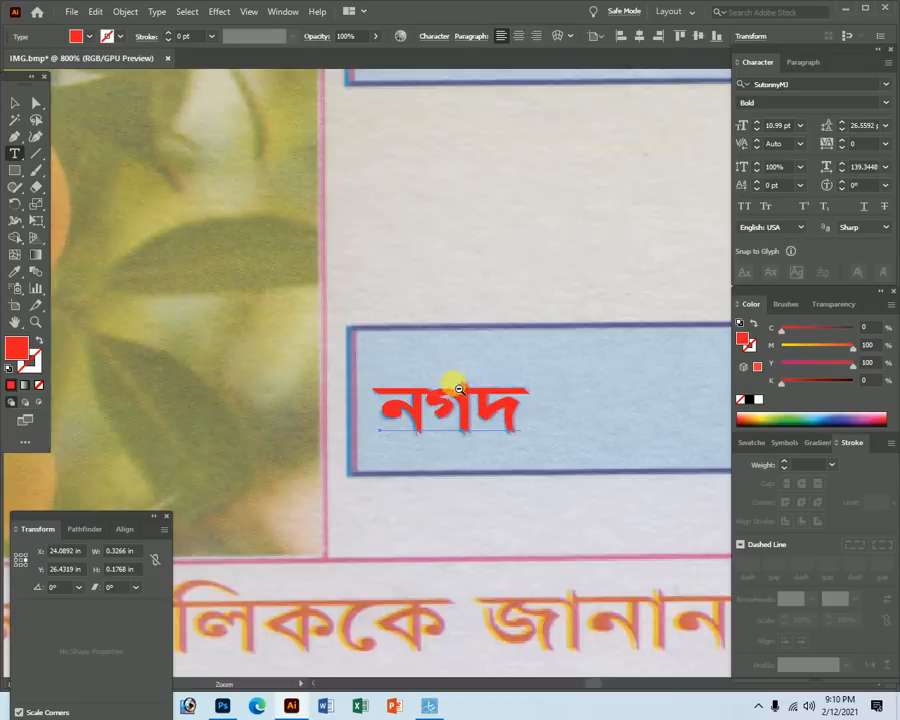
pyautogui.keyDown('ctrl'); pyautogui.keyDown('alt'); pyautogui.click(458, 383); pyautogui.keyUp('alt'); pyautogui.keyUp('ctrl')
pyautogui.keyDown('ctrl'); pyautogui.keyDown('alt'); pyautogui.click(474, 382); pyautogui.keyUp('alt'); pyautogui.keyUp('ctrl')
pyautogui.keyDown('ctrl'); pyautogui.keyDown('alt'); pyautogui.click(474, 382); pyautogui.keyUp('alt'); pyautogui.keyUp('ctrl')
pyautogui.keyDown('ctrl'); pyautogui.keyDown('alt'); pyautogui.click(466, 376); pyautogui.keyUp('alt'); pyautogui.keyUp('ctrl')
pyautogui.keyDown('ctrl'); pyautogui.keyDown('alt'); pyautogui.click(466, 376); pyautogui.keyUp('alt'); pyautogui.keyUp('ctrl')
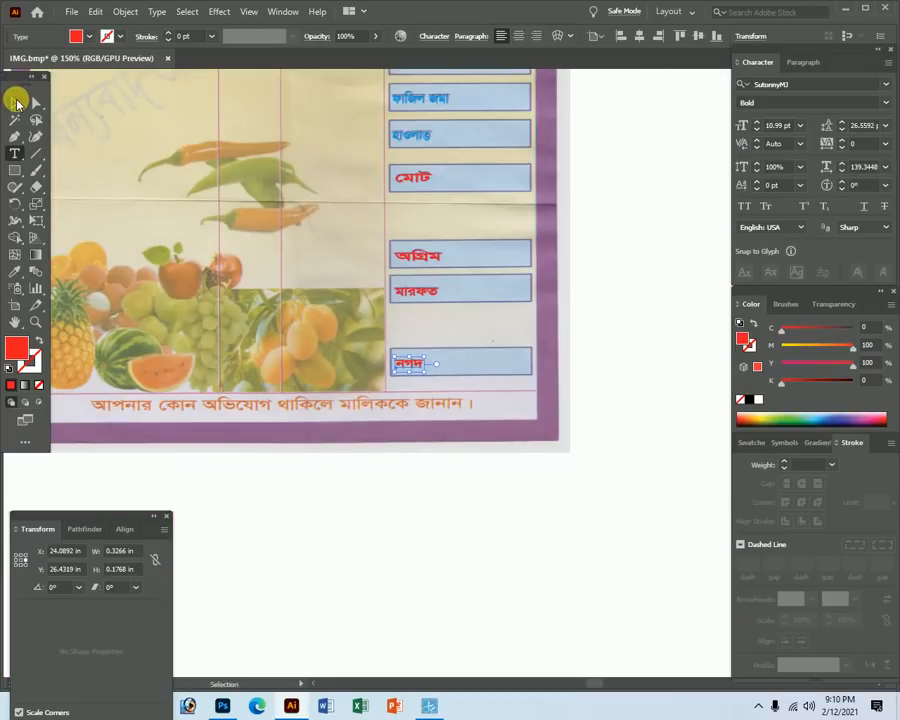
# With panels hidden, copy নগদ to the footer and retype it as the complaint-notice sentence.
pyautogui.press('Tab')
pyautogui.click(260, 490)
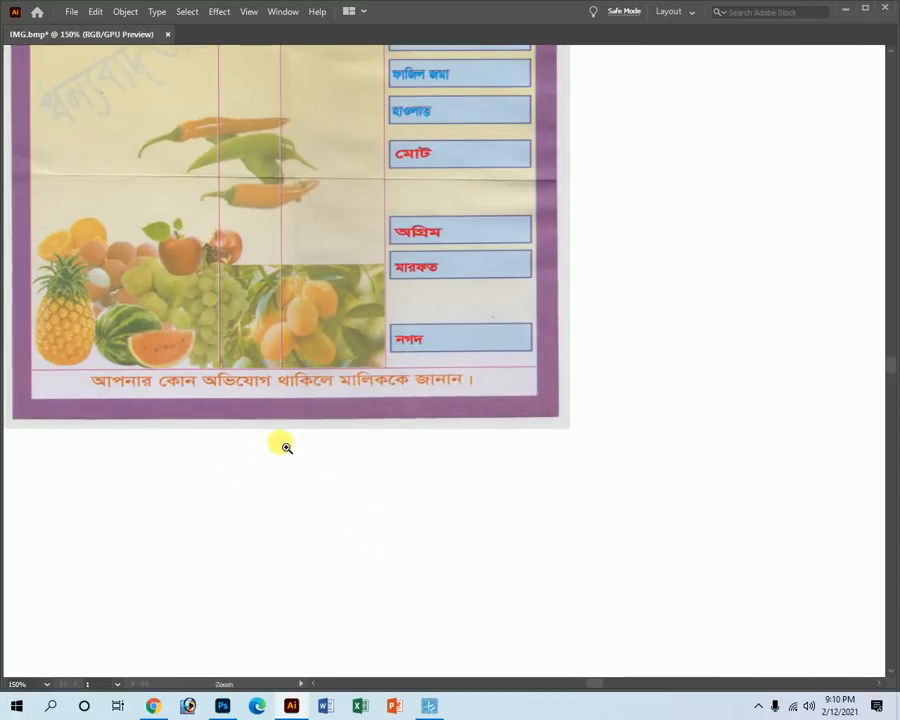
pyautogui.moveTo(428, 348); pyautogui.dragTo(128, 398)
pyautogui.scroll(5, 108, 380)
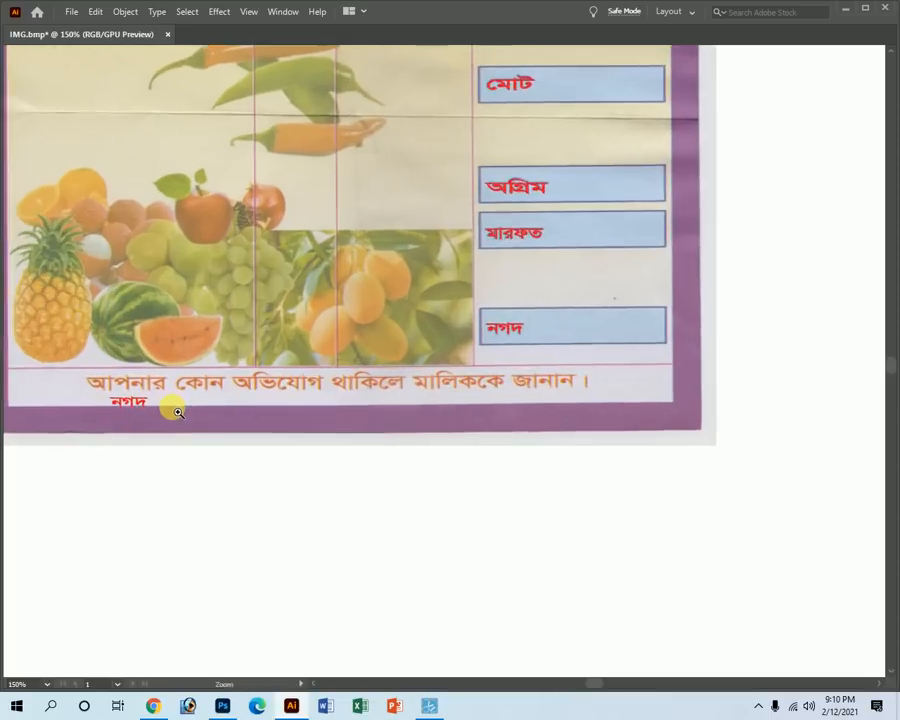
pyautogui.doubleClick(166, 428)
pyautogui.hotkey('ctrl', 'a')
pyautogui.write('আপনার কো')
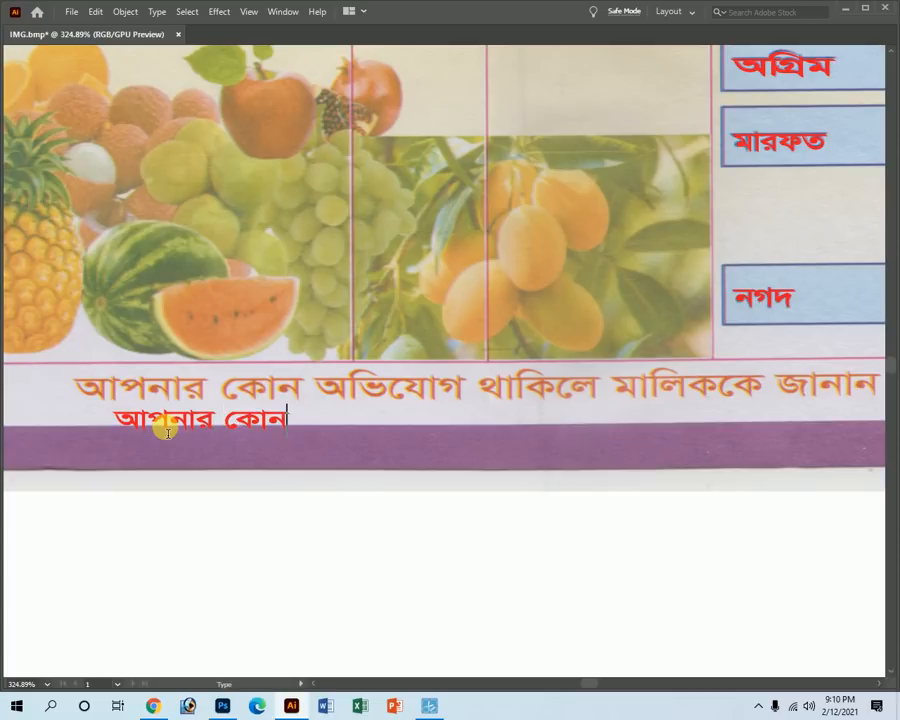
pyautogui.write('ন অিভে')
pyautogui.write('যোগ থাি')
pyautogui.write('কে')
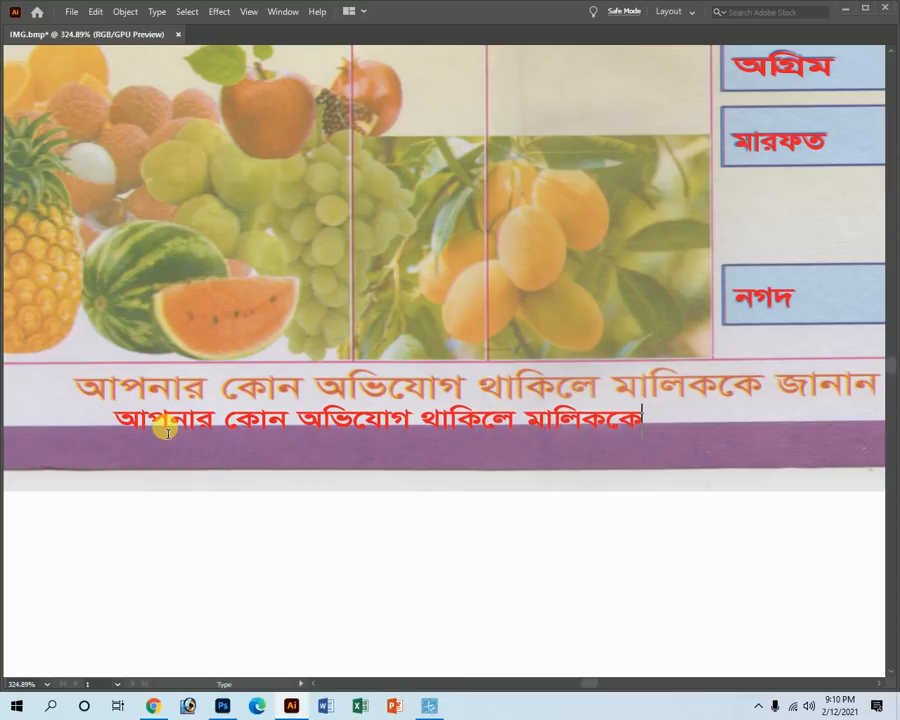
pyautogui.write('ন')
pyautogui.press('Escape')
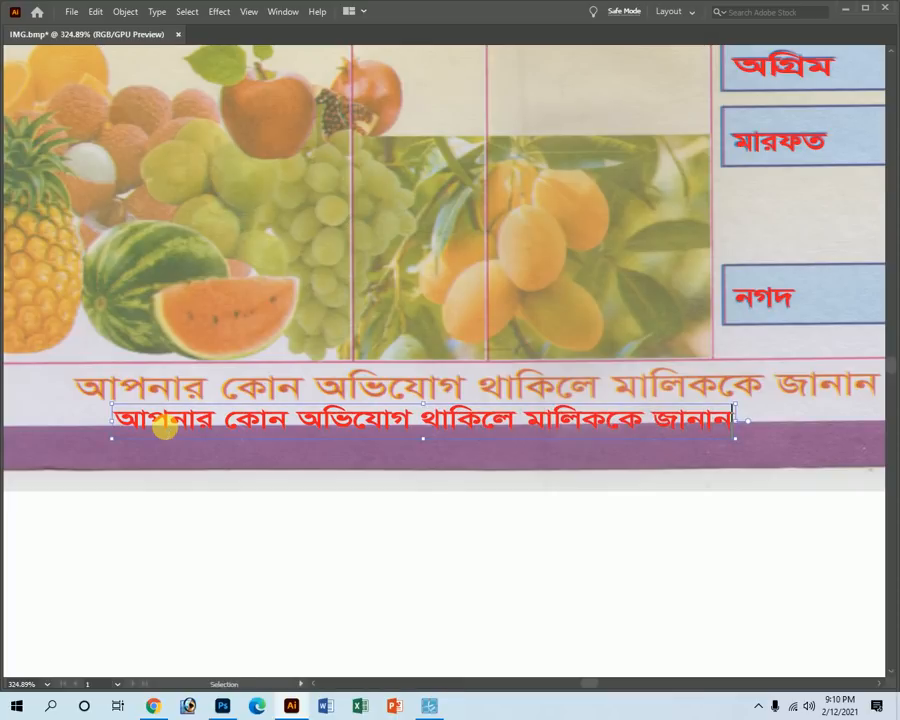
pyautogui.hotkey('ctrl', '-')
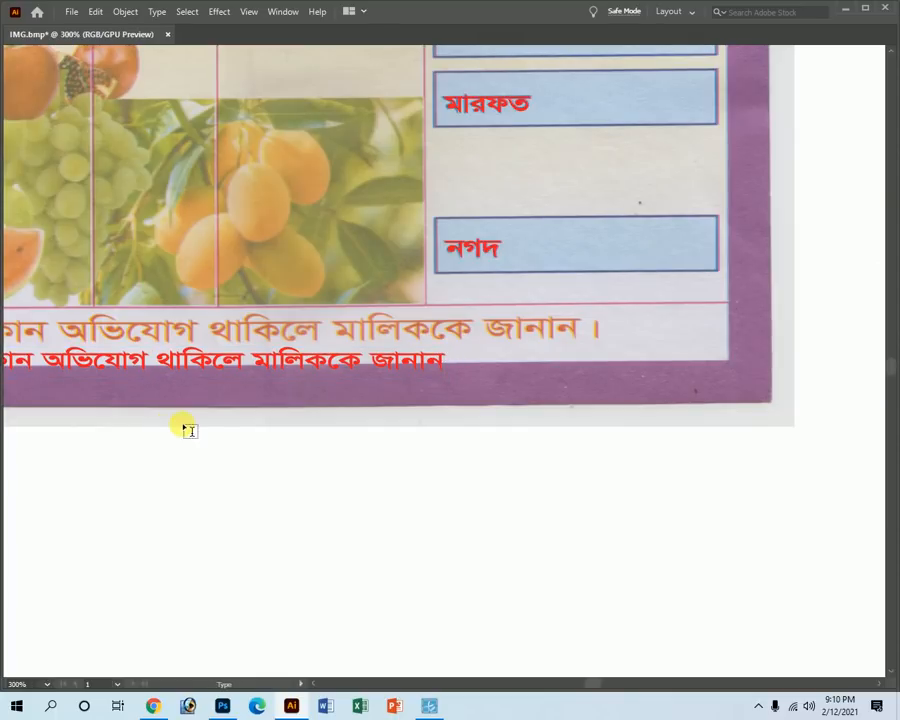
pyautogui.hotkey('ctrl', 'space')
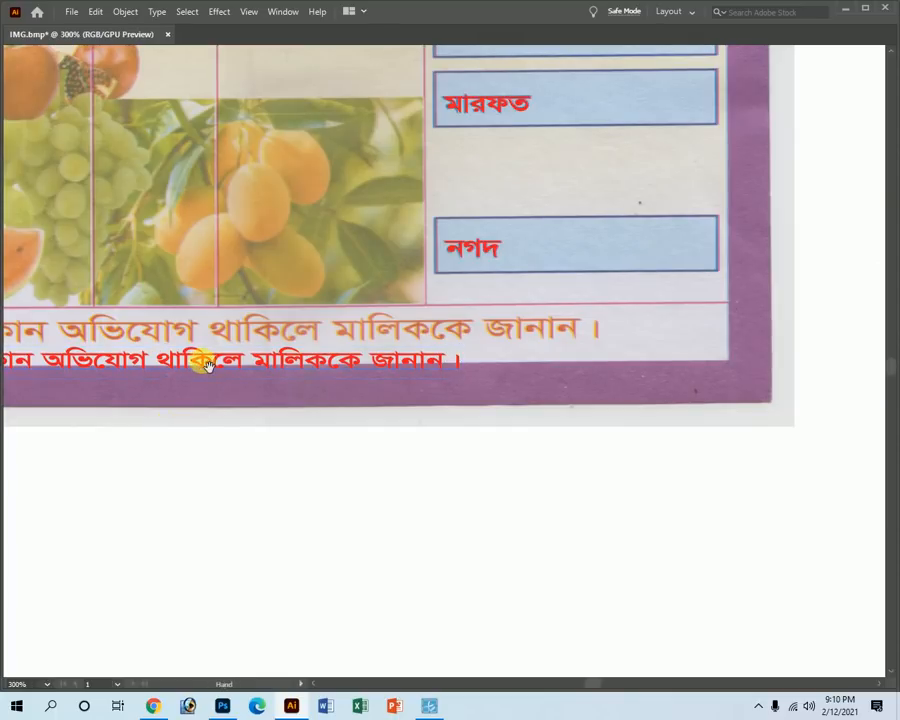
# Stretch the red footer to the scanned line's width and nudge it onto the scanned text.
pyautogui.moveTo(183, 364); pyautogui.dragTo(405, 393)
pyautogui.moveTo(124, 400); pyautogui.dragTo(294, 424)
pyautogui.hotkey('ctrl', 'space')
pyautogui.moveTo(93, 374); pyautogui.dragTo(168, 305)
pyautogui.hotkey('ctrl', 'alt', 'space')
pyautogui.keyDown('ctrl'); pyautogui.keyDown('alt'); pyautogui.click(718, 378); pyautogui.keyUp('alt'); pyautogui.keyUp('ctrl')
pyautogui.keyDown('ctrl'); pyautogui.keyDown('alt'); pyautogui.click(718, 378); pyautogui.keyUp('alt'); pyautogui.keyUp('ctrl')
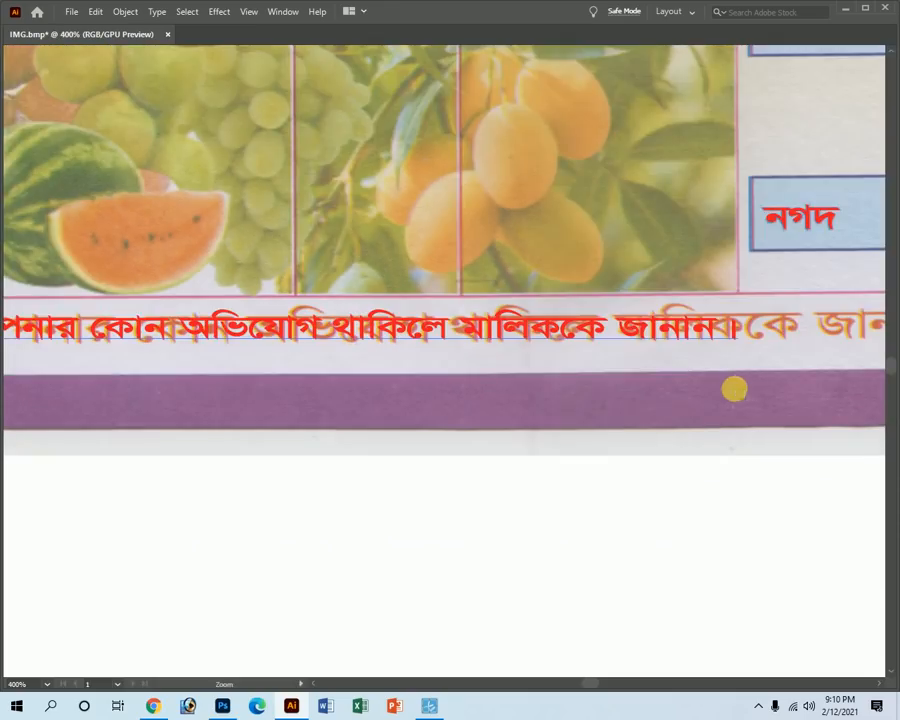
pyautogui.keyDown('ctrl'); pyautogui.keyDown('alt'); pyautogui.click(717, 354); pyautogui.keyUp('alt'); pyautogui.keyUp('ctrl')
pyautogui.moveTo(470, 345); pyautogui.dragTo(634, 325)
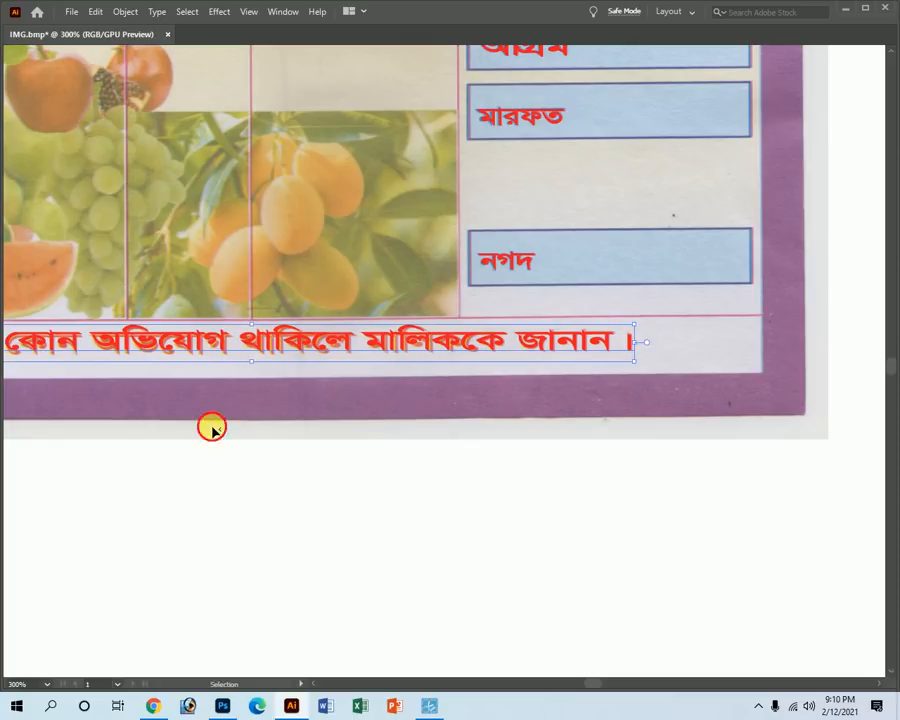
pyautogui.moveTo(173, 348); pyautogui.dragTo(173, 348)
pyautogui.scroll(5, 173, 348)
pyautogui.moveTo(215, 268); pyautogui.dragTo(216, 272)
# Deselect the footer and review the page, toggling panels and panning to the right edge.
pyautogui.press('z')
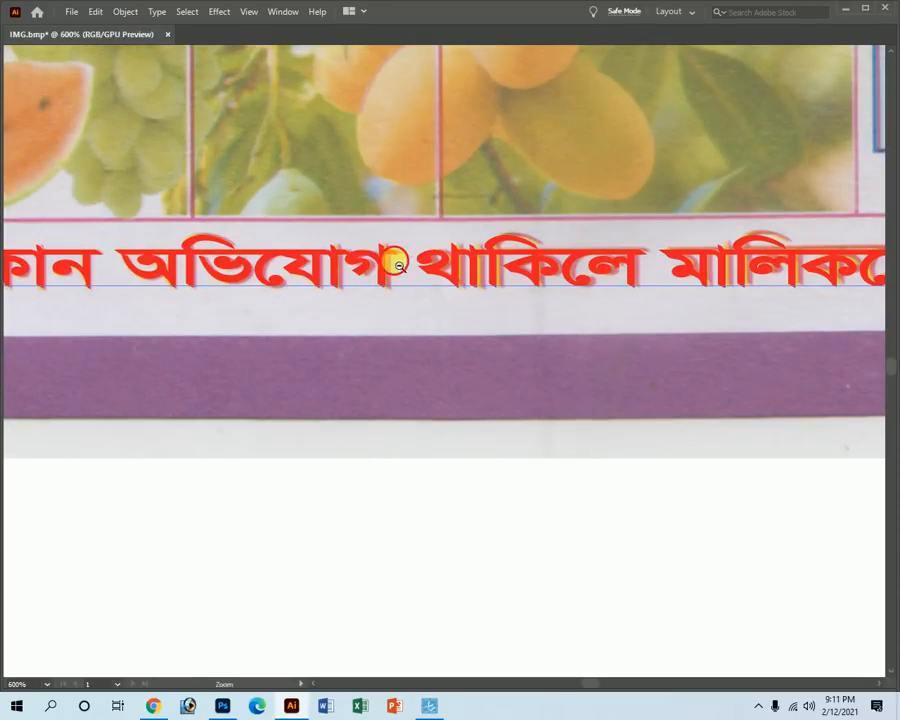
pyautogui.keyDown('alt'); pyautogui.click(398, 268); pyautogui.keyUp('alt')
pyautogui.keyDown('alt'); pyautogui.click(392, 272); pyautogui.keyUp('alt')
pyautogui.press('v')
pyautogui.click(370, 493)
pyautogui.press('t')
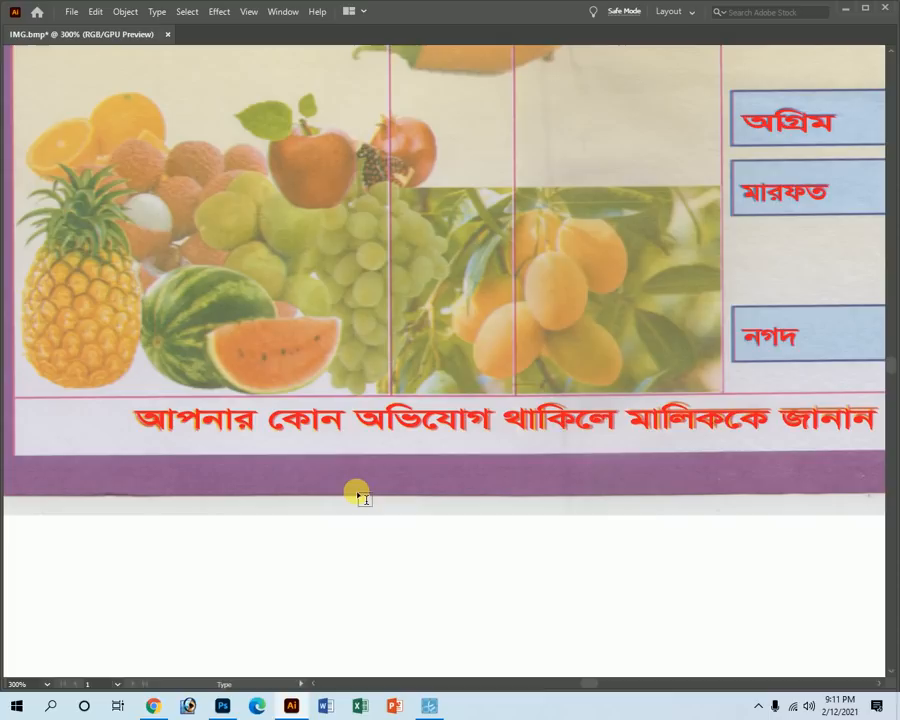
pyautogui.press('z')
pyautogui.press('Tab')
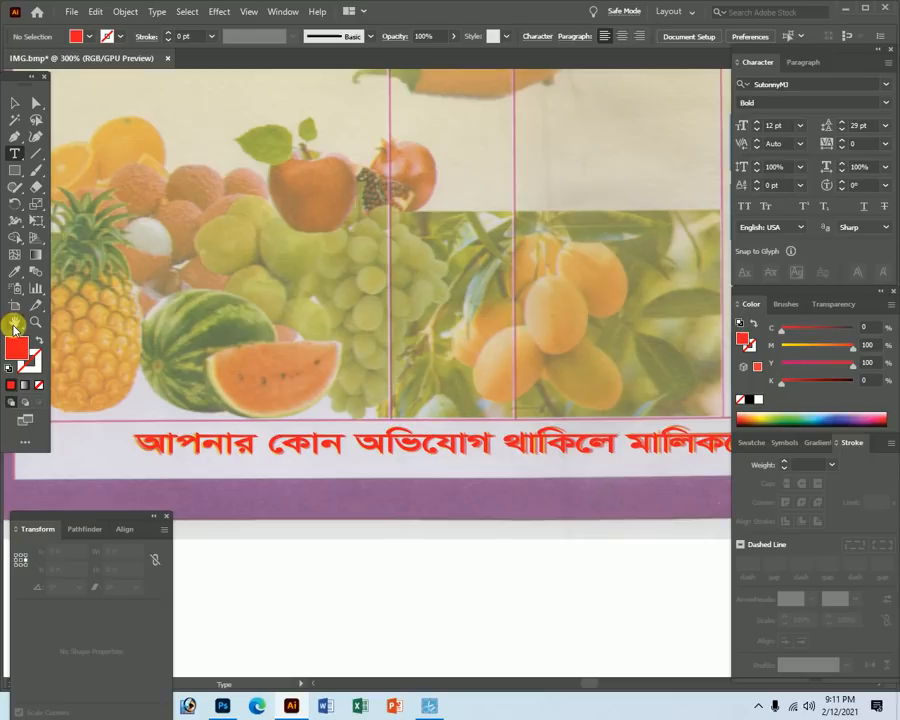
pyautogui.click(14, 322)
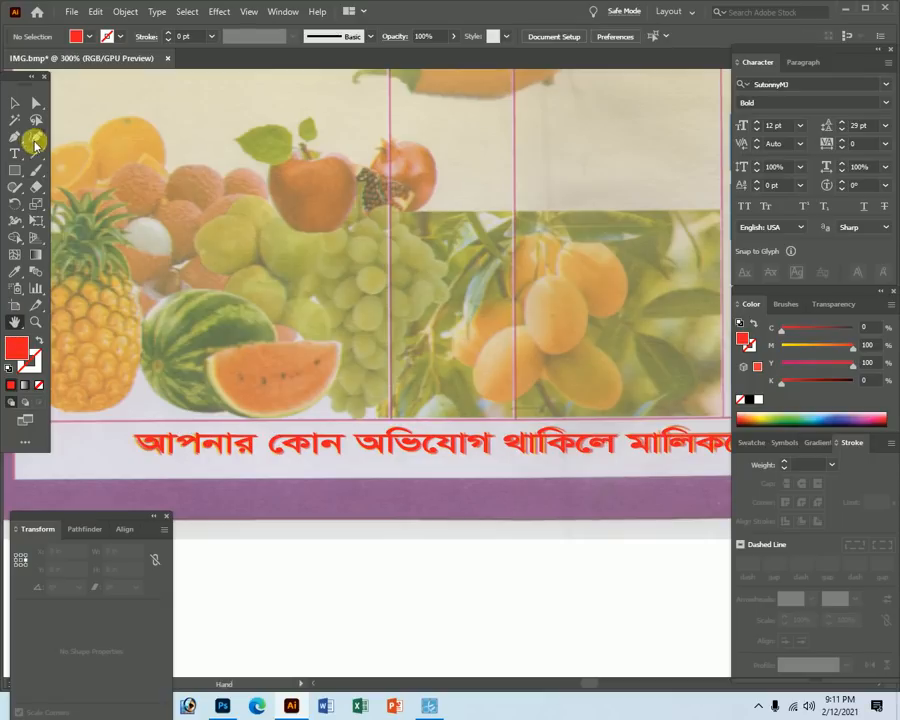
pyautogui.click(13, 147)
pyautogui.press('Tab')
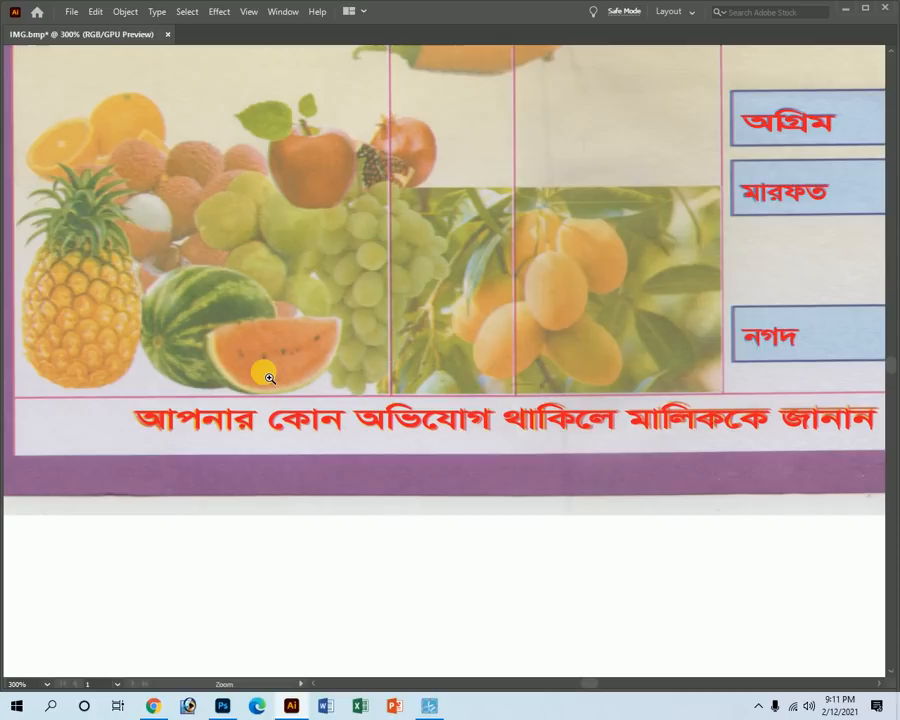
pyautogui.moveTo(372, 420); pyautogui.dragTo(316, 428)
pyautogui.moveTo(408, 443); pyautogui.dragTo(328, 418)
pyautogui.moveTo(244, 426); pyautogui.dragTo(274, 438)
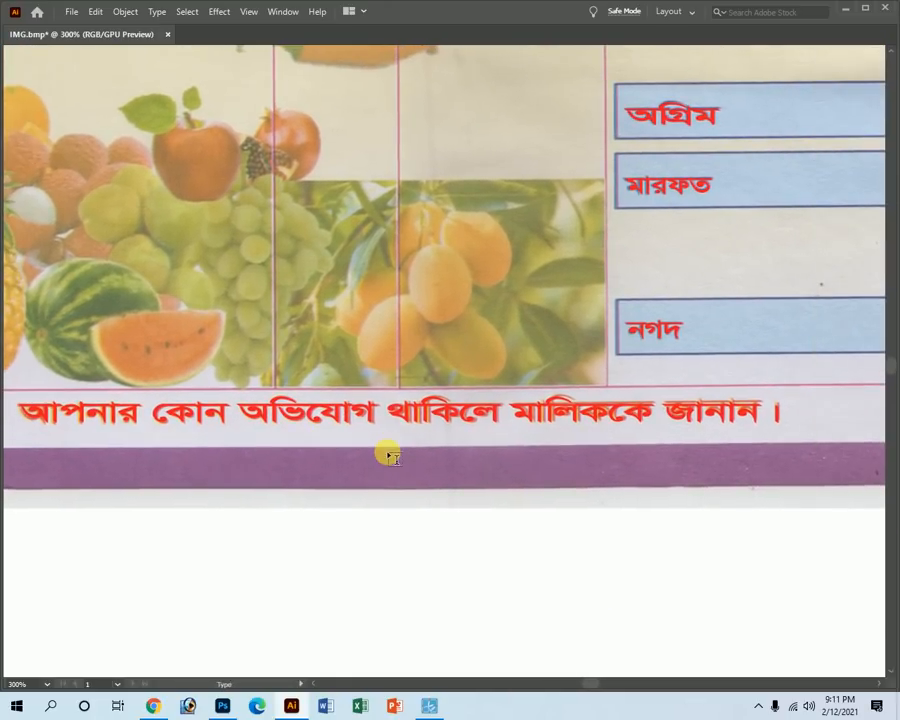
pyautogui.keyDown('alt'); pyautogui.click(458, 246); pyautogui.keyUp('alt')
pyautogui.keyDown('alt'); pyautogui.click(460, 254); pyautogui.keyUp('alt')
# Duplicate the red ইয়া রাহমানু heading and retype the copy as ইয়া আল্লাহু.
pyautogui.keyDown('alt'); pyautogui.click(464, 282); pyautogui.keyUp('alt')
pyautogui.keyDown('alt'); pyautogui.click(466, 284); pyautogui.keyUp('alt')
pyautogui.keyDown('alt'); pyautogui.click(470, 288); pyautogui.keyUp('alt')
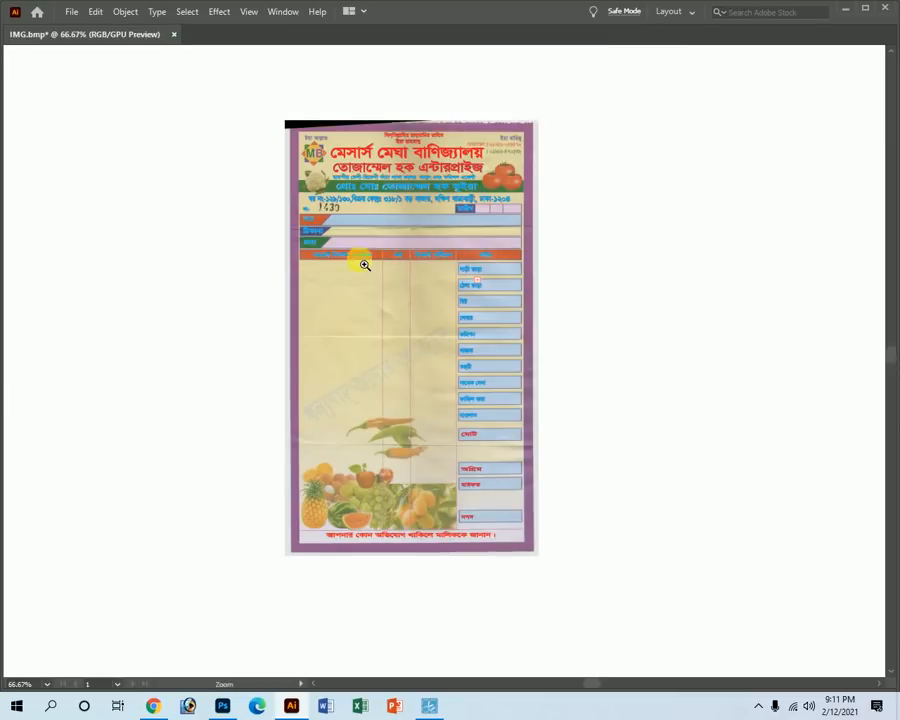
pyautogui.moveTo(364, 135); pyautogui.dragTo(536, 263)
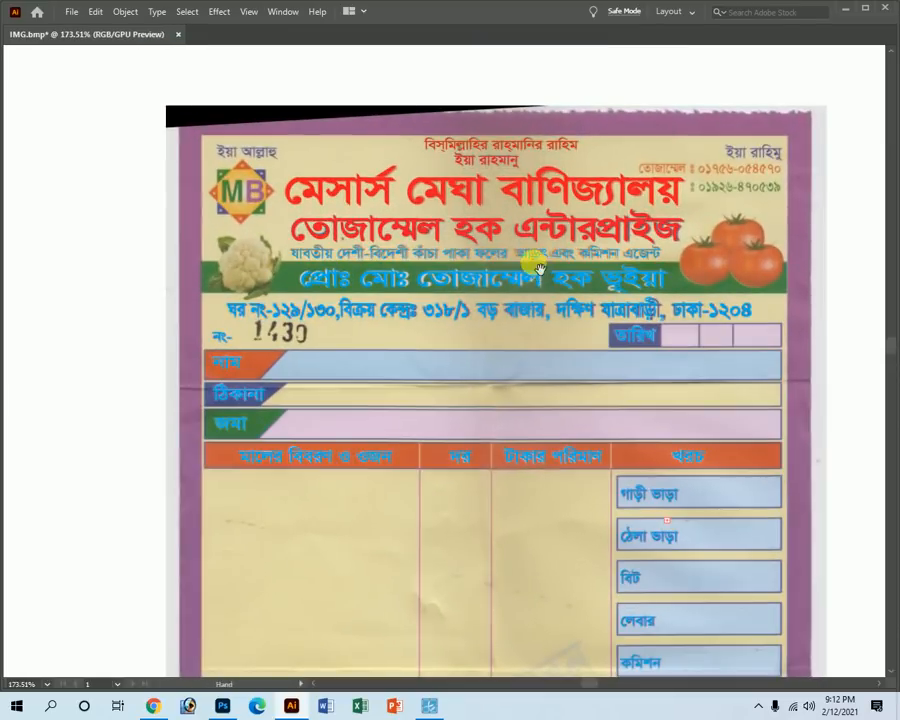
pyautogui.moveTo(222, 127); pyautogui.dragTo(388, 254)
pyautogui.press('Tab')
pyautogui.press('Tab')
pyautogui.moveTo(793, 203); pyautogui.dragTo(397, 190)
pyautogui.doubleClick(400, 183)
pyautogui.doubleClick(405, 180)
pyautogui.write('ইয়া আল্ল')
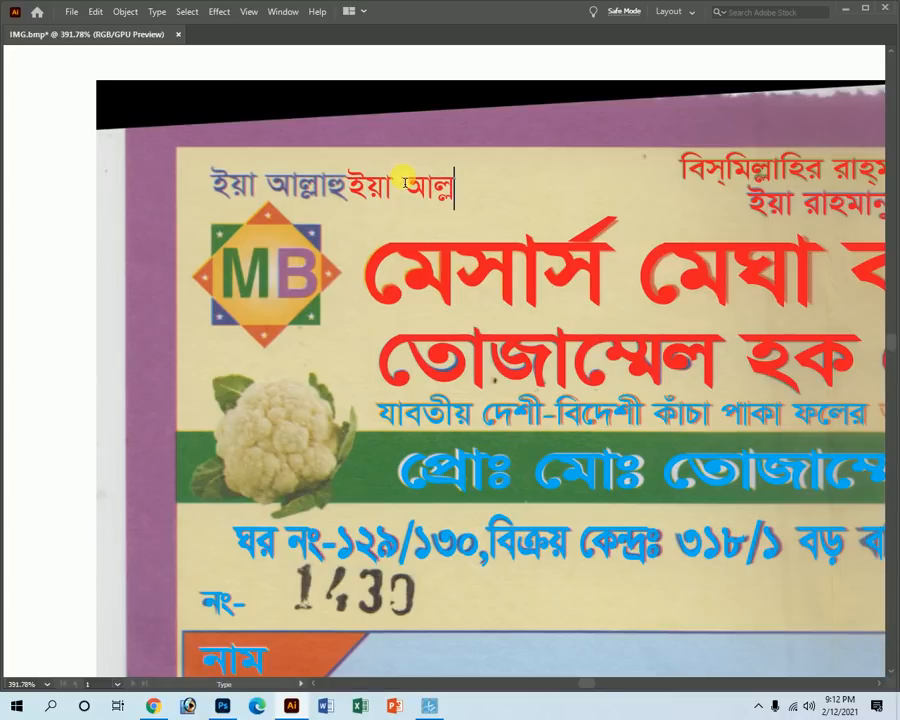
pyautogui.write('াহয')
pyautogui.press('BackSpace')
pyautogui.press('BackSpace')
pyautogui.write('হয')
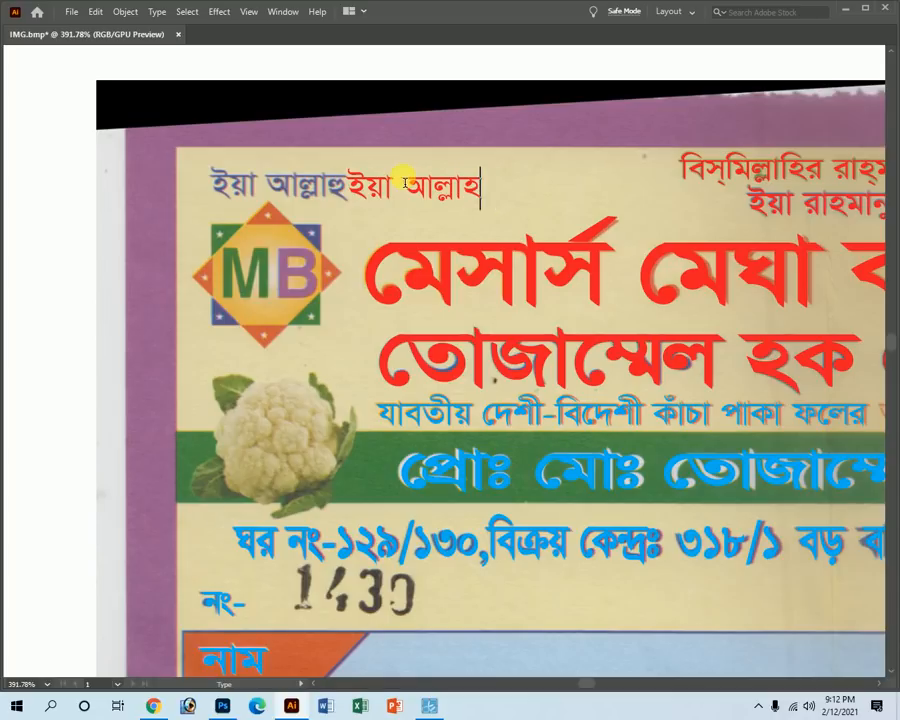
pyautogui.press('Escape')
# Move the red ইয়া আল্লাহু over the scanned top-left heading.
pyautogui.moveTo(404, 180); pyautogui.dragTo(231, 207)
pyautogui.scroll(5, 242, 187)
pyautogui.press('z')
pyautogui.keyDown('alt'); pyautogui.click(617, 236); pyautogui.keyUp('alt')
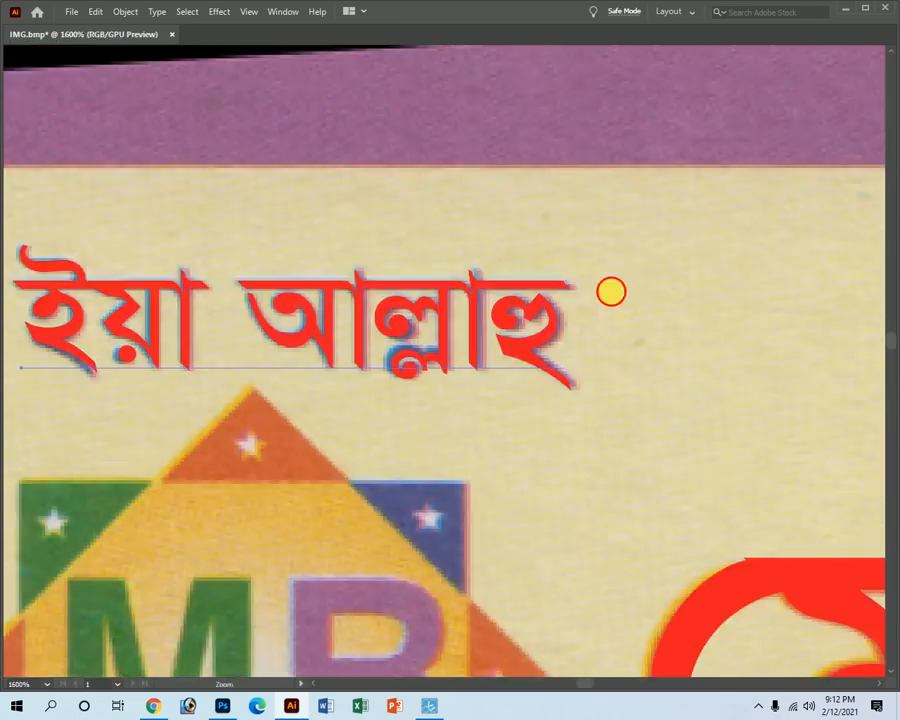
pyautogui.keyDown('alt'); pyautogui.click(614, 340); pyautogui.keyUp('alt')
pyautogui.keyDown('alt'); pyautogui.click(612, 420); pyautogui.keyUp('alt')
pyautogui.keyDown('alt'); pyautogui.click(590, 385); pyautogui.keyUp('alt')
pyautogui.keyDown('alt'); pyautogui.click(592, 375); pyautogui.keyUp('alt')
pyautogui.keyDown('alt'); pyautogui.click(592, 351); pyautogui.keyUp('alt')
pyautogui.keyDown('alt'); pyautogui.click(595, 354); pyautogui.keyUp('alt')
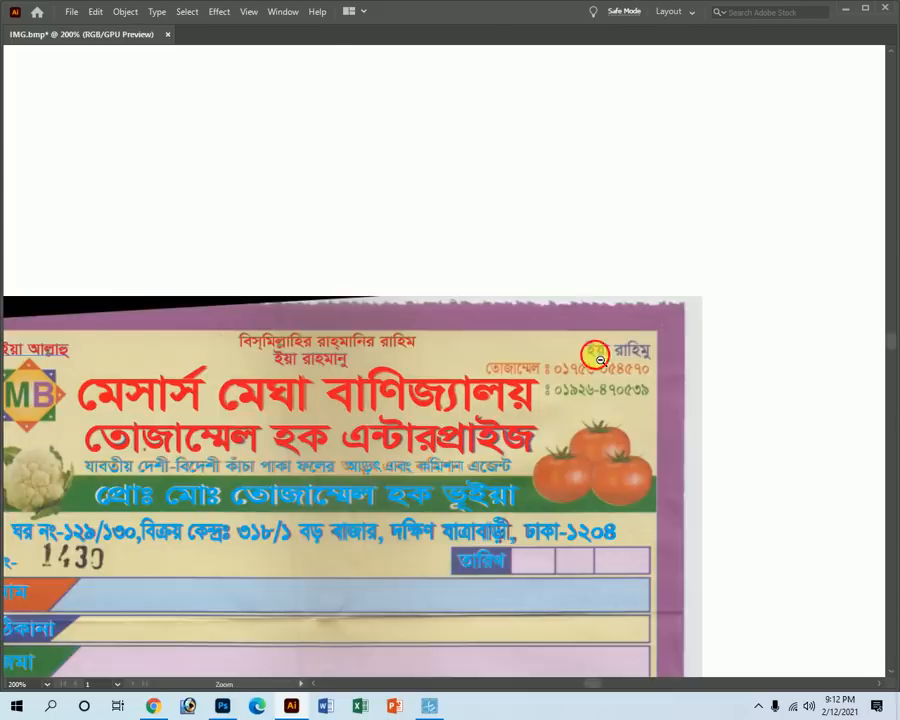
# Copy the red heading to the top right, retype it as ইয়া রাহিমু, and place it over the scan.
pyautogui.keyDown('alt'); pyautogui.click(600, 358); pyautogui.keyUp('alt')
pyautogui.press('v')
pyautogui.moveTo(30, 356); pyautogui.dragTo(860, 590)
pyautogui.press('z')
pyautogui.press('t')
pyautogui.moveTo(466, 301); pyautogui.dragTo(840, 426)
pyautogui.press('BackSpace')
pyautogui.write('রাহিমু')
pyautogui.press('Escape')
pyautogui.moveTo(683, 305)
pyautogui.mouseDown()
pyautogui.moveTo(733, 458)
pyautogui.moveTo(721, 469)
pyautogui.mouseUp()
pyautogui.hotkey('ctrl', '-')
pyautogui.hotkey('ctrl', '-')
pyautogui.hotkey('ctrl', '-')
pyautogui.hotkey('ctrl', '-')
# Duplicate ইয়া রাহিমু upward and type the proprietor's name and two phone number lines.
pyautogui.keyDown('alt'); pyautogui.moveTo(480, 281); pyautogui.dragTo(353, 213); pyautogui.keyUp('alt')
pyautogui.tripleClick(353, 212)
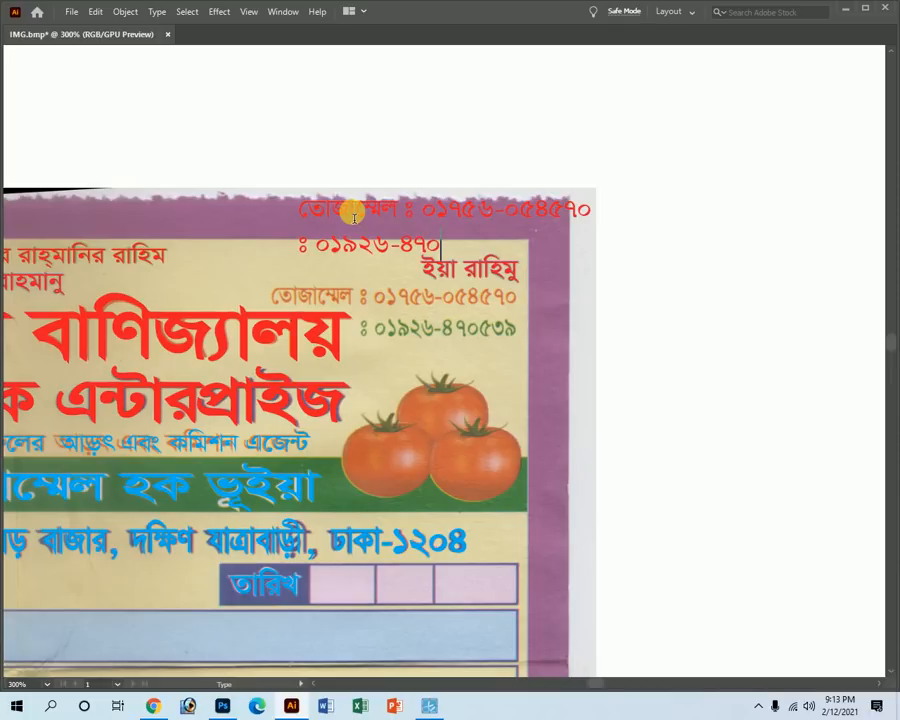
pyautogui.press('Escape')
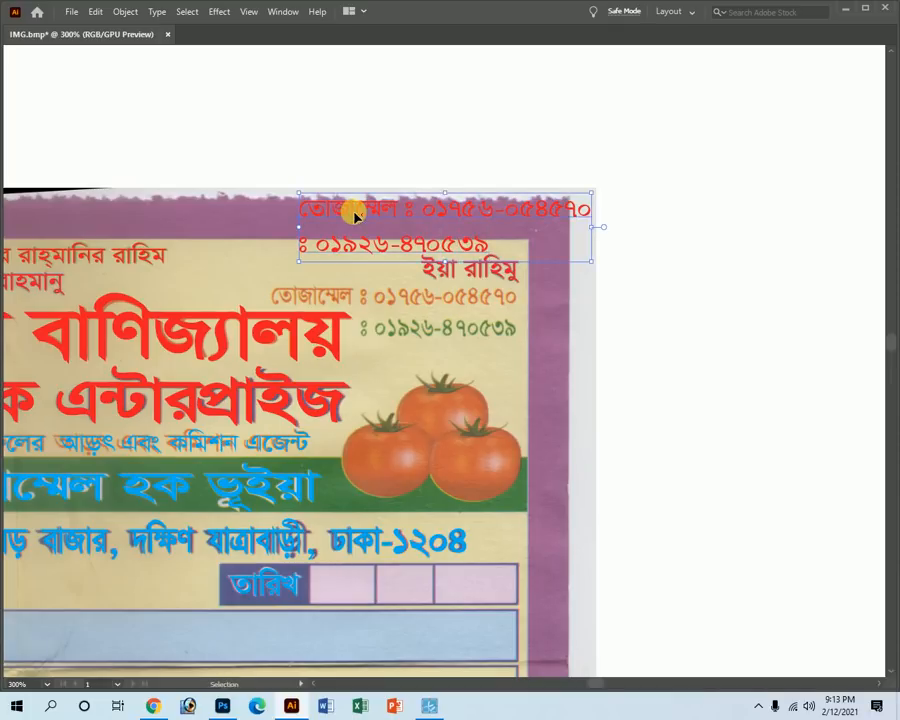
pyautogui.press('Tab')
# Right-align the two red phone-number lines and move them onto the scanned numbers.
pyautogui.click(802, 63)
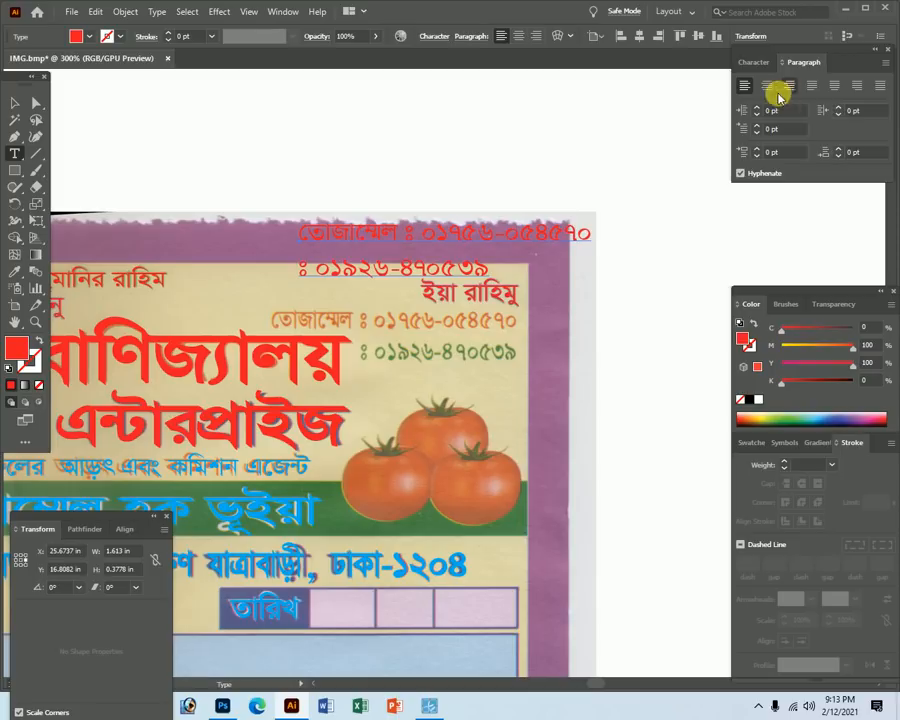
pyautogui.moveTo(438, 233); pyautogui.dragTo(443, 172)
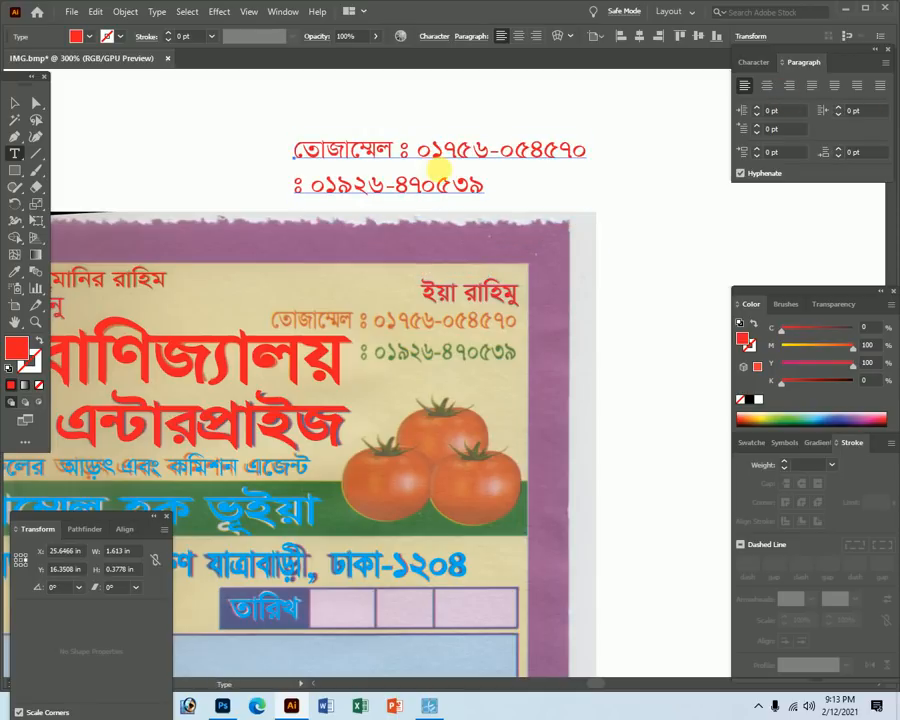
pyautogui.click(789, 85)
pyautogui.click(13, 100)
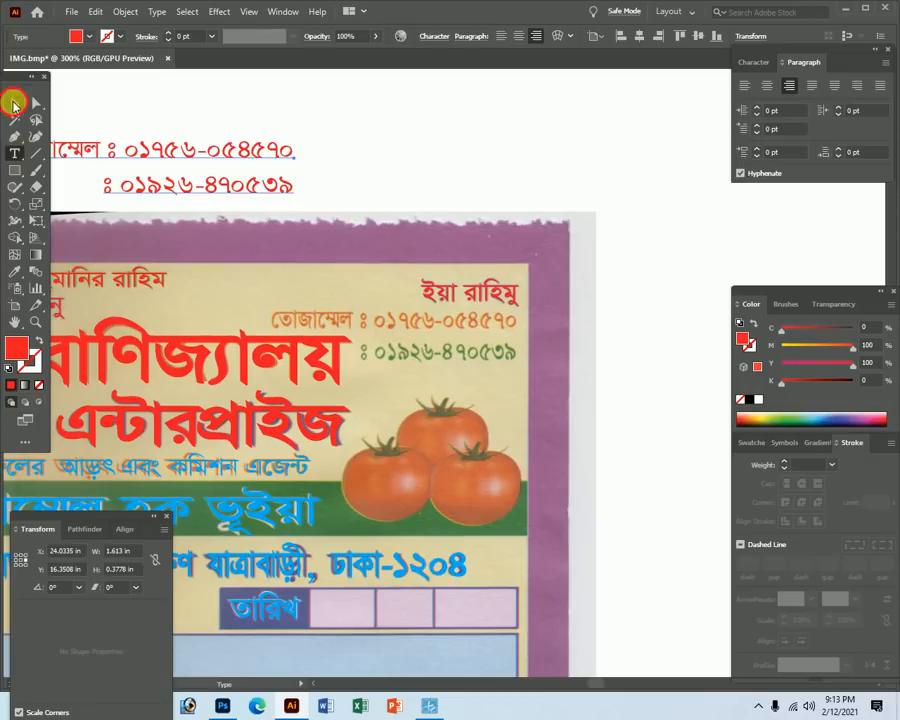
pyautogui.moveTo(250, 160); pyautogui.dragTo(593, 370)
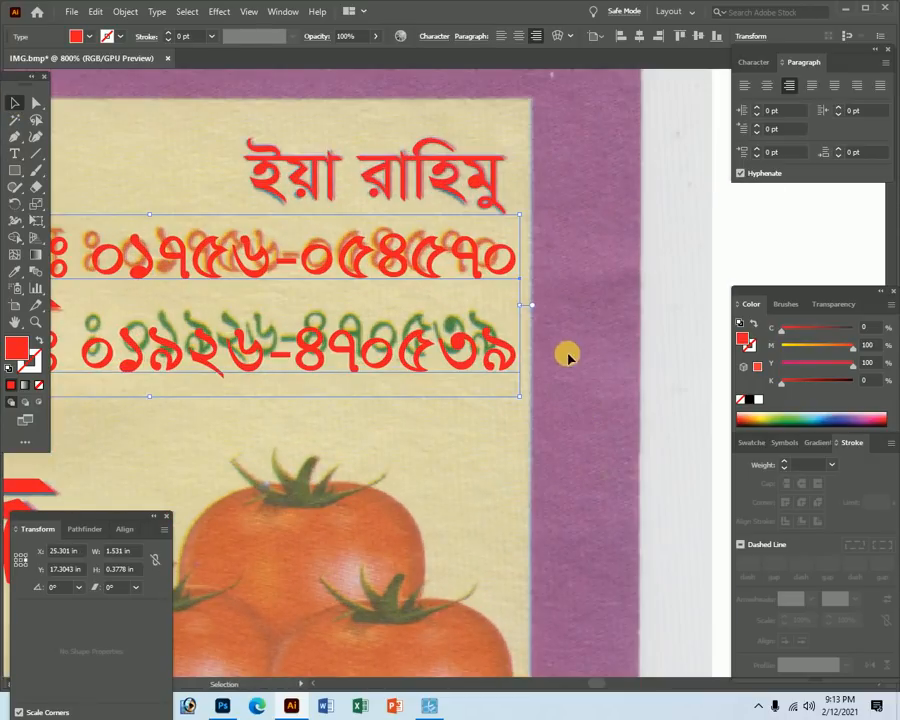
pyautogui.moveTo(493, 276)
pyautogui.mouseDown()
pyautogui.moveTo(476, 271)
pyautogui.moveTo(484, 271)
pyautogui.mouseUp()
# Squeeze the phone text narrower to match the scanned line width.
pyautogui.press('Tab')
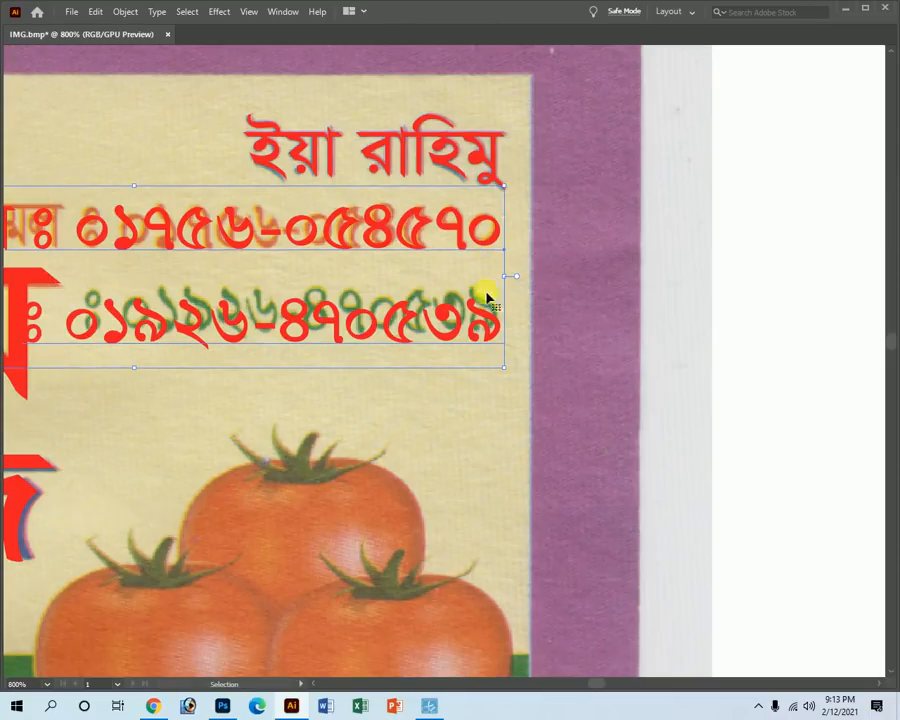
pyautogui.press('space')
pyautogui.moveTo(279, 366); pyautogui.dragTo(538, 367)
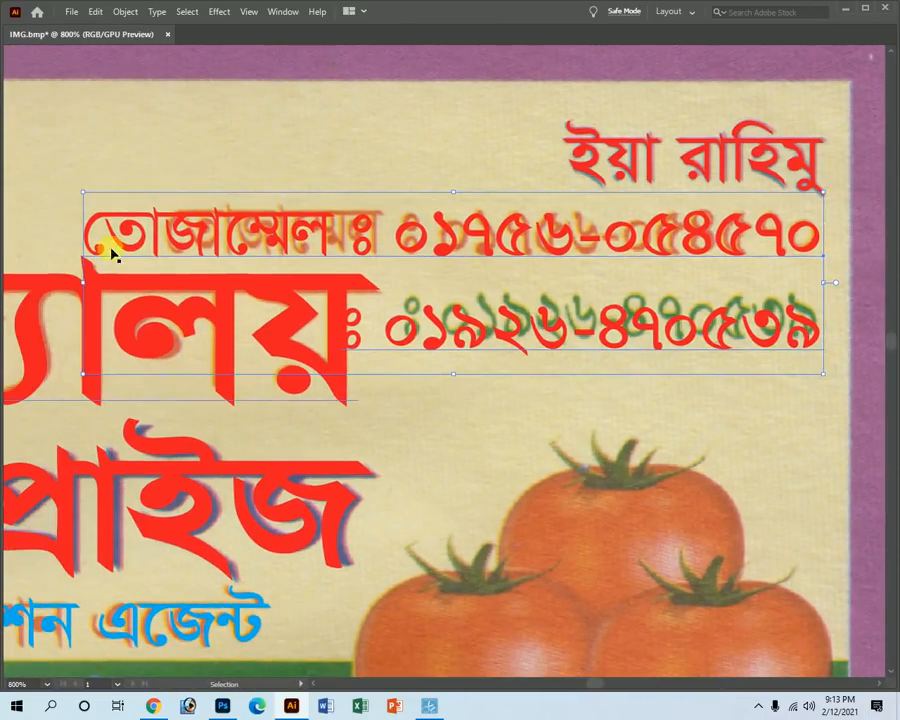
pyautogui.moveTo(86, 286); pyautogui.dragTo(170, 290)
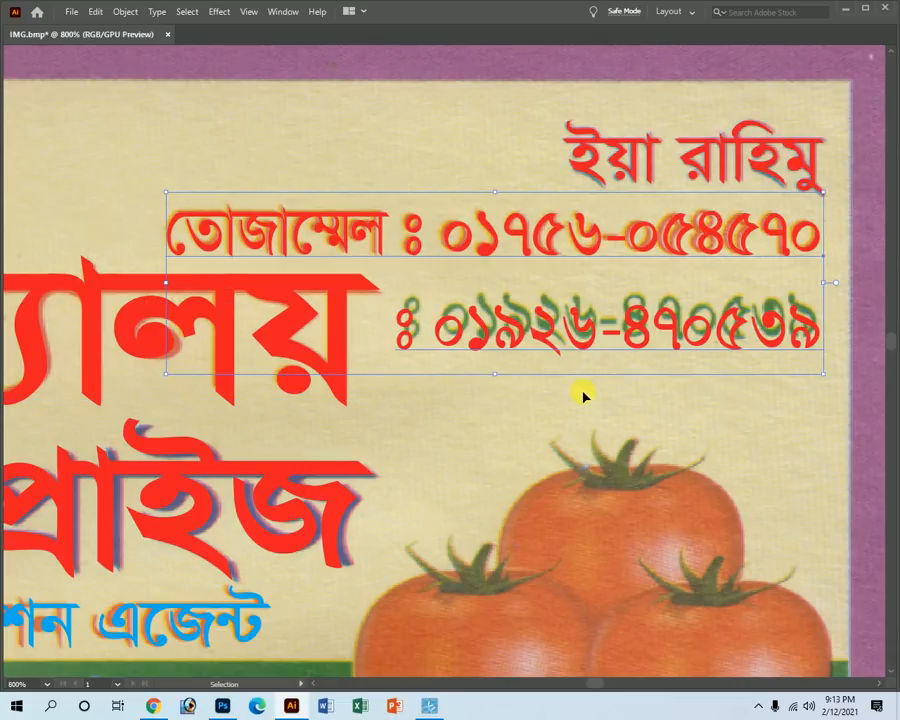
# Lower the leading between the two phone lines by two steps, then deselect and zoom out.
pyautogui.press('Tab')
pyautogui.click(755, 63)
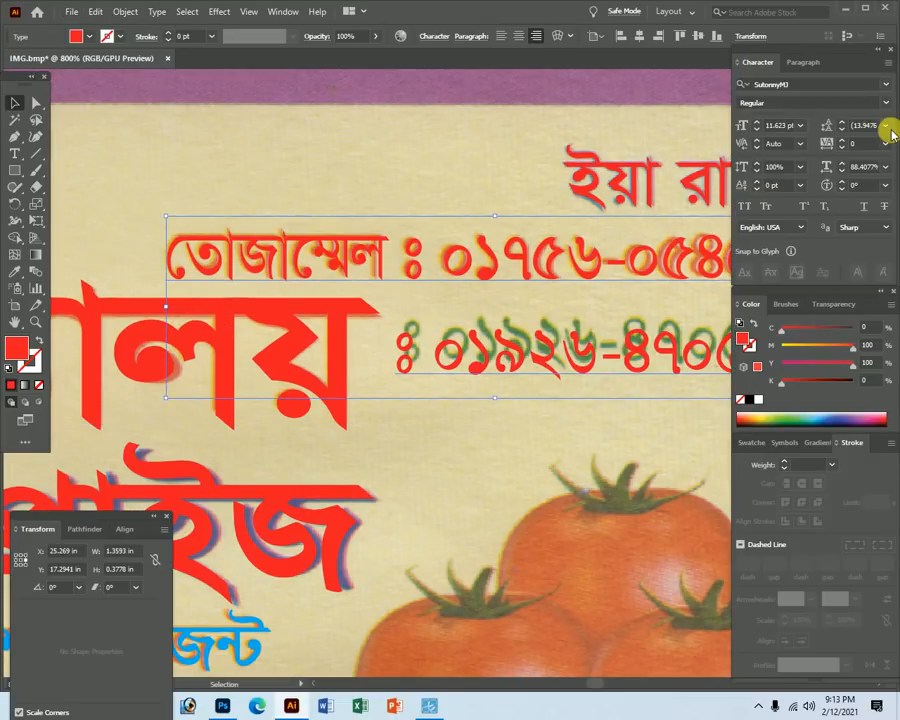
pyautogui.click(841, 129)
pyautogui.click(841, 129)
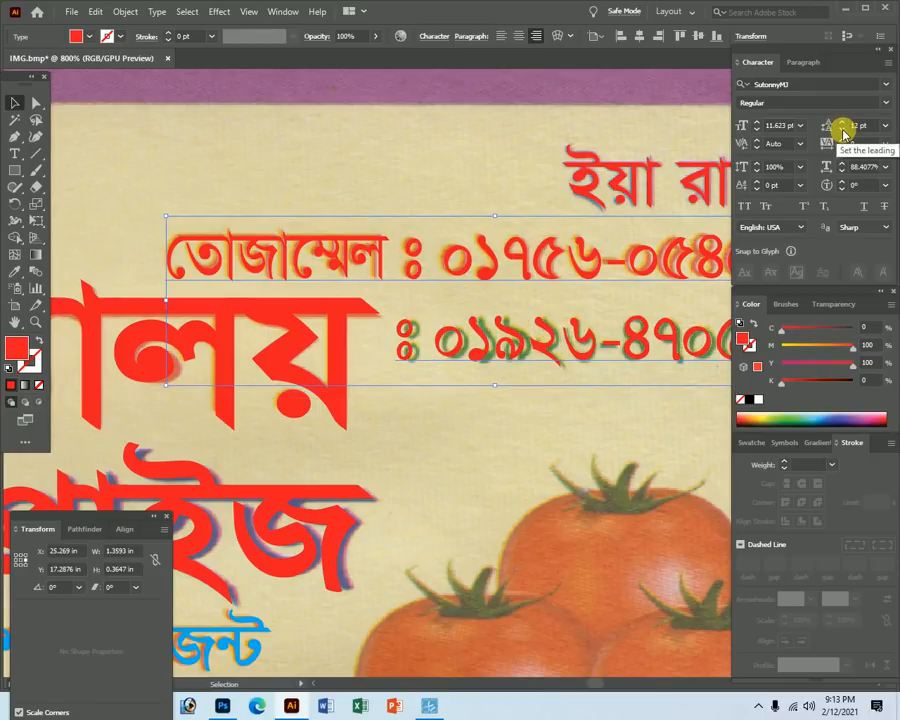
pyautogui.press('Tab')
pyautogui.click(436, 442)
pyautogui.keyDown('ctrl'); pyautogui.keyDown('alt'); pyautogui.click(510, 403); pyautogui.keyUp('alt'); pyautogui.keyUp('ctrl')
pyautogui.keyDown('ctrl'); pyautogui.keyDown('alt'); pyautogui.click(492, 395); pyautogui.keyUp('alt'); pyautogui.keyUp('ctrl')
pyautogui.keyDown('ctrl'); pyautogui.keyDown('alt'); pyautogui.click(403, 390); pyautogui.keyUp('alt'); pyautogui.keyUp('ctrl')
pyautogui.keyDown('ctrl'); pyautogui.keyDown('alt'); pyautogui.click(403, 392); pyautogui.keyUp('alt'); pyautogui.keyUp('ctrl')
pyautogui.keyDown('ctrl'); pyautogui.keyDown('alt'); pyautogui.click(404, 393); pyautogui.keyUp('alt'); pyautogui.keyUp('ctrl')
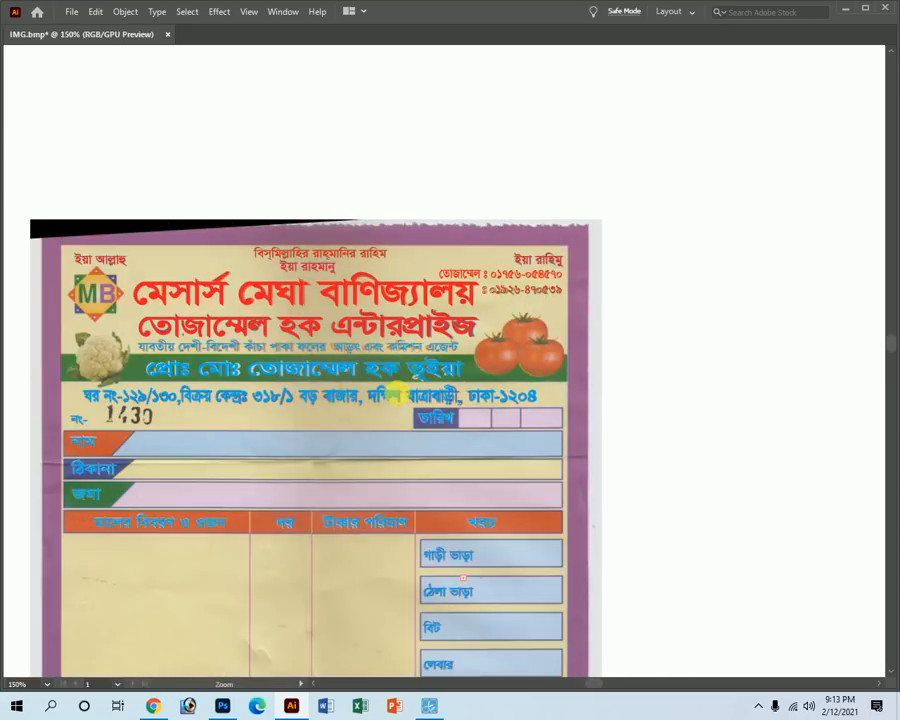
# Move the proprietor text line down into the receipt body.
pyautogui.press('Tab')
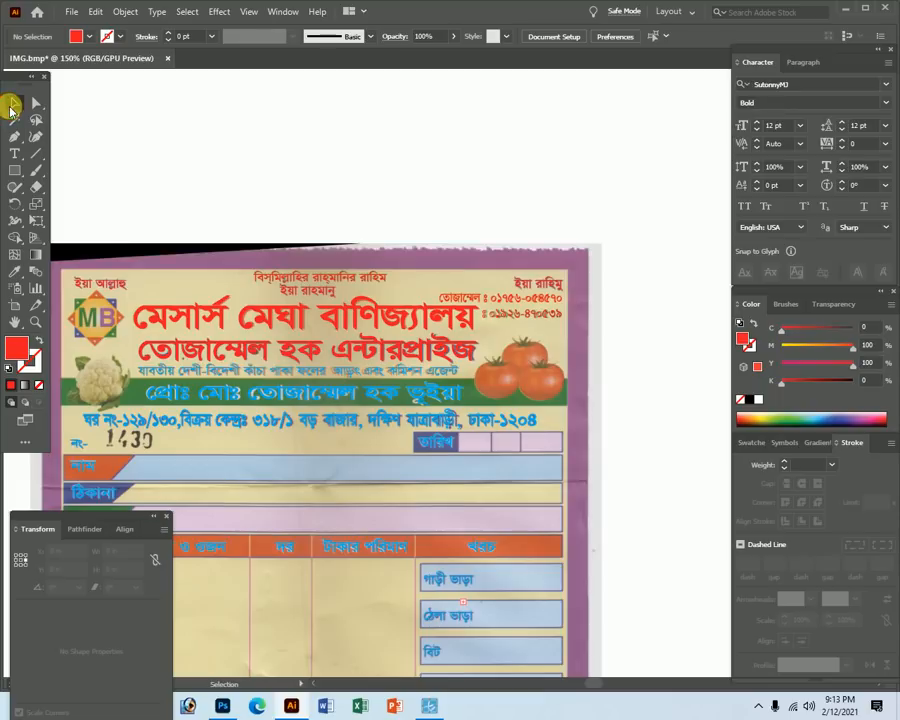
pyautogui.keyDown('ctrl'); pyautogui.keyDown('alt'); pyautogui.click(388, 537); pyautogui.keyUp('alt'); pyautogui.keyUp('ctrl')
pyautogui.keyDown('ctrl'); pyautogui.keyDown('alt'); pyautogui.click(378, 527); pyautogui.keyUp('alt'); pyautogui.keyUp('ctrl')
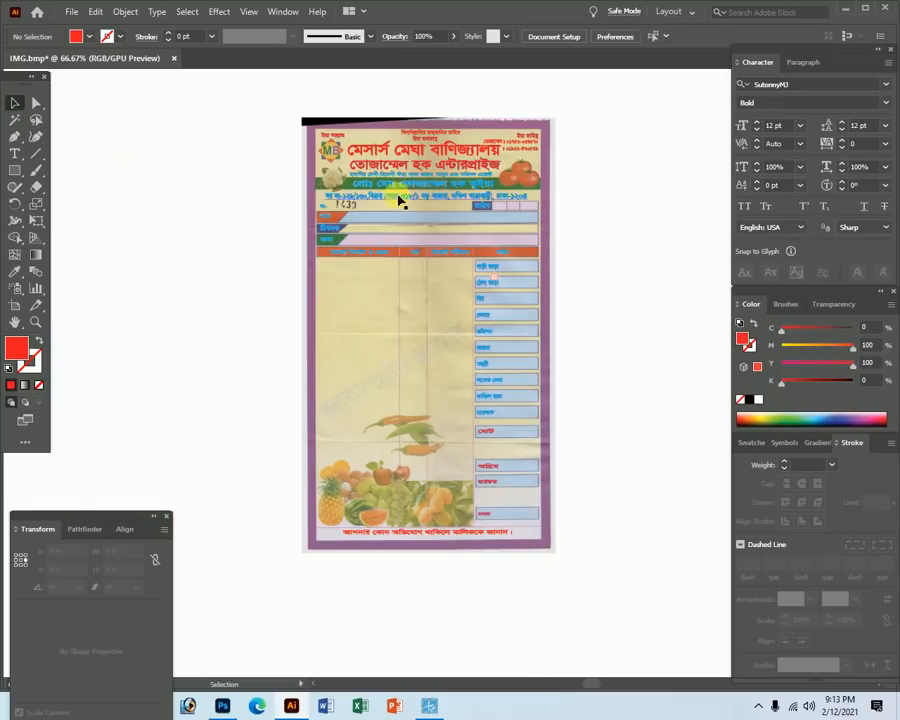
pyautogui.press('Tab')
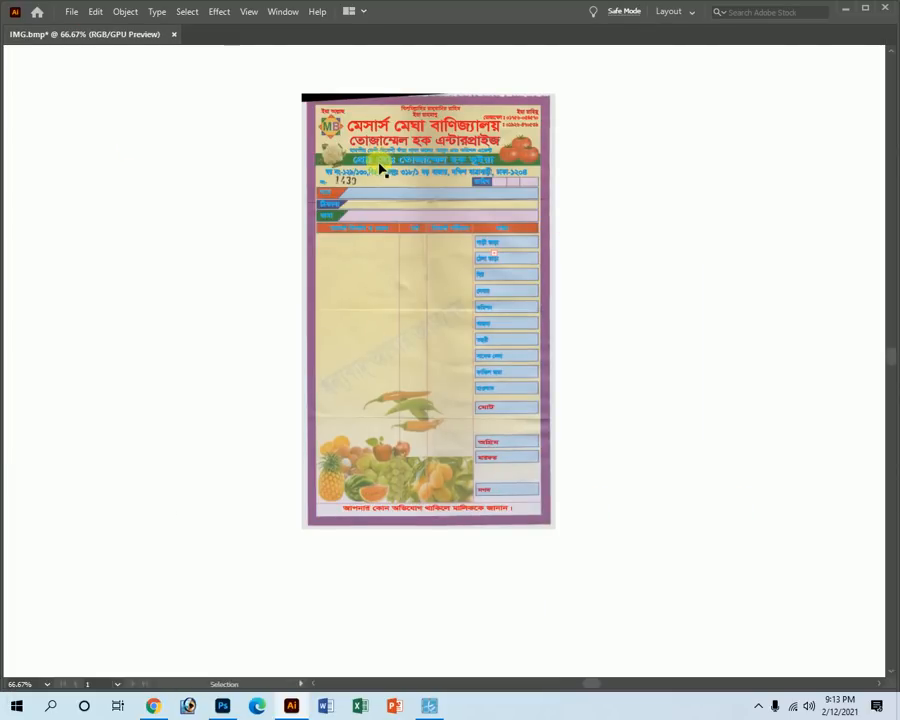
pyautogui.moveTo(388, 172); pyautogui.dragTo(360, 370)
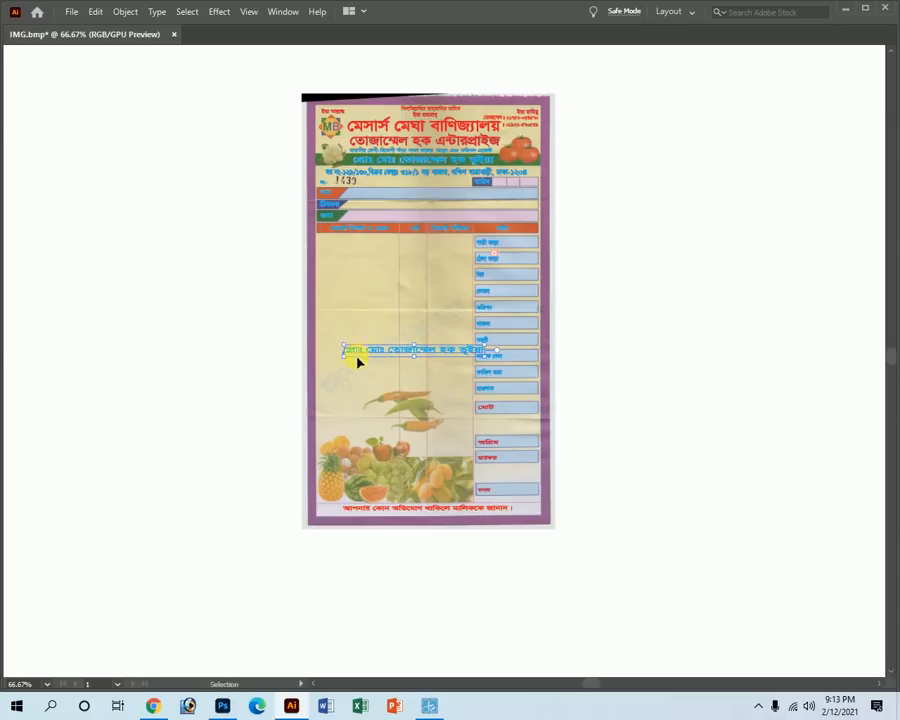
pyautogui.hotkey('ctrl', 'space')
pyautogui.moveTo(512, 442); pyautogui.dragTo(637, 514)
pyautogui.hotkey('ctrl', '-')
# Retype the line as 'ধন্যবাদ আবার আসবেন' and move it onto the faded watermark.
pyautogui.doubleClick(405, 321)
pyautogui.hotkey('ctrl', 'a')
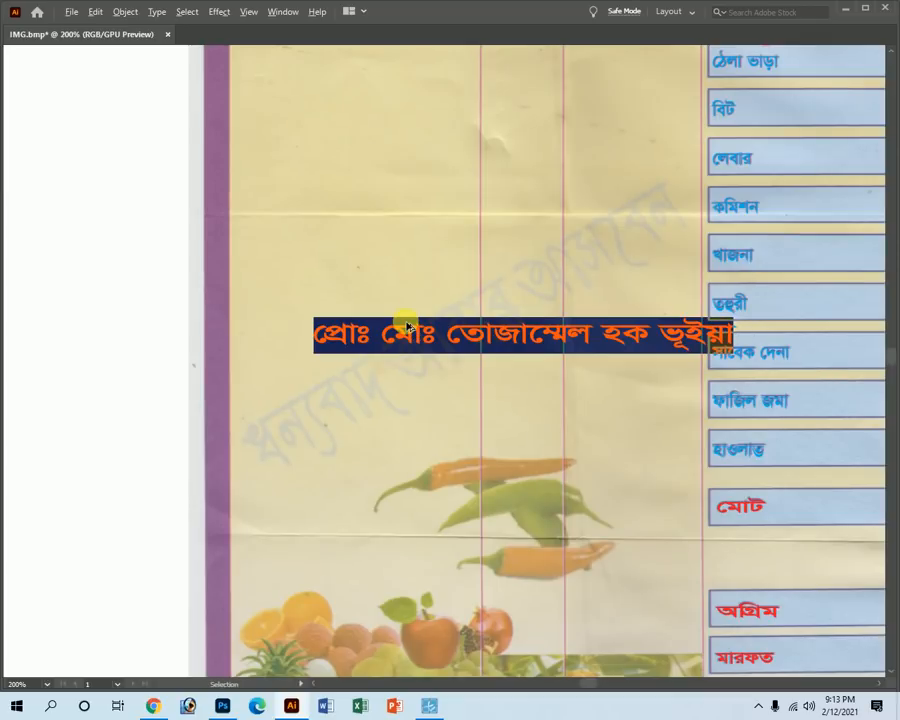
pyautogui.write('খ')
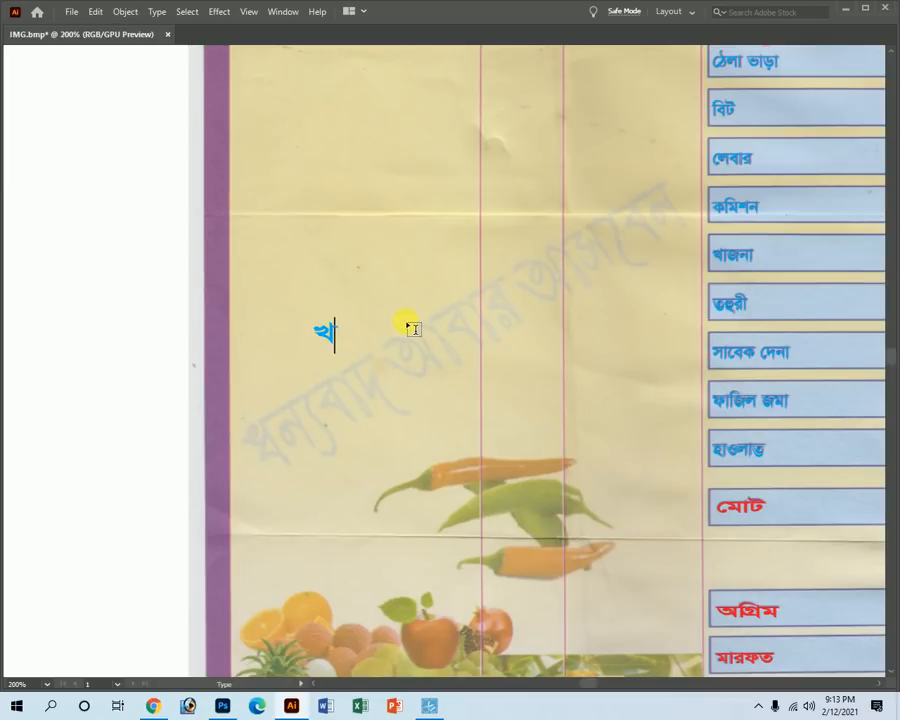
pyautogui.write('ধন্যবাদ আবার ')
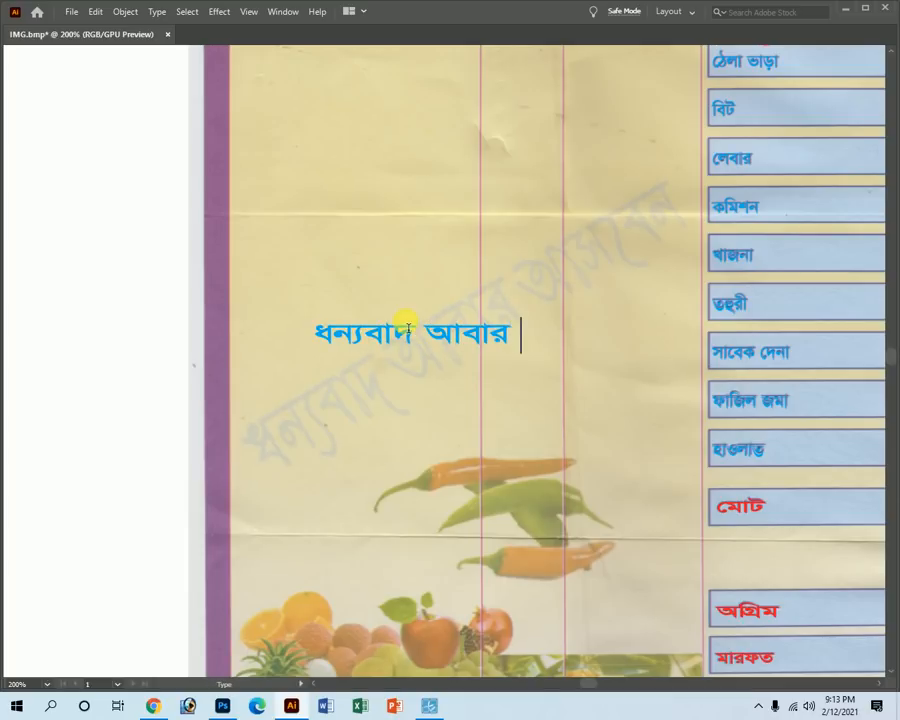
pyautogui.write('আ')
pyautogui.write('সবেন')
pyautogui.press('Escape')
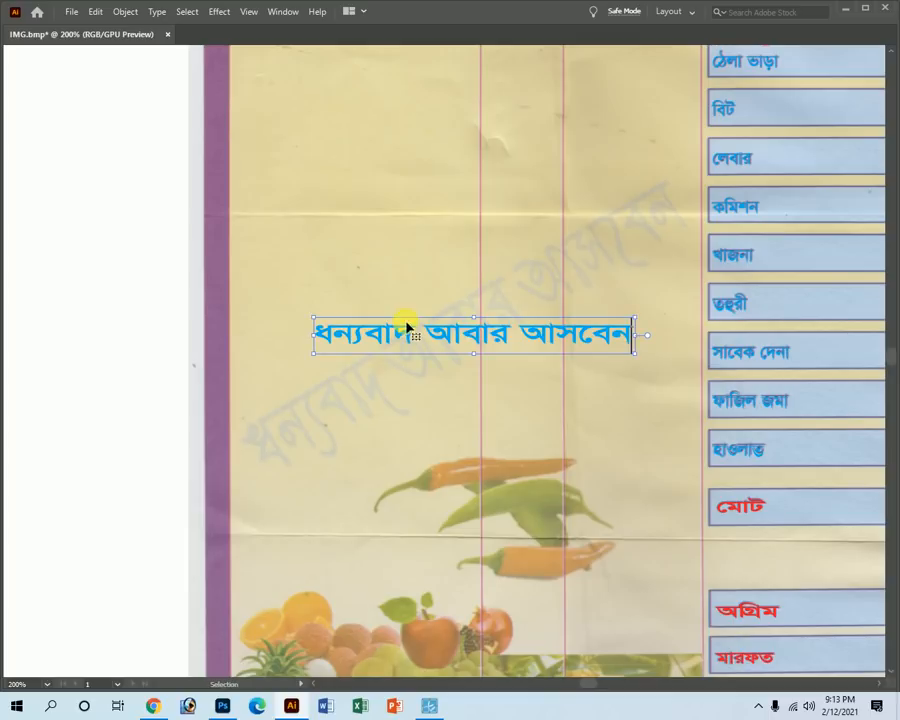
pyautogui.moveTo(362, 331); pyautogui.dragTo(337, 431)
# Set the thank-you text's font to KumarkhaliMJ.
pyautogui.press('t')
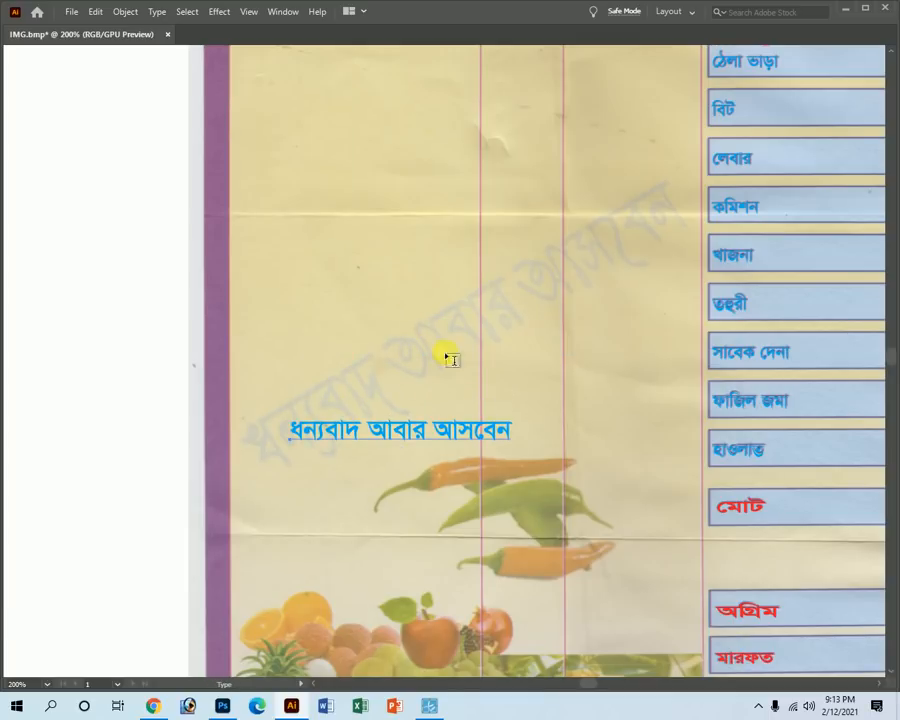
pyautogui.press('Tab')
pyautogui.click(783, 85)
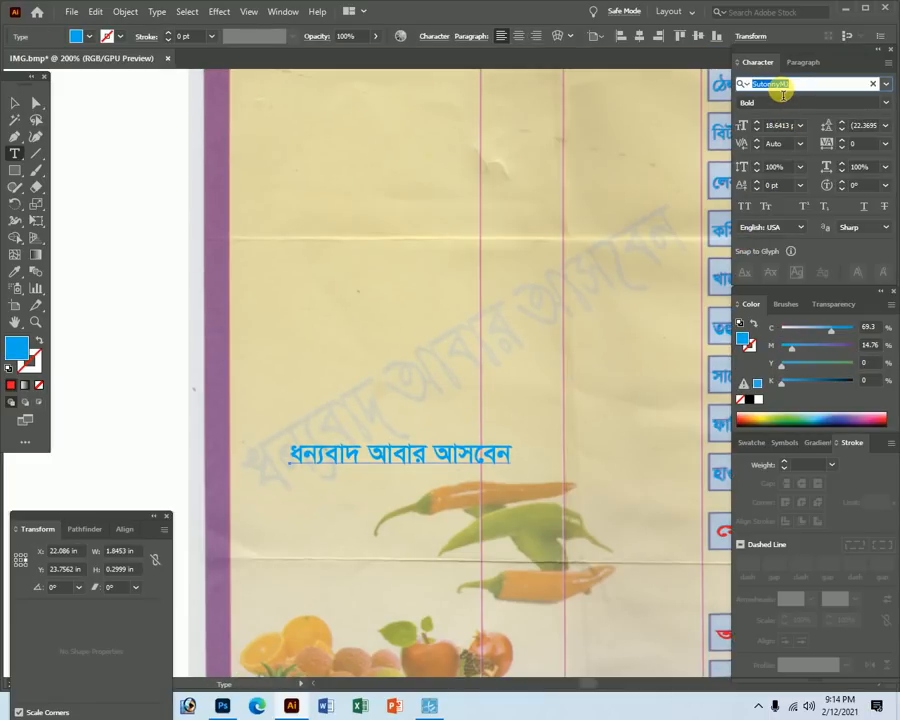
pyautogui.write('kumrkhali')
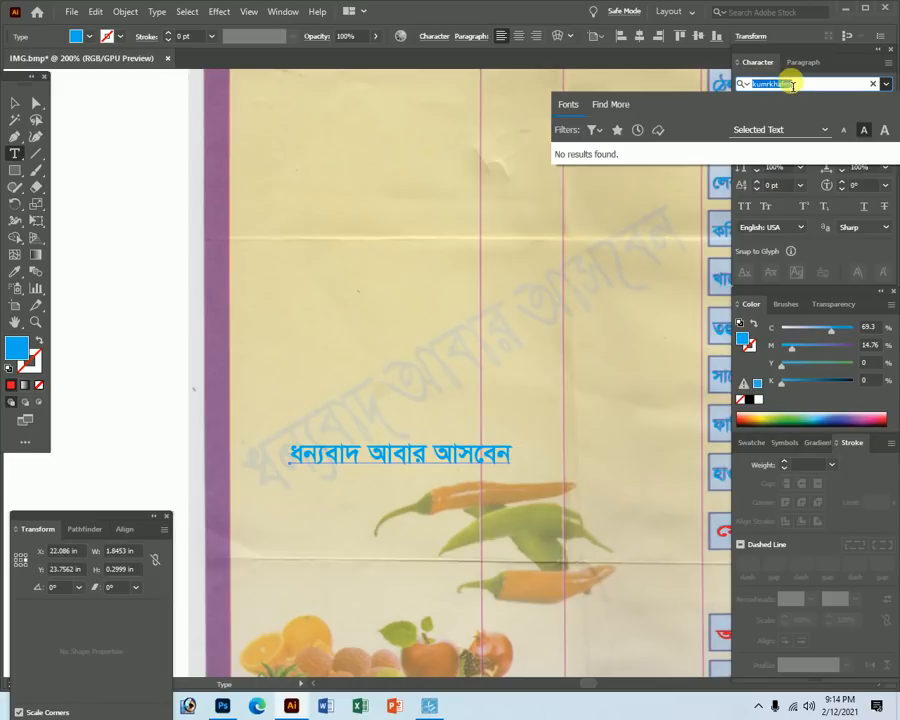
pyautogui.write('kumarkhalimj')
pyautogui.press('Return')
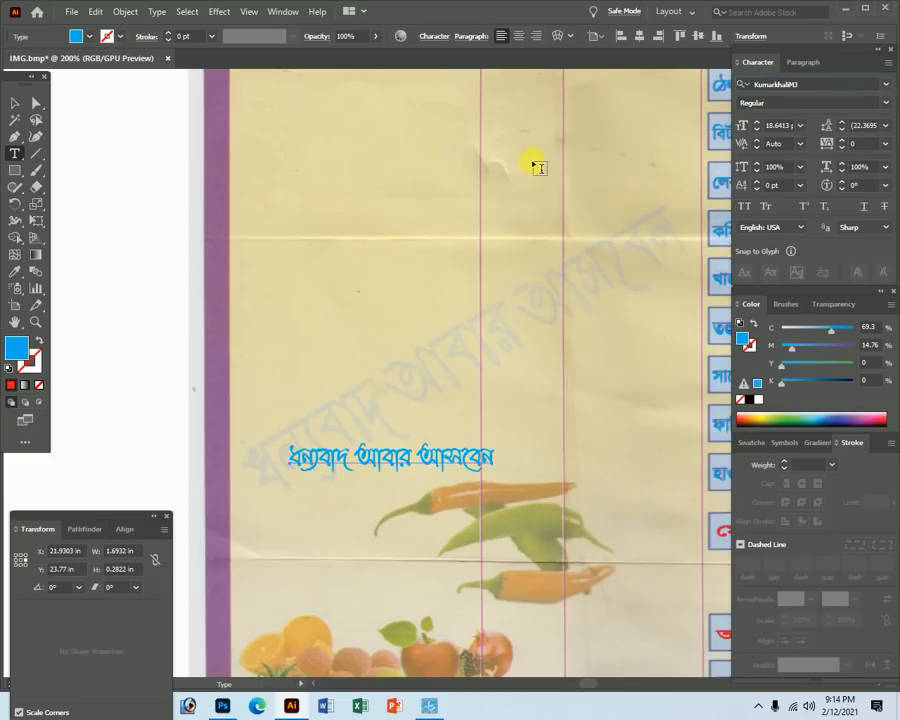
pyautogui.click(14, 204)
# Rotate the thank-you text diagonally, enlarge it, and nudge it over the watermark.
pyautogui.keyDown('ctrl'); pyautogui.moveTo(323, 469); pyautogui.dragTo(398, 403); pyautogui.keyUp('ctrl')
pyautogui.press('Tab')
pyautogui.press('v')
pyautogui.moveTo(442, 352); pyautogui.dragTo(690, 203)
pyautogui.moveTo(517, 311); pyautogui.dragTo(511, 305)
# Zoom and pan to view the whole receipt with the diagonal thank-you line.
pyautogui.keyDown('ctrl'); pyautogui.keyDown('alt'); pyautogui.click(508, 315); pyautogui.keyUp('alt'); pyautogui.keyUp('ctrl')
pyautogui.keyDown('ctrl'); pyautogui.keyDown('alt'); pyautogui.click(508, 315); pyautogui.keyUp('alt'); pyautogui.keyUp('ctrl')
pyautogui.keyDown('ctrl'); pyautogui.keyDown('alt'); pyautogui.click(508, 315); pyautogui.keyUp('alt'); pyautogui.keyUp('ctrl')
pyautogui.hotkey('ctrl', 'space')
pyautogui.moveTo(286, 169); pyautogui.dragTo(446, 275)
pyautogui.keyDown('ctrl'); pyautogui.keyDown('alt'); pyautogui.click(506, 375); pyautogui.keyUp('alt'); pyautogui.keyUp('ctrl')
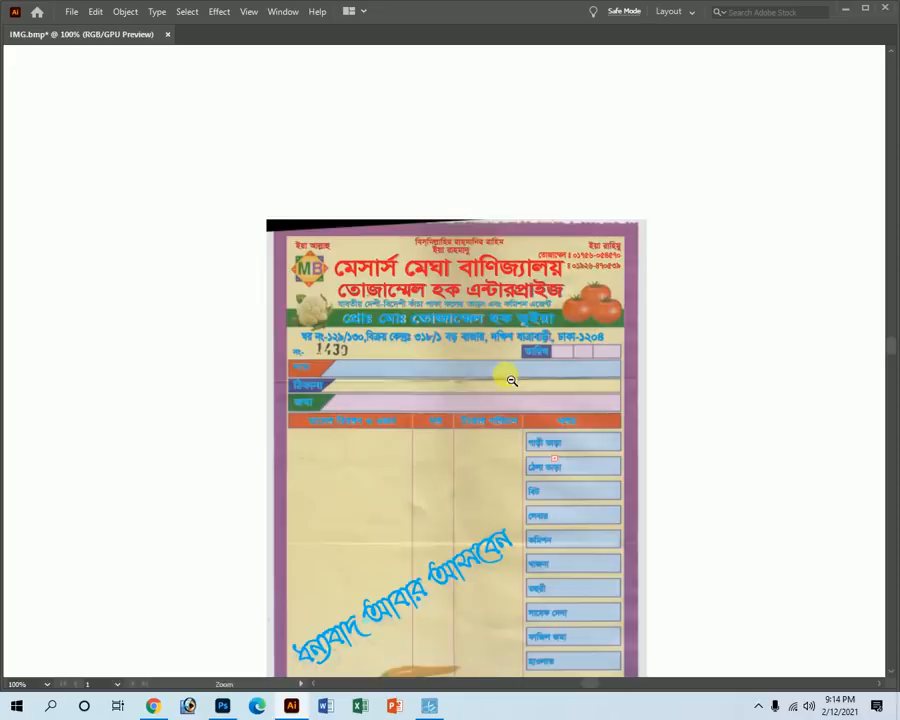
pyautogui.keyDown('ctrl'); pyautogui.keyDown('alt'); pyautogui.click(506, 375); pyautogui.keyUp('alt'); pyautogui.keyUp('ctrl')
pyautogui.press('Tab')
pyautogui.press('r')
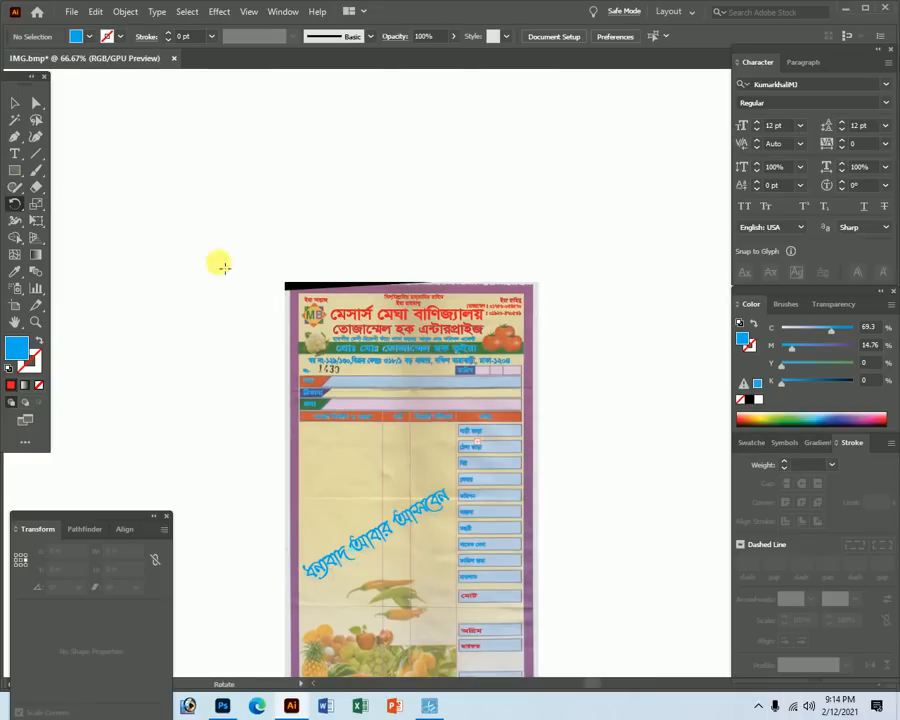
pyautogui.press('Tab')
pyautogui.press('space')
pyautogui.moveTo(369, 467); pyautogui.dragTo(323, 309)
pyautogui.press('Tab')
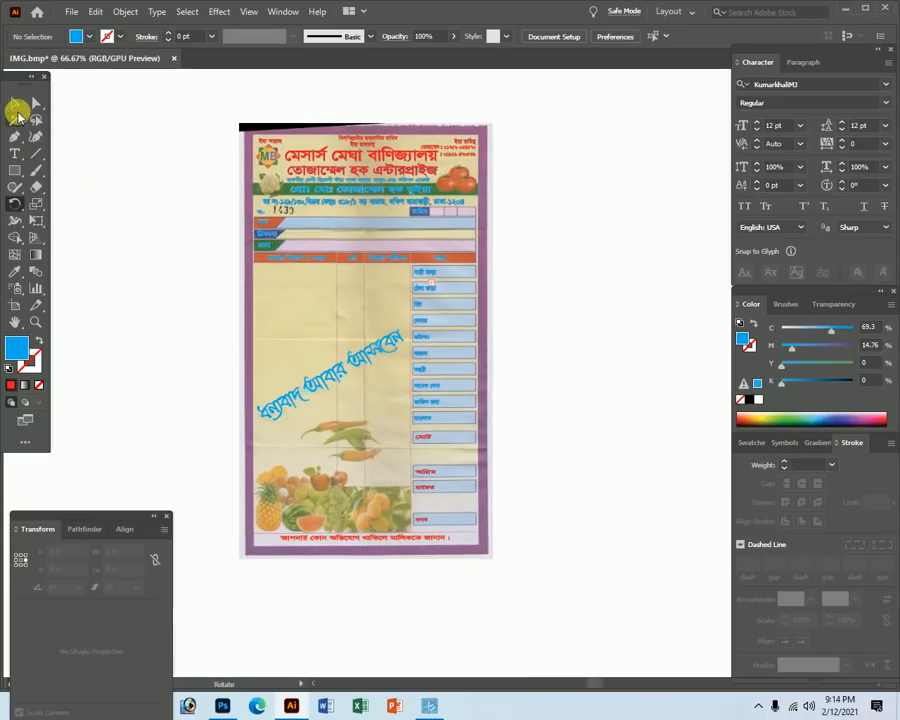
pyautogui.click(15, 170)
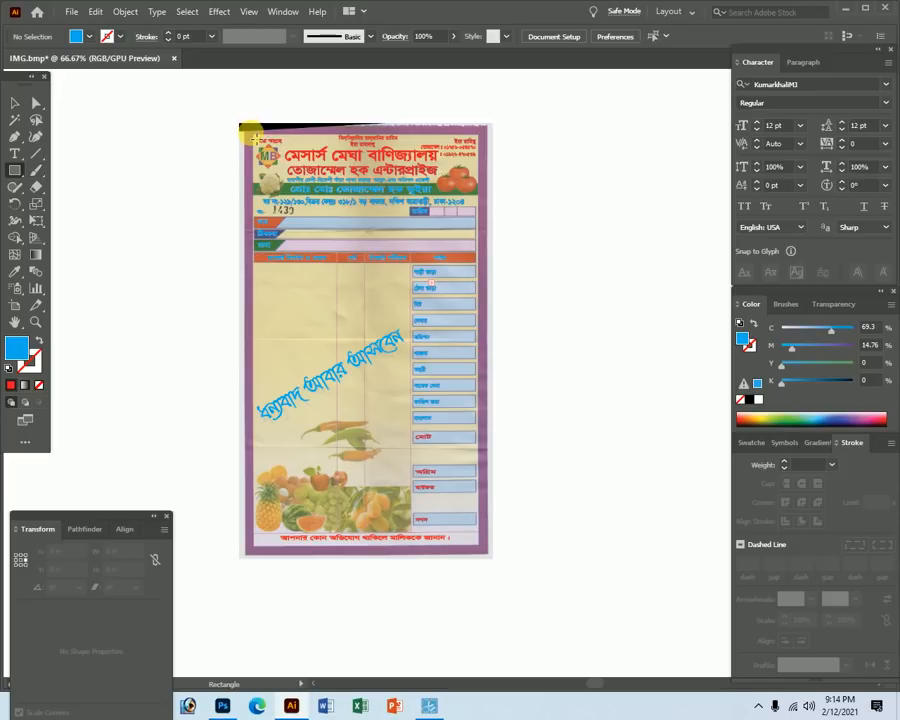
# Draw a first rectangle over the receipt and turn it into an unfilled outline.
pyautogui.moveTo(257, 137); pyautogui.dragTo(484, 544)
pyautogui.press('z')
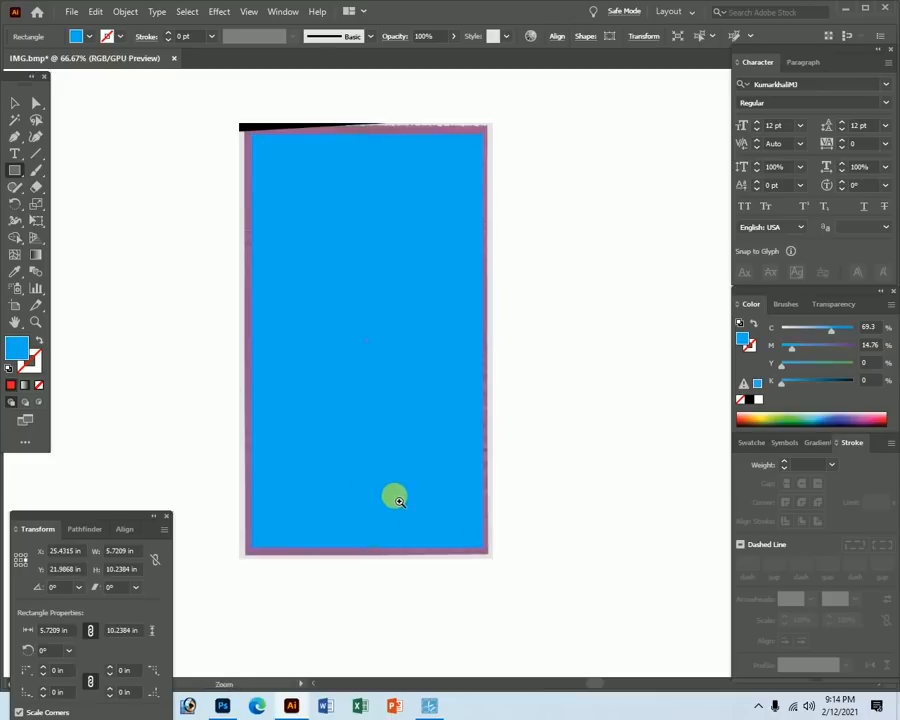
pyautogui.moveTo(416, 494); pyautogui.dragTo(548, 565)
pyautogui.hotkey('shift', 'x')
pyautogui.keyDown('ctrl'); pyautogui.keyDown('alt'); pyautogui.click(334, 274); pyautogui.keyUp('alt'); pyautogui.keyUp('ctrl')
pyautogui.keyDown('ctrl'); pyautogui.keyDown('alt'); pyautogui.click(370, 314); pyautogui.keyUp('alt'); pyautogui.keyUp('ctrl')
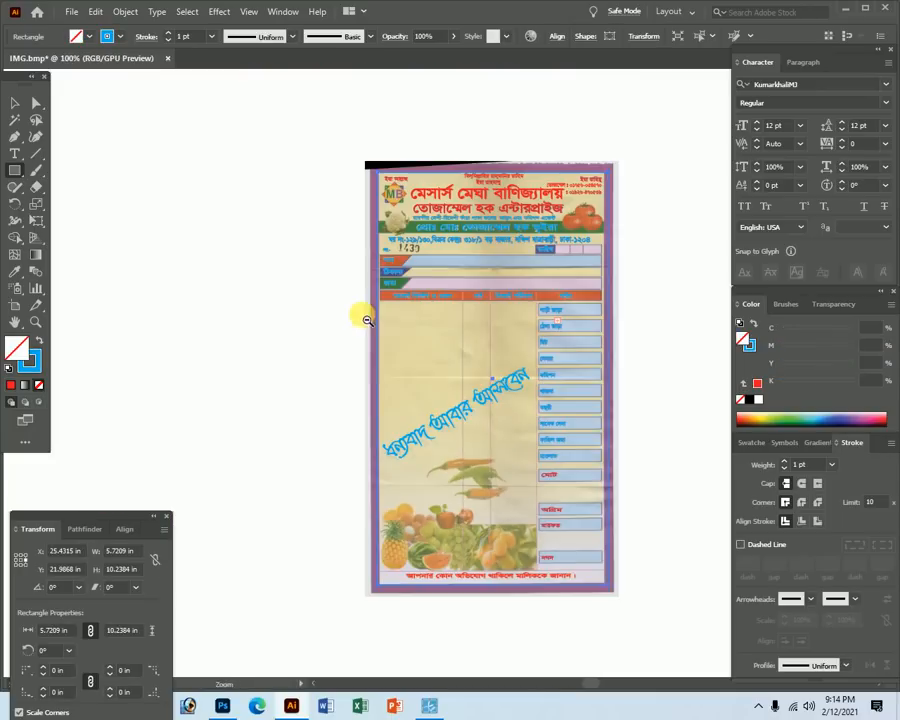
pyautogui.keyDown('ctrl'); pyautogui.click(98, 196); pyautogui.keyUp('ctrl')
# Redraw the rectangle from the receipt's top-left to bottom-right as an unfilled blue outline.
pyautogui.click(16, 169)
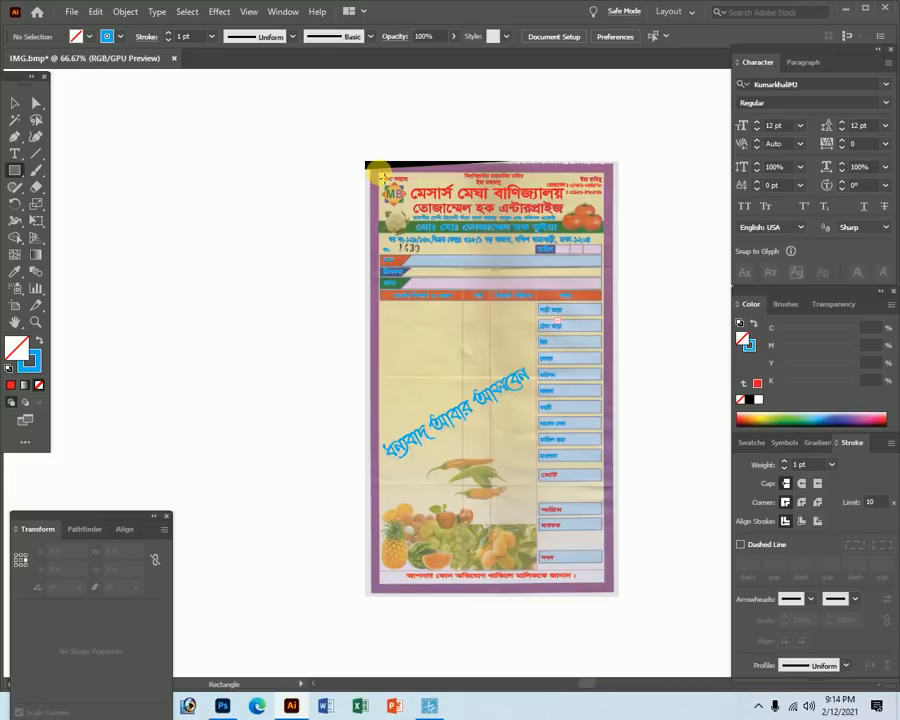
pyautogui.moveTo(383, 177); pyautogui.dragTo(610, 592)
pyautogui.press('z')
pyautogui.moveTo(542, 613); pyautogui.dragTo(736, 651)
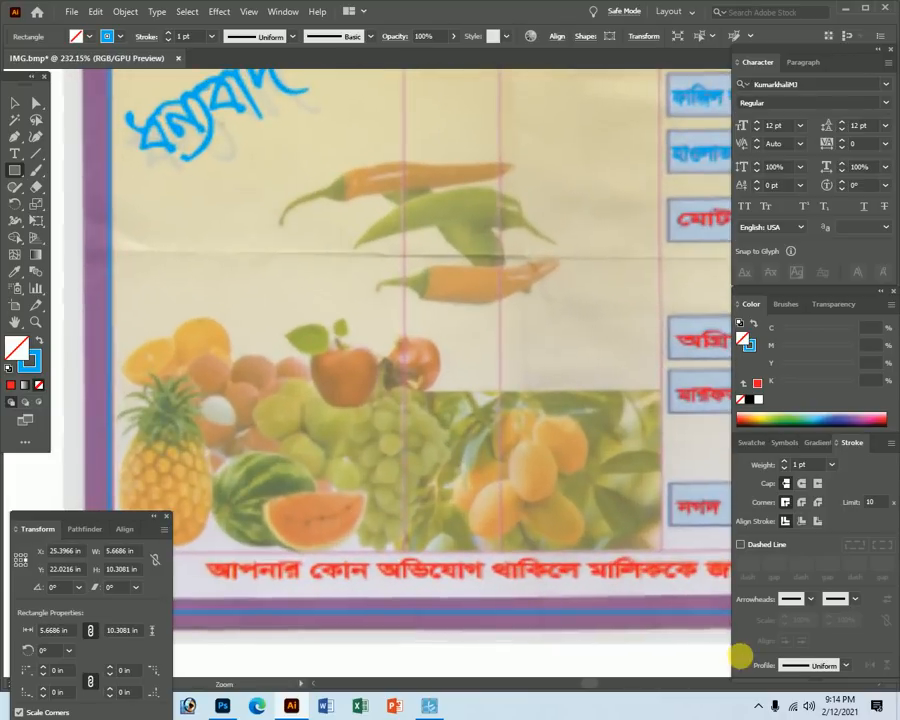
pyautogui.click(38, 340)
pyautogui.click(38, 340)
pyautogui.click(38, 340)
pyautogui.click(38, 340)
pyautogui.click(38, 340)
pyautogui.click(38, 340)
pyautogui.click(38, 340)
pyautogui.click(38, 340)
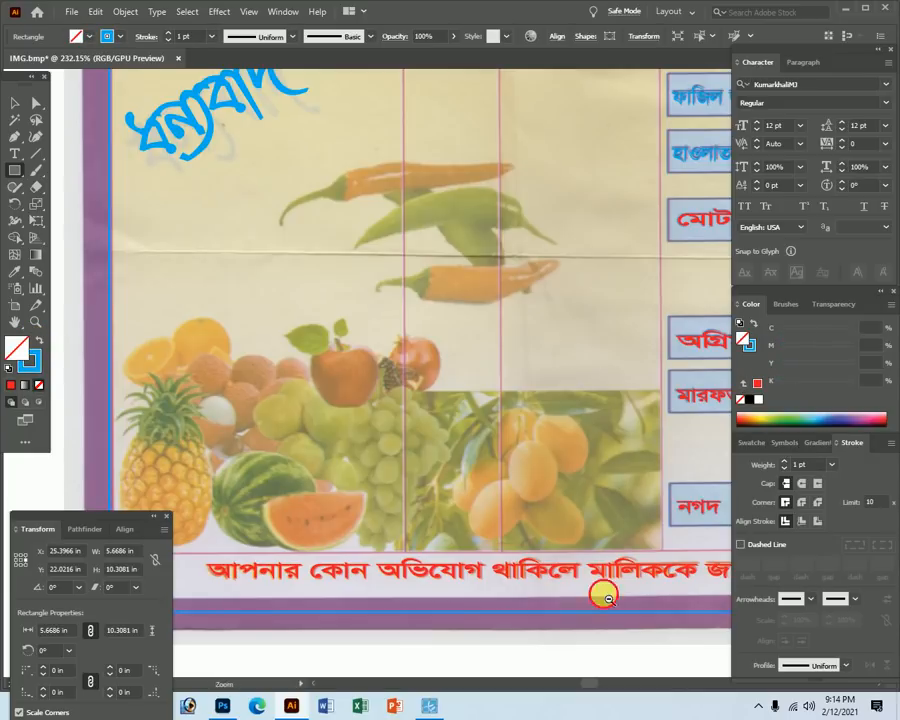
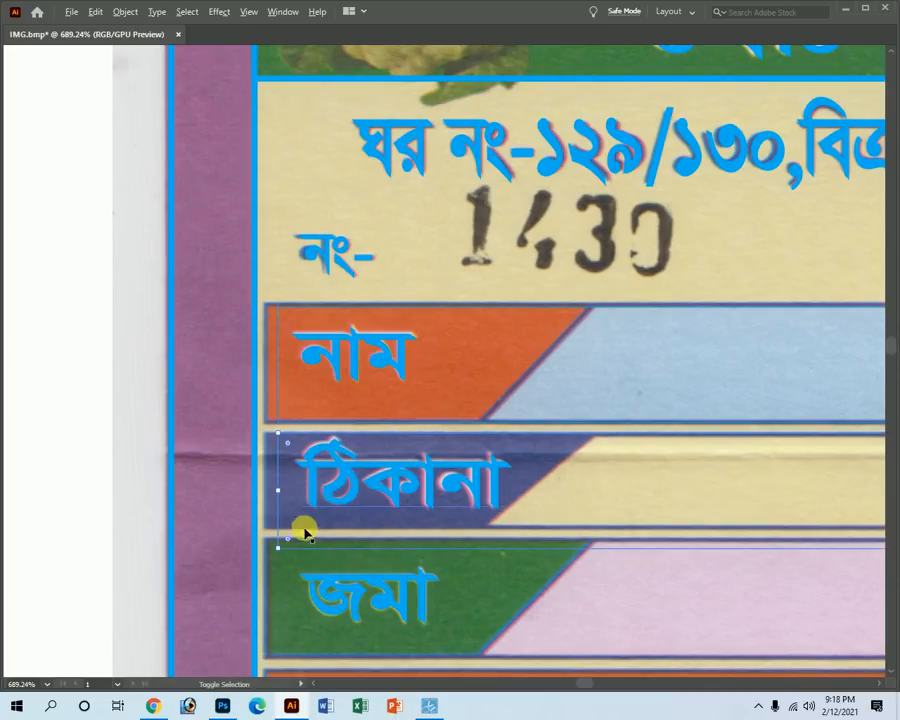
# Pull the row box's bottom edge up and Alt-Shift-drag a copy straight down to the next row.
pyautogui.keyDown('ctrl'); pyautogui.keyDown('alt'); pyautogui.click(800, 496); pyautogui.keyUp('alt'); pyautogui.keyUp('ctrl')
pyautogui.keyDown('ctrl'); pyautogui.keyDown('alt'); pyautogui.click(800, 492); pyautogui.keyUp('alt'); pyautogui.keyUp('ctrl')
pyautogui.moveTo(572, 314); pyautogui.dragTo(593, 303)
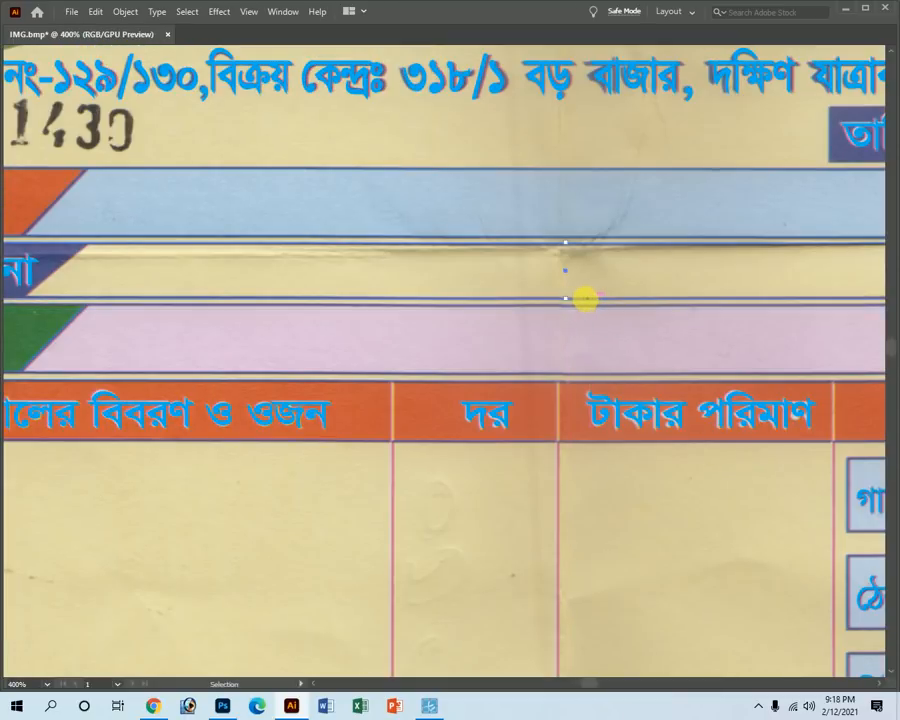
pyautogui.moveTo(528, 175); pyautogui.dragTo(526, 310)
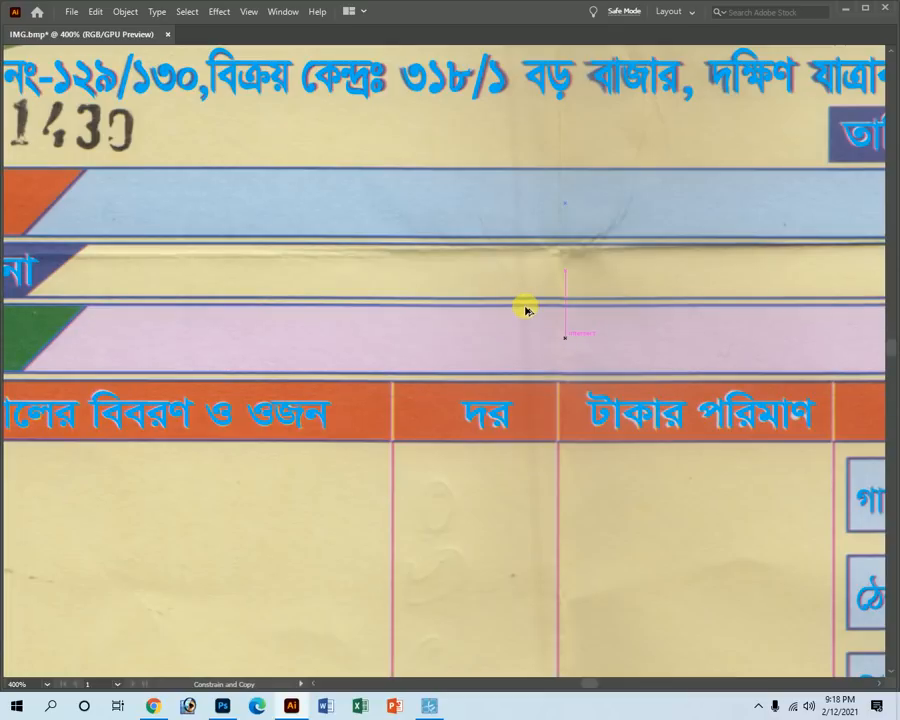
pyautogui.press('z')
pyautogui.keyDown('alt'); pyautogui.click(350, 398); pyautogui.keyUp('alt')
pyautogui.keyDown('alt'); pyautogui.click(349, 386); pyautogui.keyUp('alt')
pyautogui.click(409, 456)
pyautogui.moveTo(617, 451); pyautogui.dragTo(332, 433)
pyautogui.press('v')
# Select the নাম, ঠিকানা and জমা row boxes and narrow them leftward to the label divider.
pyautogui.press(',')
pyautogui.hotkey('shift', 'x')
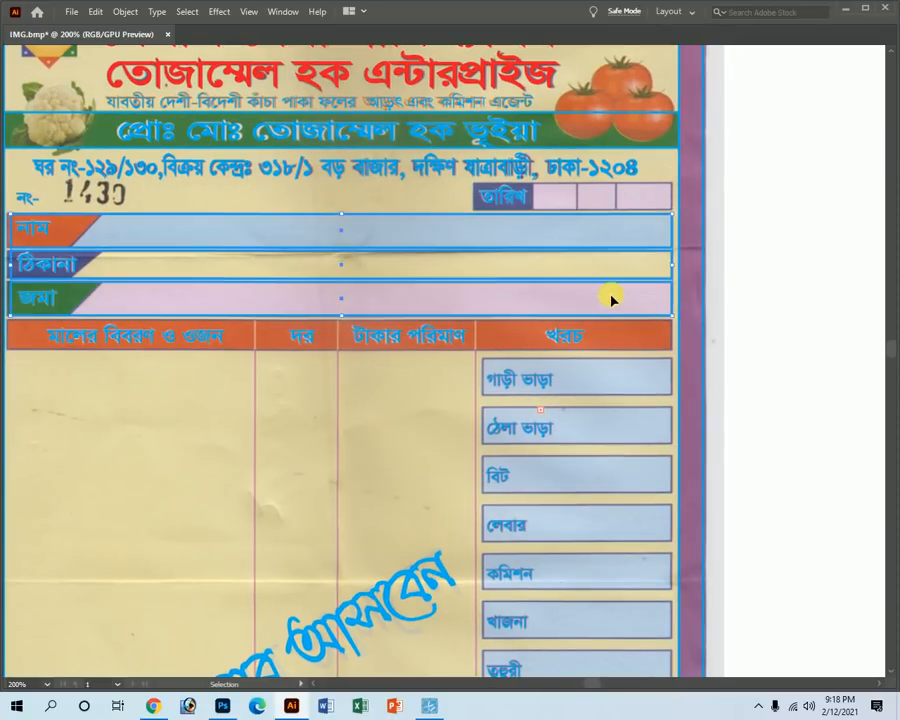
pyautogui.click(427, 707)
pyautogui.click(335, 576)
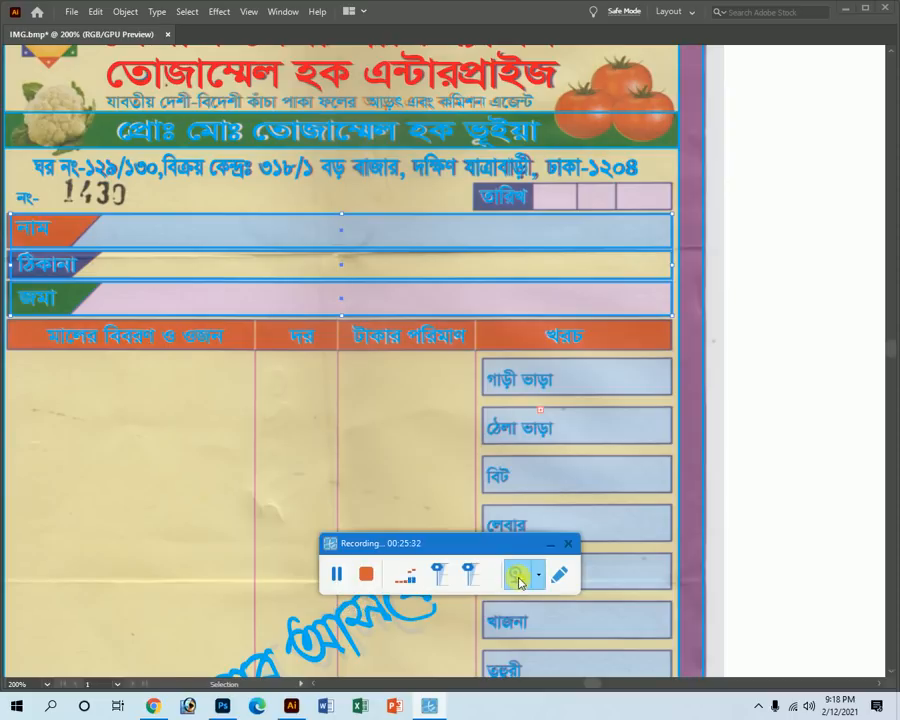
pyautogui.moveTo(462, 546); pyautogui.dragTo(712, 599)
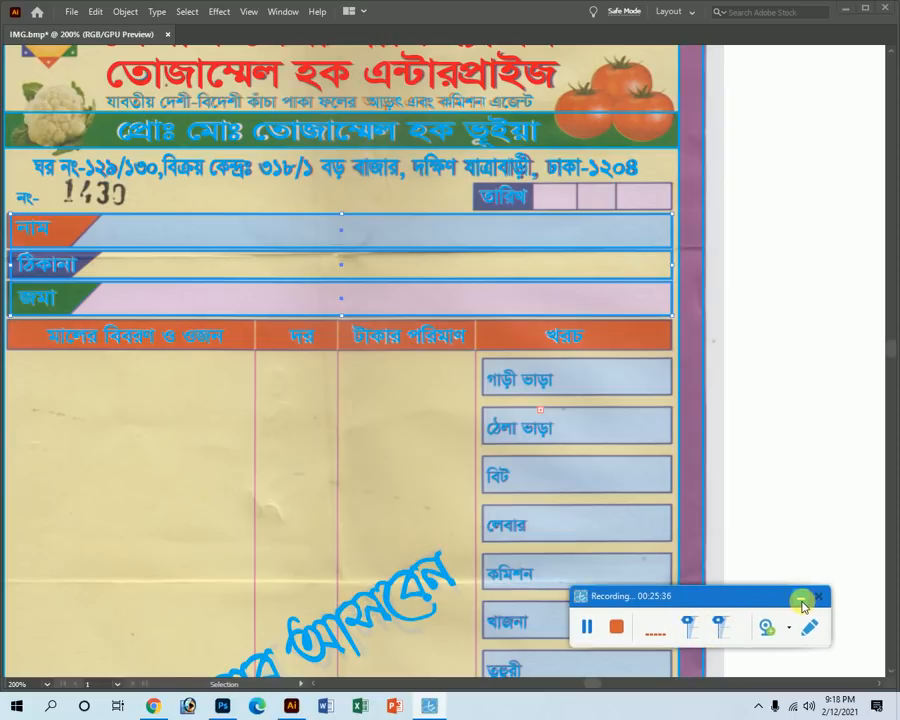
pyautogui.click(802, 603)
pyautogui.moveTo(381, 233); pyautogui.dragTo(467, 293)
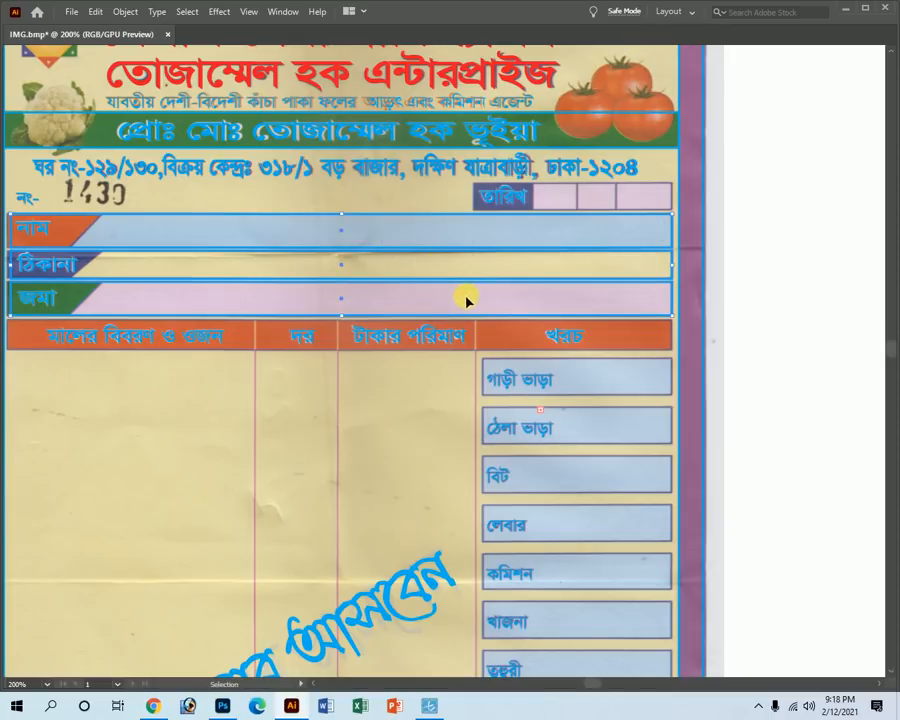
pyautogui.press('v')
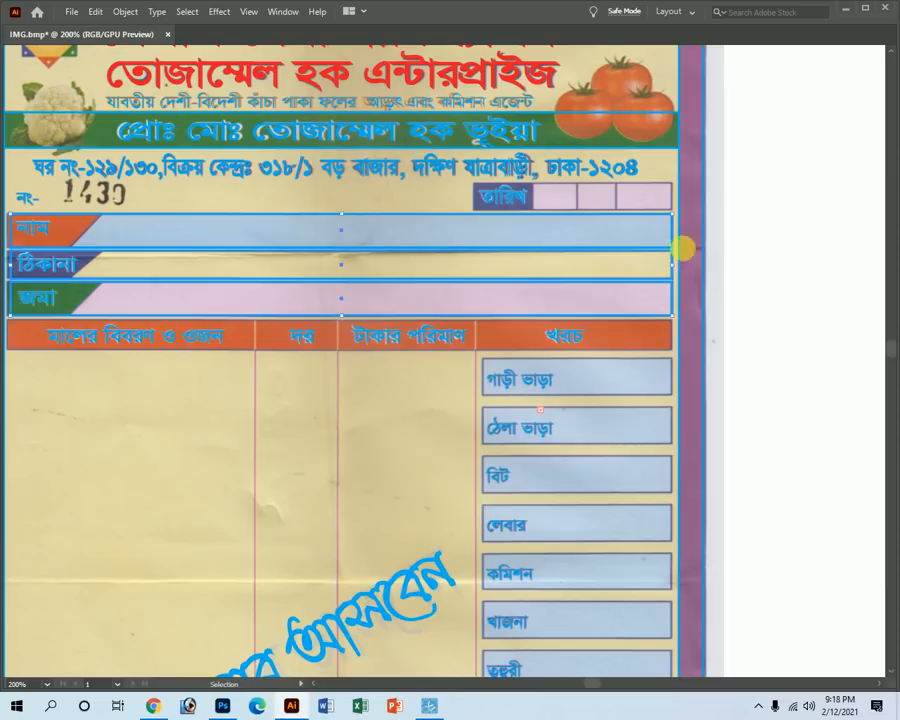
pyautogui.moveTo(679, 269); pyautogui.dragTo(103, 268)
# Give the selected label boxes a 100% magenta outline.
pyautogui.press('z')
pyautogui.moveTo(44, 203); pyautogui.dragTo(365, 423)
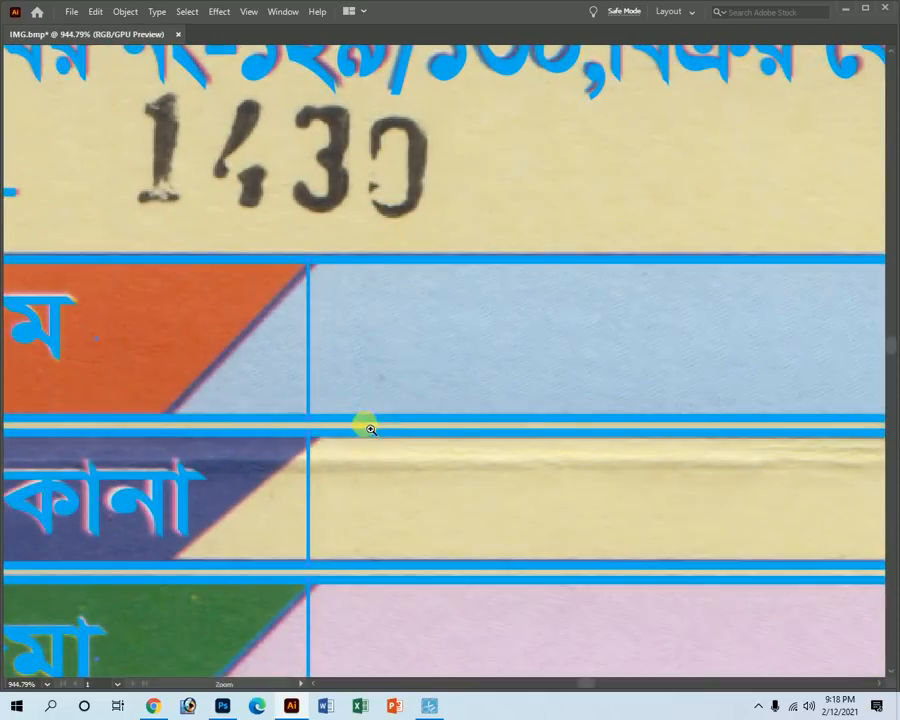
pyautogui.press('ctrl')
pyautogui.press('a')
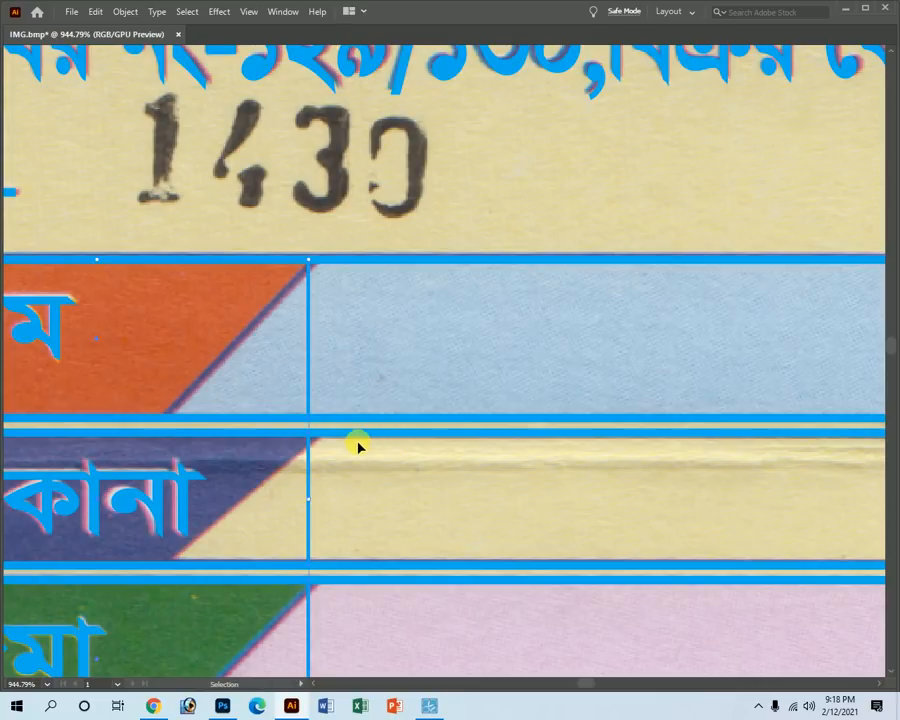
pyautogui.press('Tab')
pyautogui.click(745, 343)
pyautogui.moveTo(824, 346)
pyautogui.mouseDown()
pyautogui.moveTo(855, 345)
pyautogui.moveTo(776, 330)
pyautogui.mouseUp()
pyautogui.press('Tab')
pyautogui.click(366, 322)
pyautogui.keyDown('ctrl'); pyautogui.keyDown('alt'); pyautogui.click(410, 462); pyautogui.keyUp('alt'); pyautogui.keyUp('ctrl')
# Slide the boxes' lower-right anchors left so their edges follow the diagonal label tabs.
pyautogui.moveTo(439, 491); pyautogui.dragTo(472, 422)
pyautogui.press('Tab')
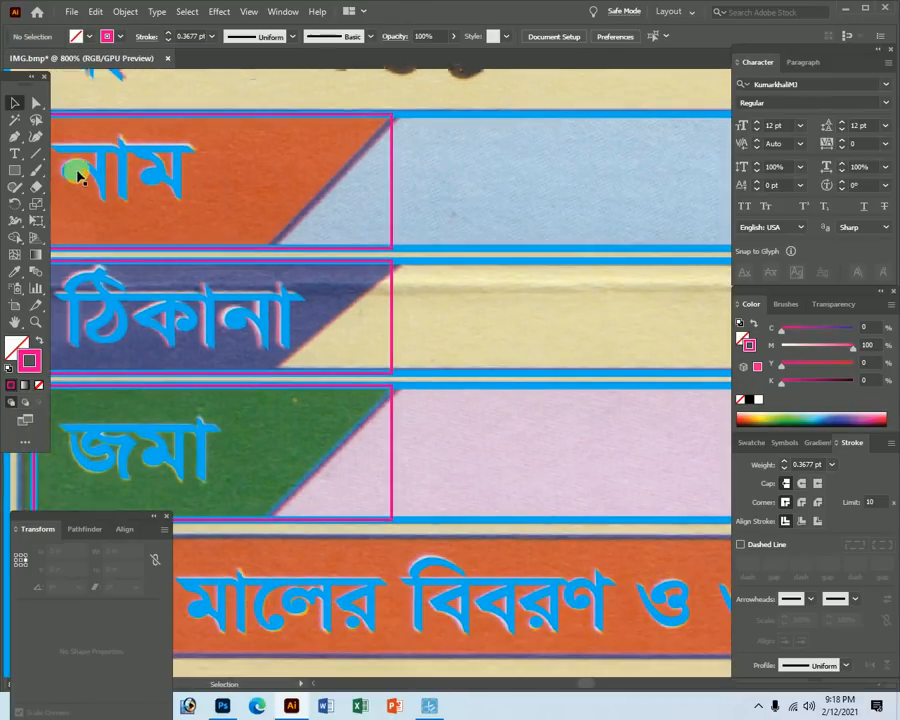
pyautogui.click(35, 103)
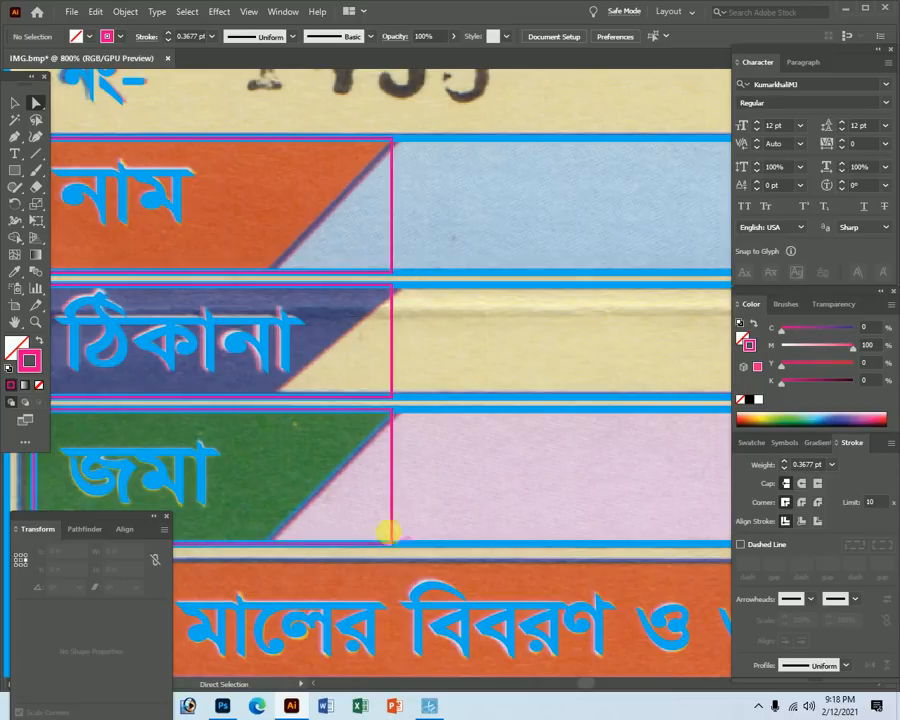
pyautogui.click(390, 272)
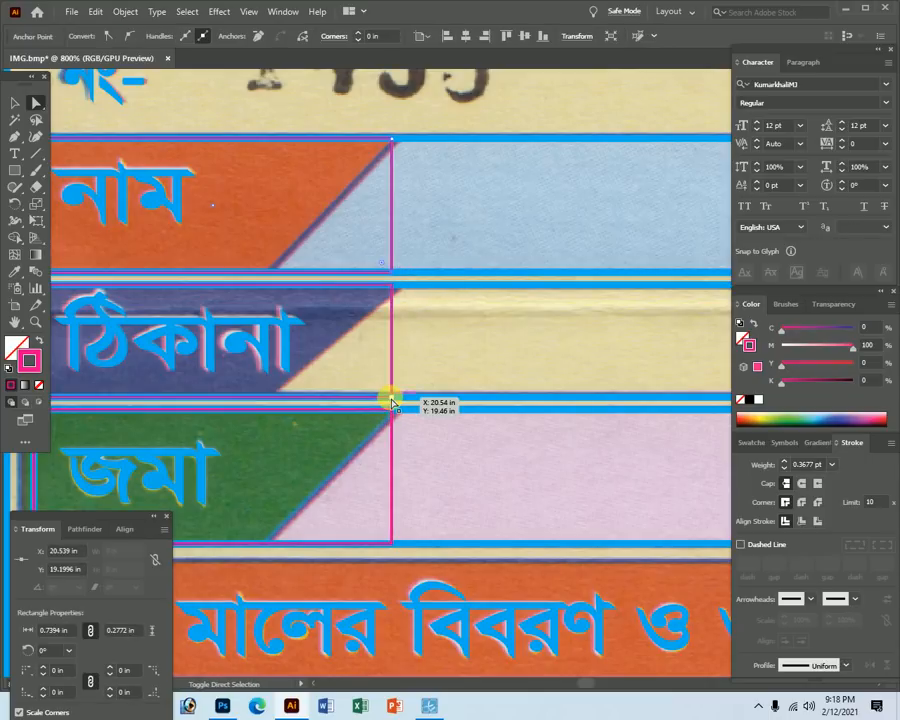
pyautogui.click(390, 543)
pyautogui.press('Tab')
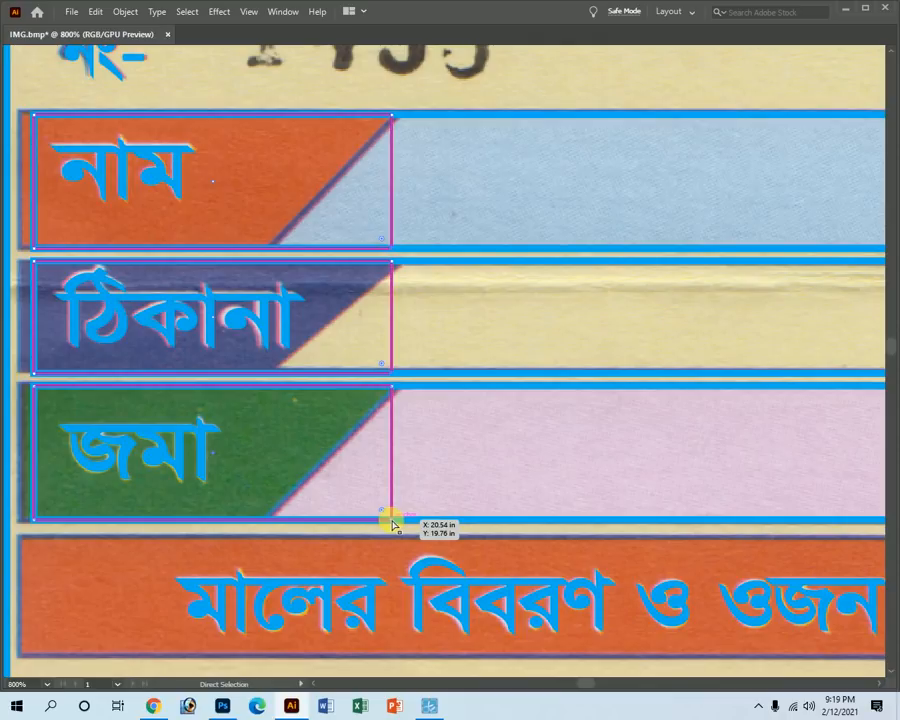
pyautogui.moveTo(383, 518); pyautogui.dragTo(274, 512)
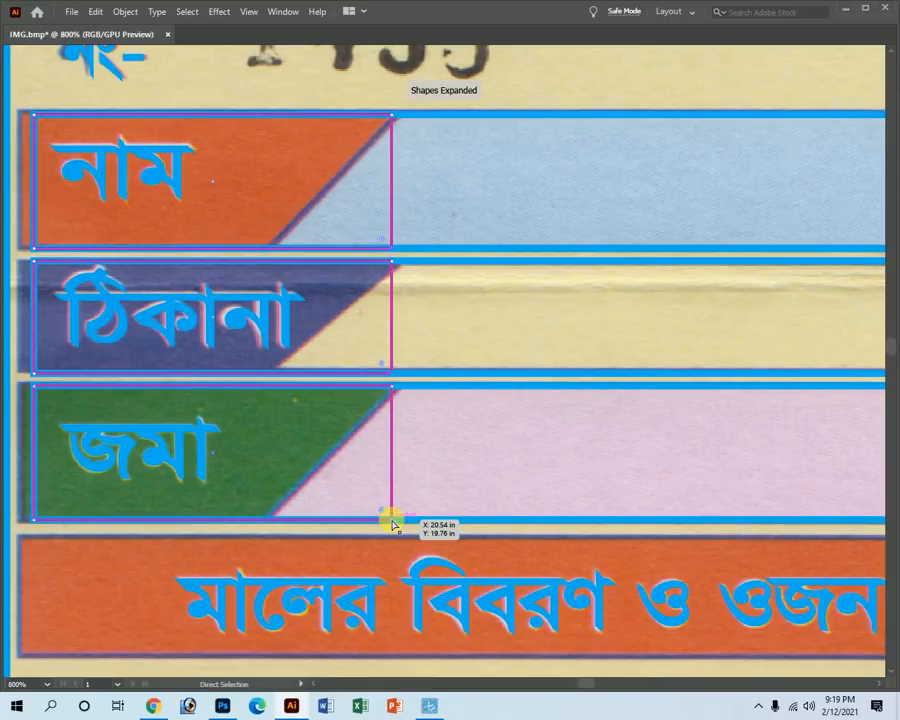
pyautogui.press('Tab')
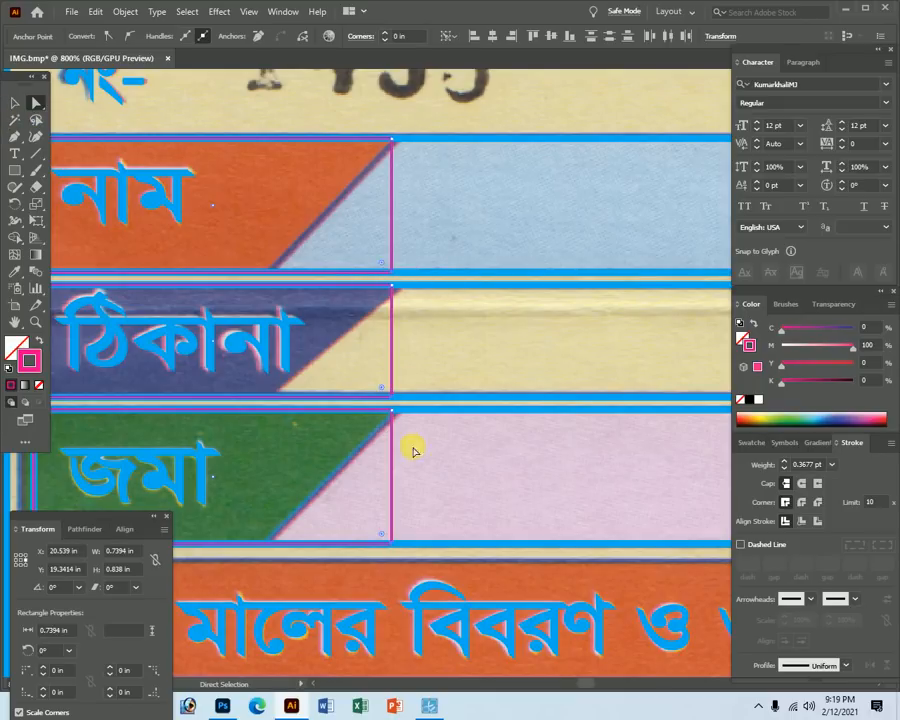
pyautogui.moveTo(391, 543); pyautogui.dragTo(272, 544)
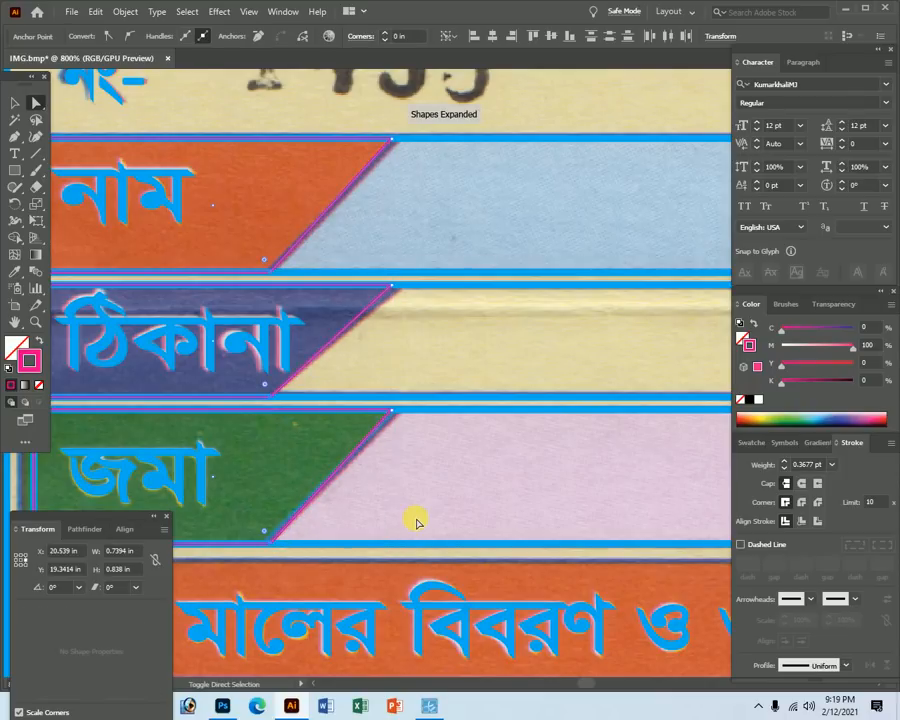
pyautogui.press('Tab')
pyautogui.keyDown('ctrl'); pyautogui.keyDown('alt'); pyautogui.click(482, 382); pyautogui.keyUp('alt'); pyautogui.keyUp('ctrl')
pyautogui.keyDown('ctrl'); pyautogui.keyDown('alt'); pyautogui.click(487, 383); pyautogui.keyUp('alt'); pyautogui.keyUp('ctrl')
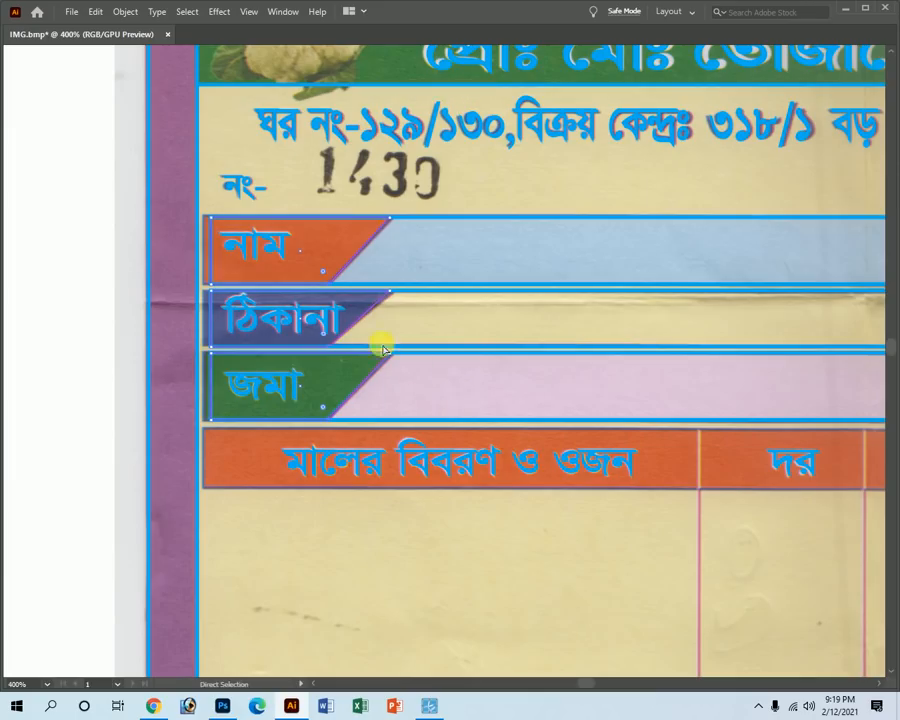
pyautogui.keyDown('ctrl'); pyautogui.keyDown('alt'); pyautogui.click(536, 412); pyautogui.keyUp('alt'); pyautogui.keyUp('ctrl')
# Copy the border line down to the মালের বিবরণ ও ওজন header and fit the box's bottom edge to it.
pyautogui.keyDown('ctrl'); pyautogui.keyDown('alt'); pyautogui.click(541, 430); pyautogui.keyUp('alt'); pyautogui.keyUp('ctrl')
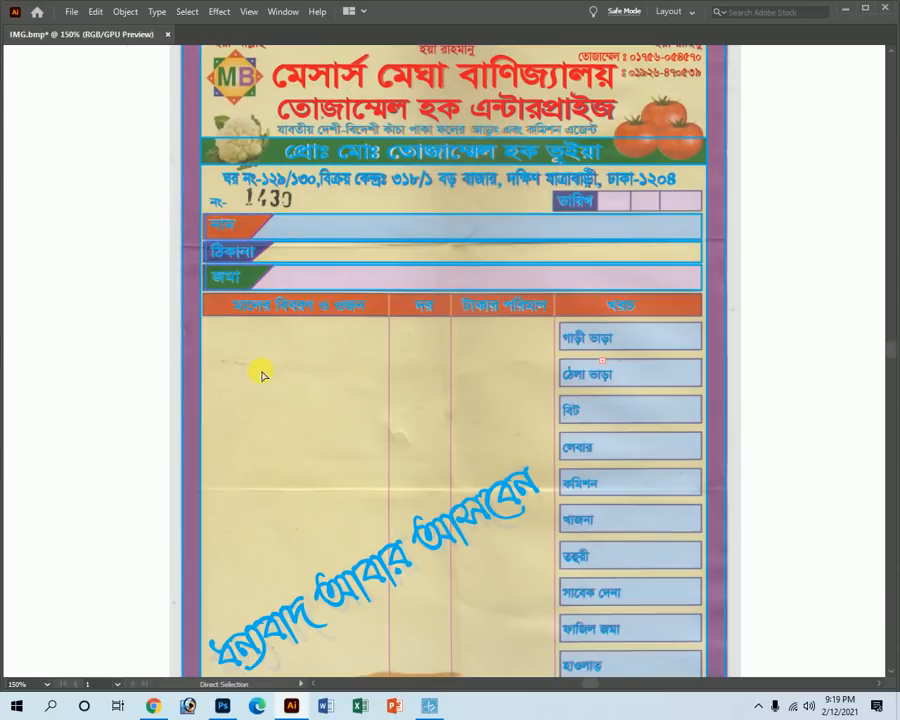
pyautogui.press('Tab')
pyautogui.press('Tab')
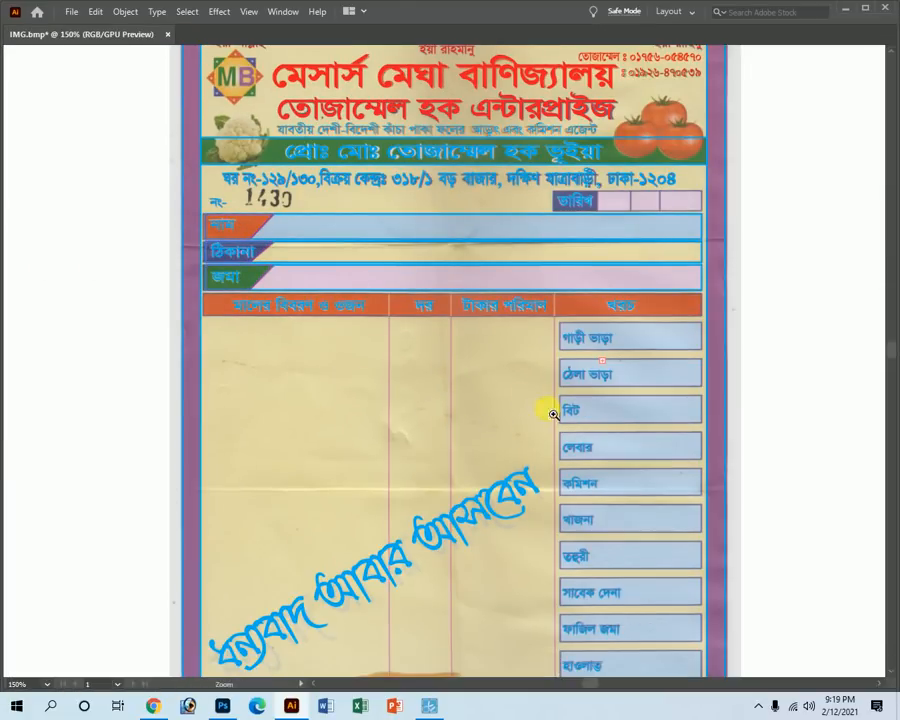
pyautogui.moveTo(356, 298); pyautogui.dragTo(764, 542)
pyautogui.scroll(-4, 548, 244)
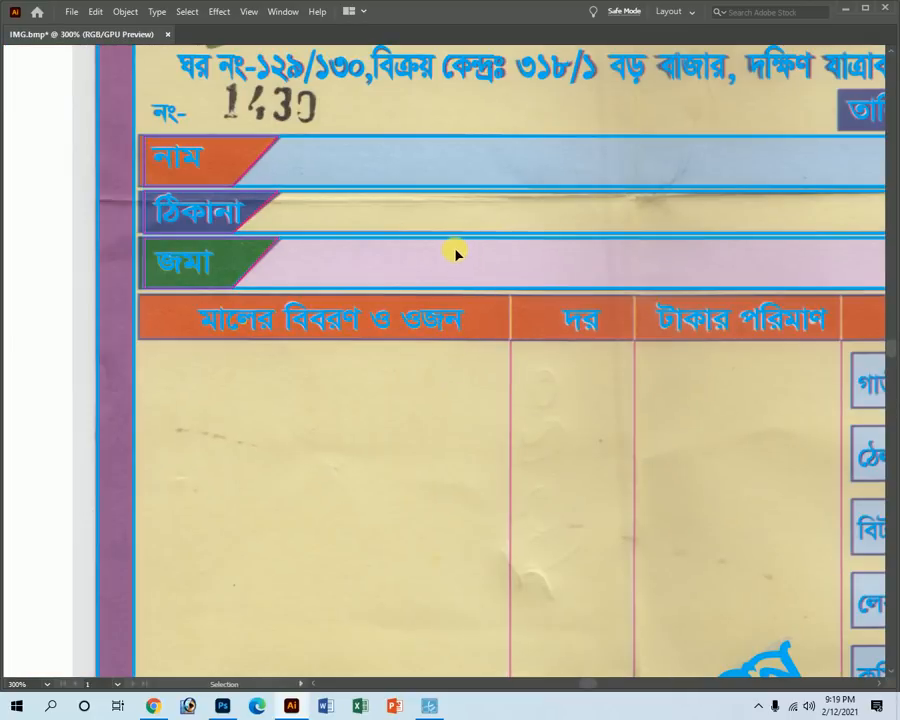
pyautogui.moveTo(455, 245); pyautogui.dragTo(450, 297)
pyautogui.hotkey('ctrl', 'space')
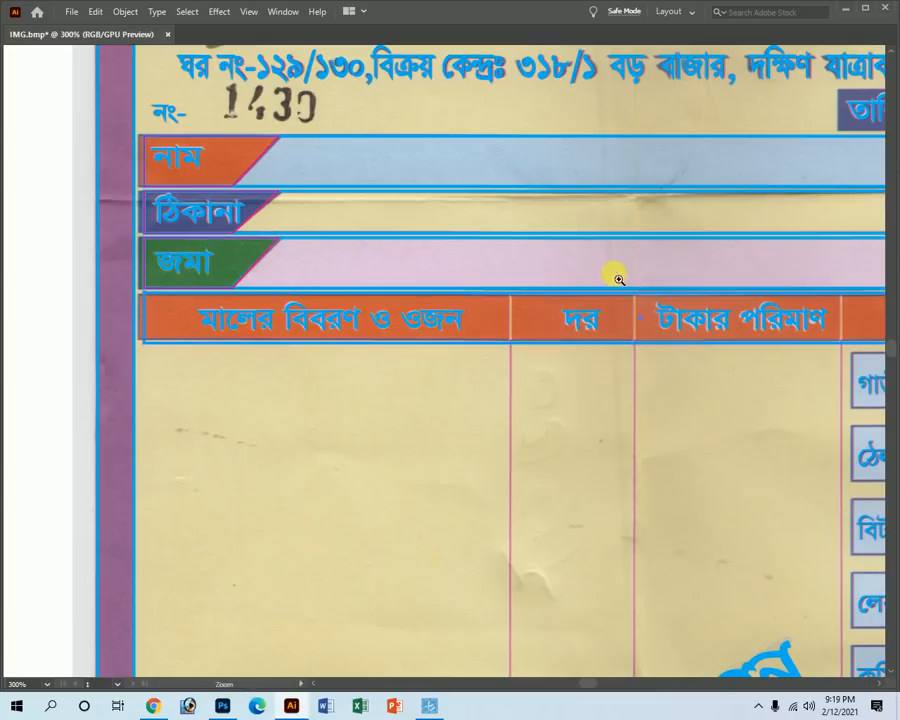
pyautogui.moveTo(599, 251); pyautogui.dragTo(836, 561)
pyautogui.moveTo(716, 385); pyautogui.dragTo(716, 396)
pyautogui.moveTo(727, 548); pyautogui.dragTo(726, 527)
# Zoom out from the header and pan to show the full form width.
pyautogui.hotkey('ctrl', 'alt', 'space')
pyautogui.keyDown('ctrl'); pyautogui.keyDown('alt'); pyautogui.click(643, 510); pyautogui.keyUp('alt'); pyautogui.keyUp('ctrl')
pyautogui.keyDown('ctrl'); pyautogui.keyDown('alt'); pyautogui.click(643, 430); pyautogui.keyUp('alt'); pyautogui.keyUp('ctrl')
pyautogui.keyDown('ctrl'); pyautogui.keyDown('alt'); pyautogui.click(643, 418); pyautogui.keyUp('alt'); pyautogui.keyUp('ctrl')
pyautogui.keyDown('ctrl'); pyautogui.keyDown('alt'); pyautogui.click(643, 419); pyautogui.keyUp('alt'); pyautogui.keyUp('ctrl')
pyautogui.keyDown('ctrl'); pyautogui.keyDown('alt'); pyautogui.click(643, 419); pyautogui.keyUp('alt'); pyautogui.keyUp('ctrl')
pyautogui.keyDown('ctrl'); pyautogui.keyDown('alt'); pyautogui.click(643, 419); pyautogui.keyUp('alt'); pyautogui.keyUp('ctrl')
pyautogui.press('space')
pyautogui.moveTo(215, 338); pyautogui.dragTo(621, 388)
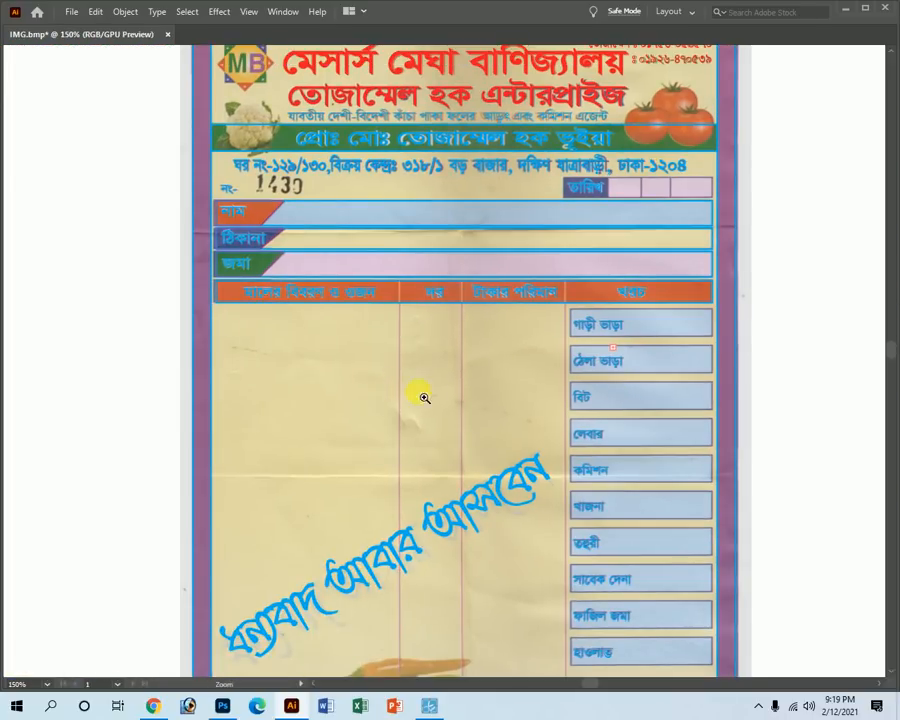
# Zoom and pan down to inspect the lower part of the form.
pyautogui.keyDown('ctrl'); pyautogui.click(462, 471); pyautogui.keyUp('ctrl')
pyautogui.press('space')
pyautogui.moveTo(478, 538); pyautogui.dragTo(449, 395)
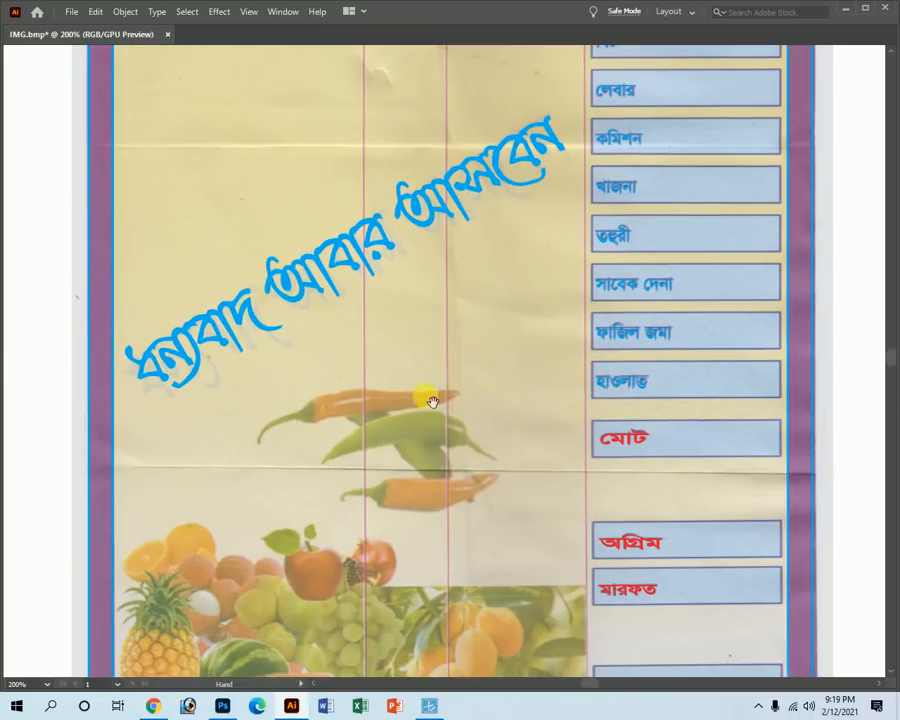
pyautogui.keyDown('ctrl'); pyautogui.keyDown('alt'); pyautogui.click(512, 403); pyautogui.keyUp('alt'); pyautogui.keyUp('ctrl')
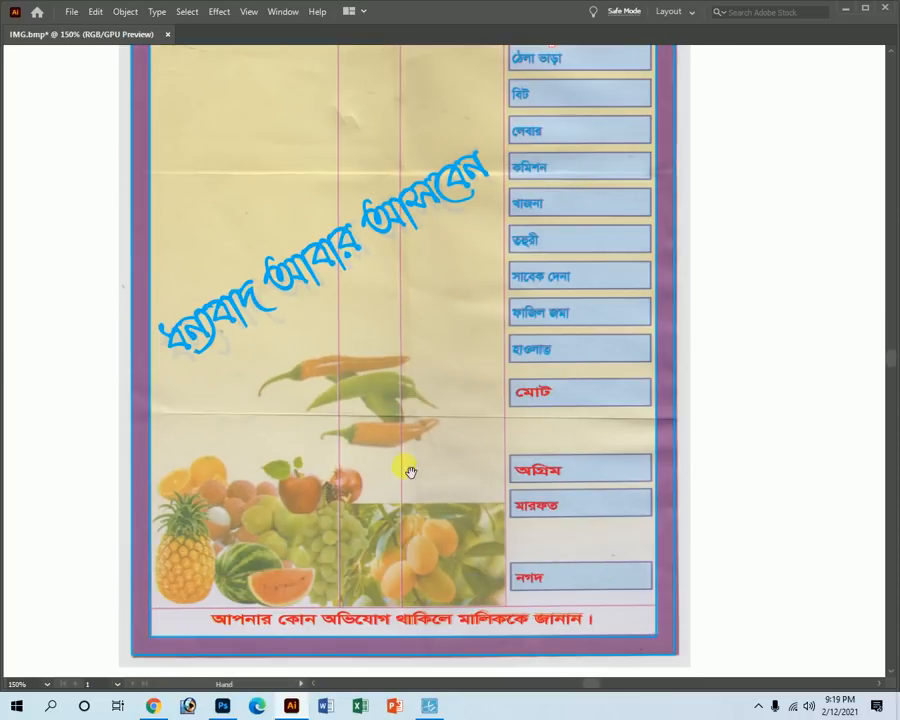
pyautogui.scroll(-5, 578, 486)
pyautogui.moveTo(527, 360); pyautogui.dragTo(690, 440)
# Zoom out to the whole receipt, then zoom back in on the header and label rows.
pyautogui.keyDown('ctrl'); pyautogui.keyDown('alt'); pyautogui.click(374, 268); pyautogui.keyUp('alt'); pyautogui.keyUp('ctrl')
pyautogui.keyDown('ctrl'); pyautogui.keyDown('alt'); pyautogui.click(357, 242); pyautogui.keyUp('alt'); pyautogui.keyUp('ctrl')
pyautogui.keyDown('ctrl'); pyautogui.keyDown('alt'); pyautogui.click(356, 241); pyautogui.keyUp('alt'); pyautogui.keyUp('ctrl')
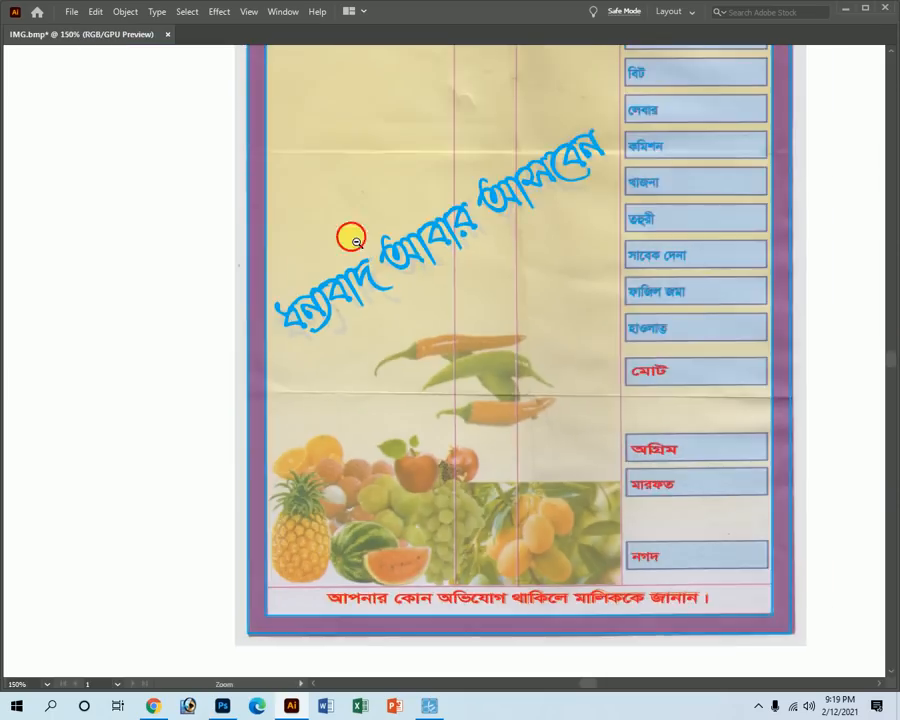
pyautogui.keyDown('ctrl'); pyautogui.keyDown('alt'); pyautogui.click(356, 241); pyautogui.keyUp('alt'); pyautogui.keyUp('ctrl')
pyautogui.moveTo(508, 261); pyautogui.dragTo(365, 284)
pyautogui.moveTo(289, 243); pyautogui.dragTo(337, 379)
pyautogui.moveTo(270, 332); pyautogui.dragTo(387, 438)
pyautogui.moveTo(318, 295); pyautogui.dragTo(331, 456)
pyautogui.press('Tab')
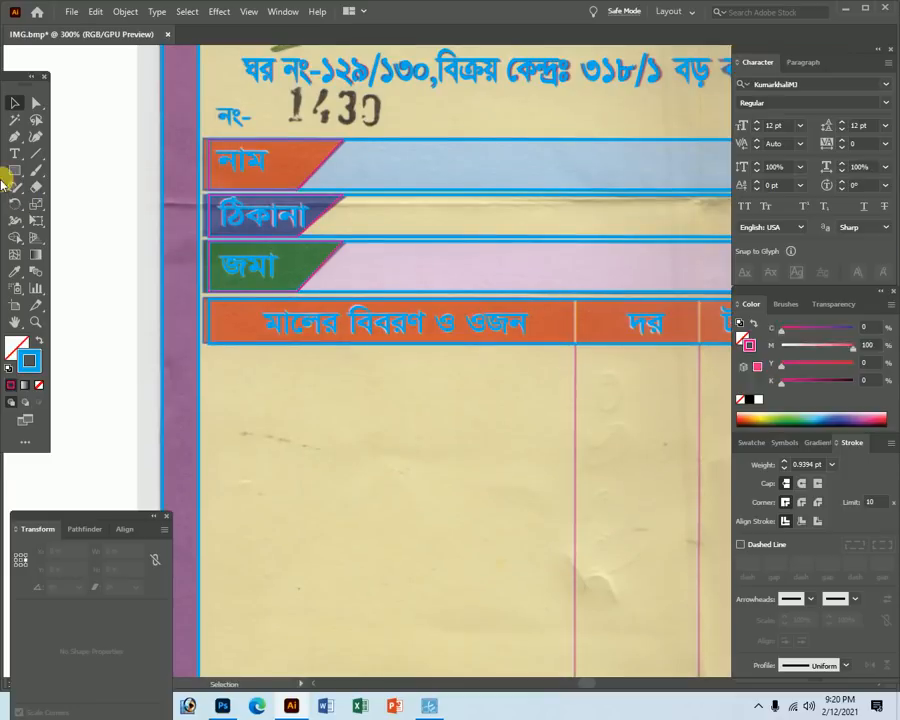
# Select the vertical line path on the receipt form with the Selection tool.
pyautogui.click(16, 137)
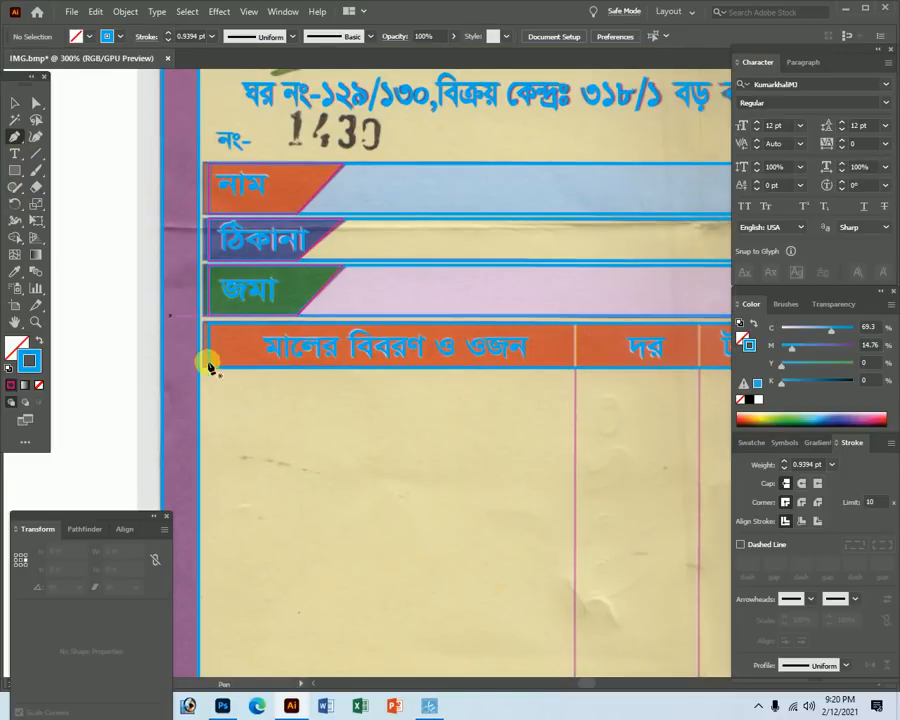
pyautogui.press('Tab')
pyautogui.press('Tab')
pyautogui.click(35, 103)
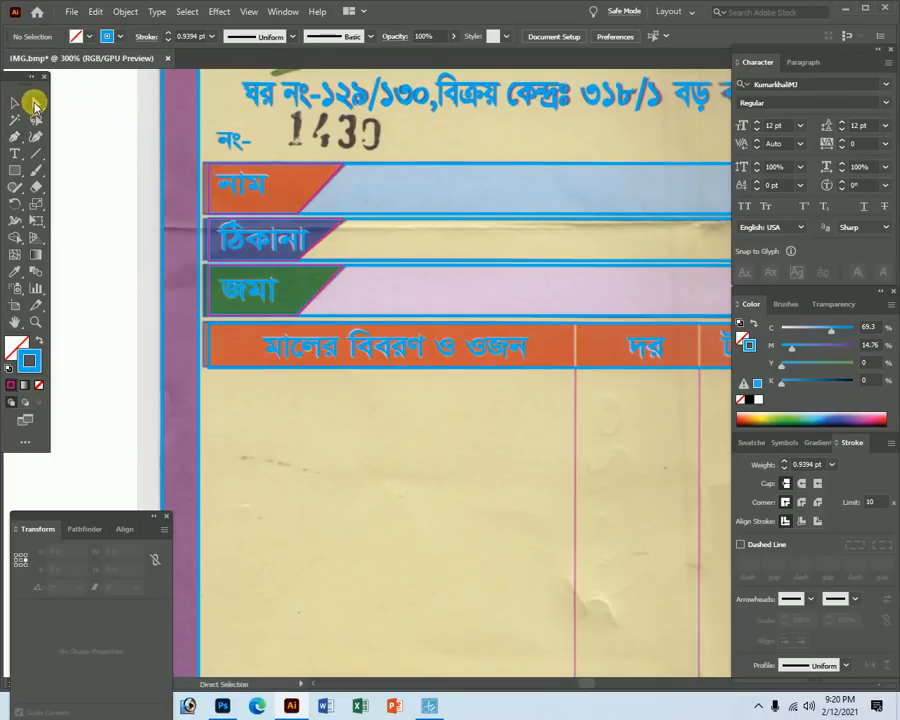
pyautogui.press('Tab')
pyautogui.press('Tab')
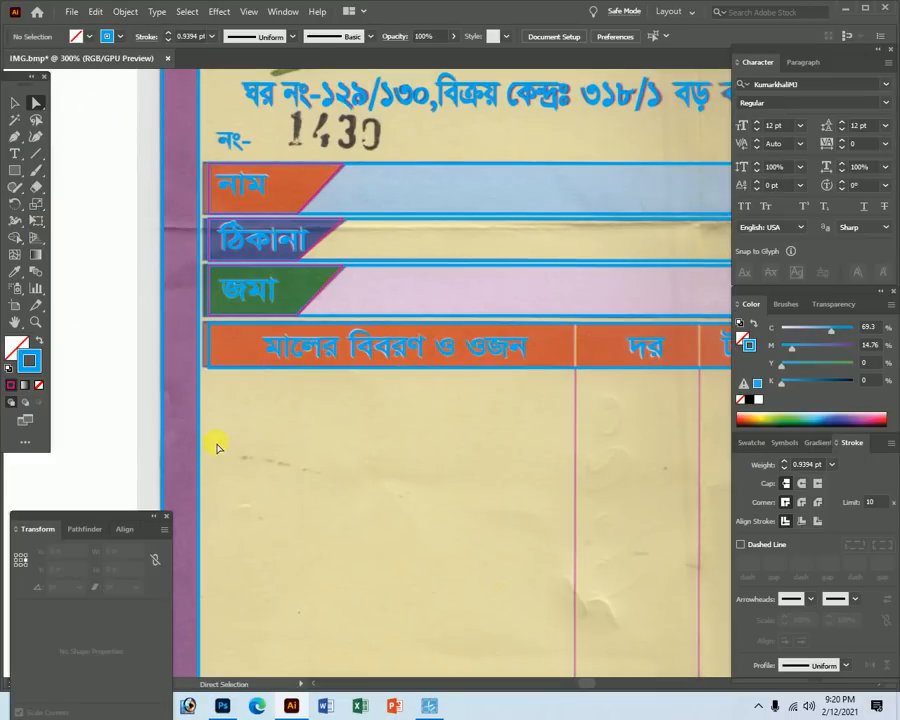
pyautogui.click(200, 433)
pyautogui.press('Tab')
pyautogui.keyDown('ctrl'); pyautogui.keyDown('alt'); pyautogui.click(349, 399); pyautogui.keyUp('alt'); pyautogui.keyUp('ctrl')
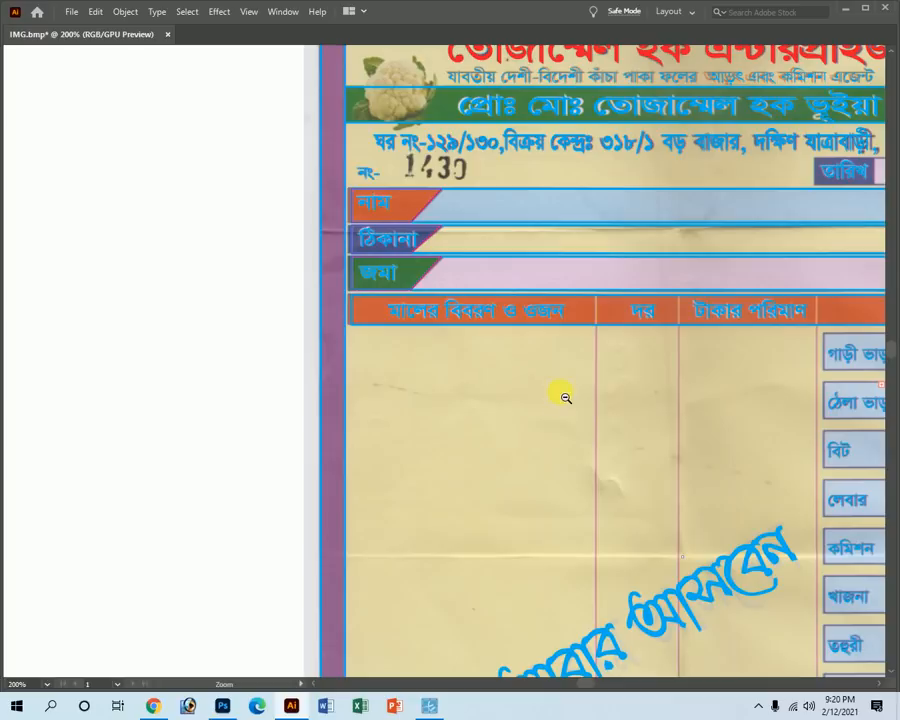
pyautogui.keyDown('ctrl'); pyautogui.keyDown('alt'); pyautogui.click(555, 393); pyautogui.keyUp('alt'); pyautogui.keyUp('ctrl')
pyautogui.keyDown('ctrl'); pyautogui.keyDown('alt'); pyautogui.click(555, 393); pyautogui.keyUp('alt'); pyautogui.keyUp('ctrl')
pyautogui.press('Tab')
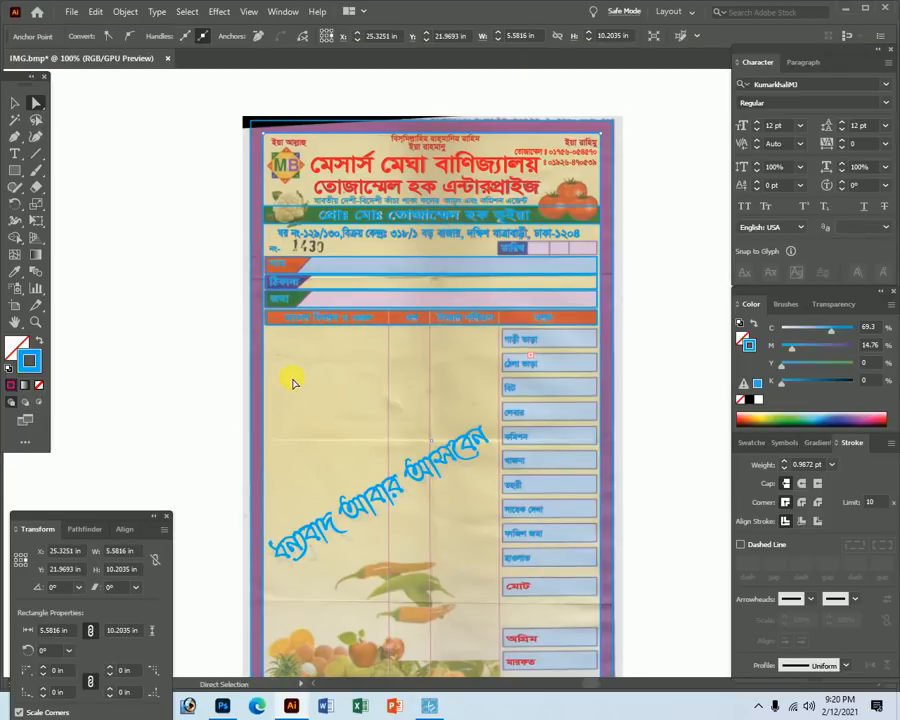
pyautogui.click(263, 352)
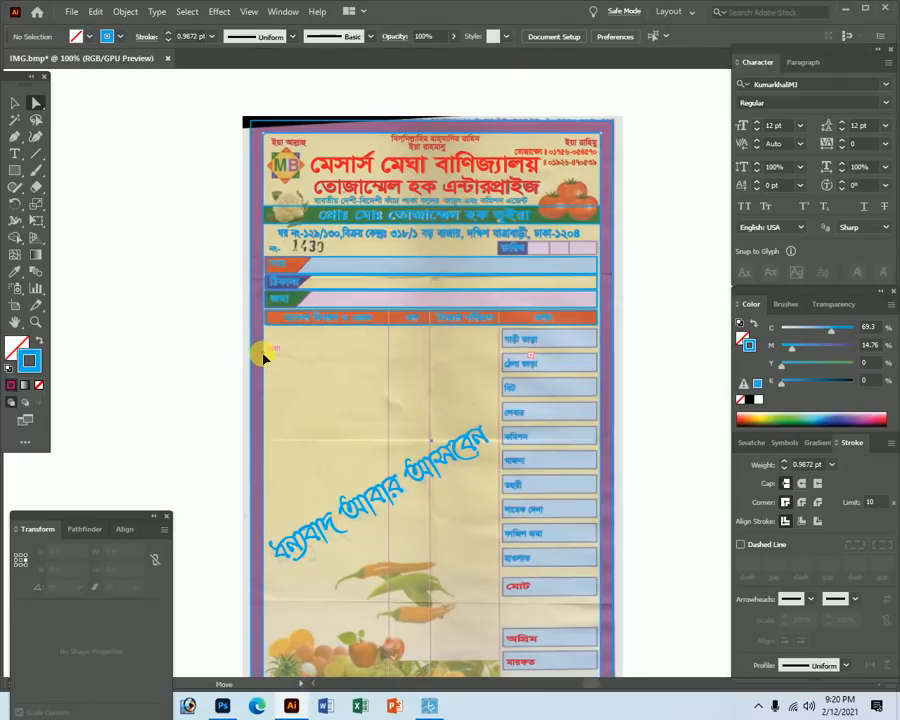
pyautogui.click(270, 357)
pyautogui.click(15, 102)
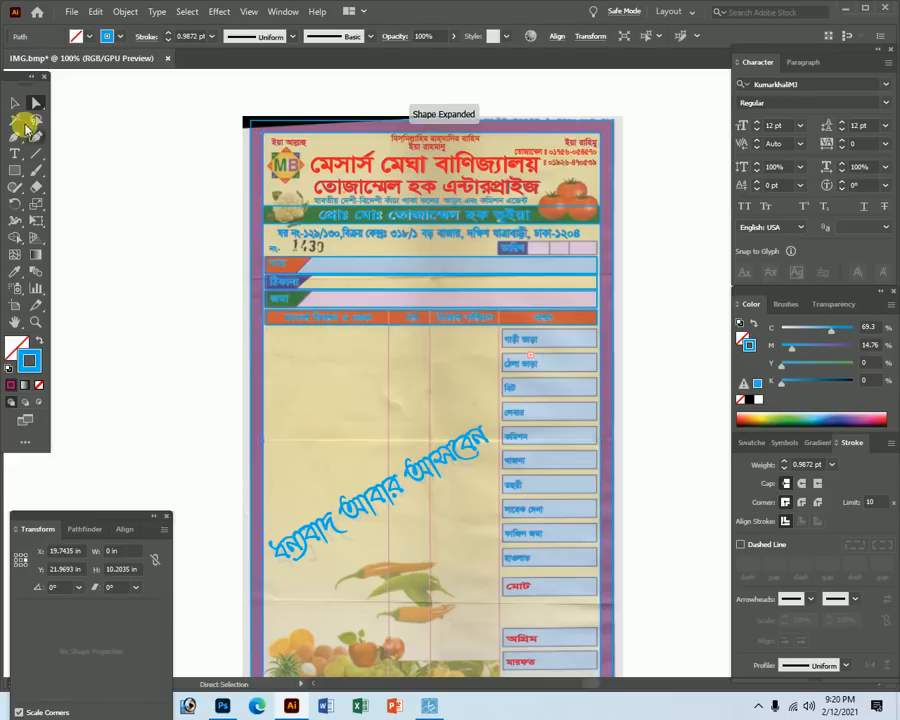
pyautogui.press('Tab')
# Move the vertical line into the table and fit its top end onto the header border.
pyautogui.moveTo(256, 411); pyautogui.dragTo(392, 379)
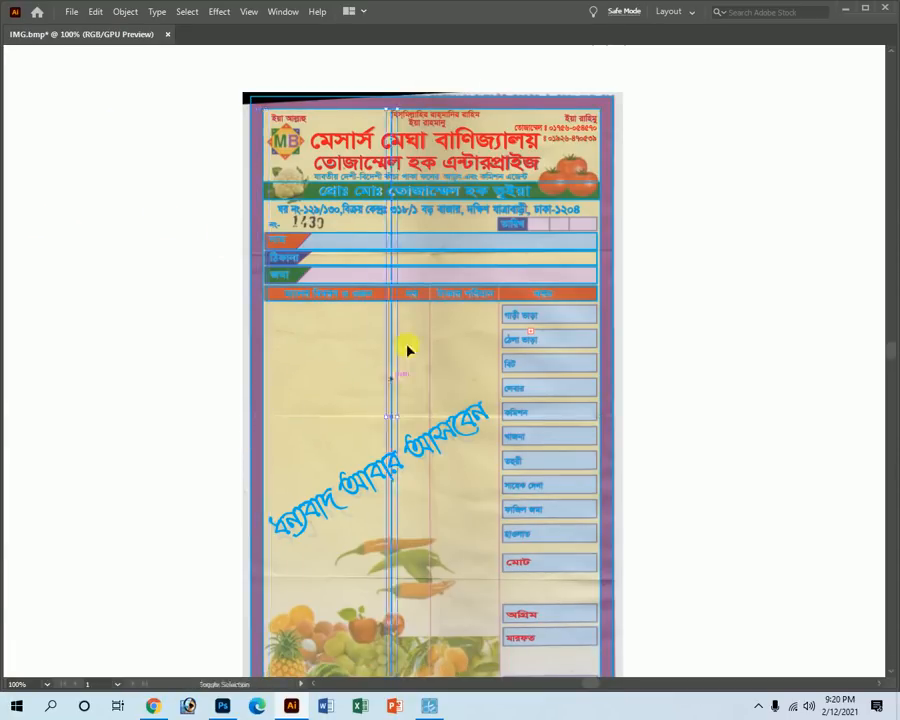
pyautogui.moveTo(391, 109); pyautogui.dragTo(678, 606)
pyautogui.press('z')
pyautogui.press('v')
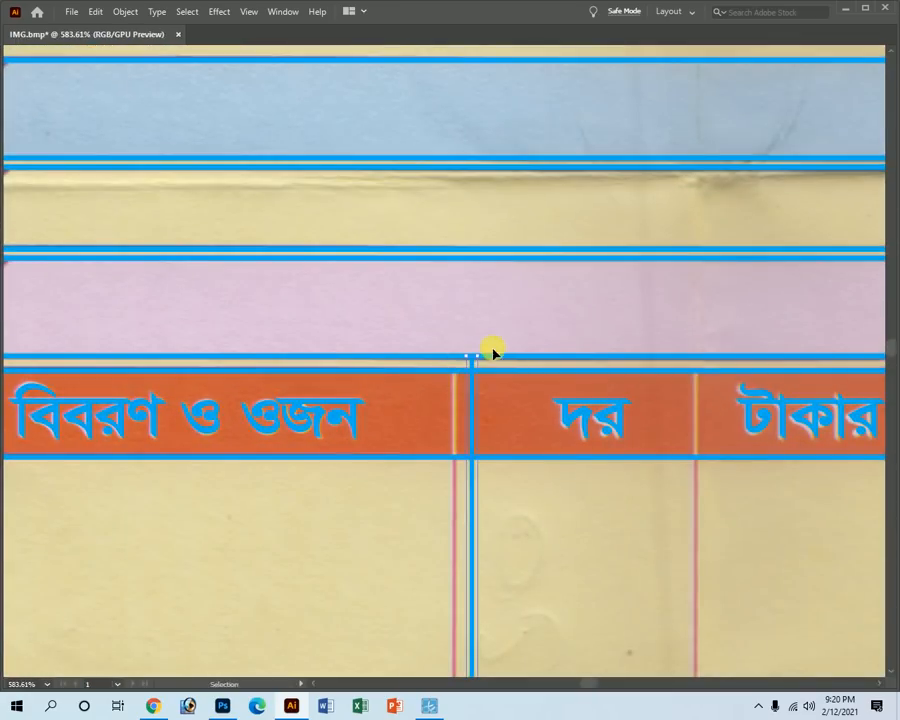
pyautogui.moveTo(474, 361); pyautogui.dragTo(472, 370)
# Place a copy of the vertical line on the pink divider under the খরচ column.
pyautogui.moveTo(474, 516); pyautogui.dragTo(697, 521)
pyautogui.hotkey('ctrl', 'alt', 'space')
pyautogui.keyDown('ctrl'); pyautogui.keyDown('alt'); pyautogui.click(557, 452); pyautogui.keyUp('alt'); pyautogui.keyUp('ctrl')
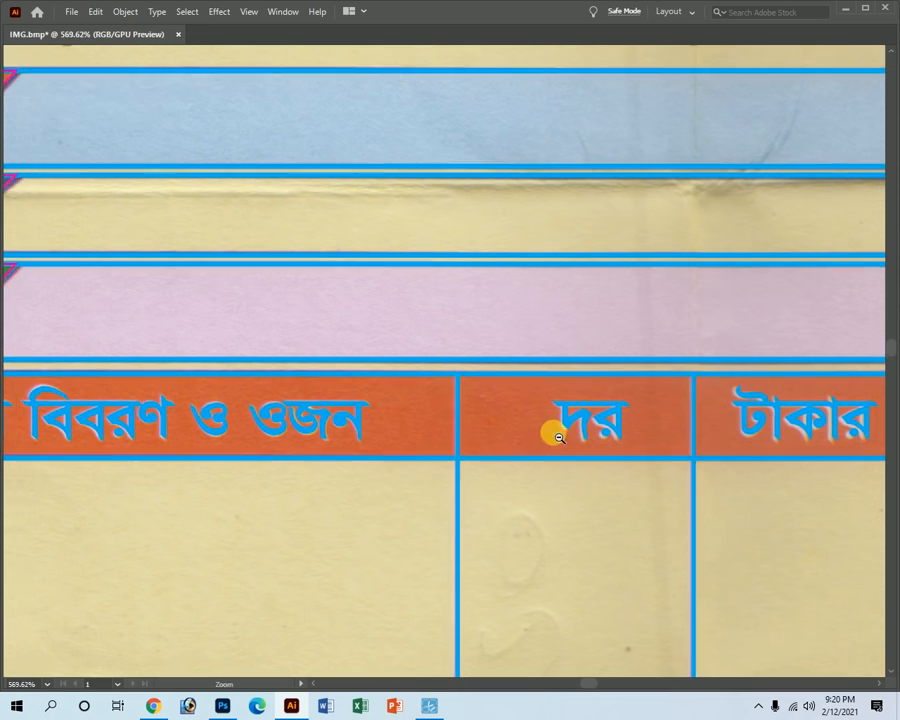
pyautogui.keyDown('ctrl'); pyautogui.keyDown('alt'); pyautogui.click(519, 479); pyautogui.keyUp('alt'); pyautogui.keyUp('ctrl')
pyautogui.keyDown('ctrl'); pyautogui.keyDown('alt'); pyautogui.click(511, 462); pyautogui.keyUp('alt'); pyautogui.keyUp('ctrl')
pyautogui.keyDown('ctrl'); pyautogui.keyDown('alt'); pyautogui.click(487, 420); pyautogui.keyUp('alt'); pyautogui.keyUp('ctrl')
pyautogui.keyDown('ctrl'); pyautogui.keyDown('alt'); pyautogui.click(484, 417); pyautogui.keyUp('alt'); pyautogui.keyUp('ctrl')
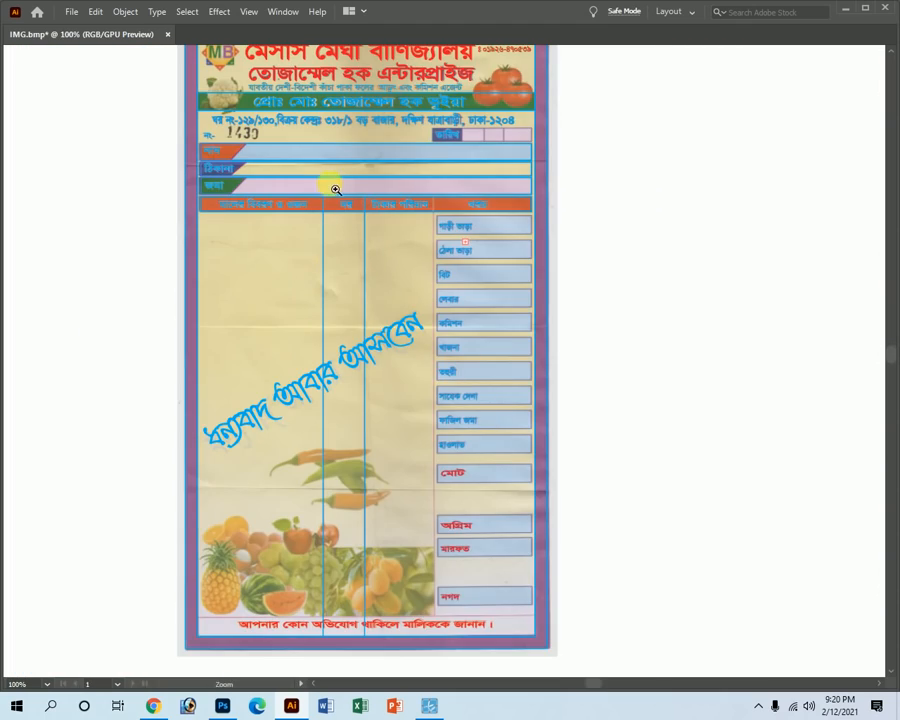
pyautogui.moveTo(282, 157); pyautogui.dragTo(422, 258)
pyautogui.moveTo(591, 477); pyautogui.dragTo(534, 407)
pyautogui.keyDown('ctrl'); pyautogui.keyDown('alt'); pyautogui.click(426, 450); pyautogui.keyUp('alt'); pyautogui.keyUp('ctrl')
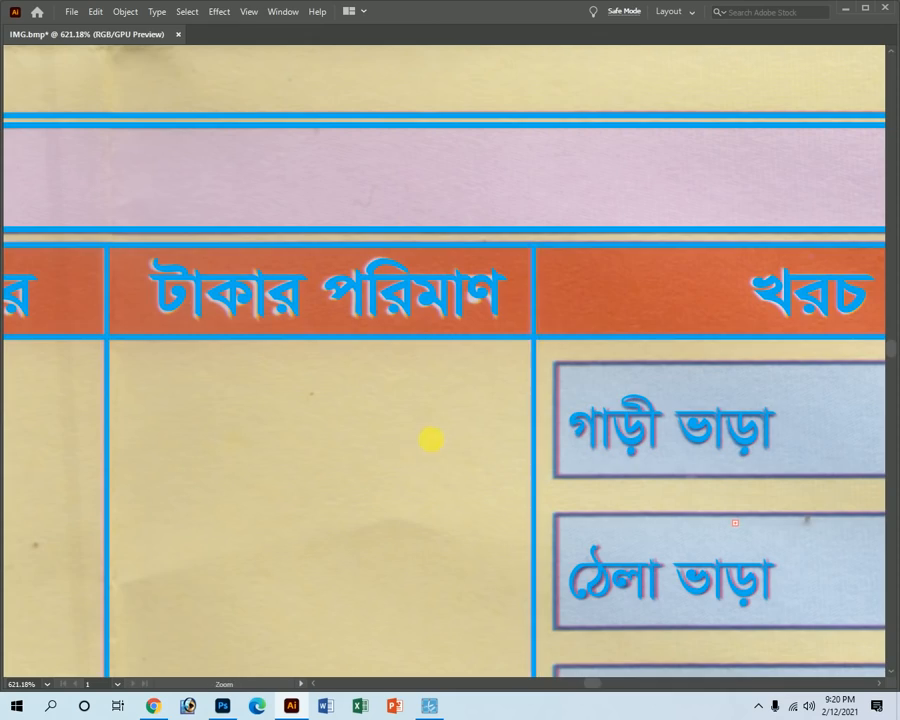
# Shorten the column dividers so they stop above the footer text.
pyautogui.keyDown('ctrl'); pyautogui.keyDown('alt'); pyautogui.click(470, 457); pyautogui.keyUp('alt'); pyautogui.keyUp('ctrl')
pyautogui.keyDown('ctrl'); pyautogui.keyDown('alt'); pyautogui.click(478, 470); pyautogui.keyUp('alt'); pyautogui.keyUp('ctrl')
pyautogui.keyDown('ctrl'); pyautogui.keyDown('alt'); pyautogui.click(489, 485); pyautogui.keyUp('alt'); pyautogui.keyUp('ctrl')
pyautogui.keyDown('ctrl'); pyautogui.keyDown('alt'); pyautogui.click(491, 485); pyautogui.keyUp('alt'); pyautogui.keyUp('ctrl')
pyautogui.keyDown('ctrl'); pyautogui.keyDown('alt'); pyautogui.click(465, 441); pyautogui.keyUp('alt'); pyautogui.keyUp('ctrl')
pyautogui.keyDown('ctrl'); pyautogui.keyDown('alt'); pyautogui.click(462, 446); pyautogui.keyUp('alt'); pyautogui.keyUp('ctrl')
pyautogui.click(600, 524)
pyautogui.moveTo(310, 437); pyautogui.dragTo(409, 430)
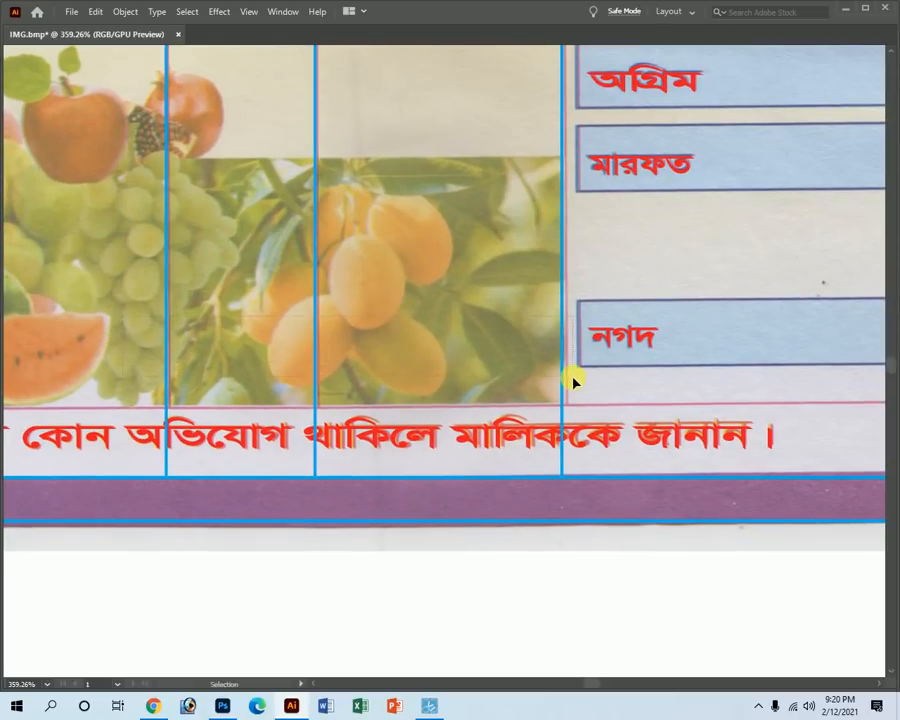
pyautogui.moveTo(369, 483); pyautogui.dragTo(358, 405)
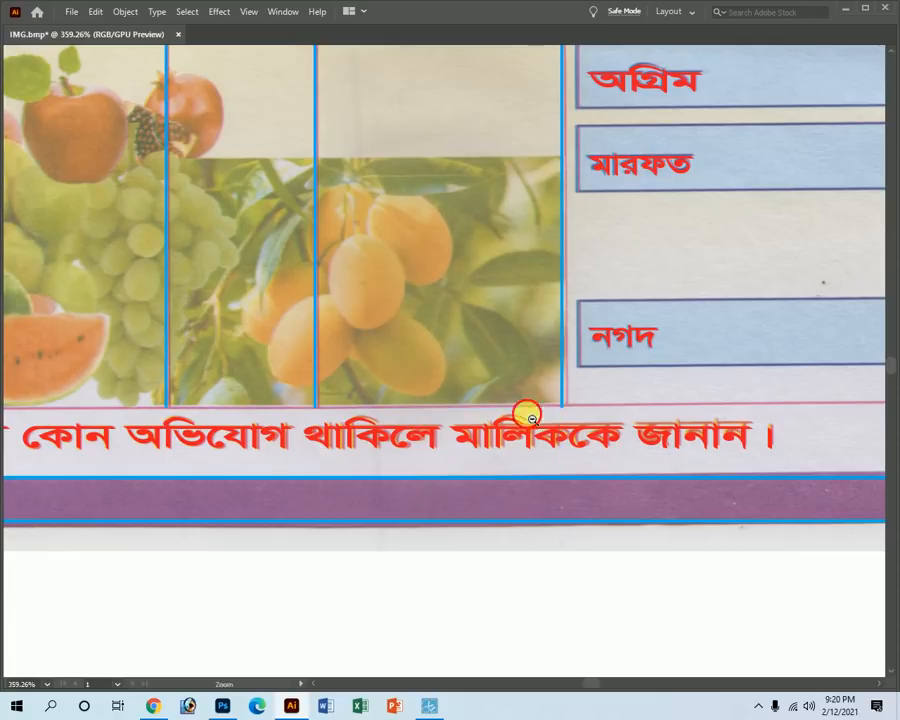
# Copy the bottom border line up as a new rule above the footer text.
pyautogui.hotkey('ctrl', '-')
pyautogui.hotkey('ctrl', '-')
pyautogui.moveTo(397, 455); pyautogui.dragTo(502, 488)
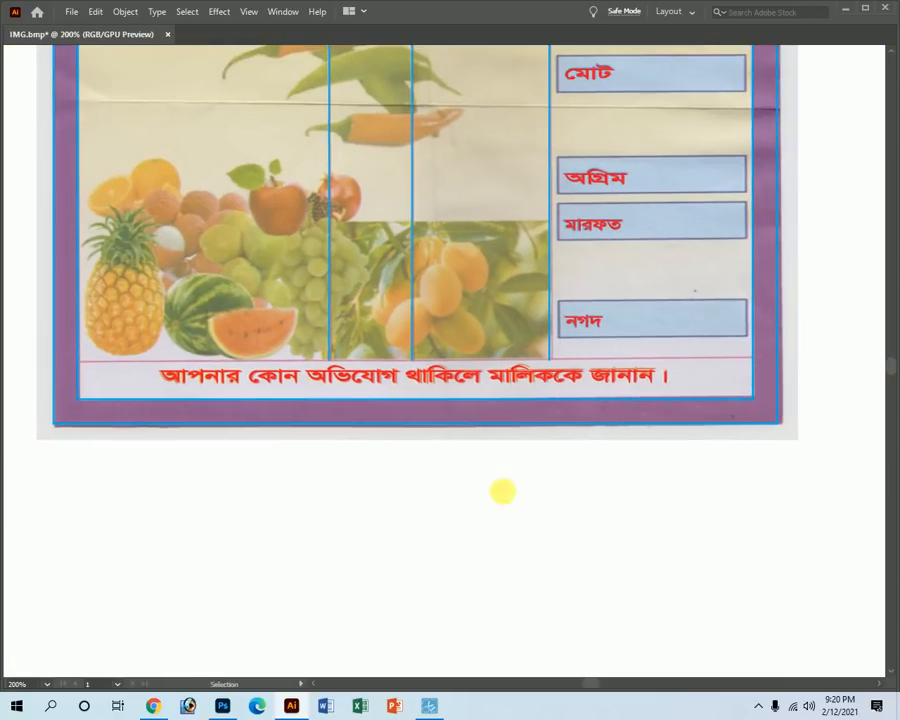
pyautogui.press('v')
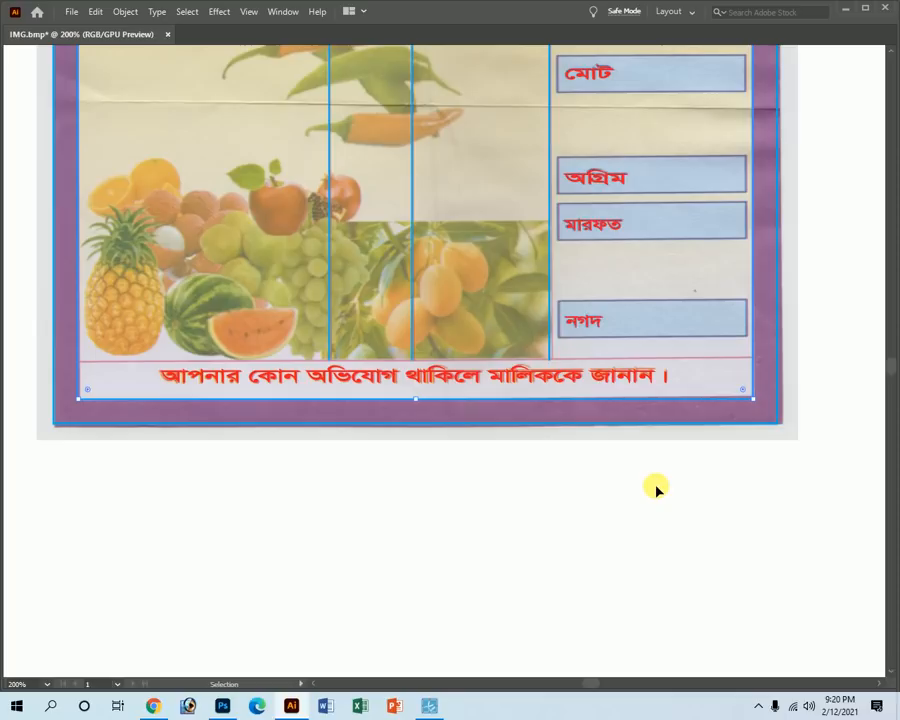
pyautogui.press('Tab')
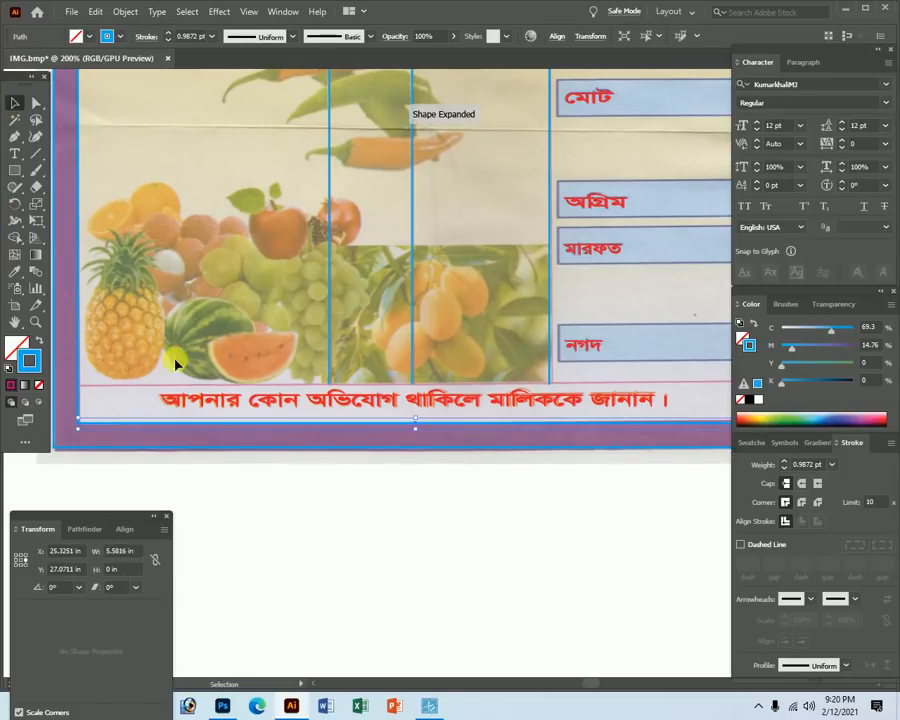
pyautogui.moveTo(88, 350); pyautogui.dragTo(262, 433)
pyautogui.press('Tab')
pyautogui.click(253, 466)
# Nudge the new horizontal rule up toward the divider at their junction.
pyautogui.keyDown('ctrl'); pyautogui.keyDown('alt'); pyautogui.click(573, 369); pyautogui.keyUp('alt'); pyautogui.keyUp('ctrl')
pyautogui.keyDown('ctrl'); pyautogui.keyDown('alt'); pyautogui.click(573, 369); pyautogui.keyUp('alt'); pyautogui.keyUp('ctrl')
pyautogui.keyDown('ctrl'); pyautogui.keyDown('alt'); pyautogui.click(573, 369); pyautogui.keyUp('alt'); pyautogui.keyUp('ctrl')
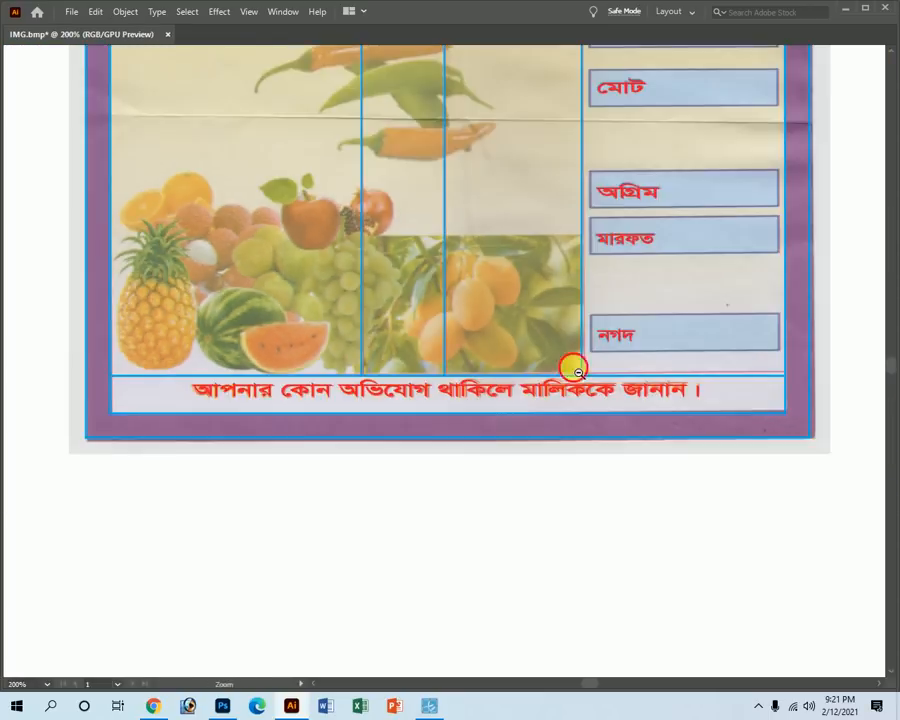
pyautogui.keyDown('ctrl'); pyautogui.keyDown('alt'); pyautogui.click(578, 372); pyautogui.keyUp('alt'); pyautogui.keyUp('ctrl')
pyautogui.moveTo(355, 355); pyautogui.dragTo(719, 608)
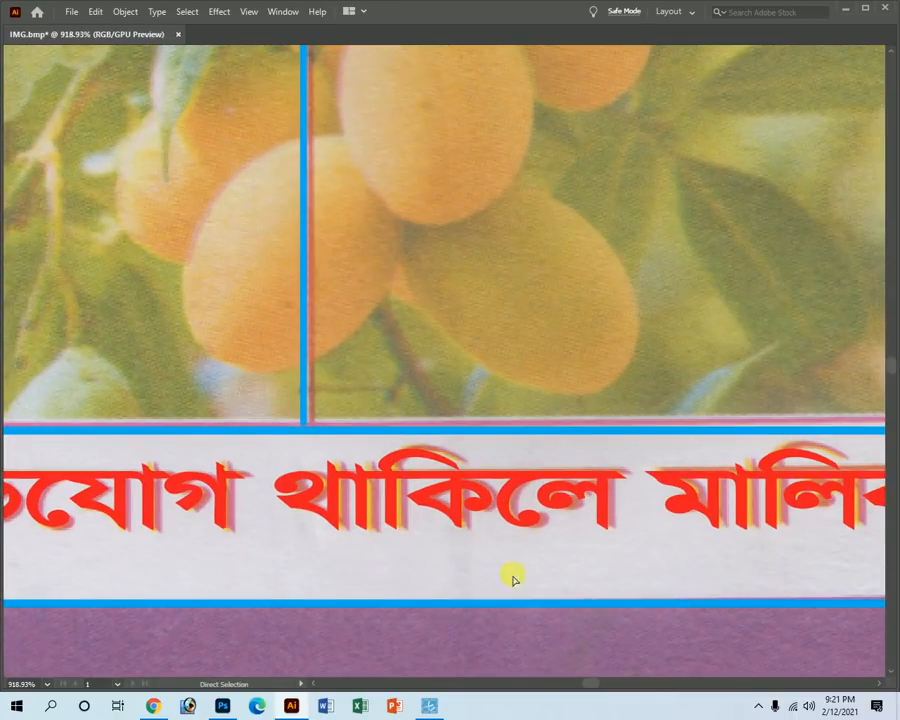
pyautogui.moveTo(215, 448); pyautogui.dragTo(615, 493)
pyautogui.moveTo(350, 486); pyautogui.dragTo(668, 657)
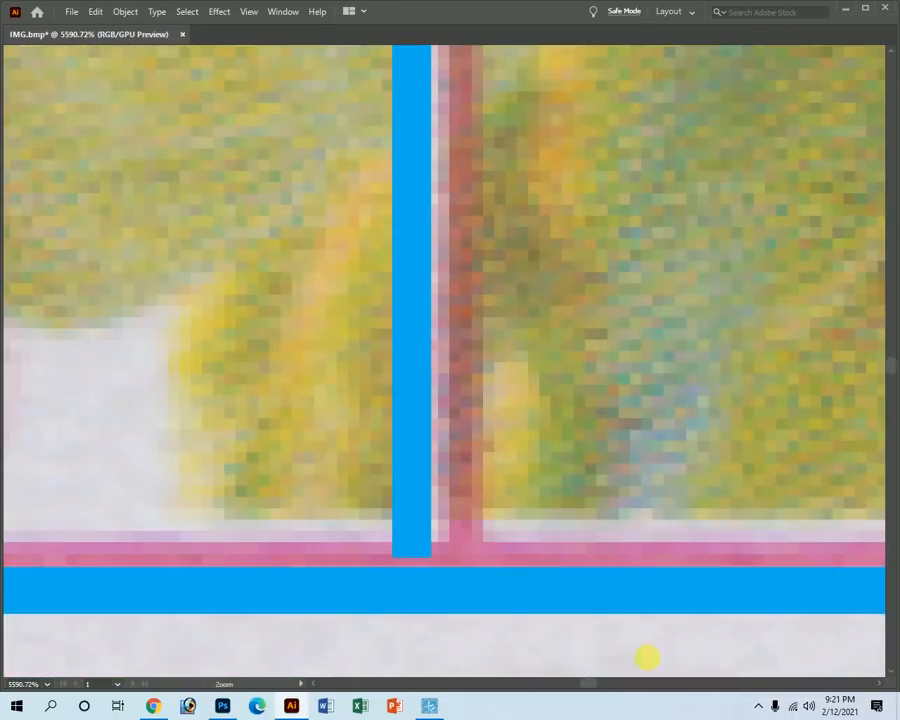
pyautogui.moveTo(427, 596); pyautogui.dragTo(430, 563)
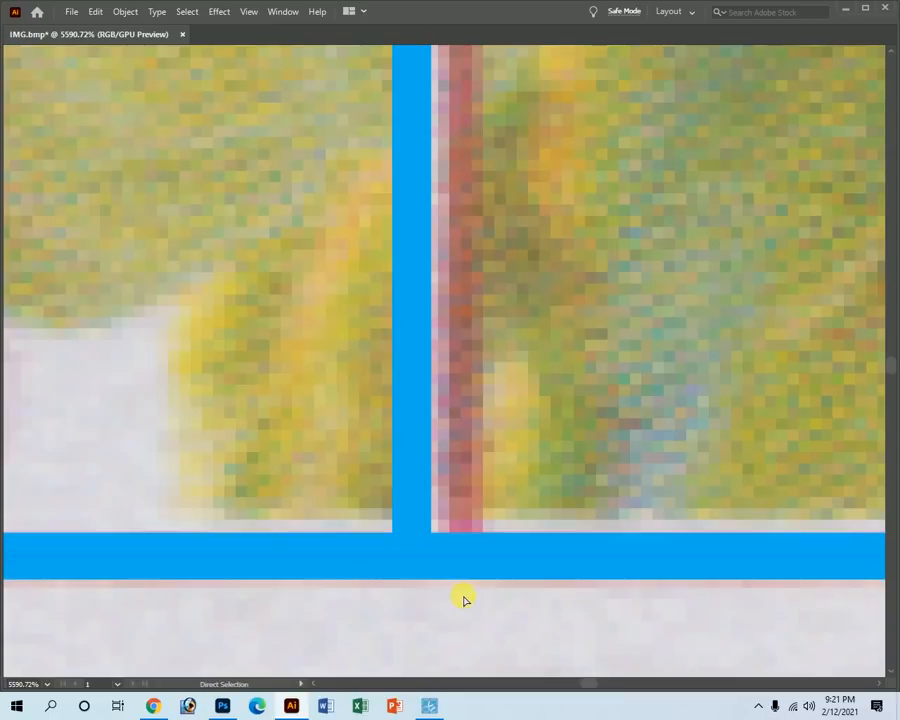
# In Outline view, move the horizontal rule to meet the divider's end exactly.
pyautogui.hotkey('ctrl', 'y')
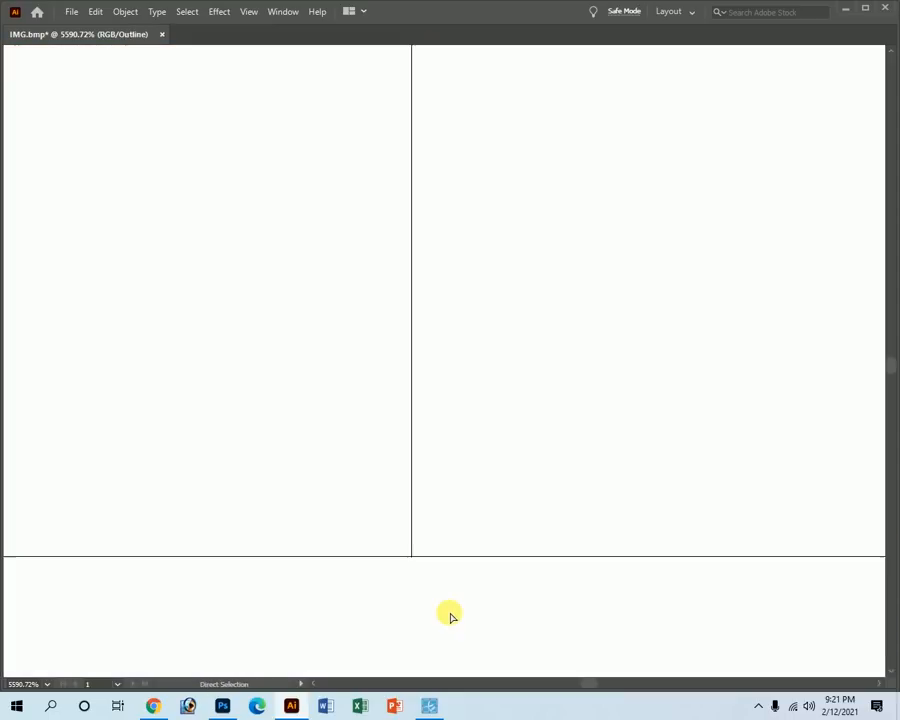
pyautogui.press('z')
pyautogui.moveTo(398, 555); pyautogui.dragTo(438, 306)
pyautogui.press('v')
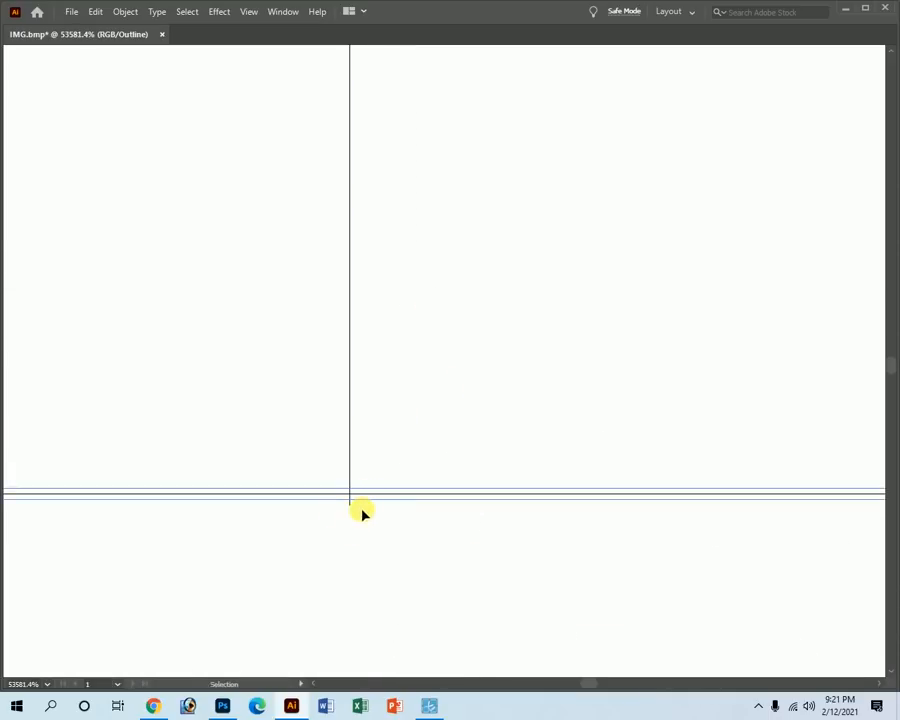
pyautogui.moveTo(363, 495); pyautogui.dragTo(360, 515)
pyautogui.click(375, 603)
pyautogui.press('z')
pyautogui.keyDown('alt'); pyautogui.click(630, 483); pyautogui.keyUp('alt')
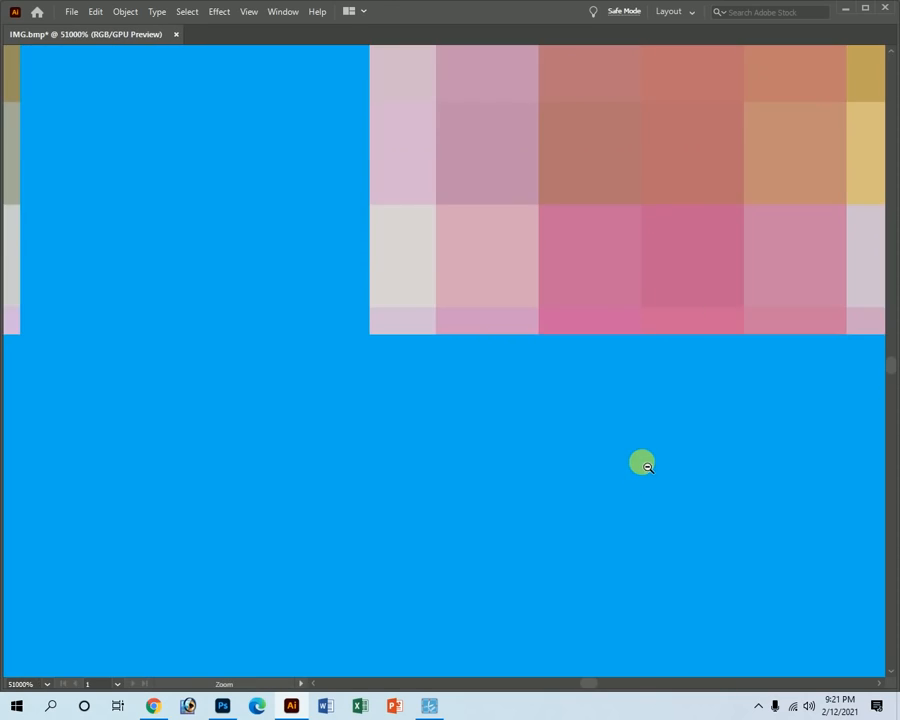
pyautogui.keyDown('alt'); pyautogui.click(641, 472); pyautogui.keyUp('alt')
pyautogui.keyDown('alt'); pyautogui.click(634, 435); pyautogui.keyUp('alt')
pyautogui.keyDown('alt'); pyautogui.click(625, 400); pyautogui.keyUp('alt')
pyautogui.keyDown('alt'); pyautogui.click(590, 326); pyautogui.keyUp('alt')
pyautogui.keyDown('alt'); pyautogui.click(520, 326); pyautogui.keyUp('alt')
pyautogui.keyDown('alt'); pyautogui.click(448, 326); pyautogui.keyUp('alt')
pyautogui.keyDown('alt'); pyautogui.click(453, 330); pyautogui.keyUp('alt')
pyautogui.keyDown('alt'); pyautogui.click(466, 340); pyautogui.keyUp('alt')
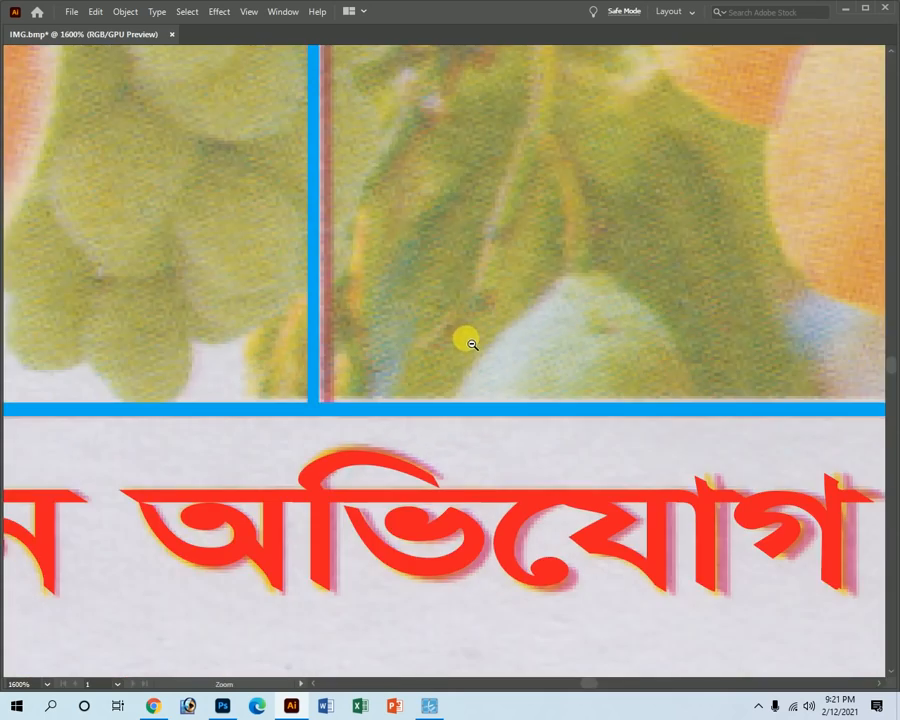
pyautogui.keyDown('alt'); pyautogui.click(470, 343); pyautogui.keyUp('alt')
pyautogui.keyDown('alt'); pyautogui.click(476, 341); pyautogui.keyUp('alt')
pyautogui.keyDown('alt'); pyautogui.click(476, 341); pyautogui.keyUp('alt')
pyautogui.keyDown('alt'); pyautogui.click(478, 337); pyautogui.keyUp('alt')
pyautogui.keyDown('alt'); pyautogui.click(478, 337); pyautogui.keyUp('alt')
pyautogui.keyDown('alt'); pyautogui.click(479, 336); pyautogui.keyUp('alt')
# Draw a rectangle over the first expense box in the খরচ column.
pyautogui.press('a')
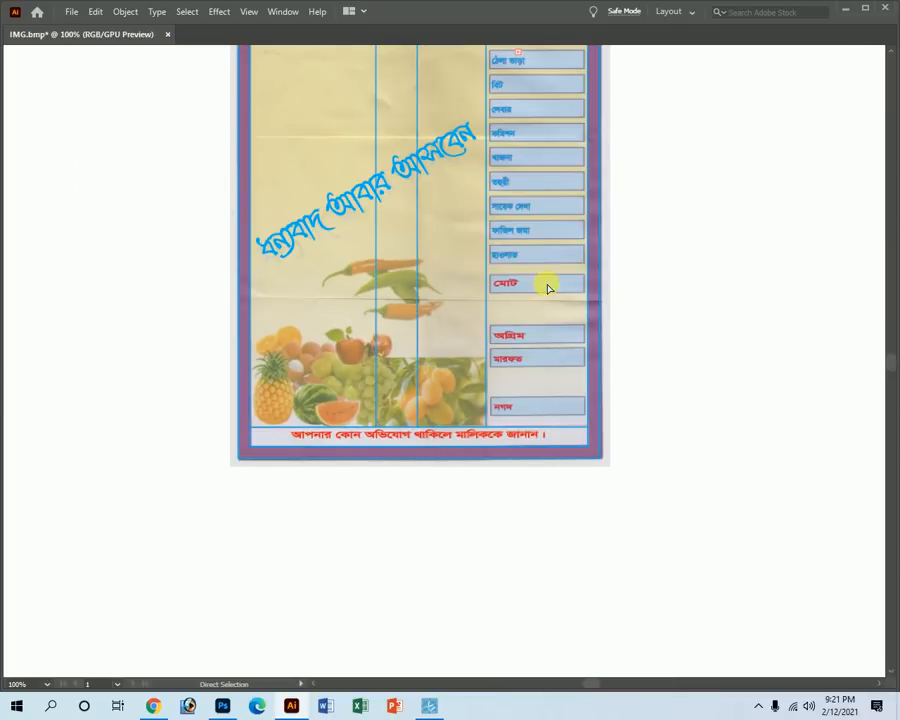
pyautogui.press('space')
pyautogui.moveTo(538, 104); pyautogui.dragTo(443, 346)
pyautogui.hotkey('ctrl', 'space')
pyautogui.moveTo(398, 227); pyautogui.dragTo(531, 352)
pyautogui.press('space')
pyautogui.press('Tab')
pyautogui.click(15, 171)
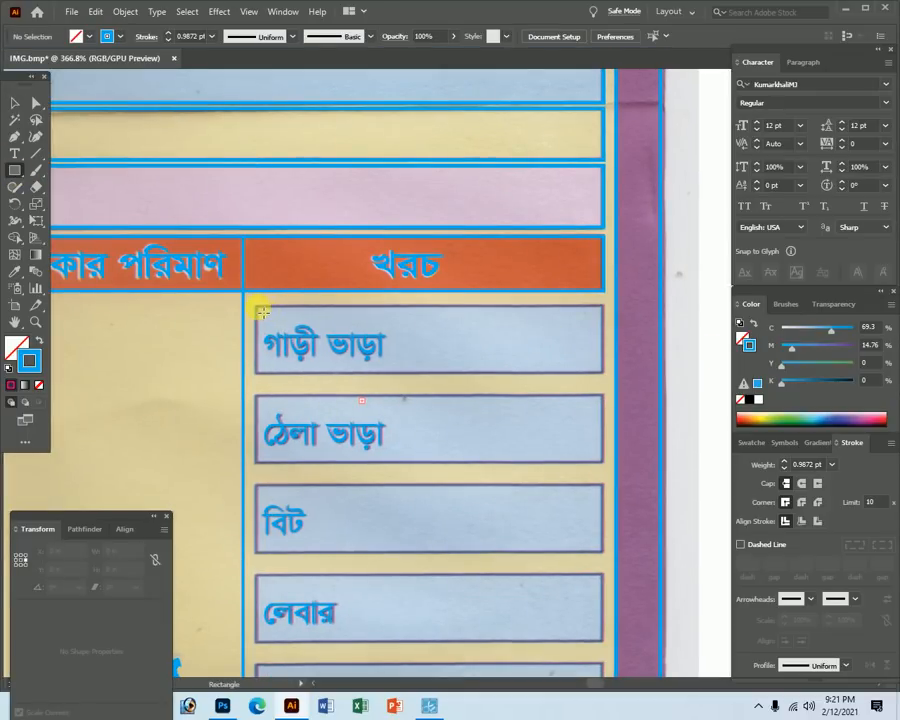
pyautogui.moveTo(260, 312)
pyautogui.mouseDown()
pyautogui.moveTo(412, 366)
pyautogui.moveTo(577, 386)
pyautogui.moveTo(613, 376)
pyautogui.moveTo(603, 374)
pyautogui.mouseUp()
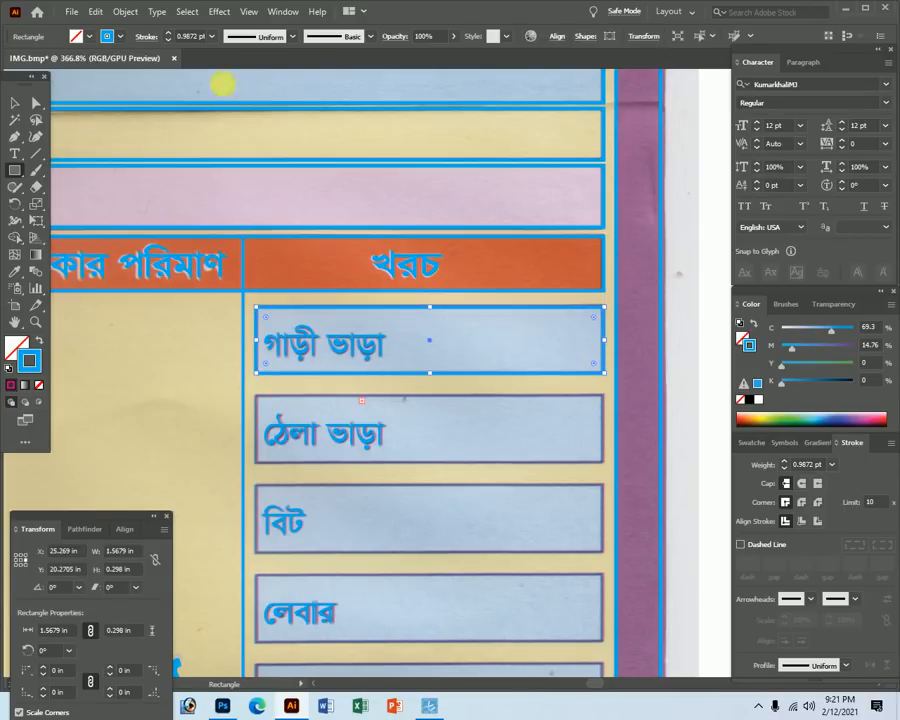
# Set the rectangle's stroke weight to 0.6 pt.
pyautogui.click(13, 103)
pyautogui.press('Tab')
pyautogui.moveTo(510, 336); pyautogui.dragTo(468, 240)
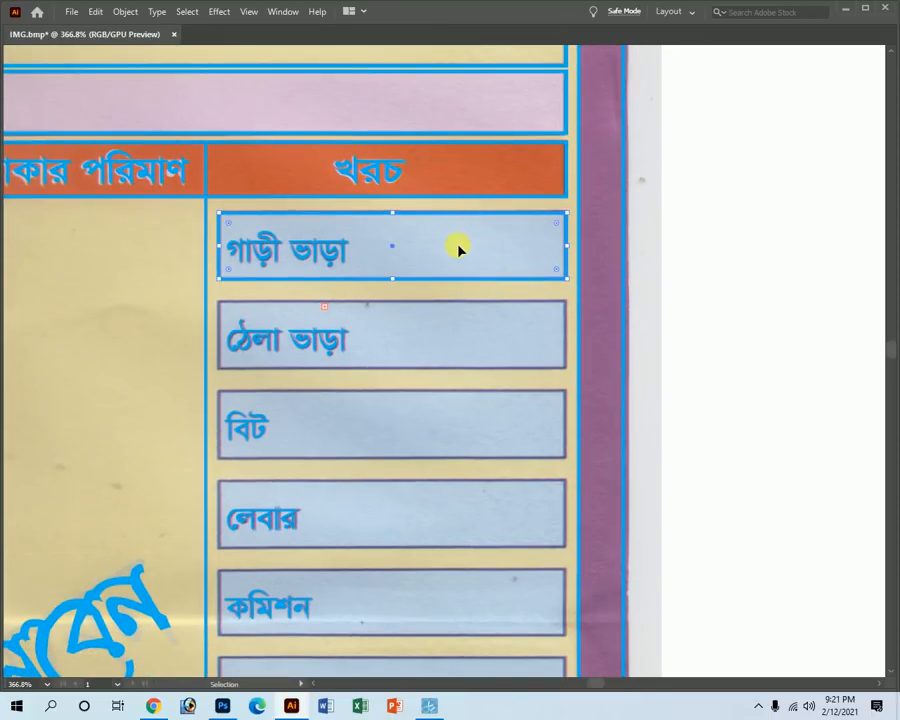
pyautogui.press('Tab')
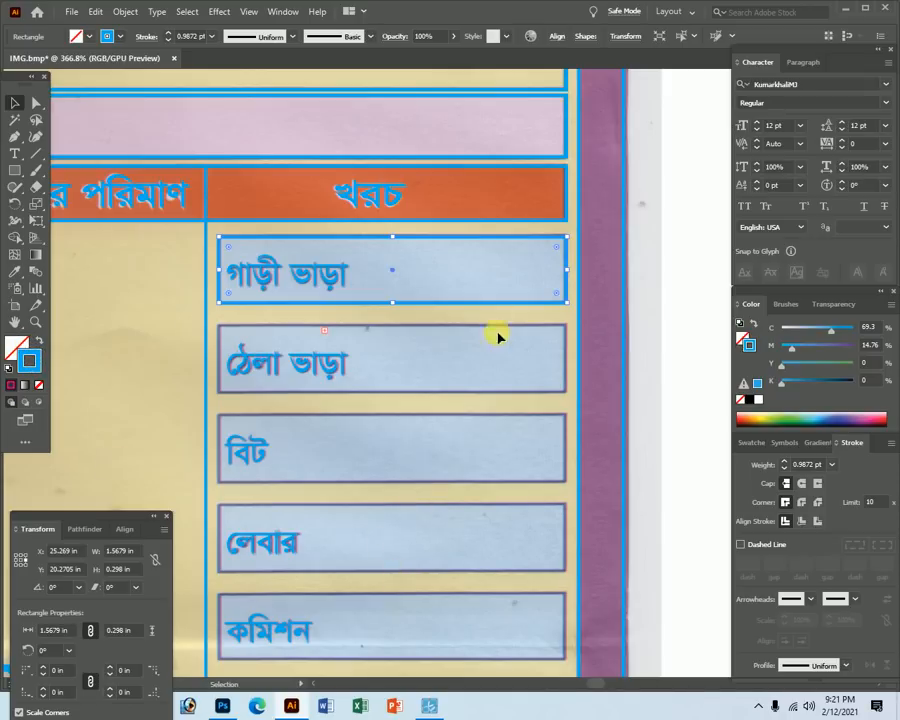
pyautogui.scroll(2, 448, 355)
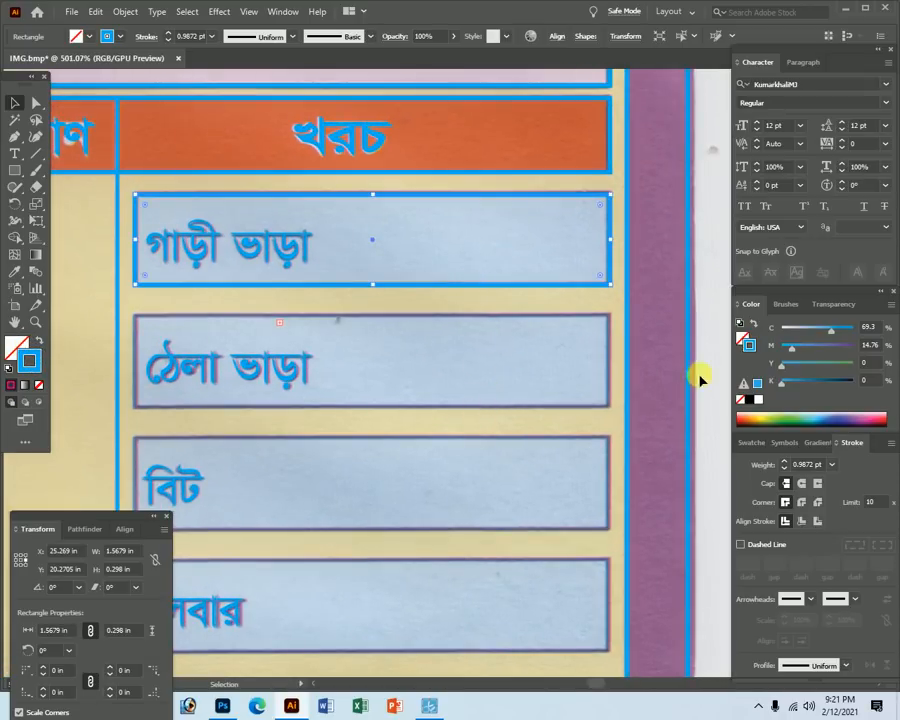
pyautogui.click(809, 466)
pyautogui.write('0.6')
pyautogui.press('Return')
# Raise the rectangle's top edge onto the expense box's top border.
pyautogui.hotkey('ctrl', 'space')
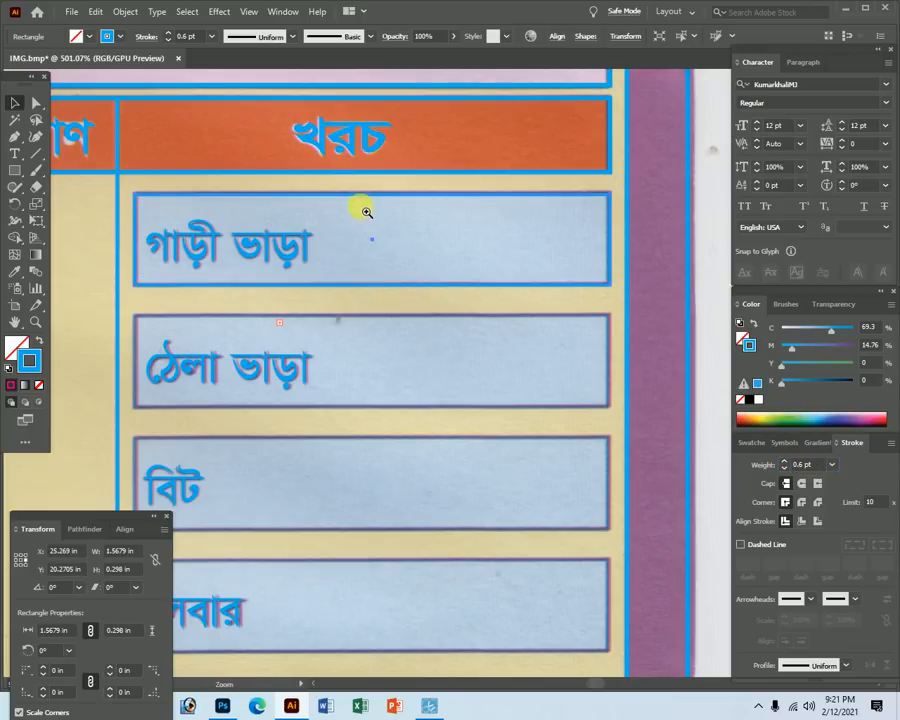
pyautogui.moveTo(368, 218); pyautogui.dragTo(454, 323)
pyautogui.hotkey('ctrl', 'space')
pyautogui.moveTo(334, 291); pyautogui.dragTo(609, 514)
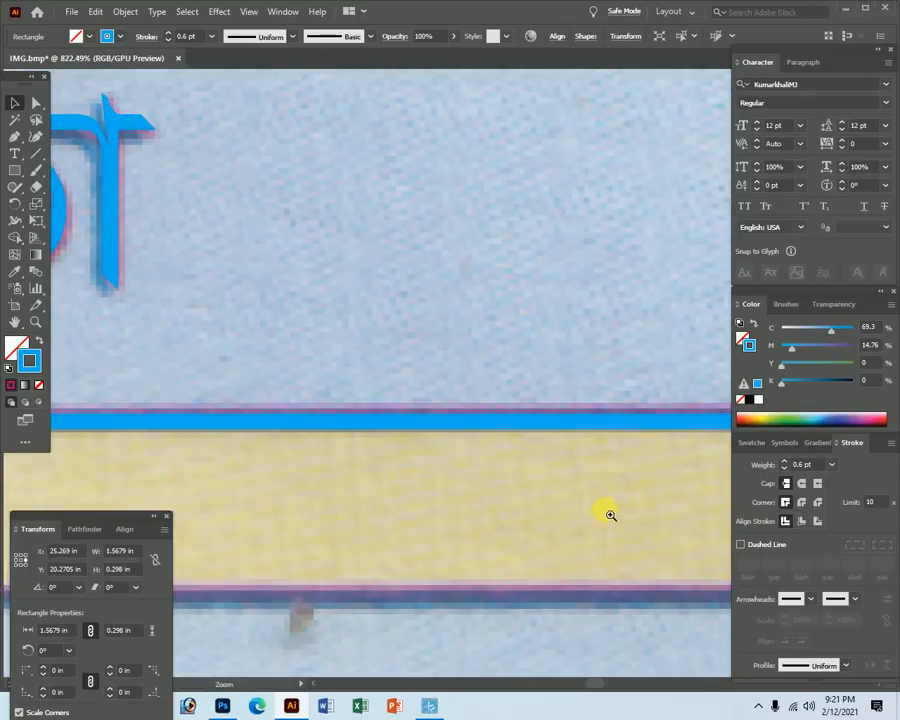
pyautogui.moveTo(494, 415); pyautogui.dragTo(504, 413)
pyautogui.hotkey('ctrl', 'space')
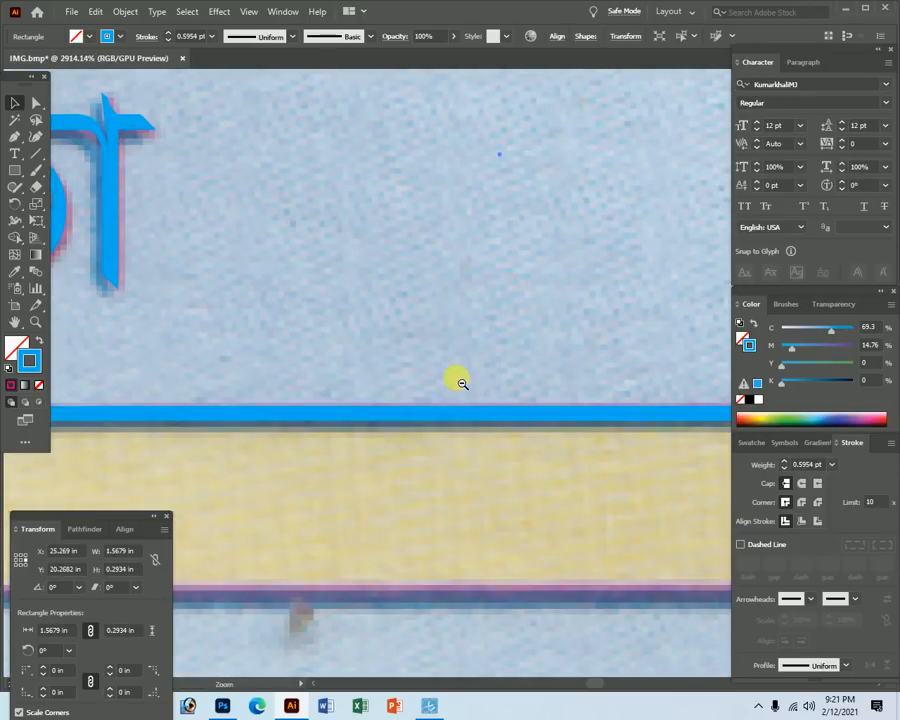
pyautogui.keyDown('ctrl'); pyautogui.keyDown('alt'); pyautogui.click(462, 384); pyautogui.keyUp('alt'); pyautogui.keyUp('ctrl')
pyautogui.keyDown('ctrl'); pyautogui.keyDown('alt'); pyautogui.click(464, 318); pyautogui.keyUp('alt'); pyautogui.keyUp('ctrl')
pyautogui.keyDown('ctrl'); pyautogui.keyDown('alt'); pyautogui.click(464, 318); pyautogui.keyUp('alt'); pyautogui.keyUp('ctrl')
pyautogui.keyDown('ctrl'); pyautogui.keyDown('alt'); pyautogui.click(467, 318); pyautogui.keyUp('alt'); pyautogui.keyUp('ctrl')
pyautogui.moveTo(424, 331); pyautogui.dragTo(512, 424)
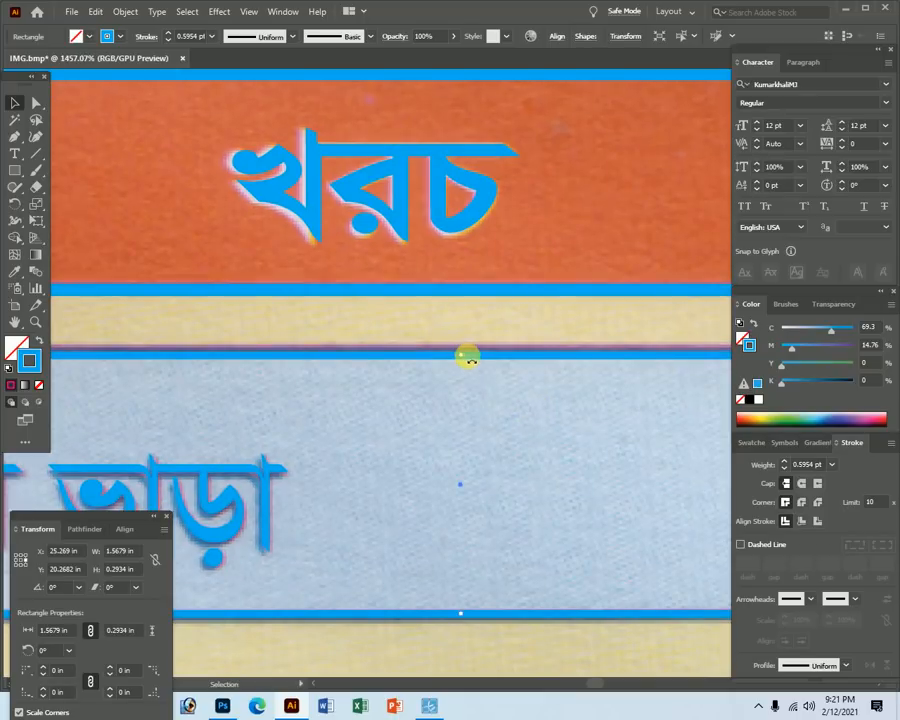
pyautogui.moveTo(468, 357); pyautogui.dragTo(335, 342)
pyautogui.keyDown('ctrl'); pyautogui.keyDown('alt'); pyautogui.click(426, 486); pyautogui.keyUp('alt'); pyautogui.keyUp('ctrl')
pyautogui.keyDown('ctrl'); pyautogui.keyDown('alt'); pyautogui.click(426, 486); pyautogui.keyUp('alt'); pyautogui.keyUp('ctrl')
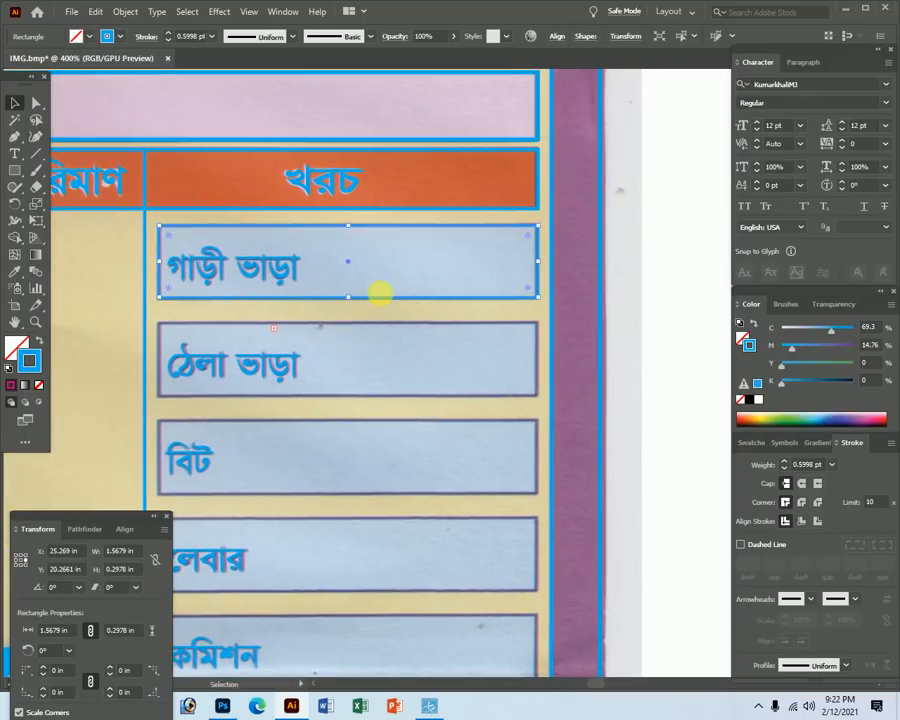
# Extend the rectangle's left edge to the গাড়ী ভাড়া box's left border.
pyautogui.moveTo(112, 240); pyautogui.dragTo(346, 411)
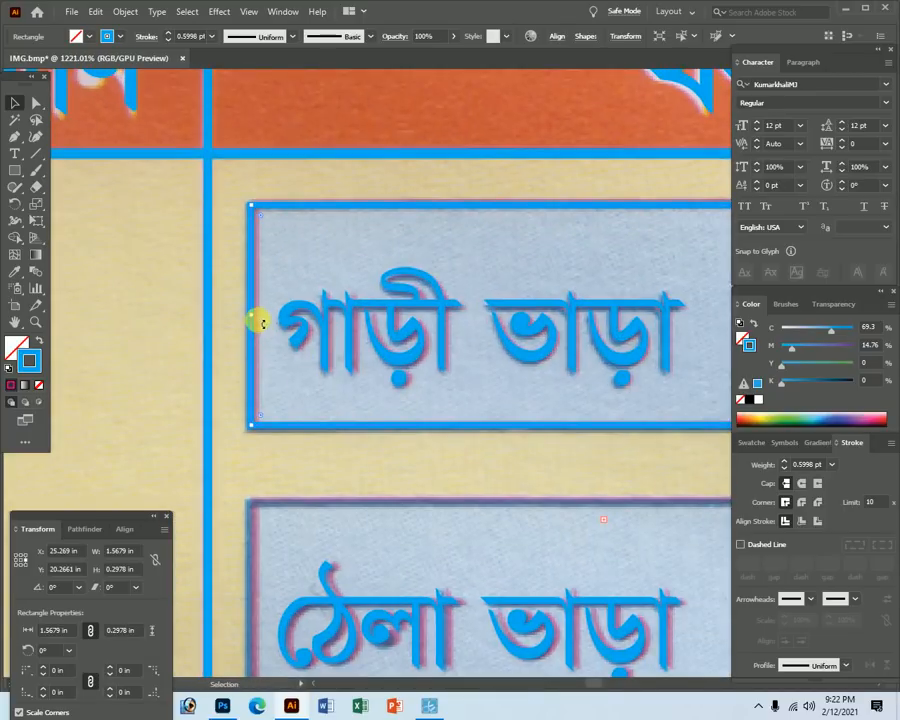
pyautogui.moveTo(255, 318); pyautogui.dragTo(257, 315)
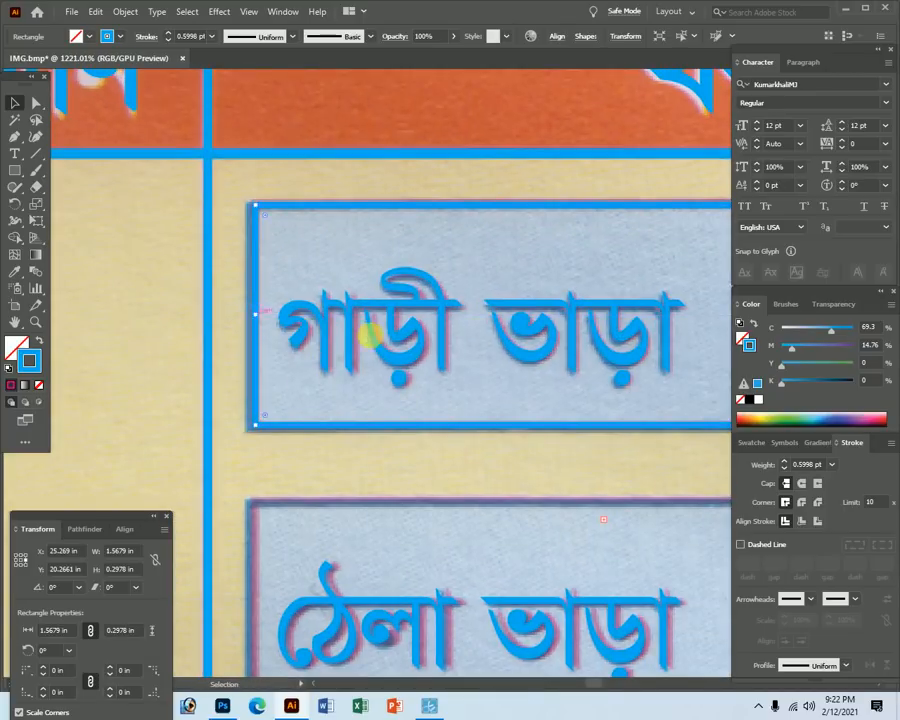
pyautogui.keyDown('ctrl'); pyautogui.keyDown('alt'); pyautogui.click(534, 320); pyautogui.keyUp('alt'); pyautogui.keyUp('ctrl')
pyautogui.keyDown('ctrl'); pyautogui.keyDown('alt'); pyautogui.click(536, 371); pyautogui.keyUp('alt'); pyautogui.keyUp('ctrl')
pyautogui.press('Tab')
pyautogui.moveTo(614, 388); pyautogui.dragTo(629, 361)
pyautogui.moveTo(214, 279); pyautogui.dragTo(434, 446)
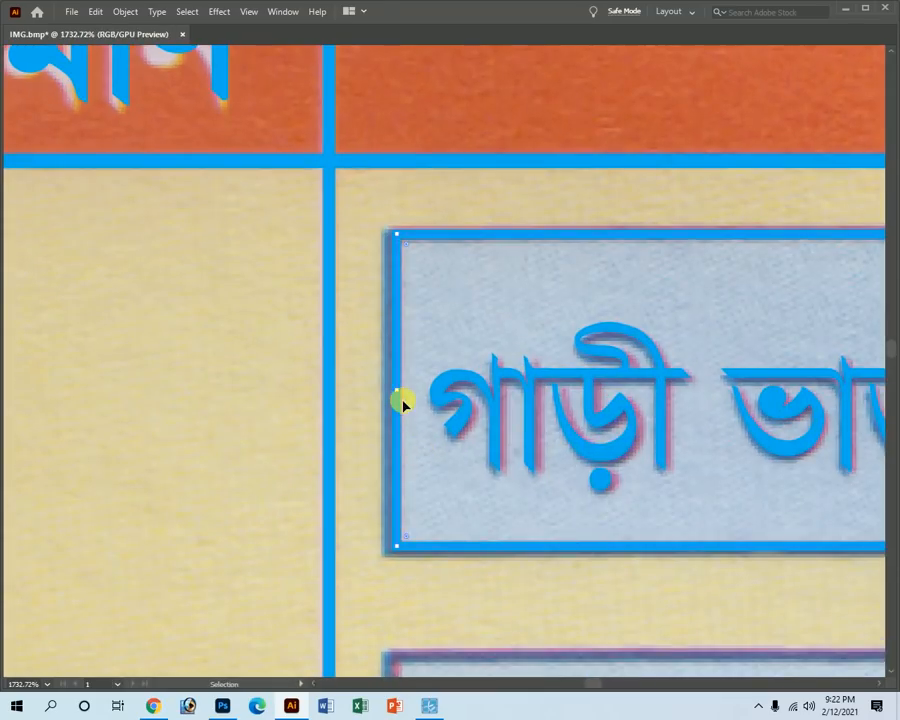
pyautogui.moveTo(398, 392); pyautogui.dragTo(390, 393)
pyautogui.keyDown('ctrl'); pyautogui.keyDown('alt'); pyautogui.click(613, 456); pyautogui.keyUp('alt'); pyautogui.keyUp('ctrl')
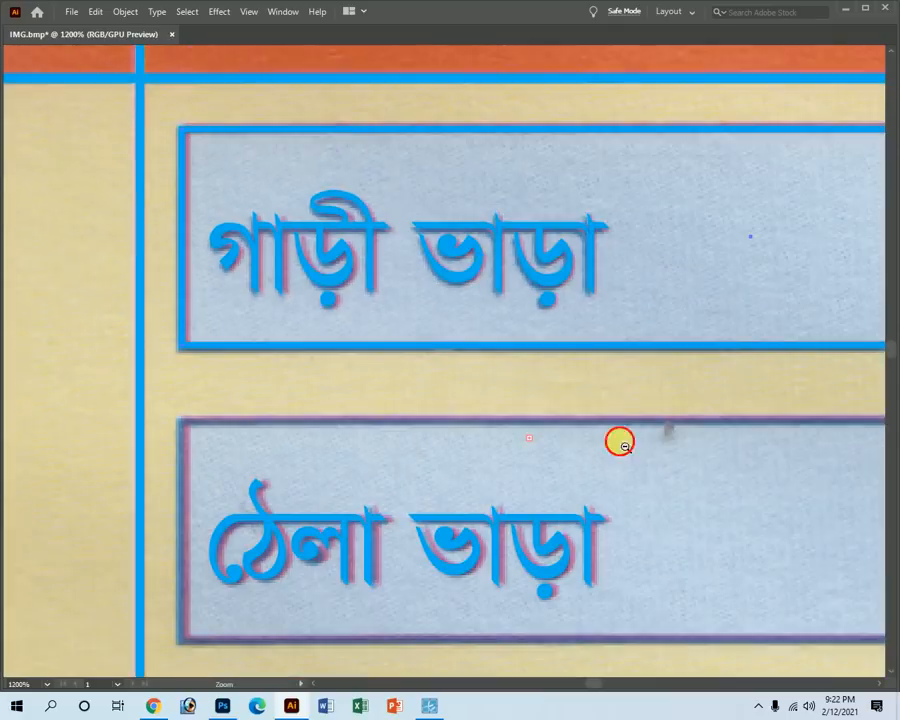
pyautogui.keyDown('ctrl'); pyautogui.keyDown('alt'); pyautogui.click(597, 350); pyautogui.keyUp('alt'); pyautogui.keyUp('ctrl')
pyautogui.press('Tab')
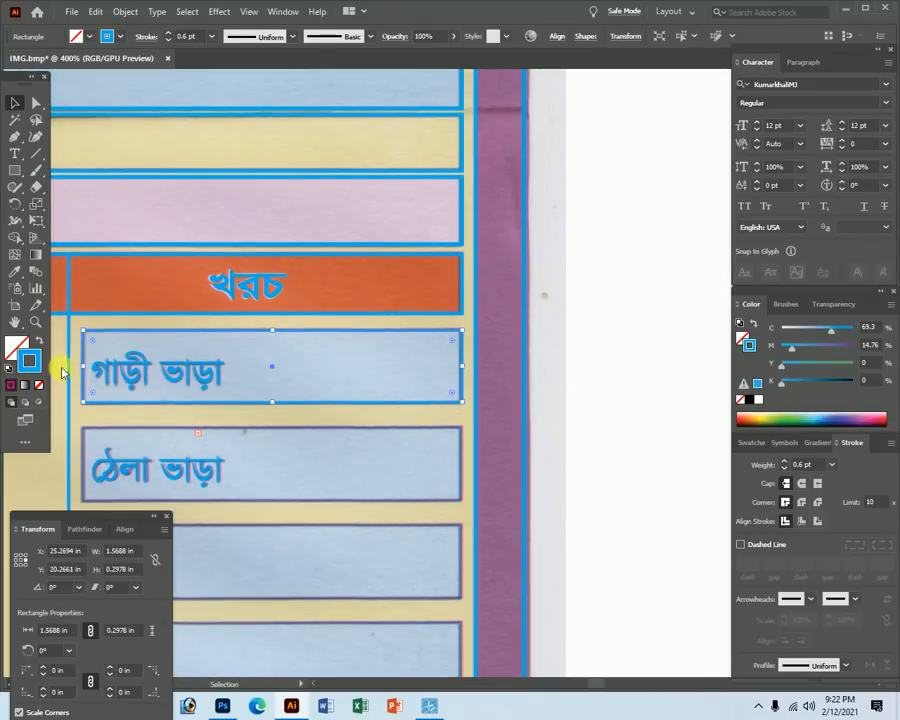
# Give the rectangle a C100 M100 stroke and a C25 M0 Y0 K0 light blue fill.
pyautogui.moveTo(792, 347); pyautogui.dragTo(890, 350)
pyautogui.moveTo(832, 329); pyautogui.dragTo(856, 330)
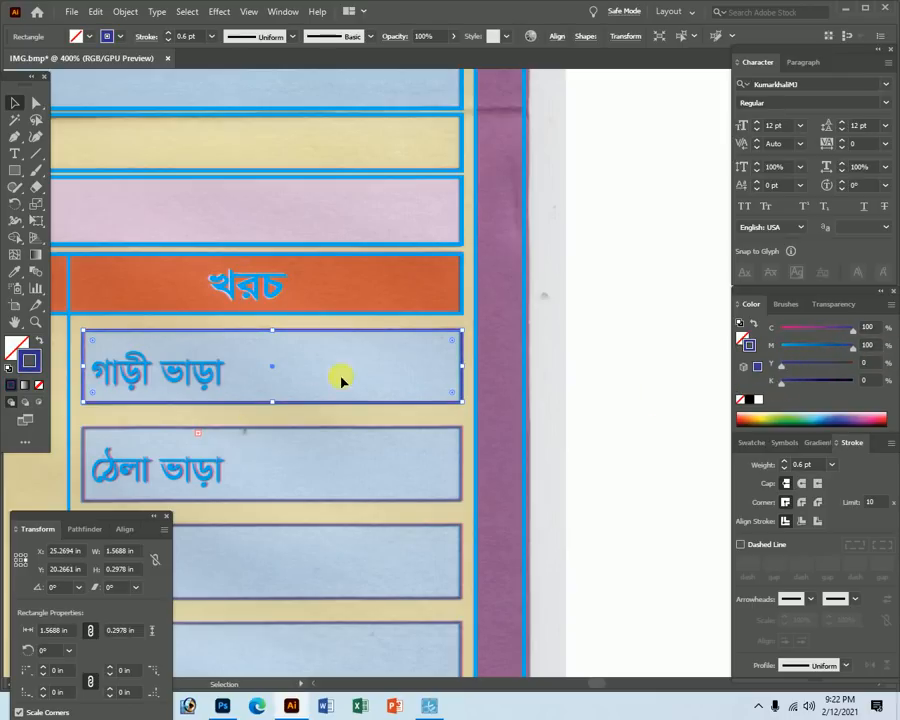
pyautogui.click(16, 345)
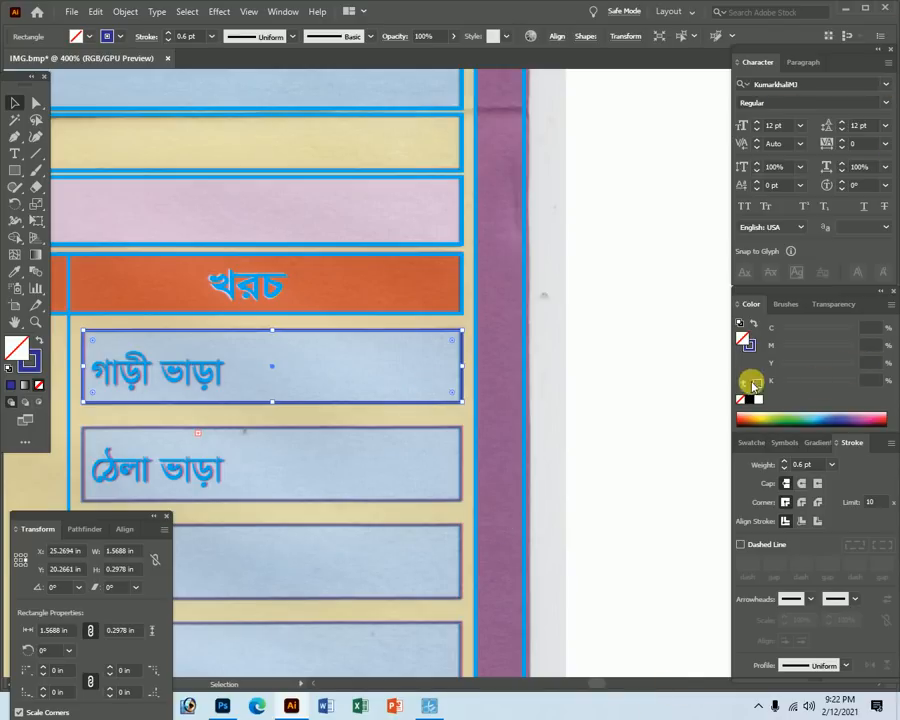
pyautogui.click(871, 337)
pyautogui.write('0')
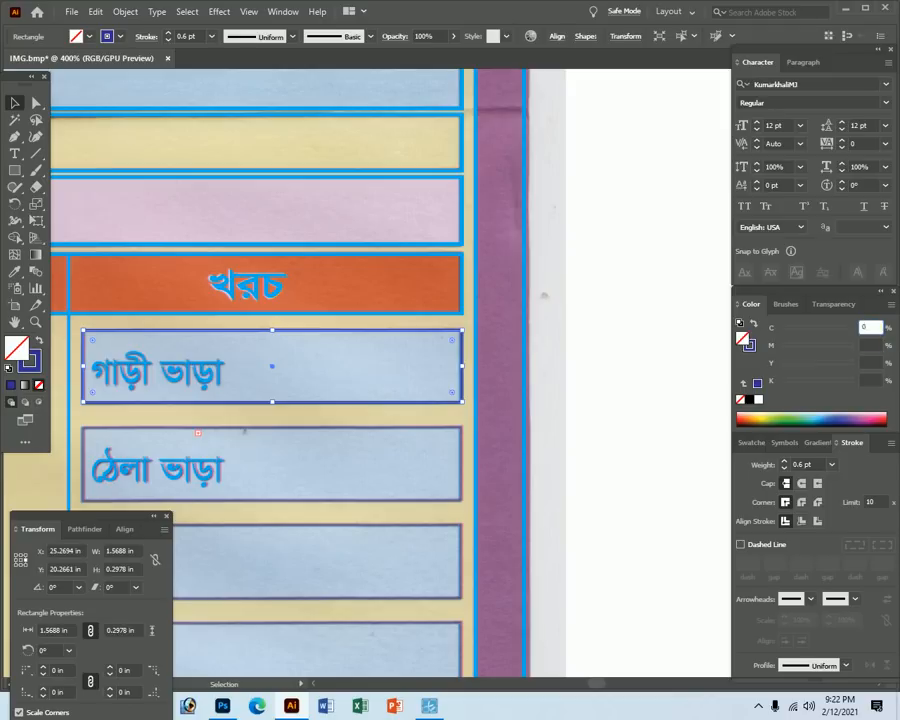
pyautogui.press('Tab')
pyautogui.click(871, 331)
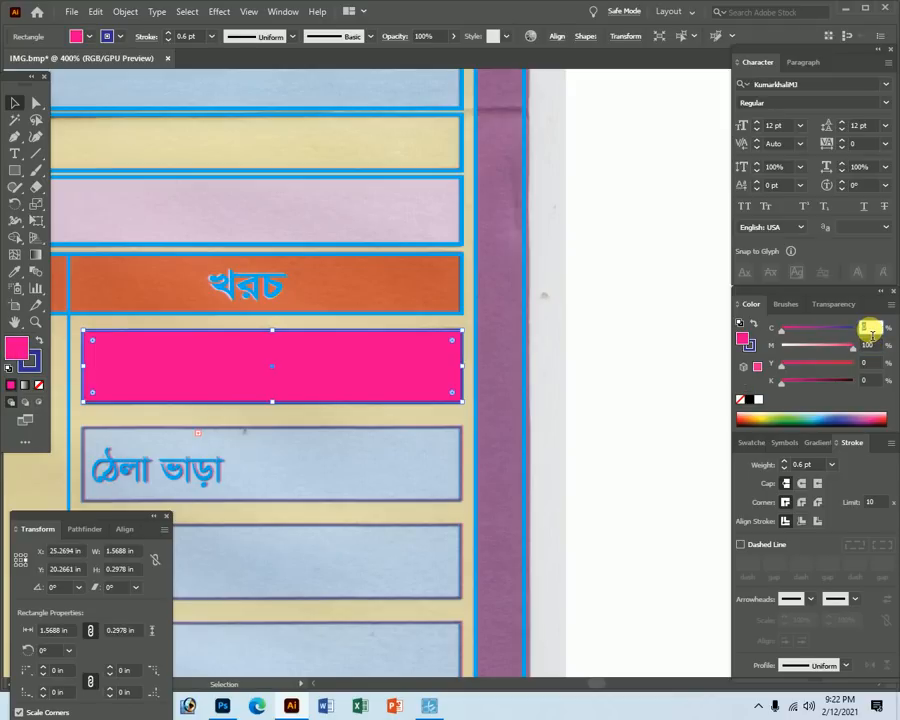
pyautogui.write('20')
pyautogui.write('5')
pyautogui.press('Tab')
pyautogui.write('0')
pyautogui.press('Tab')
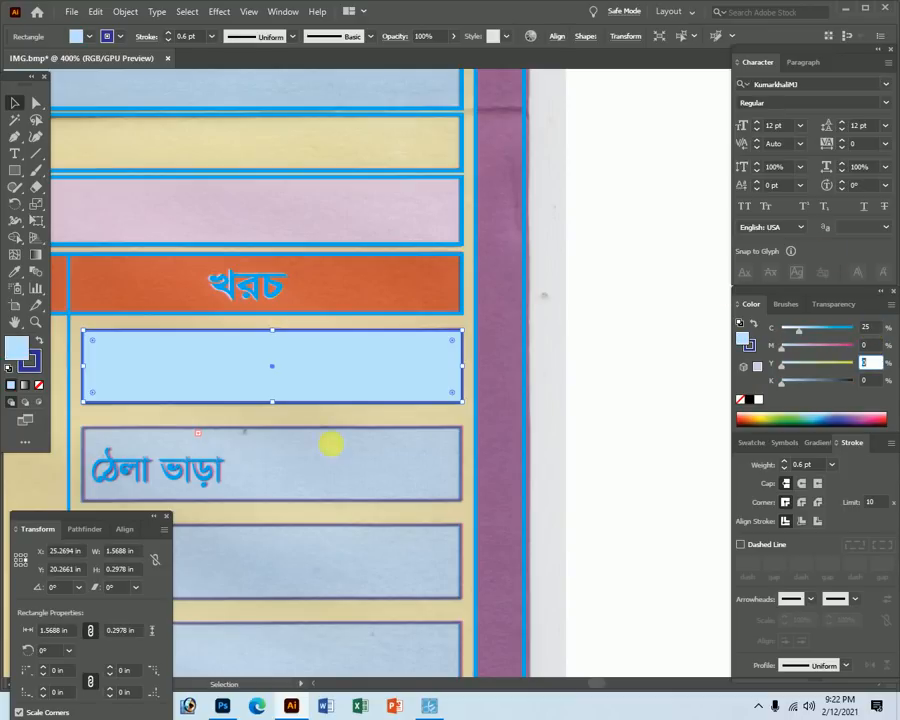
# Arrange the light blue rectangle so it sits just behind the গাড়ী ভাড়া label.
pyautogui.click(16, 101)
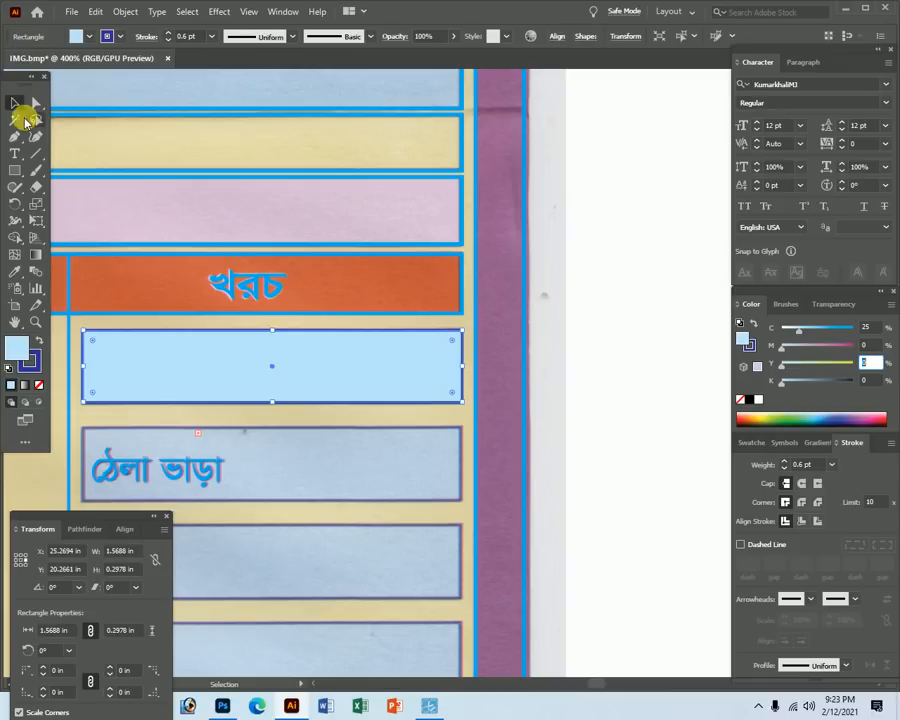
pyautogui.click(575, 423)
pyautogui.click(437, 367)
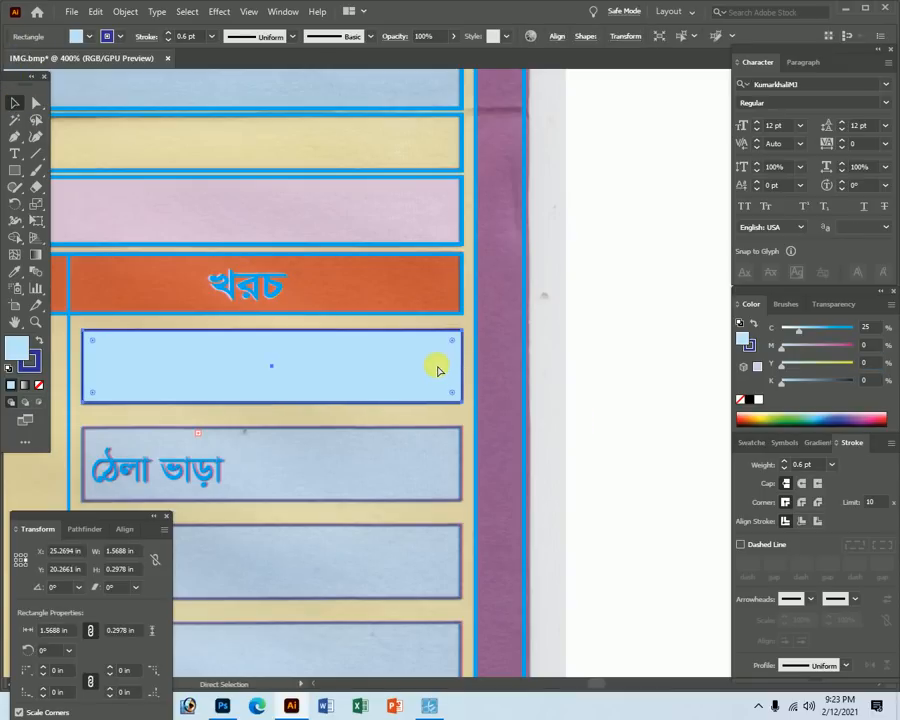
pyautogui.hotkey('ctrl', 'shift', '[')
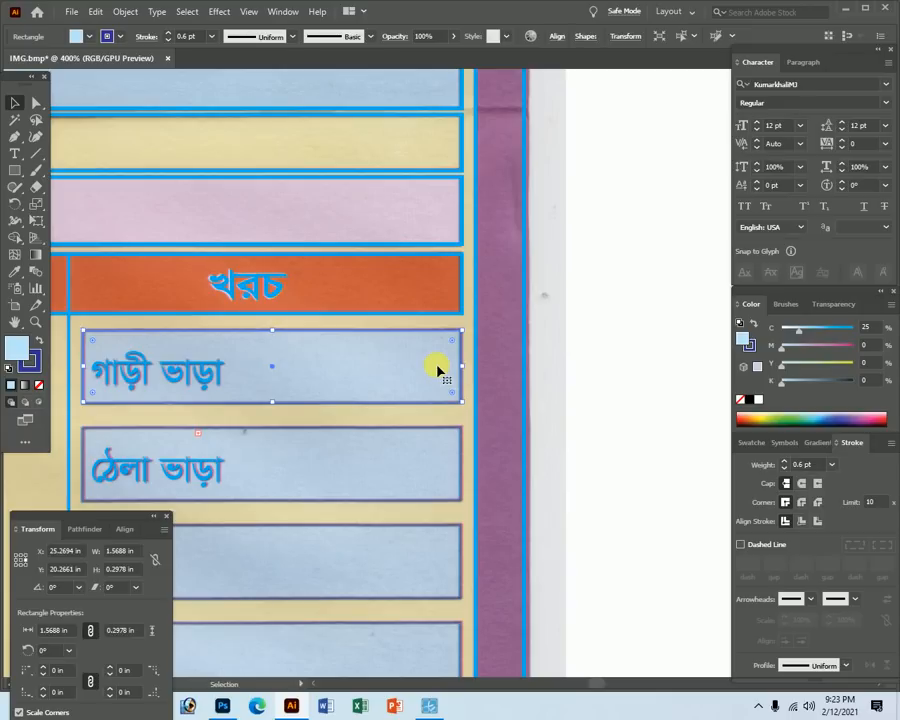
pyautogui.press('ctrl')
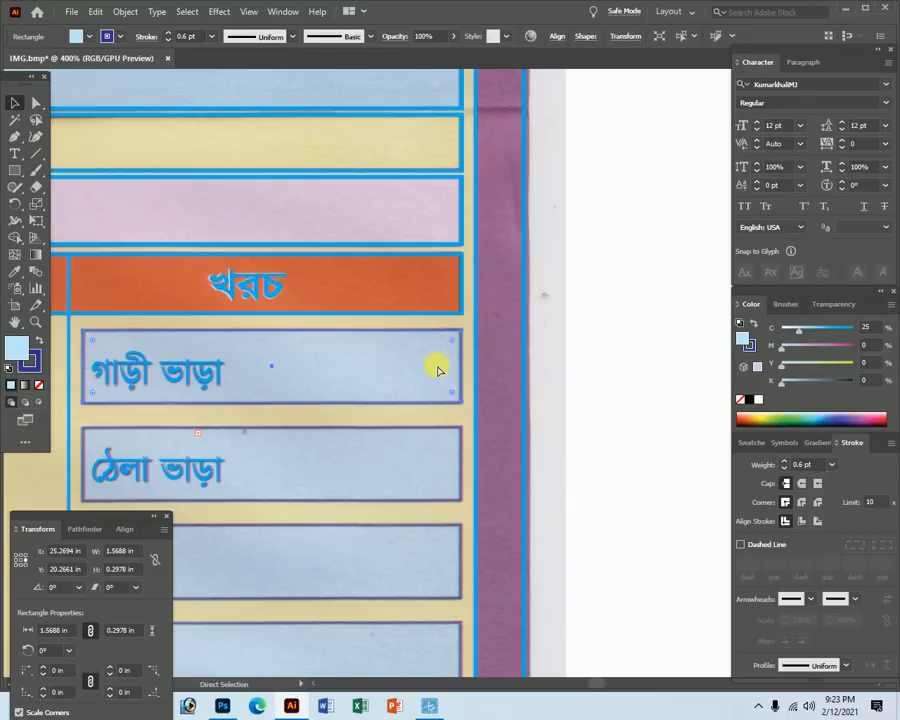
pyautogui.hotkey('ctrl', ']')
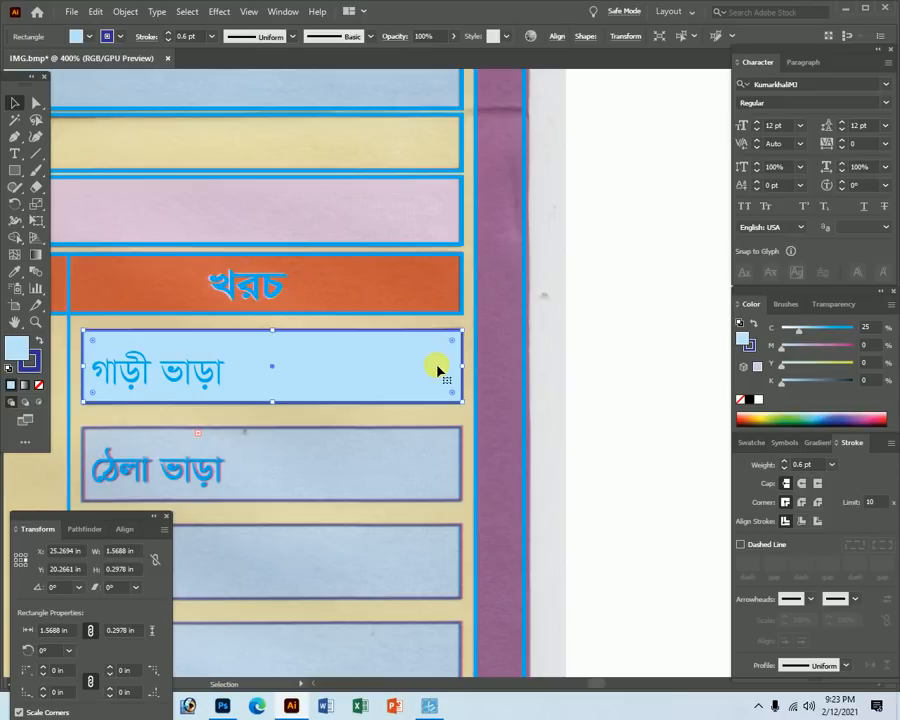
pyautogui.press('Tab')
pyautogui.click(612, 382)
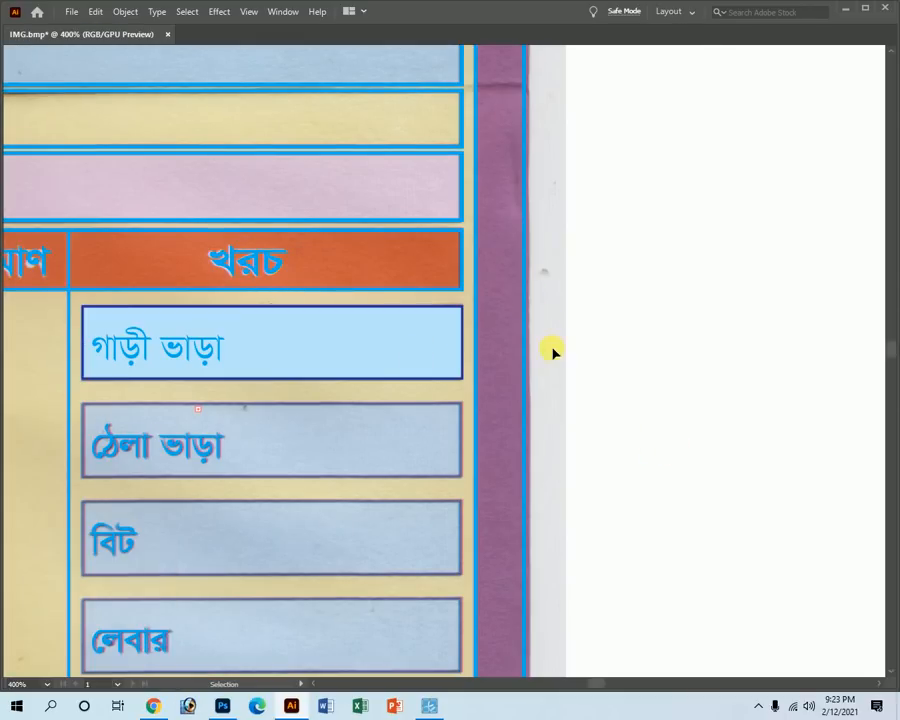
# Copy the light blue গাড়ী ভাড়া box down onto the ঠেলা ভাড়া row.
pyautogui.scroll(-4, 345, 378)
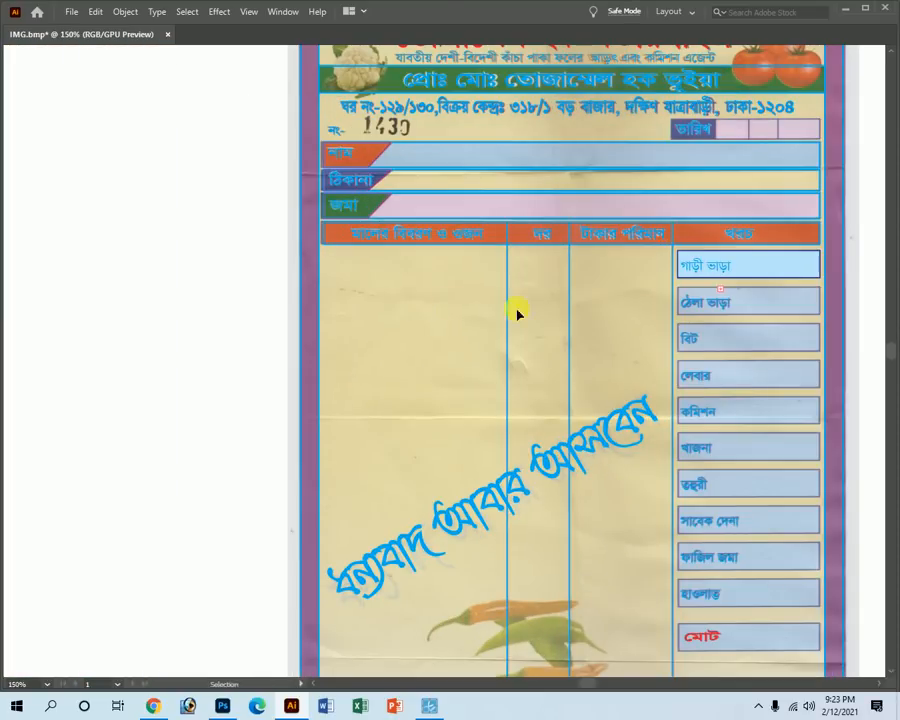
pyautogui.moveTo(741, 287); pyautogui.dragTo(514, 317)
pyautogui.moveTo(460, 301); pyautogui.dragTo(646, 320)
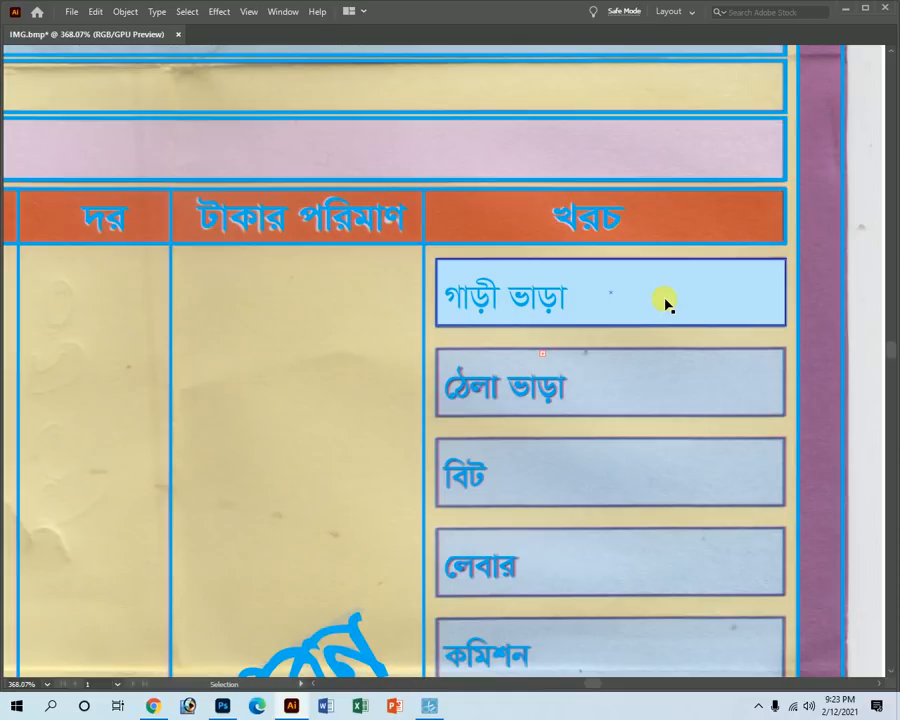
pyautogui.hscroll(5, 707, 327)
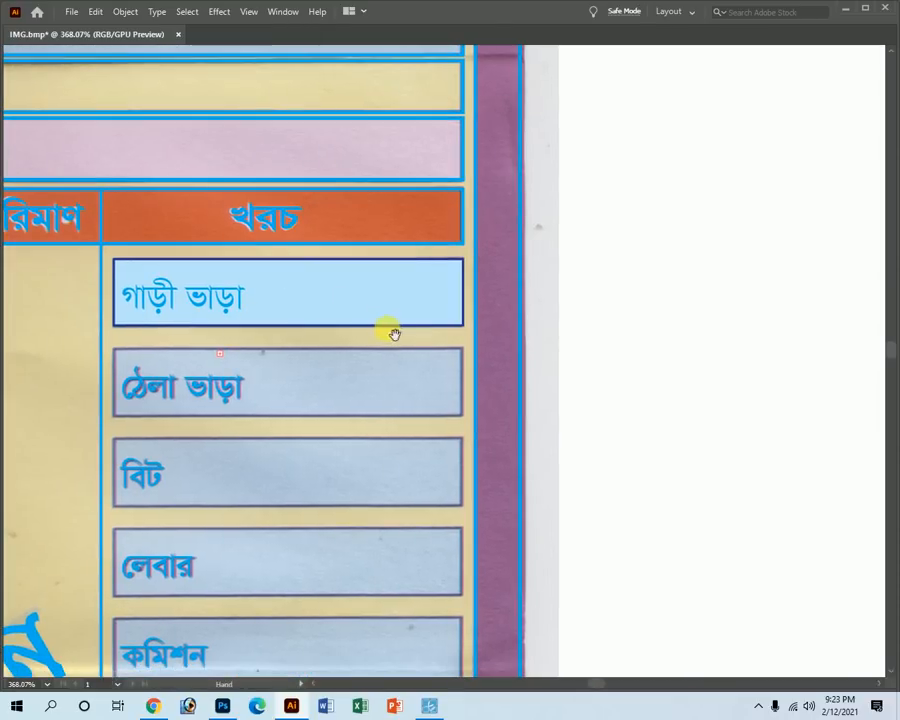
pyautogui.click(400, 305)
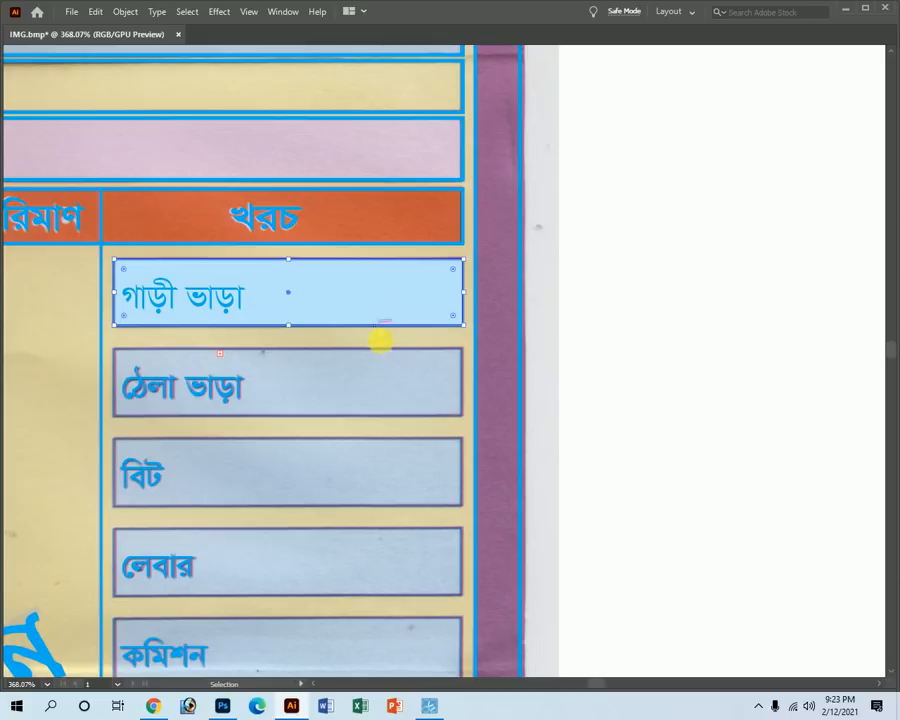
pyautogui.press('ctrl')
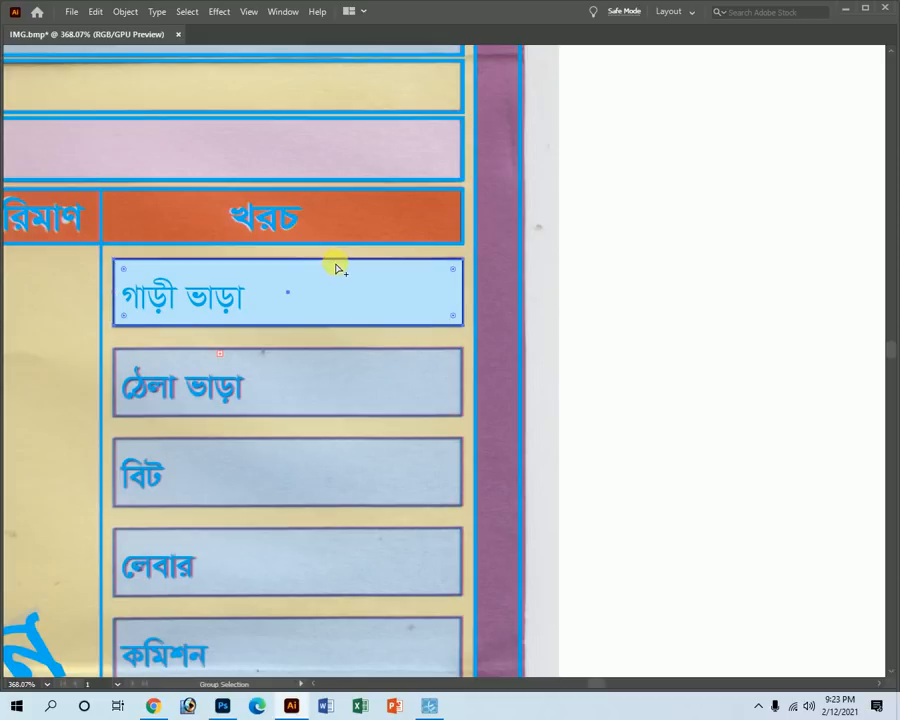
pyautogui.moveTo(335, 264); pyautogui.dragTo(333, 349)
# Zoom out to 150% and repeat the copy with Ctrl+D down to the খাজনা and মোট rows.
pyautogui.press('z')
pyautogui.keyDown('ctrl'); pyautogui.keyDown('alt'); pyautogui.click(433, 467); pyautogui.keyUp('alt'); pyautogui.keyUp('ctrl')
pyautogui.keyDown('ctrl'); pyautogui.keyDown('alt'); pyautogui.click(416, 440); pyautogui.keyUp('alt'); pyautogui.keyUp('ctrl')
pyautogui.keyDown('ctrl'); pyautogui.keyDown('alt'); pyautogui.click(446, 406); pyautogui.keyUp('alt'); pyautogui.keyUp('ctrl')
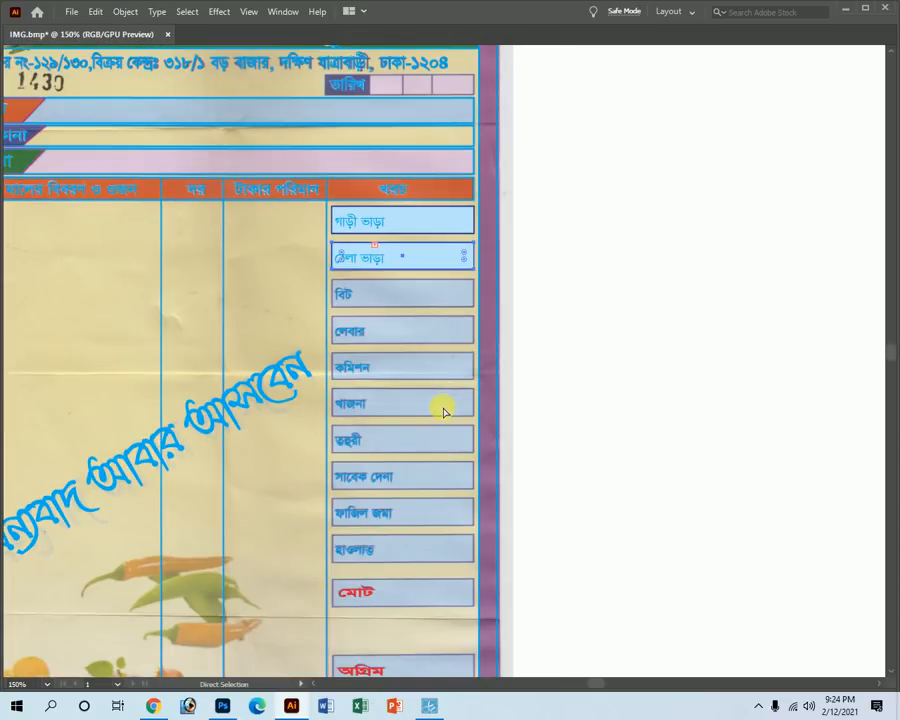
pyautogui.hotkey('ctrl', 'd')
pyautogui.hotkey('ctrl', 'd')
pyautogui.hotkey('ctrl', 'd')
pyautogui.hotkey('ctrl', 'd')
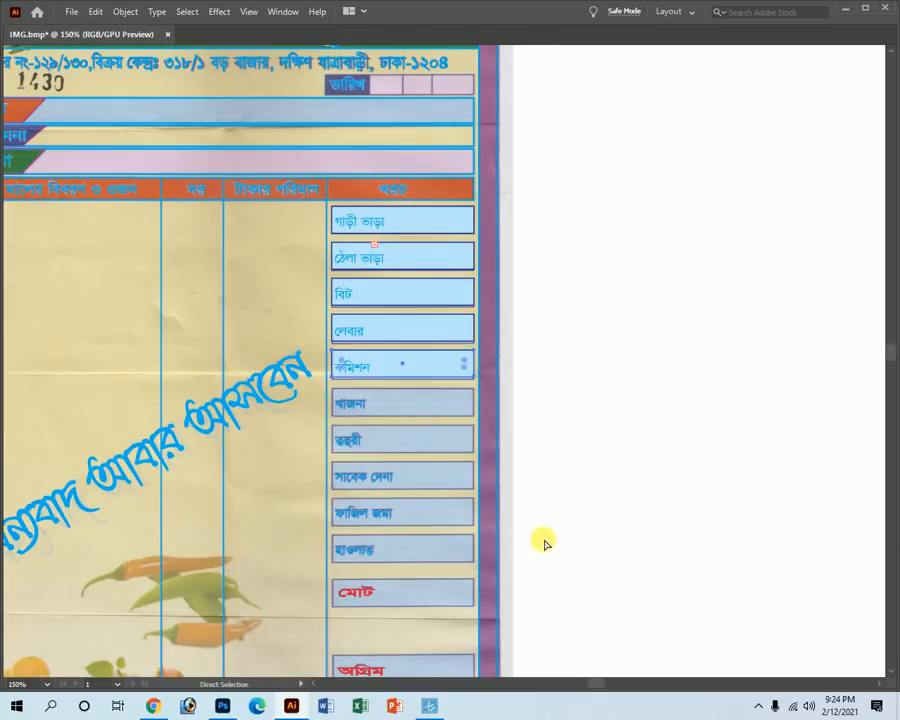
pyautogui.hotkey('ctrl', 'd')
pyautogui.hotkey('ctrl', 'd')
pyautogui.hotkey('ctrl', 'd')
pyautogui.hotkey('ctrl', 'd')
pyautogui.hotkey('ctrl', 'd')
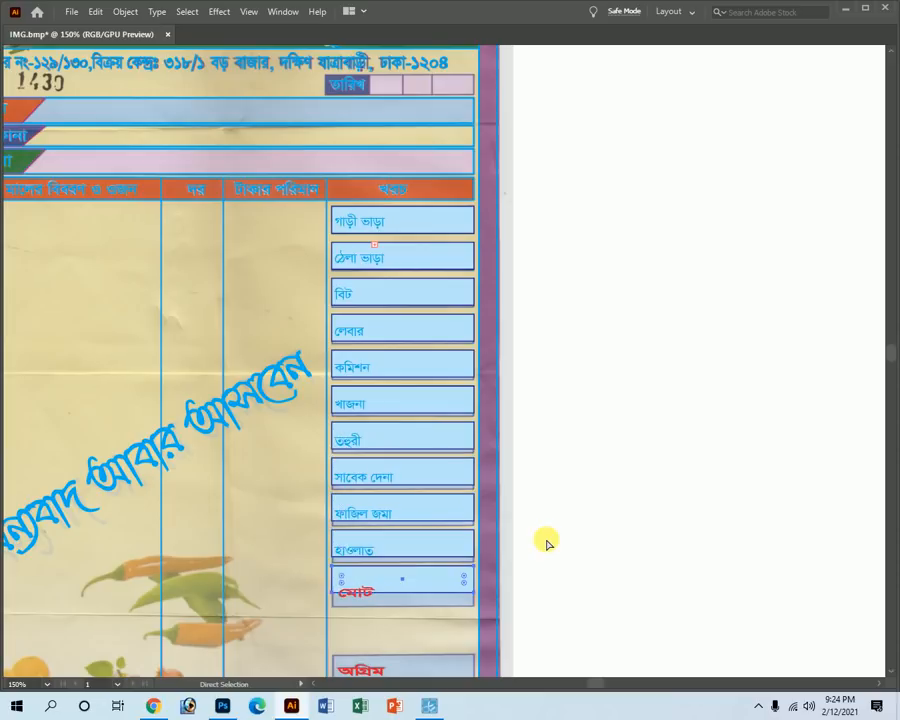
# Marquee-select the column of copied expense boxes.
pyautogui.keyDown('alt'); pyautogui.scroll(5, 460, 313); pyautogui.keyUp('alt')
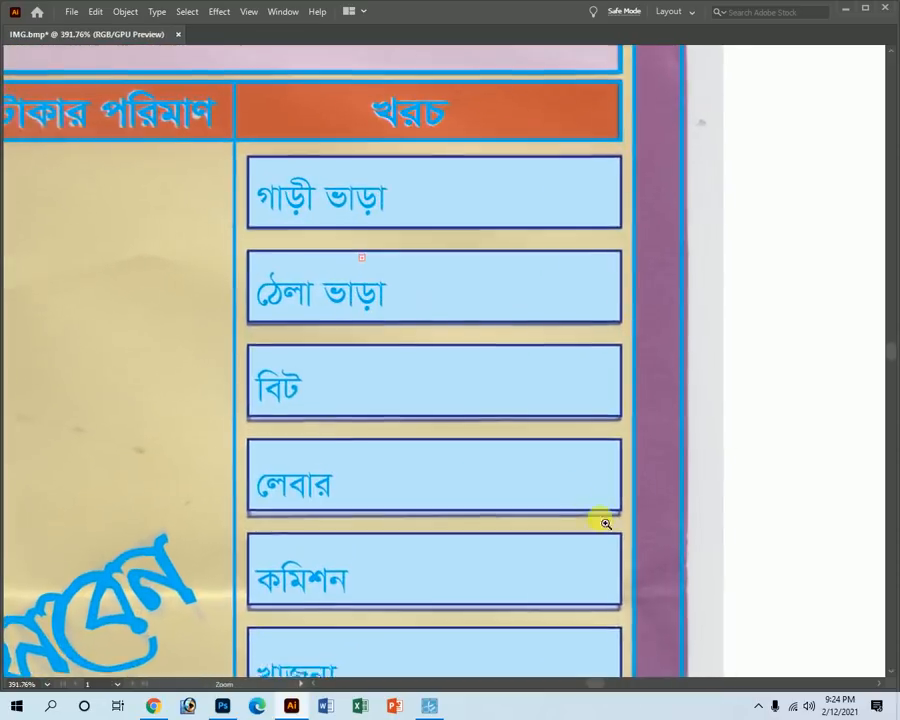
pyautogui.keyDown('alt'); pyautogui.scroll(4, 388, 346); pyautogui.keyUp('alt')
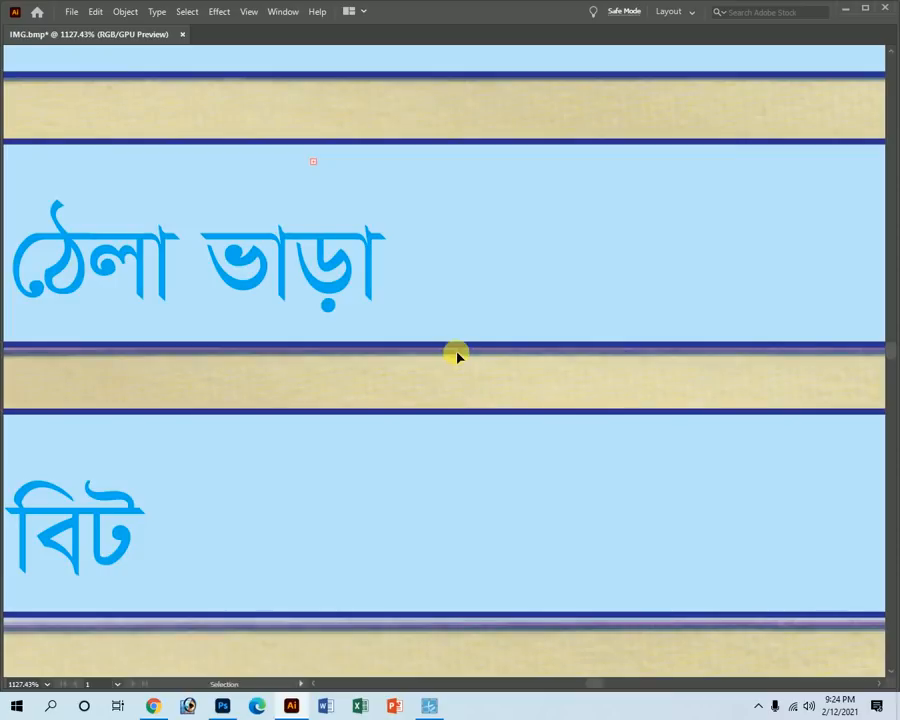
pyautogui.moveTo(464, 626); pyautogui.dragTo(400, 236)
pyautogui.keyDown('alt'); pyautogui.scroll(-4, 458, 530); pyautogui.keyUp('alt')
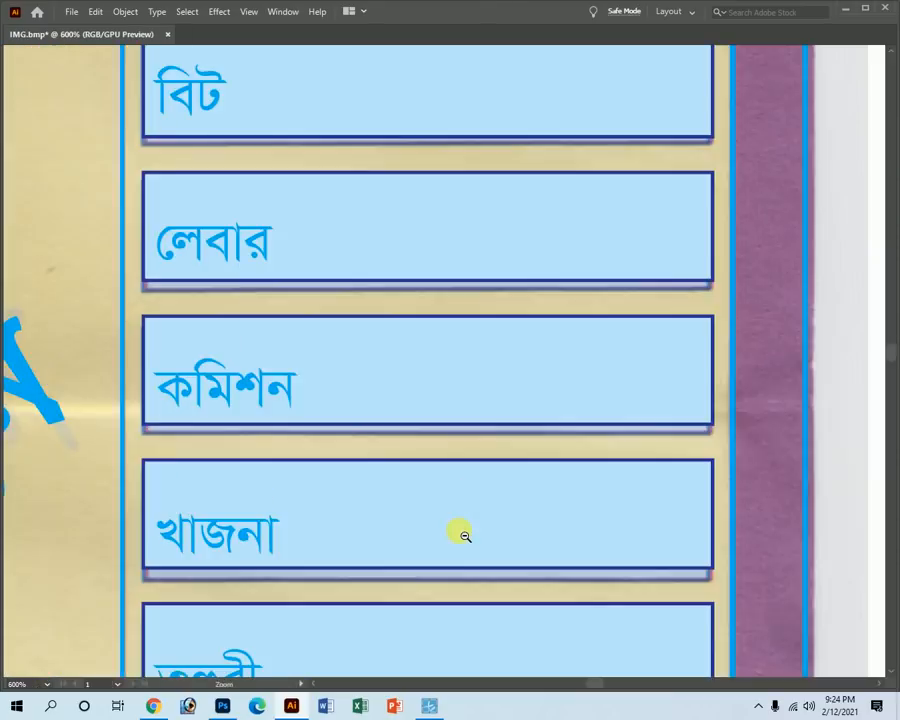
pyautogui.scroll(-5, 430, 456)
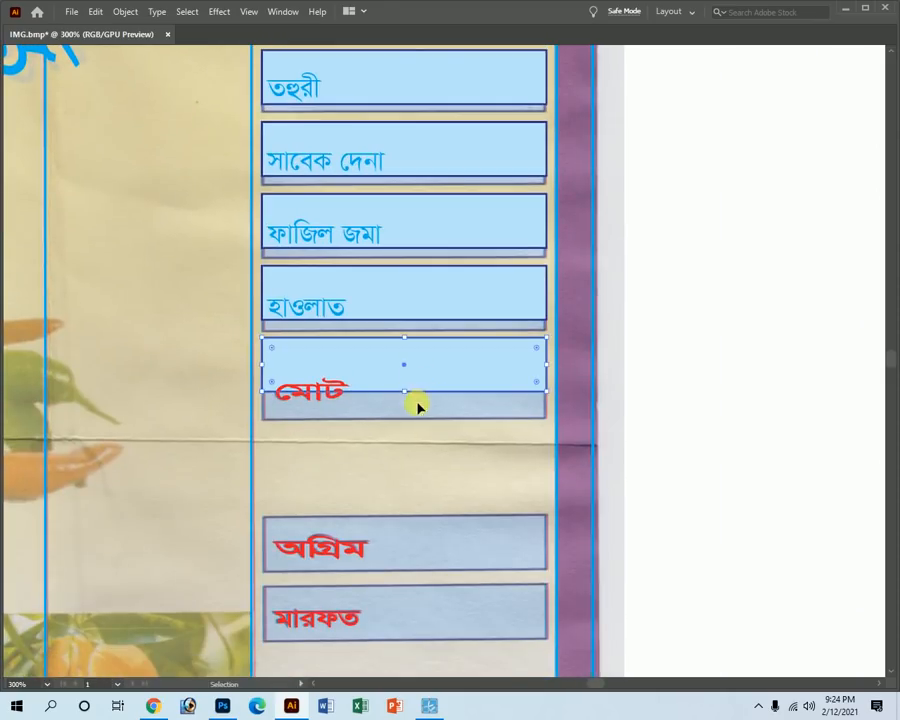
pyautogui.keyDown('ctrl'); pyautogui.keyDown('alt'); pyautogui.click(443, 246); pyautogui.keyUp('alt'); pyautogui.keyUp('ctrl')
pyautogui.keyDown('ctrl'); pyautogui.keyDown('alt'); pyautogui.click(437, 243); pyautogui.keyUp('alt'); pyautogui.keyUp('ctrl')
pyautogui.click(475, 541)
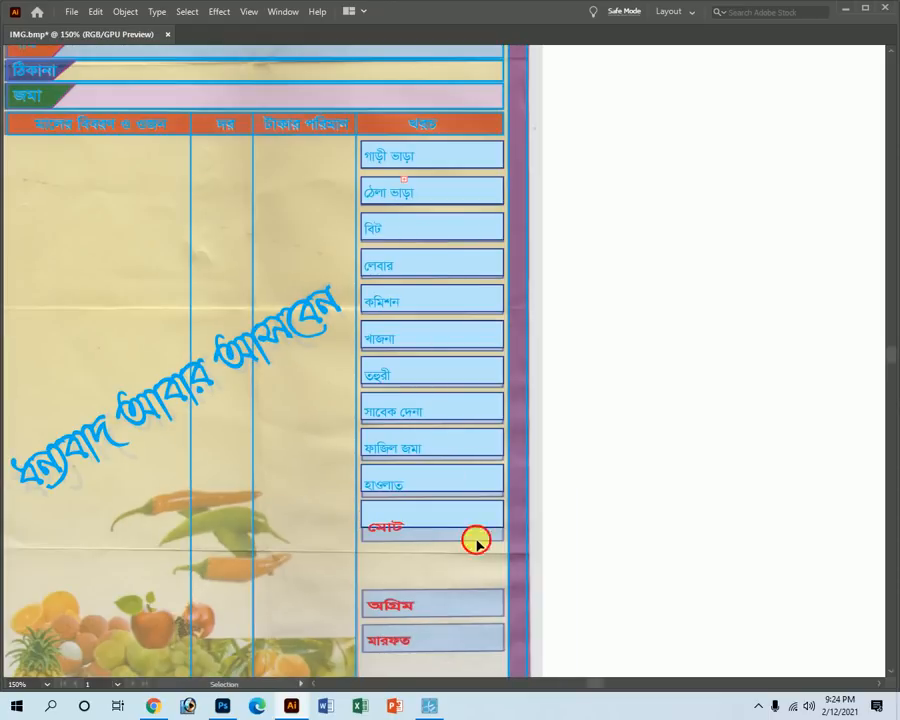
pyautogui.moveTo(459, 213); pyautogui.dragTo(453, 152)
pyautogui.moveTo(485, 551); pyautogui.dragTo(452, 403)
pyautogui.moveTo(443, 155); pyautogui.dragTo(443, 155)
# Shorten the selected boxes vertically and fit the মোট box to its row.
pyautogui.press('Tab')
pyautogui.press('Tab')
pyautogui.hotkey('ctrl', 'space')
pyautogui.moveTo(418, 521); pyautogui.dragTo(700, 660)
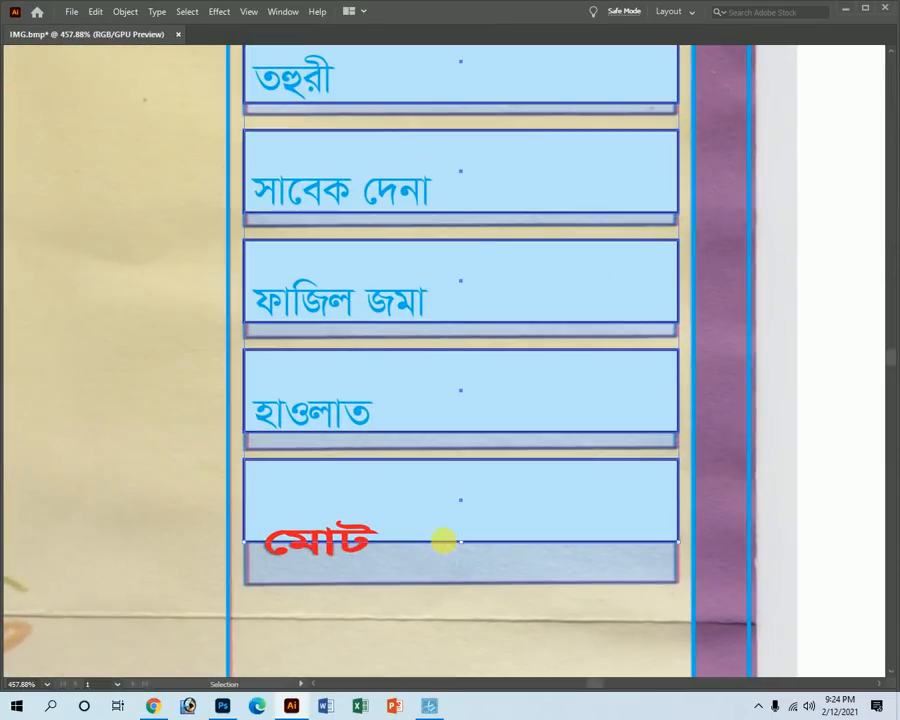
pyautogui.moveTo(467, 543); pyautogui.dragTo(448, 587)
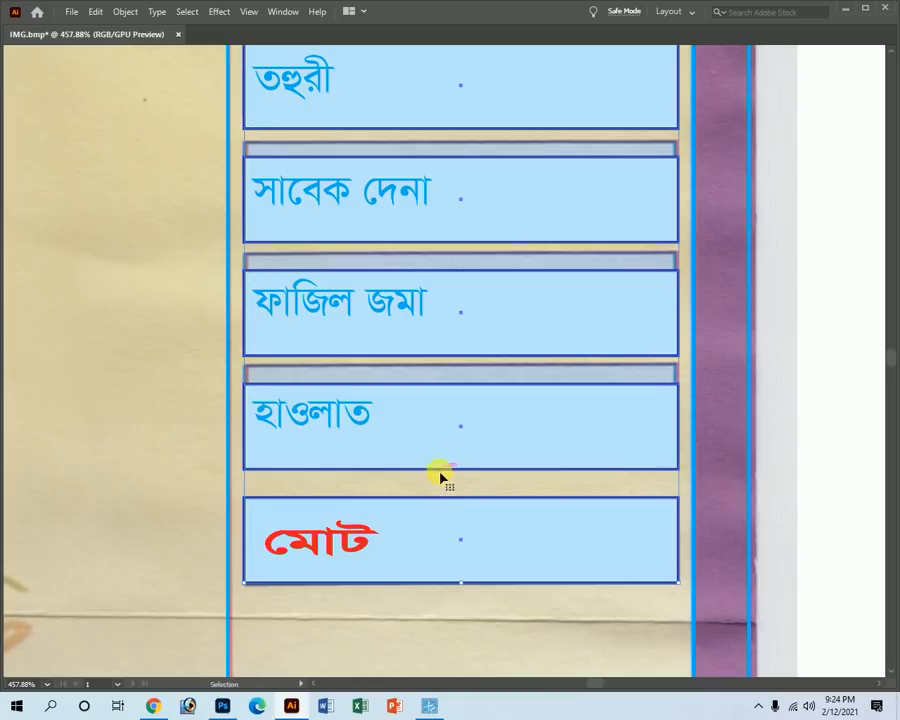
pyautogui.click(635, 529)
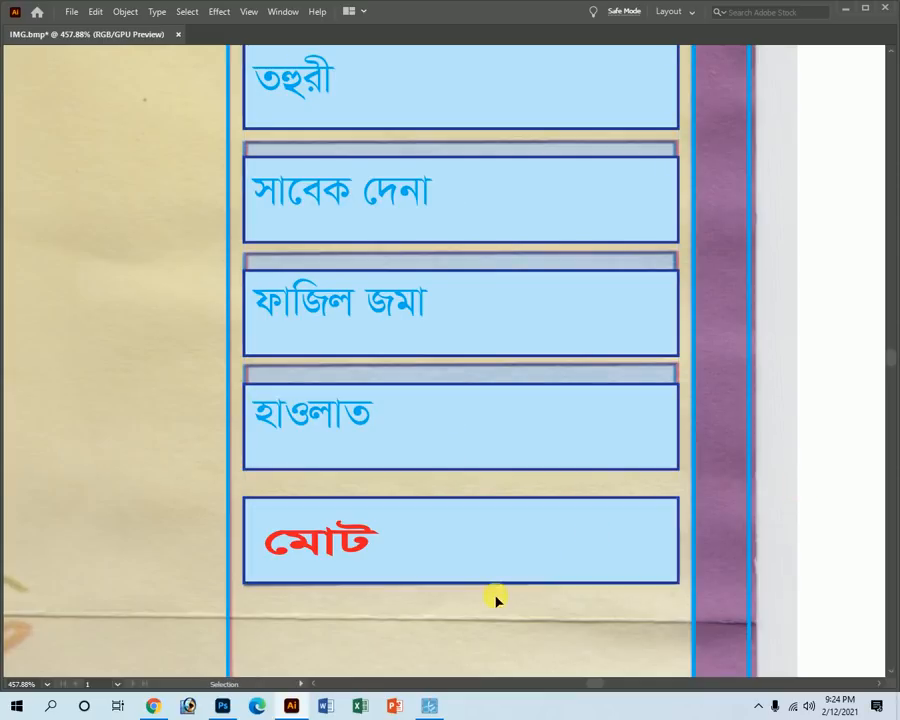
pyautogui.moveTo(481, 547); pyautogui.dragTo(482, 549)
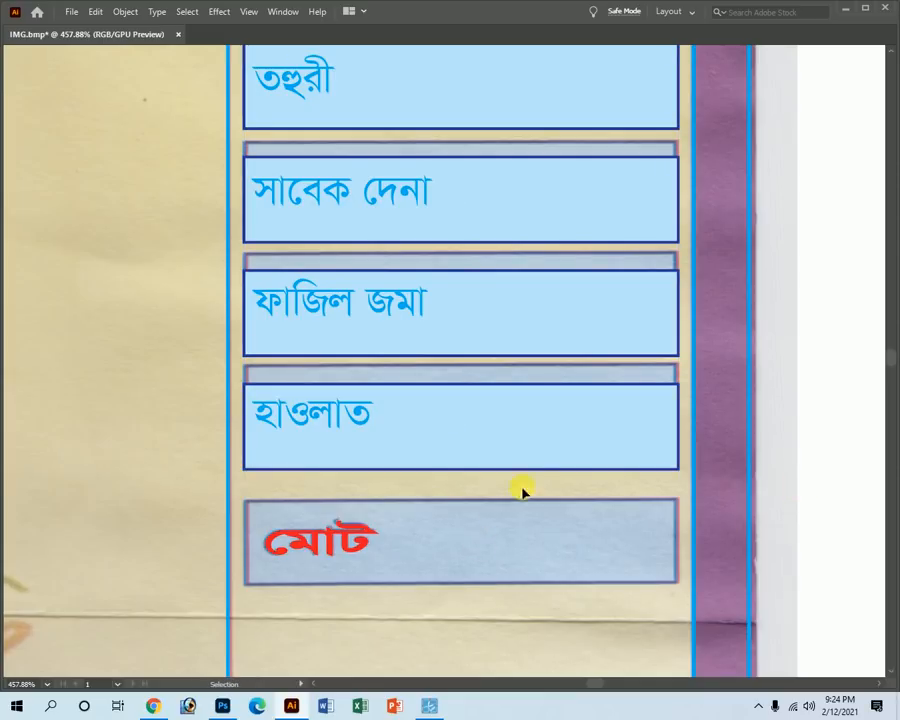
pyautogui.scroll(-4, 516, 493)
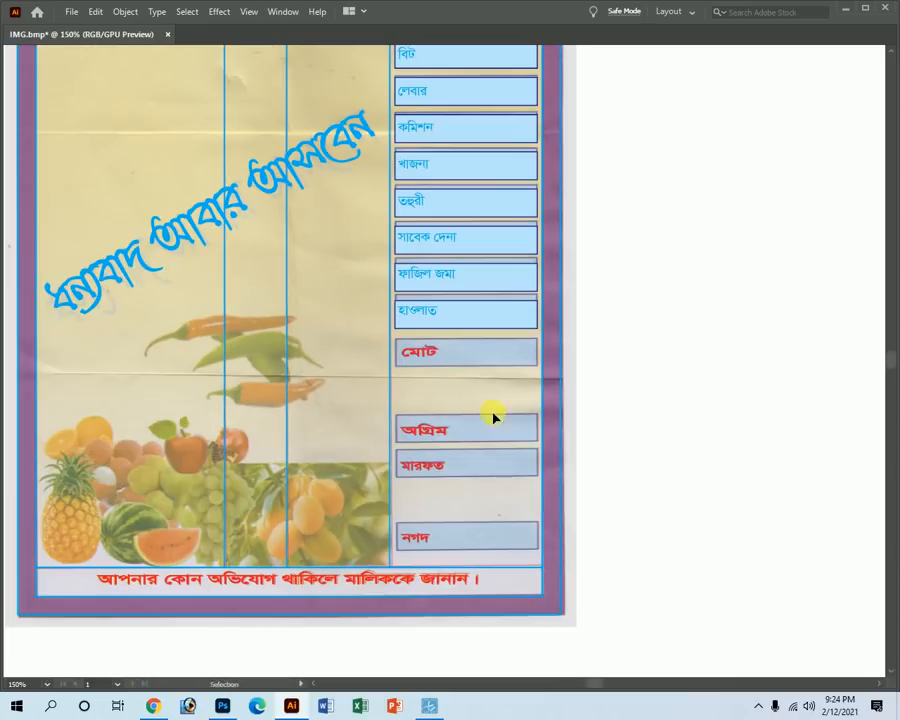
# Adjust the height of the selected boxes in the right column.
pyautogui.scroll(4, 474, 405)
pyautogui.moveTo(487, 147); pyautogui.dragTo(486, 146)
pyautogui.press('z')
pyautogui.moveTo(490, 598); pyautogui.dragTo(568, 565)
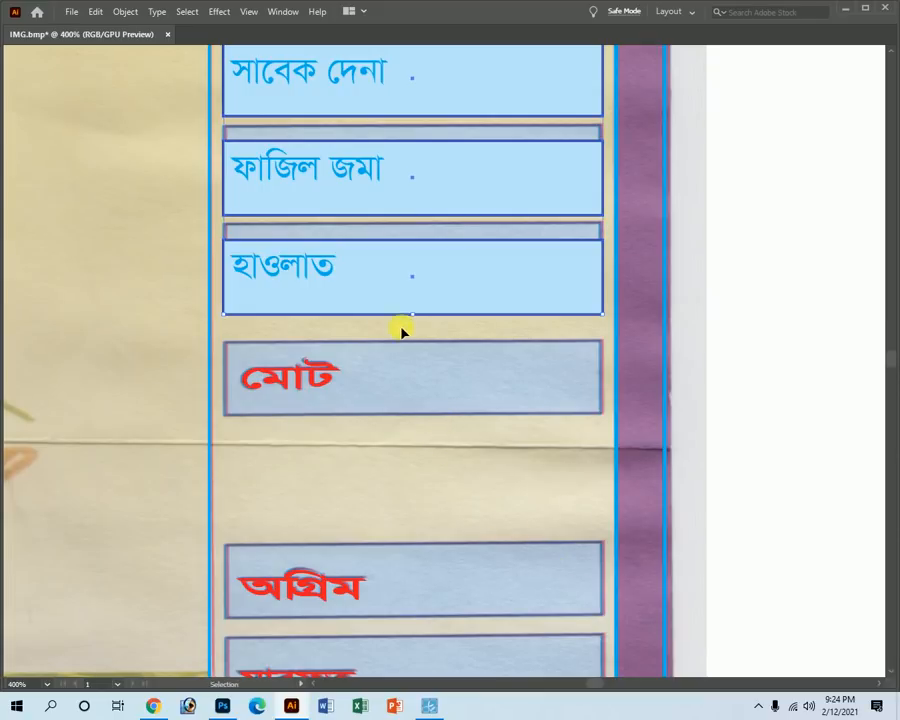
pyautogui.moveTo(416, 317); pyautogui.dragTo(430, 297)
# Copy the হাওলাত box down over the মোট box.
pyautogui.hotkey('ctrl', '-')
pyautogui.hotkey('ctrl', '-')
pyautogui.hotkey('ctrl', '-')
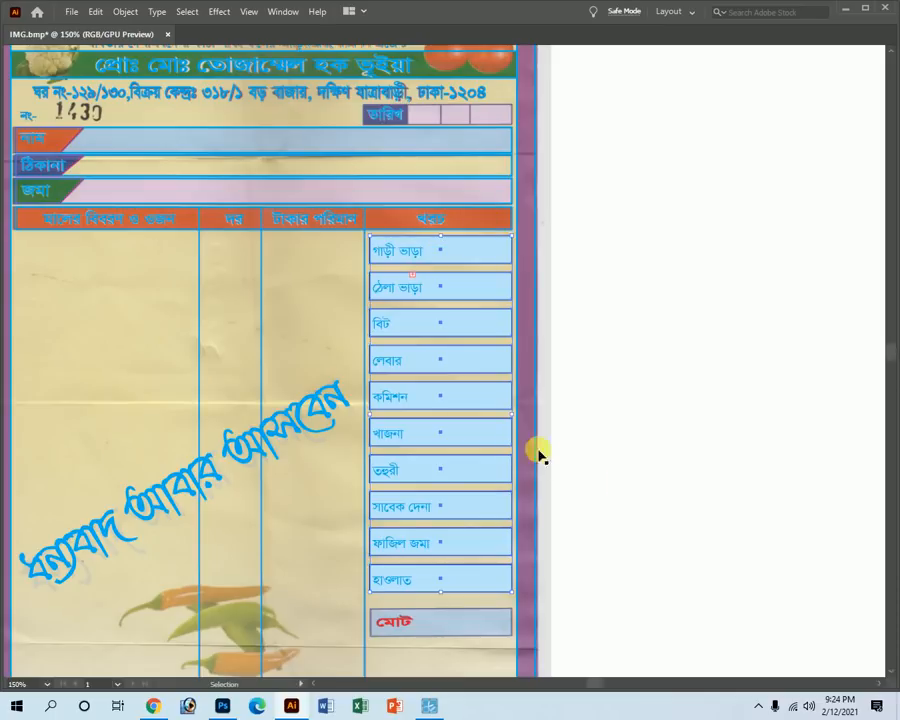
pyautogui.moveTo(637, 622); pyautogui.dragTo(600, 300)
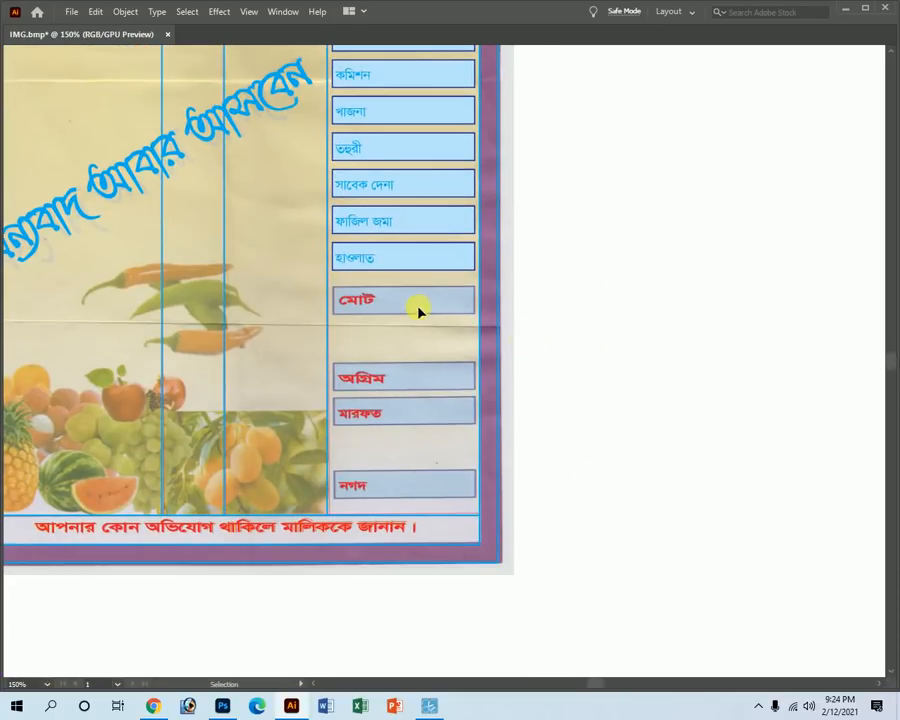
pyautogui.moveTo(424, 283); pyautogui.dragTo(716, 545)
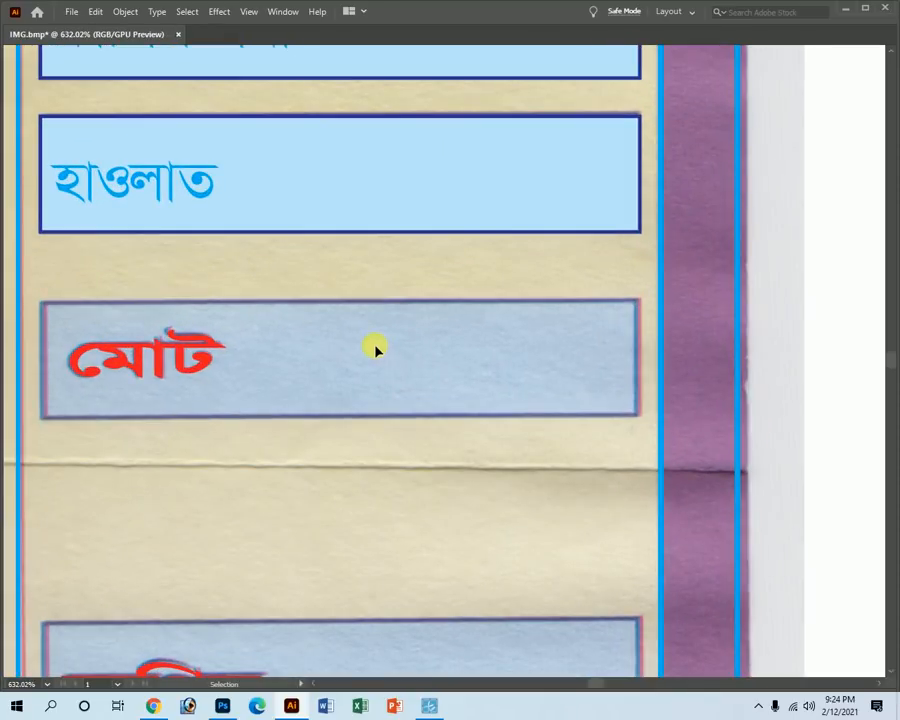
pyautogui.keyDown('alt'); pyautogui.click(365, 222); pyautogui.keyUp('alt')
pyautogui.keyDown('alt'); pyautogui.click(365, 222); pyautogui.keyUp('alt')
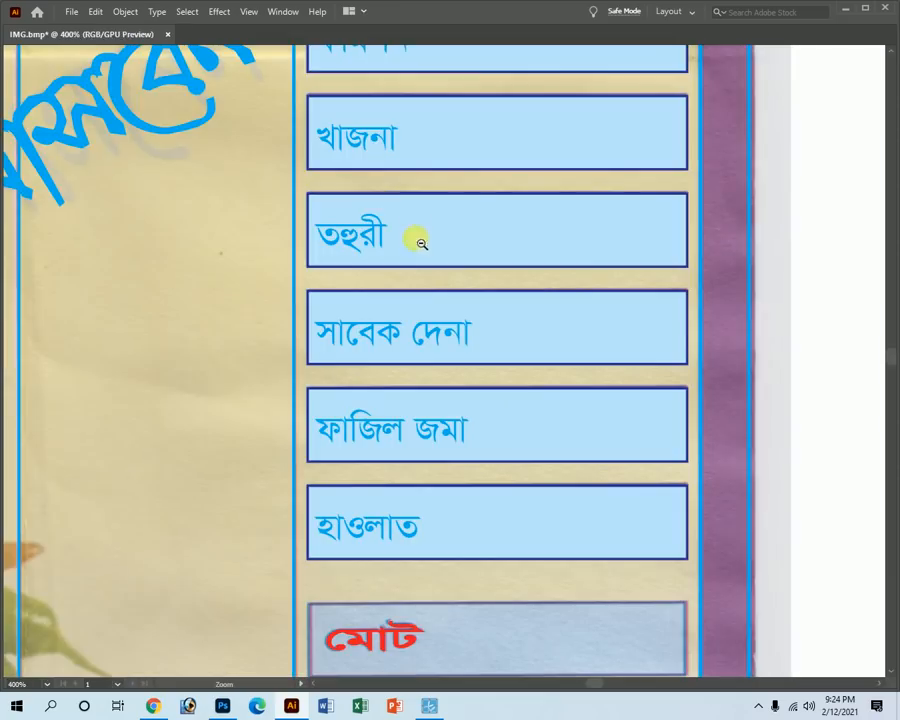
pyautogui.keyDown('ctrl'); pyautogui.keyDown('alt'); pyautogui.click(522, 433); pyautogui.keyUp('alt'); pyautogui.keyUp('ctrl')
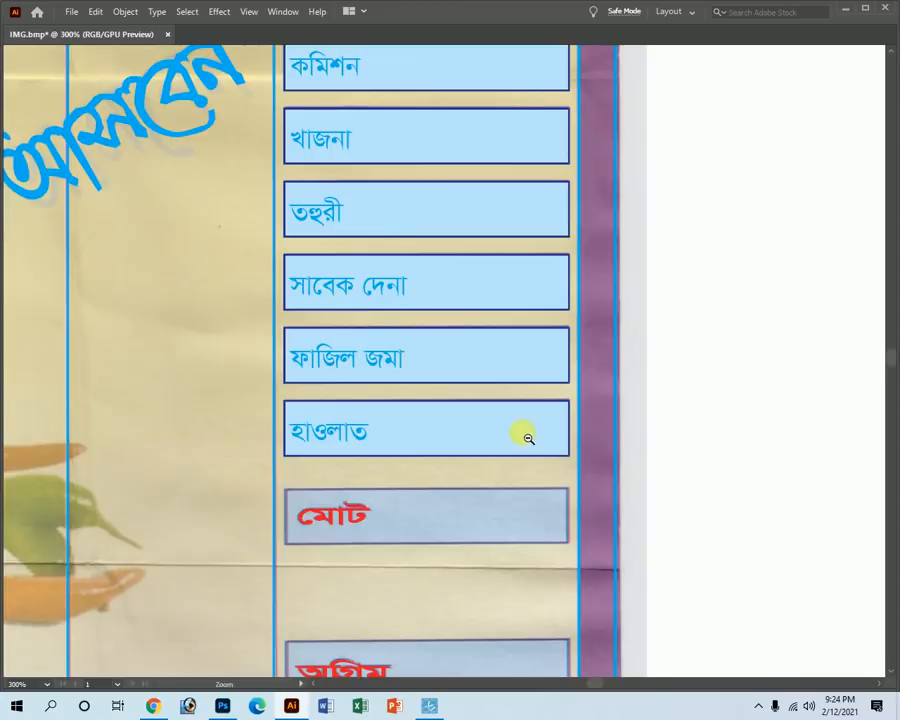
pyautogui.keyDown('ctrl'); pyautogui.keyDown('alt'); pyautogui.click(522, 433); pyautogui.keyUp('alt'); pyautogui.keyUp('ctrl')
pyautogui.moveTo(400, 416); pyautogui.dragTo(607, 535)
pyautogui.moveTo(414, 247); pyautogui.dragTo(458, 388)
# Copy the box further down over the অগ্রিম box.
pyautogui.hotkey('ctrl', '-')
pyautogui.hotkey('ctrl', '-')
pyautogui.hotkey('ctrl', '-')
pyautogui.moveTo(517, 289); pyautogui.dragTo(592, 280)
pyautogui.moveTo(548, 158); pyautogui.dragTo(591, 542)
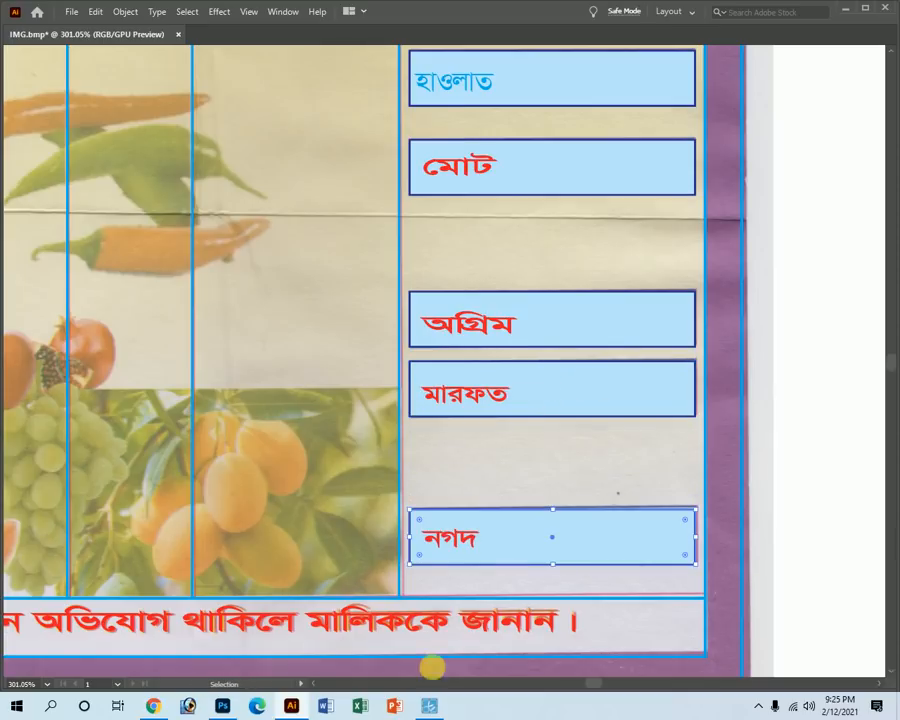
pyautogui.click(424, 707)
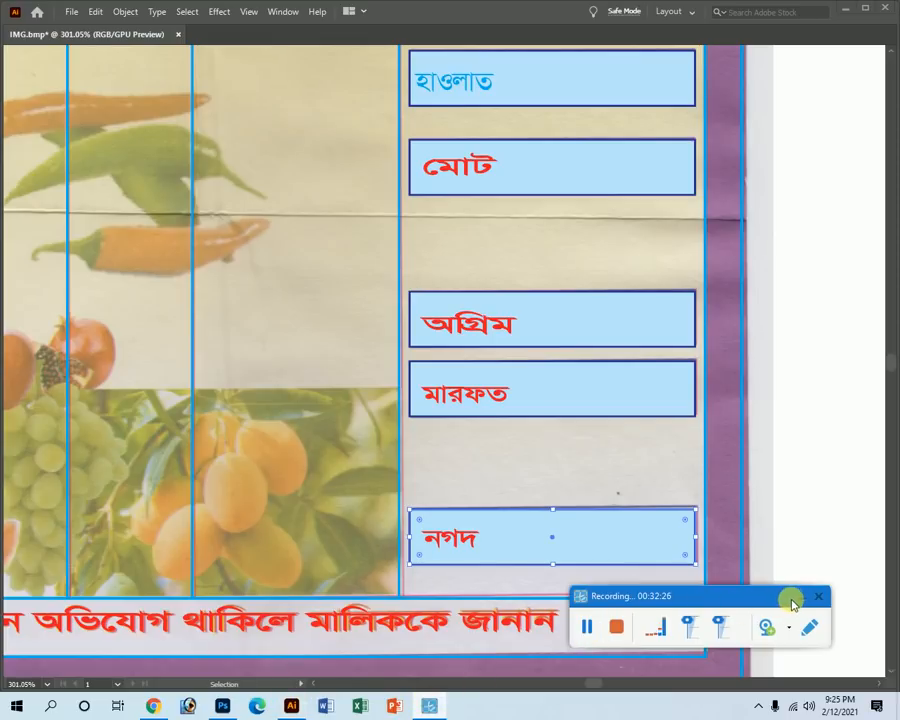
# Zoom out and pan to review the whole receipt down to the fruit section.
pyautogui.click(798, 600)
pyautogui.keyDown('ctrl'); pyautogui.keyDown('alt'); pyautogui.click(420, 428); pyautogui.keyUp('alt'); pyautogui.keyUp('ctrl')
pyautogui.keyDown('ctrl'); pyautogui.keyDown('alt'); pyautogui.click(375, 310); pyautogui.keyUp('alt'); pyautogui.keyUp('ctrl')
pyautogui.keyDown('ctrl'); pyautogui.keyDown('alt'); pyautogui.click(375, 310); pyautogui.keyUp('alt'); pyautogui.keyUp('ctrl')
pyautogui.keyDown('ctrl'); pyautogui.keyDown('alt'); pyautogui.click(376, 246); pyautogui.keyUp('alt'); pyautogui.keyUp('ctrl')
pyautogui.moveTo(527, 168); pyautogui.dragTo(717, 346)
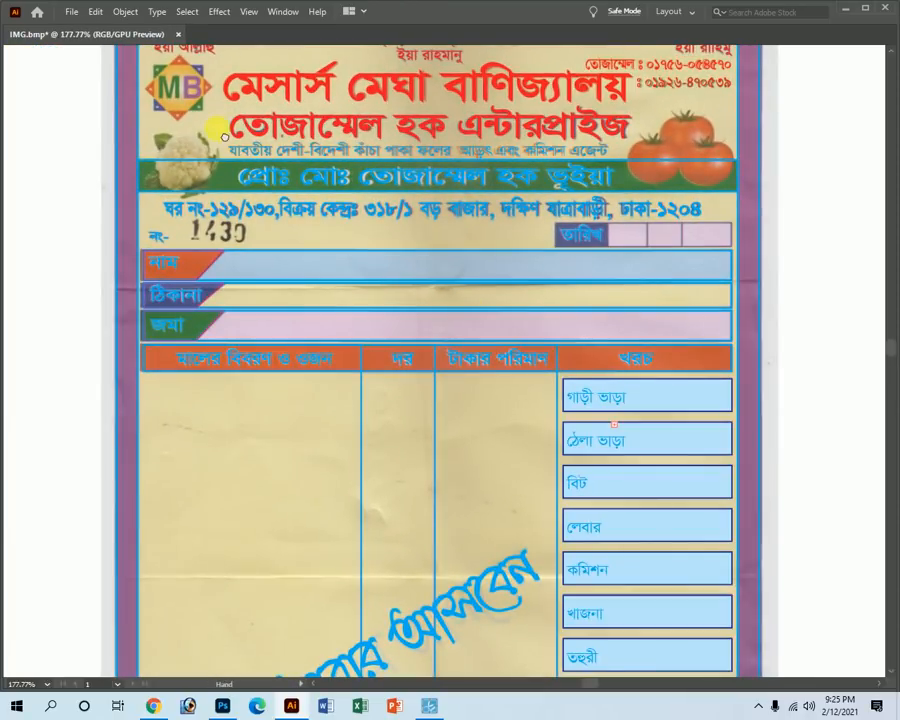
pyautogui.moveTo(208, 102); pyautogui.dragTo(250, 297)
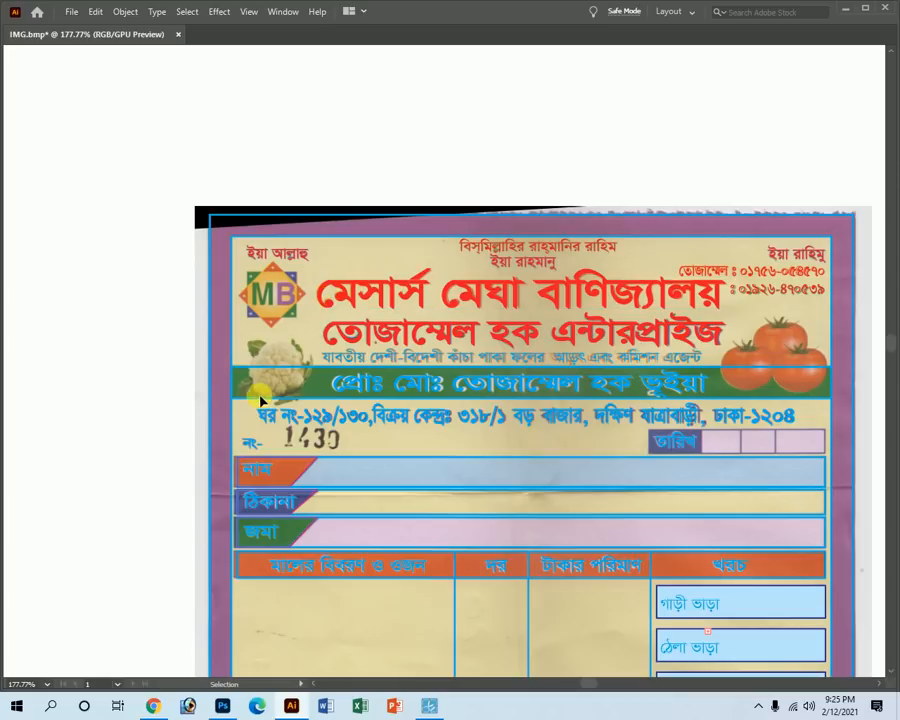
pyautogui.moveTo(509, 587); pyautogui.dragTo(460, 140)
pyautogui.moveTo(442, 670); pyautogui.dragTo(456, 346)
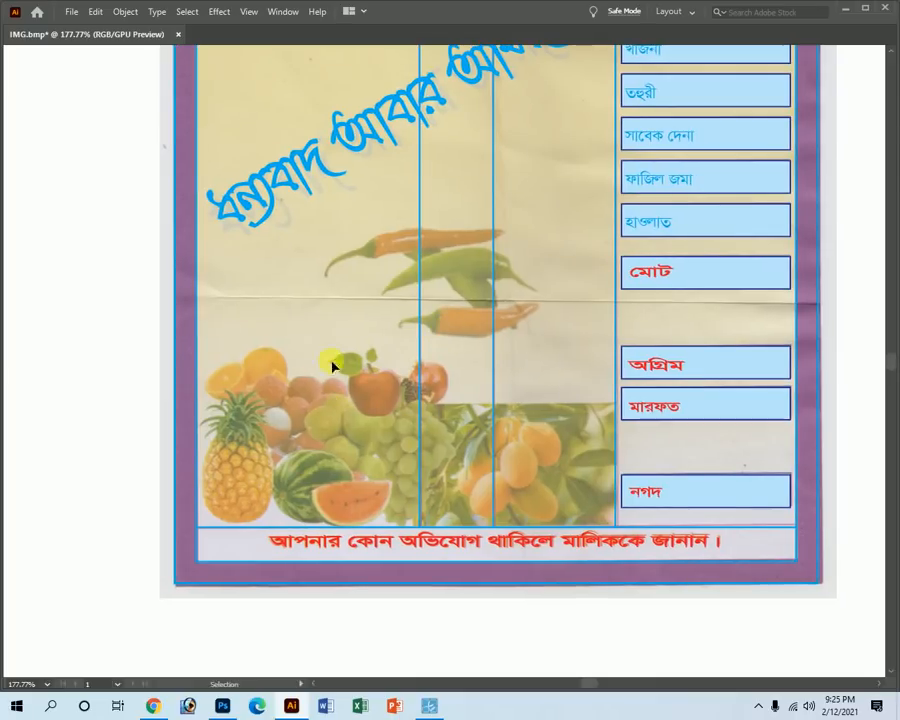
pyautogui.keyDown('ctrl'); pyautogui.keyDown('alt'); pyautogui.click(481, 326); pyautogui.keyUp('alt'); pyautogui.keyUp('ctrl')
pyautogui.keyDown('ctrl'); pyautogui.keyDown('alt'); pyautogui.click(481, 327); pyautogui.keyUp('alt'); pyautogui.keyUp('ctrl')
pyautogui.keyDown('ctrl'); pyautogui.keyDown('alt'); pyautogui.click(481, 327); pyautogui.keyUp('alt'); pyautogui.keyUp('ctrl')
pyautogui.moveTo(388, 263); pyautogui.dragTo(404, 414)
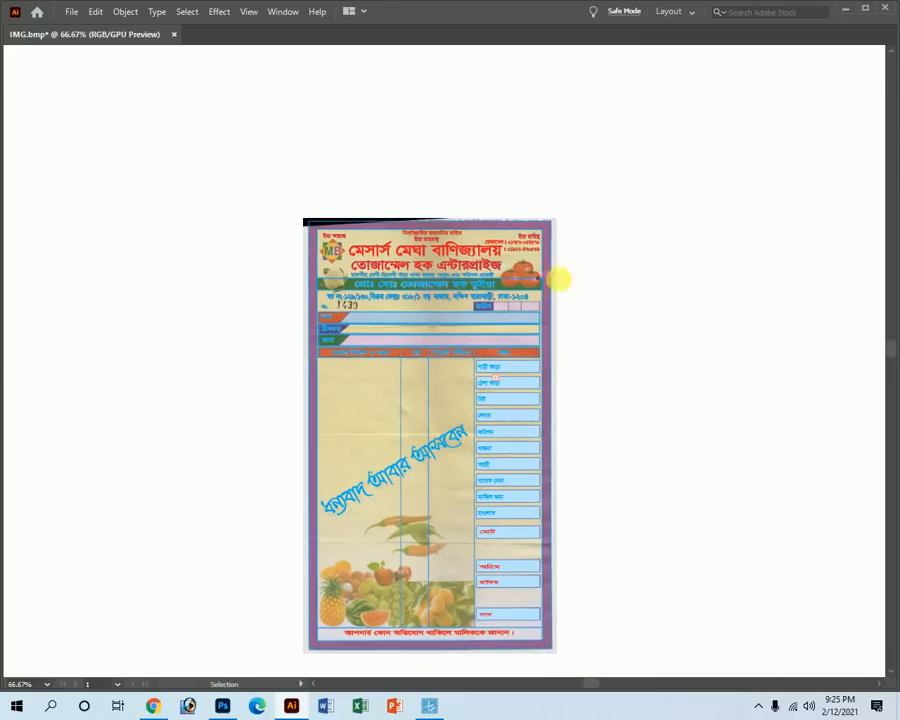
# Delete the stray tiny empty text frame among the expense boxes.
pyautogui.press('Tab')
pyautogui.press('Tab')
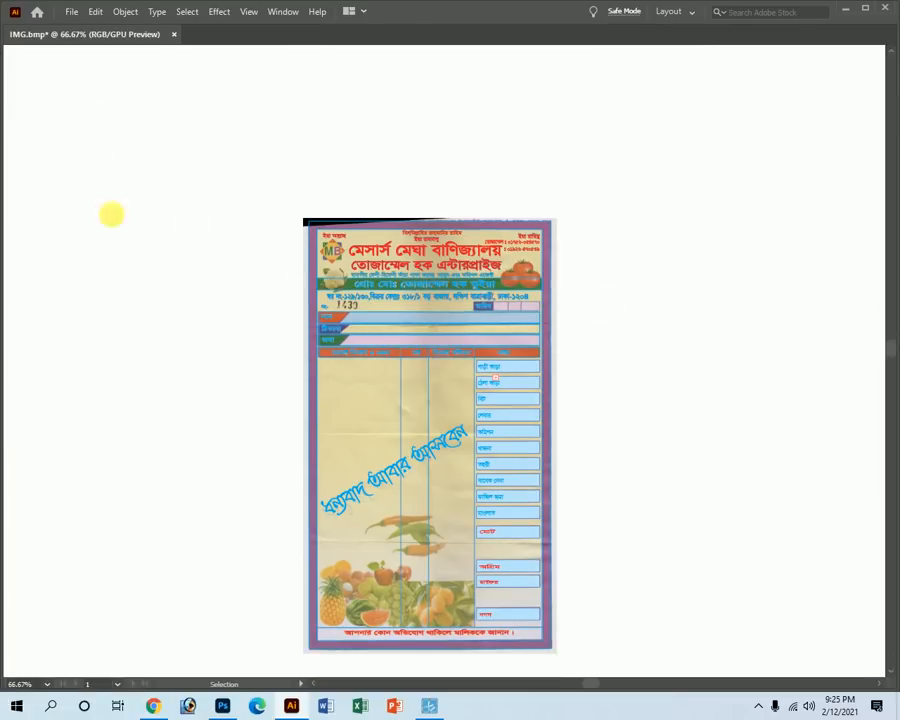
pyautogui.moveTo(484, 362); pyautogui.dragTo(683, 573)
pyautogui.click(522, 410)
pyautogui.press('Delete')
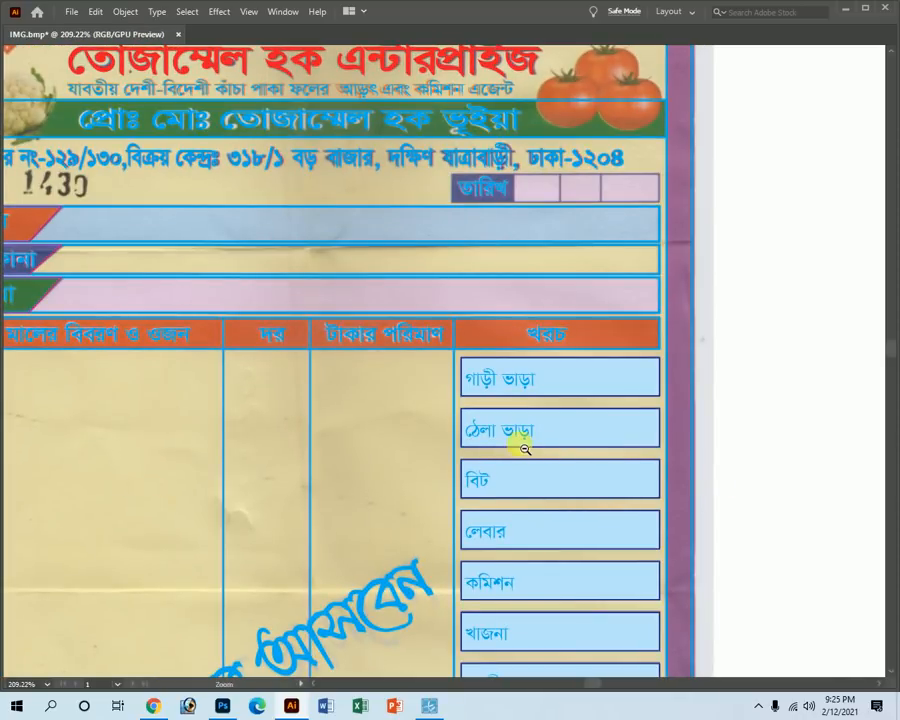
# Select the expense labels text frame and raise its top edge slightly.
pyautogui.keyDown('ctrl'); pyautogui.keyDown('alt'); pyautogui.click(523, 447); pyautogui.keyUp('alt'); pyautogui.keyUp('ctrl')
pyautogui.keyDown('ctrl'); pyautogui.keyDown('alt'); pyautogui.click(521, 445); pyautogui.keyUp('alt'); pyautogui.keyUp('ctrl')
pyautogui.moveTo(353, 307); pyautogui.dragTo(680, 650)
pyautogui.click(437, 262)
pyautogui.keyDown('ctrl'); pyautogui.keyDown('alt'); pyautogui.click(424, 383); pyautogui.keyUp('alt'); pyautogui.keyUp('ctrl')
pyautogui.keyDown('ctrl'); pyautogui.keyDown('alt'); pyautogui.click(424, 383); pyautogui.keyUp('alt'); pyautogui.keyUp('ctrl')
pyautogui.keyDown('ctrl'); pyautogui.keyDown('alt'); pyautogui.click(424, 383); pyautogui.keyUp('alt'); pyautogui.keyUp('ctrl')
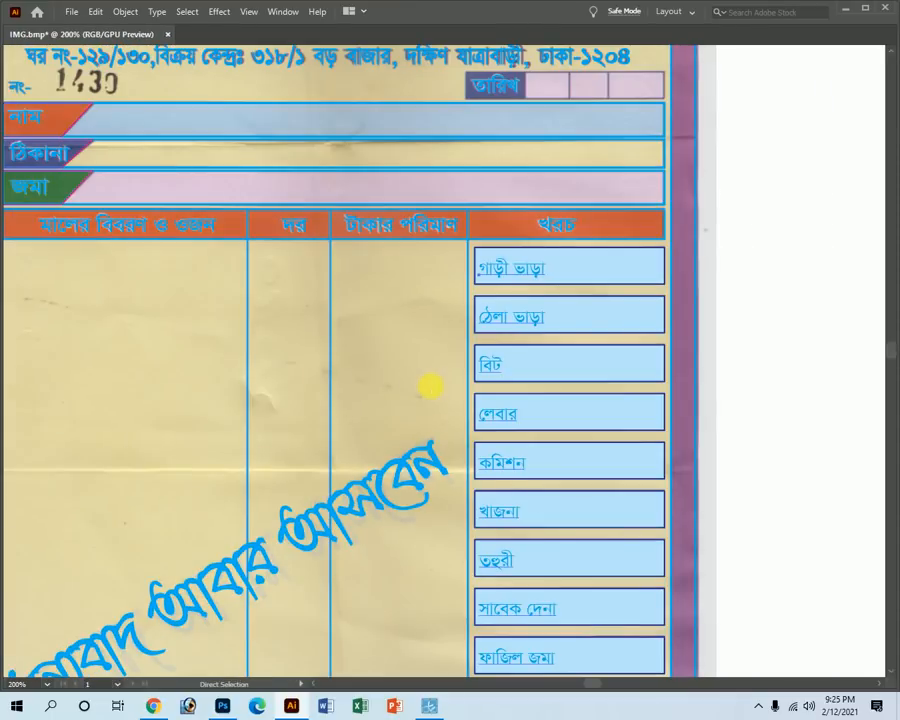
pyautogui.moveTo(481, 226); pyautogui.dragTo(750, 510)
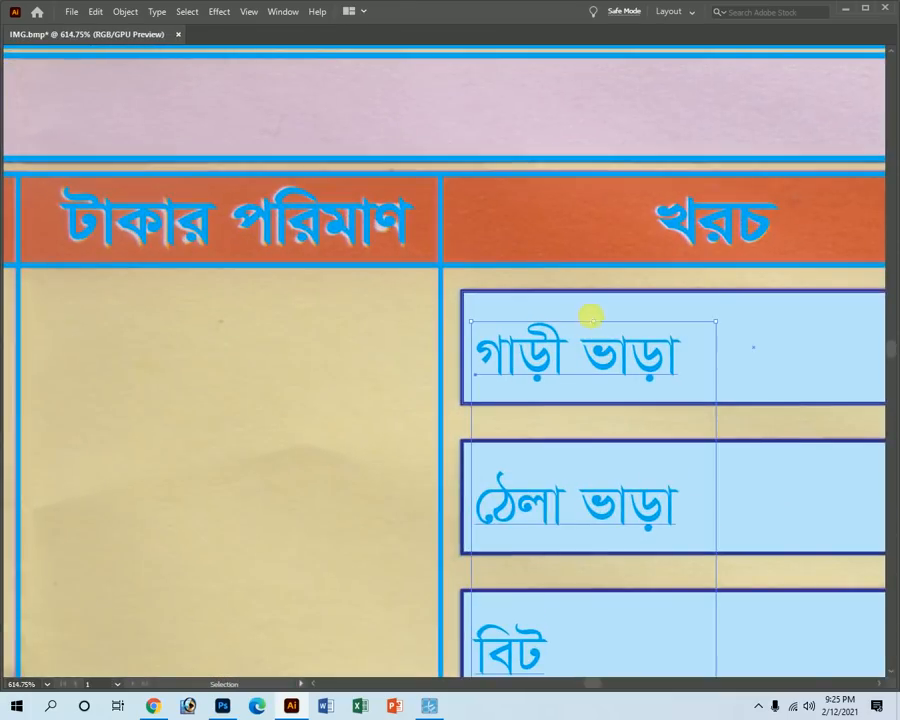
pyautogui.moveTo(599, 324); pyautogui.dragTo(601, 319)
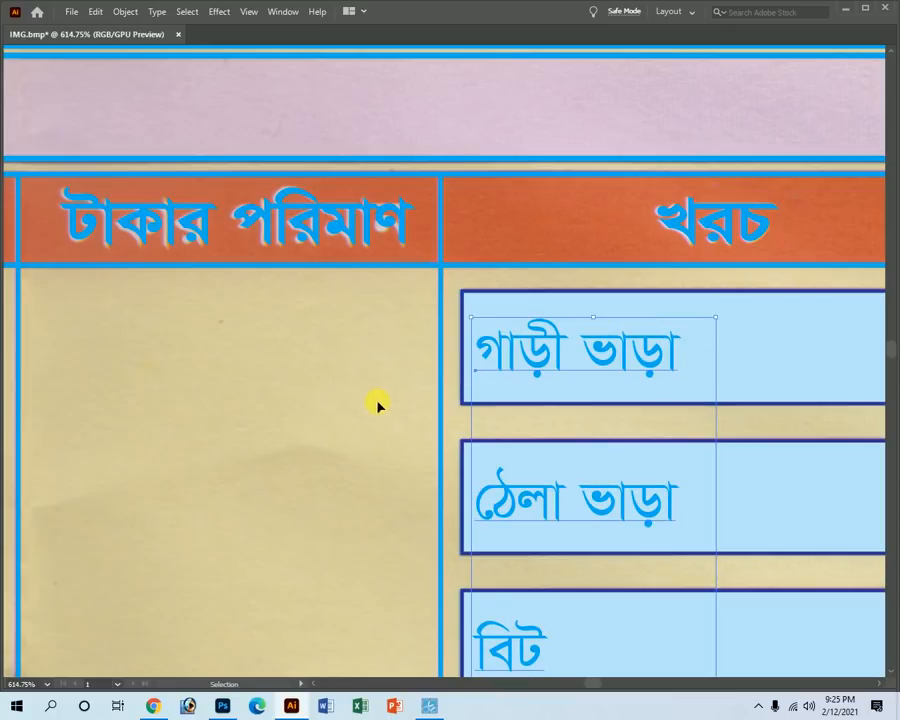
# Move the ফাজিল জমা box out of the way of the labels frame.
pyautogui.keyDown('ctrl'); pyautogui.keyDown('alt'); pyautogui.click(624, 504); pyautogui.keyUp('alt'); pyautogui.keyUp('ctrl')
pyautogui.keyDown('ctrl'); pyautogui.keyDown('alt'); pyautogui.click(444, 486); pyautogui.keyUp('alt'); pyautogui.keyUp('ctrl')
pyautogui.keyDown('ctrl'); pyautogui.keyDown('alt'); pyautogui.click(464, 440); pyautogui.keyUp('alt'); pyautogui.keyUp('ctrl')
pyautogui.keyDown('ctrl'); pyautogui.keyDown('alt'); pyautogui.click(464, 440); pyautogui.keyUp('alt'); pyautogui.keyUp('ctrl')
pyautogui.keyDown('ctrl'); pyautogui.keyDown('alt'); pyautogui.click(456, 432); pyautogui.keyUp('alt'); pyautogui.keyUp('ctrl')
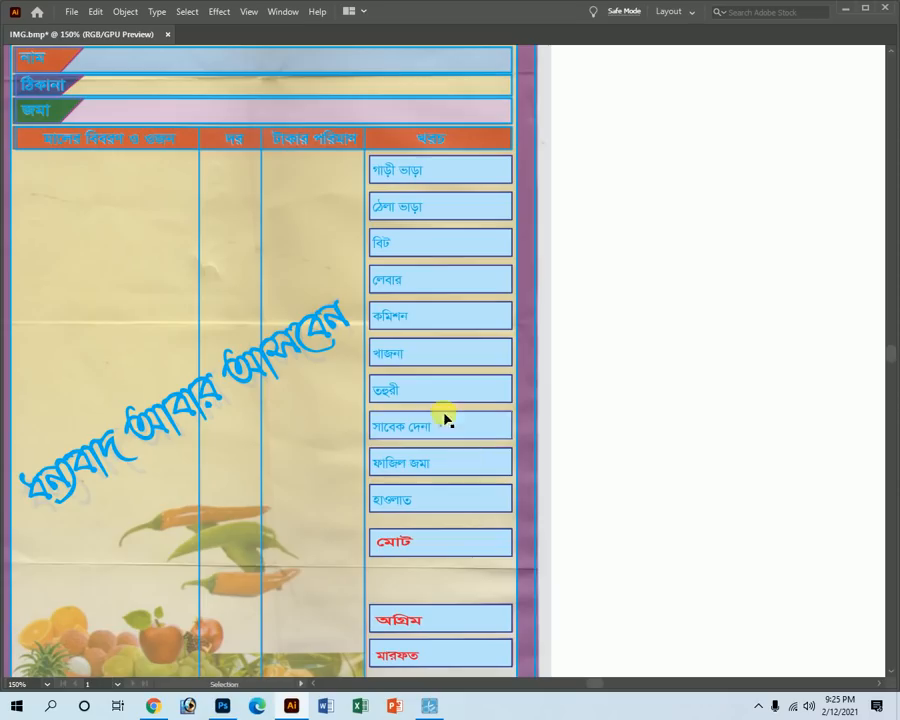
pyautogui.click(396, 495)
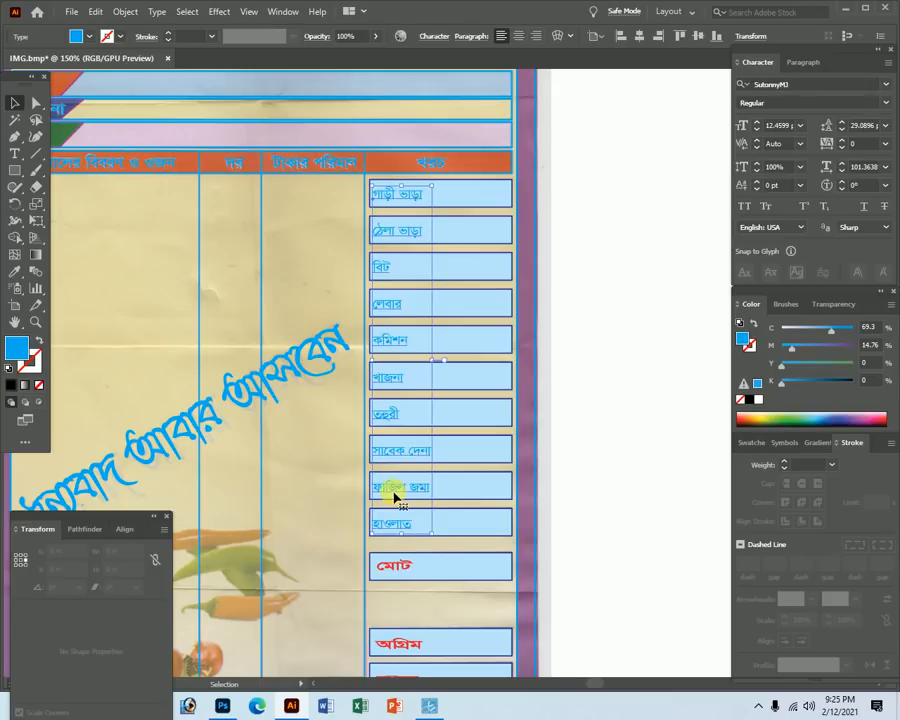
pyautogui.click(466, 490)
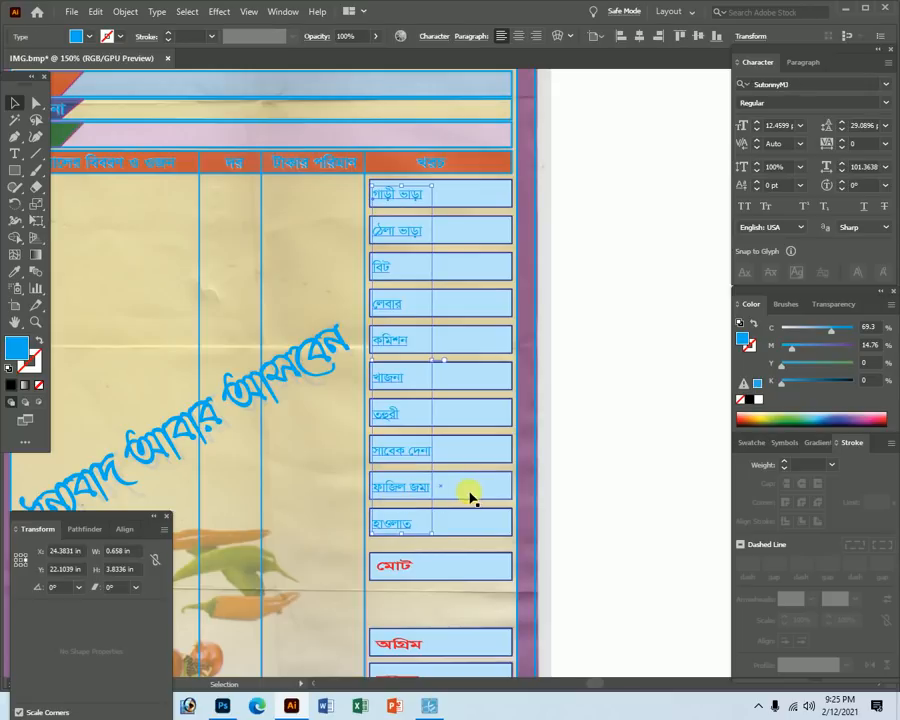
pyautogui.press('Delete')
# Set the labels' cyan and magenta to 100 for dark blue, then restore the ফাজিল জমা box.
pyautogui.click(410, 482)
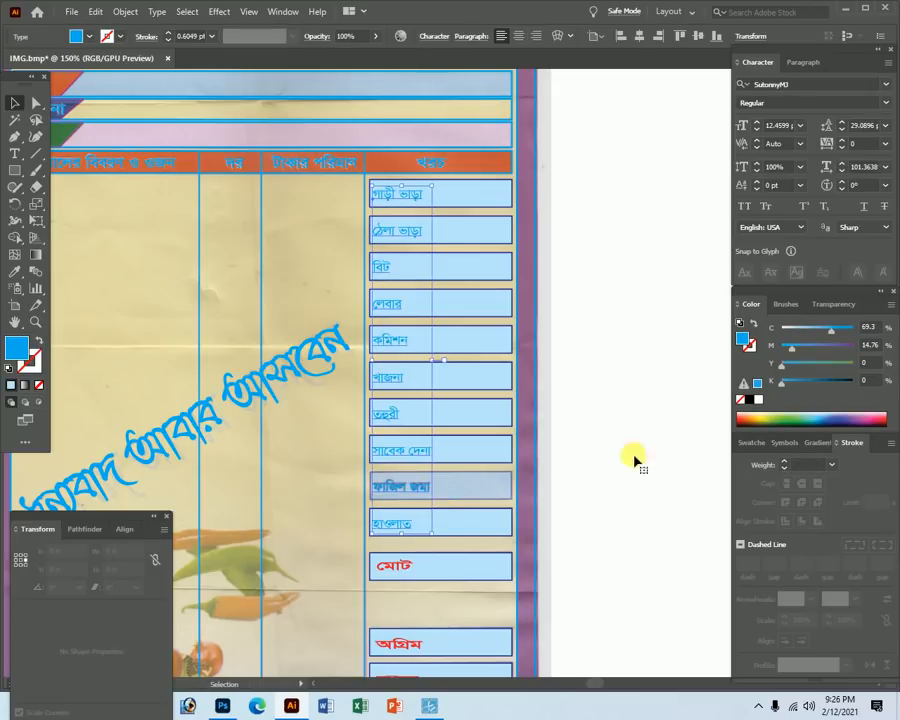
pyautogui.click(852, 346)
pyautogui.click(852, 330)
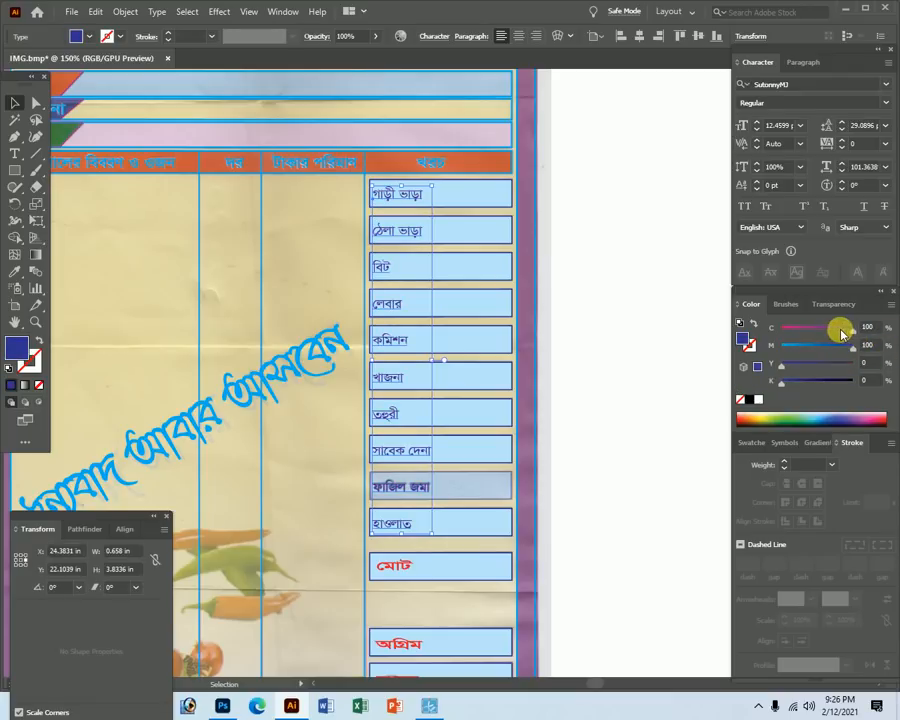
pyautogui.click(605, 502)
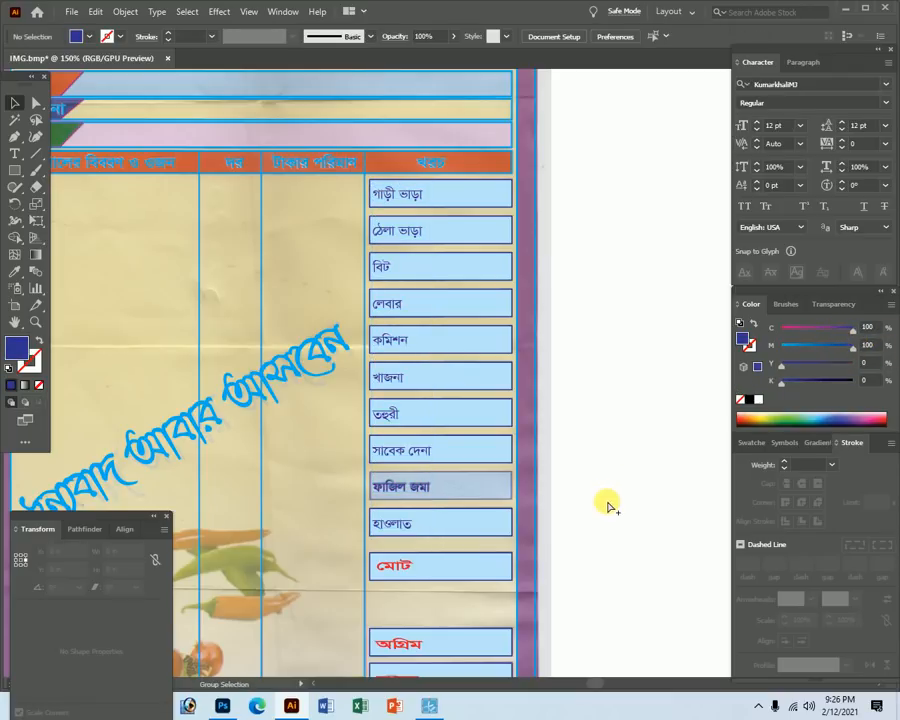
pyautogui.hotkey('ctrl', 'alt', '3')
pyautogui.click(602, 532)
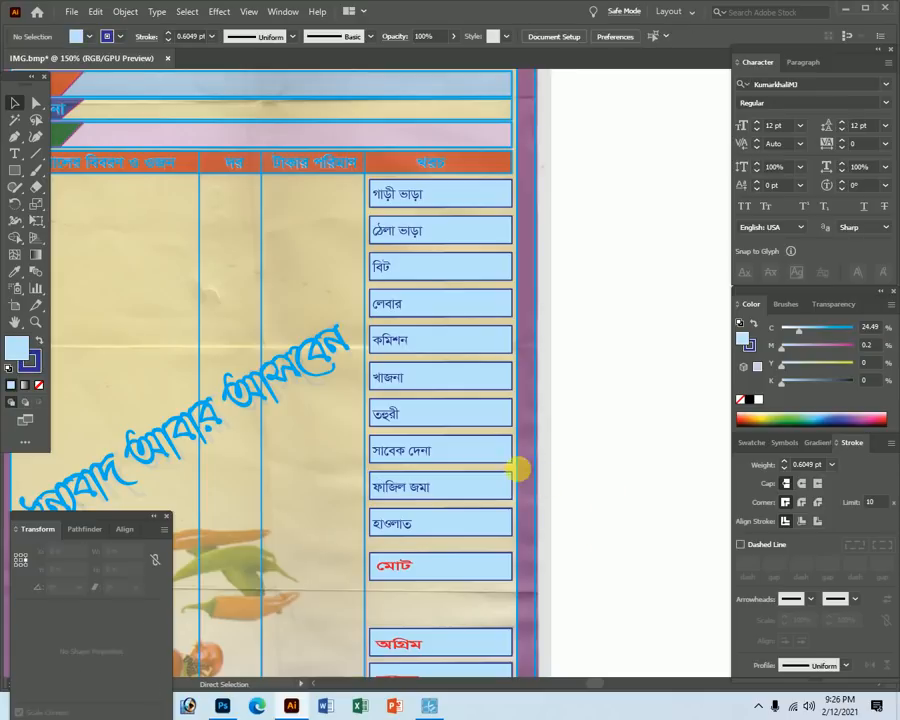
pyautogui.press('Tab')
pyautogui.moveTo(350, 263); pyautogui.dragTo(497, 395)
pyautogui.moveTo(370, 333); pyautogui.dragTo(430, 338)
pyautogui.keyDown('ctrl'); pyautogui.keyDown('alt'); pyautogui.click(407, 260); pyautogui.keyUp('alt'); pyautogui.keyUp('ctrl')
pyautogui.keyDown('ctrl'); pyautogui.keyDown('alt'); pyautogui.click(407, 260); pyautogui.keyUp('alt'); pyautogui.keyUp('ctrl')
pyautogui.moveTo(483, 367); pyautogui.dragTo(452, 378)
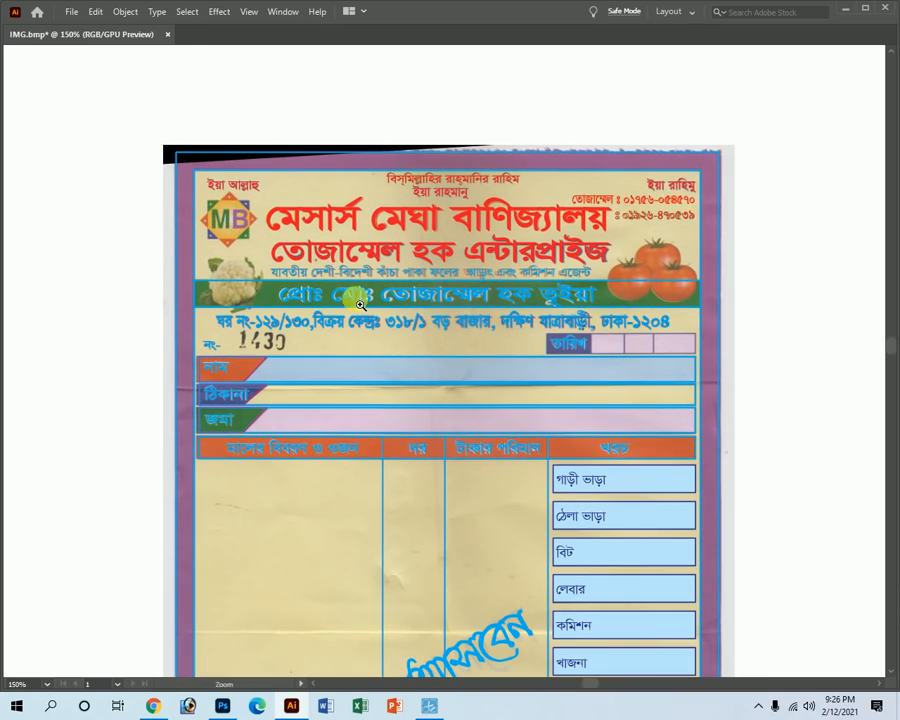
# Draw a rectangle over the MB logo square with Fill None and a 0.1 pt stroke.
pyautogui.moveTo(225, 189); pyautogui.dragTo(644, 449)
pyautogui.moveTo(282, 430); pyautogui.dragTo(402, 334)
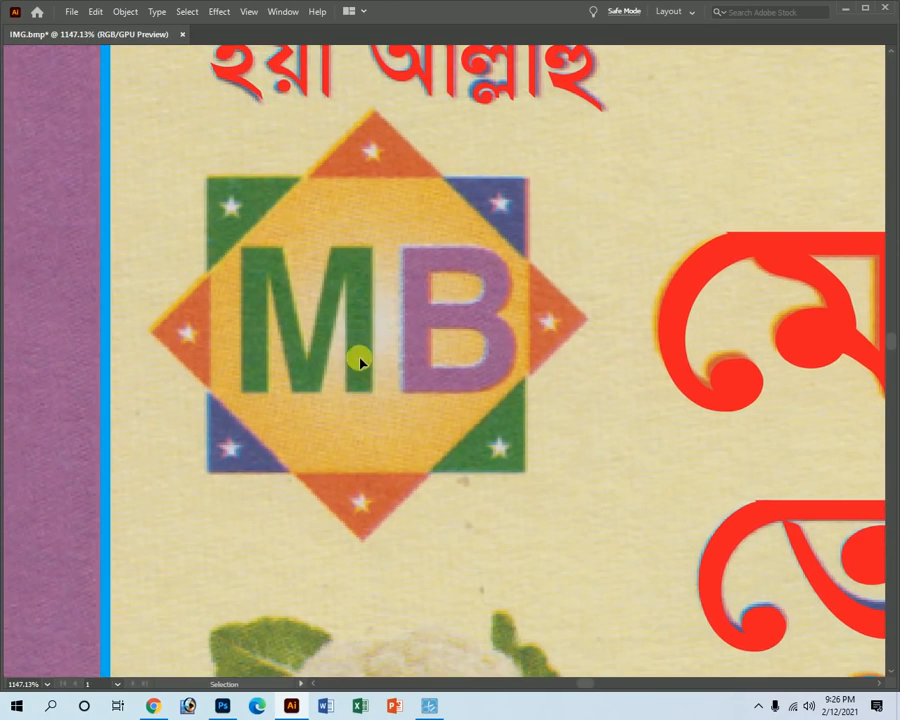
pyautogui.press('Tab')
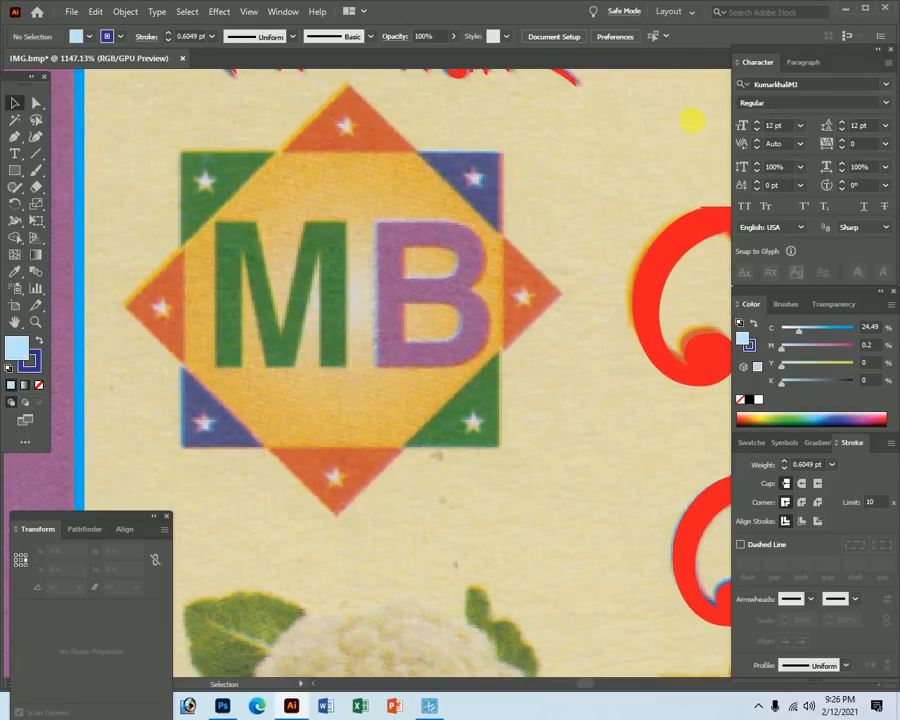
pyautogui.moveTo(183, 155); pyautogui.dragTo(505, 451)
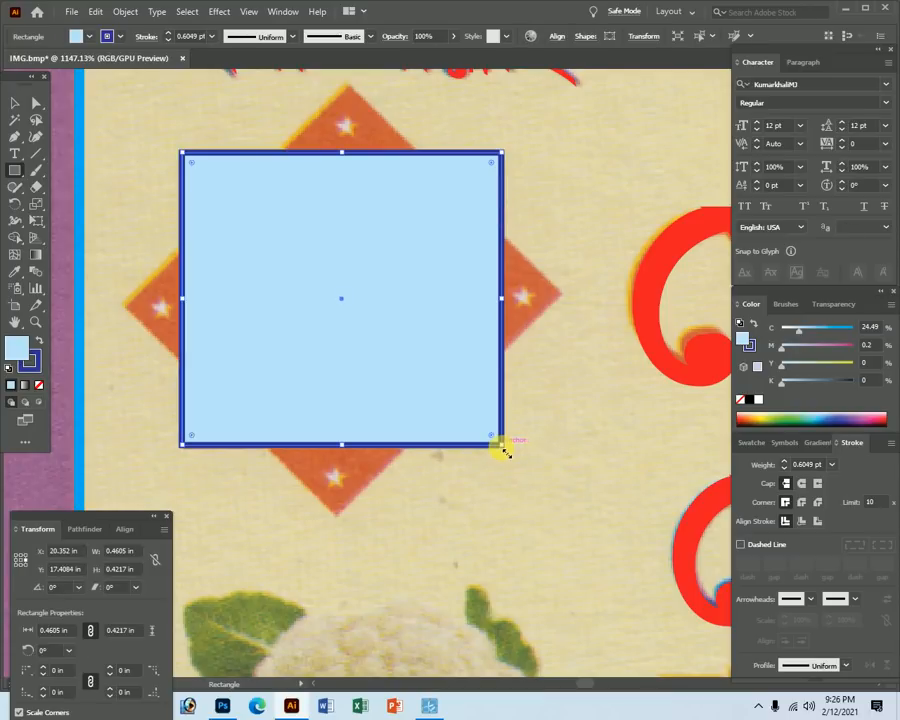
pyautogui.click(421, 710)
pyautogui.click(425, 711)
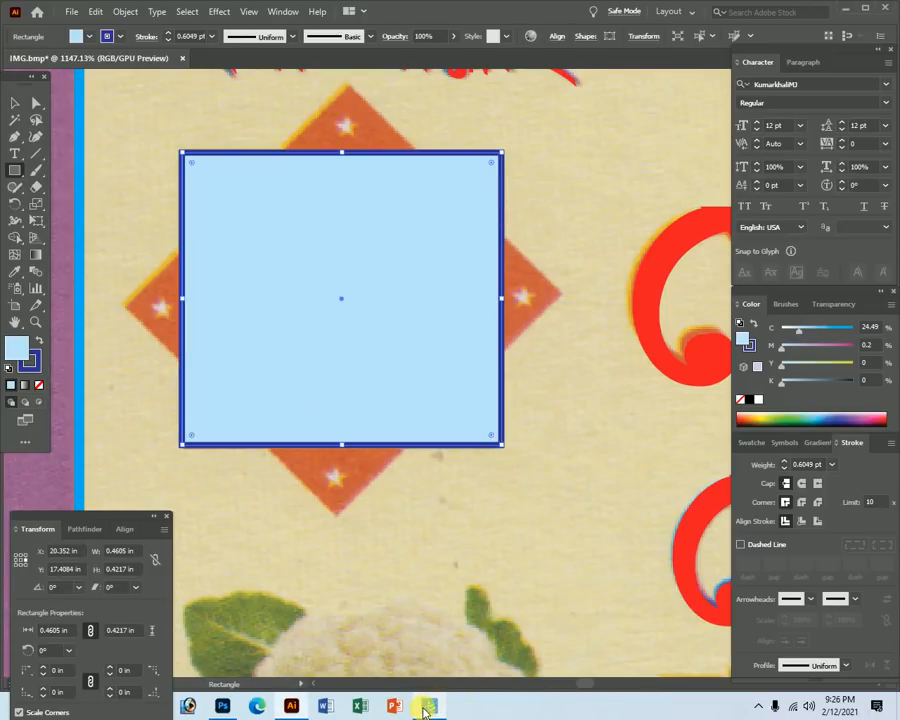
pyautogui.click(40, 385)
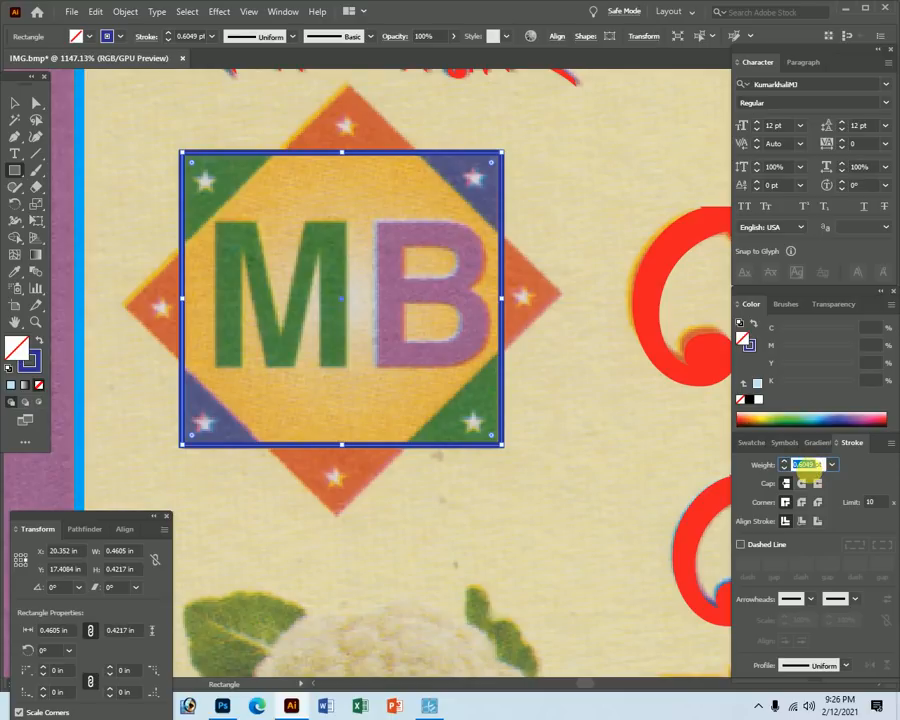
pyautogui.click(810, 473)
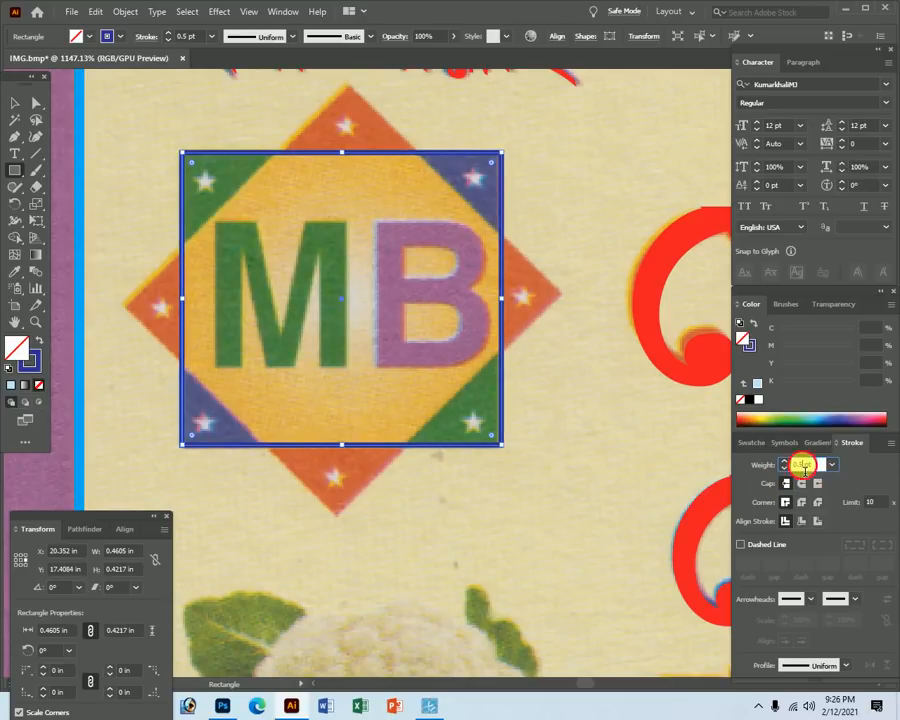
pyautogui.click(784, 467)
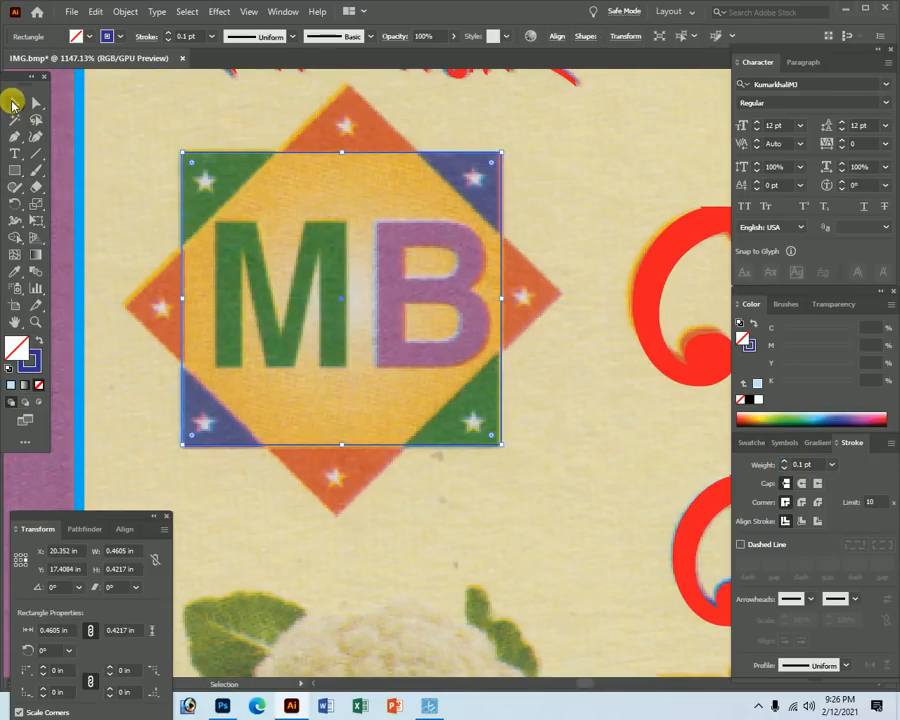
pyautogui.press('Tab')
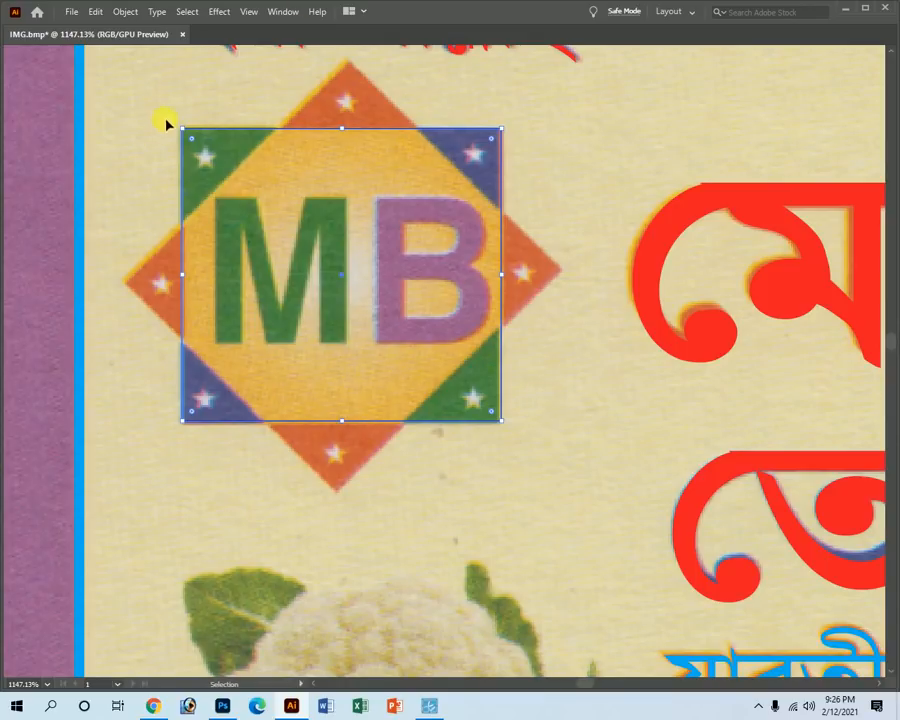
# Rotate the square 45° to match the logo's diamond.
pyautogui.press('v')
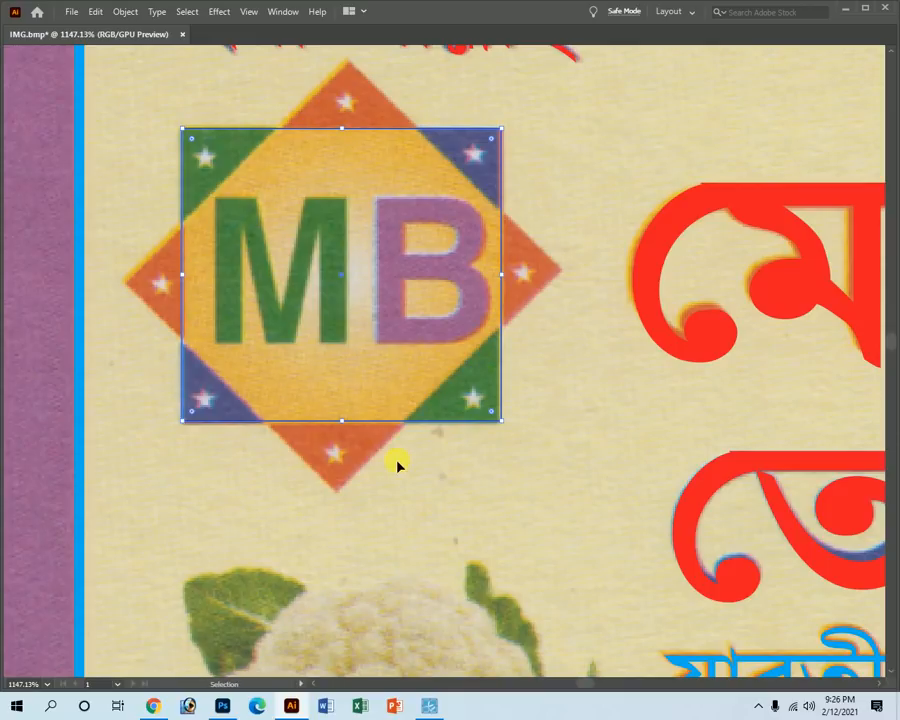
pyautogui.press('Tab')
pyautogui.press('r')
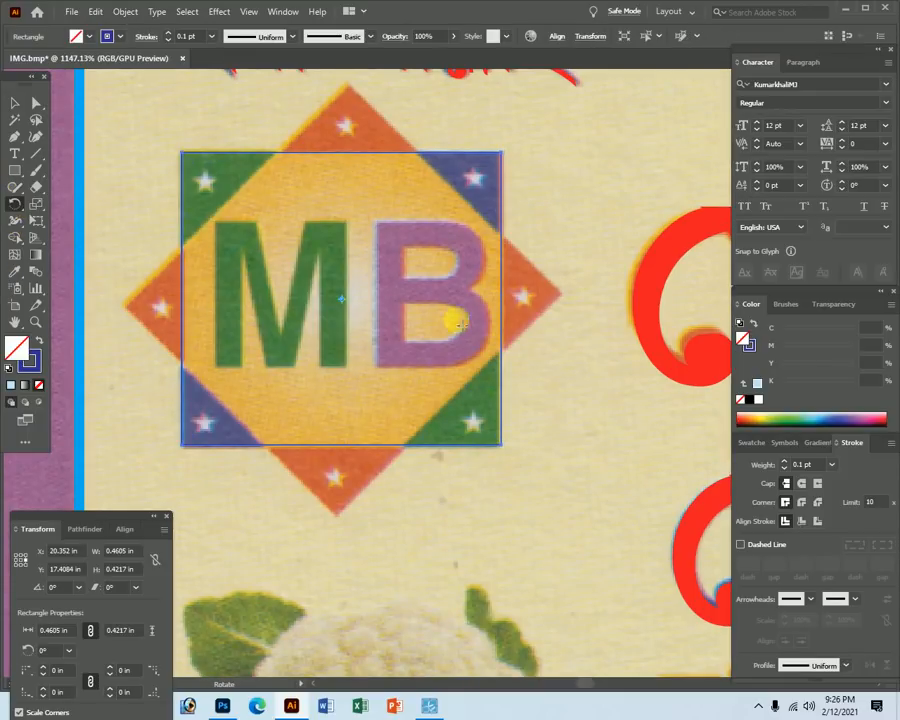
pyautogui.moveTo(519, 193); pyautogui.dragTo(358, 124)
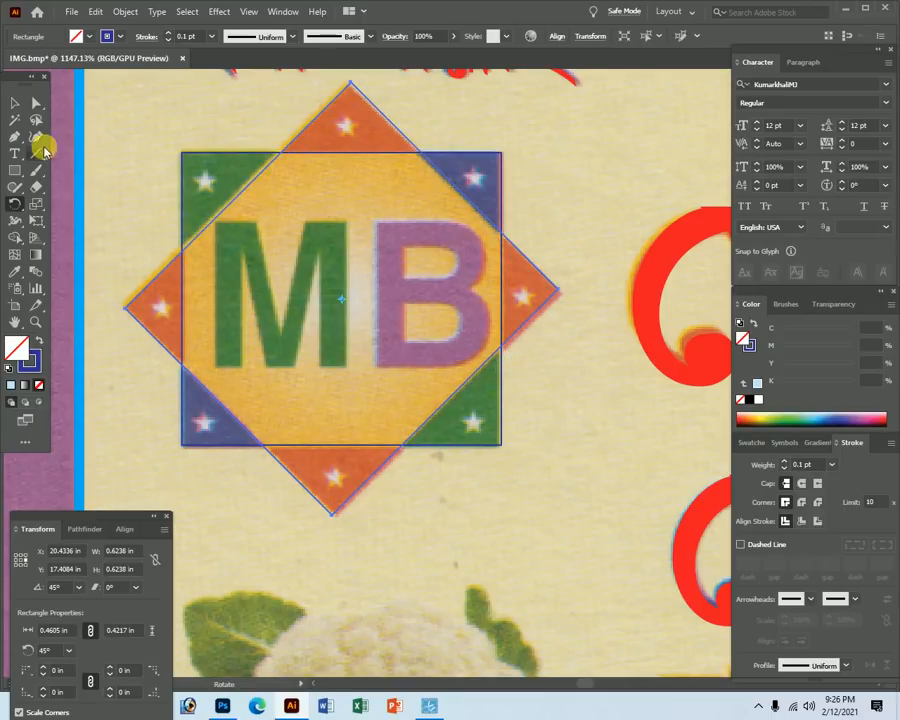
# Apply Pathfinder Divide to the rotated square and the logo square.
pyautogui.click(15, 102)
pyautogui.click(166, 110)
pyautogui.click(312, 181)
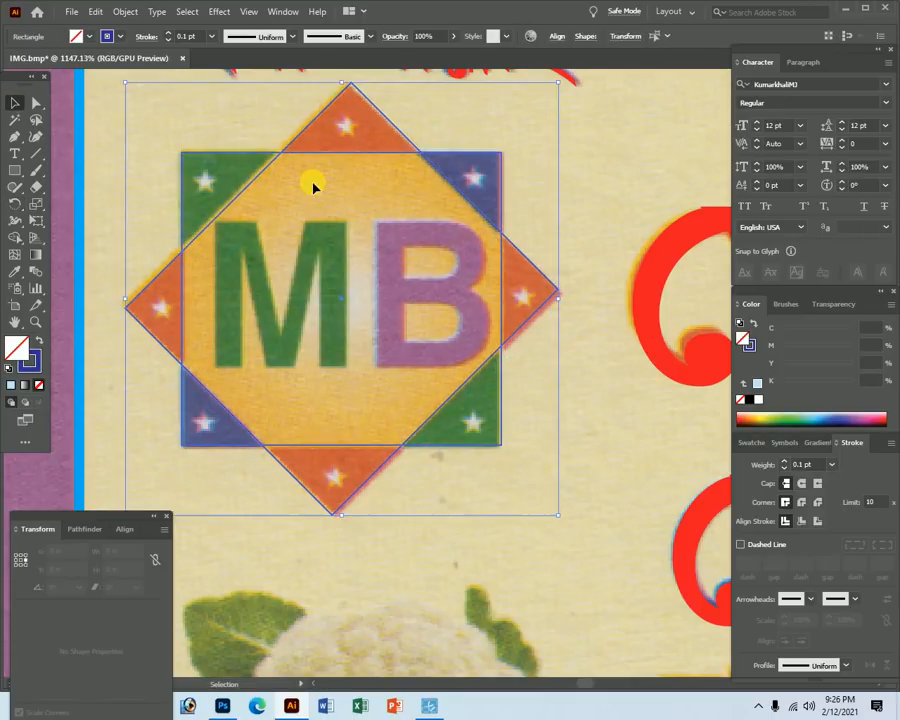
pyautogui.click(90, 530)
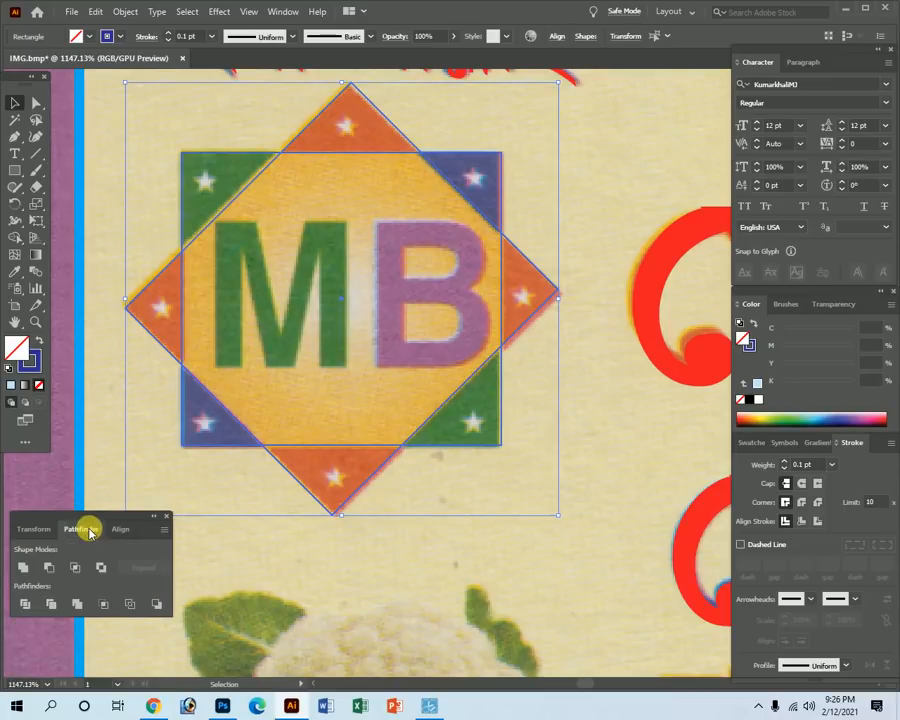
pyautogui.click(22, 606)
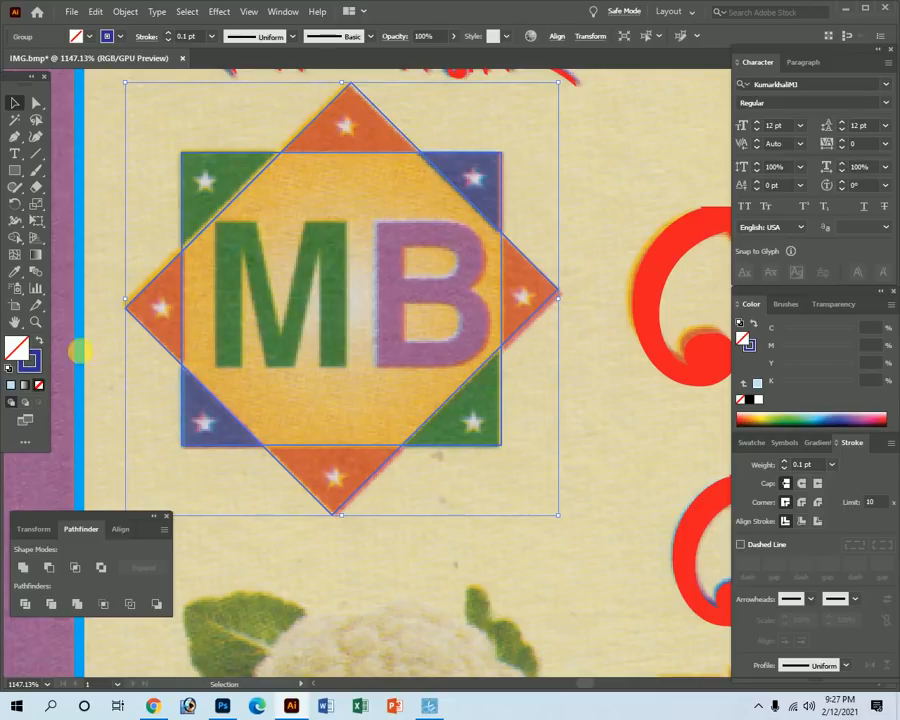
pyautogui.click(488, 528)
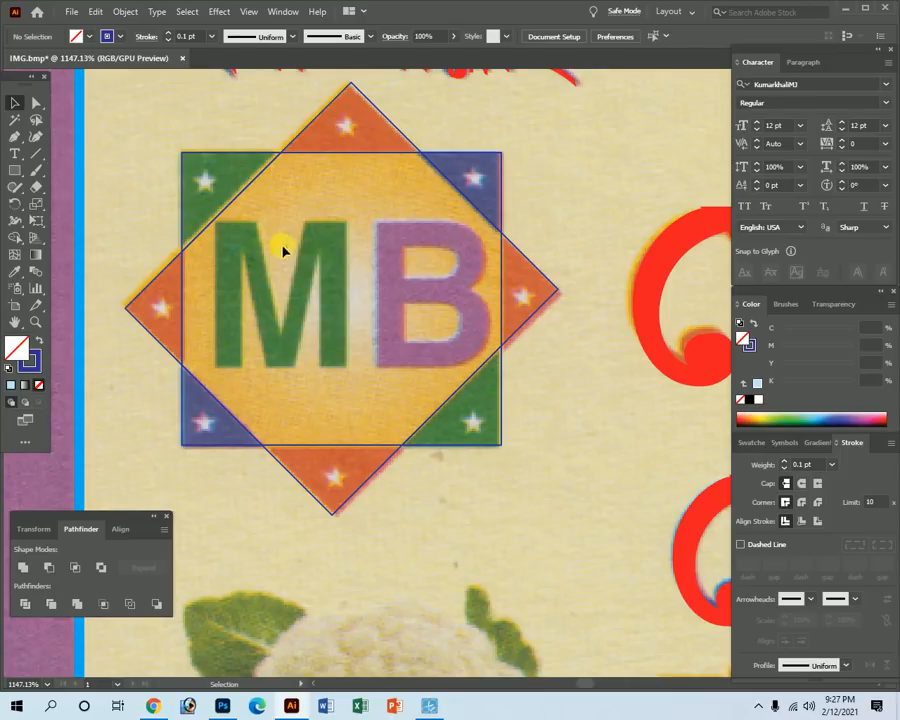
# Add placeholder text below the logo and shift it to the right.
pyautogui.click(15, 157)
pyautogui.click(394, 538)
pyautogui.moveTo(240, 508); pyautogui.dragTo(490, 436)
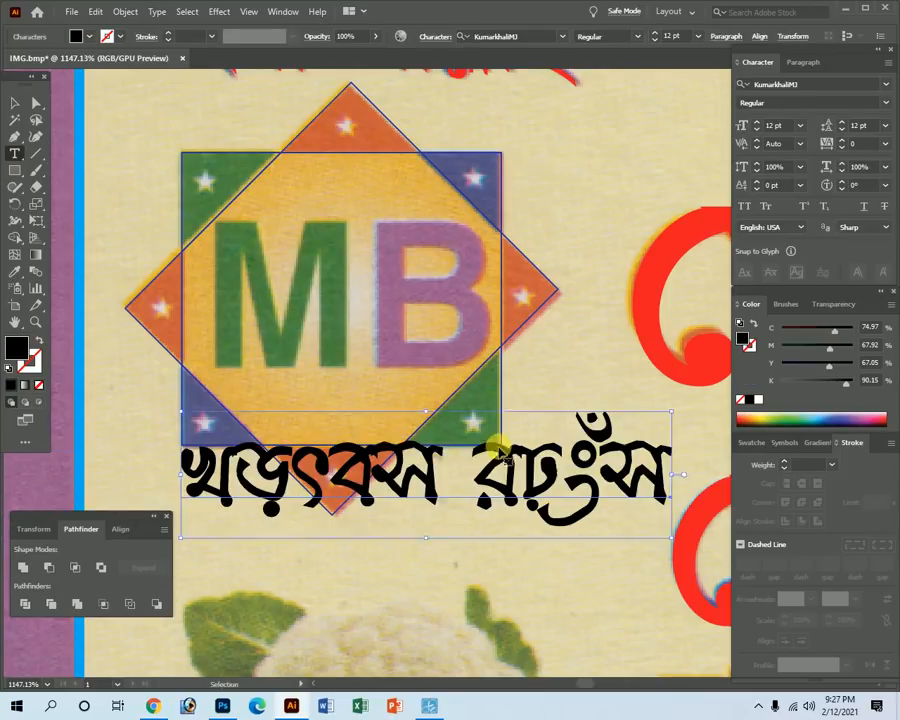
pyautogui.click(784, 86)
# Replace the placeholder with bold Arial 'MB' text and move it onto the logo.
pyautogui.write('arial')
pyautogui.press('Return')
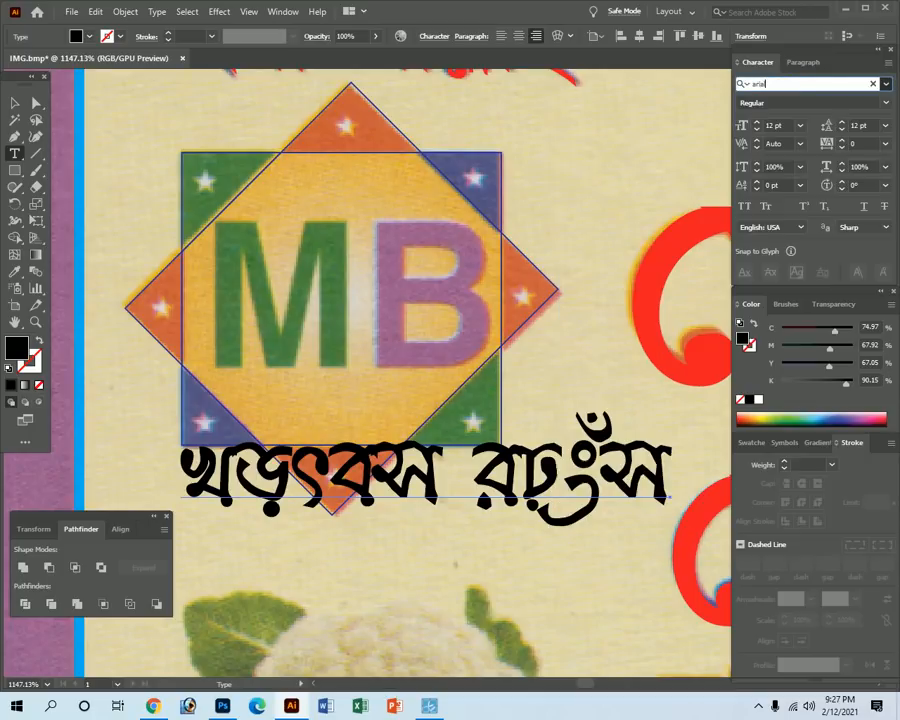
pyautogui.tripleClick(470, 490)
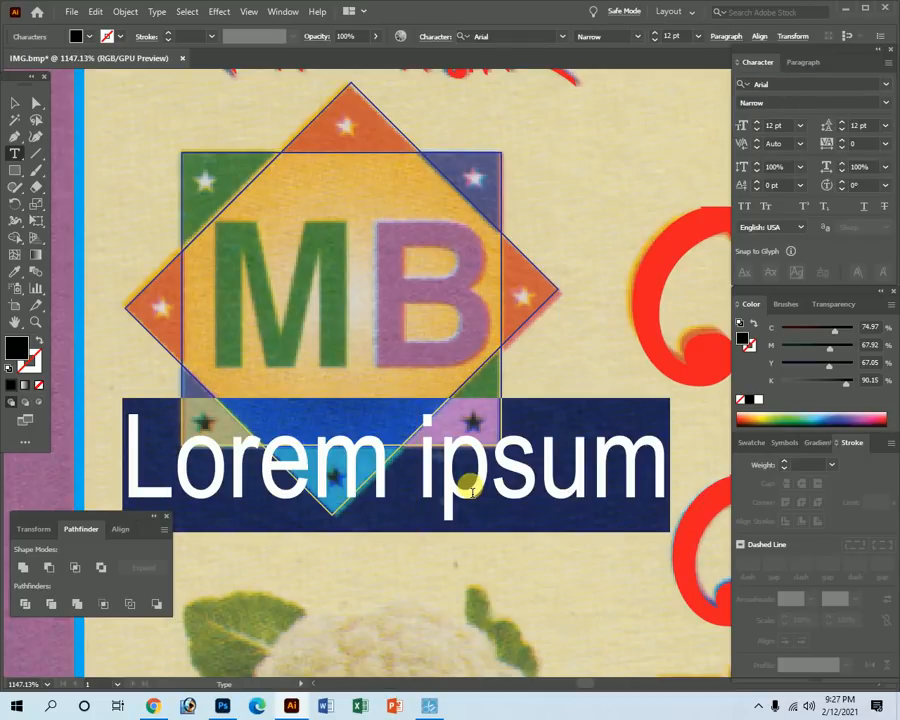
pyautogui.write('MB')
pyautogui.press('ctrl')
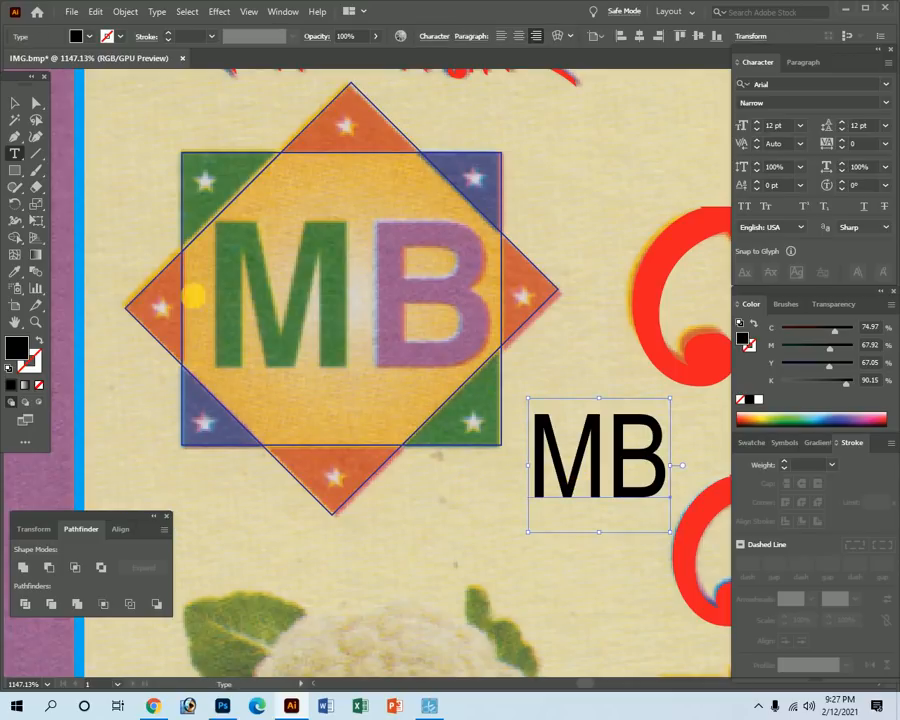
pyautogui.click(20, 103)
pyautogui.moveTo(628, 485); pyautogui.dragTo(313, 295)
pyautogui.click(884, 101)
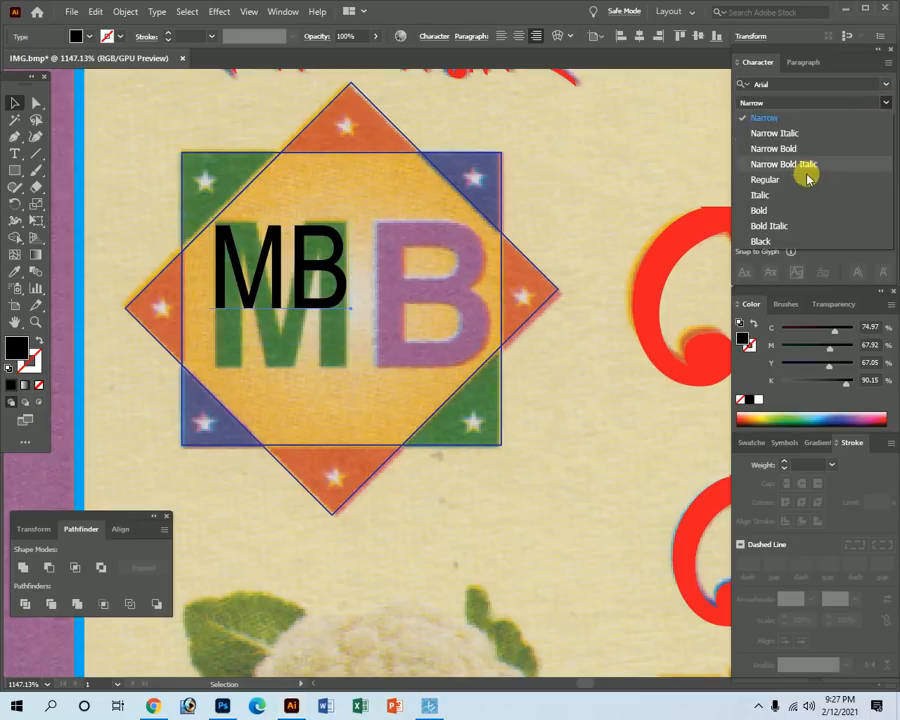
pyautogui.click(766, 210)
# Scale and stretch the MB text to cover the logo's letters.
pyautogui.moveTo(249, 258); pyautogui.dragTo(283, 263)
pyautogui.moveTo(382, 346); pyautogui.dragTo(502, 438)
pyautogui.moveTo(204, 208); pyautogui.dragTo(203, 197)
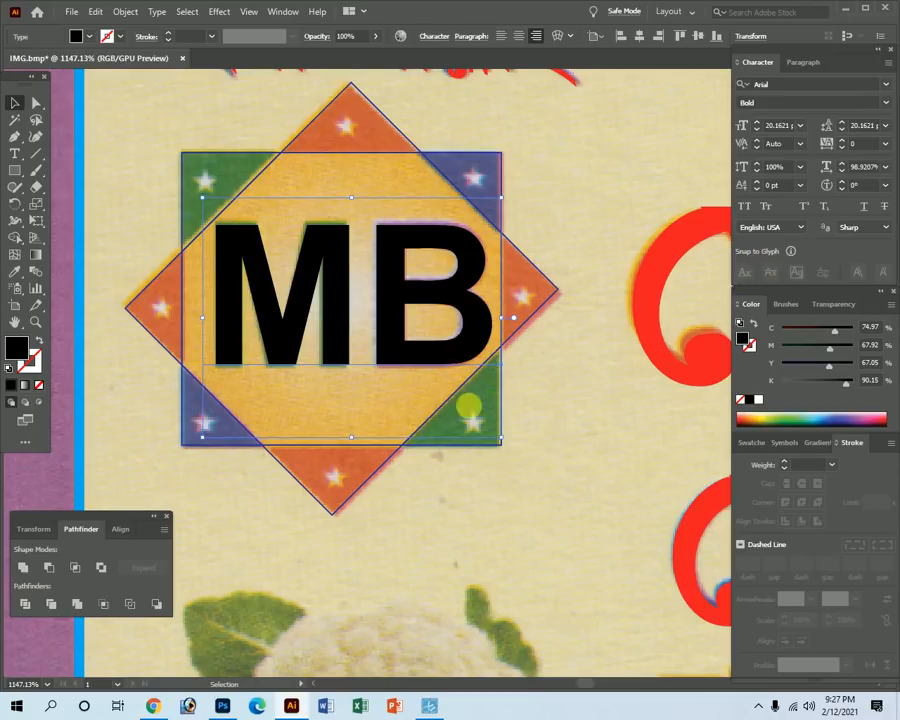
pyautogui.moveTo(351, 203); pyautogui.dragTo(352, 196)
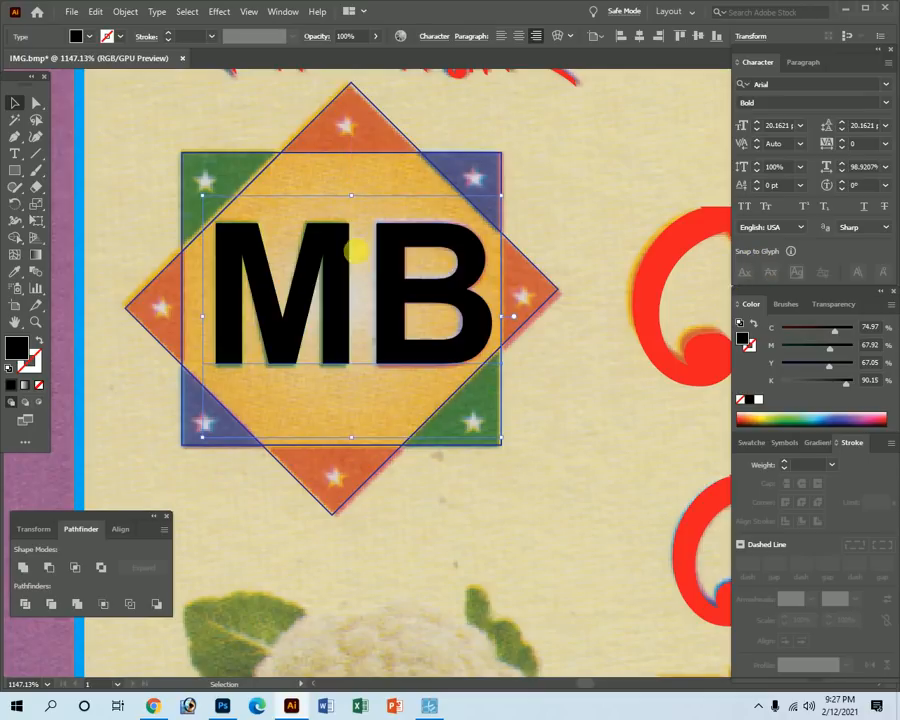
pyautogui.moveTo(355, 440); pyautogui.dragTo(355, 446)
# Draw a small black star over the logo's top-left corner star.
pyautogui.click(515, 517)
pyautogui.press('Tab')
pyautogui.press('Tab')
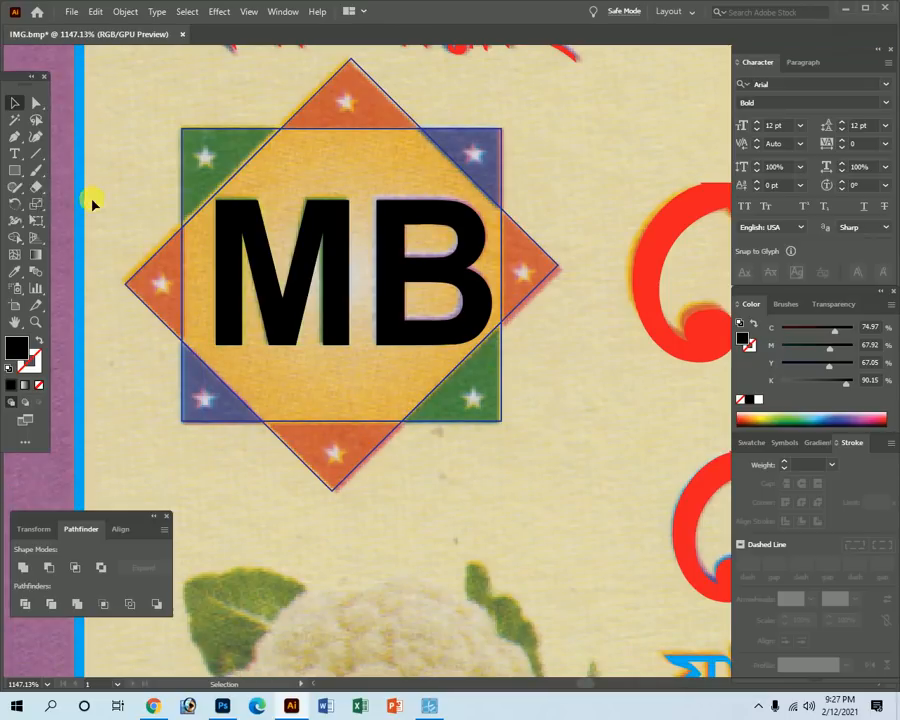
pyautogui.moveTo(20, 171); pyautogui.dragTo(64, 235)
pyautogui.press('Tab')
pyautogui.moveTo(206, 153)
pyautogui.mouseDown()
pyautogui.moveTo(335, 322)
pyautogui.moveTo(372, 330)
pyautogui.mouseUp()
pyautogui.press('Tab')
pyautogui.click(14, 103)
pyautogui.moveTo(269, 201); pyautogui.dragTo(268, 214)
pyautogui.press('Tab')
# Alt-copy the black star onto the stars in the logo's top and right triangles.
pyautogui.keyDown('ctrl'); pyautogui.keyDown('alt'); pyautogui.click(580, 307); pyautogui.keyUp('alt'); pyautogui.keyUp('ctrl')
pyautogui.keyDown('ctrl'); pyautogui.keyDown('alt'); pyautogui.click(580, 307); pyautogui.keyUp('alt'); pyautogui.keyUp('ctrl')
pyautogui.keyDown('ctrl'); pyautogui.keyDown('alt'); pyautogui.click(548, 312); pyautogui.keyUp('alt'); pyautogui.keyUp('ctrl')
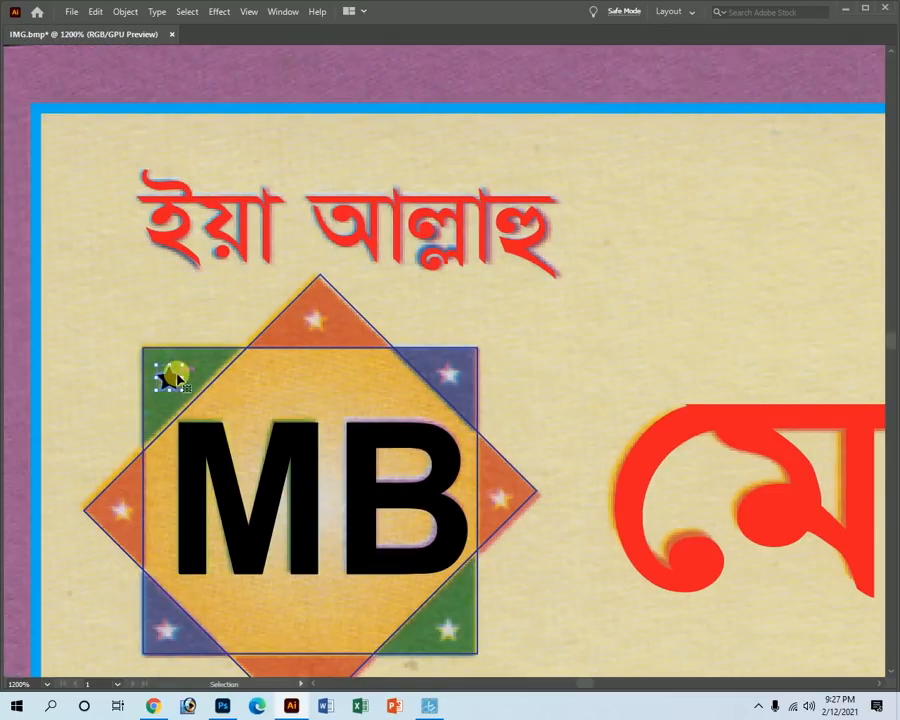
pyautogui.press('Tab')
pyautogui.press('Tab')
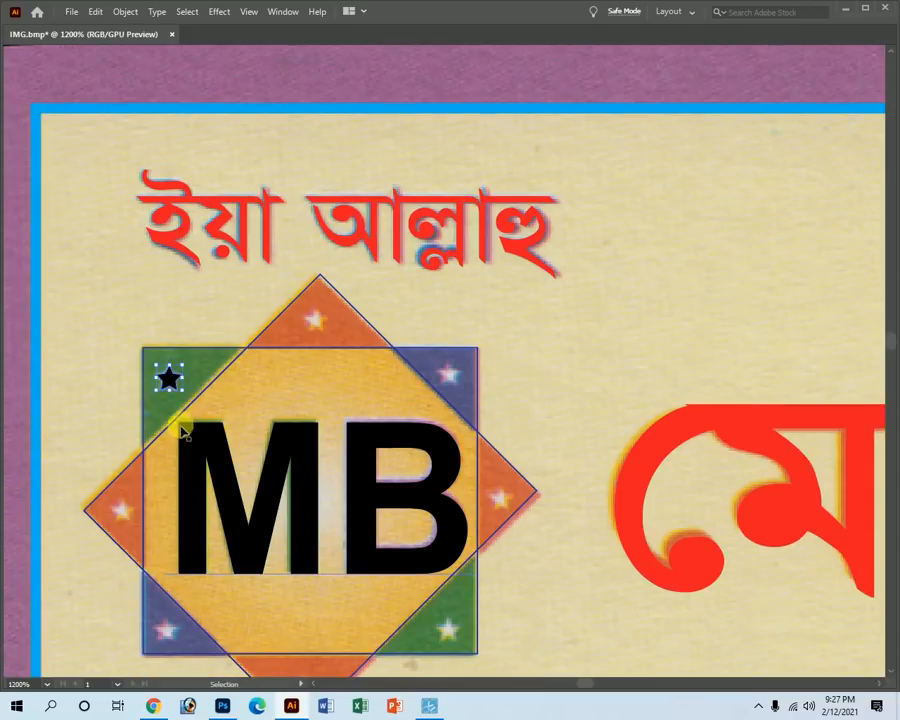
pyautogui.scroll(2, 290, 334)
pyautogui.moveTo(106, 414); pyautogui.dragTo(550, 407)
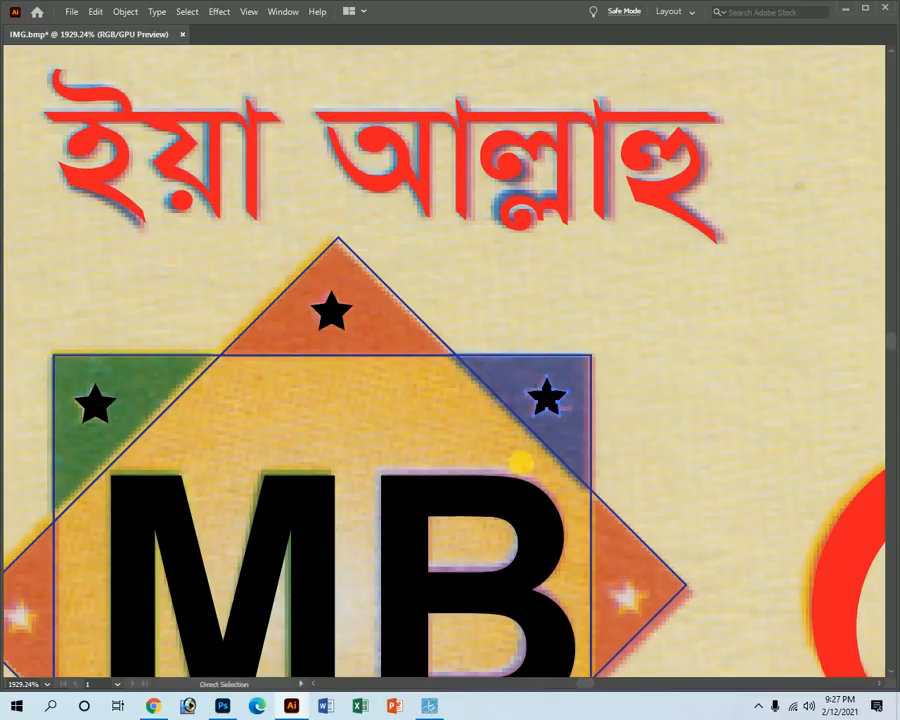
pyautogui.scroll(-5, 408, 516)
pyautogui.scroll(3, 566, 154)
pyautogui.scroll(3, 586, 188)
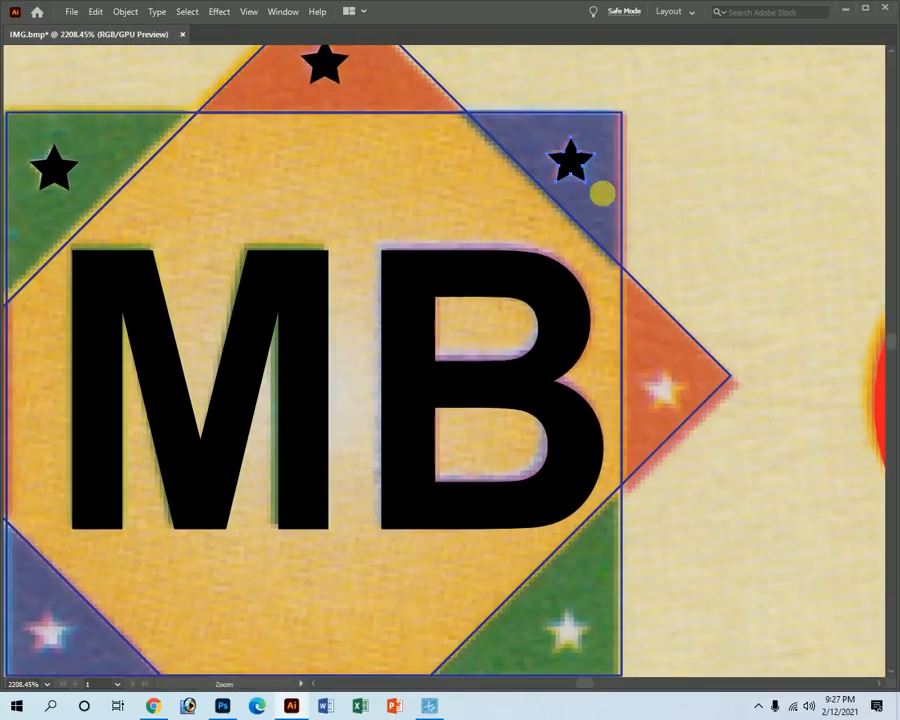
pyautogui.moveTo(573, 157); pyautogui.dragTo(675, 392)
# Copy stars onto the lower-right green corner, bottom triangle and bottom-left blue corner.
pyautogui.keyDown('ctrl'); pyautogui.keyDown('alt'); pyautogui.click(581, 394); pyautogui.keyUp('alt'); pyautogui.keyUp('ctrl')
pyautogui.moveTo(378, 465); pyautogui.dragTo(437, 336)
pyautogui.moveTo(559, 205); pyautogui.dragTo(493, 384)
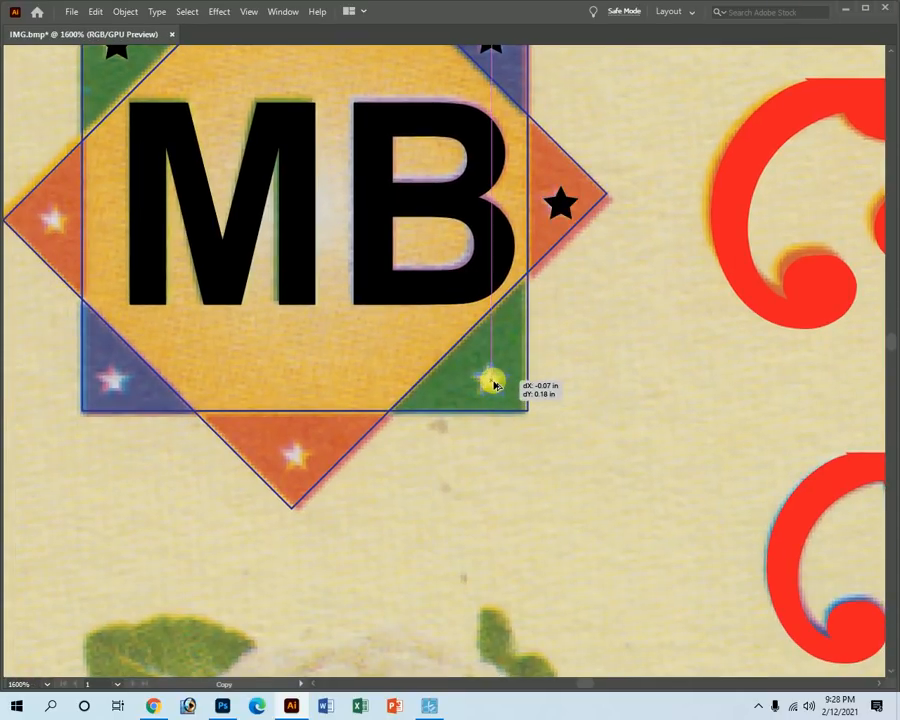
pyautogui.moveTo(581, 448); pyautogui.dragTo(680, 460)
pyautogui.moveTo(548, 376); pyautogui.dragTo(540, 373)
pyautogui.keyDown('ctrl'); pyautogui.keyDown('alt'); pyautogui.click(330, 411); pyautogui.keyUp('alt'); pyautogui.keyUp('ctrl')
pyautogui.keyDown('ctrl'); pyautogui.keyDown('alt'); pyautogui.click(330, 411); pyautogui.keyUp('alt'); pyautogui.keyUp('ctrl')
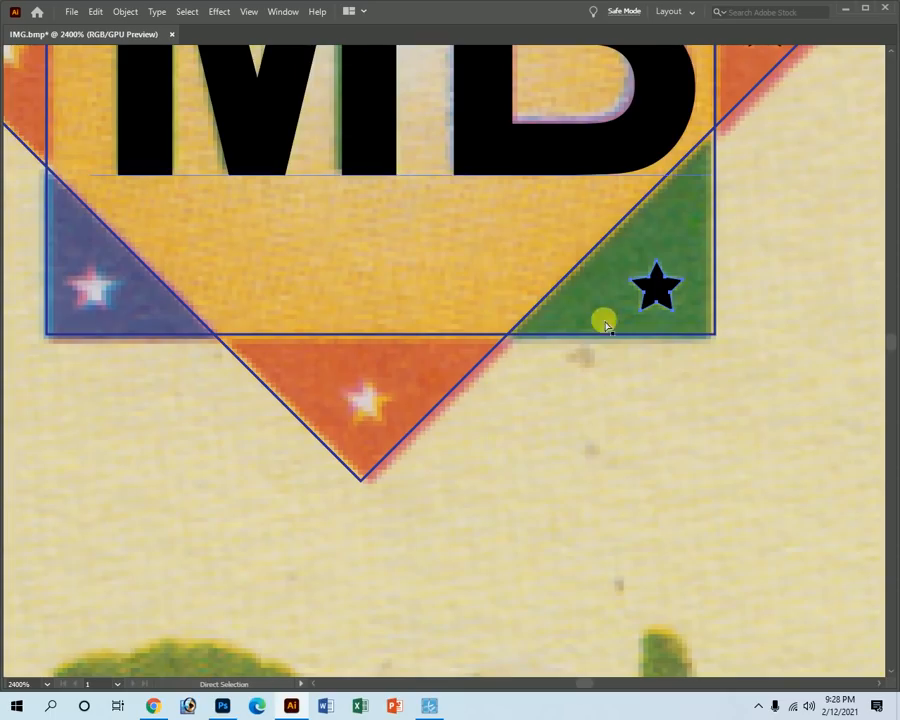
pyautogui.moveTo(653, 287)
pyautogui.mouseDown()
pyautogui.moveTo(388, 388)
pyautogui.moveTo(360, 415)
pyautogui.moveTo(369, 410)
pyautogui.mouseUp()
pyautogui.moveTo(227, 377); pyautogui.dragTo(423, 519)
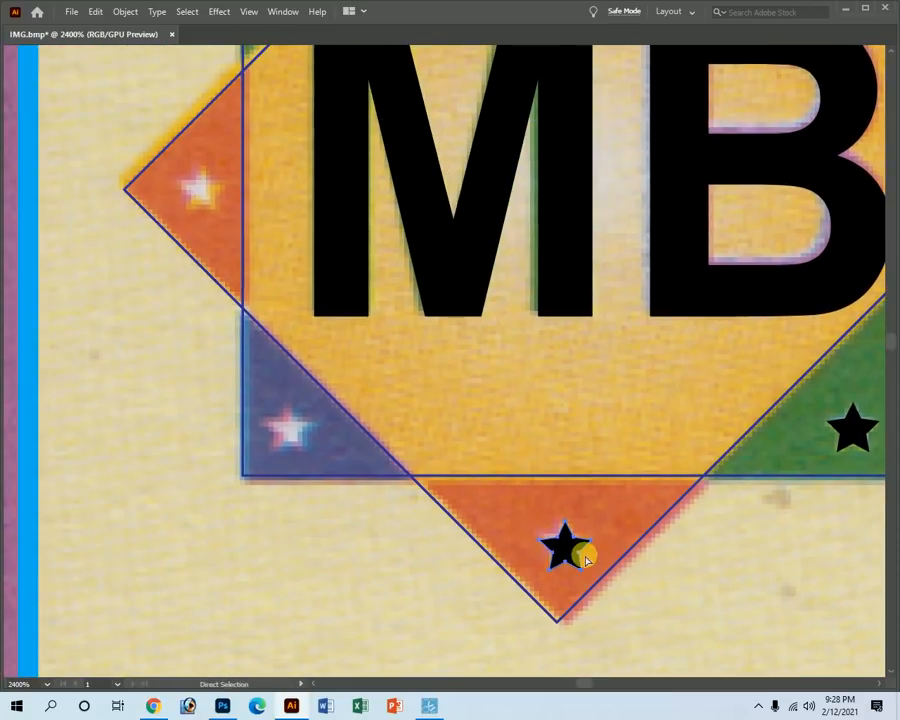
pyautogui.moveTo(552, 548); pyautogui.dragTo(382, 332)
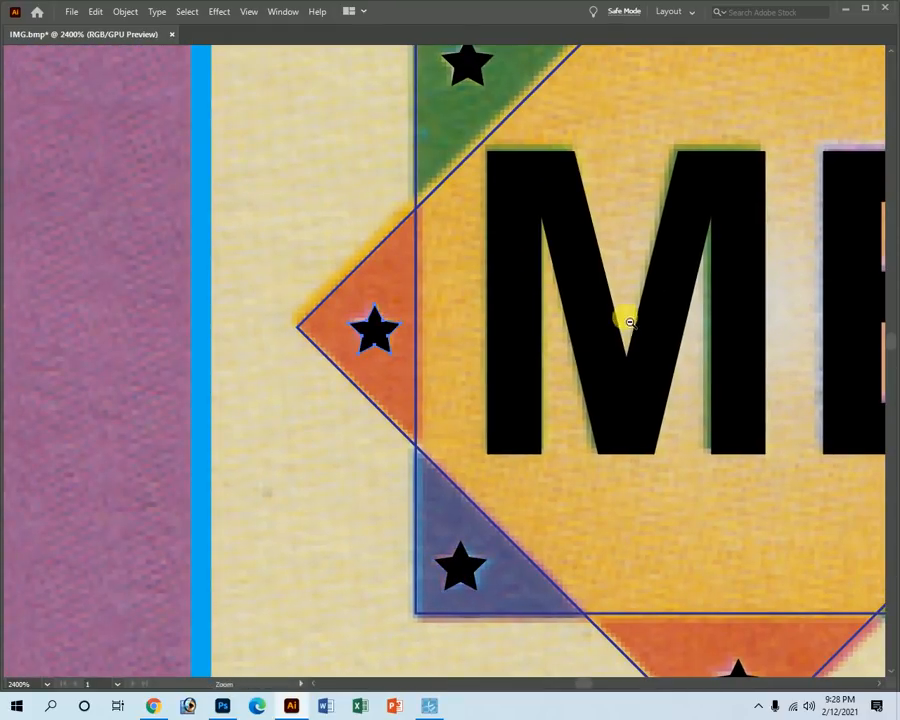
# Zoom out to review the fully starred MB logo and return to the Selection tool.
pyautogui.keyDown('ctrl'); pyautogui.keyDown('alt'); pyautogui.click(620, 320); pyautogui.keyUp('alt'); pyautogui.keyUp('ctrl')
pyautogui.keyDown('ctrl'); pyautogui.keyDown('alt'); pyautogui.click(580, 361); pyautogui.keyUp('alt'); pyautogui.keyUp('ctrl')
pyautogui.keyDown('ctrl'); pyautogui.keyDown('alt'); pyautogui.click(580, 368); pyautogui.keyUp('alt'); pyautogui.keyUp('ctrl')
pyautogui.press('Tab')
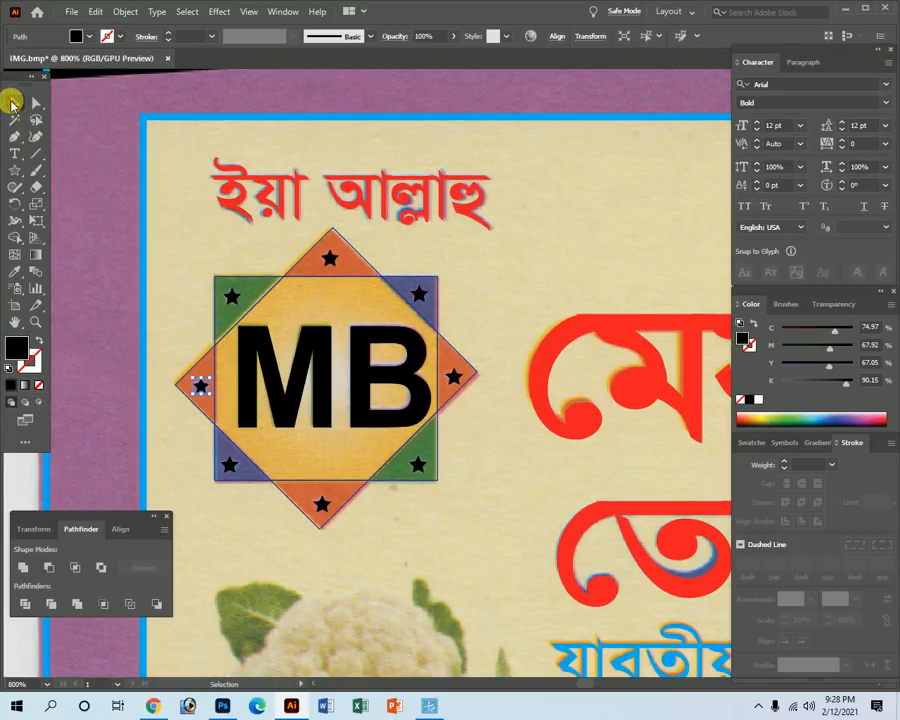
pyautogui.click(12, 101)
pyautogui.press('Tab')
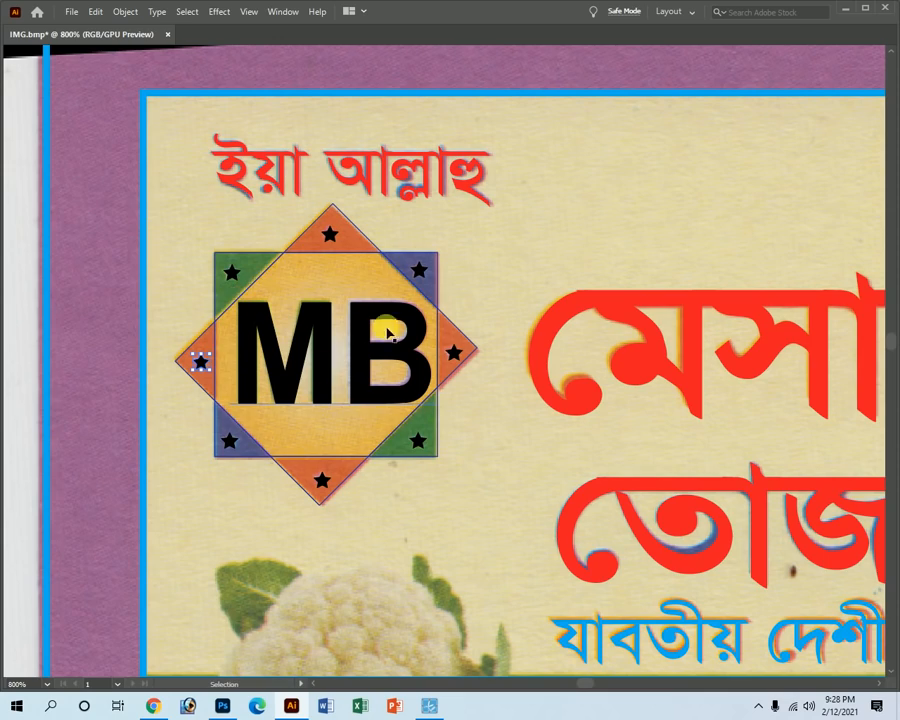
# Zoom out and center the view so the whole receipt is visible.
pyautogui.keyDown('ctrl'); pyautogui.keyDown('alt'); pyautogui.click(410, 452); pyautogui.keyUp('alt'); pyautogui.keyUp('ctrl')
pyautogui.keyDown('ctrl'); pyautogui.keyDown('alt'); pyautogui.click(439, 430); pyautogui.keyUp('alt'); pyautogui.keyUp('ctrl')
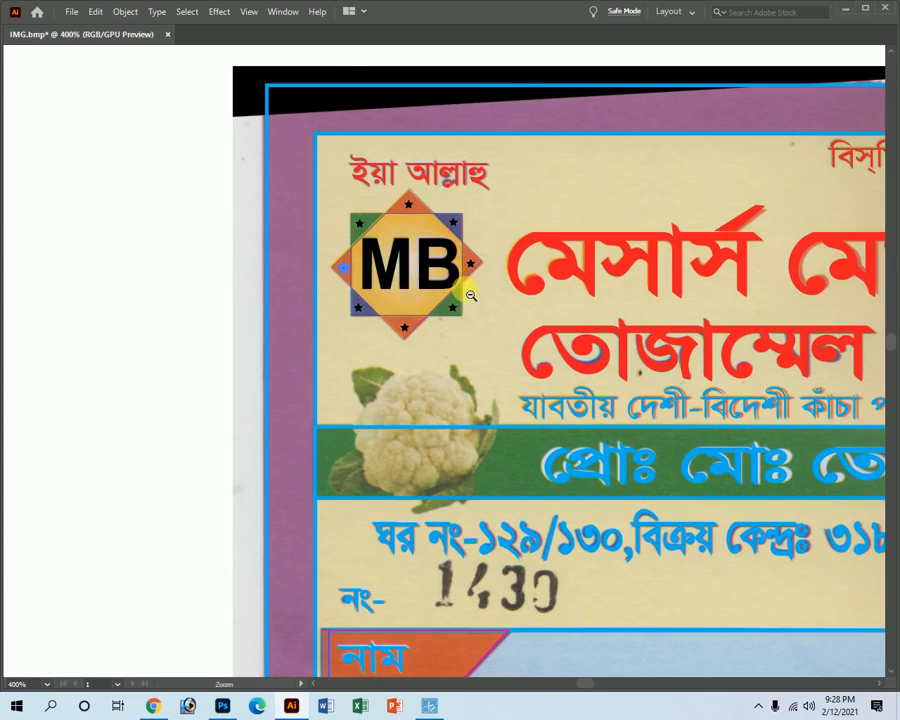
pyautogui.keyDown('ctrl'); pyautogui.keyDown('alt'); pyautogui.click(463, 285); pyautogui.keyUp('alt'); pyautogui.keyUp('ctrl')
pyautogui.moveTo(715, 524); pyautogui.dragTo(390, 375)
pyautogui.keyDown('ctrl'); pyautogui.keyDown('alt'); pyautogui.click(697, 354); pyautogui.keyUp('alt'); pyautogui.keyUp('ctrl')
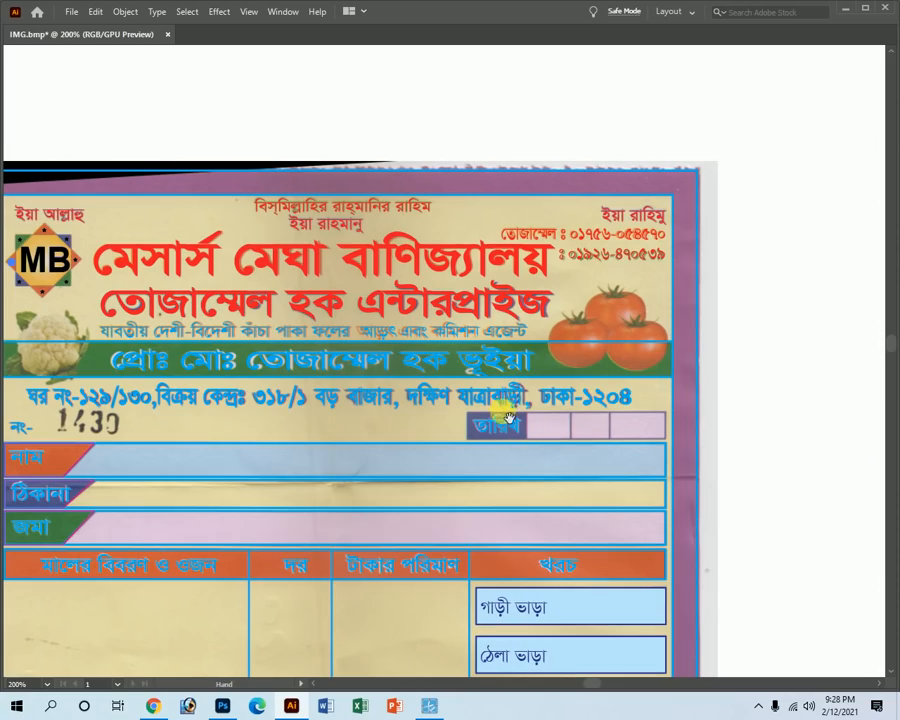
pyautogui.moveTo(398, 440); pyautogui.dragTo(465, 479)
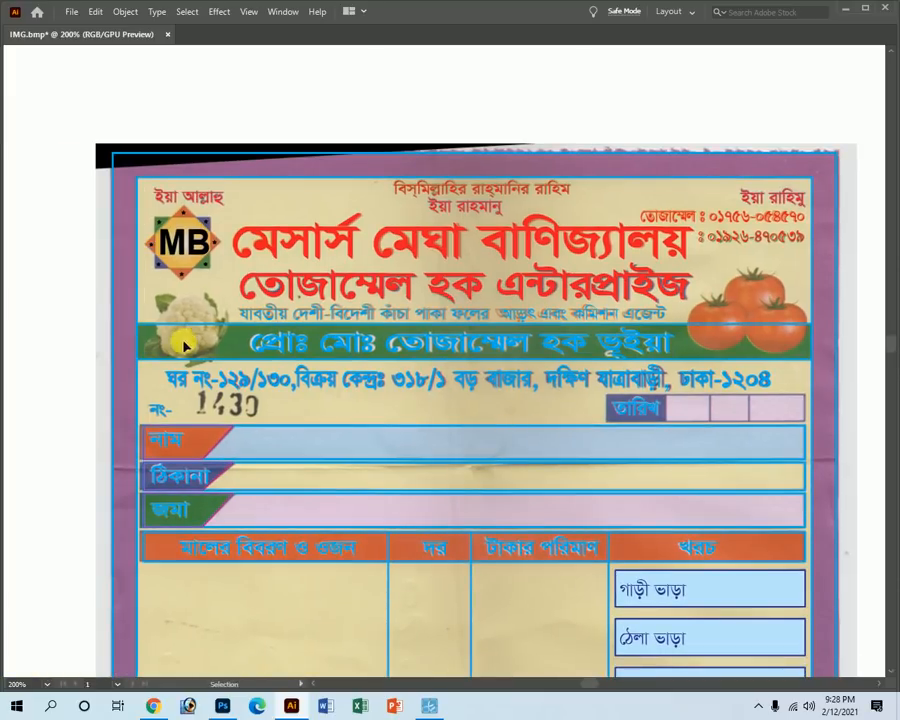
pyautogui.keyDown('ctrl'); pyautogui.keyDown('alt'); pyautogui.click(512, 561); pyautogui.keyUp('alt'); pyautogui.keyUp('ctrl')
pyautogui.keyDown('ctrl'); pyautogui.keyDown('alt'); pyautogui.click(477, 494); pyautogui.keyUp('alt'); pyautogui.keyUp('ctrl')
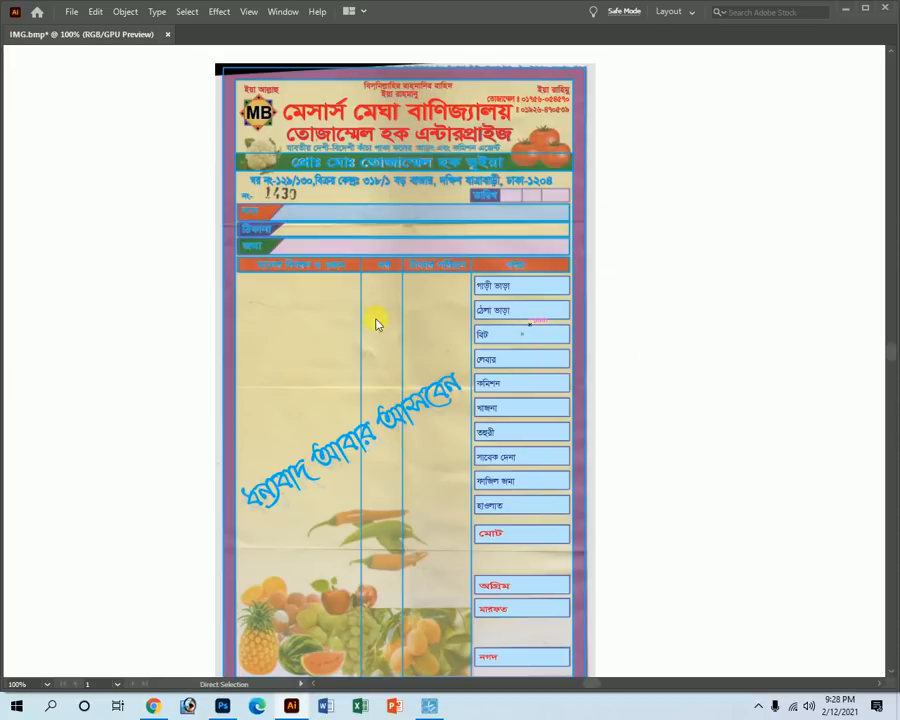
# Bring up the save dialog for the receipt through the File menu.
pyautogui.hotkey('ctrl', 's')
pyautogui.click(846, 664)
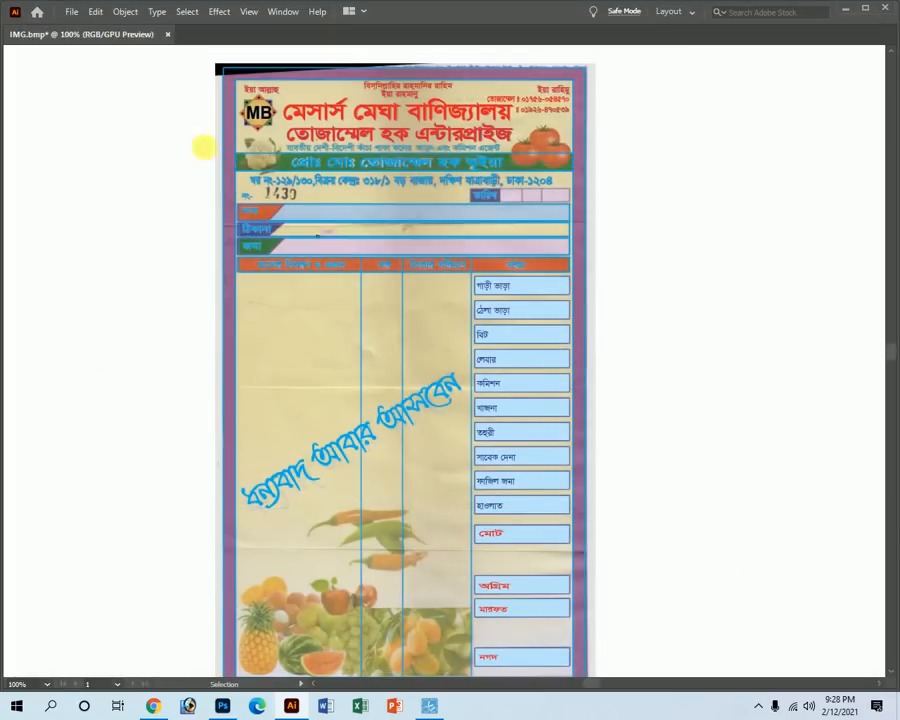
pyautogui.click(70, 12)
pyautogui.click(107, 126)
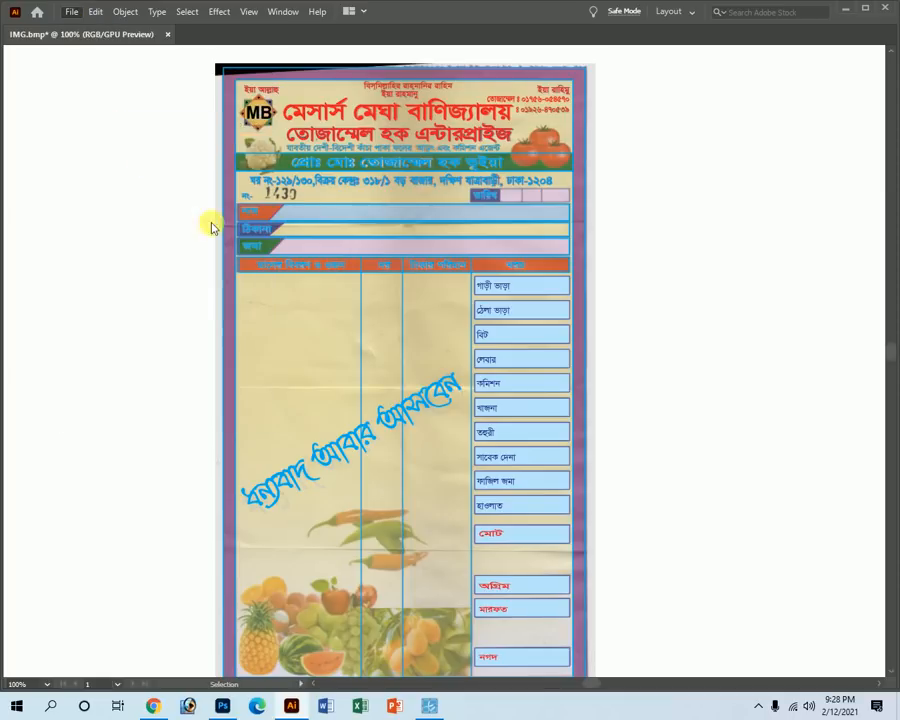
# Browse the D drive through Barishal Printers into the Khalek bhai suppliyer folder.
pyautogui.click(97, 435)
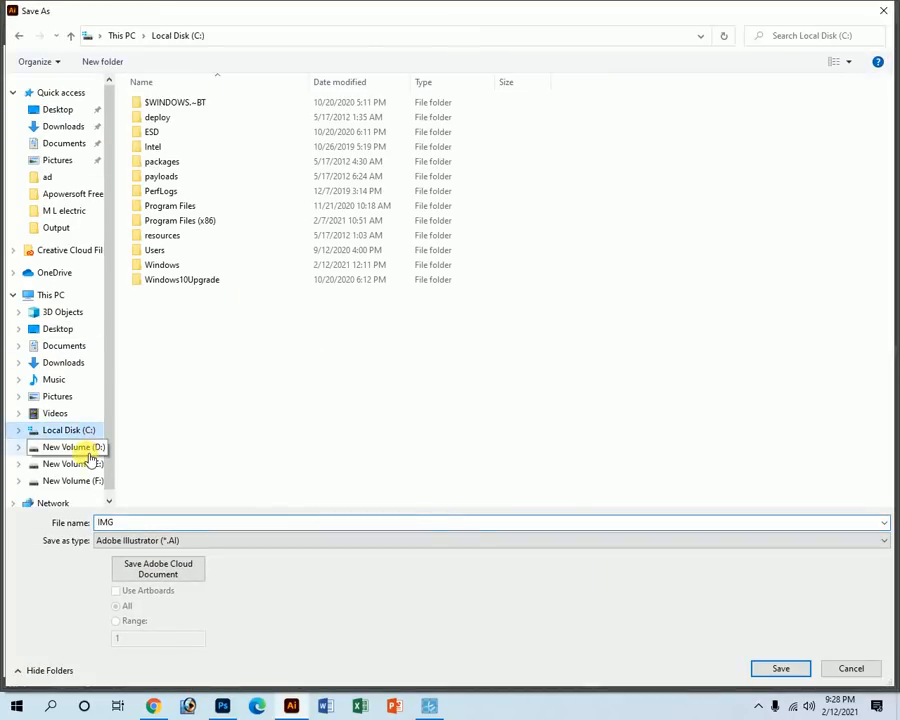
pyautogui.click(88, 449)
pyautogui.click(169, 106)
pyautogui.doubleClick(169, 104)
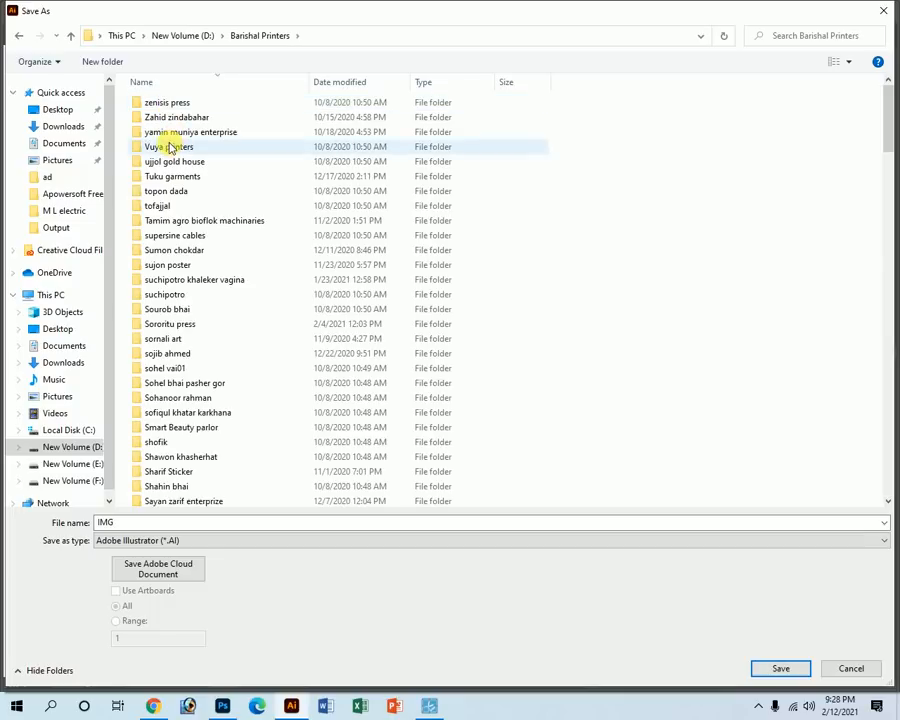
pyautogui.scroll(-15, 169, 147)
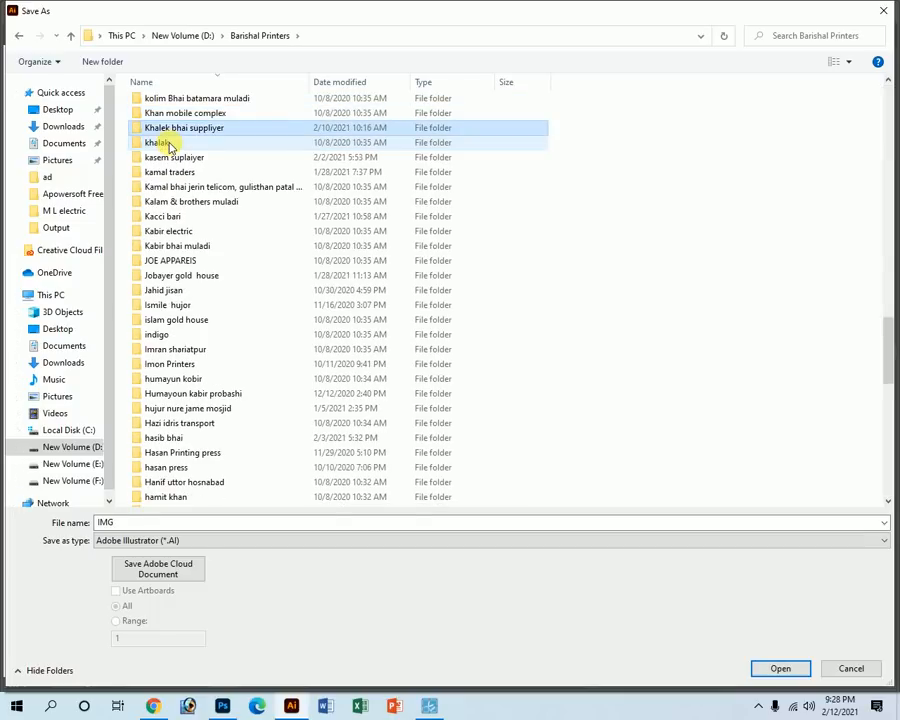
pyautogui.press('Return')
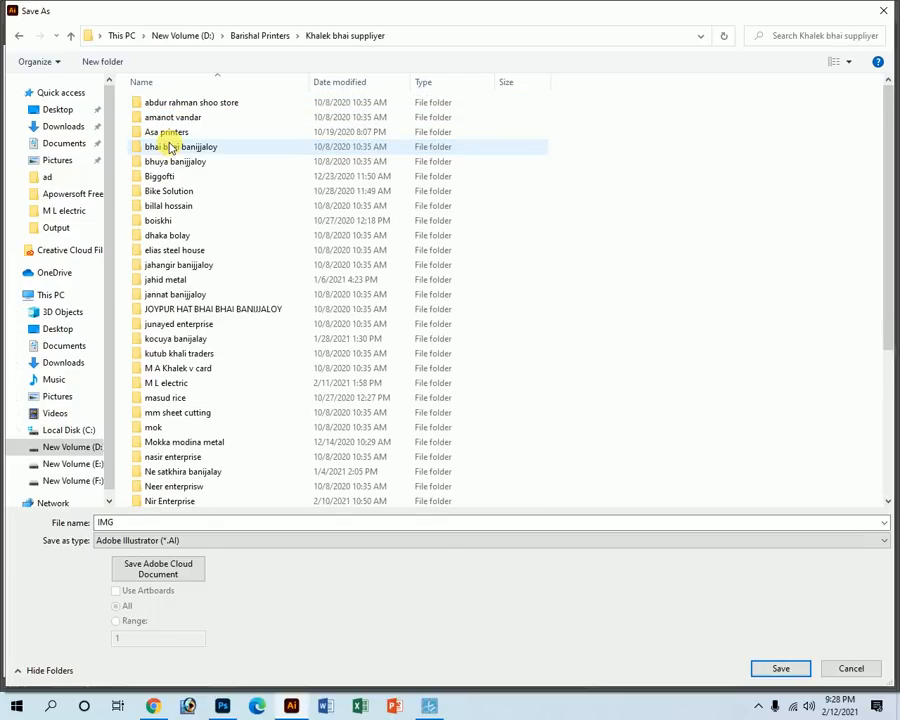
# Create a 'megha banijjaloy' folder and save the receipt in it as 0001.
pyautogui.click(108, 61)
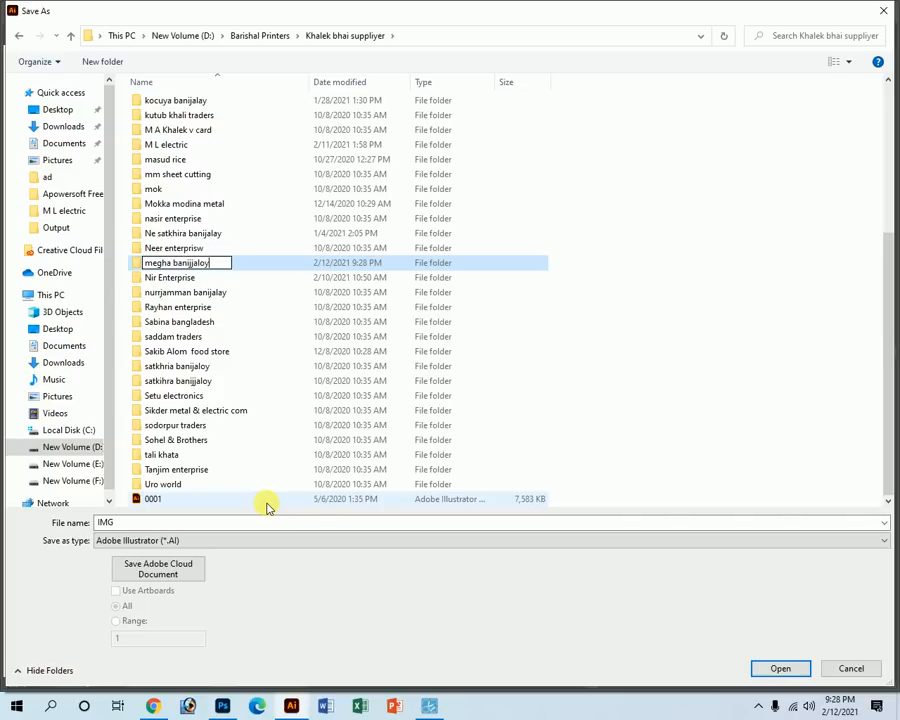
pyautogui.write('megha banijjaloy')
pyautogui.press('Return')
pyautogui.press('Return')
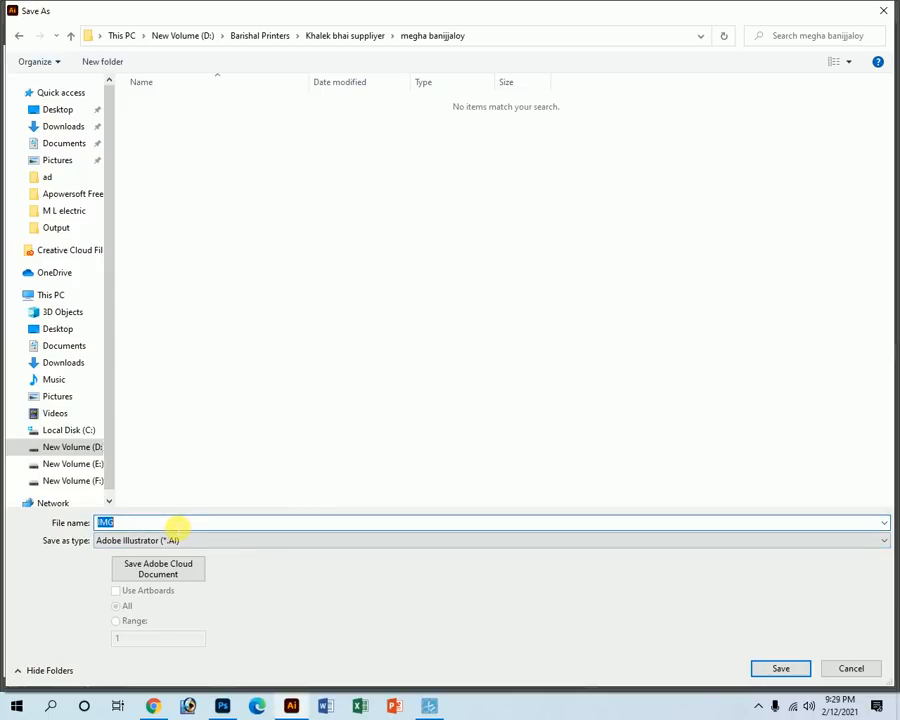
pyautogui.write('0001')
pyautogui.press('Return')
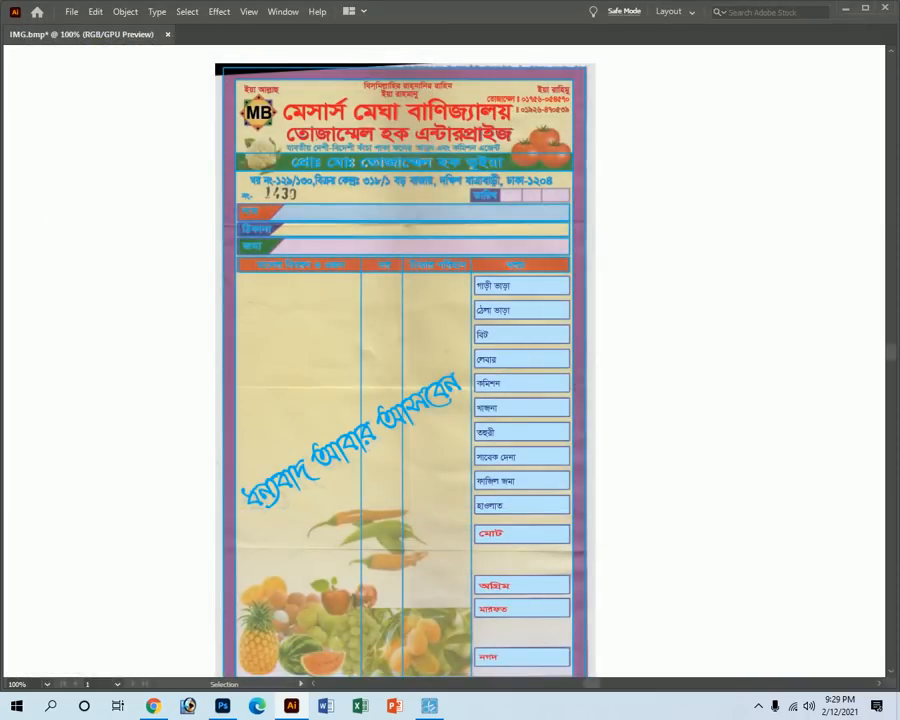
pyautogui.press('Return')
# Minimize Illustrator, Photoshop and Chrome, then open the New Volume (E:) drive via This PC.
pyautogui.click(845, 8)
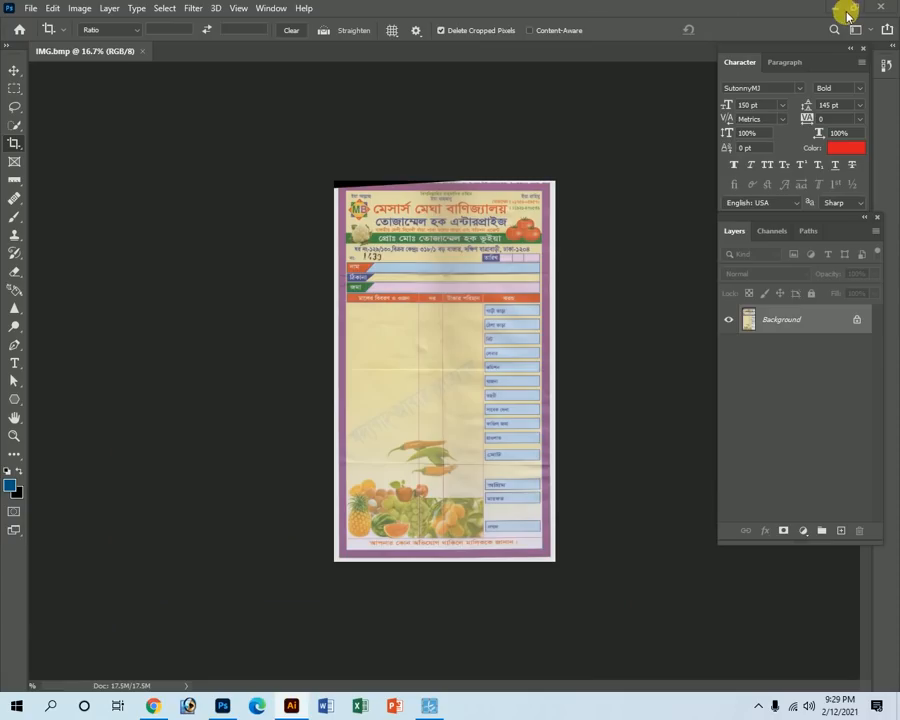
pyautogui.click(838, 8)
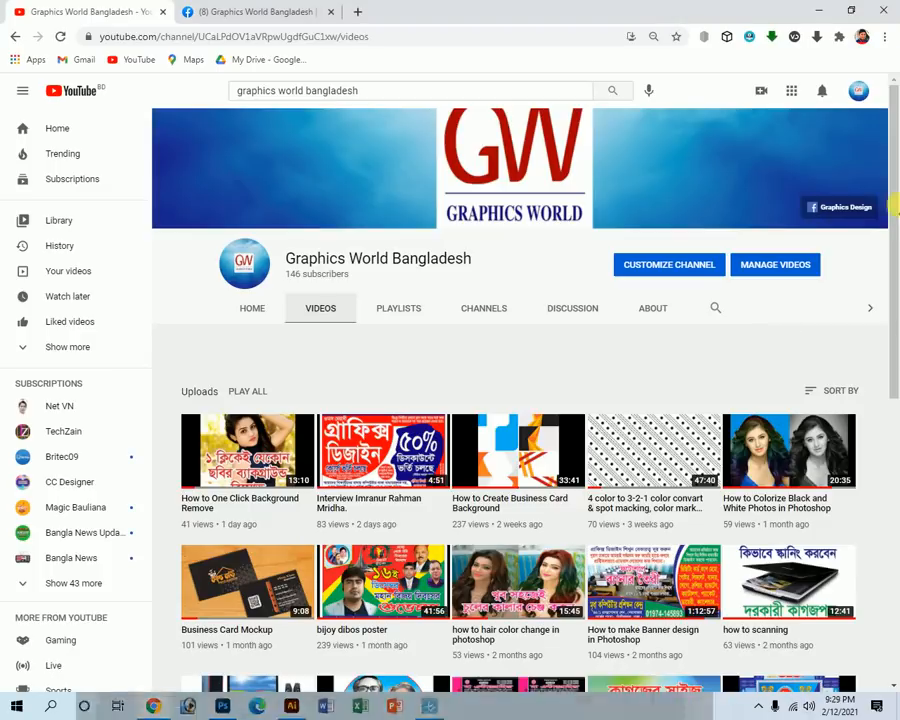
pyautogui.click(825, 10)
pyautogui.doubleClick(22, 38)
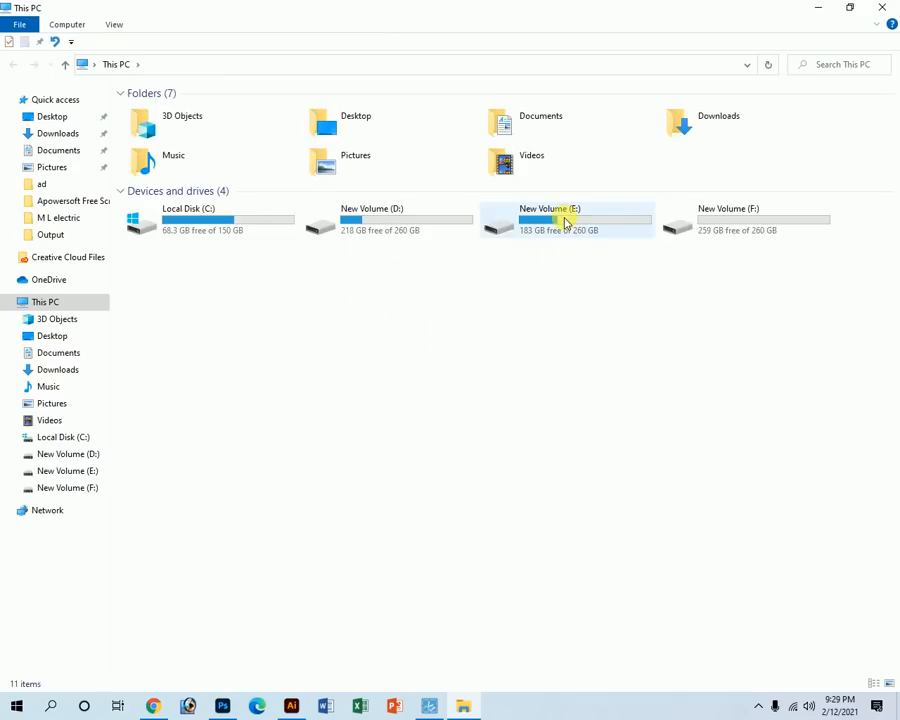
pyautogui.doubleClick(562, 222)
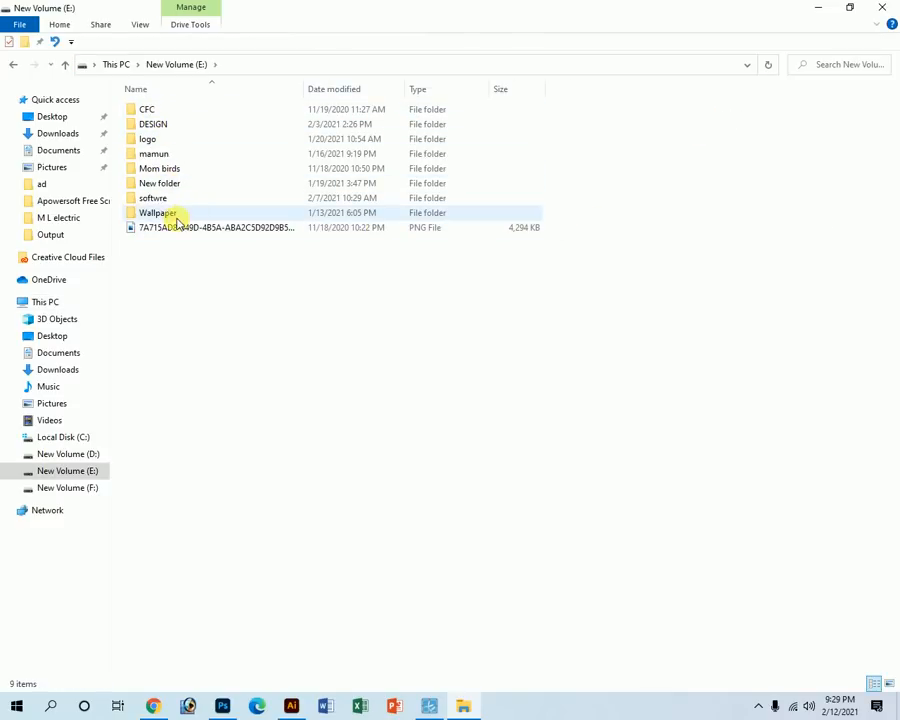
# Navigate to New Volume (E:) > Wallpaper > Vagitable > ps file.
pyautogui.click(166, 216)
pyautogui.doubleClick(166, 216)
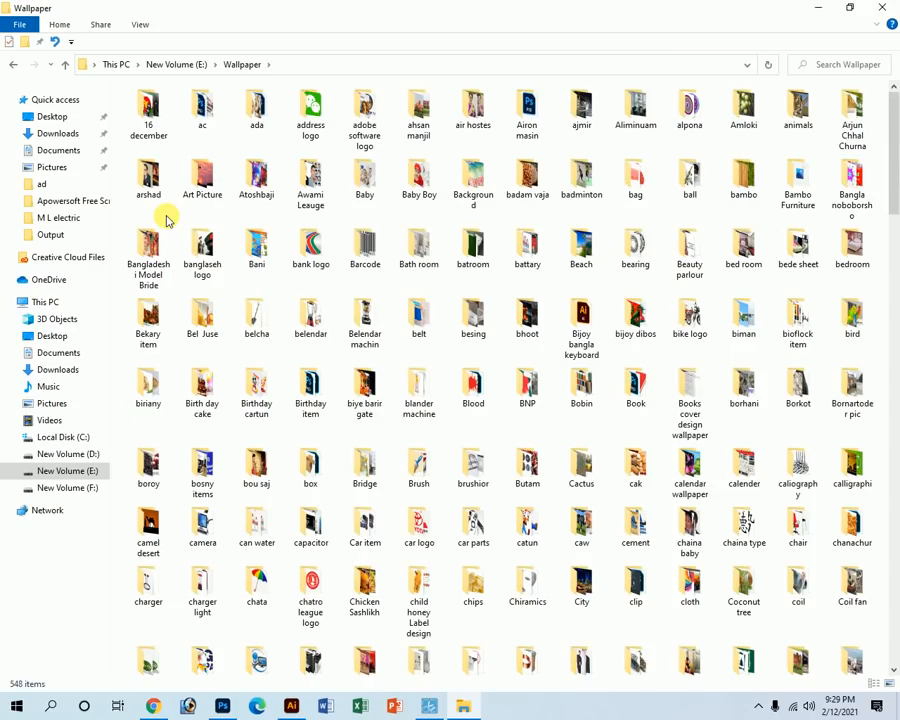
pyautogui.click(156, 198)
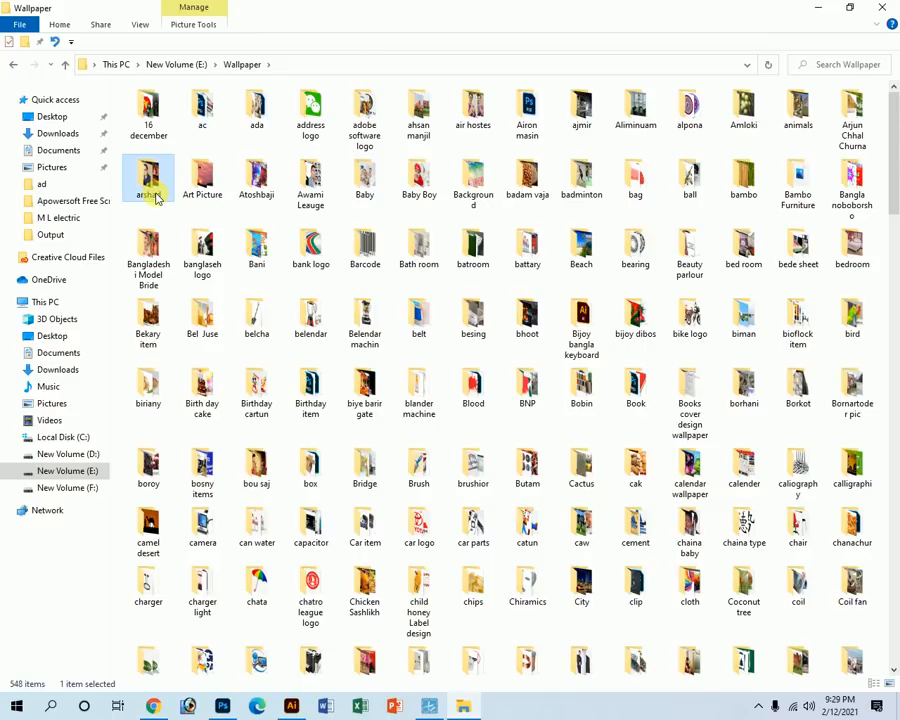
pyautogui.write('vi')
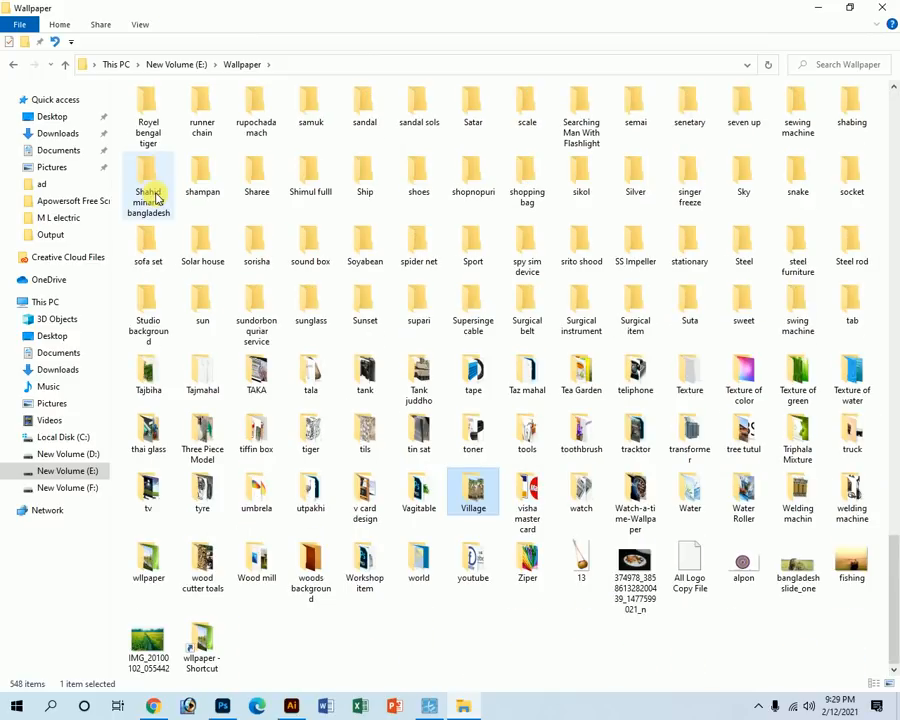
pyautogui.press('Return')
pyautogui.hotkey('alt', 'Up')
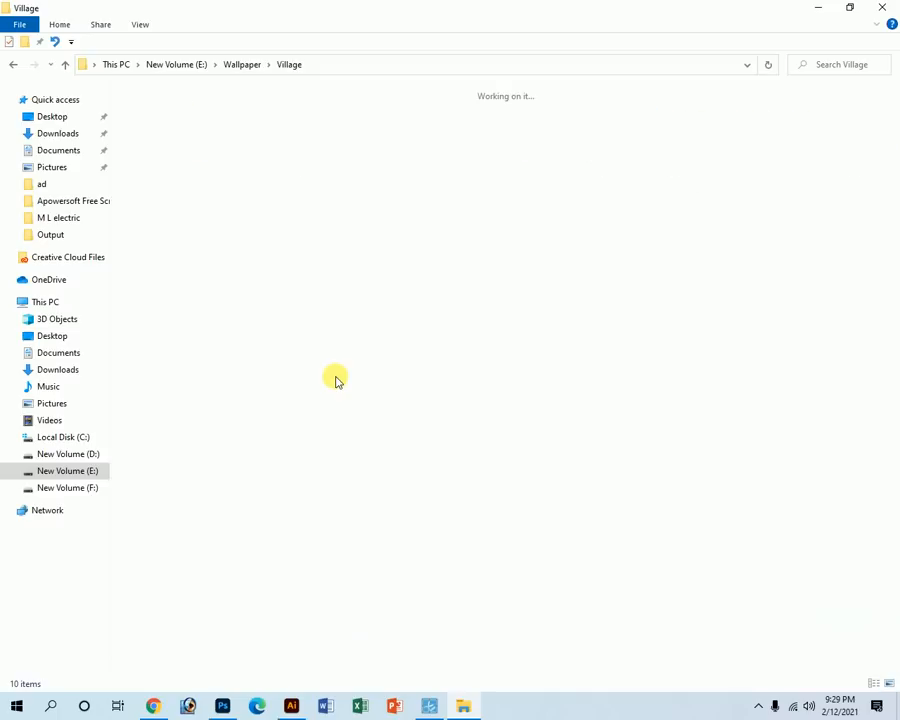
pyautogui.click(342, 365)
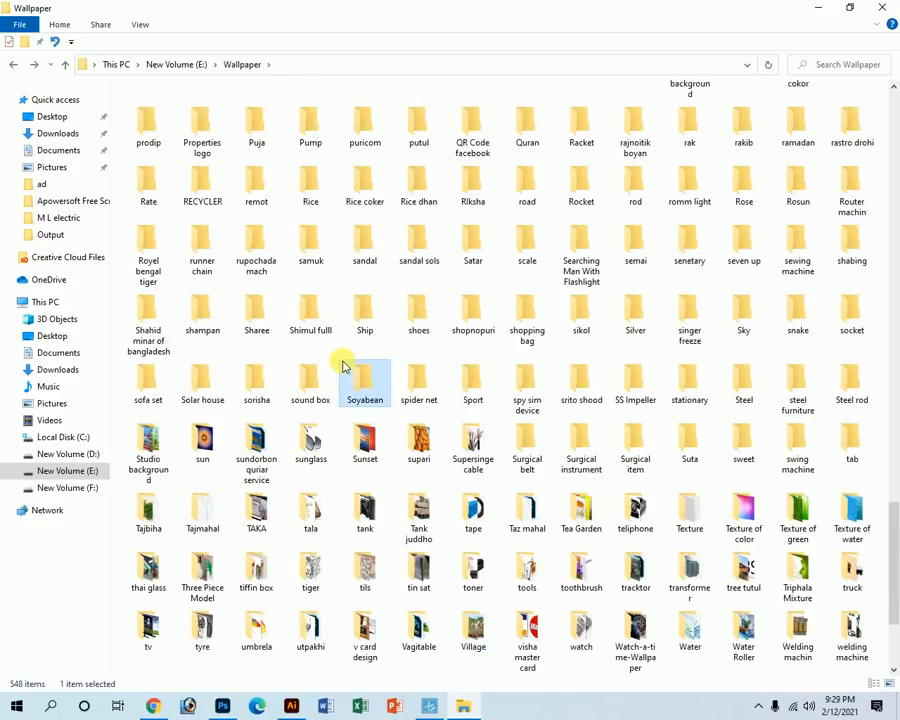
pyautogui.write('va')
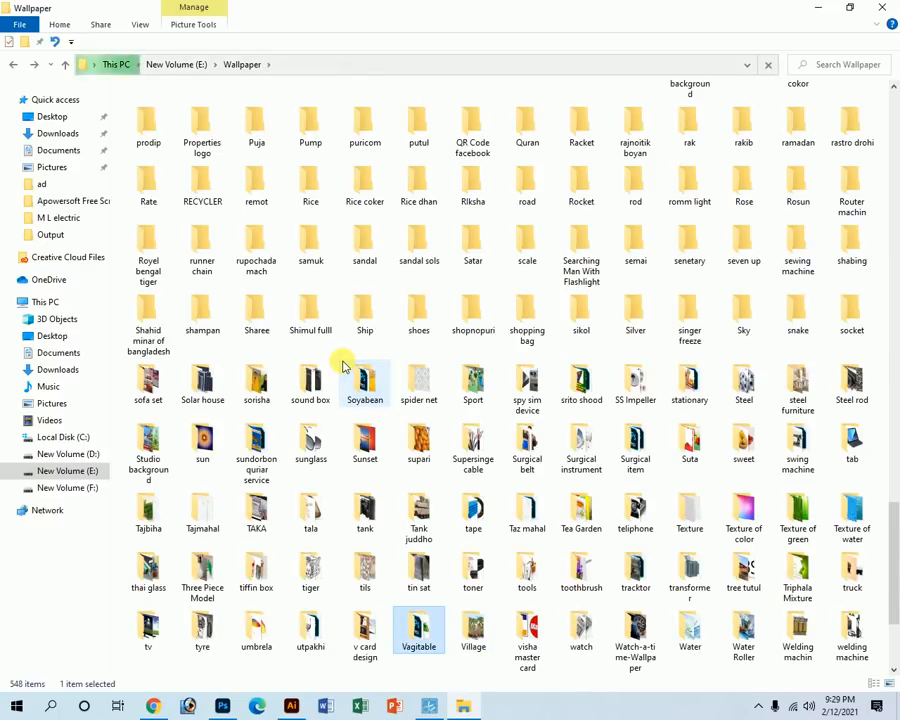
pyautogui.press('Return')
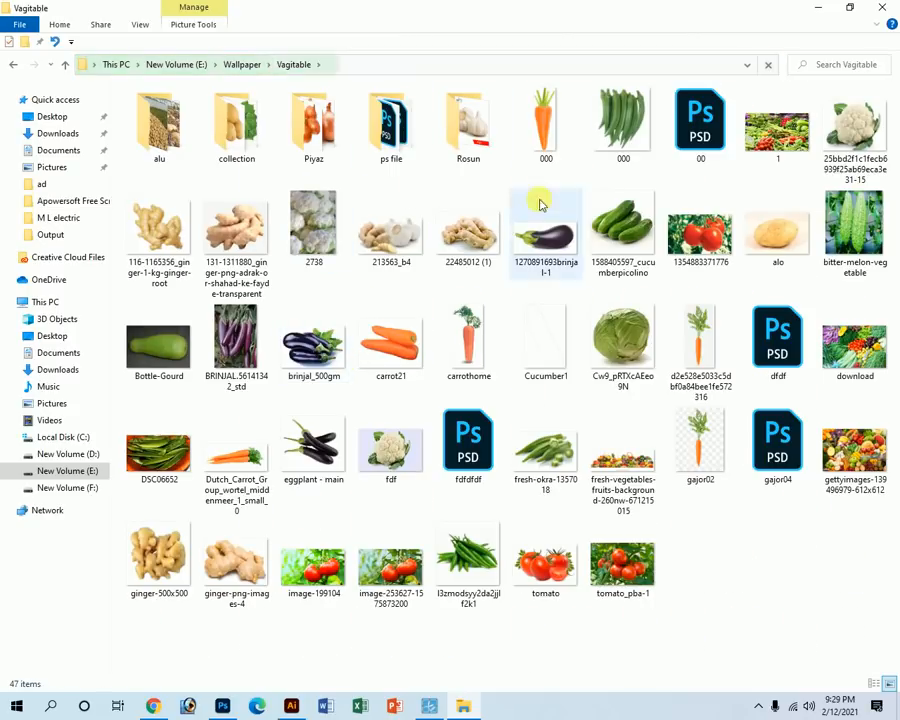
pyautogui.doubleClick(403, 140)
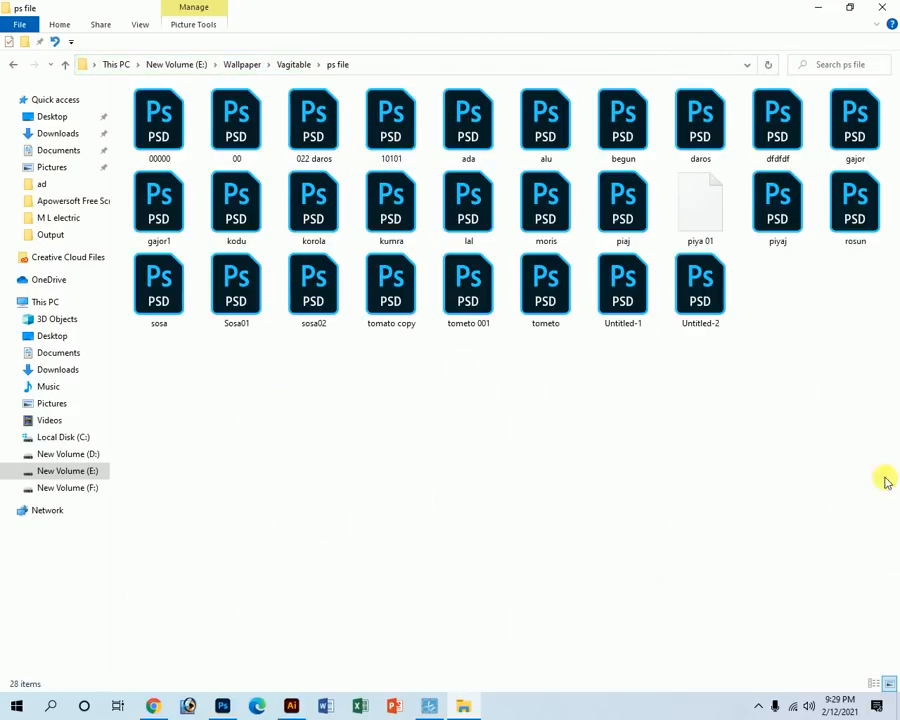
# Switch the ps file folder listing to Details view.
pyautogui.click(876, 684)
pyautogui.click(890, 684)
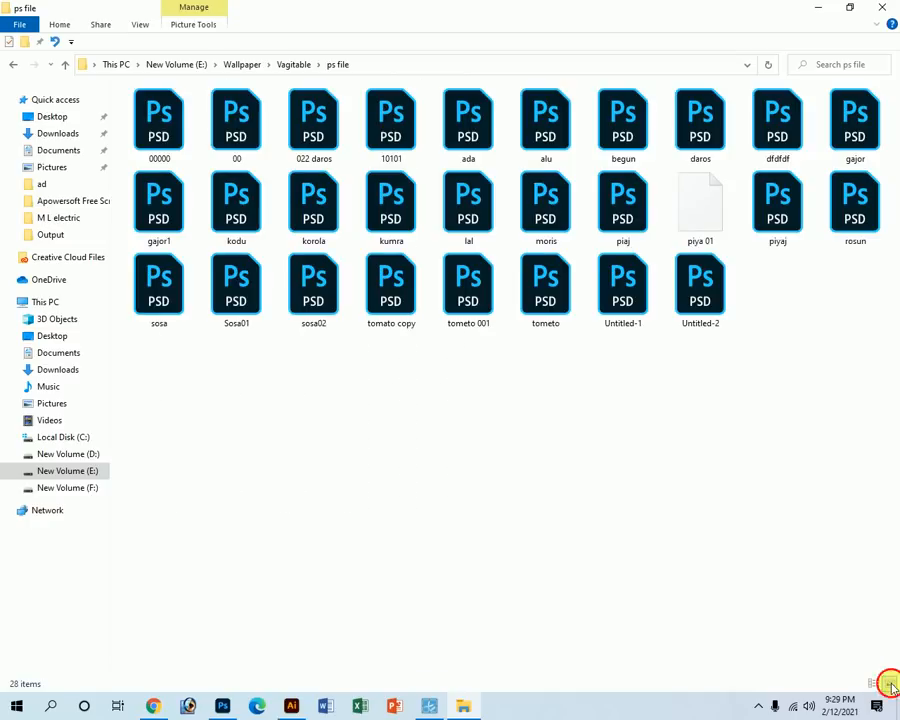
pyautogui.click(874, 684)
pyautogui.click(888, 684)
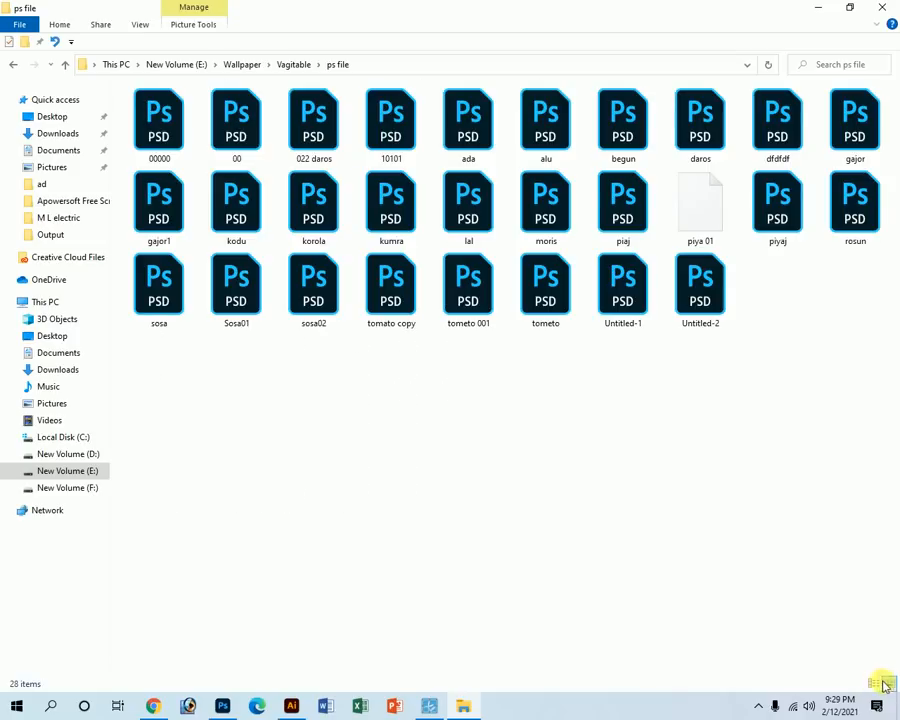
pyautogui.click(876, 684)
pyautogui.click(888, 684)
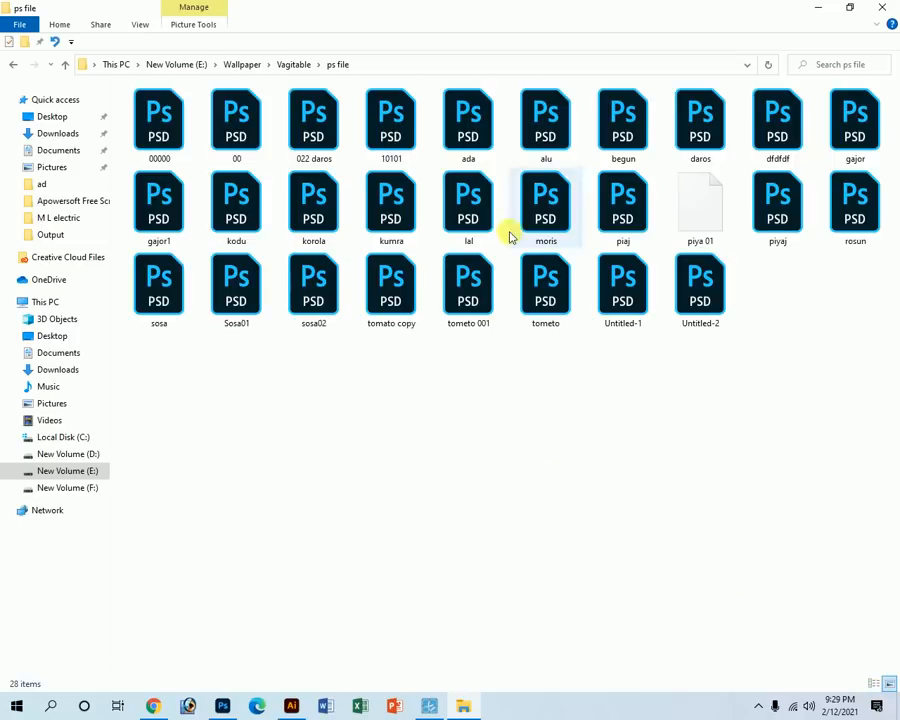
pyautogui.click(875, 685)
pyautogui.click(889, 685)
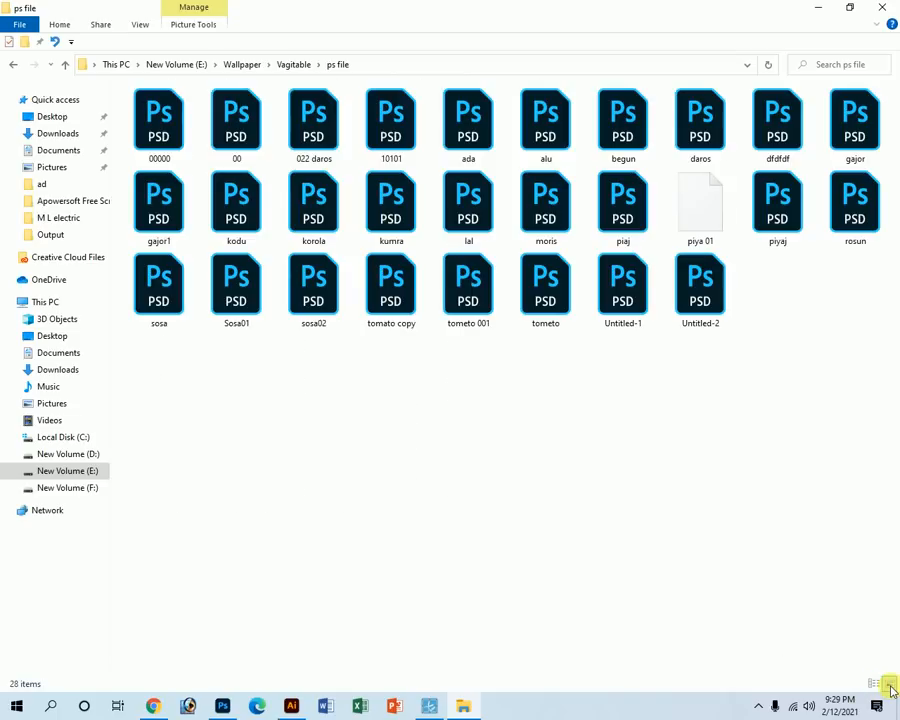
pyautogui.click(876, 686)
# Marquee-select all 28 PSD files and drag them into the Illustrator receipt.
pyautogui.click(367, 405)
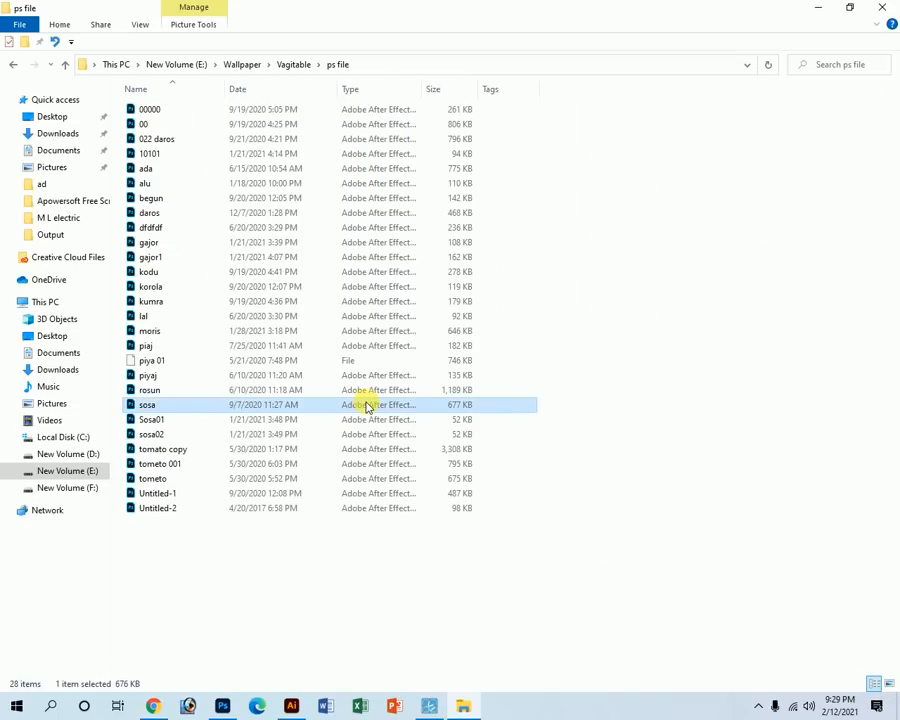
pyautogui.click(143, 111)
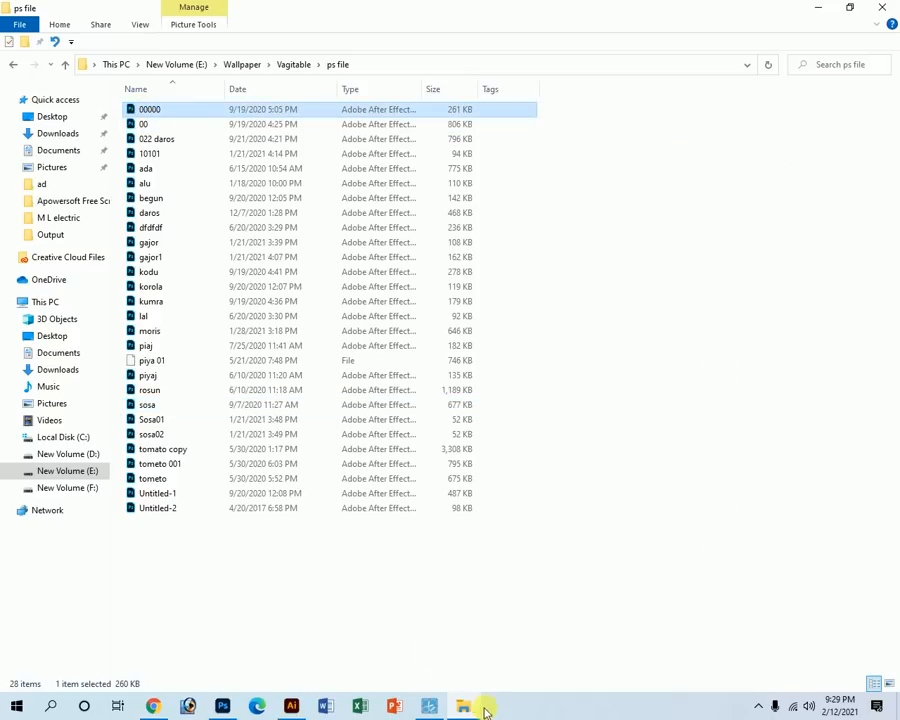
pyautogui.click(431, 707)
pyautogui.click(586, 627)
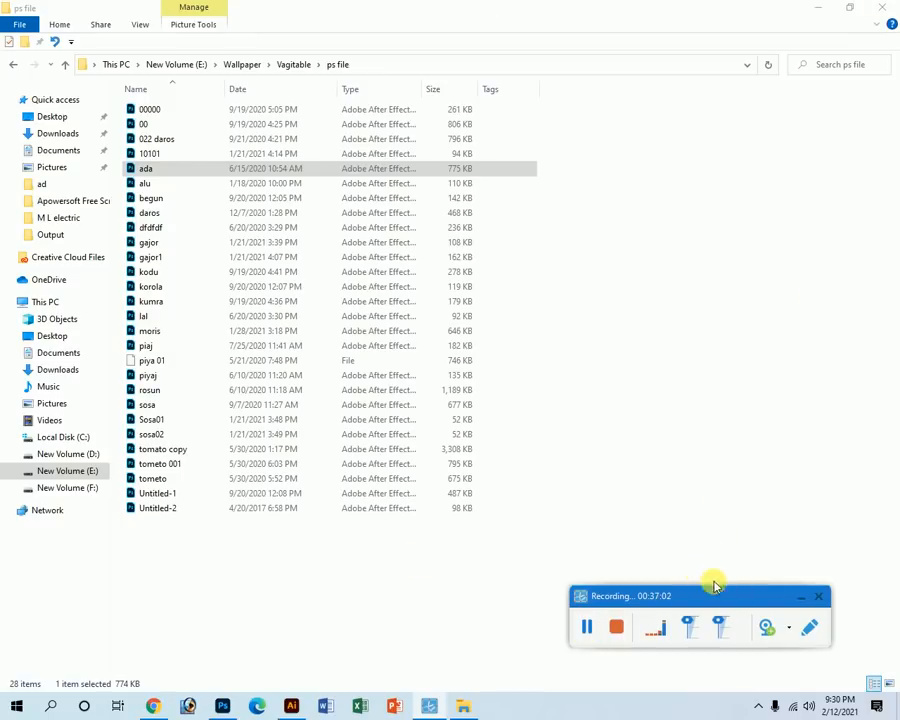
pyautogui.click(805, 600)
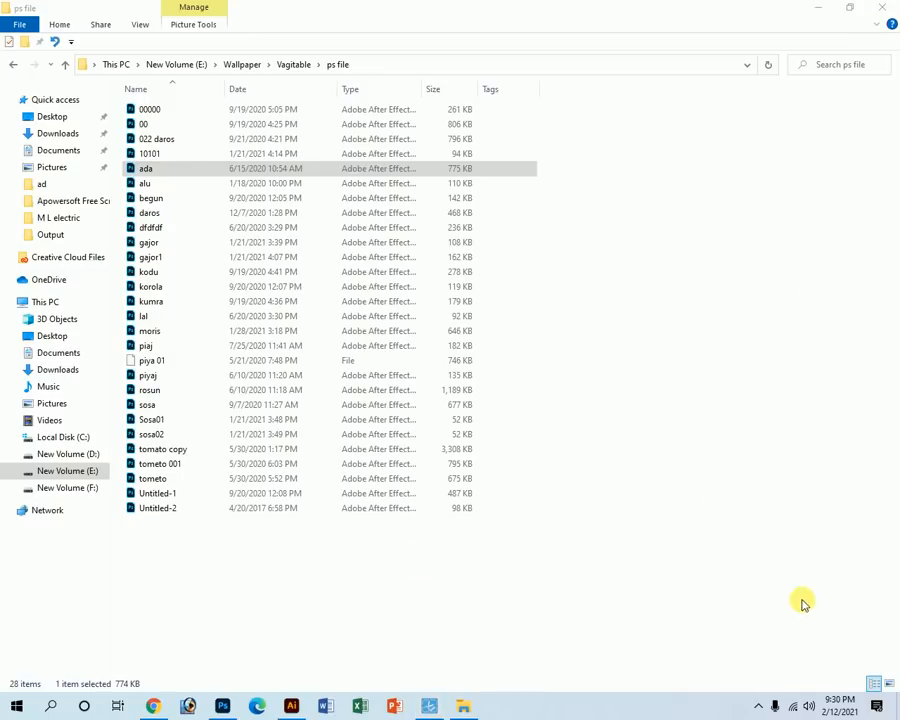
pyautogui.click(200, 555)
pyautogui.moveTo(203, 556); pyautogui.dragTo(130, 125)
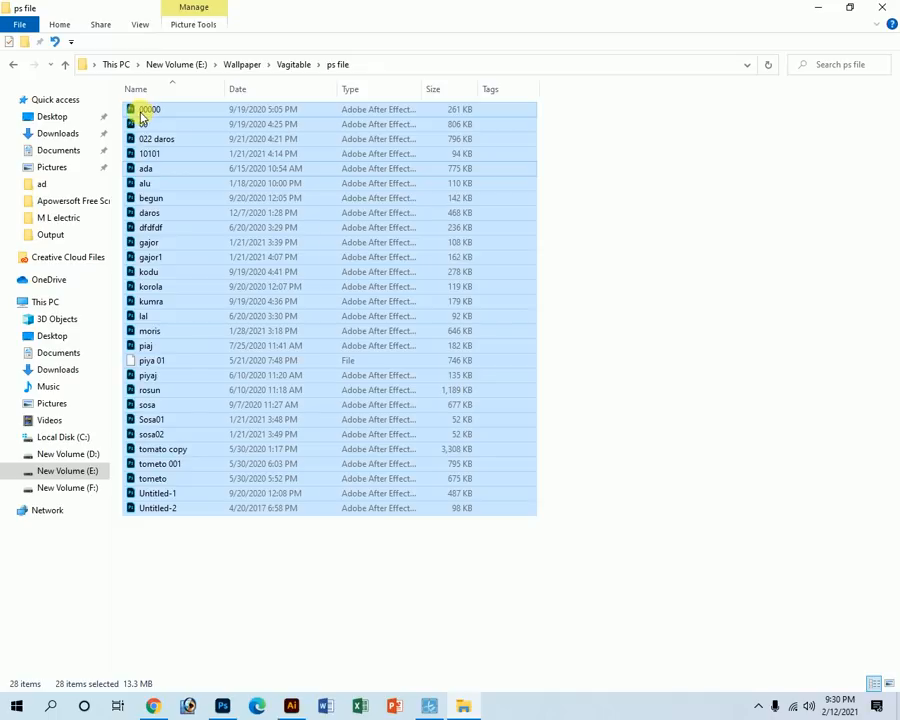
pyautogui.moveTo(136, 118); pyautogui.dragTo(93, 337)
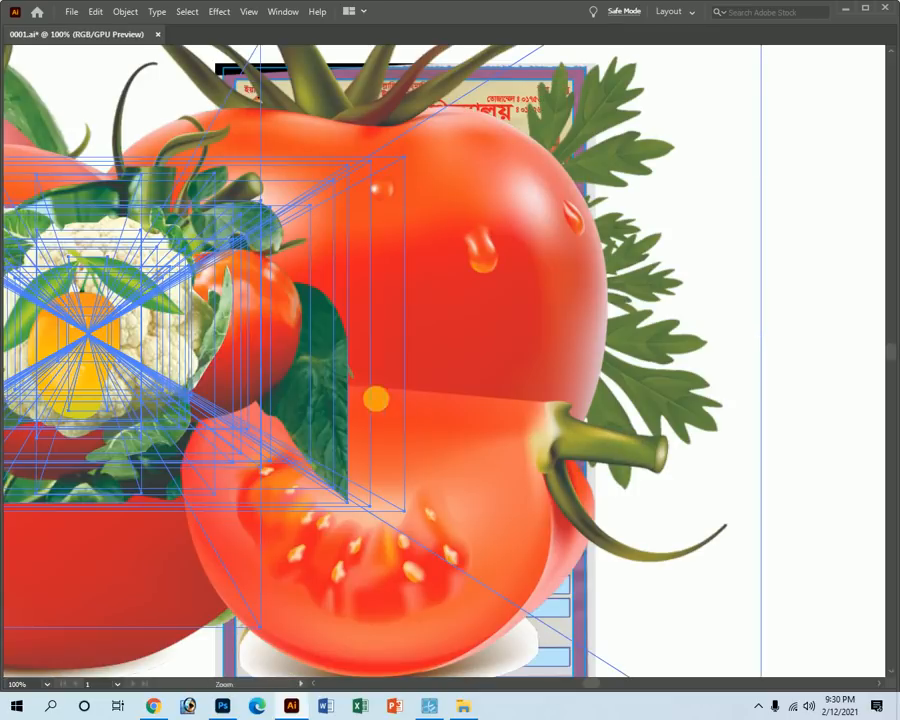
# Place the dropped vegetable images and move the tomato and yellow pepper aside.
pyautogui.keyDown('ctrl'); pyautogui.keyDown('alt'); pyautogui.click(345, 378); pyautogui.keyUp('alt'); pyautogui.keyUp('ctrl')
pyautogui.keyDown('ctrl'); pyautogui.keyDown('alt'); pyautogui.click(319, 365); pyautogui.keyUp('alt'); pyautogui.keyUp('ctrl')
pyautogui.keyDown('ctrl'); pyautogui.keyDown('alt'); pyautogui.click(319, 365); pyautogui.keyUp('alt'); pyautogui.keyUp('ctrl')
pyautogui.keyDown('ctrl'); pyautogui.keyDown('alt'); pyautogui.click(365, 378); pyautogui.keyUp('alt'); pyautogui.keyUp('ctrl')
pyautogui.keyDown('ctrl'); pyautogui.keyDown('alt'); pyautogui.click(346, 362); pyautogui.keyUp('alt'); pyautogui.keyUp('ctrl')
pyautogui.press('Tab')
pyautogui.click(18, 103)
pyautogui.press('Tab')
pyautogui.moveTo(605, 375); pyautogui.dragTo(547, 235)
pyautogui.click(718, 228)
pyautogui.moveTo(516, 197); pyautogui.dragTo(601, 317)
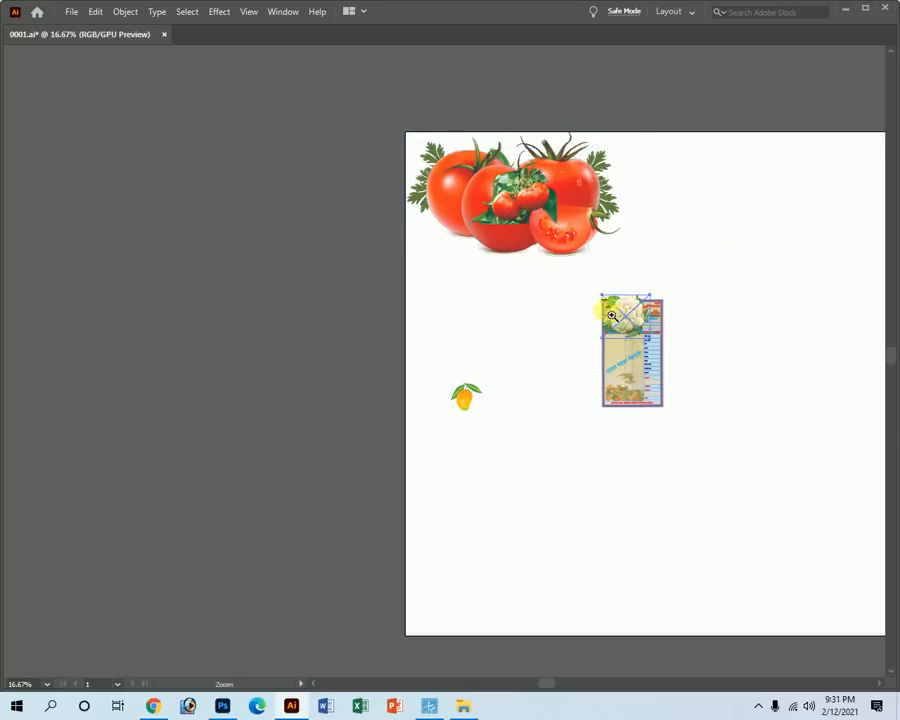
# Shrink the cauliflower to about 0.71 × 0.63 in and position it under the MB logo.
pyautogui.moveTo(711, 450); pyautogui.dragTo(886, 703)
pyautogui.moveTo(693, 400); pyautogui.dragTo(802, 495)
pyautogui.moveTo(656, 442); pyautogui.dragTo(351, 390)
pyautogui.moveTo(650, 404); pyautogui.dragTo(346, 406)
pyautogui.hotkey('ctrl', 'space')
pyautogui.moveTo(381, 474); pyautogui.dragTo(691, 683)
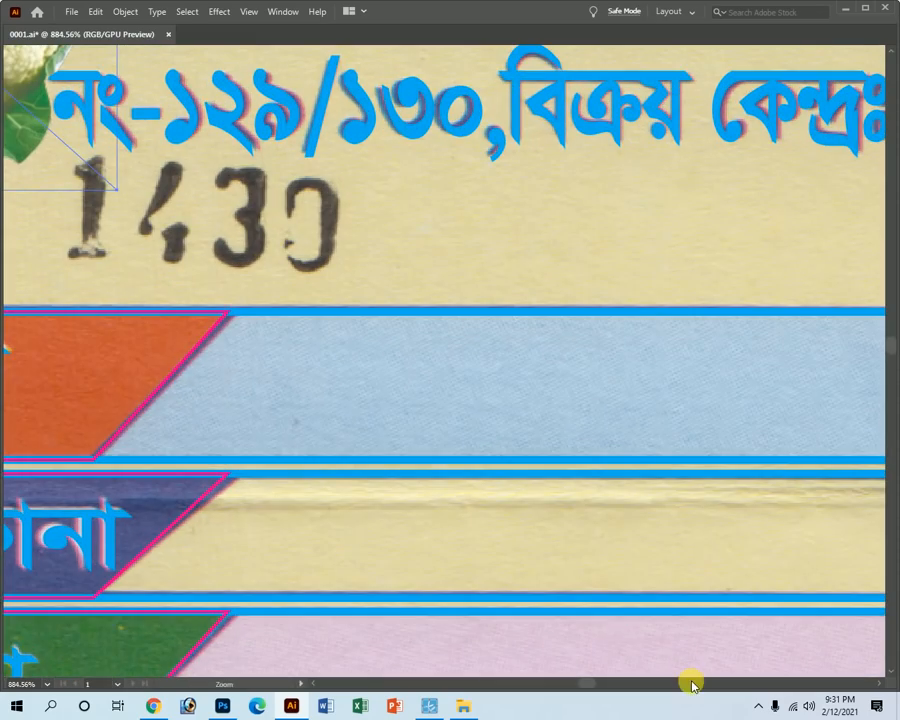
pyautogui.moveTo(133, 267); pyautogui.dragTo(492, 460)
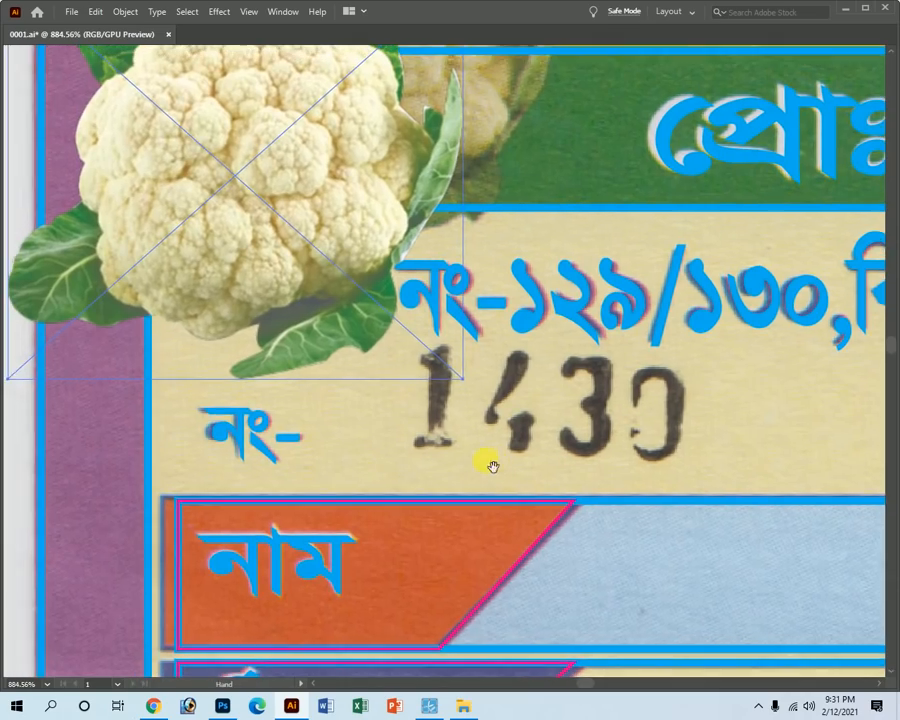
pyautogui.moveTo(295, 182); pyautogui.dragTo(399, 338)
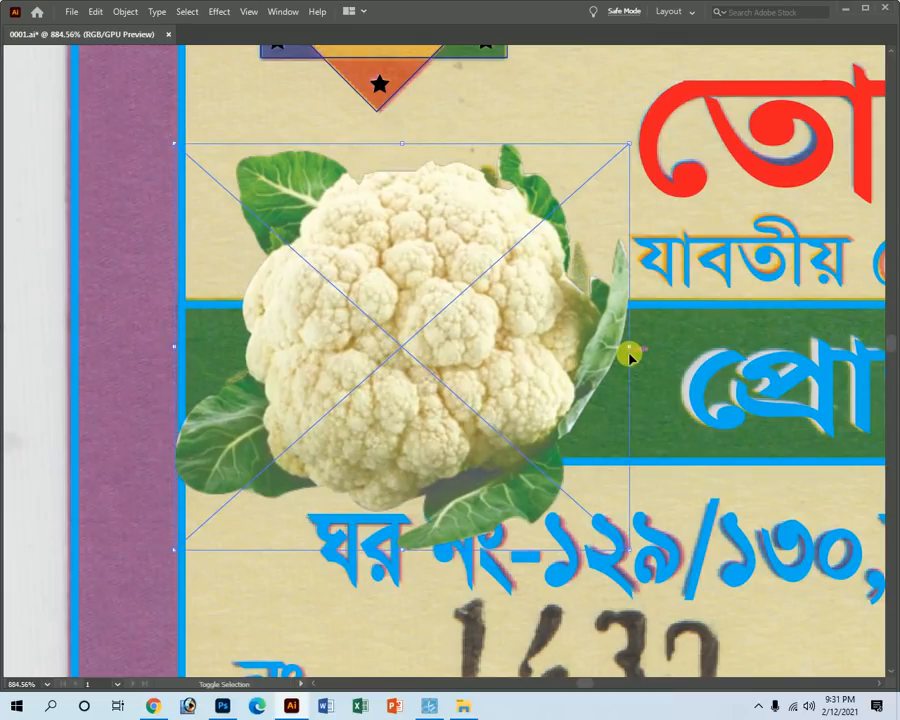
pyautogui.moveTo(630, 350); pyautogui.dragTo(562, 353)
pyautogui.moveTo(363, 311); pyautogui.dragTo(392, 310)
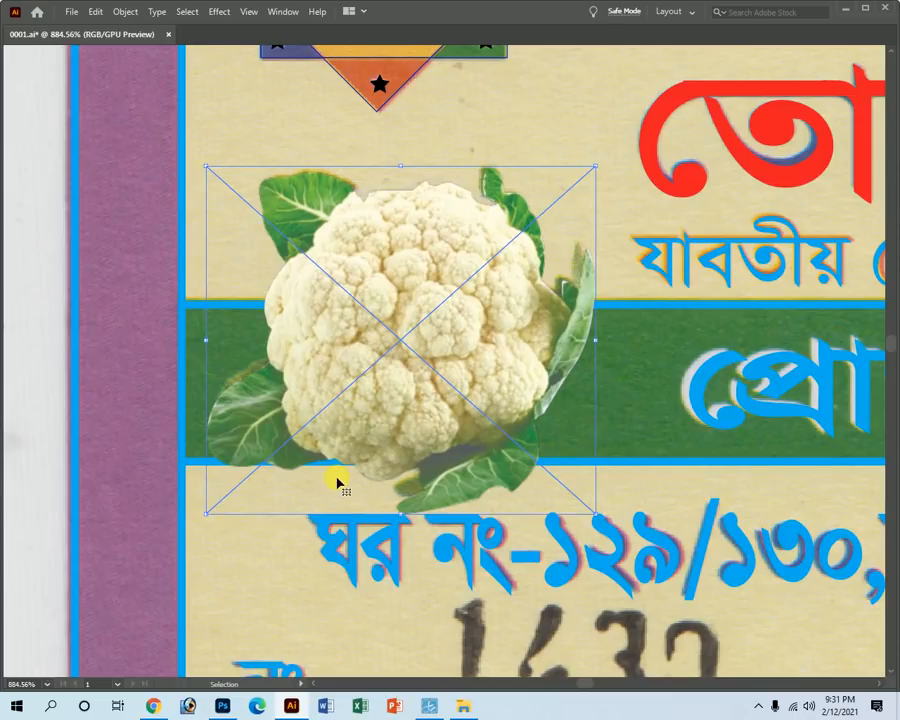
pyautogui.moveTo(597, 518); pyautogui.dragTo(588, 504)
# Zoom out to view the receipt header along with the tomatoes and pepper.
pyautogui.press('z')
pyautogui.keyDown('alt'); pyautogui.click(606, 446); pyautogui.keyUp('alt')
pyautogui.keyDown('alt'); pyautogui.click(593, 446); pyautogui.keyUp('alt')
pyautogui.hotkey('ctrl', '-')
pyautogui.hotkey('ctrl', '-')
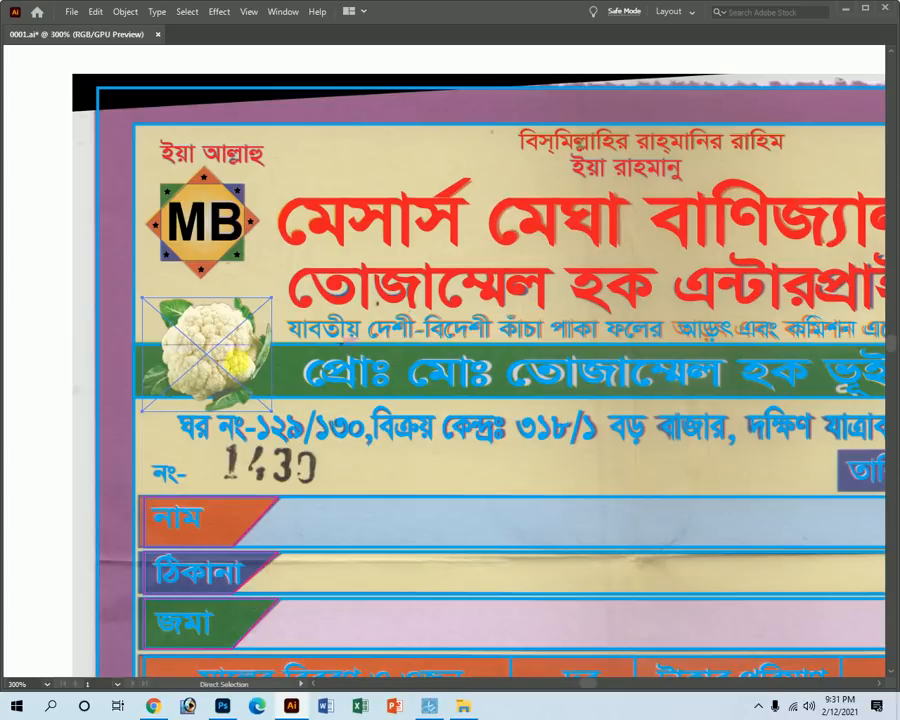
pyautogui.hotkey('ctrl', '-')
pyautogui.hotkey('ctrl', '-')
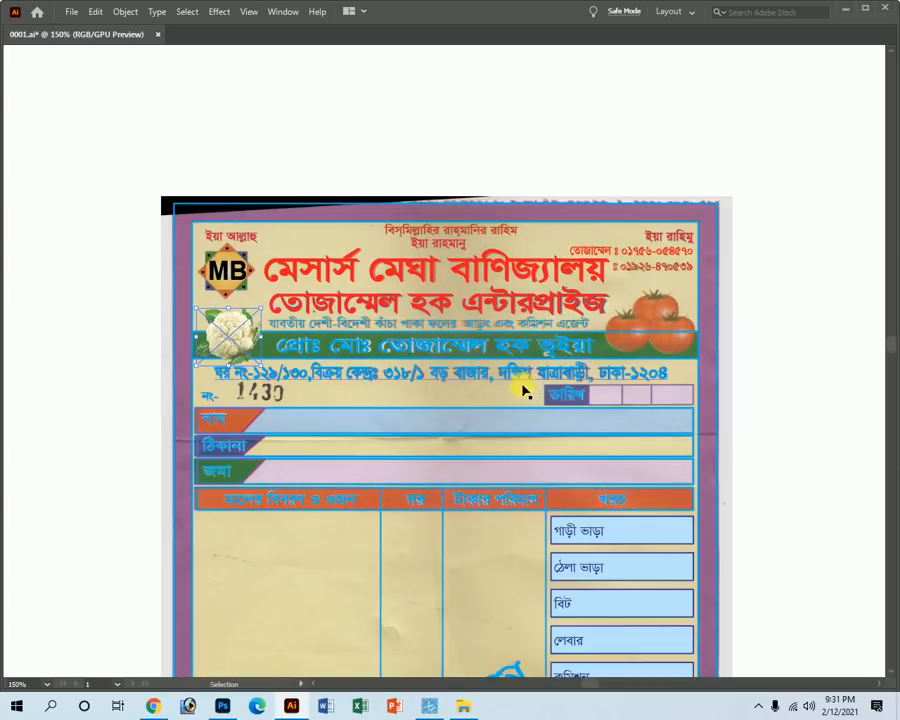
pyautogui.press('z')
pyautogui.keyDown('alt'); pyautogui.click(390, 406); pyautogui.keyUp('alt')
pyautogui.keyDown('alt'); pyautogui.click(416, 401); pyautogui.keyUp('alt')
pyautogui.keyDown('alt'); pyautogui.click(400, 375); pyautogui.keyUp('alt')
pyautogui.keyDown('alt'); pyautogui.click(381, 348); pyautogui.keyUp('alt')
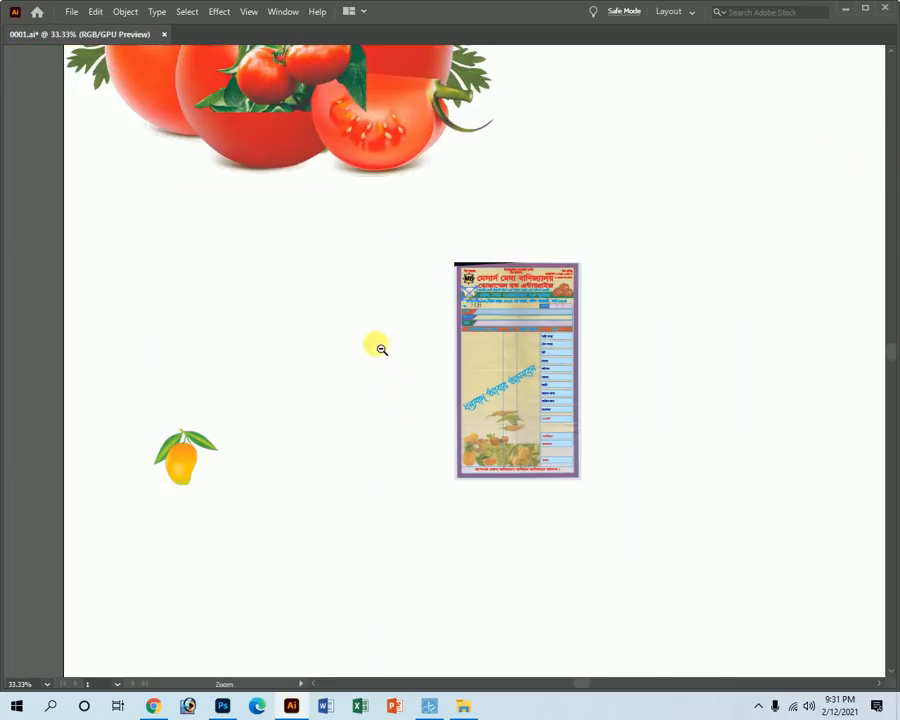
# Drag the tomato image onto the receipt header and shrink it proportionally.
pyautogui.keyDown('alt'); pyautogui.click(381, 348); pyautogui.keyUp('alt')
pyautogui.press('v')
pyautogui.moveTo(295, 137); pyautogui.dragTo(546, 321)
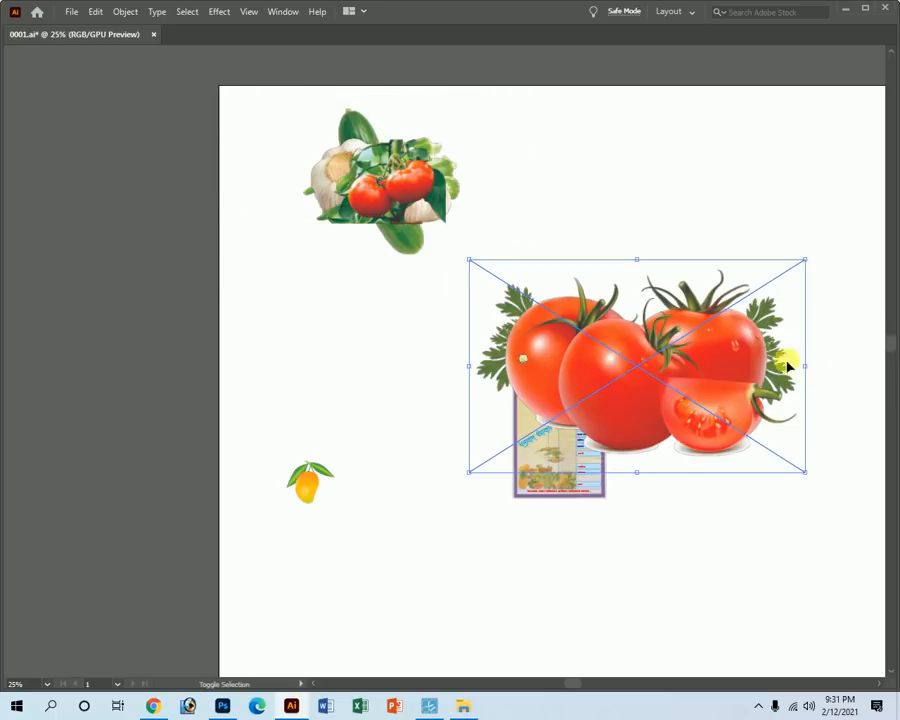
pyautogui.moveTo(805, 367); pyautogui.dragTo(779, 525)
pyautogui.press('z')
pyautogui.press('v')
pyautogui.moveTo(462, 508); pyautogui.dragTo(443, 388)
# Resize the tomato image to about 1.09 × 0.89 in, covering the header's printed tomatoes.
pyautogui.scroll(3, 445, 390)
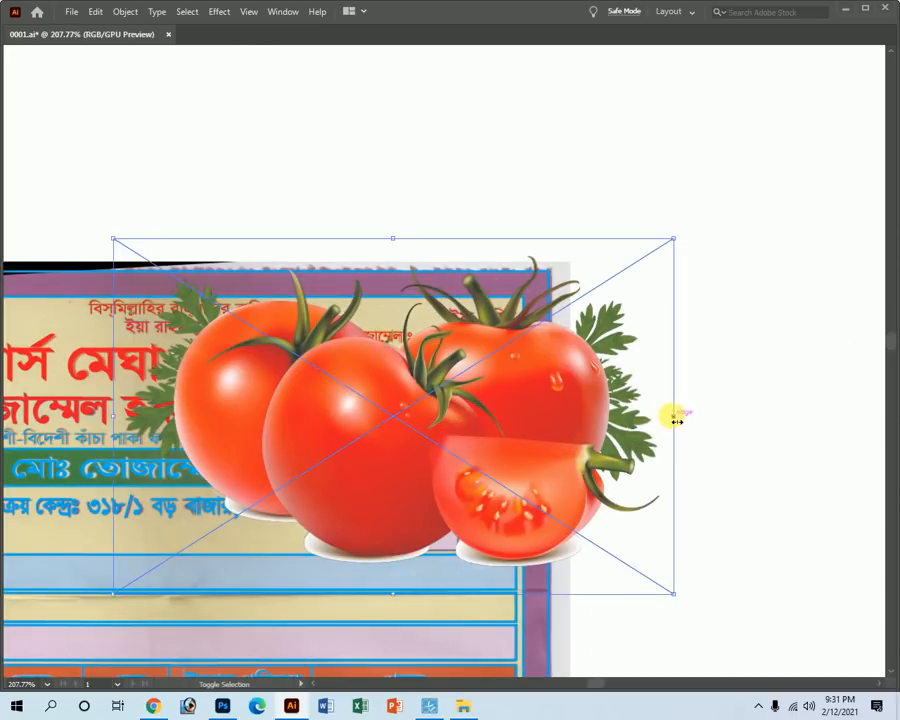
pyautogui.moveTo(675, 422); pyautogui.dragTo(438, 428)
pyautogui.scroll(5, 440, 430)
pyautogui.moveTo(599, 569); pyautogui.dragTo(382, 279)
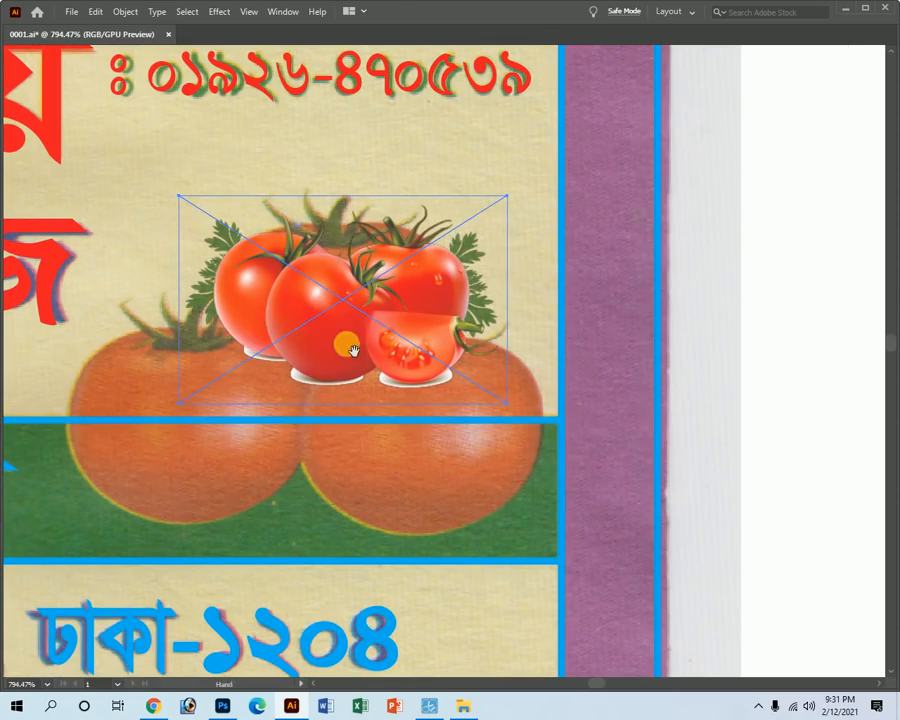
pyautogui.moveTo(306, 360); pyautogui.dragTo(433, 362)
pyautogui.moveTo(300, 405); pyautogui.dragTo(172, 491)
pyautogui.moveTo(640, 490); pyautogui.dragTo(705, 563)
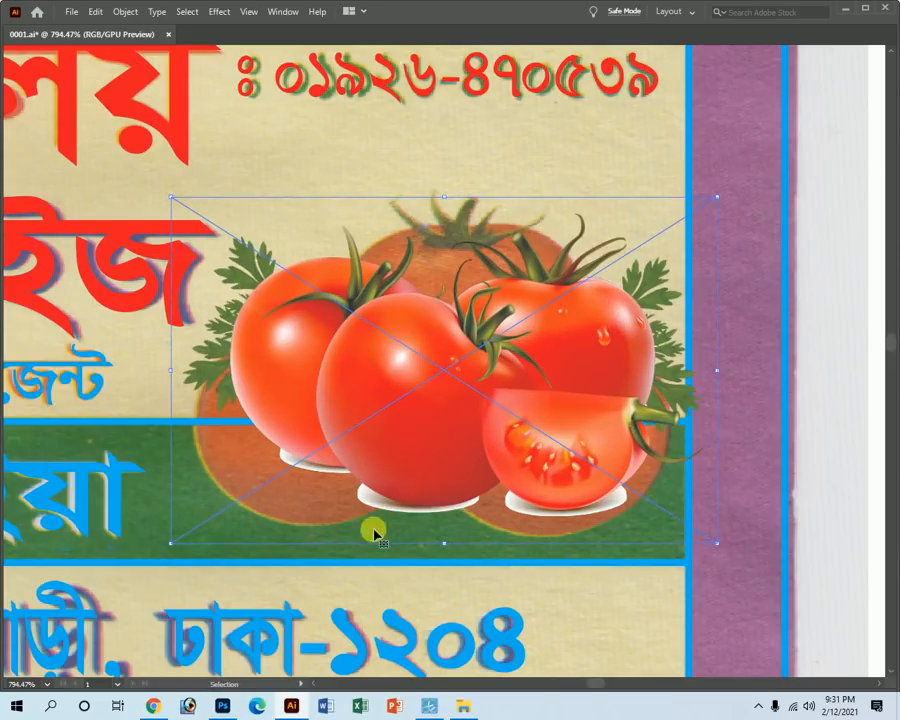
pyautogui.moveTo(441, 546); pyautogui.dragTo(442, 591)
pyautogui.moveTo(430, 448); pyautogui.dragTo(422, 443)
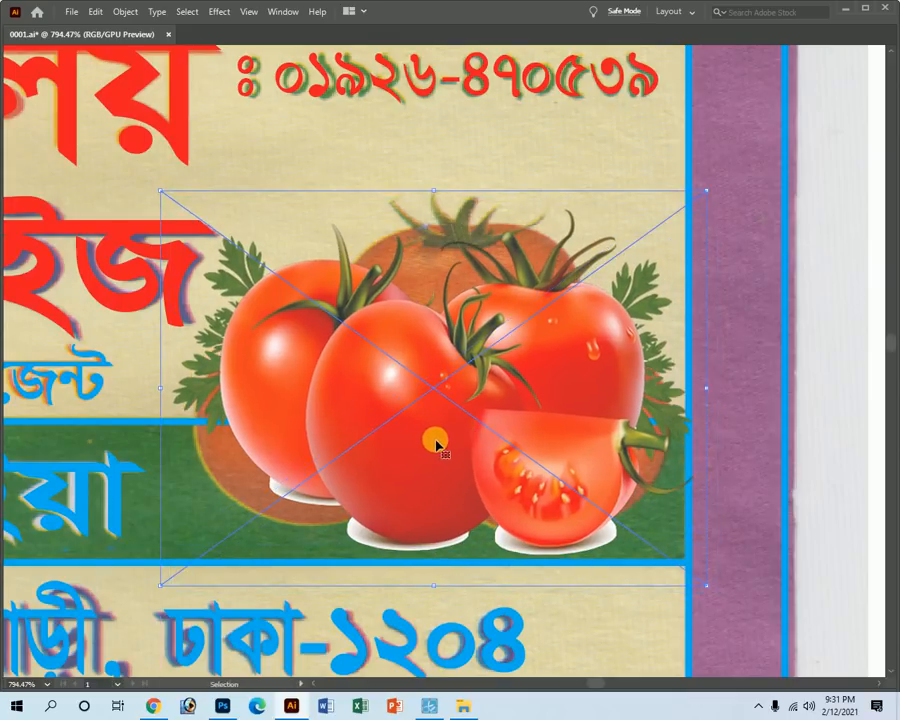
pyautogui.moveTo(705, 389); pyautogui.dragTo(697, 389)
pyautogui.moveTo(429, 190); pyautogui.dragTo(430, 159)
pyautogui.moveTo(161, 372); pyautogui.dragTo(173, 373)
# Zoom out to view the whole receipt with the tomato in place.
pyautogui.press('z')
pyautogui.keyDown('alt'); pyautogui.click(296, 392); pyautogui.keyUp('alt')
pyautogui.keyDown('alt'); pyautogui.click(300, 390); pyautogui.keyUp('alt')
pyautogui.keyDown('alt'); pyautogui.click(352, 390); pyautogui.keyUp('alt')
pyautogui.keyDown('alt'); pyautogui.click(402, 393); pyautogui.keyUp('alt')
pyautogui.keyDown('alt'); pyautogui.click(402, 391); pyautogui.keyUp('alt')
pyautogui.keyDown('ctrl'); pyautogui.click(805, 408); pyautogui.keyUp('ctrl')
pyautogui.keyDown('alt'); pyautogui.click(462, 434); pyautogui.keyUp('alt')
pyautogui.keyDown('alt'); pyautogui.click(405, 481); pyautogui.keyUp('alt')
pyautogui.keyDown('alt'); pyautogui.click(386, 579); pyautogui.keyUp('alt')
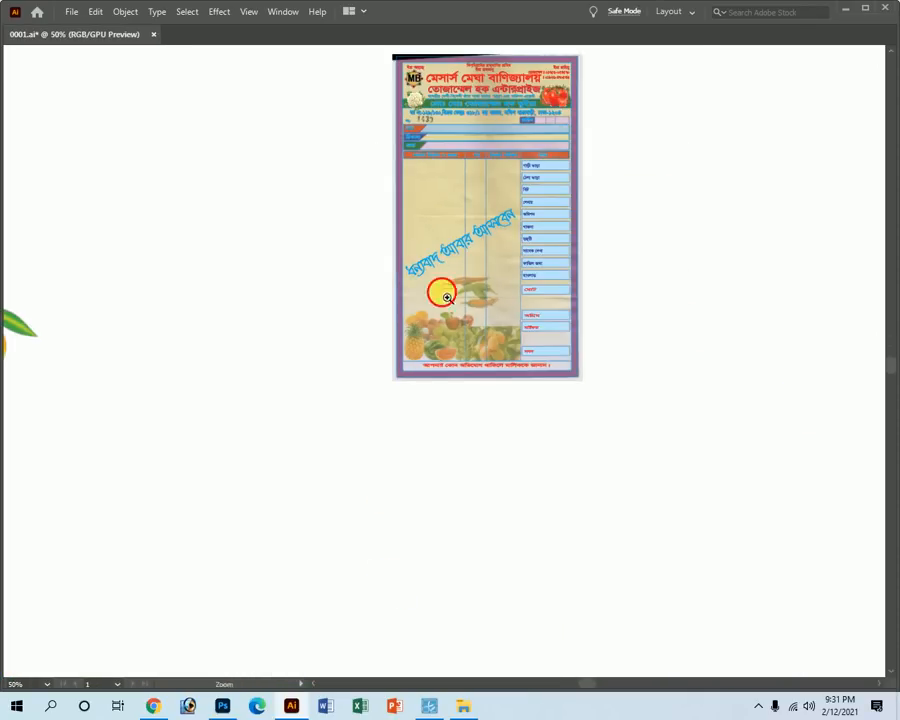
# Zoom and pan the view to bring the pile of loose vegetable images into sight.
pyautogui.moveTo(442, 289); pyautogui.dragTo(614, 424)
pyautogui.keyDown('alt'); pyautogui.click(381, 405); pyautogui.keyUp('alt')
pyautogui.keyDown('alt'); pyautogui.click(527, 321); pyautogui.keyUp('alt')
pyautogui.keyDown('alt'); pyautogui.click(527, 321); pyautogui.keyUp('alt')
pyautogui.press('space')
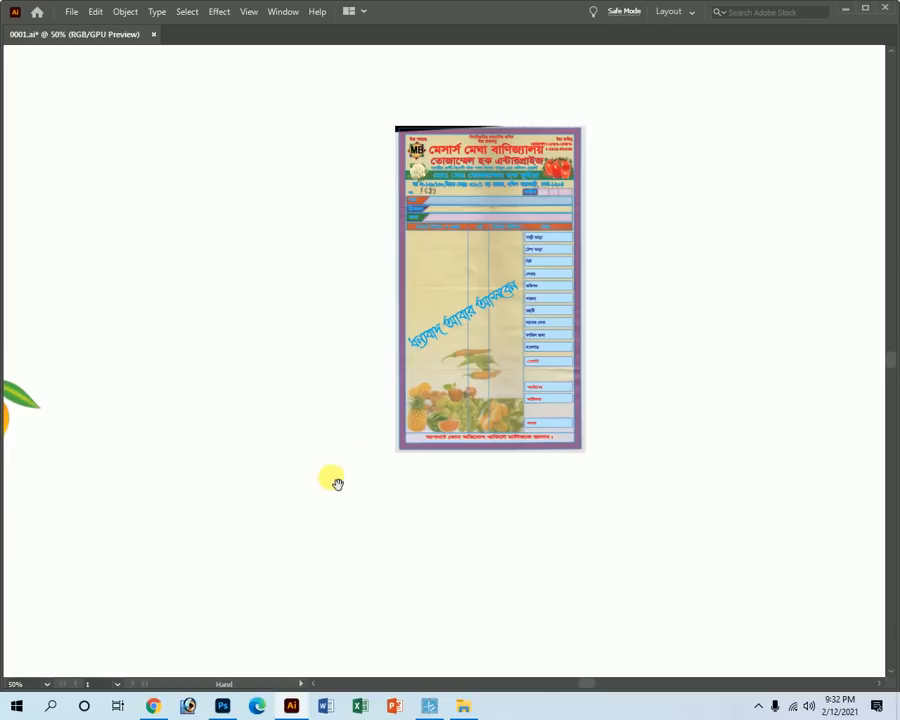
pyautogui.moveTo(443, 376); pyautogui.dragTo(773, 588)
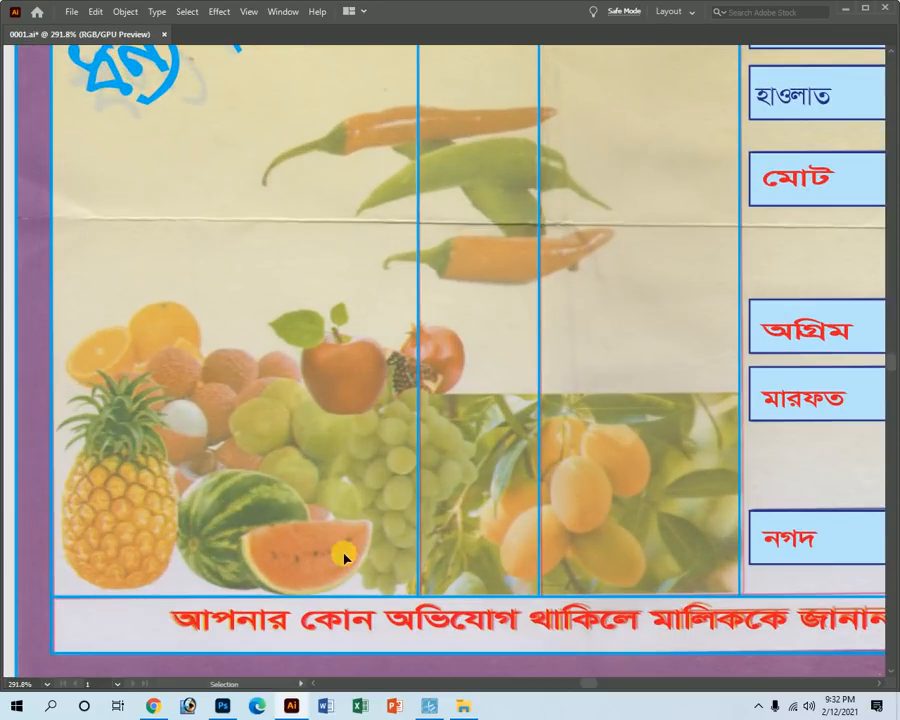
pyautogui.keyDown('alt'); pyautogui.click(328, 350); pyautogui.keyUp('alt')
pyautogui.keyDown('alt'); pyautogui.click(331, 333); pyautogui.keyUp('alt')
pyautogui.keyDown('alt'); pyautogui.click(336, 336); pyautogui.keyUp('alt')
pyautogui.keyDown('alt'); pyautogui.click(358, 326); pyautogui.keyUp('alt')
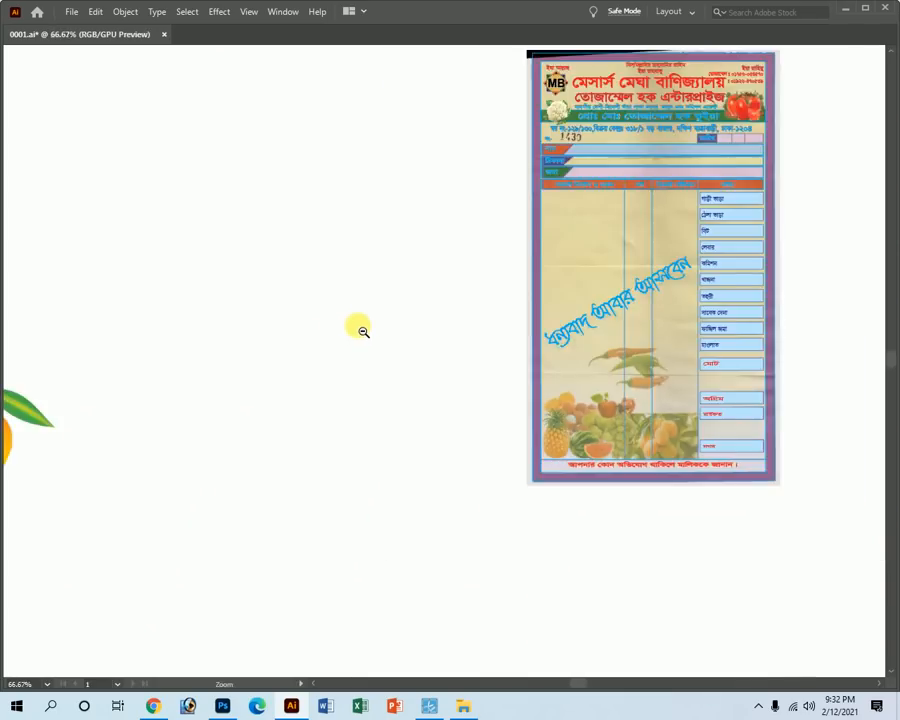
pyautogui.keyDown('alt'); pyautogui.click(360, 327); pyautogui.keyUp('alt')
pyautogui.moveTo(179, 433); pyautogui.dragTo(448, 408)
pyautogui.keyDown('ctrl'); pyautogui.keyDown('alt'); pyautogui.click(506, 420); pyautogui.keyUp('alt'); pyautogui.keyUp('ctrl')
pyautogui.keyDown('ctrl'); pyautogui.keyDown('alt'); pyautogui.click(506, 418); pyautogui.keyUp('alt'); pyautogui.keyUp('ctrl')
pyautogui.press('space')
pyautogui.moveTo(468, 180); pyautogui.dragTo(434, 428)
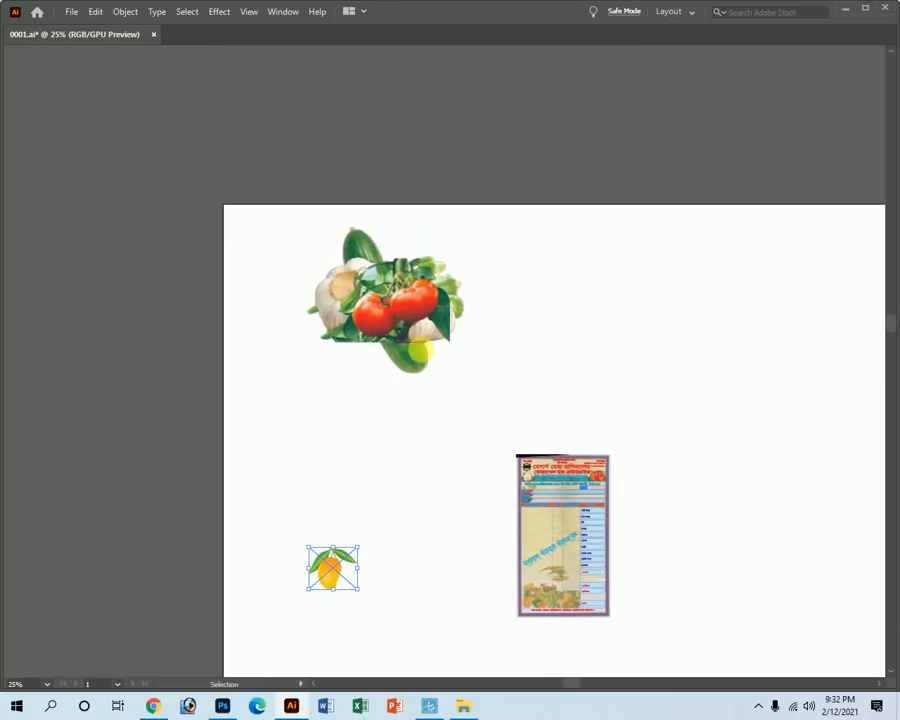
# Spread out the pile, pulling apart the tomato, cucumbers, garlic and onions.
pyautogui.moveTo(368, 318); pyautogui.dragTo(268, 424)
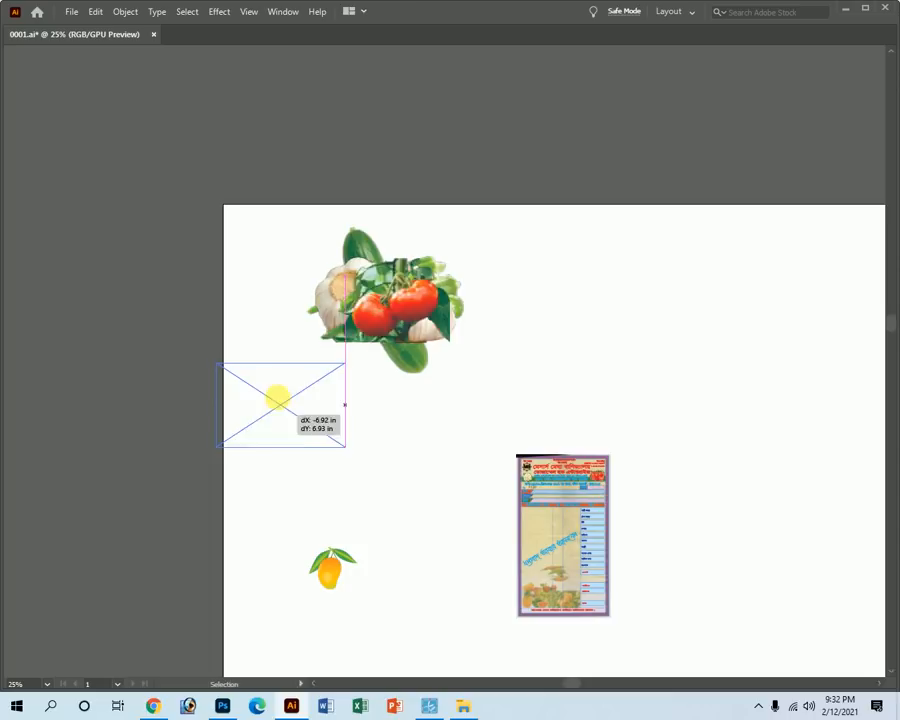
pyautogui.moveTo(405, 301); pyautogui.dragTo(390, 483)
pyautogui.moveTo(392, 322); pyautogui.dragTo(484, 391)
pyautogui.moveTo(440, 311); pyautogui.dragTo(688, 310)
pyautogui.moveTo(403, 305); pyautogui.dragTo(287, 296)
# Move the green chili image onto the receipt and scale it over the faded peppers.
pyautogui.moveTo(416, 316); pyautogui.dragTo(500, 625)
pyautogui.press('z')
pyautogui.moveTo(450, 588); pyautogui.dragTo(632, 660)
pyautogui.moveTo(548, 627); pyautogui.dragTo(847, 577)
pyautogui.moveTo(797, 597); pyautogui.dragTo(538, 511)
pyautogui.moveTo(553, 569); pyautogui.dragTo(553, 333)
pyautogui.hotkey('ctrl', 'z')
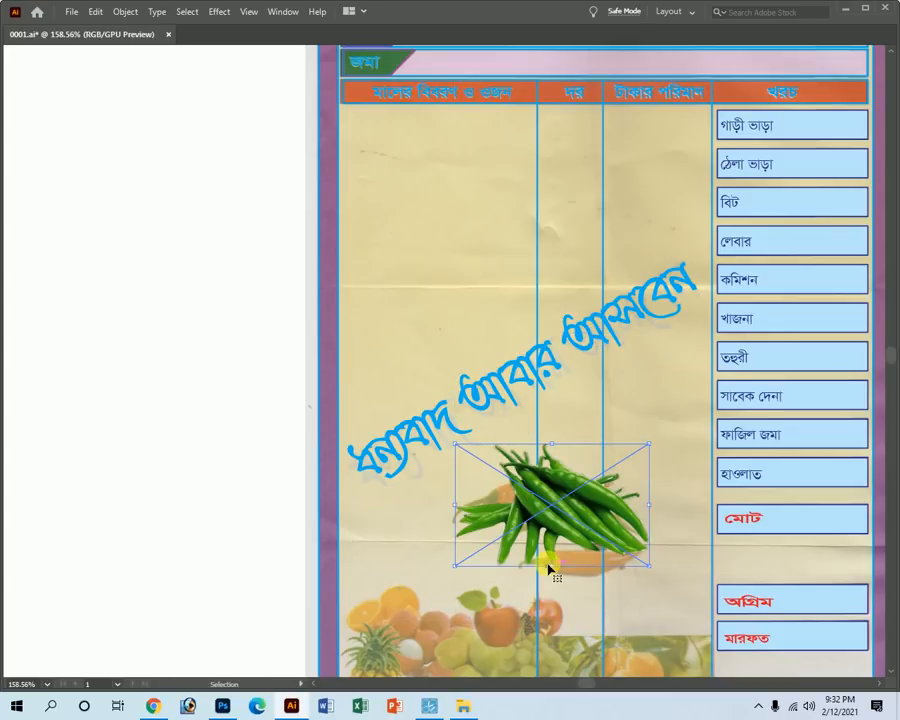
pyautogui.moveTo(556, 570); pyautogui.dragTo(550, 496)
pyautogui.hotkey('ctrl', 'z')
# Delete the leftover loose images, including radishes, garlic and onions.
pyautogui.hotkey('ctrl', '-')
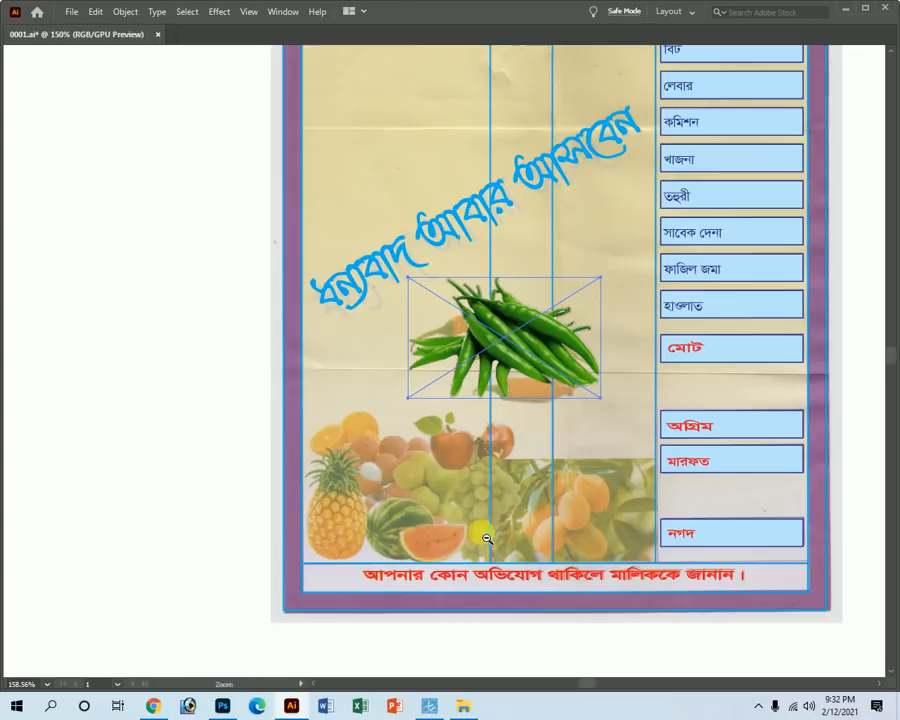
pyautogui.keyDown('ctrl'); pyautogui.keyDown('alt'); pyautogui.click(300, 400); pyautogui.keyUp('alt'); pyautogui.keyUp('ctrl')
pyautogui.keyDown('ctrl'); pyautogui.keyDown('alt'); pyautogui.click(301, 366); pyautogui.keyUp('alt'); pyautogui.keyUp('ctrl')
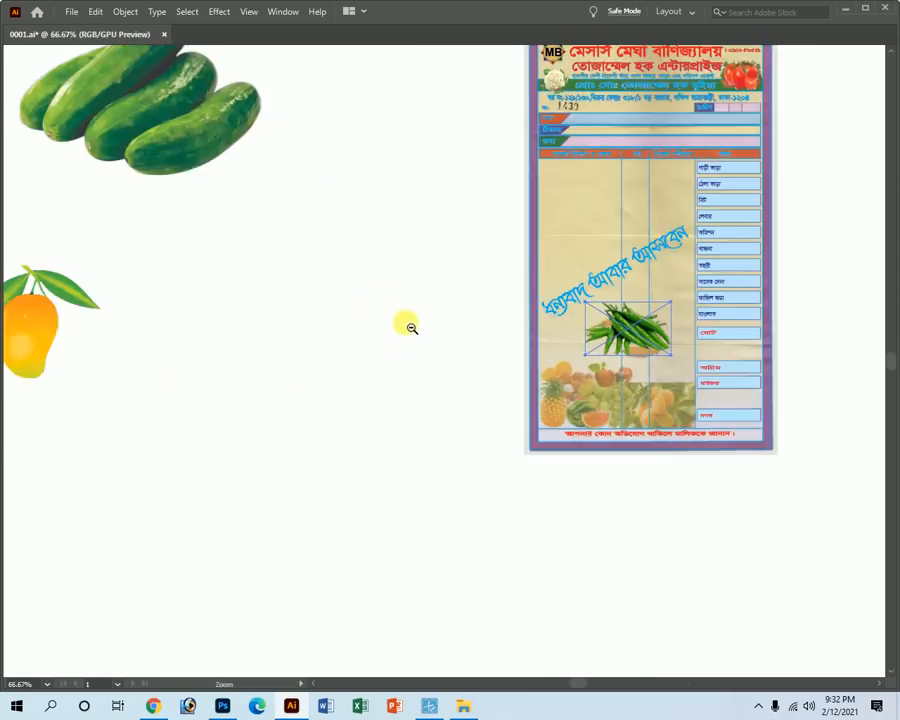
pyautogui.keyDown('ctrl'); pyautogui.keyDown('alt'); pyautogui.click(416, 334); pyautogui.keyUp('alt'); pyautogui.keyUp('ctrl')
pyautogui.keyDown('ctrl'); pyautogui.keyDown('alt'); pyautogui.click(374, 310); pyautogui.keyUp('alt'); pyautogui.keyUp('ctrl')
pyautogui.keyDown('ctrl'); pyautogui.keyDown('alt'); pyautogui.click(384, 302); pyautogui.keyUp('alt'); pyautogui.keyUp('ctrl')
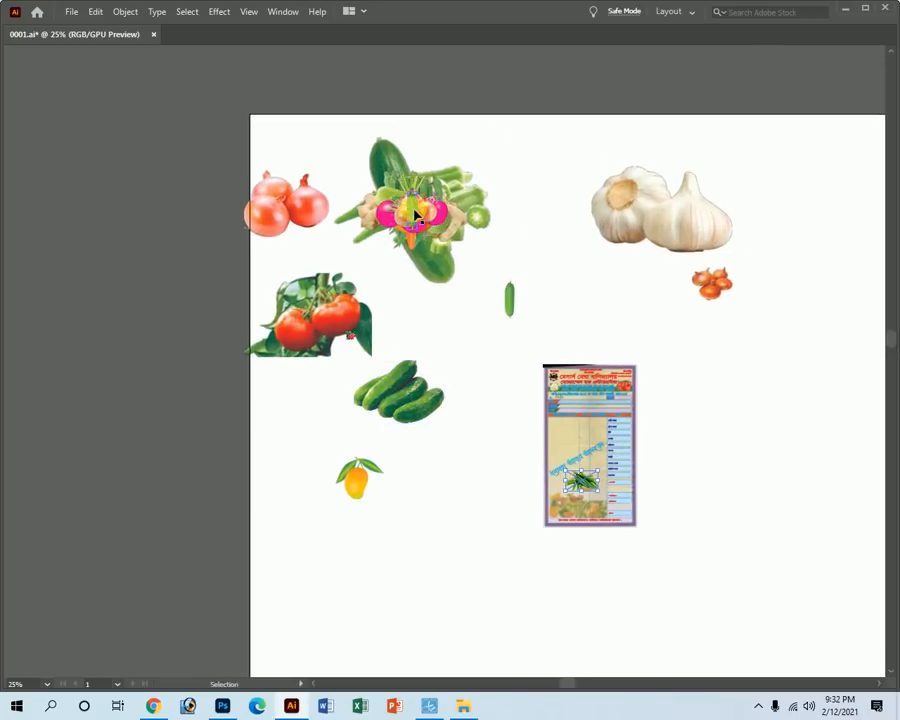
pyautogui.click(432, 268)
pyautogui.moveTo(425, 210); pyautogui.dragTo(512, 197)
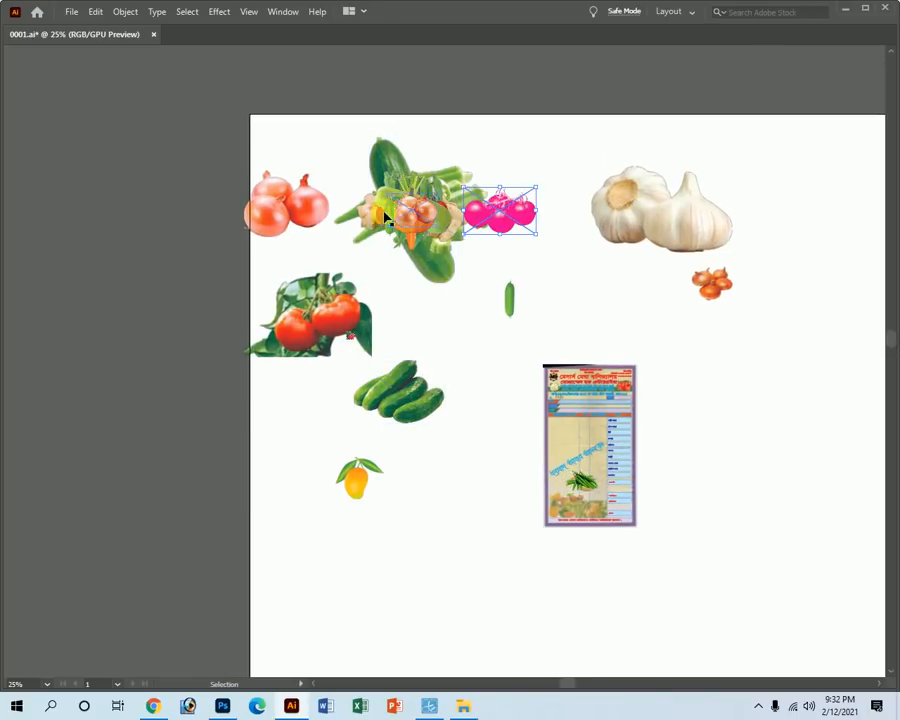
pyautogui.moveTo(252, 129); pyautogui.dragTo(405, 508)
pyautogui.press('Delete')
pyautogui.moveTo(346, 187); pyautogui.dragTo(746, 300)
pyautogui.press('Delete')
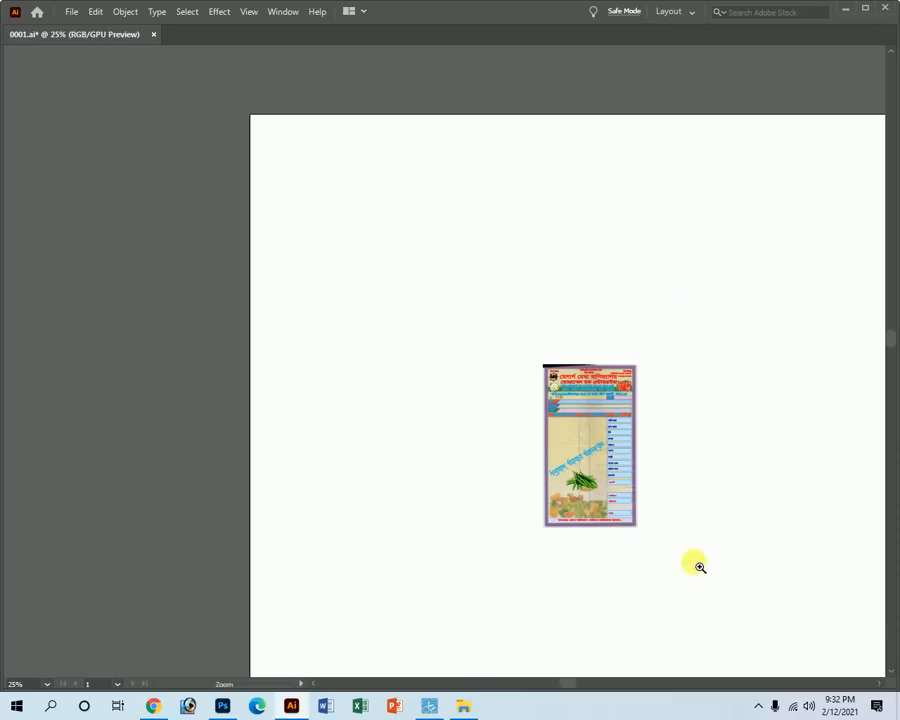
# Enlarge the green chili image slightly downward over the receipt's peppers.
pyautogui.moveTo(573, 489); pyautogui.dragTo(868, 622)
pyautogui.moveTo(593, 562); pyautogui.dragTo(393, 413)
pyautogui.moveTo(347, 372); pyautogui.dragTo(507, 463)
pyautogui.moveTo(477, 480); pyautogui.dragTo(333, 418)
pyautogui.moveTo(322, 345); pyautogui.dragTo(427, 420)
pyautogui.click(424, 270)
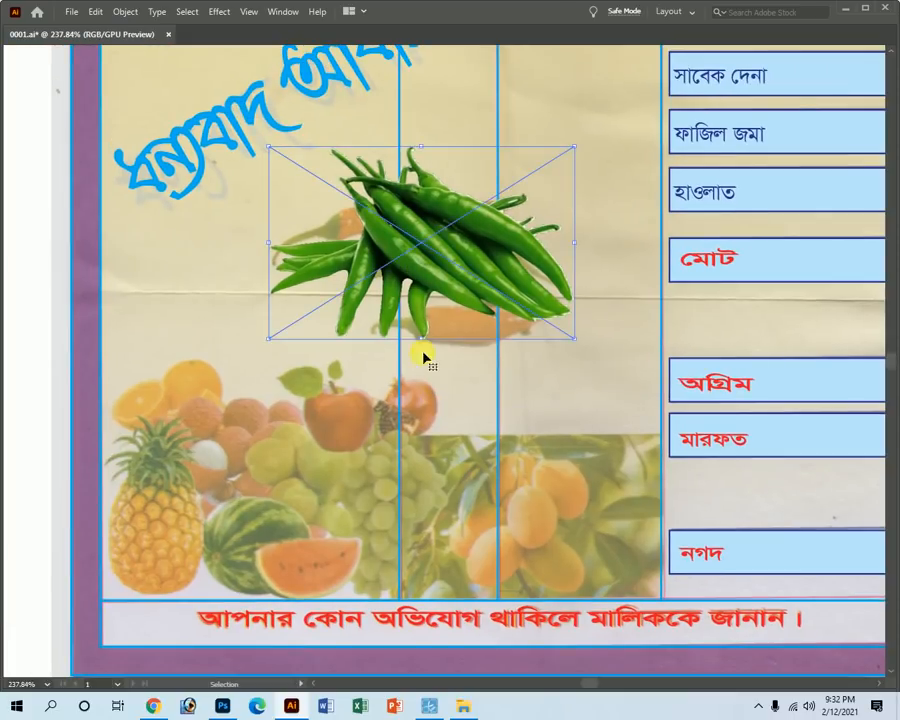
pyautogui.moveTo(425, 343); pyautogui.dragTo(421, 350)
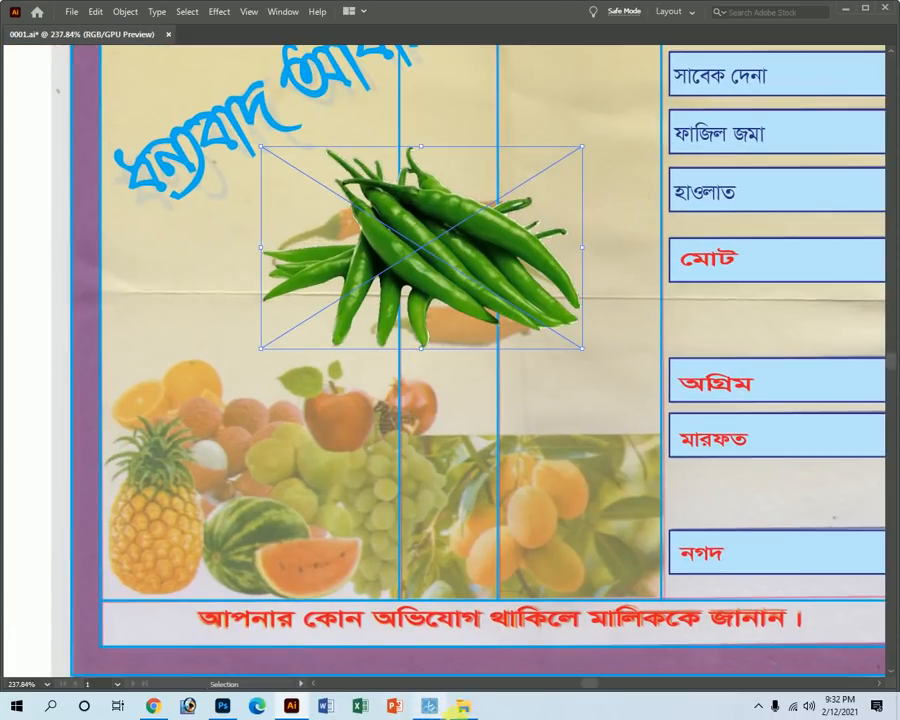
pyautogui.click(467, 708)
# Go back up to the Wallpaper folder and preview, then close, the fishing image.
pyautogui.click(14, 66)
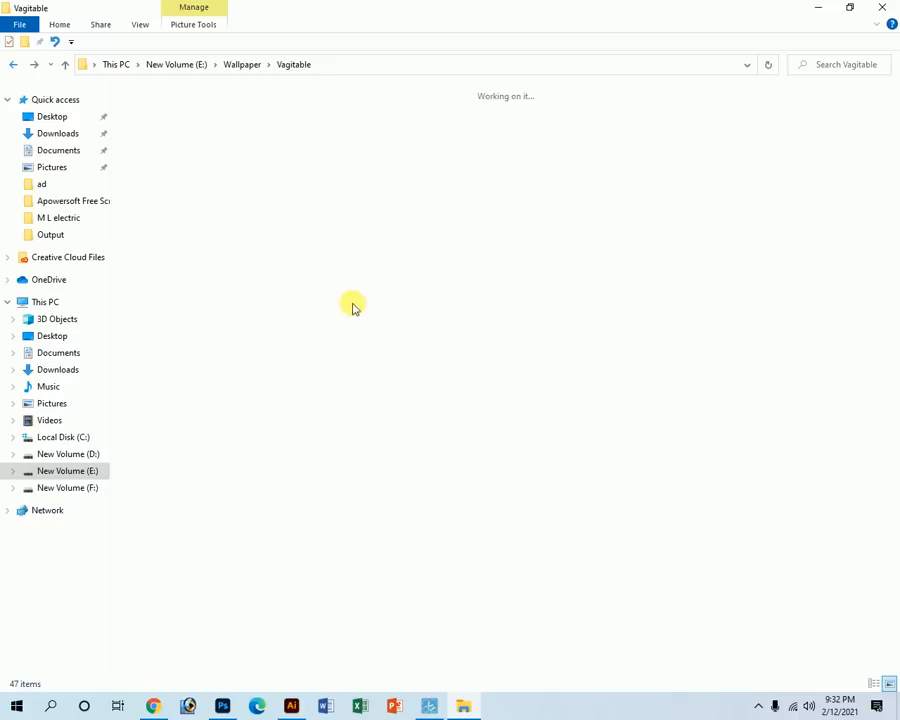
pyautogui.press('BackSpace')
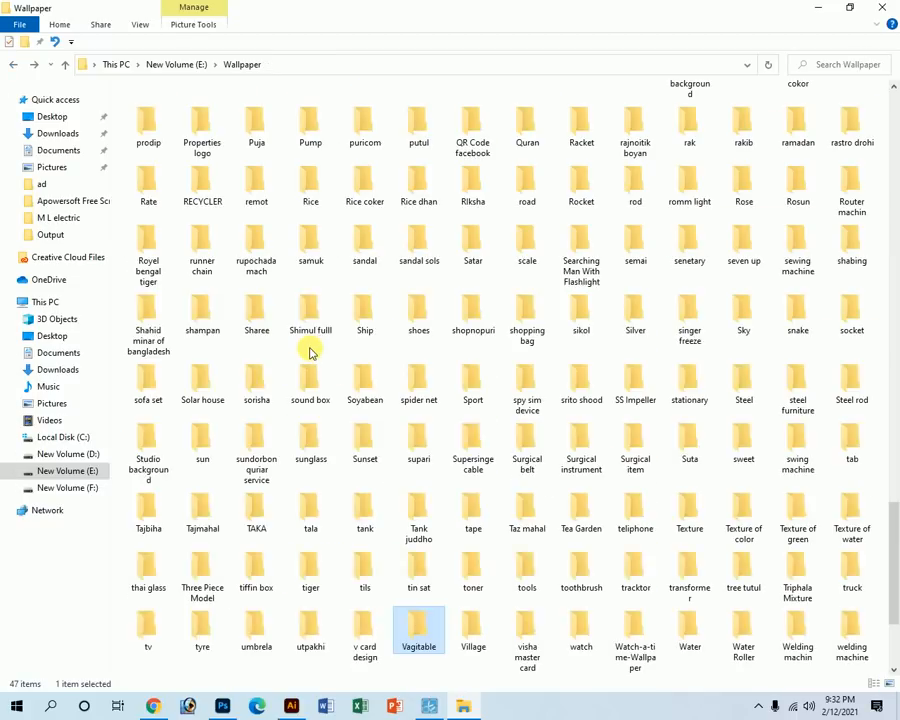
pyautogui.click(310, 352)
pyautogui.press('f')
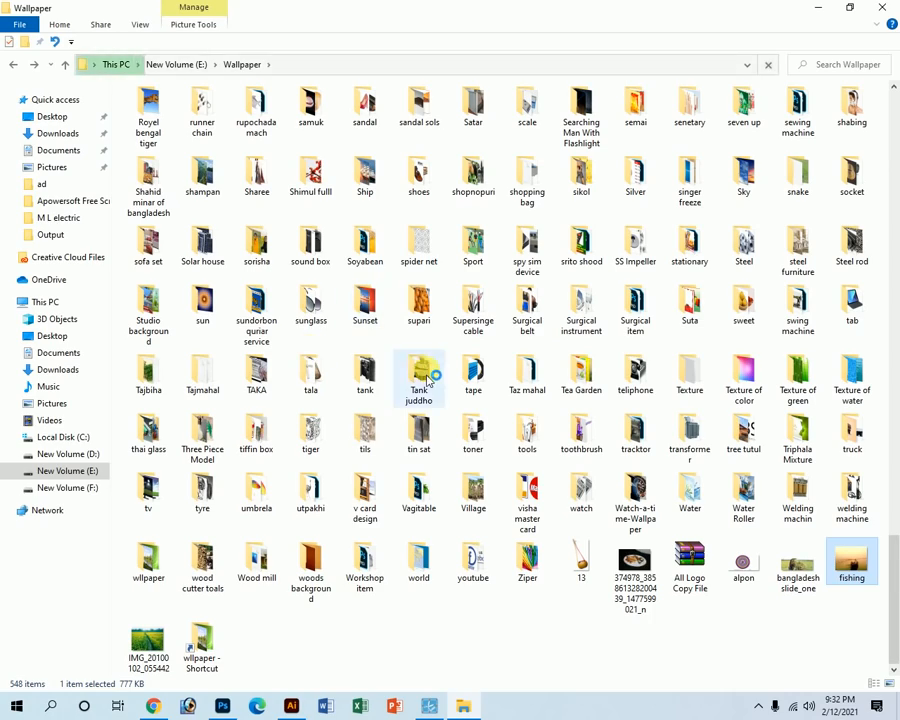
pyautogui.press('Return')
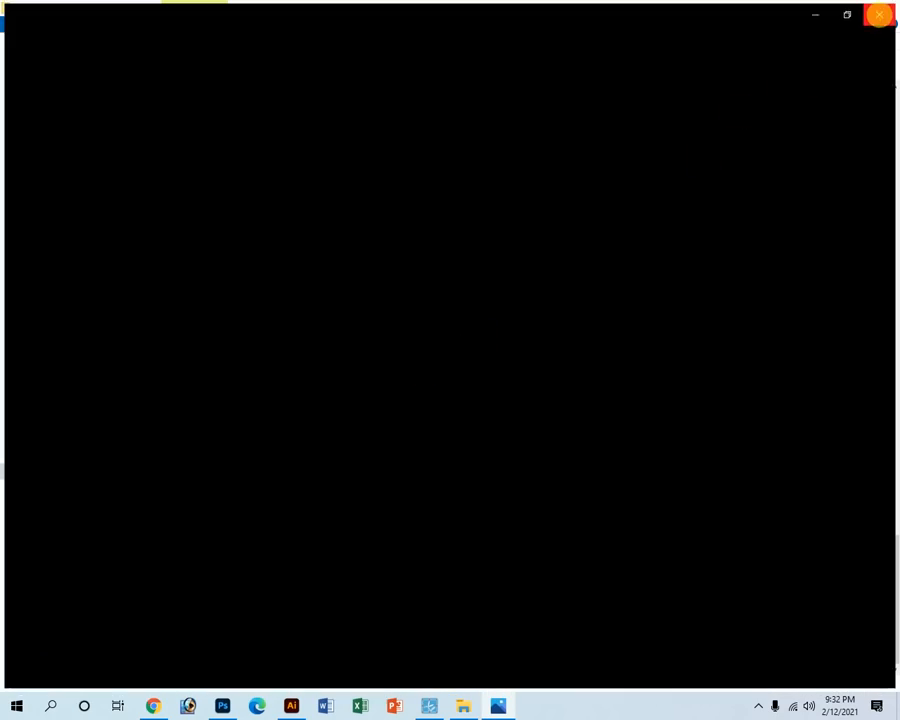
pyautogui.click(883, 12)
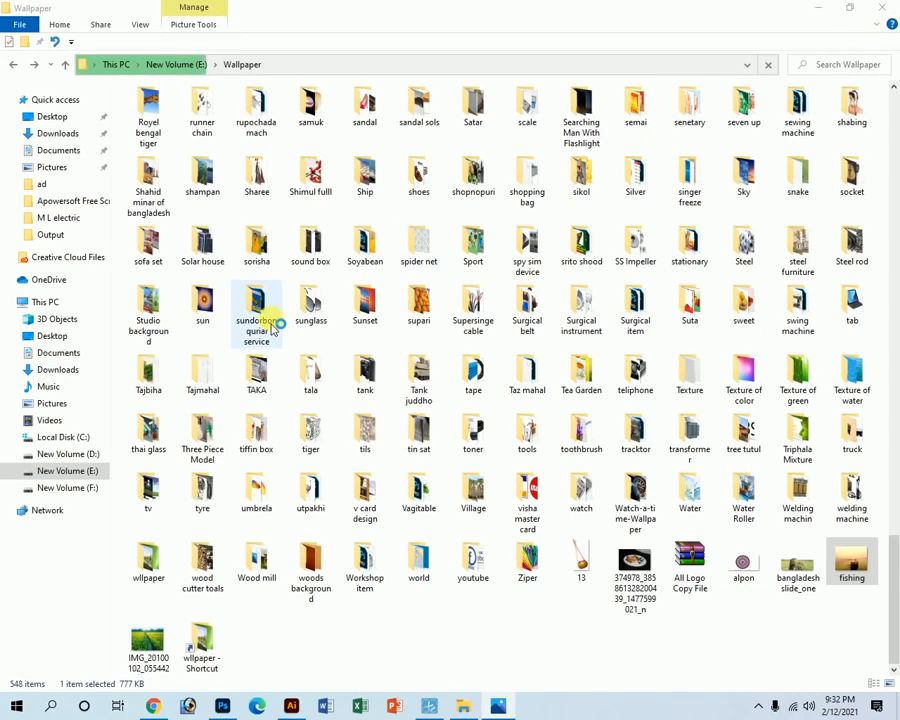
# Open the Ps file folder inside Frut, then bring Chrome's YouTube videos page forward.
pyautogui.click(197, 191)
pyautogui.write('fru')
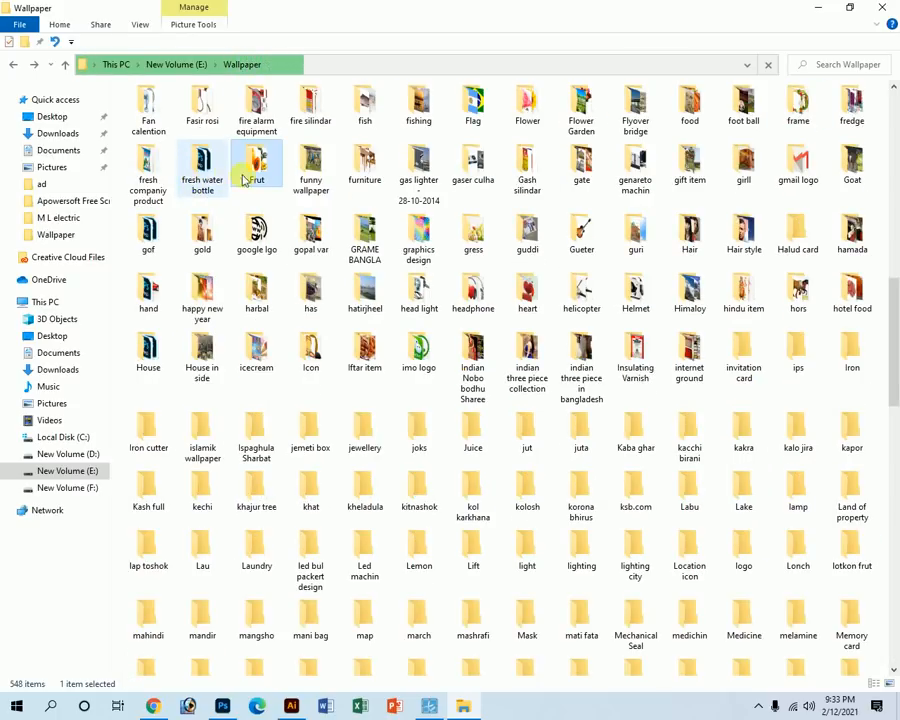
pyautogui.doubleClick(262, 170)
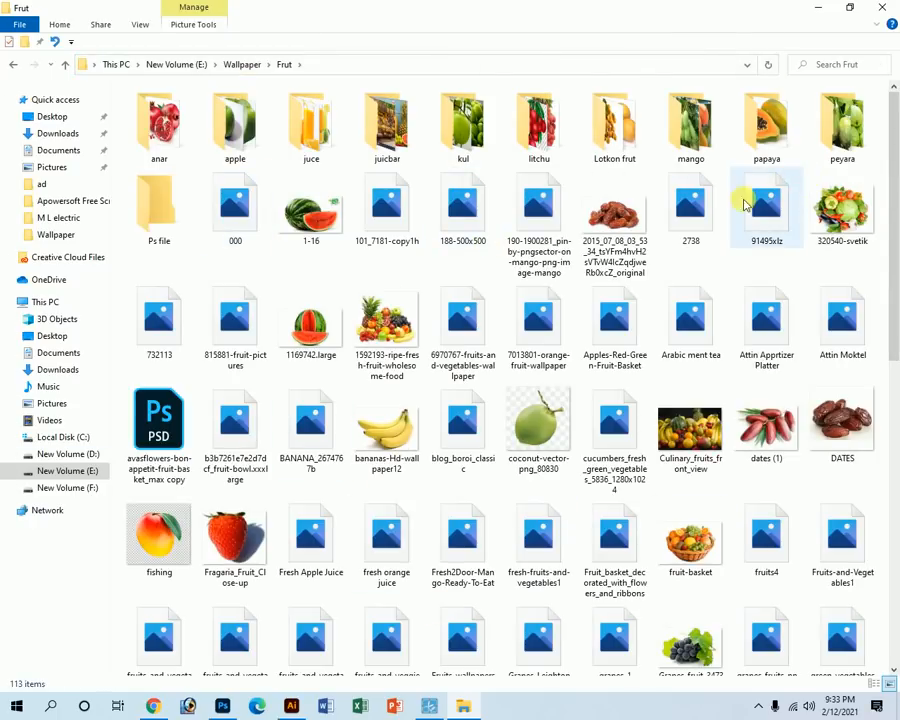
pyautogui.doubleClick(178, 225)
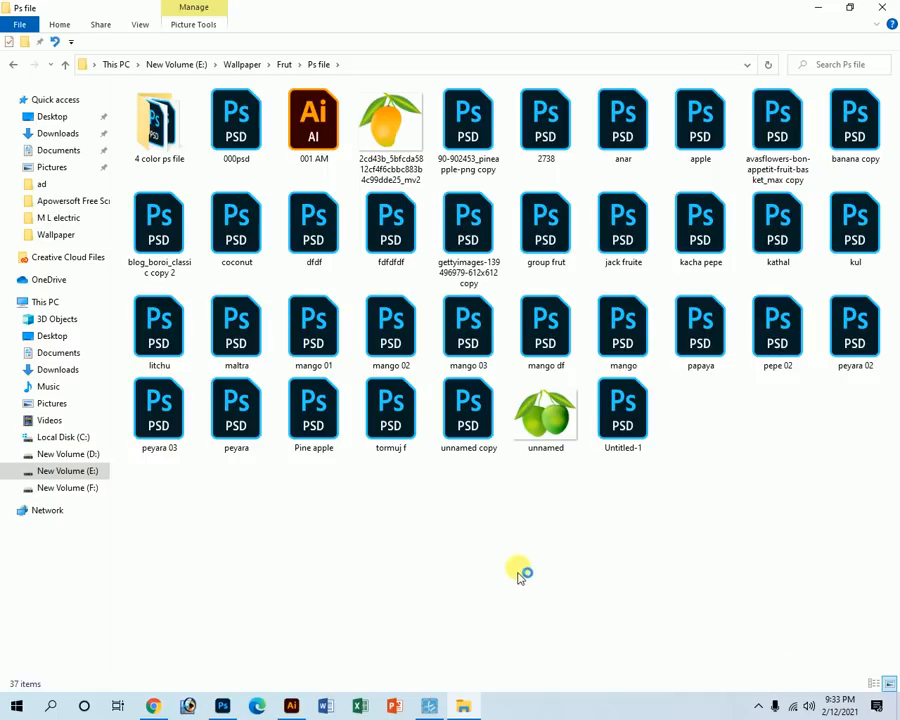
pyautogui.click(153, 707)
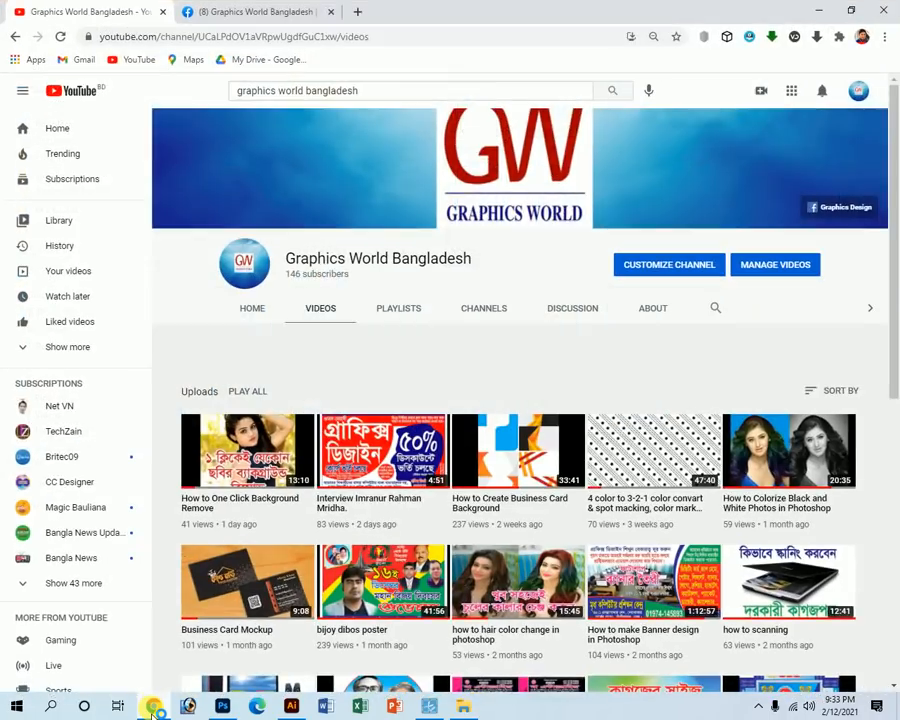
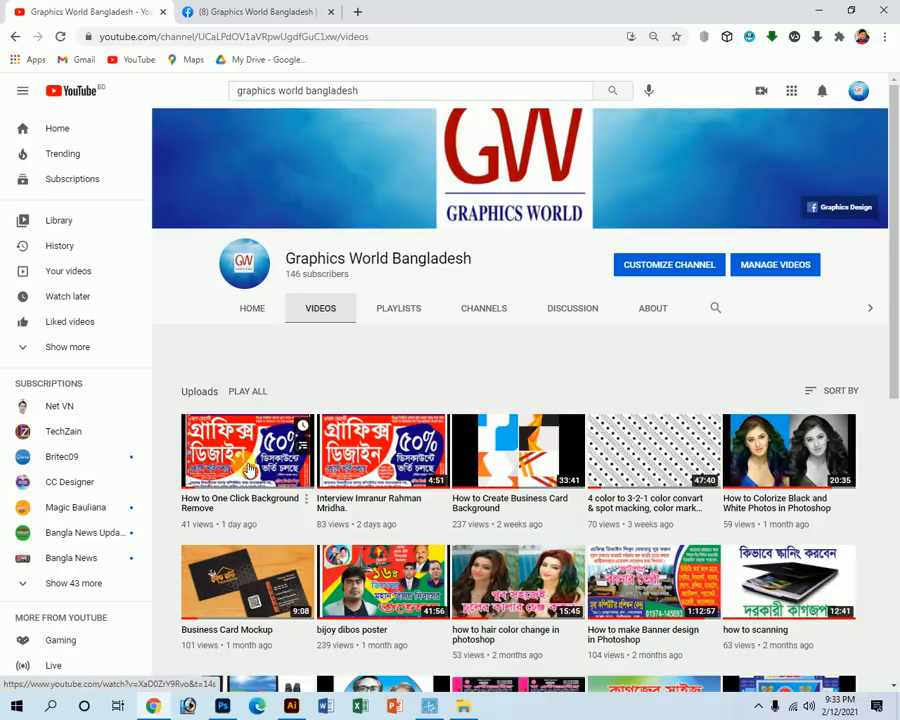
# Switch from the YouTube page to the Ps file folder of fruit PSDs in File Explorer.
pyautogui.click(463, 706)
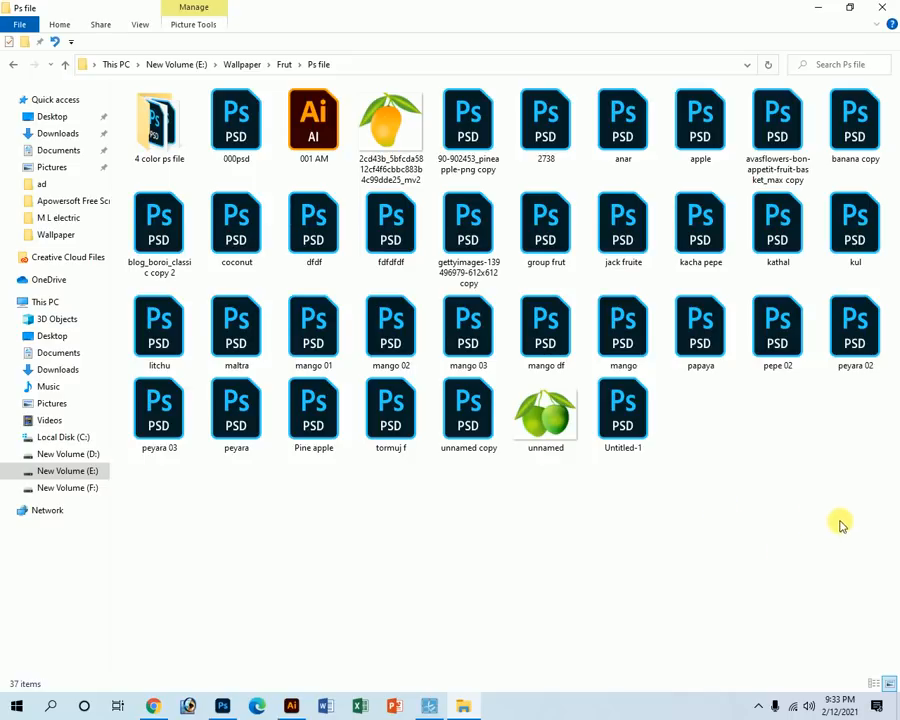
# Select all 36 fruit PSD files and drag them into the Illustrator receipt document.
pyautogui.moveTo(850, 536); pyautogui.dragTo(267, 181)
pyautogui.click(304, 148)
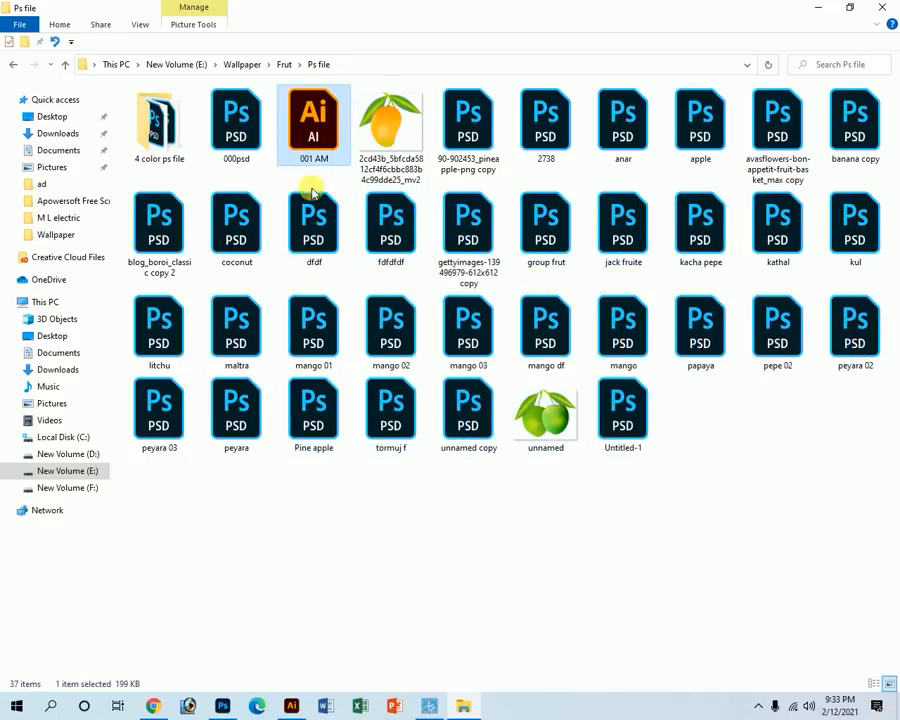
pyautogui.click(775, 515)
pyautogui.moveTo(843, 497); pyautogui.dragTo(207, 88)
pyautogui.moveTo(197, 528); pyautogui.dragTo(194, 146)
pyautogui.moveTo(236, 114); pyautogui.dragTo(236, 204)
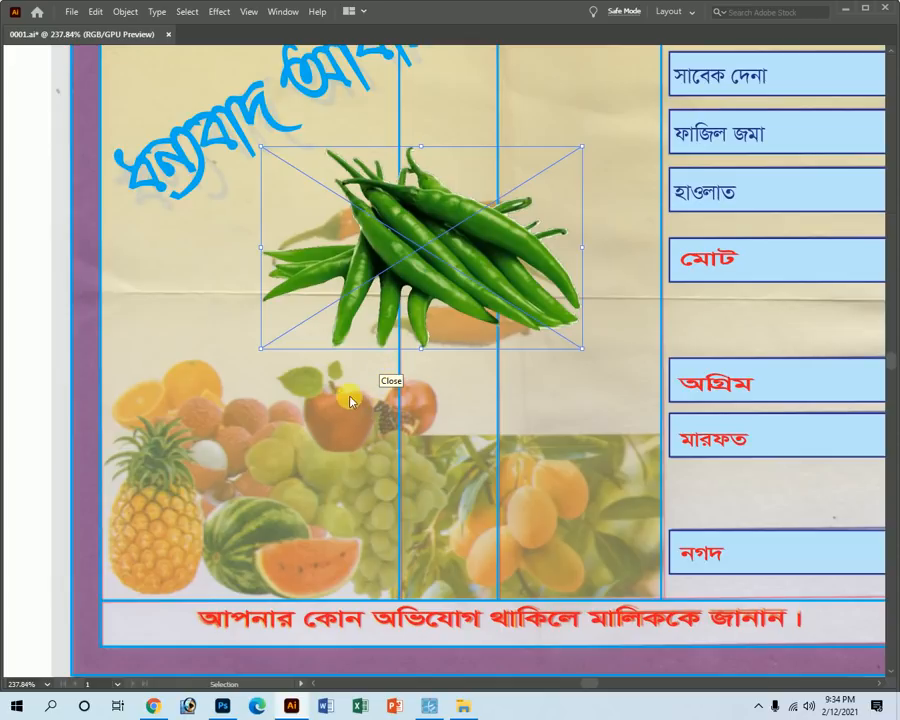
# Place the dragged fruit images on the artboard and zoom out to see the pile.
pyautogui.click(250, 348)
pyautogui.keyDown('ctrl'); pyautogui.keyDown('alt'); pyautogui.click(562, 376); pyautogui.keyUp('alt'); pyautogui.keyUp('ctrl')
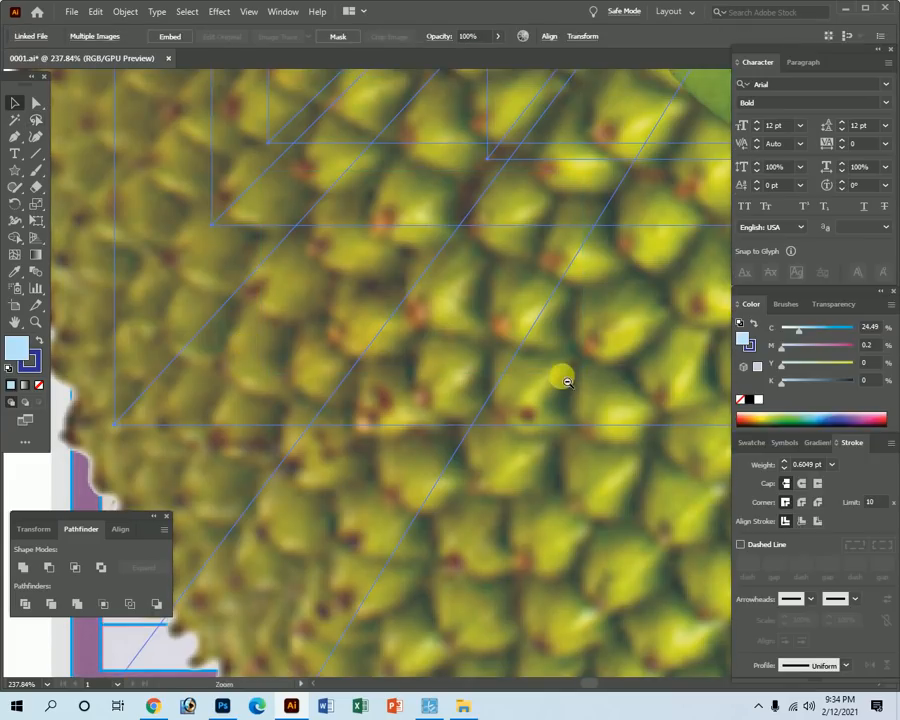
pyautogui.keyDown('ctrl'); pyautogui.keyDown('alt'); pyautogui.click(562, 376); pyautogui.keyUp('alt'); pyautogui.keyUp('ctrl')
pyautogui.keyDown('ctrl'); pyautogui.keyDown('alt'); pyautogui.click(456, 327); pyautogui.keyUp('alt'); pyautogui.keyUp('ctrl')
pyautogui.keyDown('ctrl'); pyautogui.keyDown('alt'); pyautogui.click(436, 328); pyautogui.keyUp('alt'); pyautogui.keyUp('ctrl')
pyautogui.keyDown('ctrl'); pyautogui.click(432, 324); pyautogui.keyUp('ctrl')
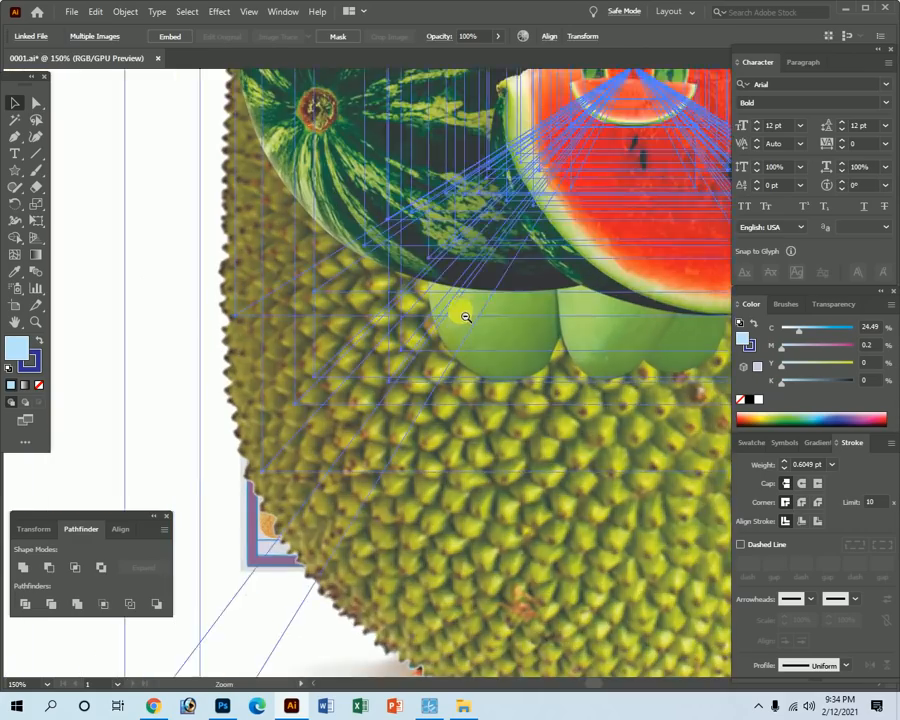
pyautogui.keyDown('ctrl'); pyautogui.click(436, 326); pyautogui.keyUp('ctrl')
pyautogui.keyDown('ctrl'); pyautogui.keyDown('alt'); pyautogui.click(454, 342); pyautogui.keyUp('alt'); pyautogui.keyUp('ctrl')
pyautogui.keyDown('ctrl'); pyautogui.click(450, 326); pyautogui.keyUp('ctrl')
pyautogui.scroll(4, 533, 283)
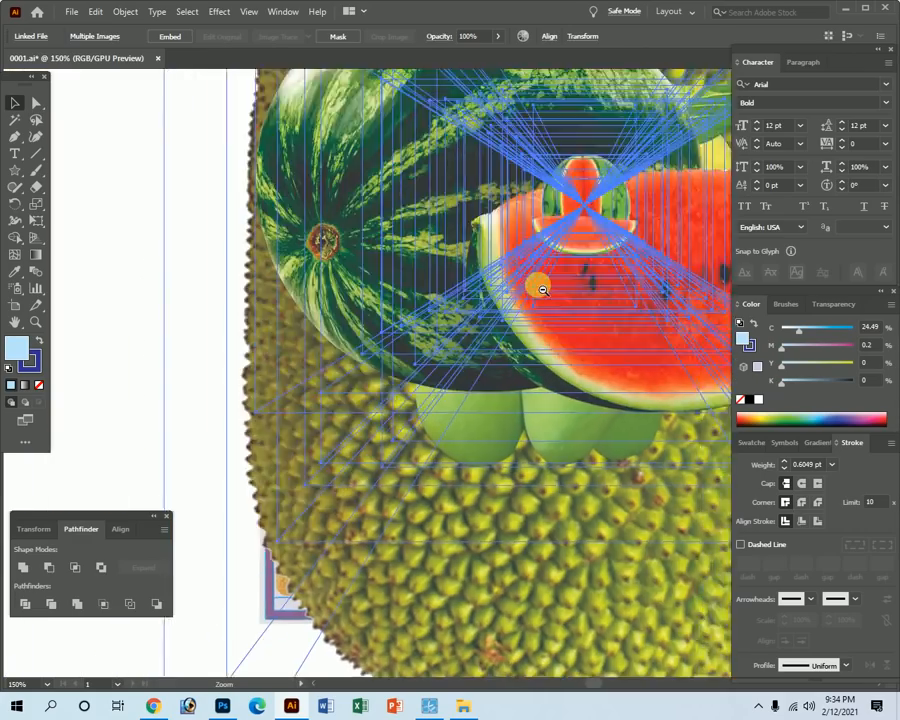
pyautogui.scroll(1, 466, 366)
# Dismiss the coconut.psd no-app error and return to the 0001.ai document.
pyautogui.keyDown('alt'); pyautogui.doubleClick(462, 399); pyautogui.keyUp('alt')
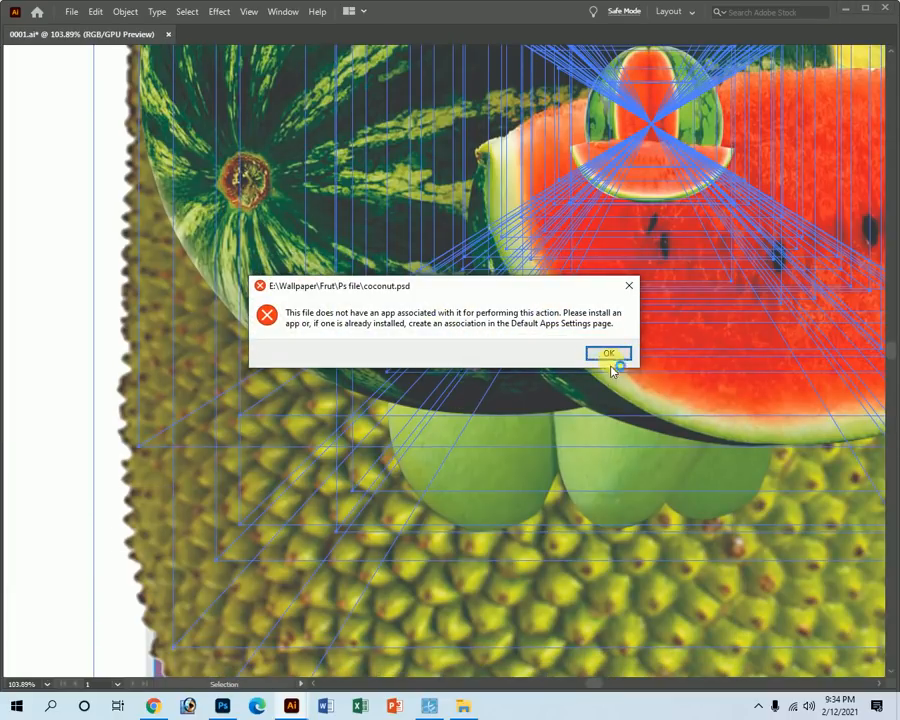
pyautogui.click(628, 288)
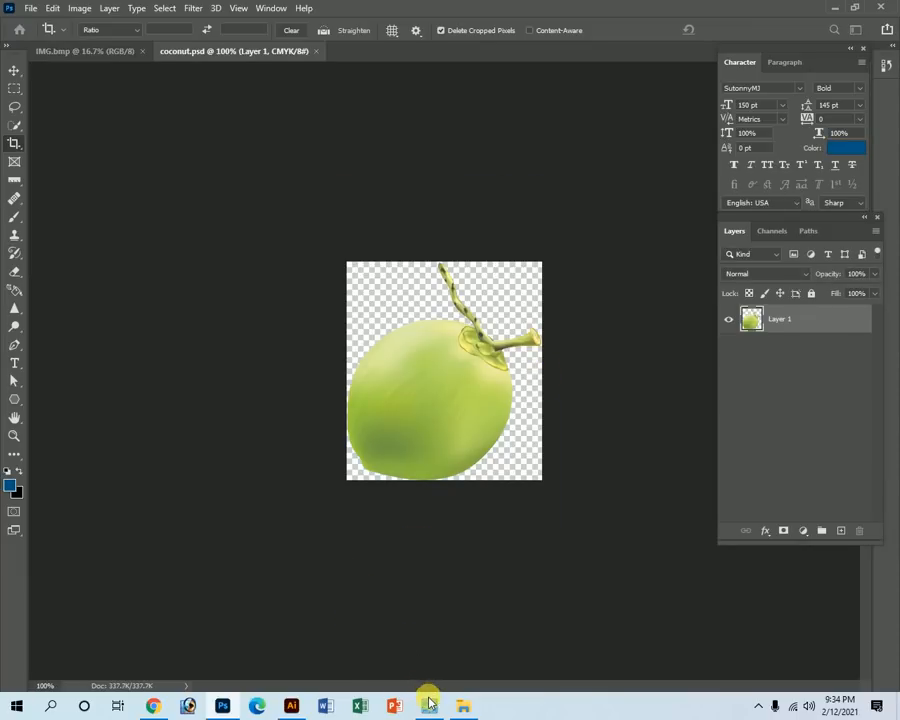
pyautogui.click(428, 703)
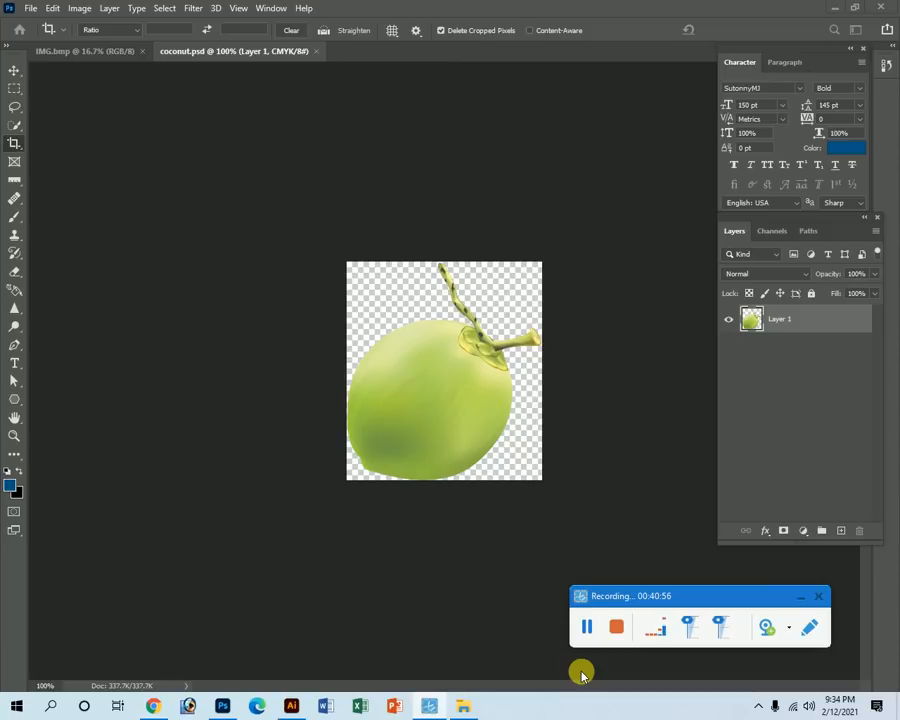
pyautogui.click(291, 706)
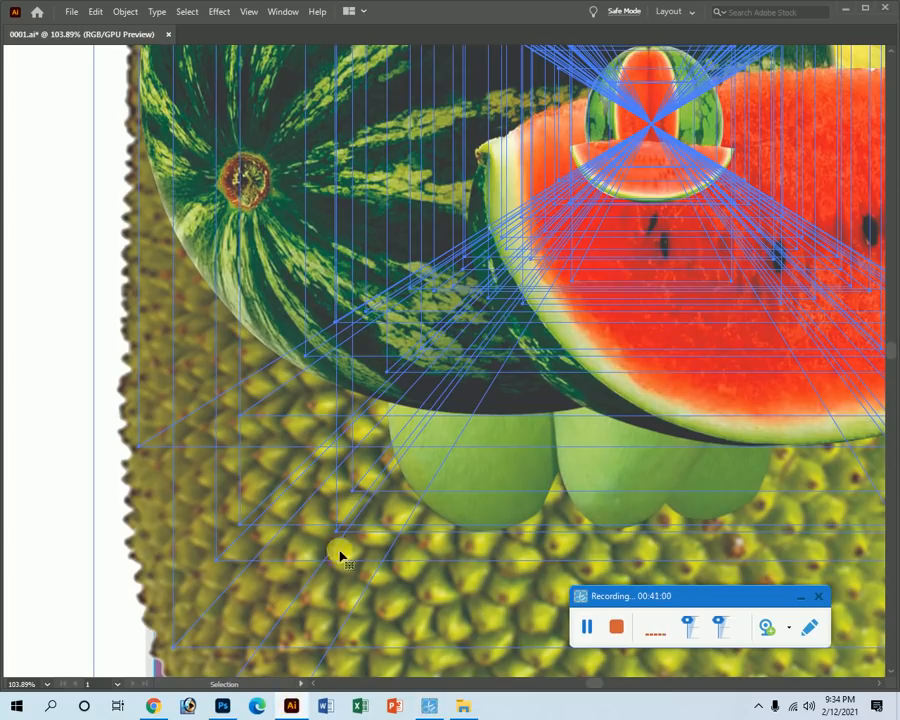
# Restore the panels and zoom out to 12.5% to see the whole artboard.
pyautogui.press('z')
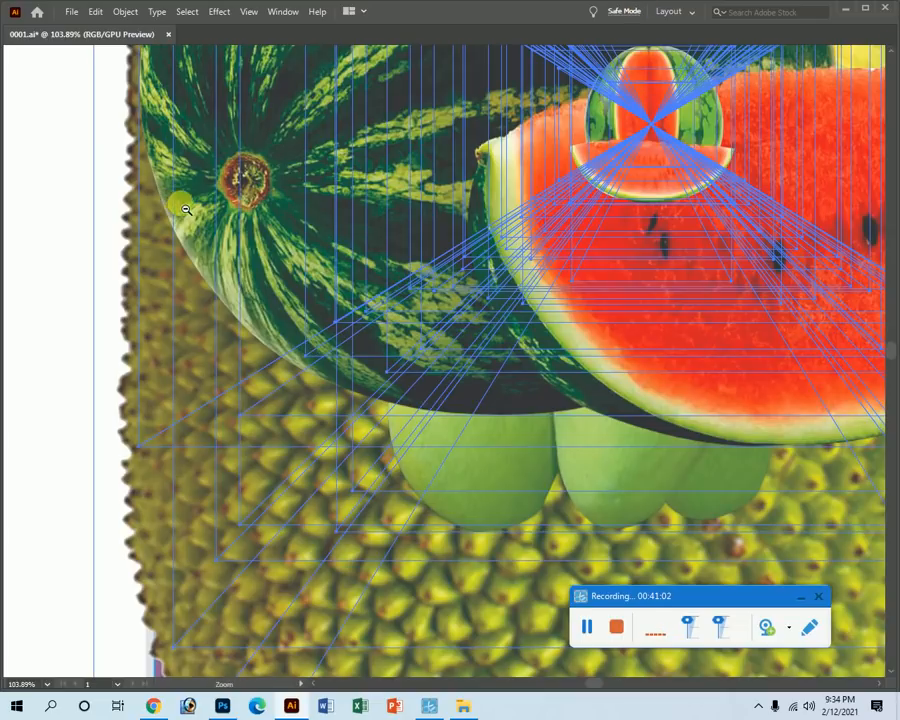
pyautogui.keyDown('alt'); pyautogui.click(410, 265); pyautogui.keyUp('alt')
pyautogui.press('Tab')
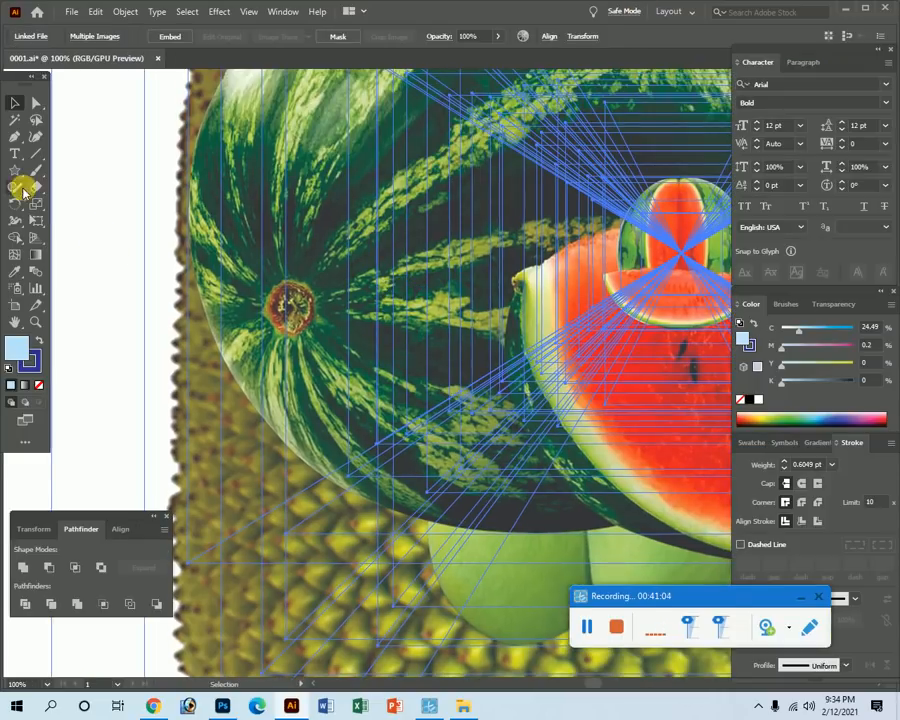
pyautogui.hotkey('ctrl', '-')
pyautogui.hotkey('ctrl', '-')
pyautogui.hotkey('ctrl', '-')
pyautogui.hotkey('ctrl', '-')
pyautogui.hotkey('ctrl', '-')
pyautogui.hotkey('ctrl', '-')
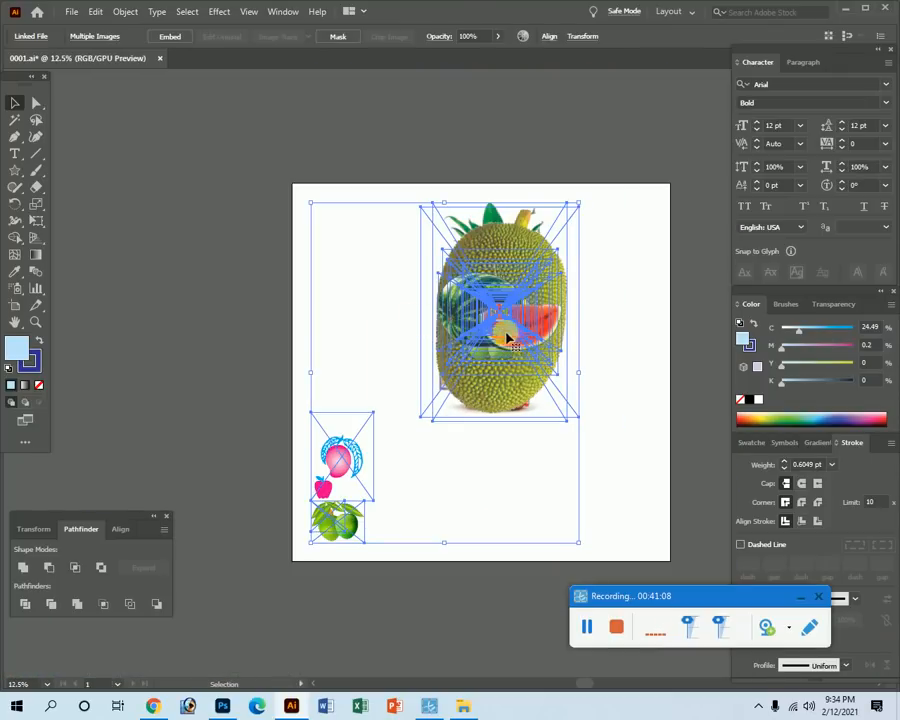
# Move the jackfruit group to the artboard's left edge and the small watermelon to the upper right.
pyautogui.moveTo(502, 313); pyautogui.dragTo(331, 290)
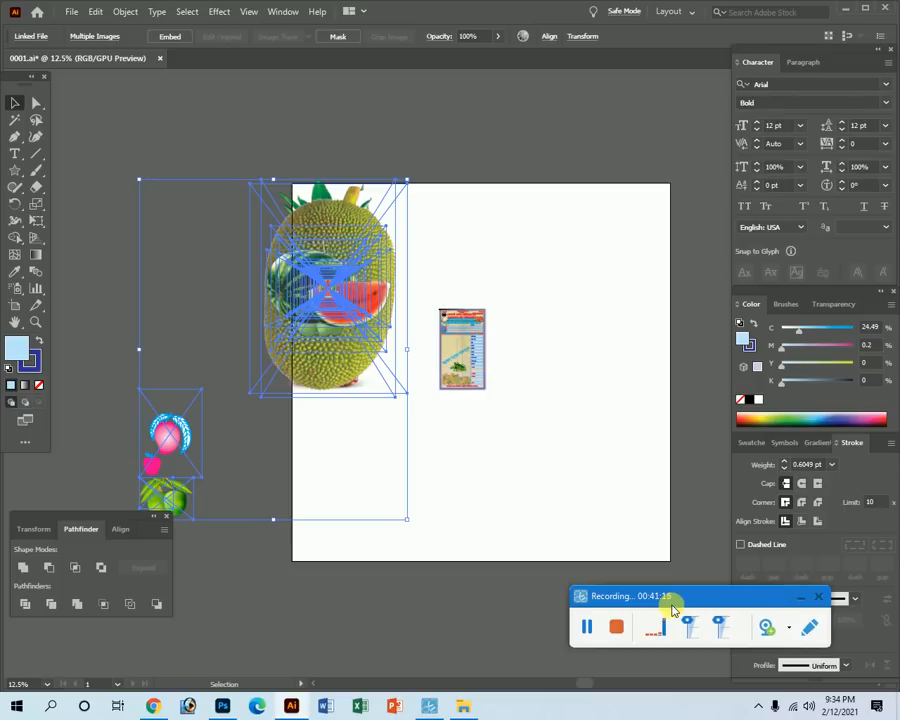
pyautogui.click(801, 601)
pyautogui.keyDown('ctrl'); pyautogui.click(196, 165); pyautogui.keyUp('ctrl')
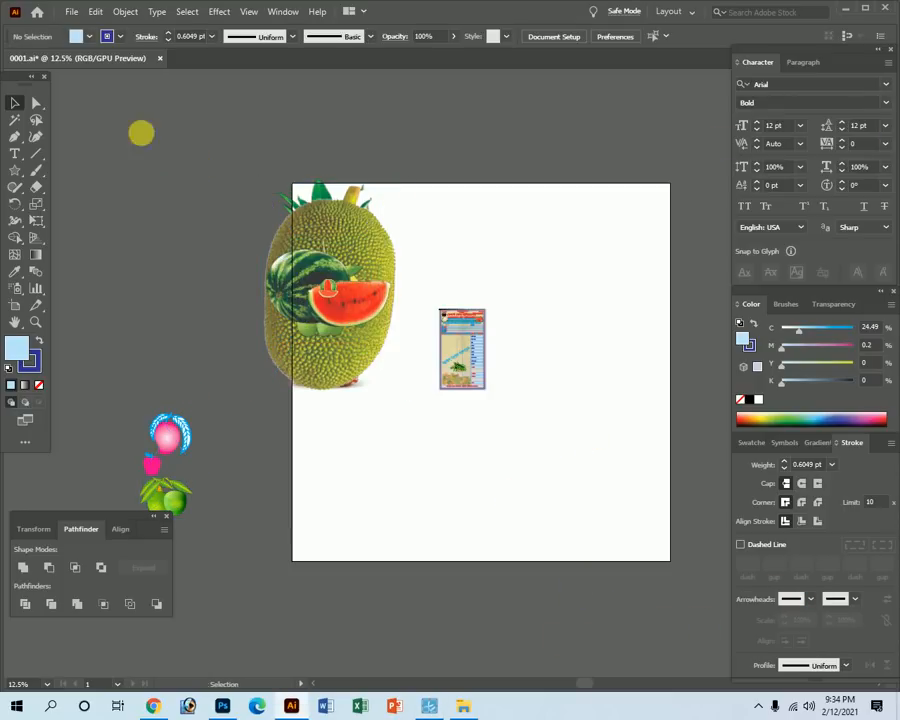
pyautogui.press('Tab')
pyautogui.moveTo(316, 258); pyautogui.dragTo(309, 455)
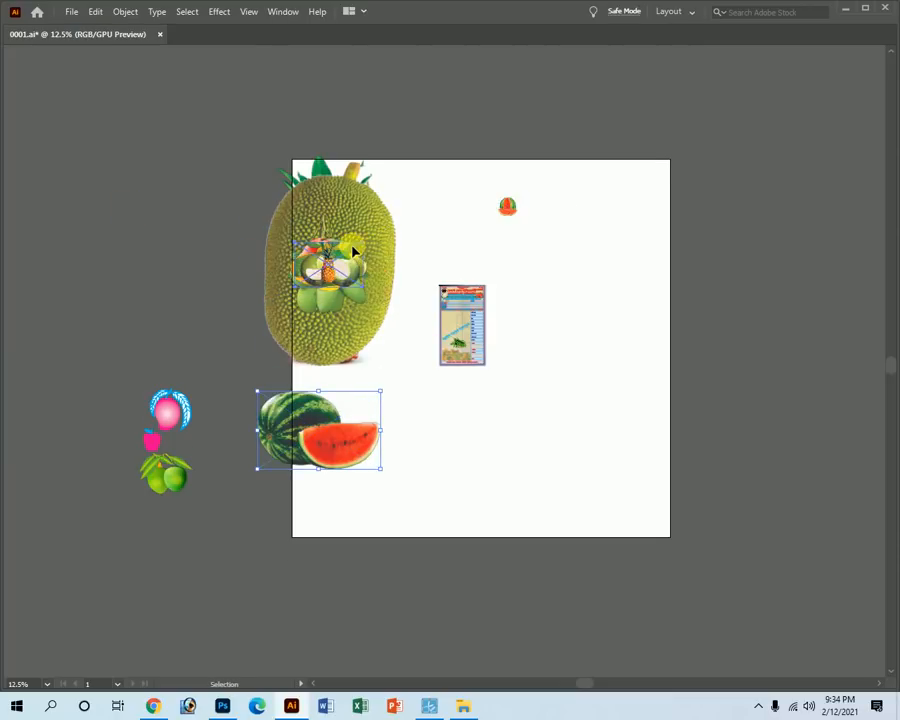
# Spread the pineapple and guava images apart on the pasteboard.
pyautogui.scroll(4, 514, 311)
pyautogui.moveTo(489, 301); pyautogui.dragTo(638, 389)
pyautogui.moveTo(287, 320); pyautogui.dragTo(114, 300)
pyautogui.moveTo(288, 320); pyautogui.dragTo(464, 228)
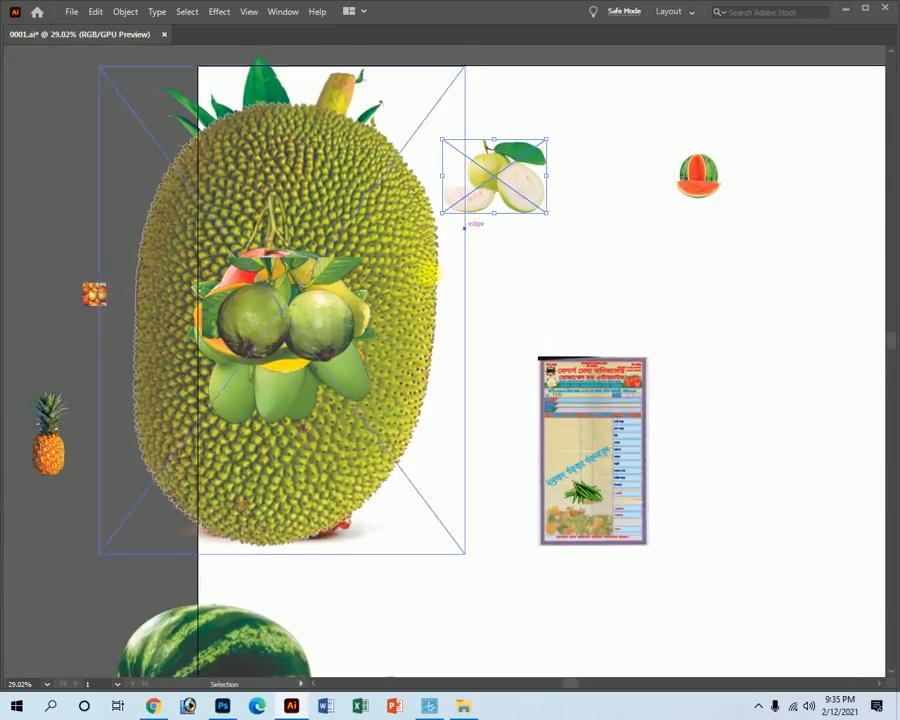
pyautogui.moveTo(277, 331); pyautogui.dragTo(402, 598)
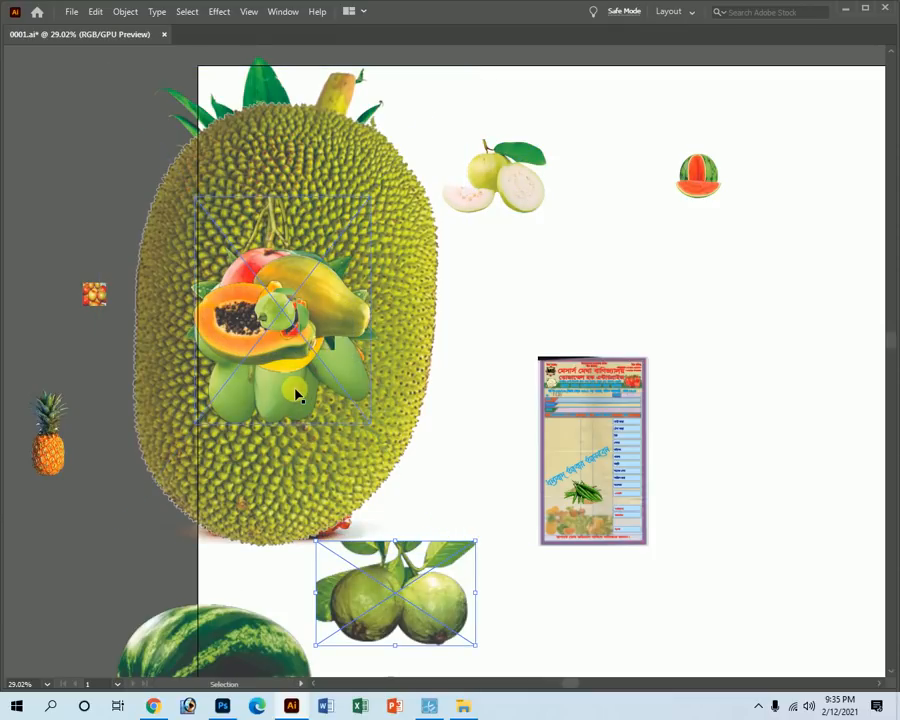
pyautogui.moveTo(278, 310); pyautogui.dragTo(714, 303)
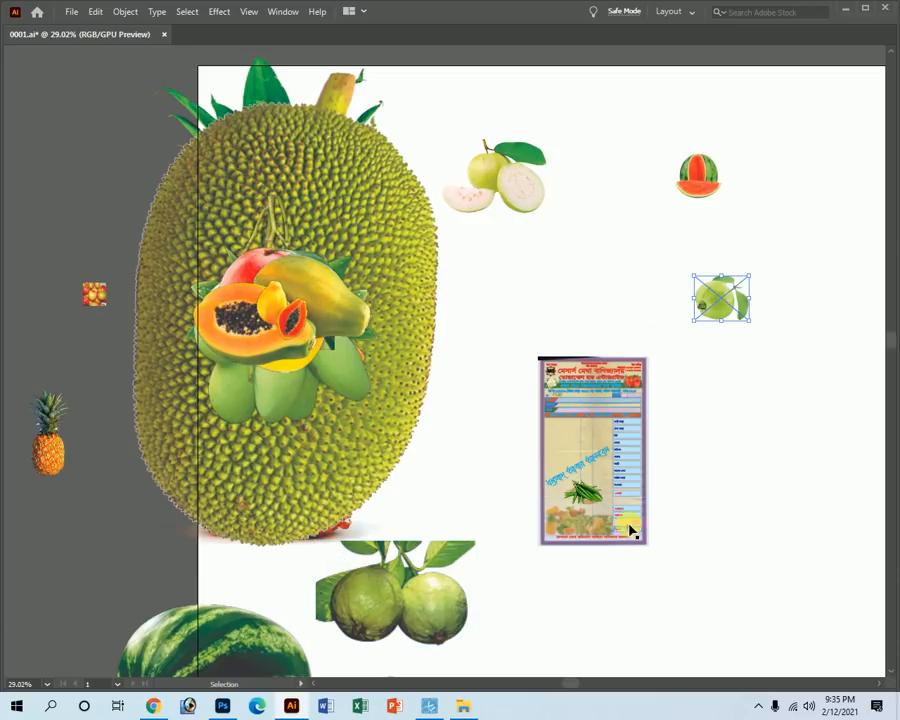
# Move the pineapple onto the receipt flyer and shrink it to fit.
pyautogui.click(345, 225)
pyautogui.press('a')
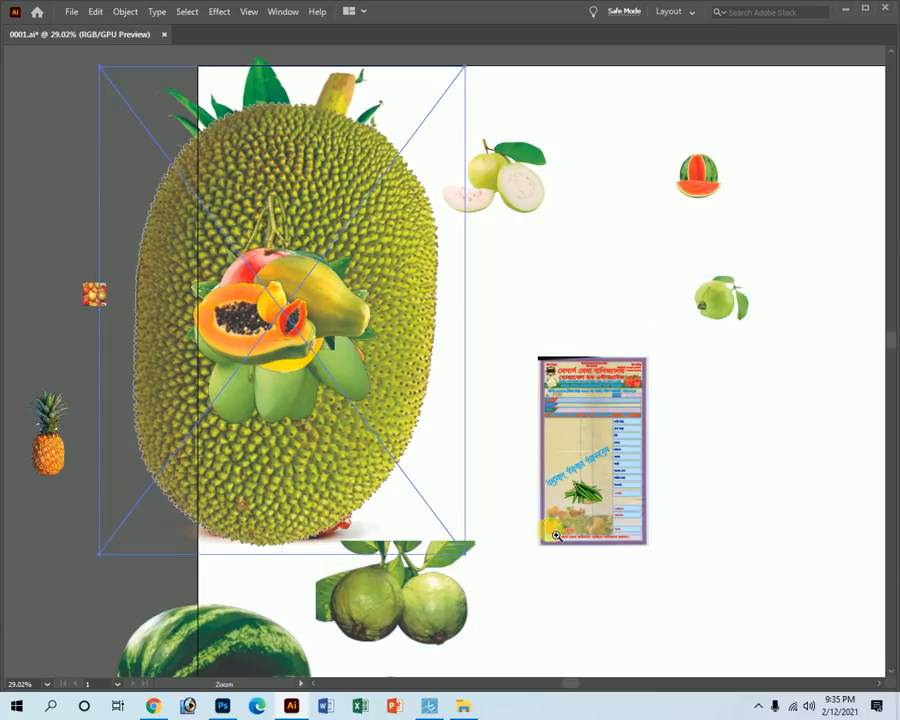
pyautogui.moveTo(647, 544); pyautogui.dragTo(430, 346)
pyautogui.keyDown('ctrl'); pyautogui.keyDown('alt'); pyautogui.click(427, 342); pyautogui.keyUp('alt'); pyautogui.keyUp('ctrl')
pyautogui.moveTo(208, 383); pyautogui.dragTo(623, 524)
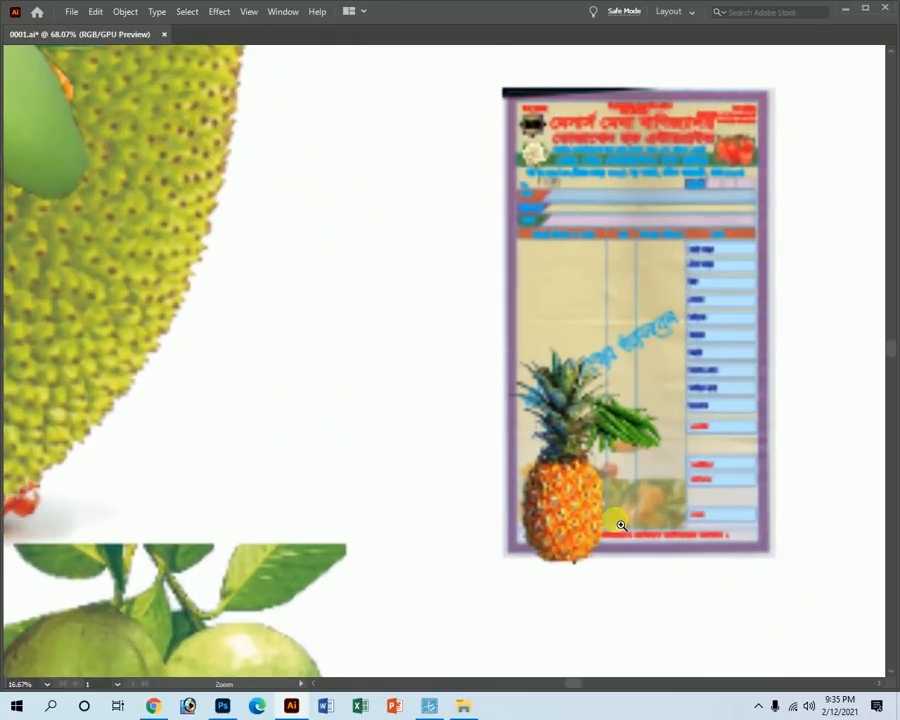
pyautogui.moveTo(619, 457); pyautogui.dragTo(541, 468)
pyautogui.moveTo(638, 539); pyautogui.dragTo(731, 597)
pyautogui.moveTo(633, 563); pyautogui.dragTo(509, 371)
# Fine-tune the pineapple's size into the fruit picture's bottom-left corner above the complaint line.
pyautogui.moveTo(504, 444); pyautogui.dragTo(493, 467)
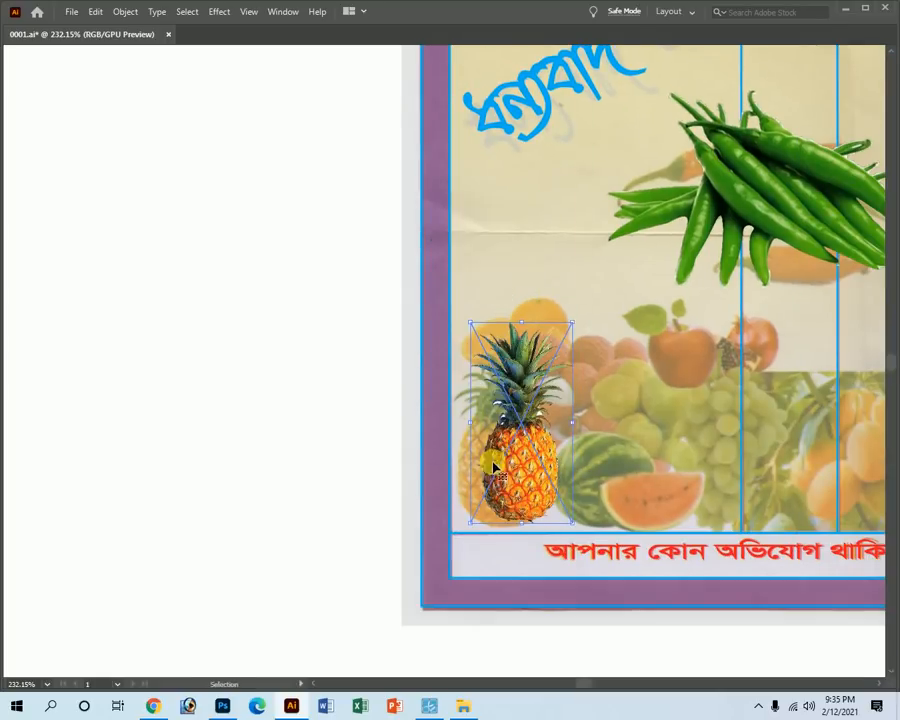
pyautogui.moveTo(527, 326); pyautogui.dragTo(525, 304)
pyautogui.moveTo(523, 398); pyautogui.dragTo(508, 409)
pyautogui.moveTo(509, 317); pyautogui.dragTo(506, 370)
pyautogui.moveTo(507, 478); pyautogui.dragTo(502, 478)
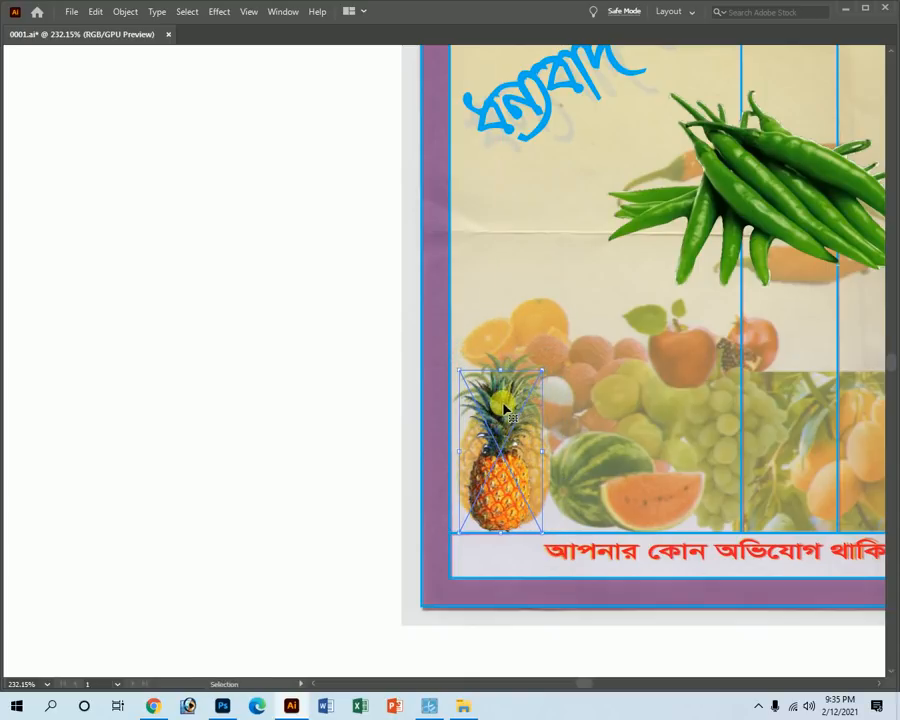
pyautogui.moveTo(507, 376); pyautogui.dragTo(505, 299)
pyautogui.moveTo(493, 493); pyautogui.dragTo(501, 489)
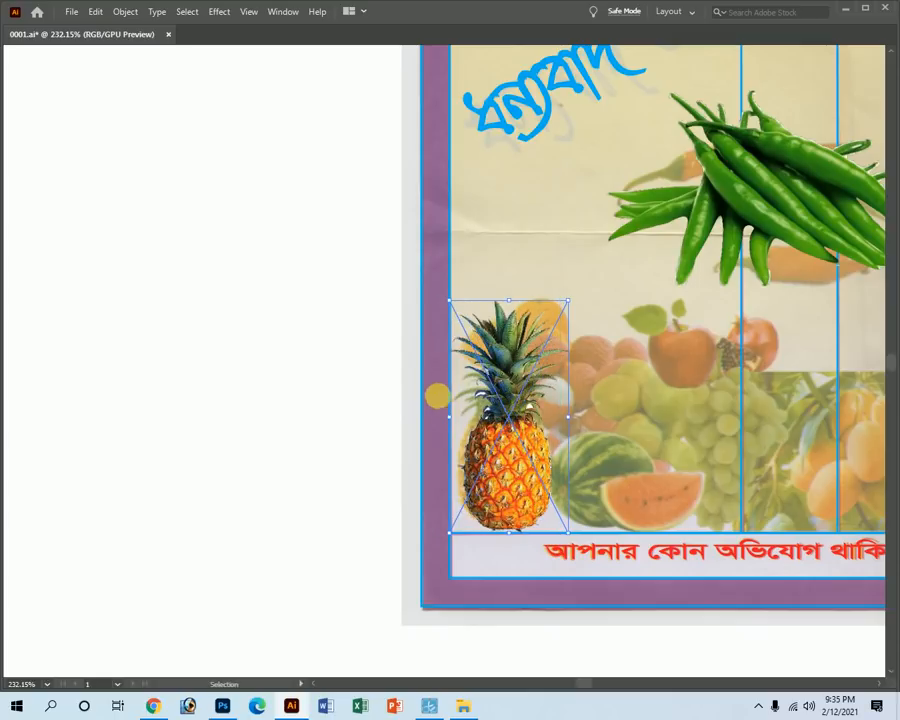
pyautogui.moveTo(455, 422); pyautogui.dragTo(454, 418)
pyautogui.keyDown('ctrl'); pyautogui.keyDown('alt'); pyautogui.click(580, 438); pyautogui.keyUp('alt'); pyautogui.keyUp('ctrl')
pyautogui.keyDown('ctrl'); pyautogui.keyDown('alt'); pyautogui.click(563, 376); pyautogui.keyUp('alt'); pyautogui.keyUp('ctrl')
pyautogui.keyDown('ctrl'); pyautogui.keyDown('alt'); pyautogui.click(558, 373); pyautogui.keyUp('alt'); pyautogui.keyUp('ctrl')
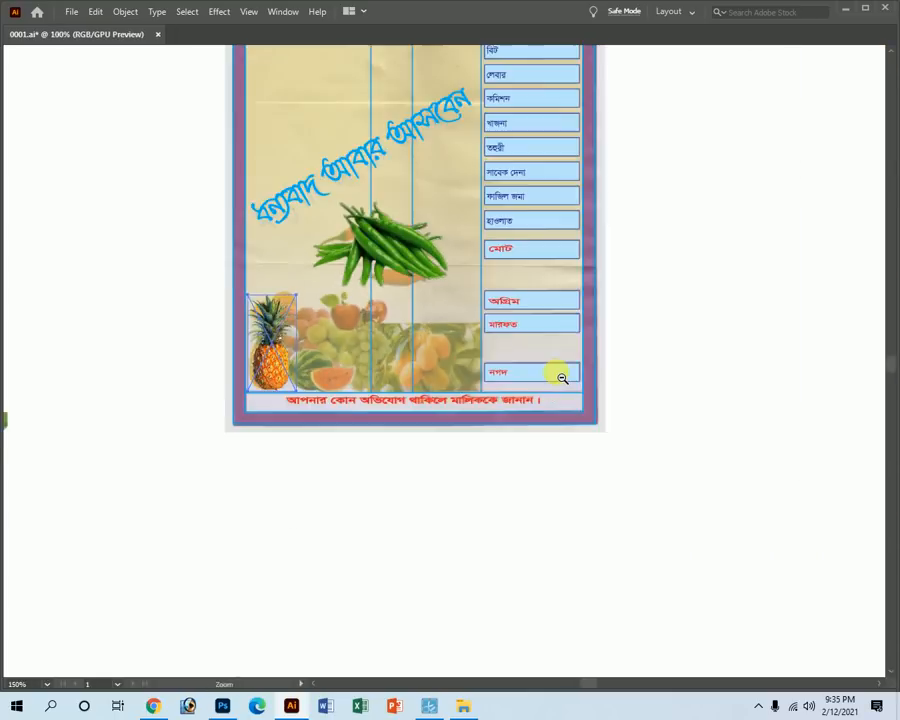
# Bring the watermelon photo onto the receipt next to the pineapple.
pyautogui.keyDown('ctrl'); pyautogui.keyDown('alt'); pyautogui.click(557, 372); pyautogui.keyUp('alt'); pyautogui.keyUp('ctrl')
pyautogui.keyDown('ctrl'); pyautogui.keyDown('alt'); pyautogui.click(557, 372); pyautogui.keyUp('alt'); pyautogui.keyUp('ctrl')
pyautogui.keyDown('ctrl'); pyautogui.keyDown('alt'); pyautogui.click(557, 372); pyautogui.keyUp('alt'); pyautogui.keyUp('ctrl')
pyautogui.keyDown('ctrl'); pyautogui.keyDown('alt'); pyautogui.click(557, 372); pyautogui.keyUp('alt'); pyautogui.keyUp('ctrl')
pyautogui.keyDown('ctrl'); pyautogui.keyDown('alt'); pyautogui.click(557, 372); pyautogui.keyUp('alt'); pyautogui.keyUp('ctrl')
pyautogui.moveTo(100, 470); pyautogui.dragTo(705, 580)
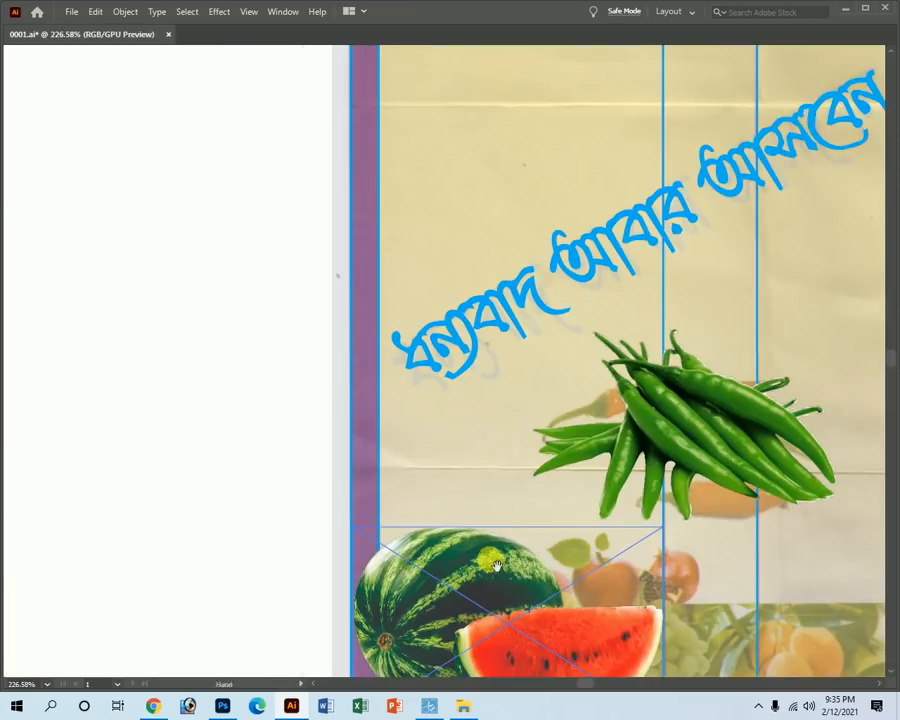
pyautogui.moveTo(540, 590); pyautogui.dragTo(395, 365)
pyautogui.moveTo(446, 443); pyautogui.dragTo(615, 456)
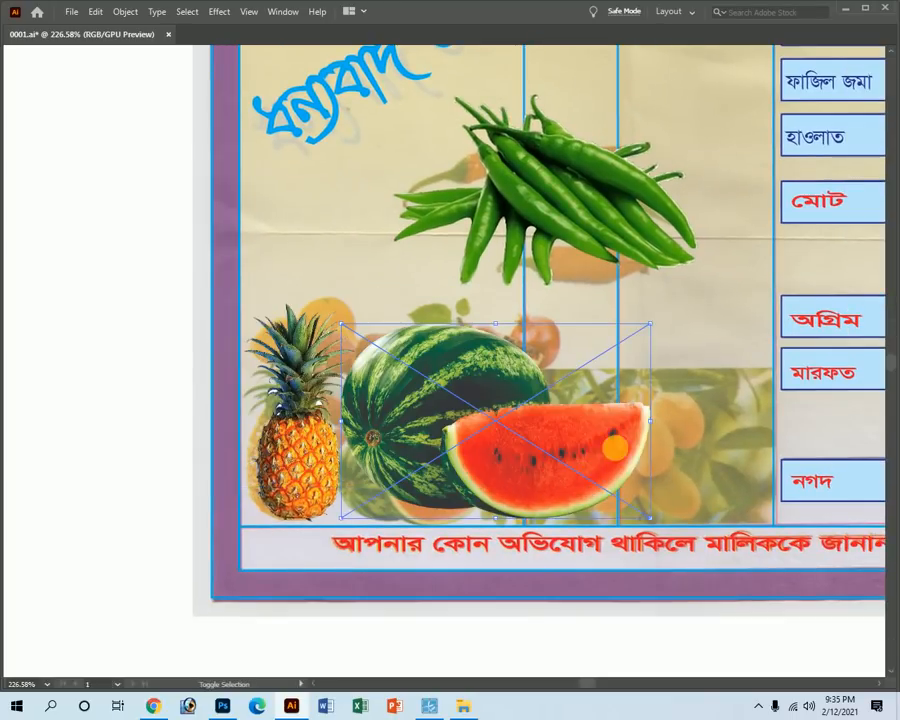
# Scale the watermelon down and settle it beside the pineapple.
pyautogui.moveTo(650, 421); pyautogui.dragTo(464, 421)
pyautogui.moveTo(394, 428); pyautogui.dragTo(456, 475)
pyautogui.moveTo(452, 473); pyautogui.dragTo(389, 477)
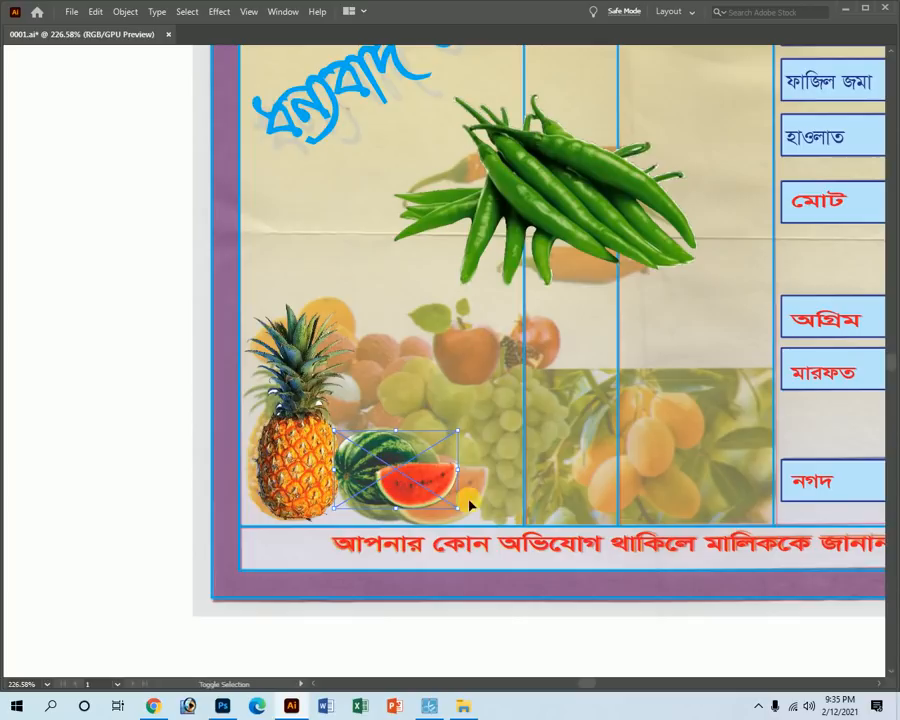
pyautogui.moveTo(465, 480); pyautogui.dragTo(505, 470)
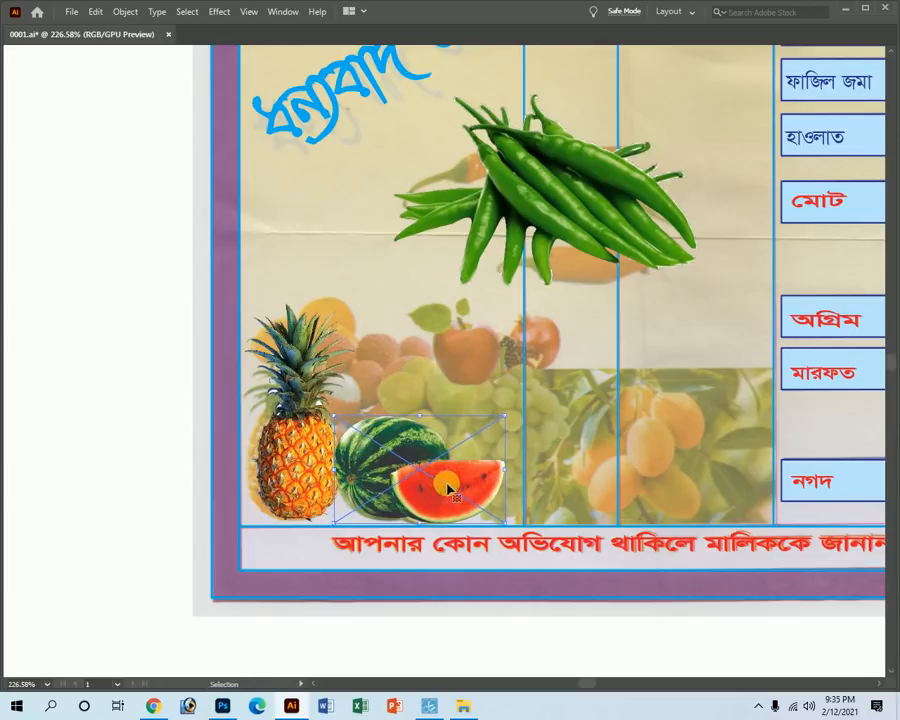
# Zoom out and move the jackfruit left and the small papaya below the basket.
pyautogui.keyDown('alt'); pyautogui.click(464, 360); pyautogui.keyUp('alt')
pyautogui.keyDown('alt'); pyautogui.click(464, 360); pyautogui.keyUp('alt')
pyautogui.keyDown('alt'); pyautogui.click(464, 360); pyautogui.keyUp('alt')
pyautogui.keyDown('alt'); pyautogui.click(464, 375); pyautogui.keyUp('alt')
pyautogui.keyDown('alt'); pyautogui.click(191, 382); pyautogui.keyUp('alt')
pyautogui.click(258, 362)
pyautogui.keyDown('alt'); pyautogui.click(367, 347); pyautogui.keyUp('alt')
pyautogui.keyDown('alt'); pyautogui.click(372, 345); pyautogui.keyUp('alt')
pyautogui.keyDown('alt'); pyautogui.click(420, 325); pyautogui.keyUp('alt')
pyautogui.keyDown('alt'); pyautogui.click(518, 305); pyautogui.keyUp('alt')
pyautogui.press('v')
pyautogui.moveTo(440, 265); pyautogui.dragTo(234, 293)
pyautogui.moveTo(413, 341); pyautogui.dragTo(236, 258)
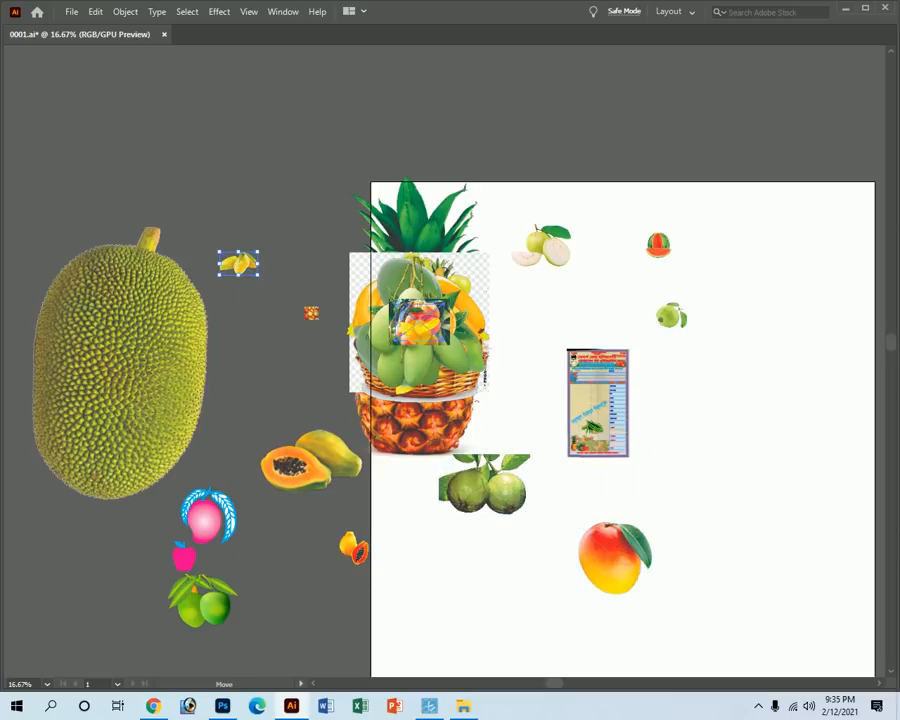
# Move the mango photo onto the receipt, undoing an accidental over-shrink.
pyautogui.moveTo(422, 318); pyautogui.dragTo(243, 465)
pyautogui.moveTo(430, 325); pyautogui.dragTo(619, 451)
pyautogui.press('z')
pyautogui.moveTo(580, 419); pyautogui.dragTo(796, 583)
pyautogui.press('v')
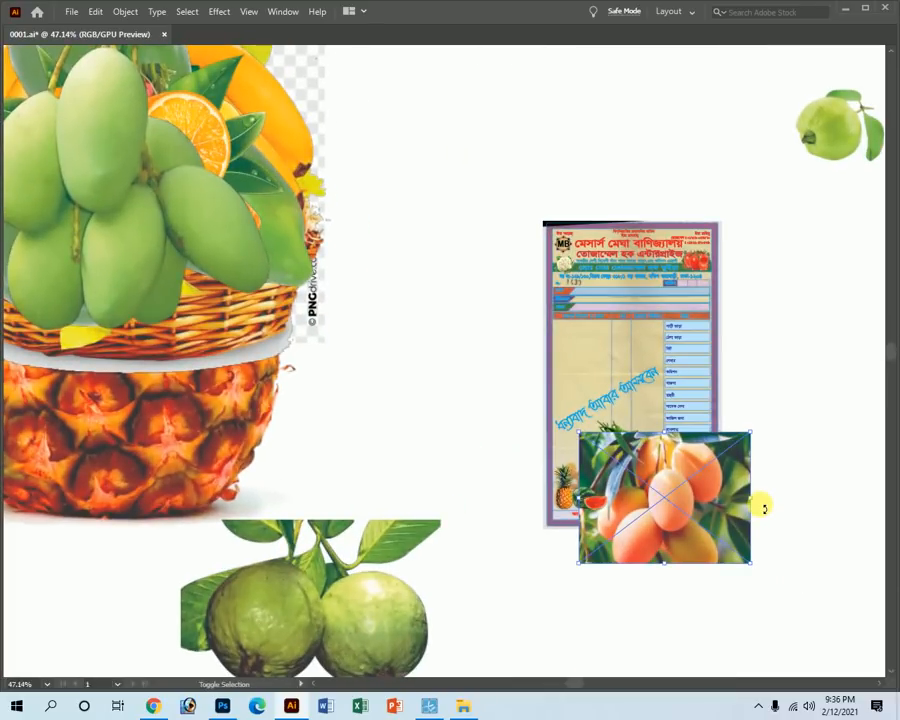
pyautogui.moveTo(756, 500); pyautogui.dragTo(824, 633)
pyautogui.hotkey('ctrl', 'space')
pyautogui.hotkey('ctrl', 'z')
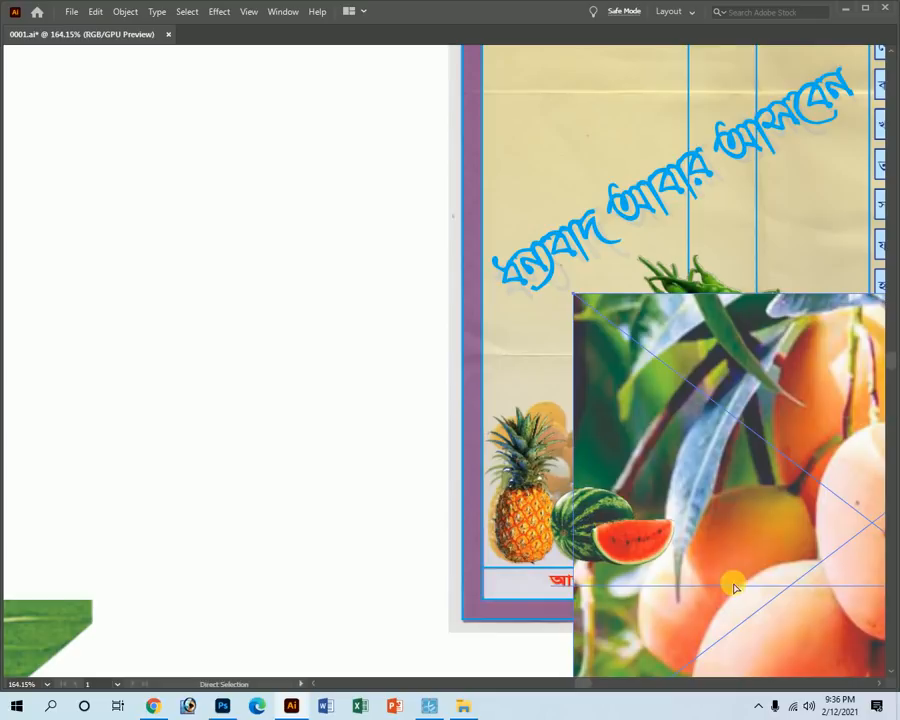
pyautogui.hotkey('ctrl', '1')
# Scale the mango photo down and fit it into the fruit strip beside the right label column.
pyautogui.moveTo(584, 277); pyautogui.dragTo(312, 288)
pyautogui.moveTo(397, 304); pyautogui.dragTo(492, 428)
pyautogui.moveTo(293, 335); pyautogui.dragTo(456, 304)
pyautogui.moveTo(440, 350); pyautogui.dragTo(522, 361)
pyautogui.moveTo(320, 450); pyautogui.dragTo(302, 444)
pyautogui.moveTo(341, 346); pyautogui.dragTo(287, 346)
pyautogui.keyDown('ctrl'); pyautogui.keyDown('alt'); pyautogui.click(246, 331); pyautogui.keyUp('alt'); pyautogui.keyUp('ctrl')
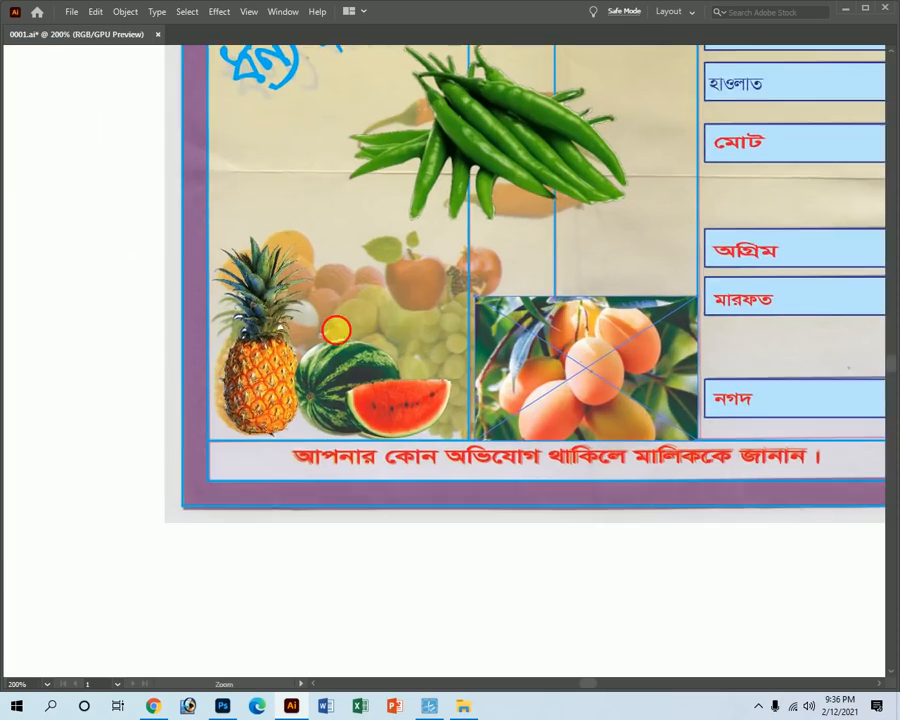
pyautogui.keyDown('ctrl'); pyautogui.keyDown('alt'); pyautogui.click(343, 338); pyautogui.keyUp('alt'); pyautogui.keyUp('ctrl')
pyautogui.keyDown('ctrl'); pyautogui.keyDown('alt'); pyautogui.click(368, 364); pyautogui.keyUp('alt'); pyautogui.keyUp('ctrl')
pyautogui.keyDown('ctrl'); pyautogui.keyDown('alt'); pyautogui.click(382, 385); pyautogui.keyUp('alt'); pyautogui.keyUp('ctrl')
pyautogui.keyDown('ctrl'); pyautogui.keyDown('alt'); pyautogui.click(385, 388); pyautogui.keyUp('alt'); pyautogui.keyUp('ctrl')
pyautogui.keyDown('ctrl'); pyautogui.keyDown('alt'); pyautogui.click(386, 389); pyautogui.keyUp('alt'); pyautogui.keyUp('ctrl')
pyautogui.keyDown('ctrl'); pyautogui.keyDown('alt'); pyautogui.click(388, 390); pyautogui.keyUp('alt'); pyautogui.keyUp('ctrl')
pyautogui.keyDown('ctrl'); pyautogui.keyDown('alt'); pyautogui.click(388, 388); pyautogui.keyUp('alt'); pyautogui.keyUp('ctrl')
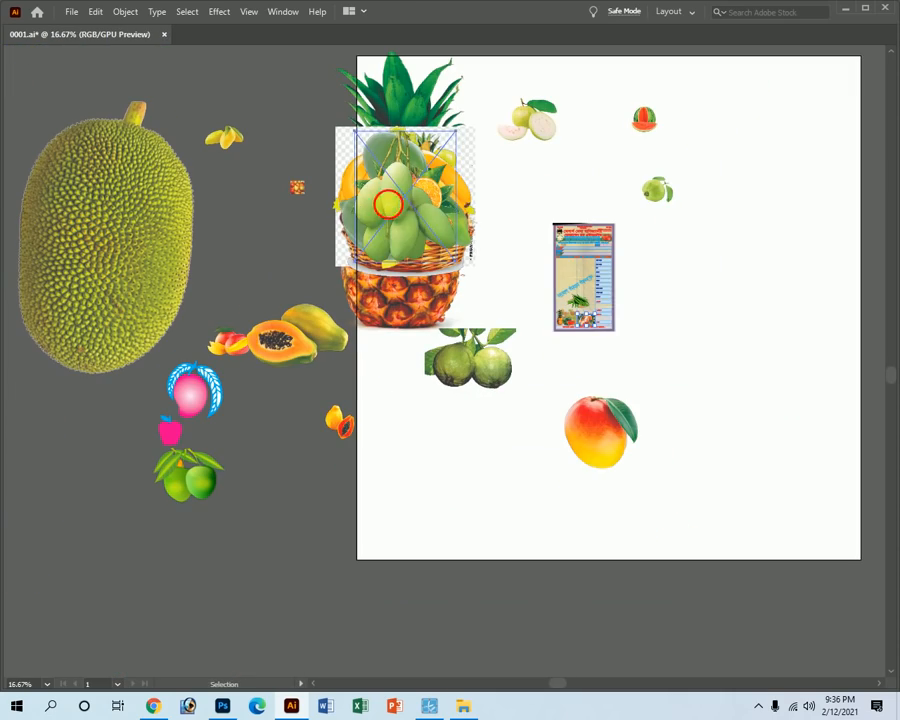
# Pull the mango bunch, orange slices, grapes, papaya and banana out of the basket pile.
pyautogui.moveTo(390, 210); pyautogui.dragTo(320, 485)
pyautogui.moveTo(410, 214); pyautogui.dragTo(494, 477)
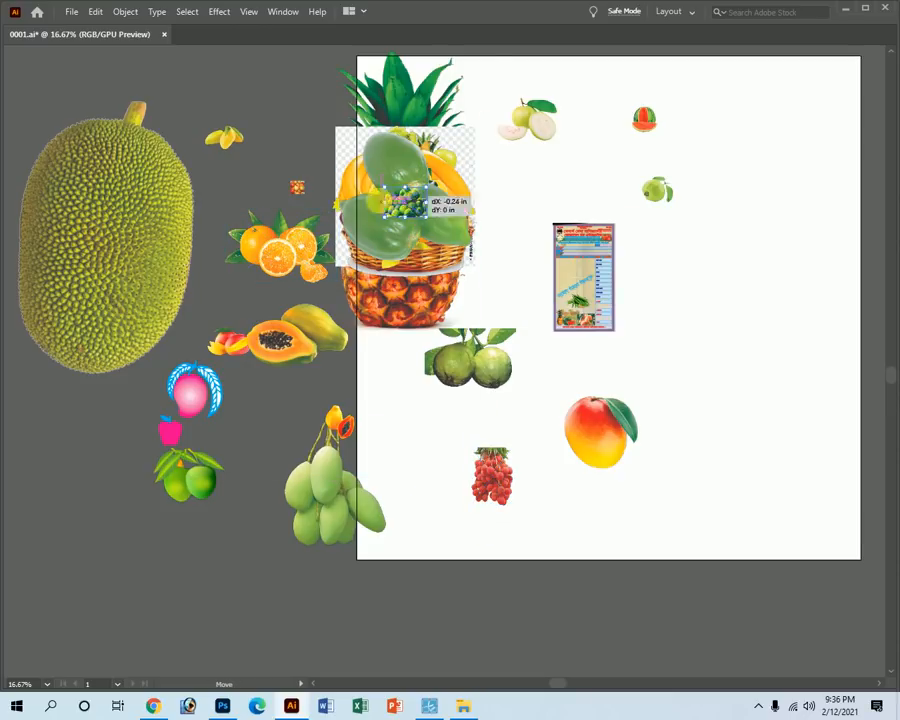
pyautogui.moveTo(405, 205); pyautogui.dragTo(228, 202)
pyautogui.moveTo(366, 186); pyautogui.dragTo(168, 426)
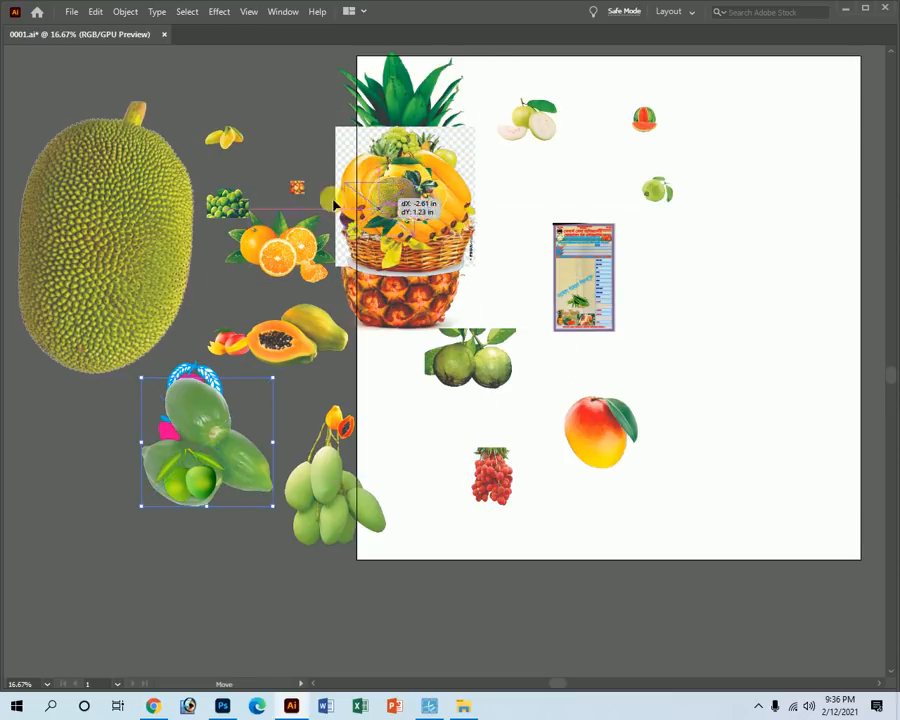
pyautogui.moveTo(401, 190); pyautogui.dragTo(224, 193)
pyautogui.moveTo(413, 210); pyautogui.dragTo(571, 523)
pyautogui.moveTo(401, 190); pyautogui.dragTo(187, 250)
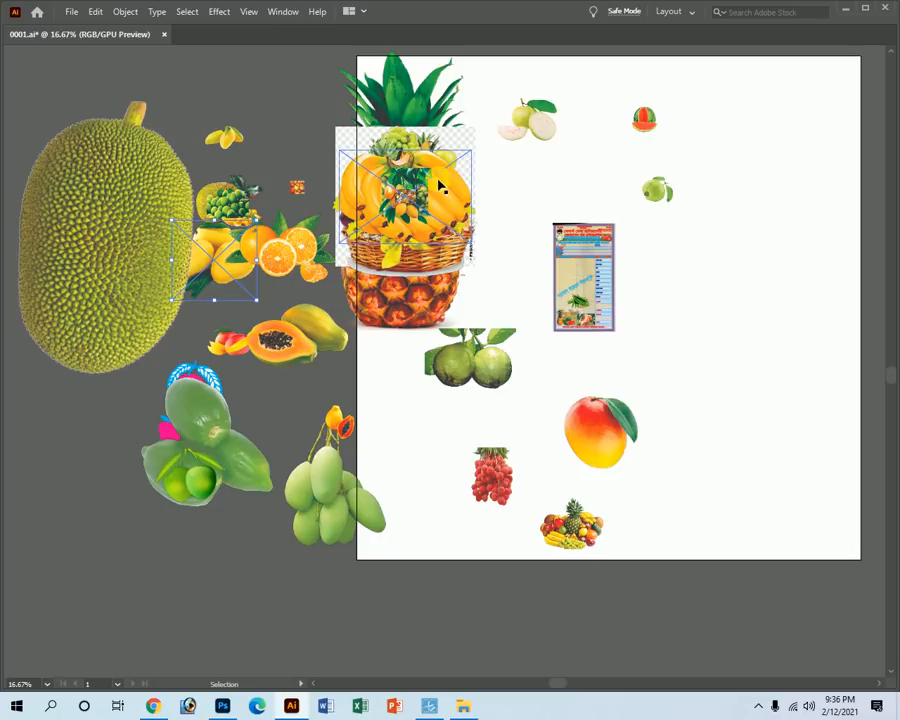
pyautogui.moveTo(440, 186); pyautogui.dragTo(90, 340)
pyautogui.moveTo(427, 198); pyautogui.dragTo(562, 128)
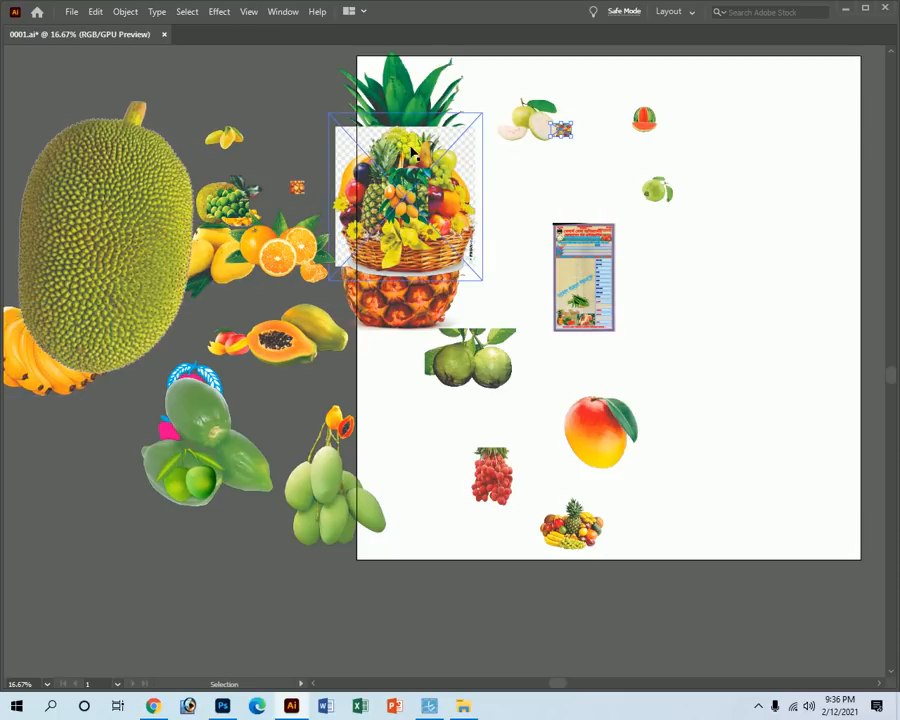
pyautogui.moveTo(402, 134); pyautogui.dragTo(400, 399)
# Clear fruit pieces off the red apple and move the apple and pineapple aside.
pyautogui.moveTo(126, 167); pyautogui.dragTo(117, 167)
pyautogui.moveTo(393, 216); pyautogui.dragTo(463, 122)
pyautogui.moveTo(407, 187); pyautogui.dragTo(151, 225)
pyautogui.moveTo(395, 206); pyautogui.dragTo(183, 174)
pyautogui.click(390, 190)
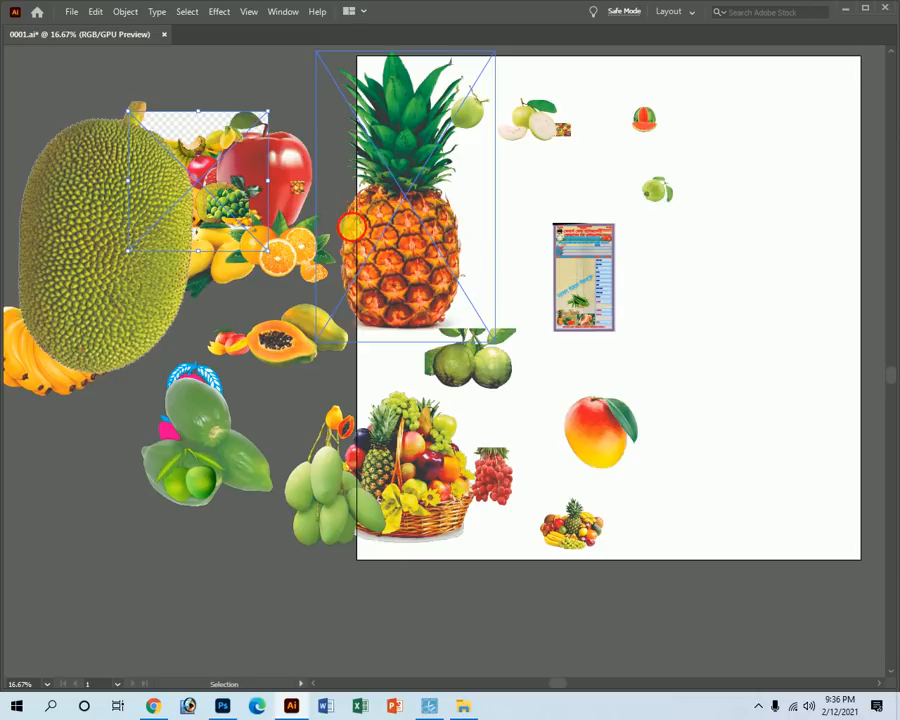
pyautogui.moveTo(410, 236); pyautogui.dragTo(144, 196)
# Bring the lychee image onto the receipt's fruit picture and shrink it.
pyautogui.moveTo(425, 298); pyautogui.dragTo(642, 349)
pyautogui.press('z')
pyautogui.press('v')
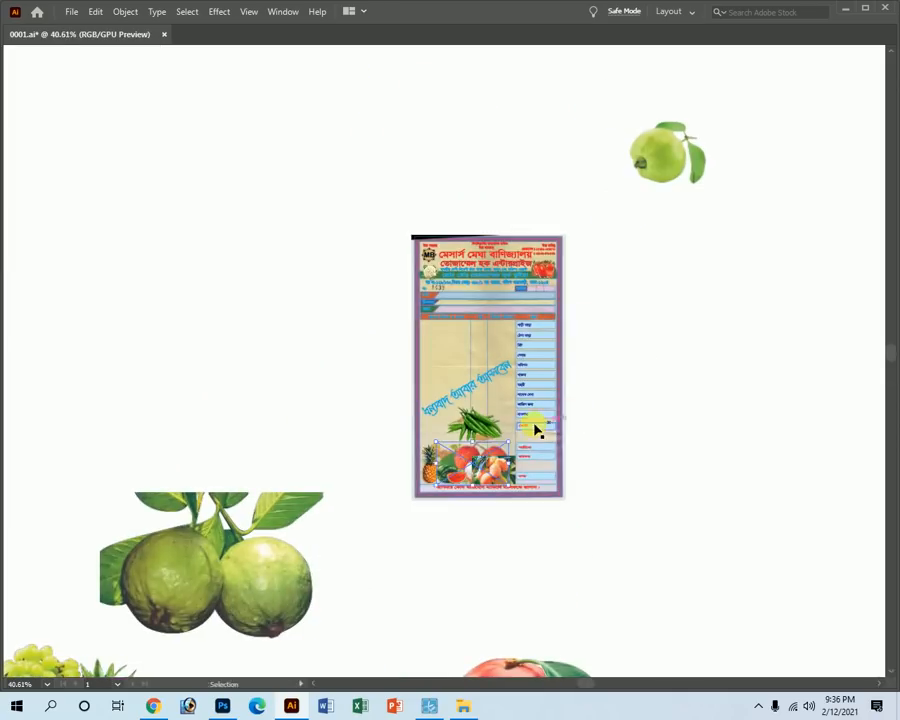
pyautogui.click(420, 711)
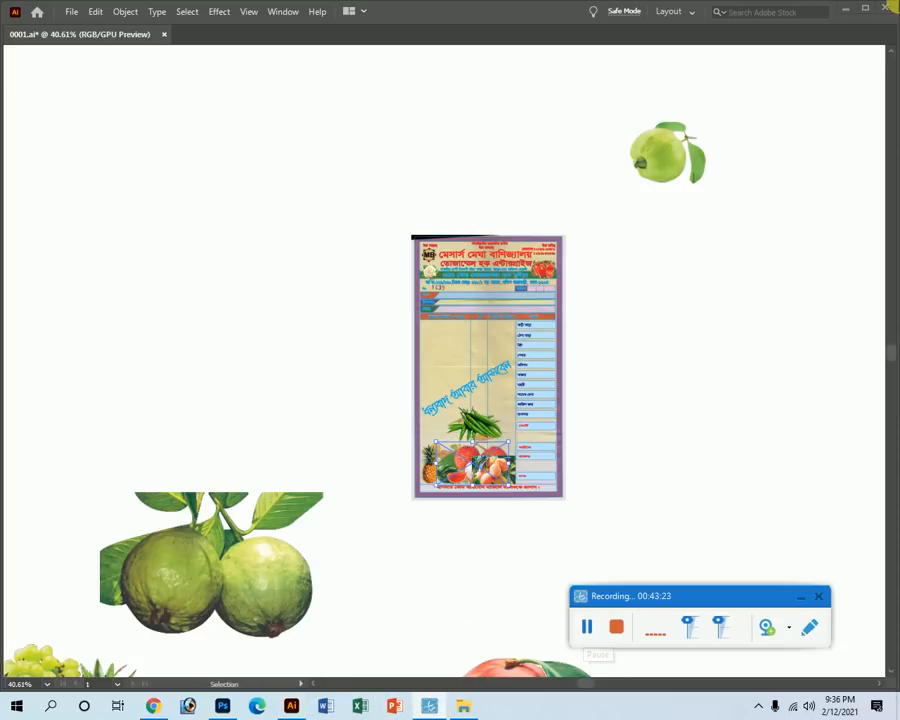
pyautogui.click(789, 595)
pyautogui.moveTo(480, 481); pyautogui.dragTo(838, 599)
pyautogui.scroll(-3, 390, 410)
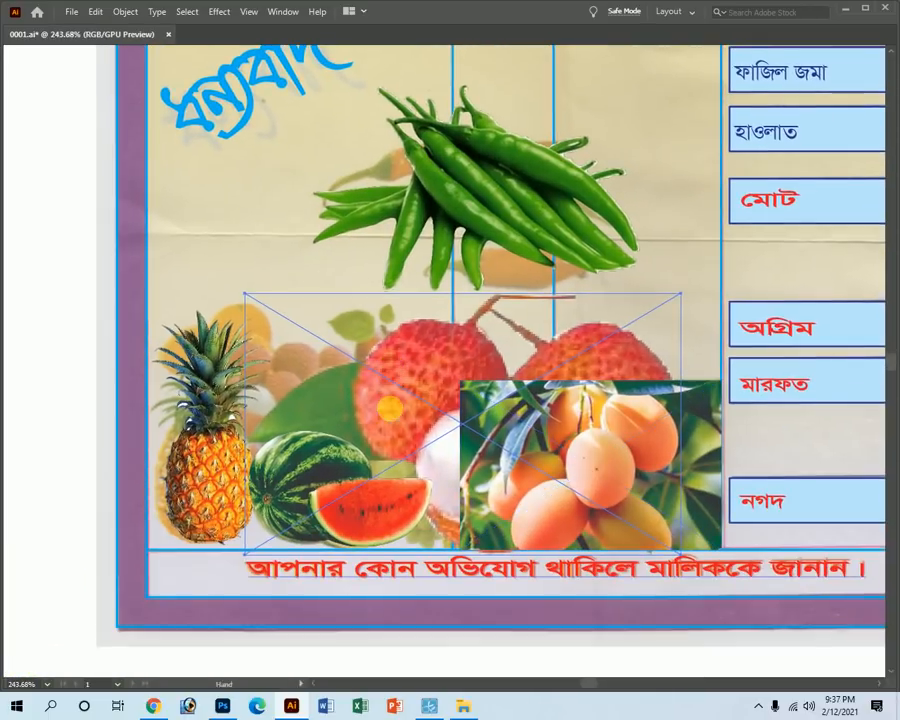
pyautogui.moveTo(686, 430); pyautogui.dragTo(376, 359)
pyautogui.hotkey('ctrl', 'z')
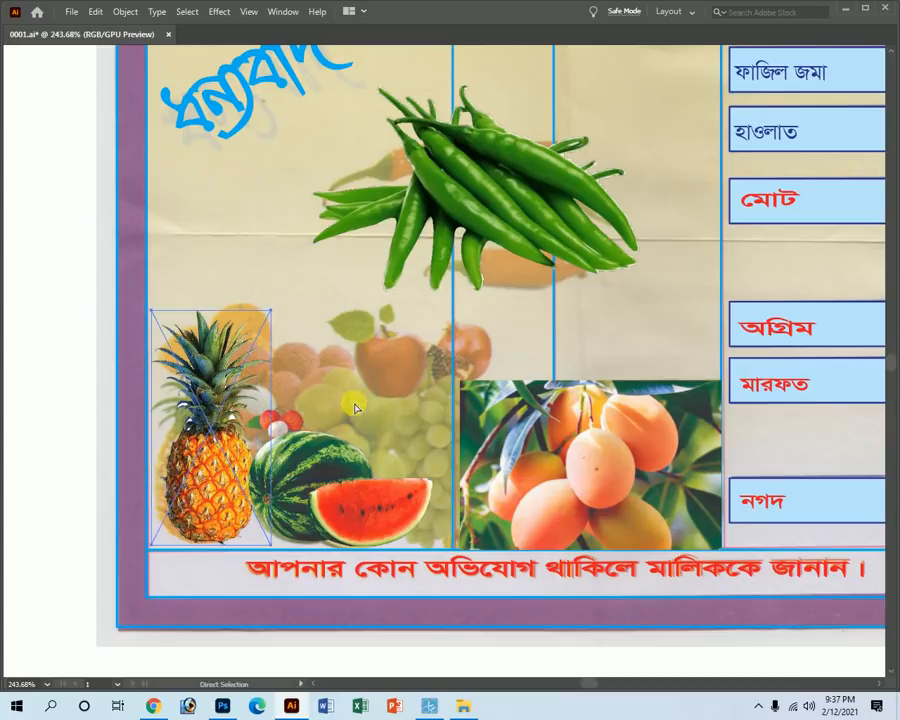
# Place the lychees above the watermelon beside the pineapple, enlarging them slightly.
pyautogui.keyDown('ctrl'); pyautogui.click(292, 417); pyautogui.keyUp('ctrl')
pyautogui.moveTo(292, 417); pyautogui.dragTo(420, 428)
pyautogui.moveTo(361, 385); pyautogui.dragTo(298, 365)
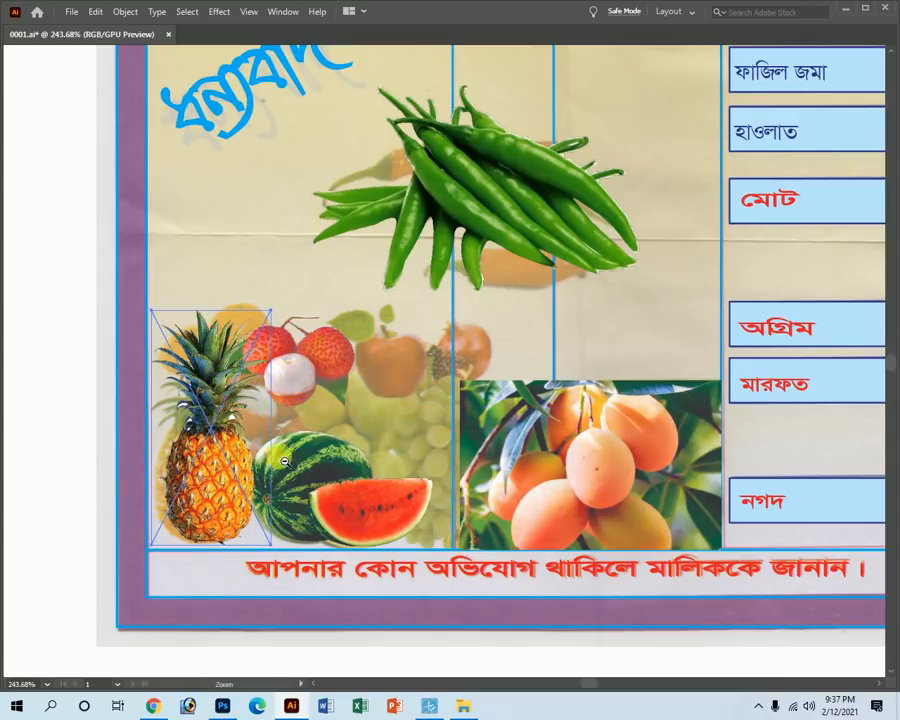
pyautogui.keyDown('alt'); pyautogui.click(285, 462); pyautogui.keyUp('alt')
pyautogui.keyDown('alt'); pyautogui.click(377, 367); pyautogui.keyUp('alt')
pyautogui.keyDown('alt'); pyautogui.click(380, 369); pyautogui.keyUp('alt')
pyautogui.keyDown('alt'); pyautogui.click(384, 369); pyautogui.keyUp('alt')
pyautogui.keyDown('alt'); pyautogui.click(402, 376); pyautogui.keyUp('alt')
pyautogui.keyDown('alt'); pyautogui.click(410, 383); pyautogui.keyUp('alt')
pyautogui.keyDown('alt'); pyautogui.click(380, 318); pyautogui.keyUp('alt')
pyautogui.keyDown('alt'); pyautogui.click(375, 322); pyautogui.keyUp('alt')
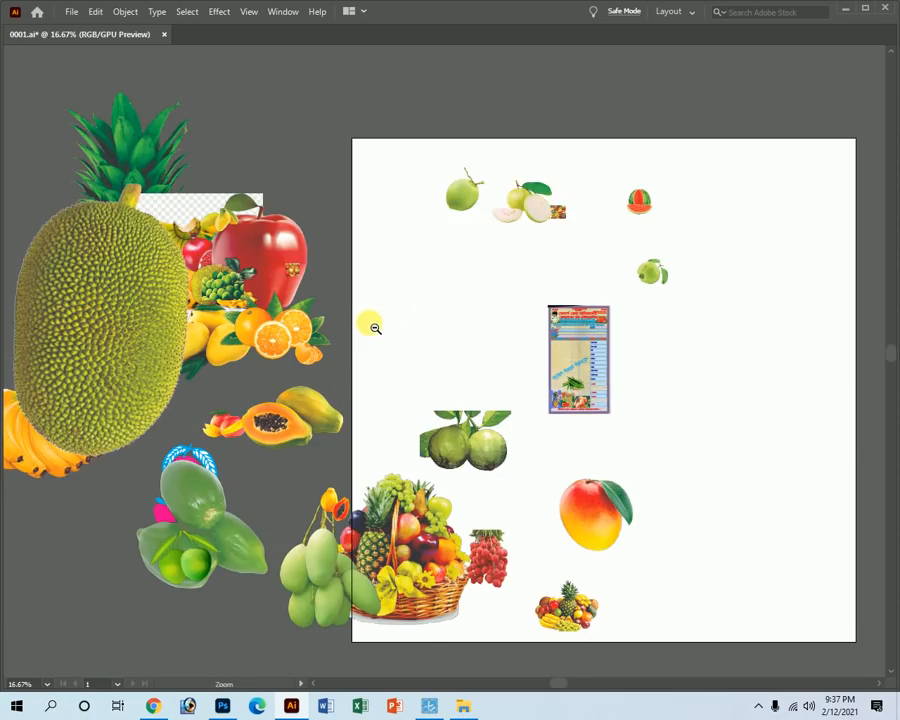
# Bring the oranges image from the pasteboard onto the receipt and scale it down.
pyautogui.keyDown('alt'); pyautogui.click(372, 327); pyautogui.keyUp('alt')
pyautogui.moveTo(376, 370); pyautogui.dragTo(598, 390)
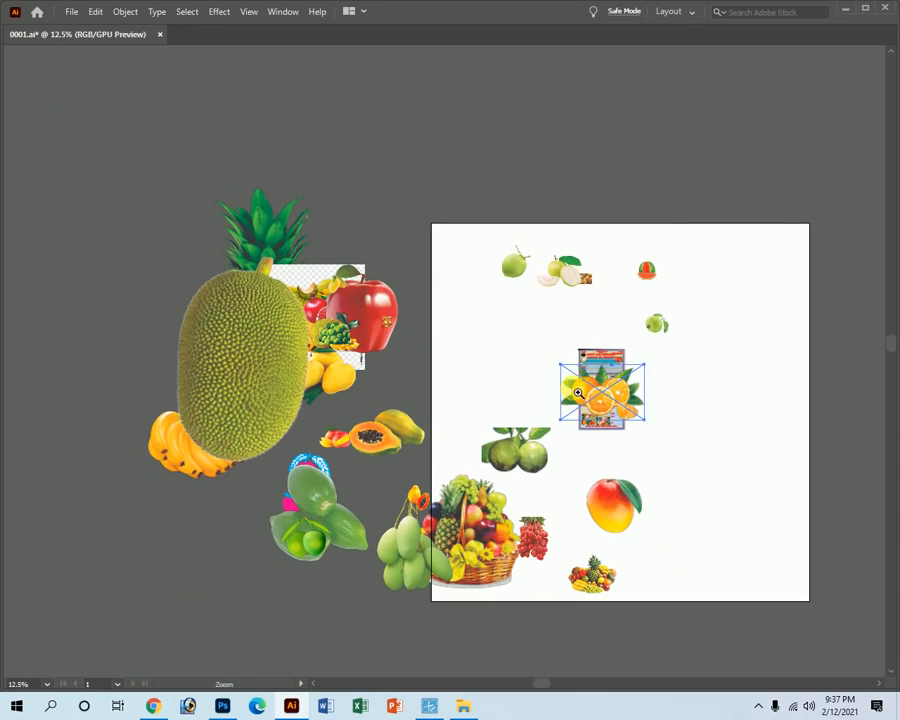
pyautogui.scroll(3, 571, 387)
pyautogui.moveTo(757, 400); pyautogui.dragTo(828, 591)
pyautogui.hotkey('ctrl', 'space')
pyautogui.click(642, 444)
pyautogui.moveTo(642, 444); pyautogui.dragTo(474, 348)
# Shrink the oranges further and place them above the pineapple in the fruit strip.
pyautogui.press('space')
pyautogui.hotkey('ctrl', 'space')
pyautogui.moveTo(414, 331); pyautogui.dragTo(535, 382)
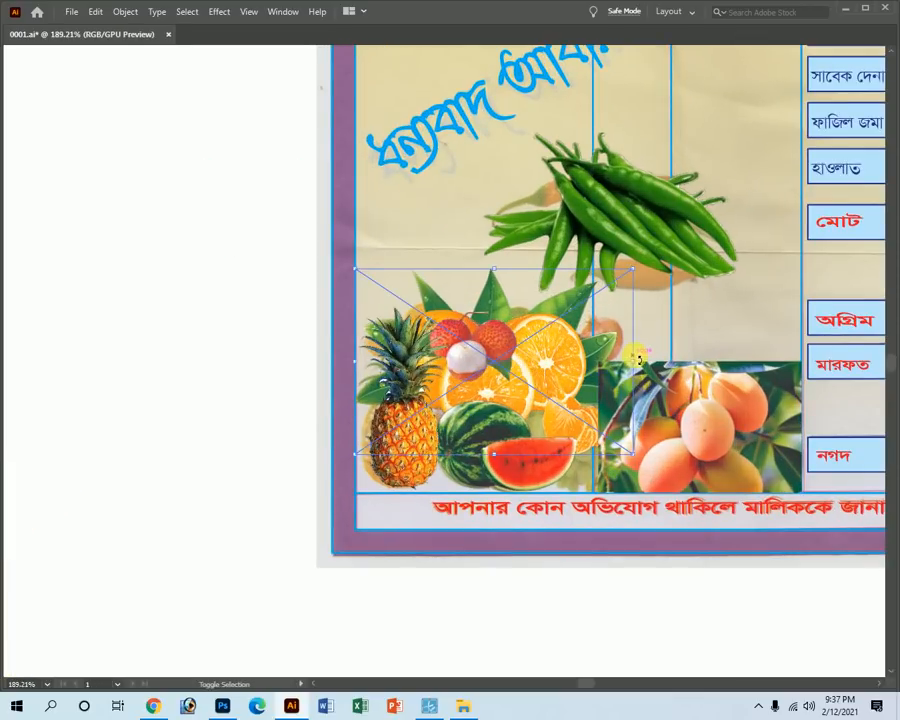
pyautogui.moveTo(637, 366); pyautogui.dragTo(121, 389)
pyautogui.hotkey('ctrl', 'z')
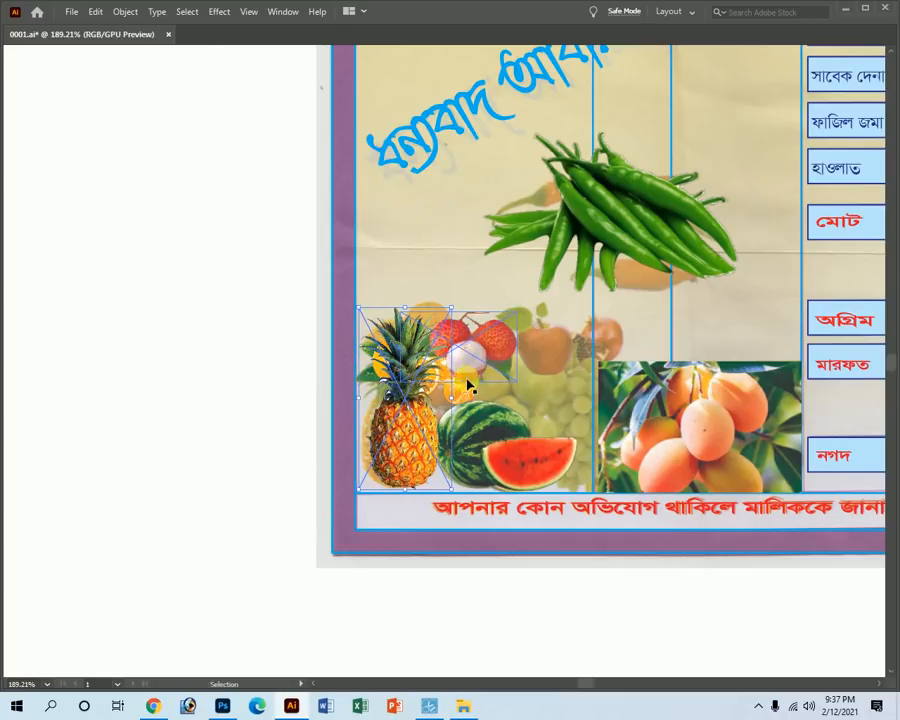
pyautogui.moveTo(466, 398); pyautogui.dragTo(266, 440)
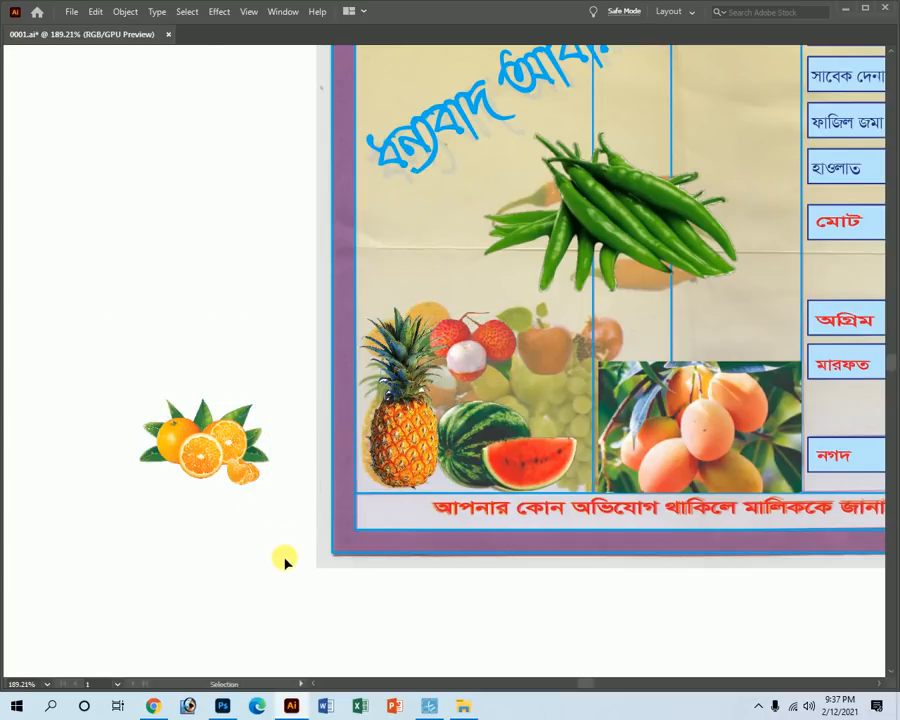
pyautogui.click(219, 458)
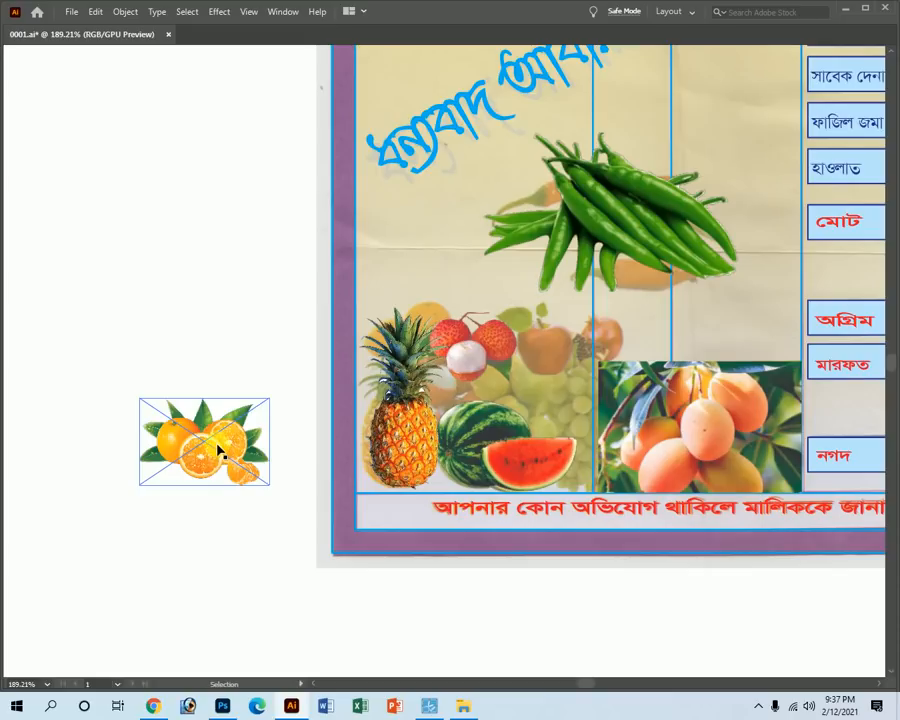
pyautogui.moveTo(216, 450); pyautogui.dragTo(457, 266)
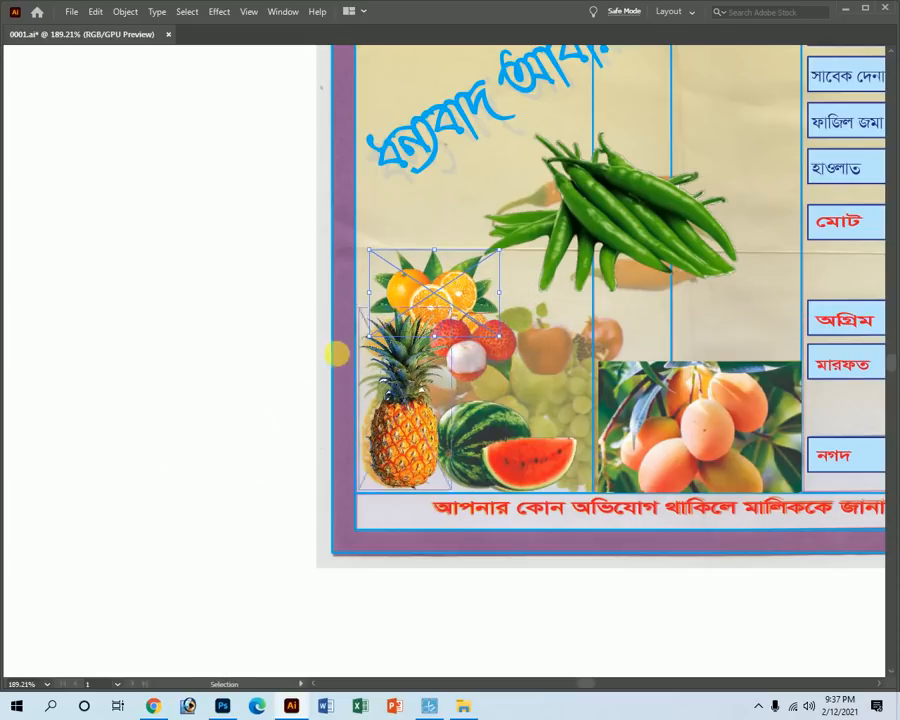
pyautogui.keyDown('alt'); pyautogui.click(500, 342); pyautogui.keyUp('alt')
pyautogui.keyDown('alt'); pyautogui.click(194, 356); pyautogui.keyUp('alt')
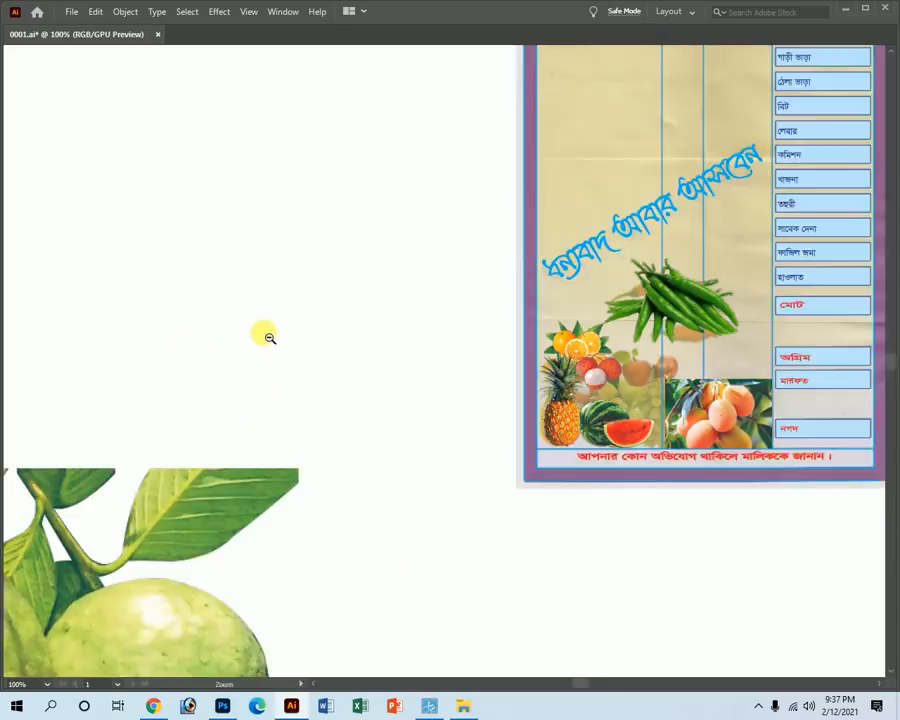
# Move the fruit basket aside and drag the red apple and pomegranate onto the artboard.
pyautogui.keyDown('alt'); pyautogui.click(265, 333); pyautogui.keyUp('alt')
pyautogui.keyDown('alt'); pyautogui.click(265, 333); pyautogui.keyUp('alt')
pyautogui.keyDown('alt'); pyautogui.click(400, 372); pyautogui.keyUp('alt')
pyautogui.keyDown('alt'); pyautogui.click(489, 374); pyautogui.keyUp('alt')
pyautogui.keyDown('alt'); pyautogui.click(540, 378); pyautogui.keyUp('alt')
pyautogui.moveTo(256, 471); pyautogui.dragTo(341, 493)
pyautogui.click(362, 296)
pyautogui.moveTo(204, 187); pyautogui.dragTo(347, 261)
pyautogui.moveTo(135, 203); pyautogui.dragTo(726, 544)
pyautogui.keyDown('shift'); pyautogui.click(320, 280); pyautogui.keyUp('shift')
# Scale the red apple down and place it in the fruit picture beside the lychees.
pyautogui.hotkey('ctrl', 'space')
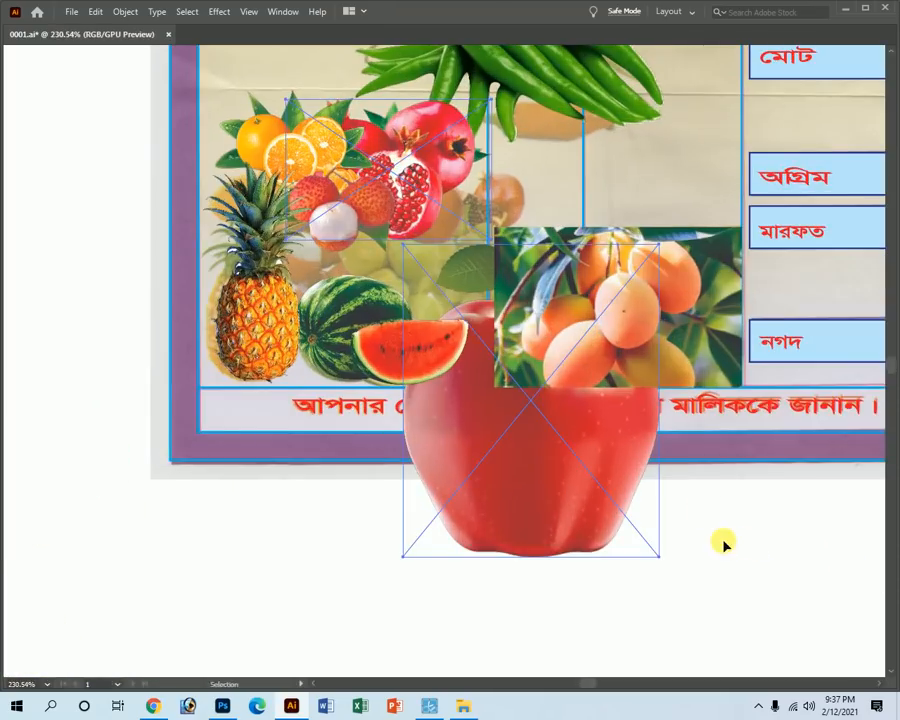
pyautogui.moveTo(477, 559); pyautogui.dragTo(540, 530)
pyautogui.moveTo(585, 566); pyautogui.dragTo(439, 204)
pyautogui.moveTo(362, 165); pyautogui.dragTo(548, 426)
pyautogui.moveTo(519, 295); pyautogui.dragTo(578, 315)
pyautogui.moveTo(484, 198); pyautogui.dragTo(412, 114)
# Move the pomegranate up beside the apple and enlarge it.
pyautogui.keyDown('ctrl'); pyautogui.keyDown('alt'); pyautogui.click(502, 349); pyautogui.keyUp('alt'); pyautogui.keyUp('ctrl')
pyautogui.keyDown('ctrl'); pyautogui.keyDown('alt'); pyautogui.click(526, 400); pyautogui.keyUp('alt'); pyautogui.keyUp('ctrl')
pyautogui.keyDown('ctrl'); pyautogui.keyDown('alt'); pyautogui.click(524, 400); pyautogui.keyUp('alt'); pyautogui.keyUp('ctrl')
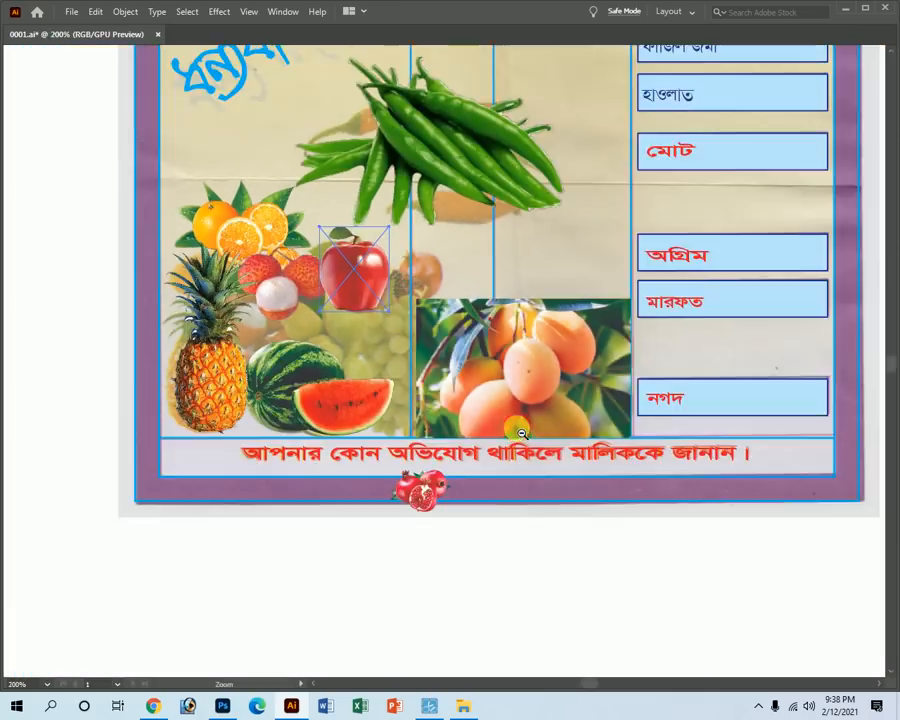
pyautogui.keyDown('ctrl'); pyautogui.keyDown('alt'); pyautogui.click(515, 430); pyautogui.keyUp('alt'); pyautogui.keyUp('ctrl')
pyautogui.moveTo(388, 425); pyautogui.dragTo(382, 231)
pyautogui.moveTo(370, 241); pyautogui.dragTo(665, 428)
pyautogui.moveTo(594, 396); pyautogui.dragTo(773, 484)
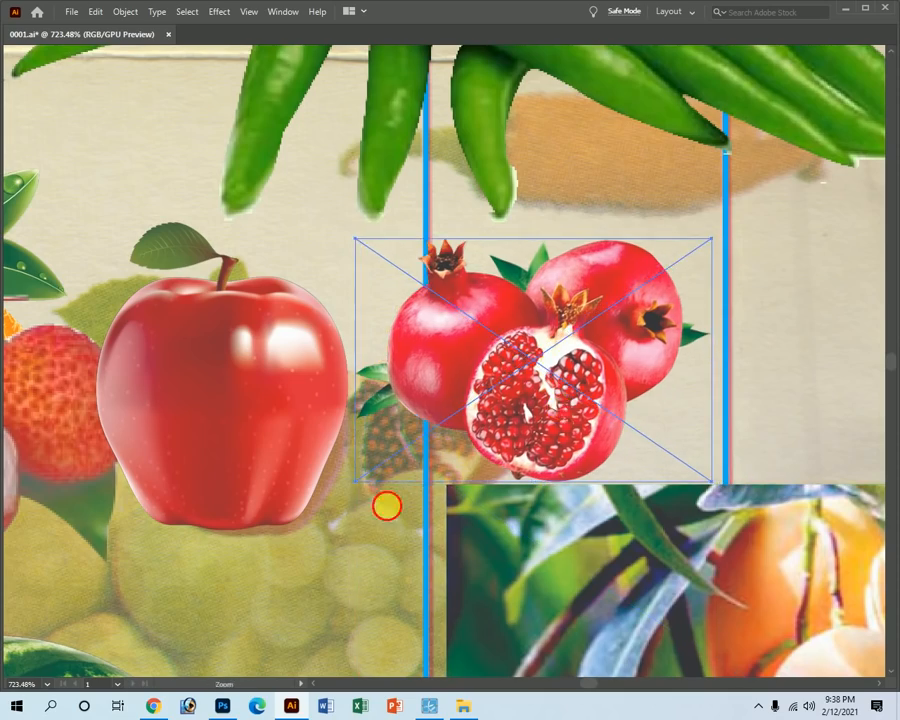
pyautogui.scroll(-15, 393, 511)
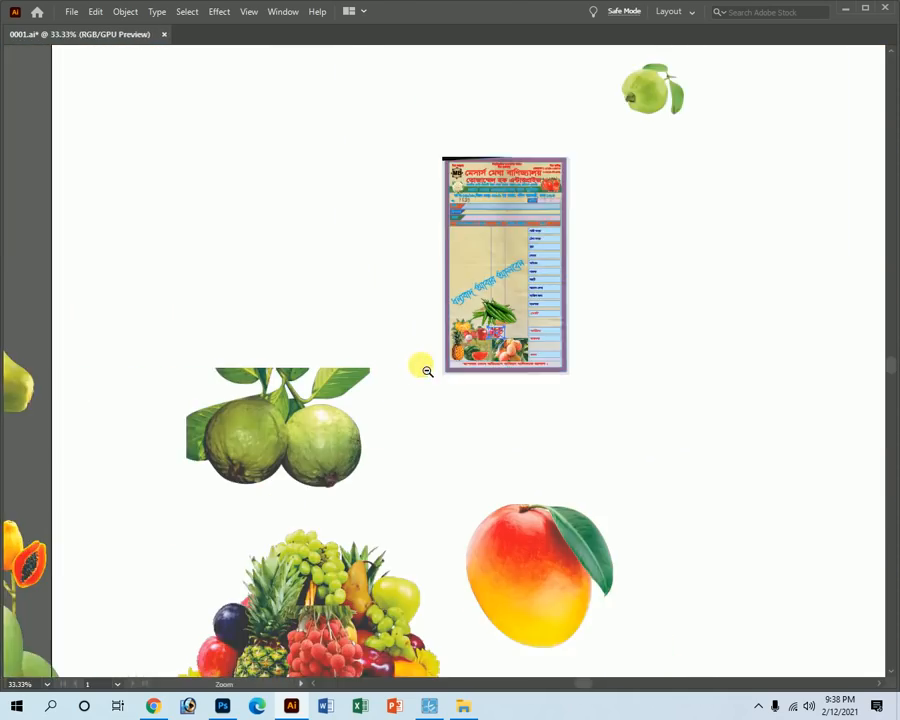
# Shrink the fruit basket photo onto the receipt's bottom-left and delete the guava image.
pyautogui.scroll(-1, 427, 371)
pyautogui.press('v')
pyautogui.click(390, 405)
pyautogui.moveTo(316, 404); pyautogui.dragTo(310, 351)
pyautogui.moveTo(372, 599); pyautogui.dragTo(720, 404)
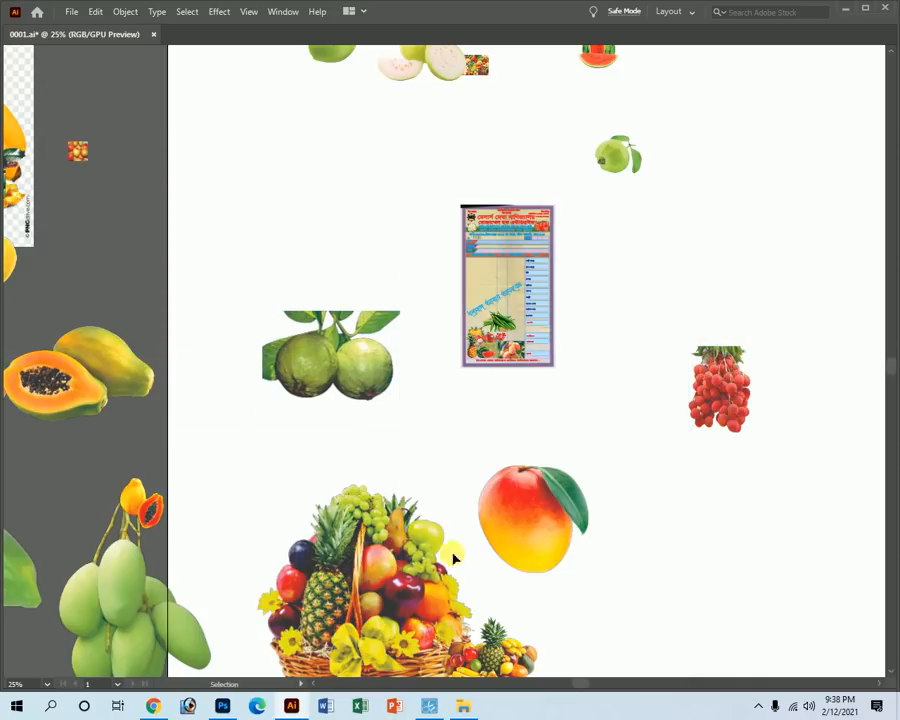
pyautogui.moveTo(358, 583); pyautogui.dragTo(480, 366)
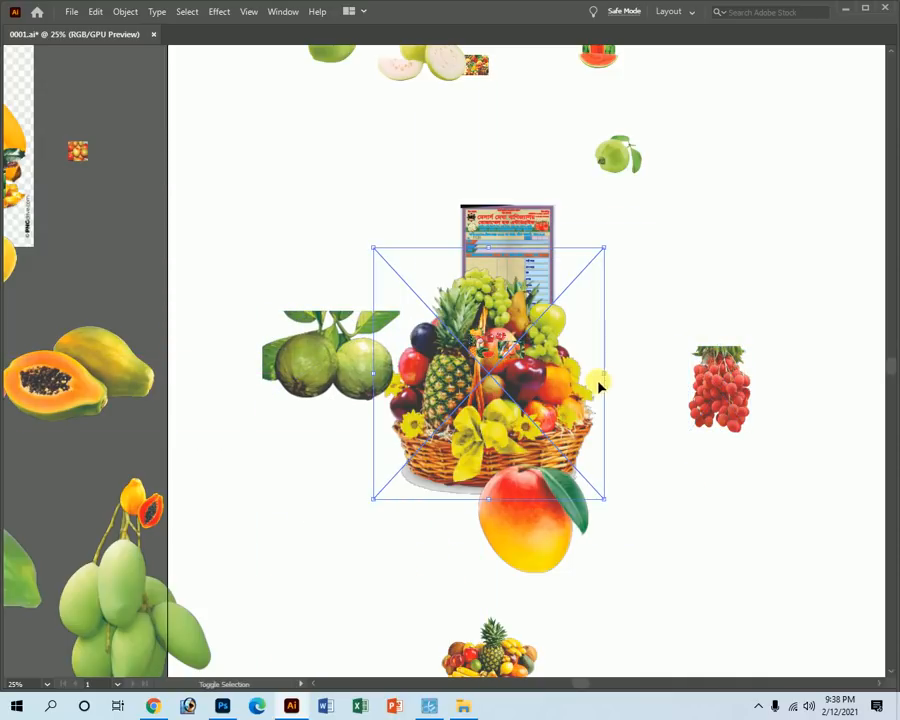
pyautogui.moveTo(605, 378); pyautogui.dragTo(482, 348)
pyautogui.press('Delete')
pyautogui.press('z')
pyautogui.moveTo(537, 365); pyautogui.dragTo(828, 604)
# Fine-tune the positions of the basket, apple and lychee images in the fruit strip.
pyautogui.hotkey('ctrl', 'space')
pyautogui.moveTo(414, 330); pyautogui.dragTo(640, 504)
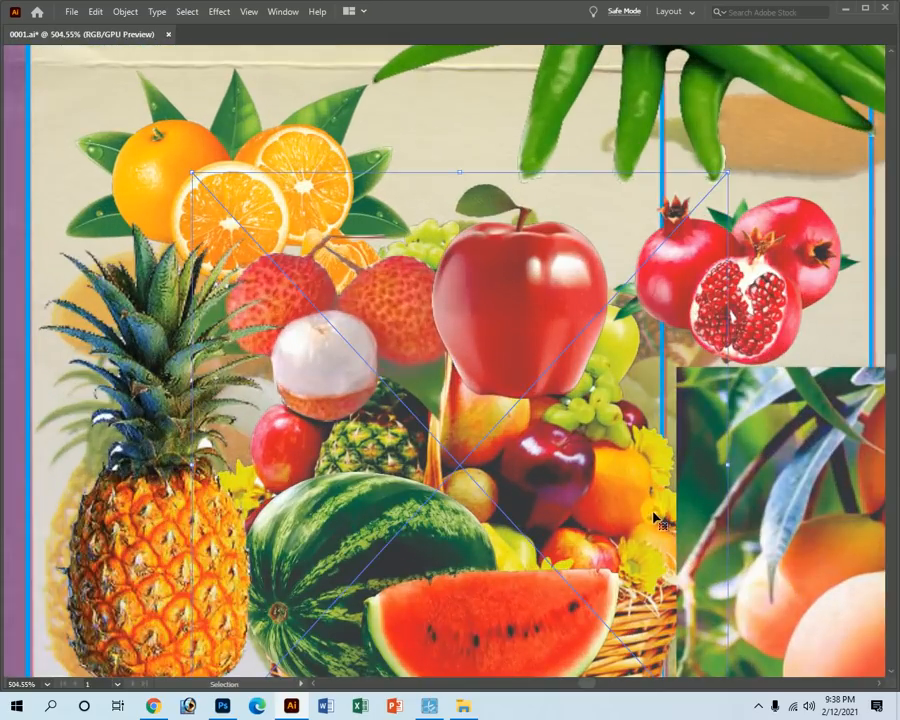
pyautogui.moveTo(539, 329); pyautogui.dragTo(574, 447)
pyautogui.moveTo(419, 331); pyautogui.dragTo(461, 391)
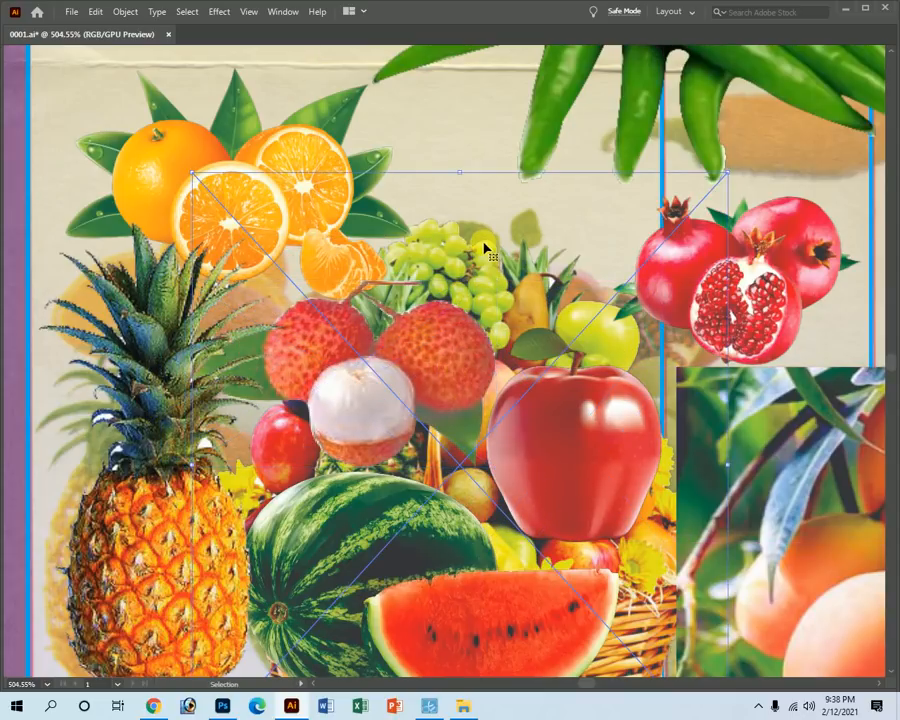
pyautogui.hotkey('shift', 'Up')
pyautogui.hotkey('shift', 'Up')
pyautogui.hotkey('shift', 'Right')
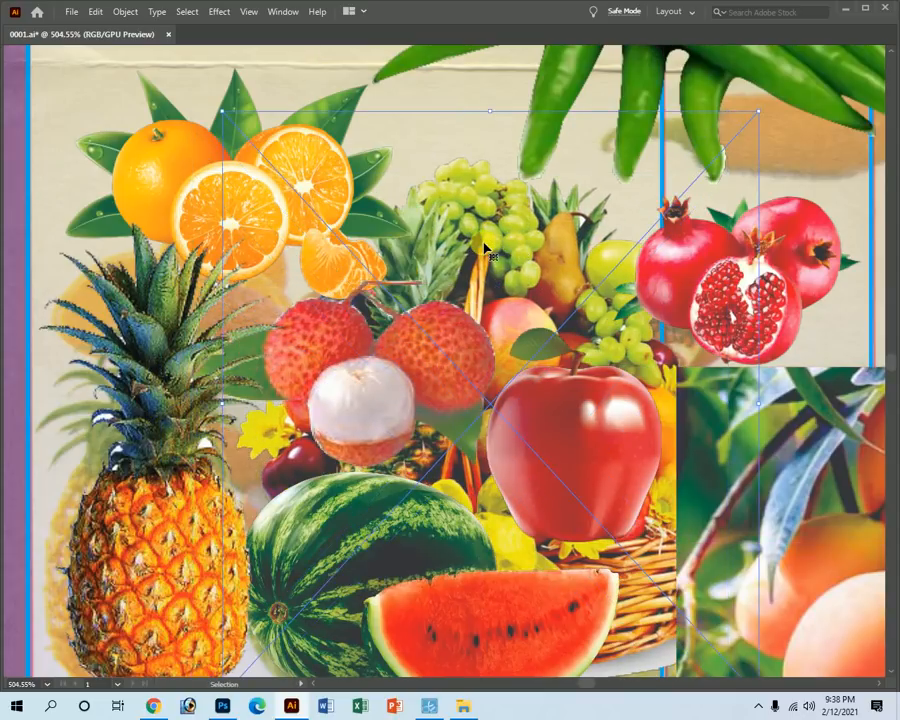
pyautogui.moveTo(497, 226); pyautogui.dragTo(496, 248)
pyautogui.moveTo(507, 232); pyautogui.dragTo(508, 239)
# Delete the leftover mango, fruit basket, grapes, guava and other stray fruit images.
pyautogui.keyDown('ctrl'); pyautogui.keyDown('alt'); pyautogui.click(456, 402); pyautogui.keyUp('alt'); pyautogui.keyUp('ctrl')
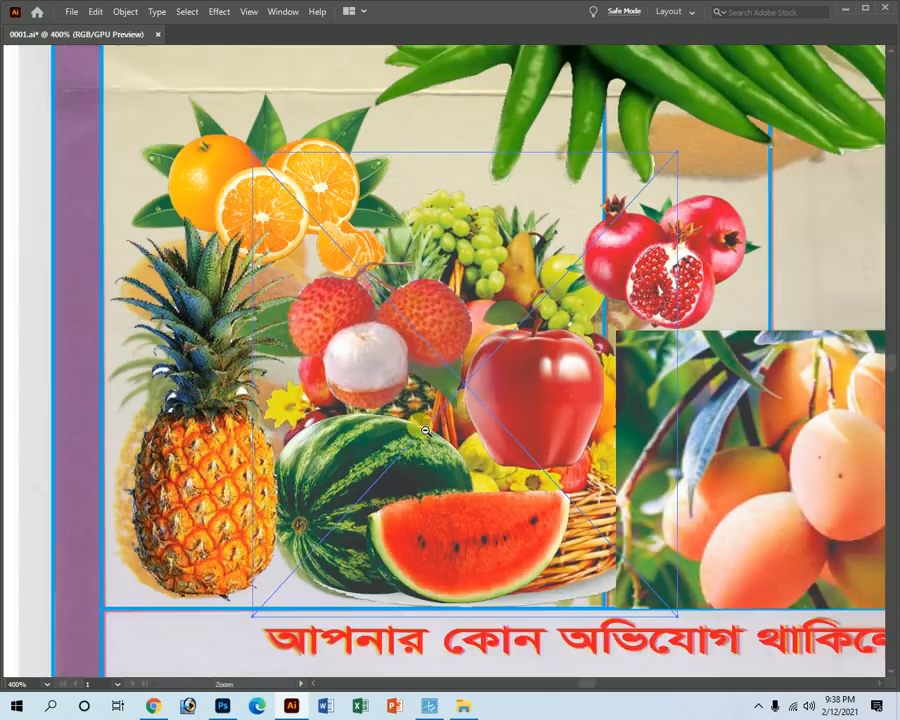
pyautogui.keyDown('ctrl'); pyautogui.keyDown('alt'); pyautogui.click(422, 428); pyautogui.keyUp('alt'); pyautogui.keyUp('ctrl')
pyautogui.keyDown('ctrl'); pyautogui.keyDown('alt'); pyautogui.click(560, 363); pyautogui.keyUp('alt'); pyautogui.keyUp('ctrl')
pyautogui.keyDown('ctrl'); pyautogui.keyDown('alt'); pyautogui.click(551, 357); pyautogui.keyUp('alt'); pyautogui.keyUp('ctrl')
pyautogui.keyDown('ctrl'); pyautogui.keyDown('alt'); pyautogui.click(515, 360); pyautogui.keyUp('alt'); pyautogui.keyUp('ctrl')
pyautogui.keyDown('ctrl'); pyautogui.keyDown('alt'); pyautogui.click(428, 361); pyautogui.keyUp('alt'); pyautogui.keyUp('ctrl')
pyautogui.keyDown('ctrl'); pyautogui.keyDown('alt'); pyautogui.click(418, 363); pyautogui.keyUp('alt'); pyautogui.keyUp('ctrl')
pyautogui.keyDown('ctrl'); pyautogui.keyDown('alt'); pyautogui.click(400, 365); pyautogui.keyUp('alt'); pyautogui.keyUp('ctrl')
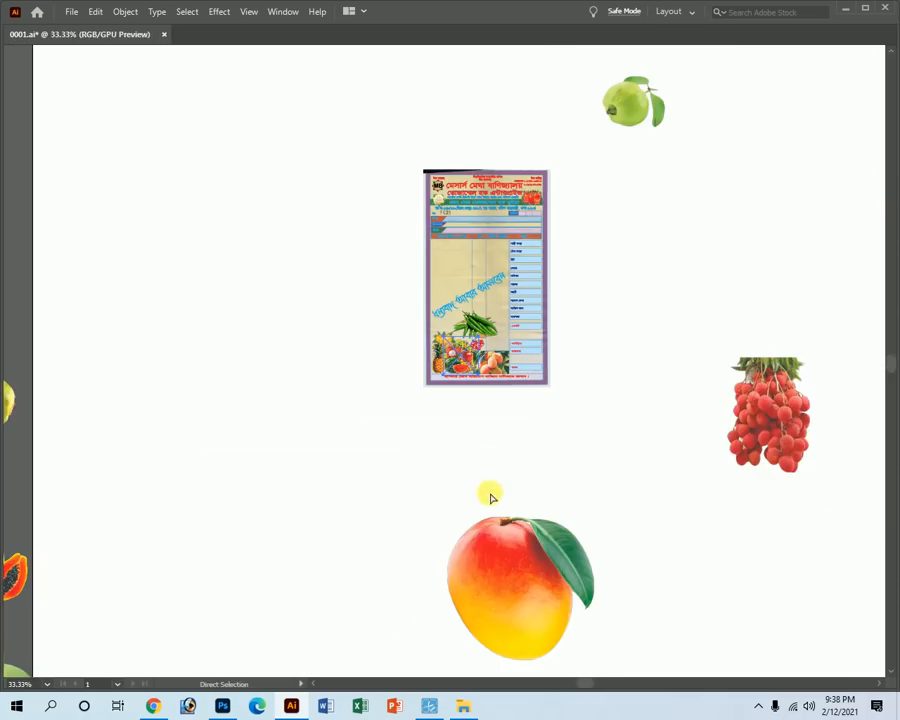
pyautogui.keyDown('ctrl'); pyautogui.keyDown('alt'); pyautogui.click(471, 490); pyautogui.keyUp('alt'); pyautogui.keyUp('ctrl')
pyautogui.moveTo(545, 575); pyautogui.dragTo(422, 325)
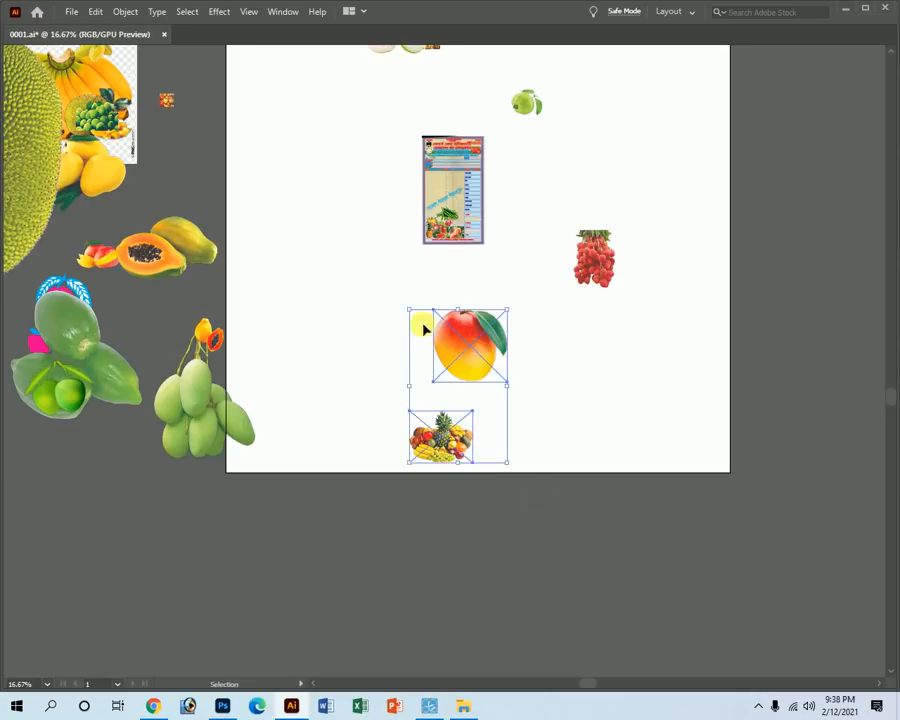
pyautogui.press('Delete')
pyautogui.moveTo(631, 285); pyautogui.dragTo(580, 176)
pyautogui.press('Delete')
pyautogui.moveTo(570, 186); pyautogui.dragTo(327, 185)
pyautogui.press('Delete')
pyautogui.press('Delete')
pyautogui.moveTo(301, 313); pyautogui.dragTo(128, 603)
pyautogui.press('Delete')
# Zoom in close on the receipt with the Zoom tool.
pyautogui.press('z')
pyautogui.moveTo(659, 271); pyautogui.dragTo(842, 527)
pyautogui.moveTo(680, 362); pyautogui.dragTo(540, 280)
pyautogui.press('v')
pyautogui.click(71, 12)
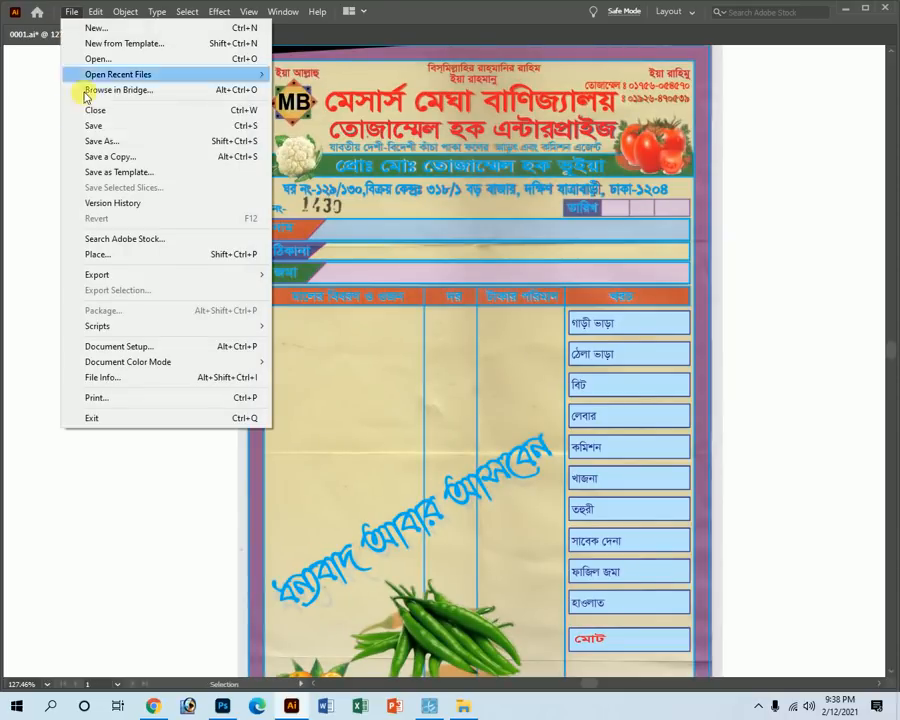
pyautogui.click(115, 127)
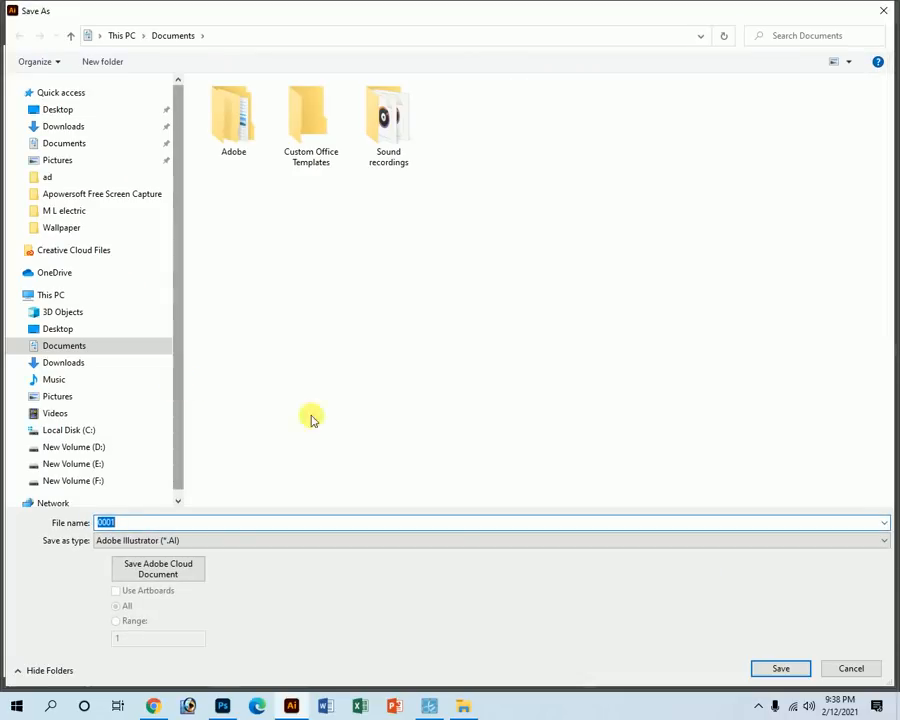
pyautogui.click(851, 668)
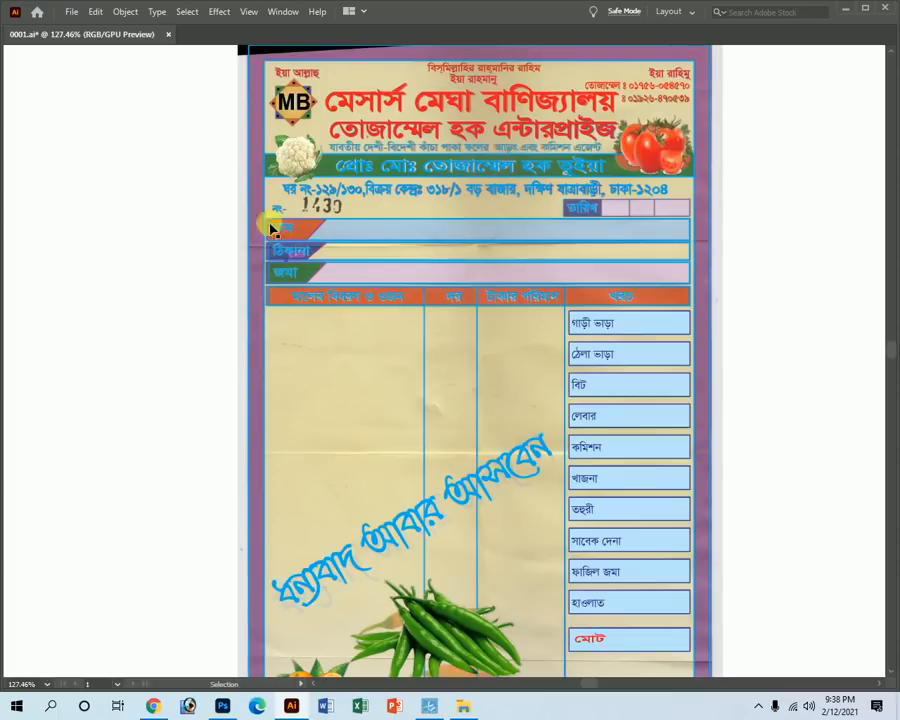
pyautogui.click(72, 13)
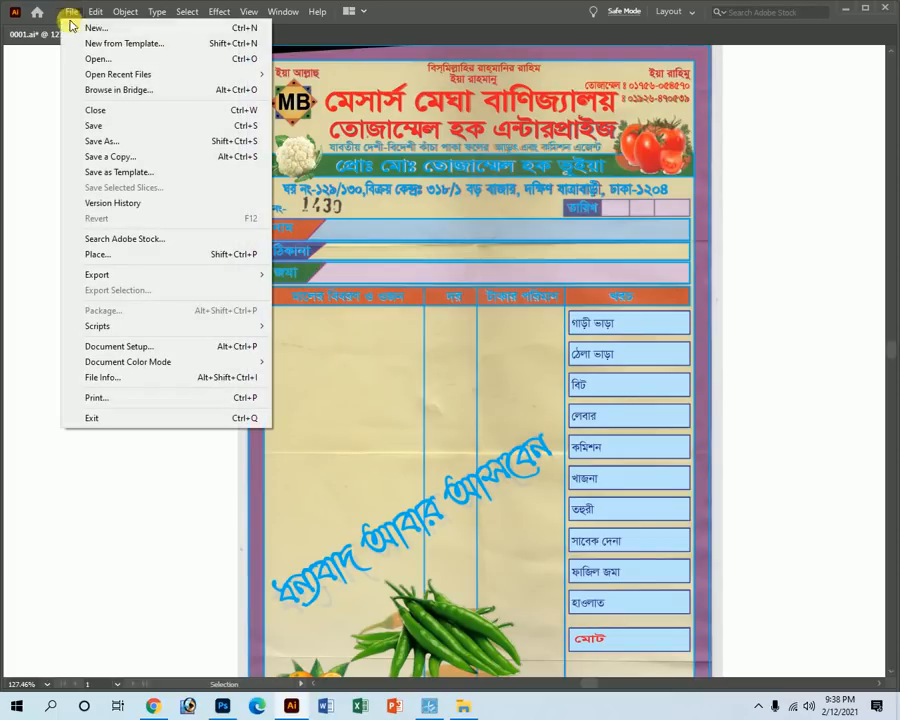
pyautogui.click(100, 127)
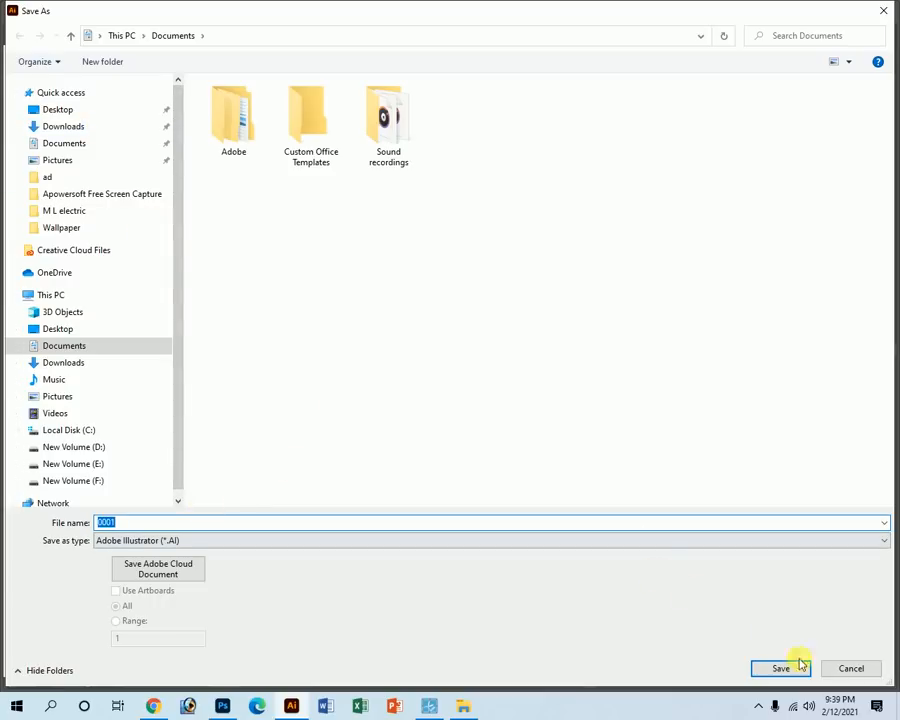
pyautogui.click(852, 672)
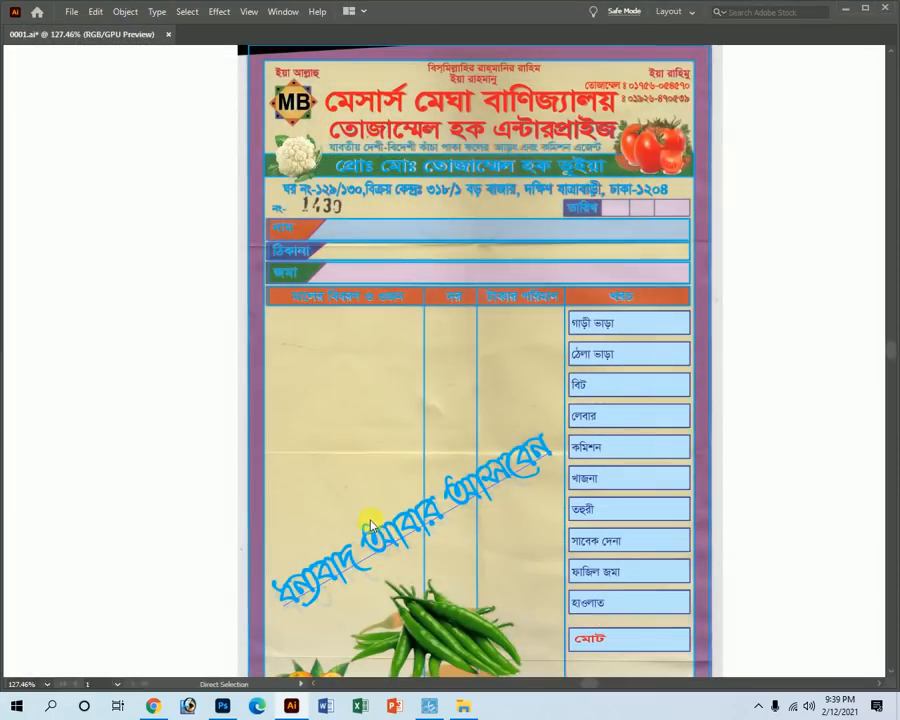
pyautogui.hotkey('ctrl', 'shift', 's')
pyautogui.click(859, 672)
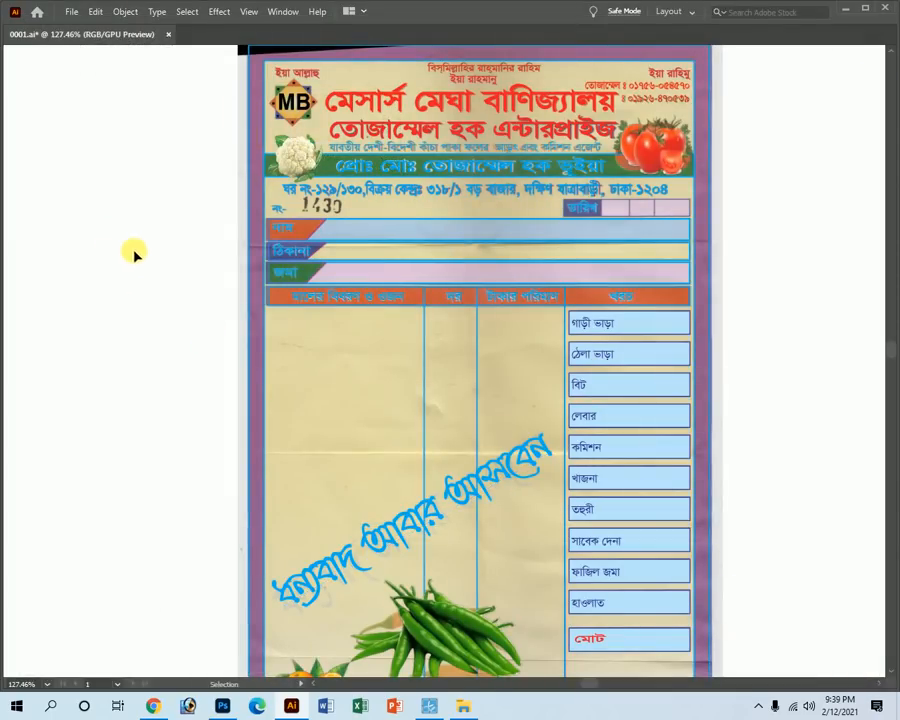
# Start saving and browse to the supplier folder inside Barishal Printers on drive D.
pyautogui.click(70, 11)
pyautogui.click(100, 126)
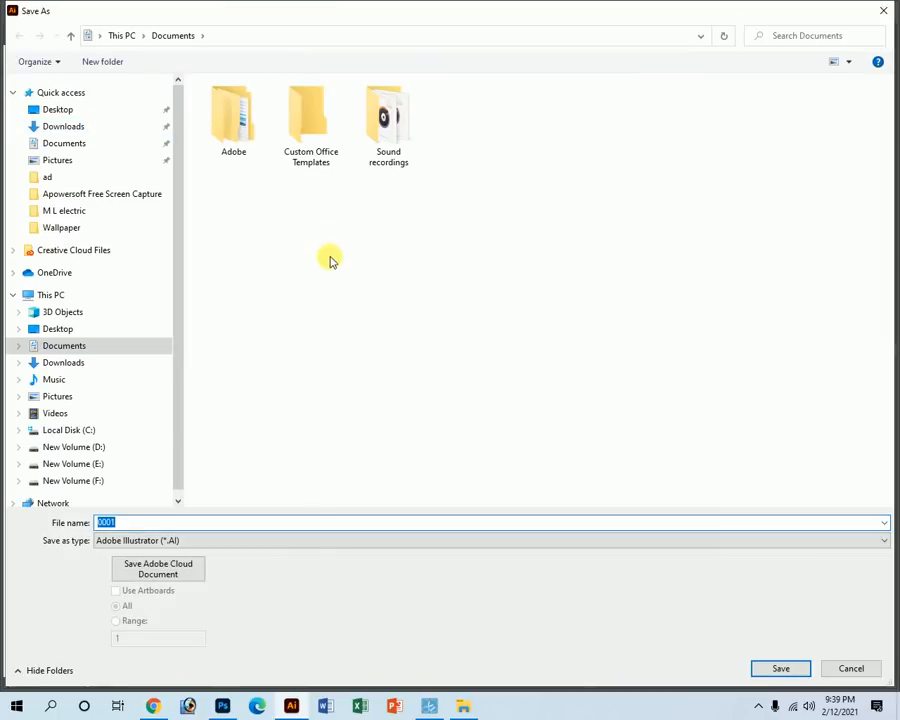
pyautogui.click(75, 447)
pyautogui.doubleClick(234, 104)
pyautogui.click(247, 193)
pyautogui.write('khal')
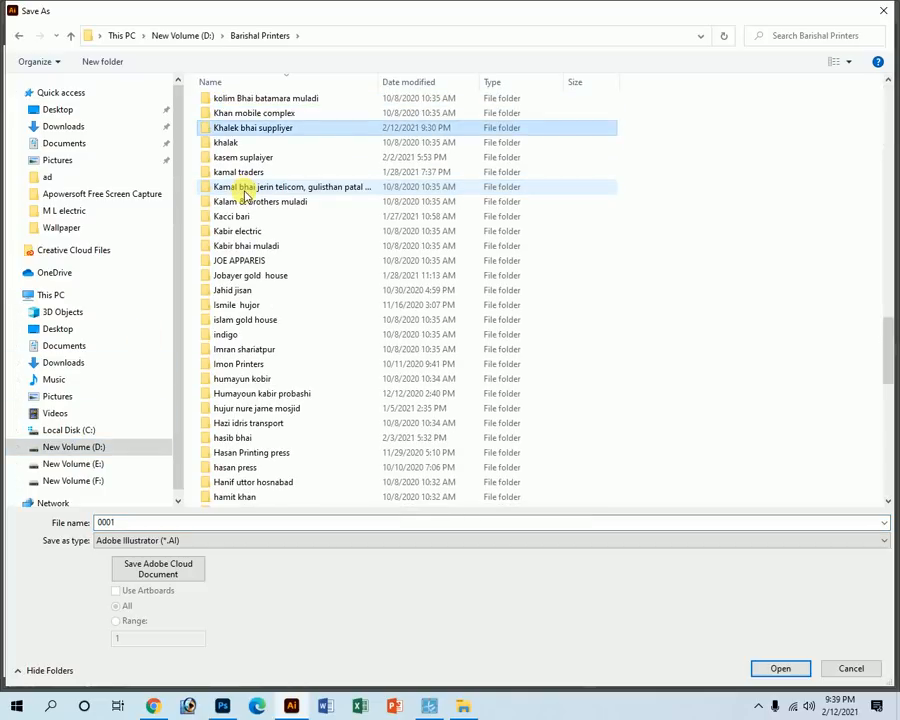
pyautogui.press('Return')
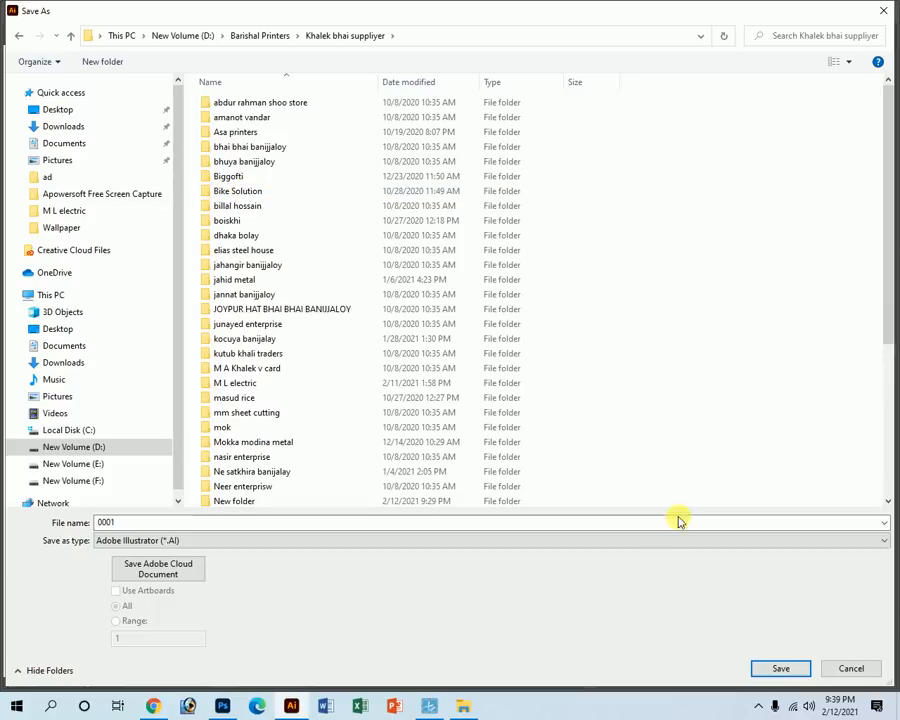
pyautogui.press('m')
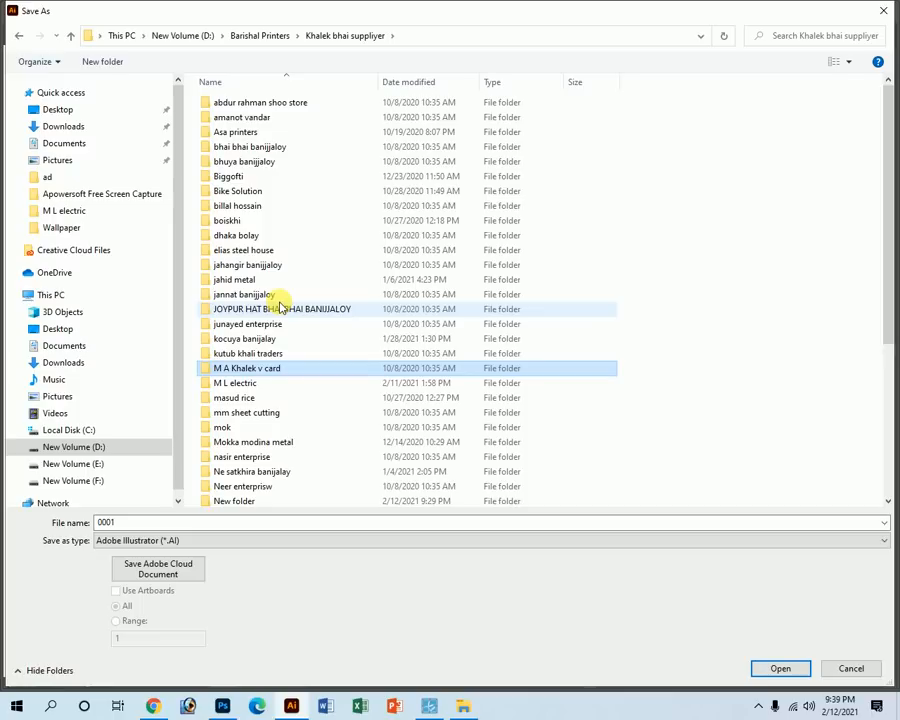
pyautogui.press('m')
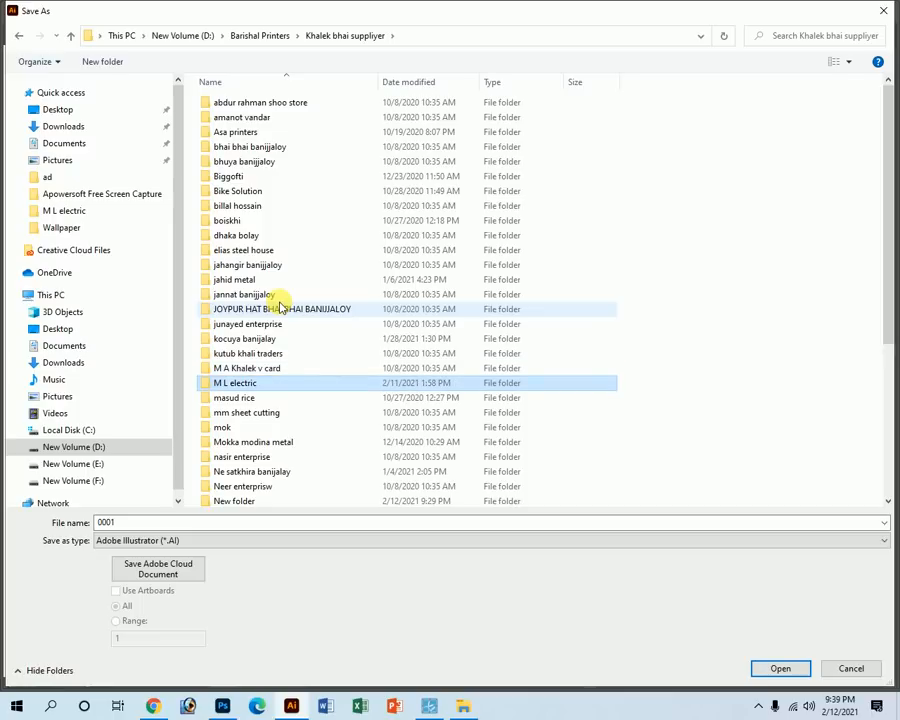
# Create a new folder named 'Megha banijjaloy' and open it.
pyautogui.click(122, 62)
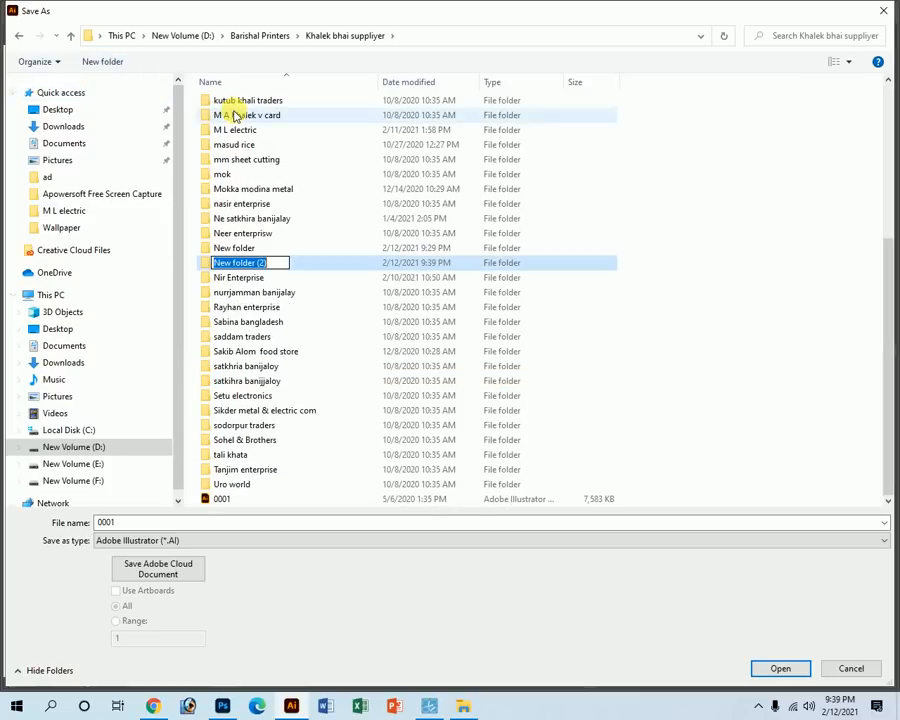
pyautogui.write('Megha ba')
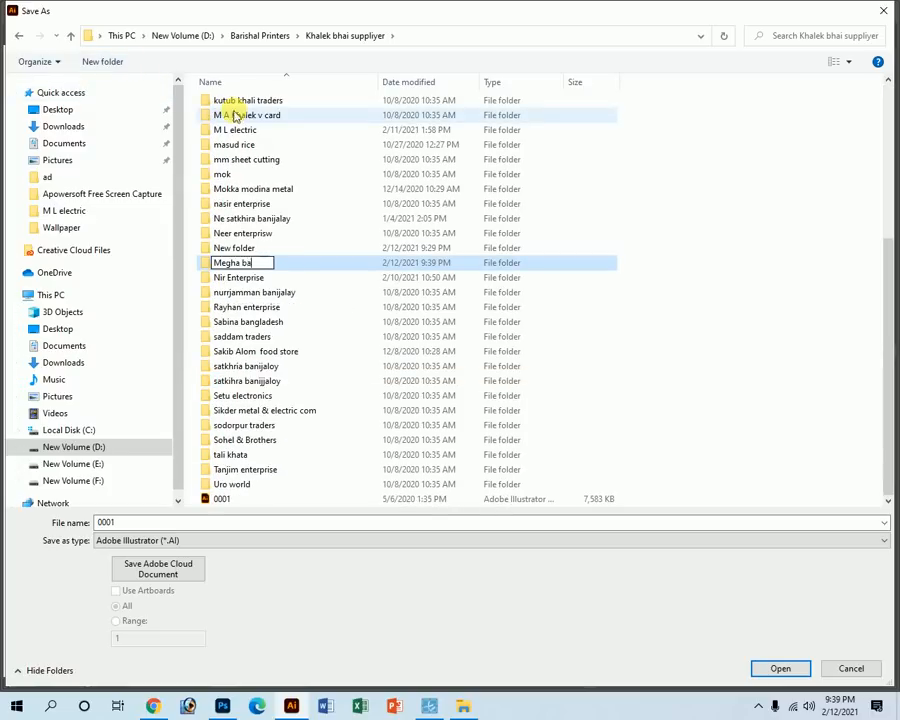
pyautogui.write('nijjaloy')
pyautogui.press('Return')
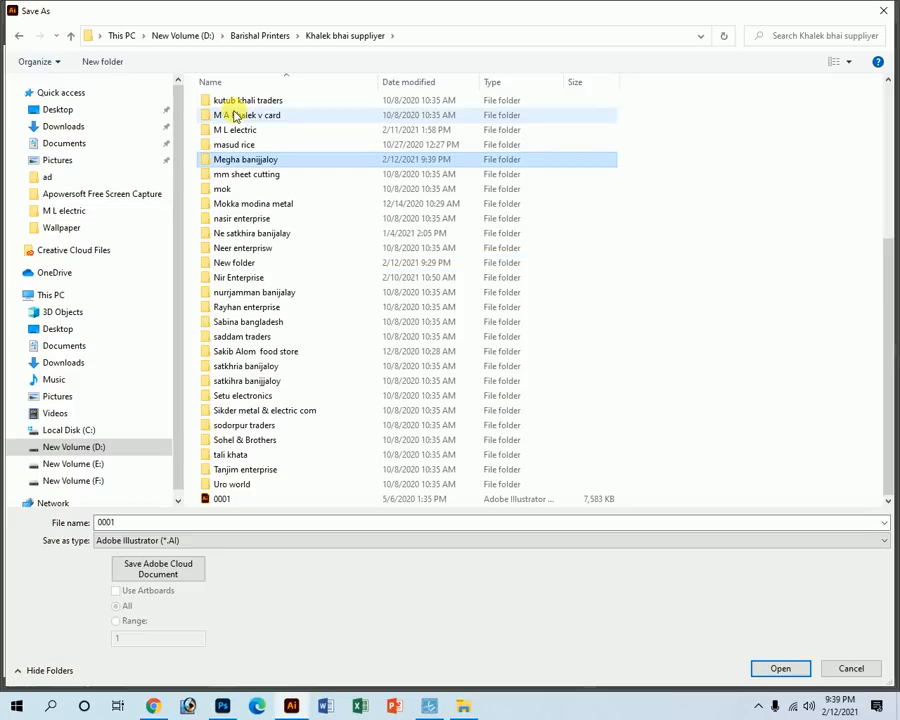
pyautogui.press('Return')
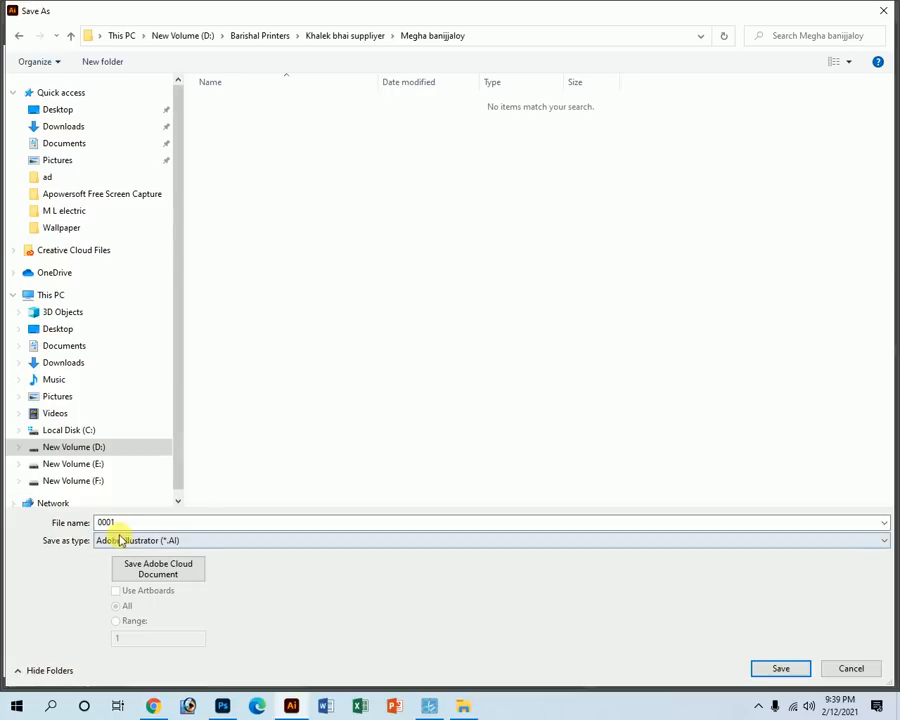
# Save the receipt as 0001, accepting the default Illustrator options.
pyautogui.doubleClick(134, 521)
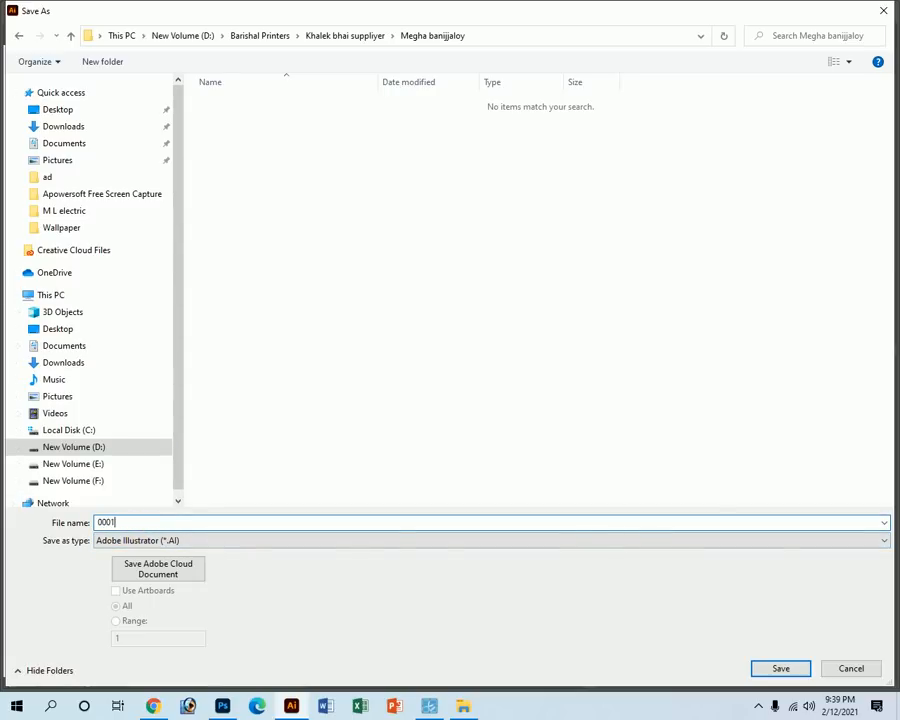
pyautogui.press('Return')
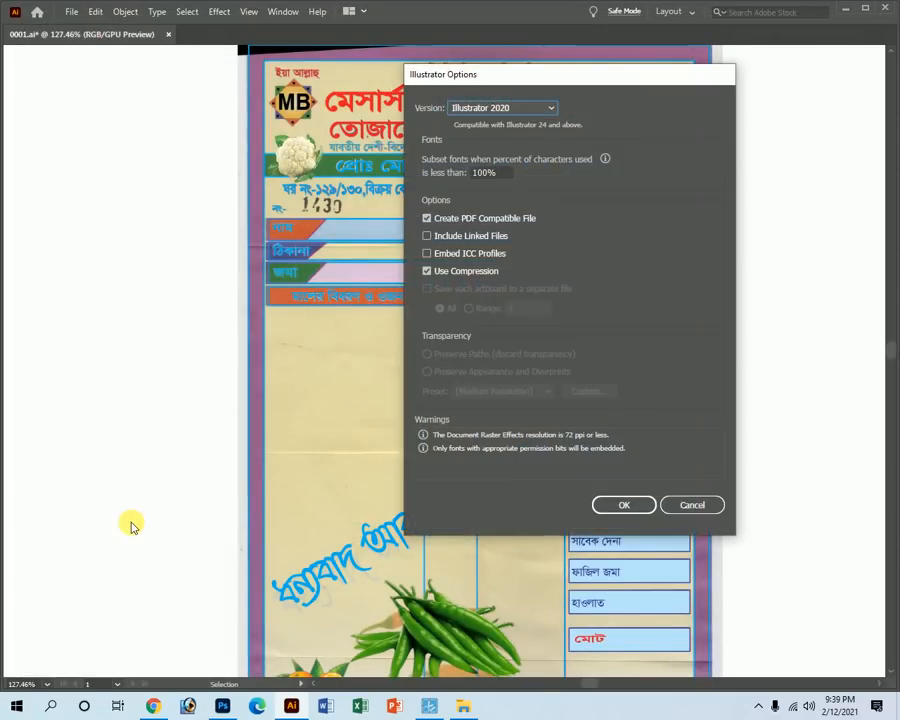
pyautogui.press('Return')
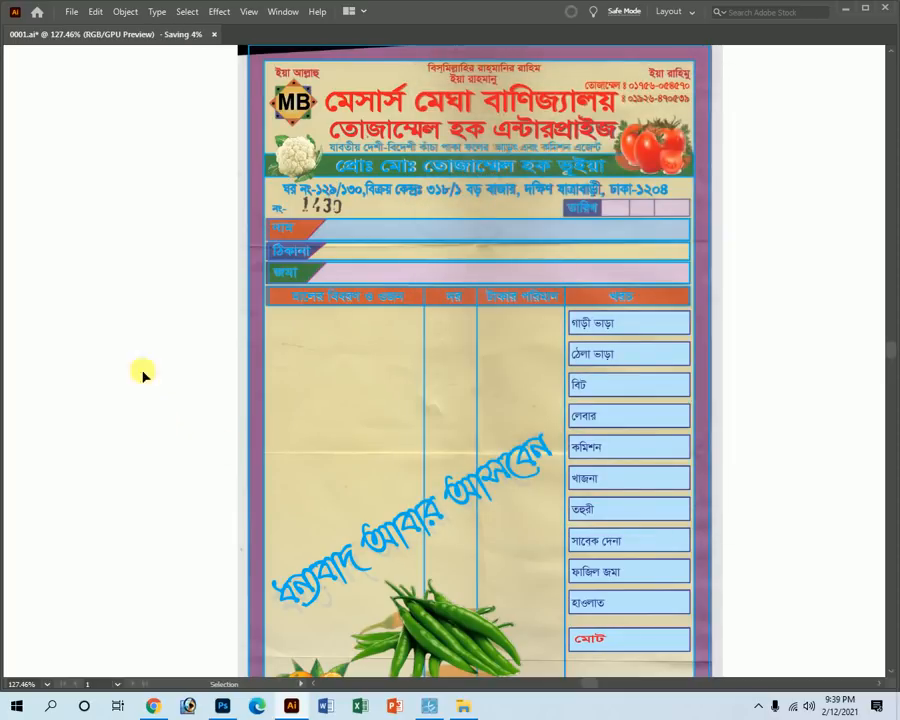
pyautogui.moveTo(83, 175); pyautogui.dragTo(118, 224)
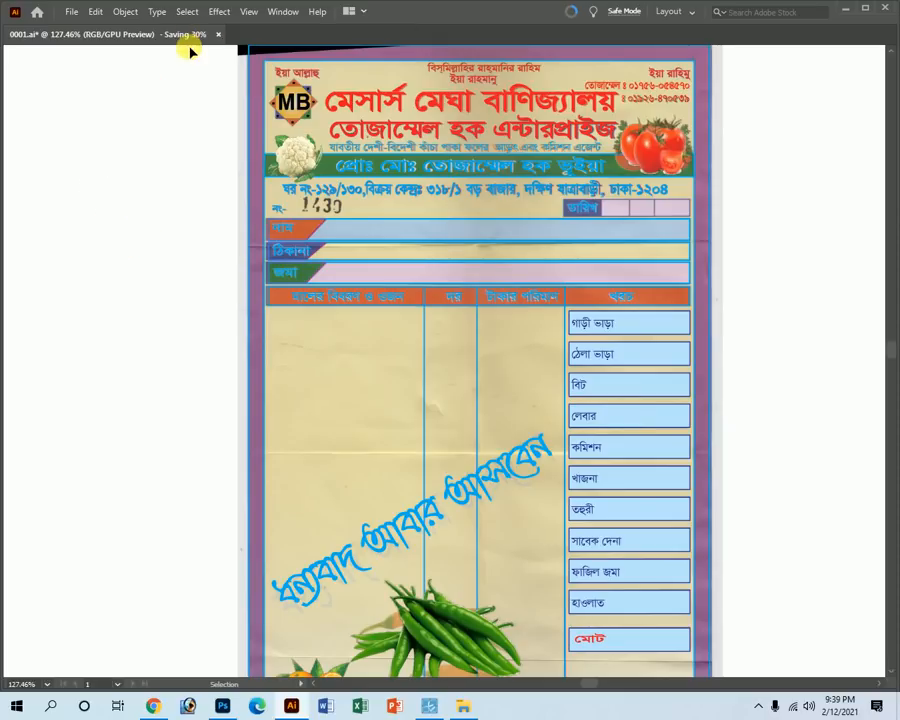
# Select all the artwork, try nudging it right off the scan, then undo and deselect.
pyautogui.moveTo(125, 119); pyautogui.dragTo(175, 250)
pyautogui.moveTo(115, 205); pyautogui.dragTo(170, 291)
pyautogui.hotkey('ctrl', 'a')
pyautogui.hotkey('shift', 'Right')
pyautogui.hotkey('ctrl', 'z')
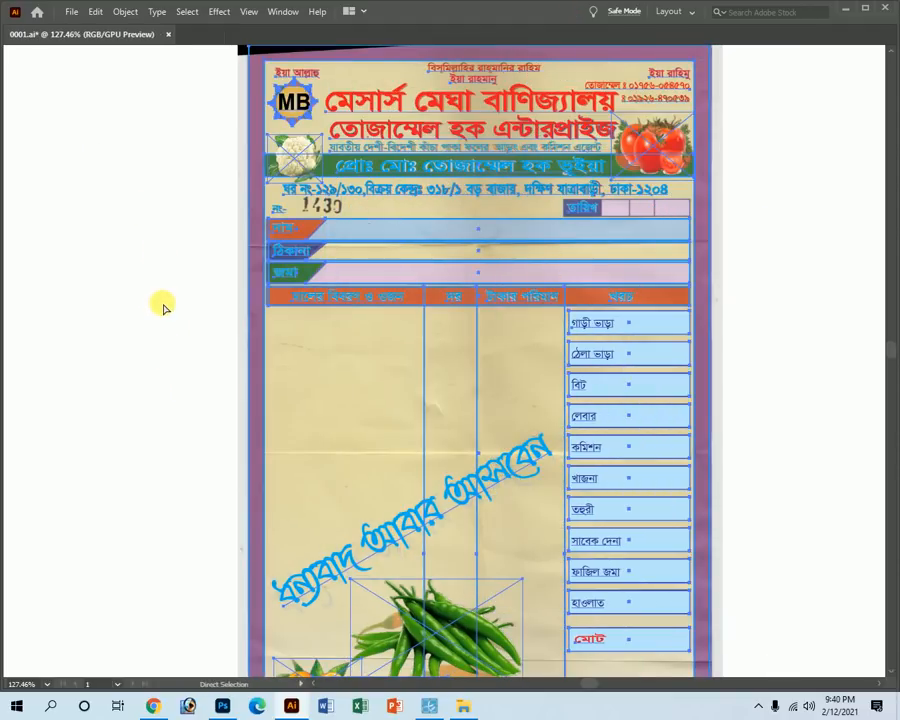
pyautogui.hotkey('shift', 'Right')
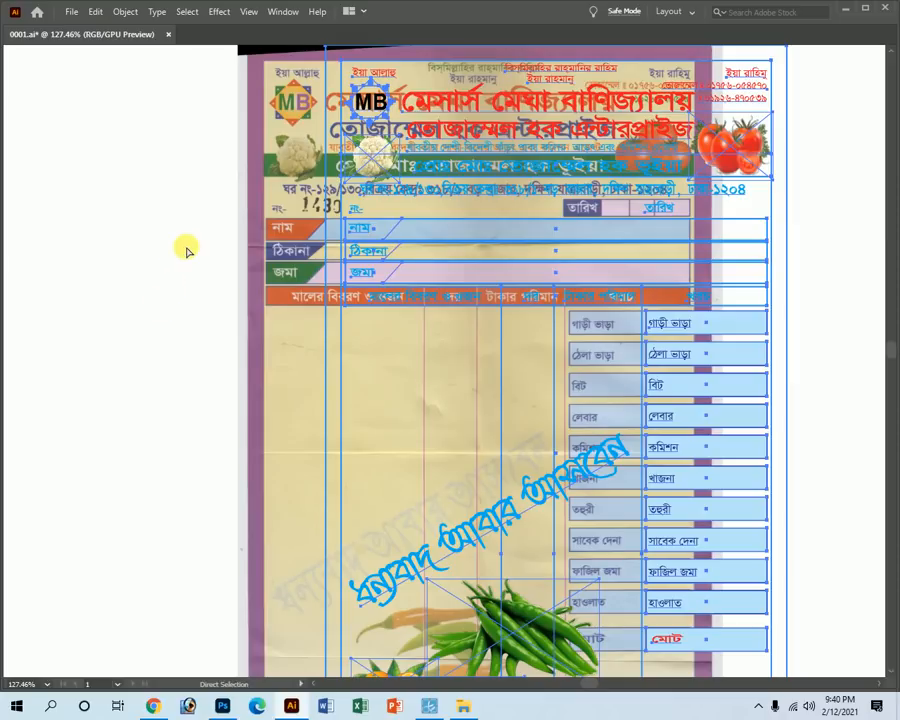
pyautogui.press('v')
pyautogui.hotkey('ctrl', 's')
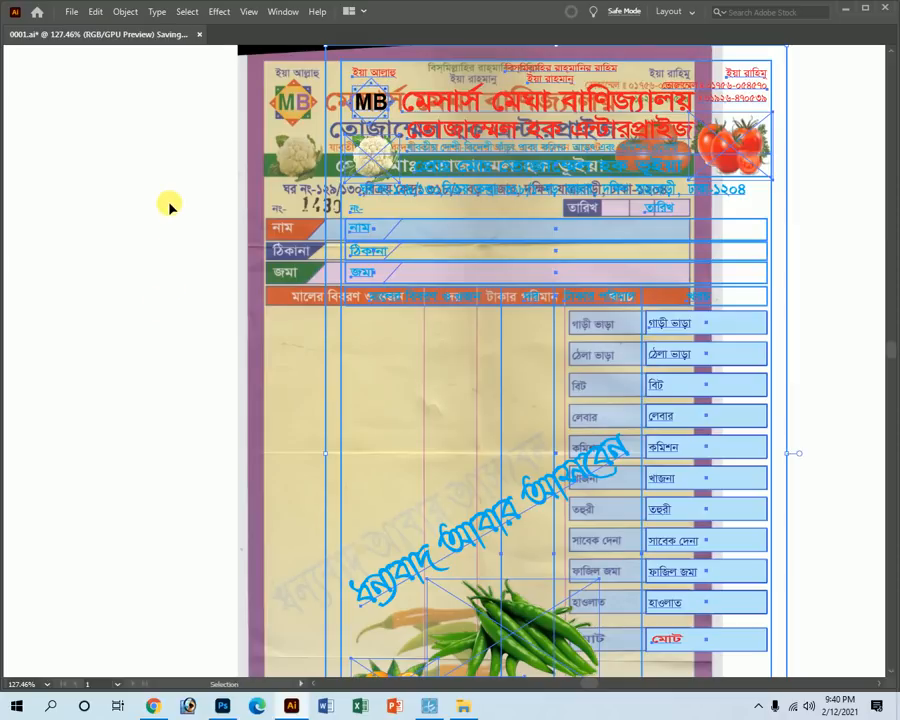
pyautogui.press('a')
pyautogui.hotkey('ctrl', 'z')
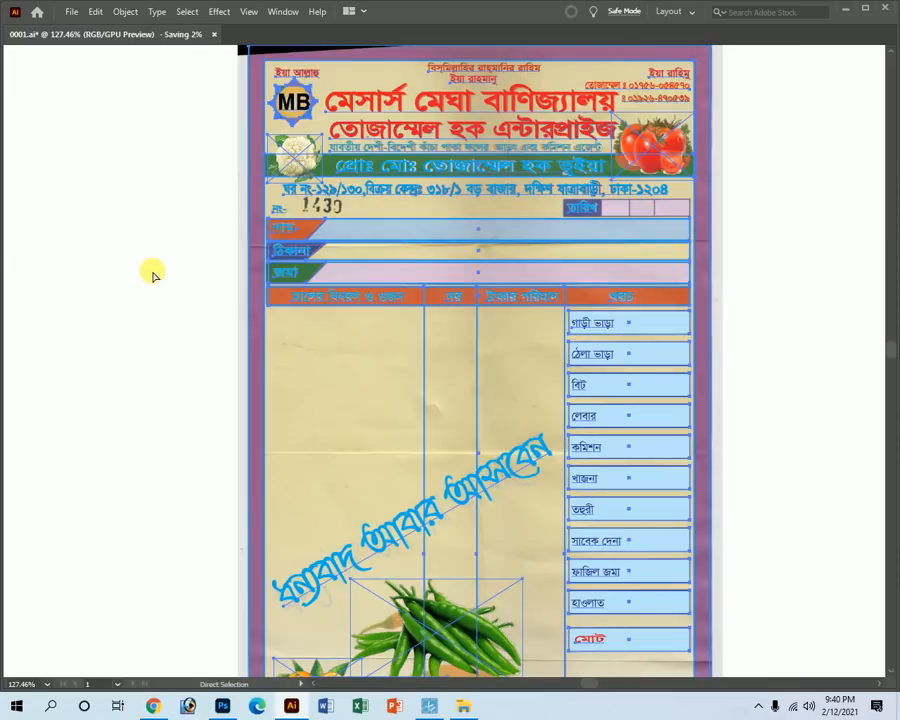
pyautogui.click(153, 276)
# Zoom the view out to 50%, showing and hiding the panels with Tab.
pyautogui.press('Tab')
pyautogui.press('z')
pyautogui.keyDown('alt'); pyautogui.click(398, 318); pyautogui.keyUp('alt')
pyautogui.keyDown('alt'); pyautogui.click(446, 343); pyautogui.keyUp('alt')
pyautogui.press('Tab')
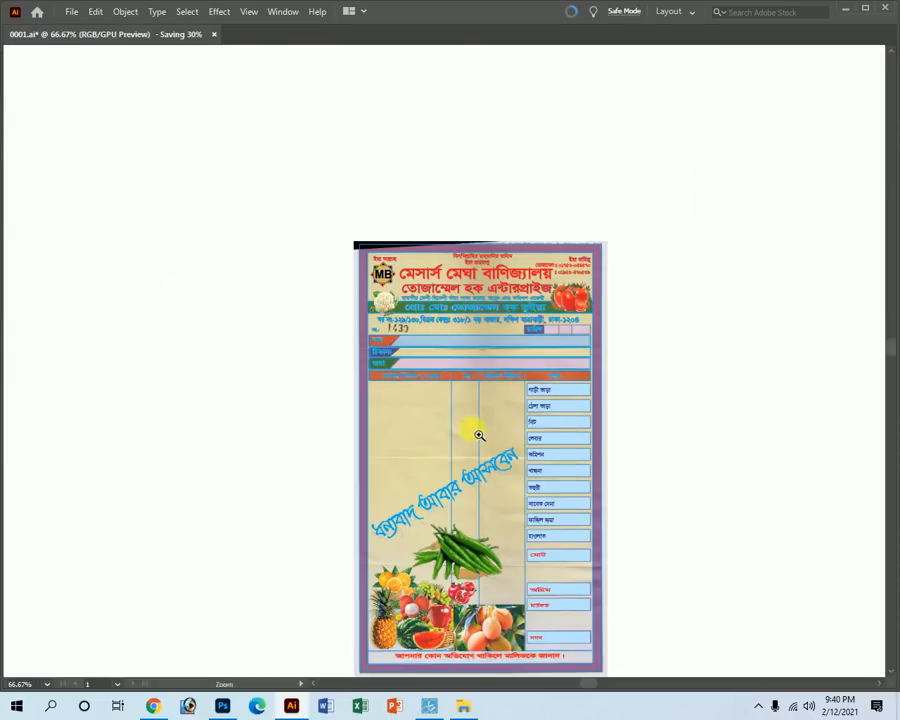
pyautogui.press('space')
pyautogui.moveTo(525, 576); pyautogui.dragTo(474, 342)
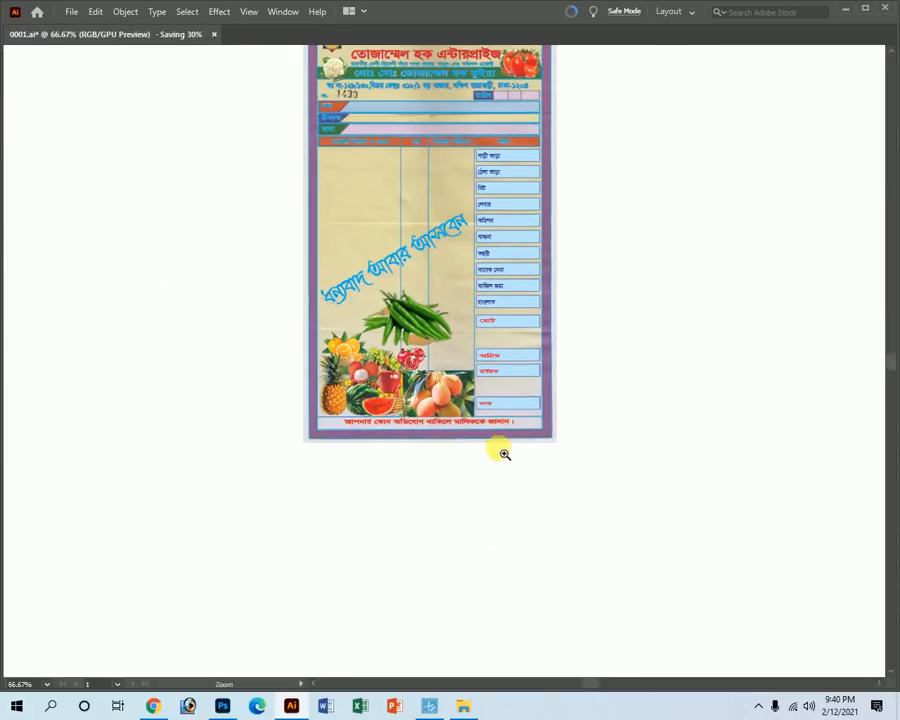
pyautogui.moveTo(499, 451); pyautogui.dragTo(562, 495)
pyautogui.keyDown('alt'); pyautogui.click(478, 307); pyautogui.keyUp('alt')
pyautogui.keyDown('alt'); pyautogui.click(483, 304); pyautogui.keyUp('alt')
pyautogui.keyDown('alt'); pyautogui.click(483, 304); pyautogui.keyUp('alt')
pyautogui.press('v')
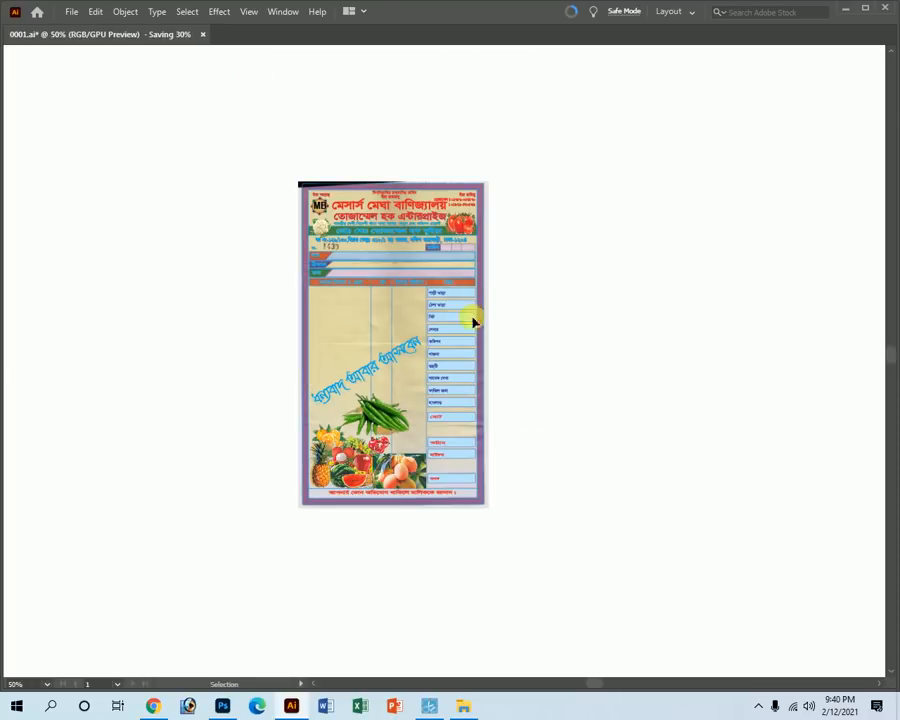
pyautogui.press('Tab')
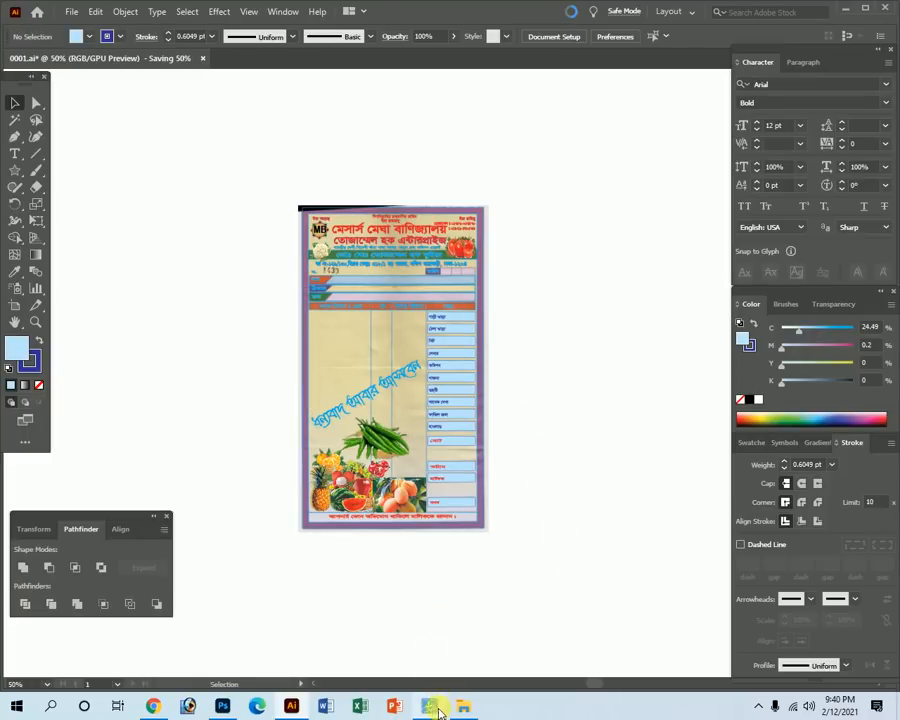
pyautogui.click(430, 707)
pyautogui.click(462, 639)
pyautogui.press('Tab')
# Marquee-select the recreated receipt artwork and drag it left of the scanned original.
pyautogui.moveTo(590, 565); pyautogui.dragTo(233, 128)
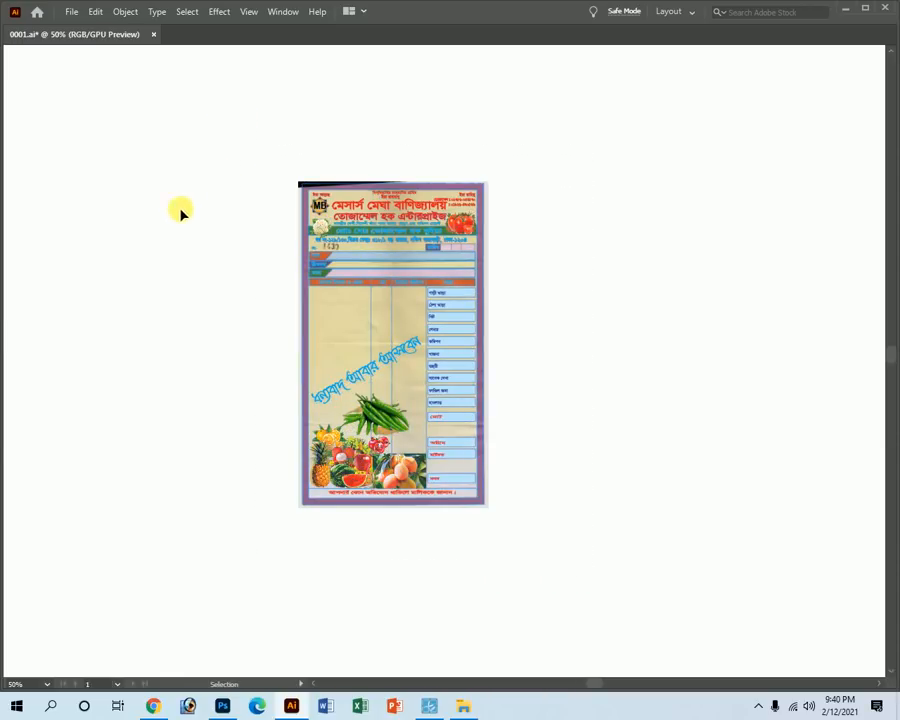
pyautogui.press('Tab')
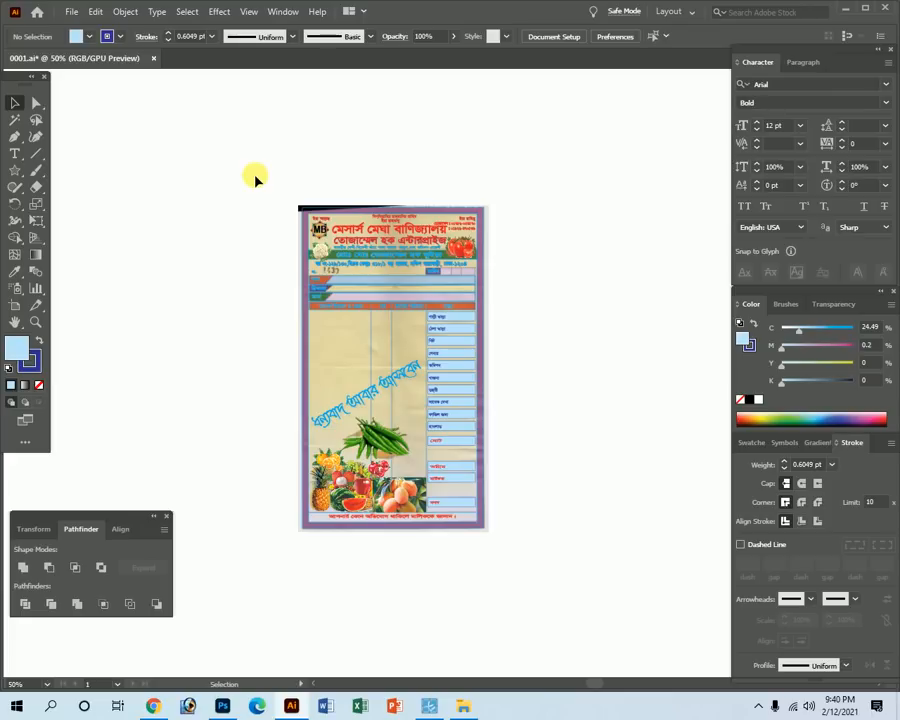
pyautogui.moveTo(256, 178); pyautogui.dragTo(534, 571)
pyautogui.moveTo(380, 240); pyautogui.dragTo(178, 220)
pyautogui.press('Tab')
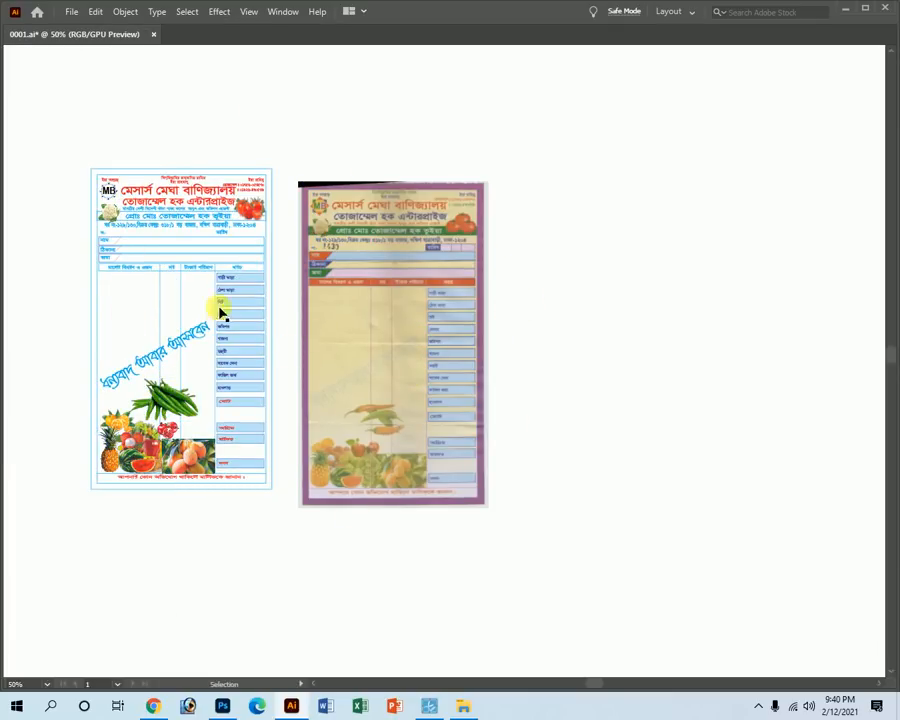
# Undo the accidental upward stretch of the receipt's top artwork.
pyautogui.moveTo(106, 125); pyautogui.dragTo(222, 250)
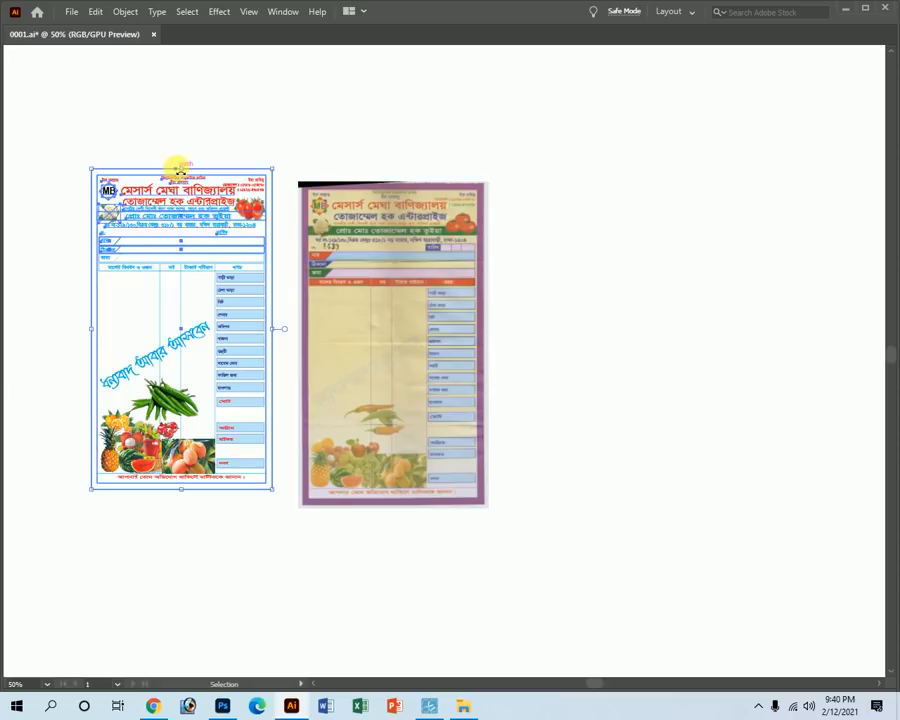
pyautogui.moveTo(180, 168); pyautogui.dragTo(185, 137)
pyautogui.hotkey('ctrl', 'z')
pyautogui.click(603, 444)
# Save 0001.ai, then zoom the view to about 97.6%.
pyautogui.moveTo(265, 514); pyautogui.dragTo(378, 514)
pyautogui.keyDown('ctrl'); pyautogui.click(474, 267); pyautogui.keyUp('ctrl')
pyautogui.moveTo(474, 267); pyautogui.dragTo(558, 345)
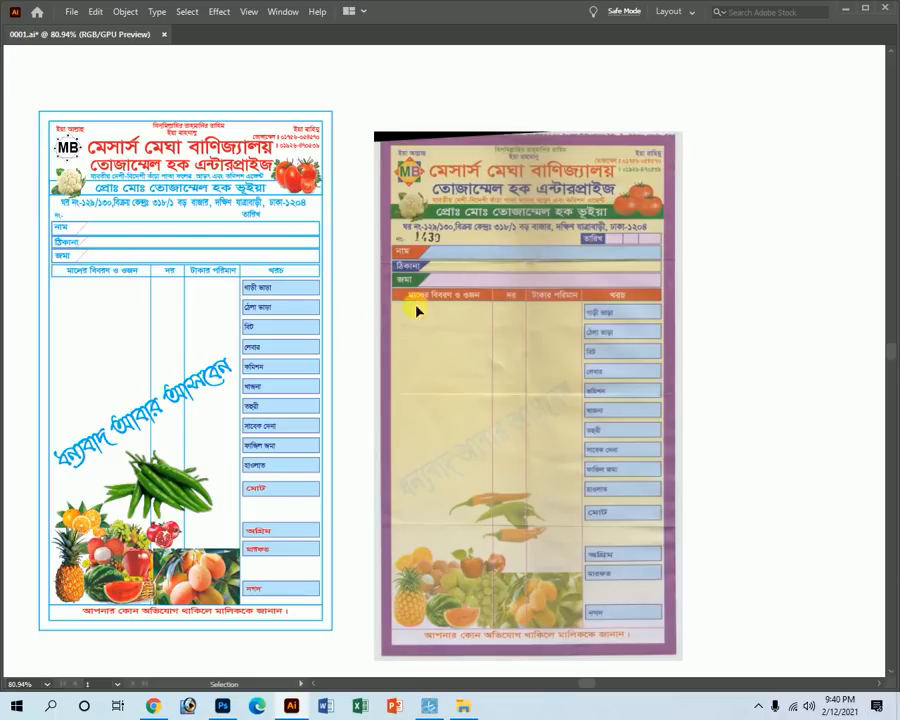
pyautogui.press('a')
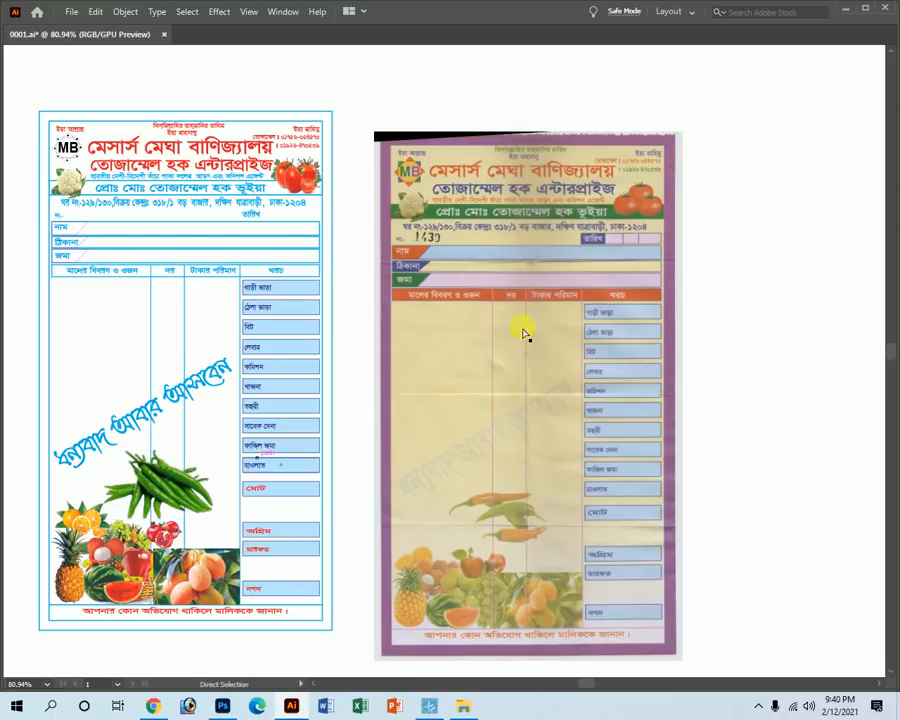
pyautogui.hotkey('ctrl', 's')
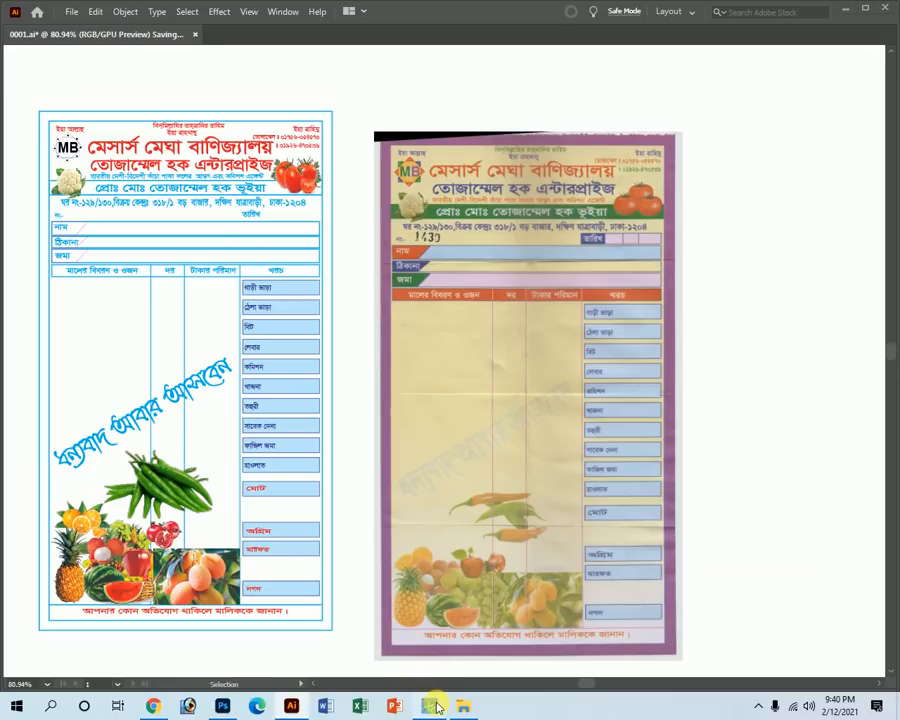
pyautogui.click(436, 707)
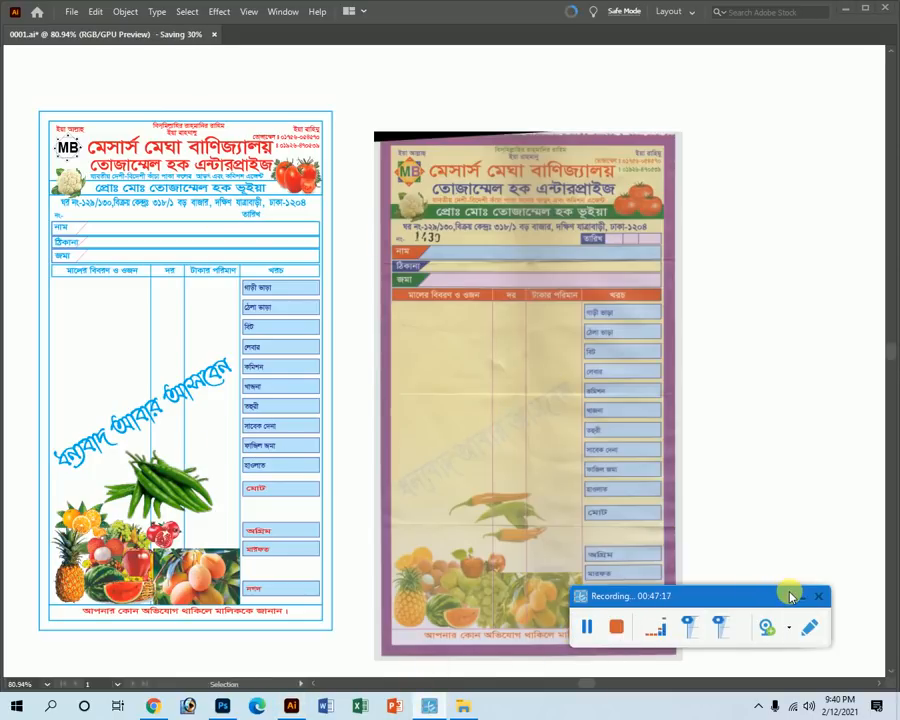
pyautogui.click(799, 597)
pyautogui.press('z')
pyautogui.moveTo(80, 113); pyautogui.dragTo(92, 118)
pyautogui.press('v')
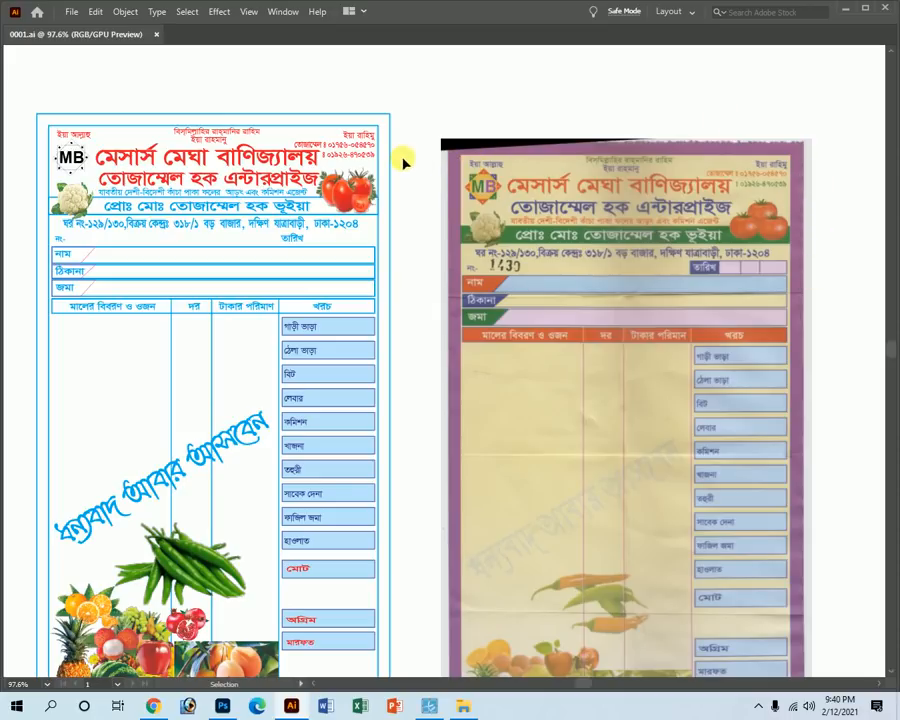
# Turn the background rectangle's stroke into its fill and mix purple: C 50, M 100, Y 0, K 0.
pyautogui.press('Tab')
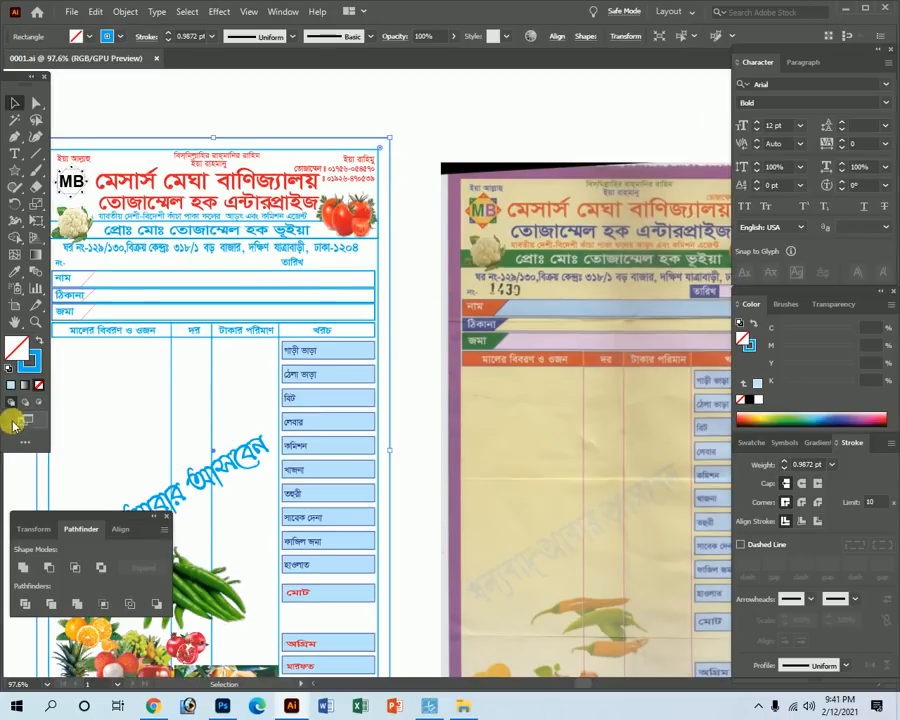
pyautogui.click(41, 342)
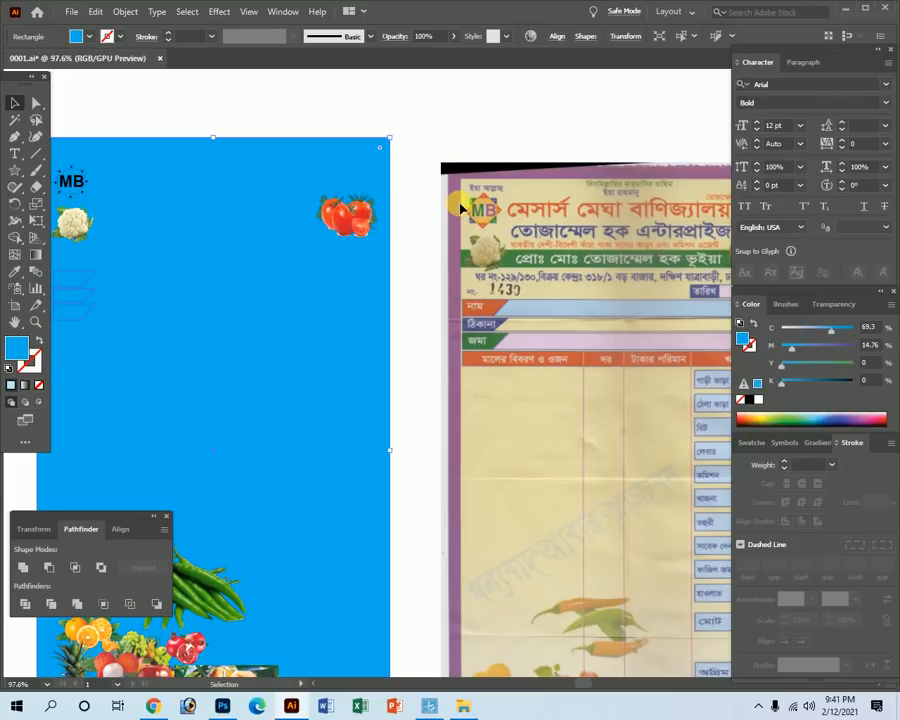
pyautogui.moveTo(846, 348); pyautogui.dragTo(745, 337)
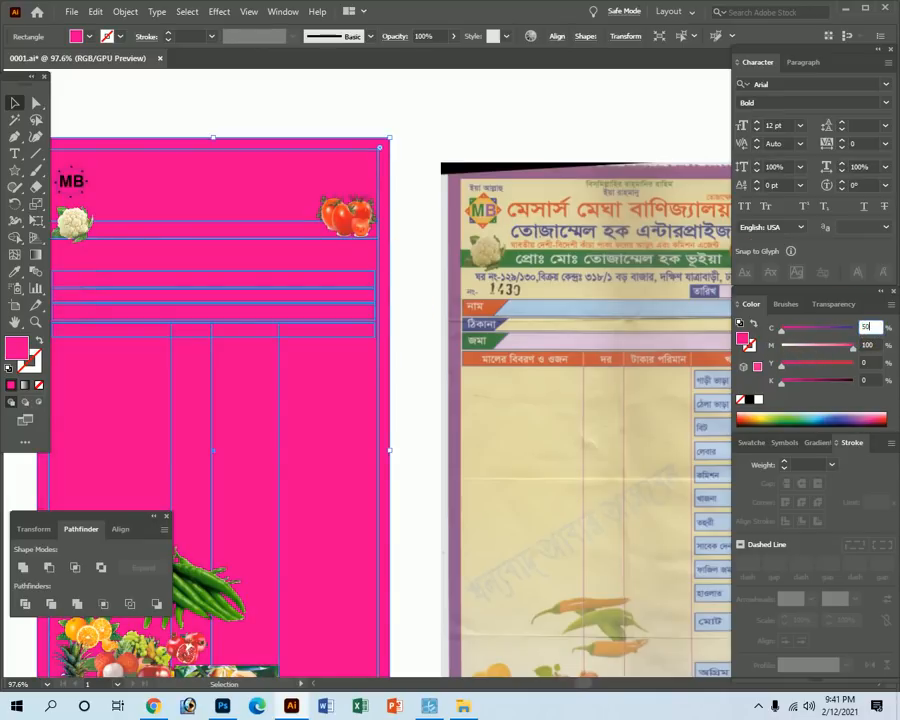
pyautogui.click(873, 342)
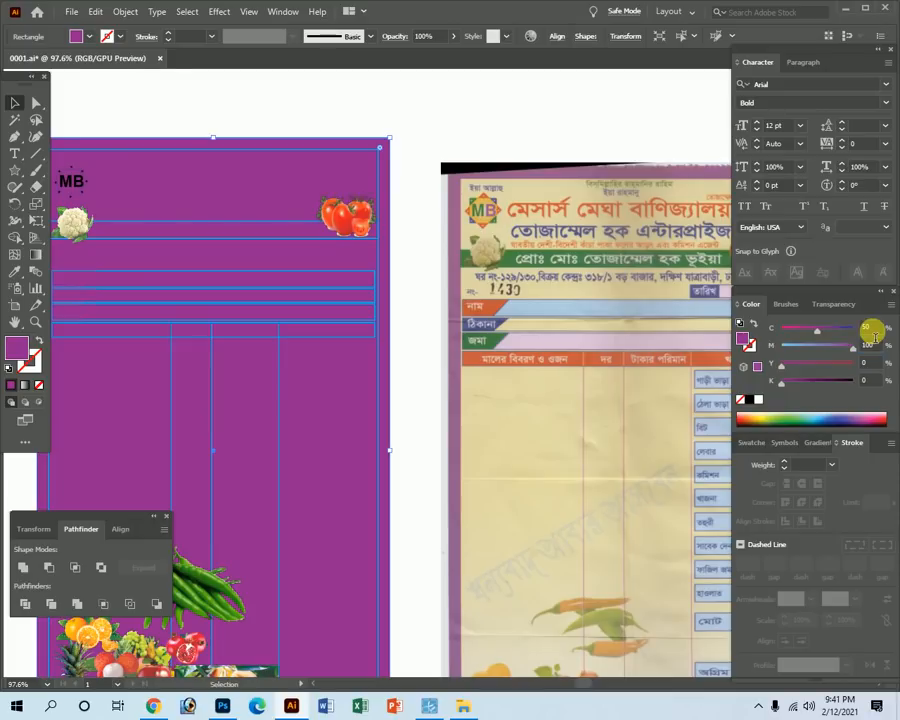
pyautogui.press('Tab')
pyautogui.press('Tab')
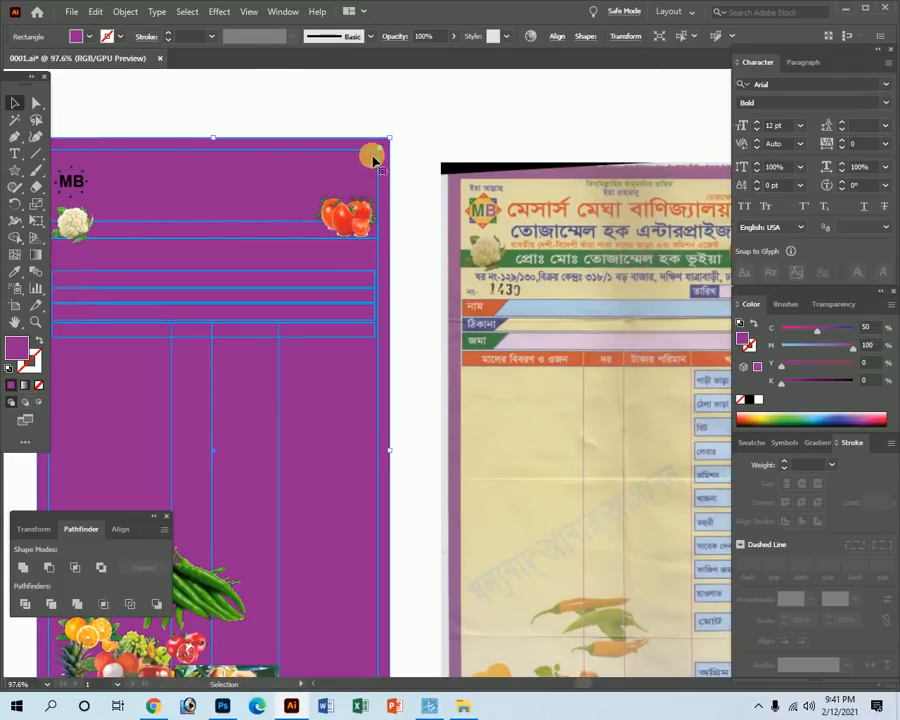
pyautogui.press('ctrl')
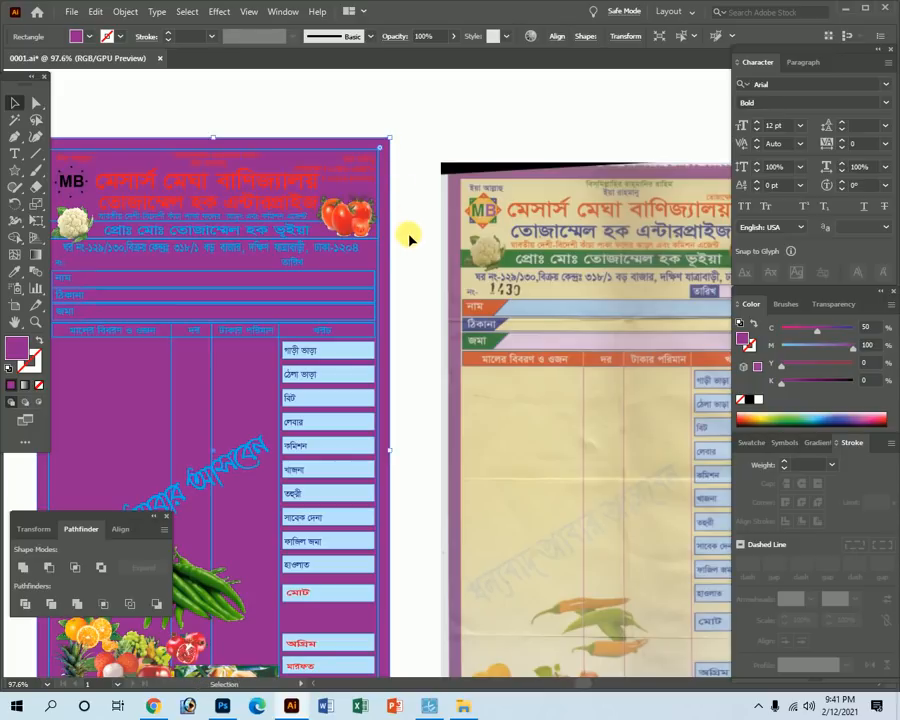
pyautogui.press('Tab')
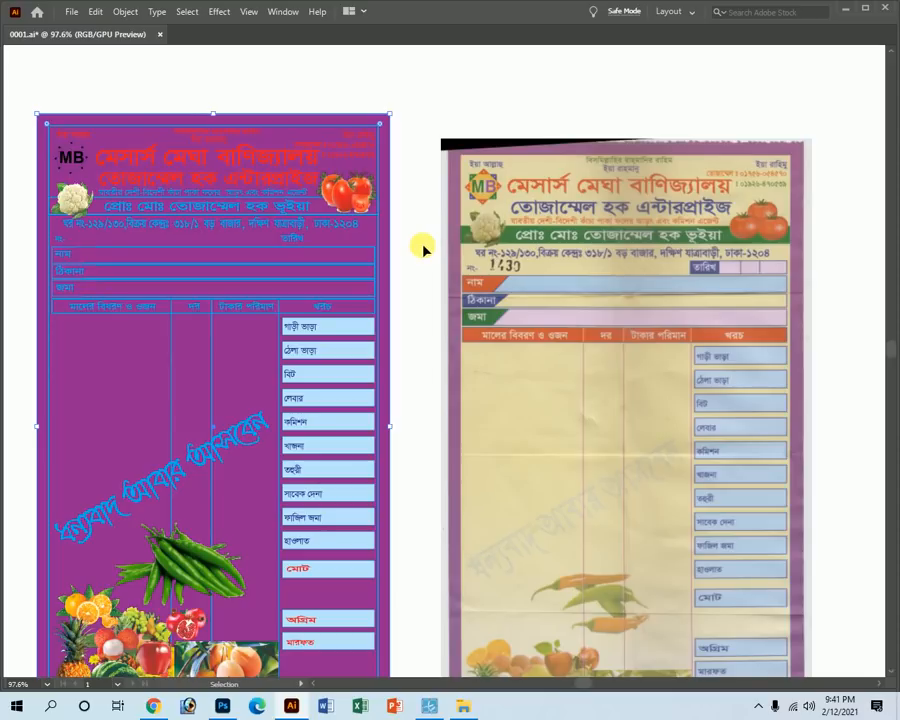
pyautogui.click(422, 245)
pyautogui.press('Tab')
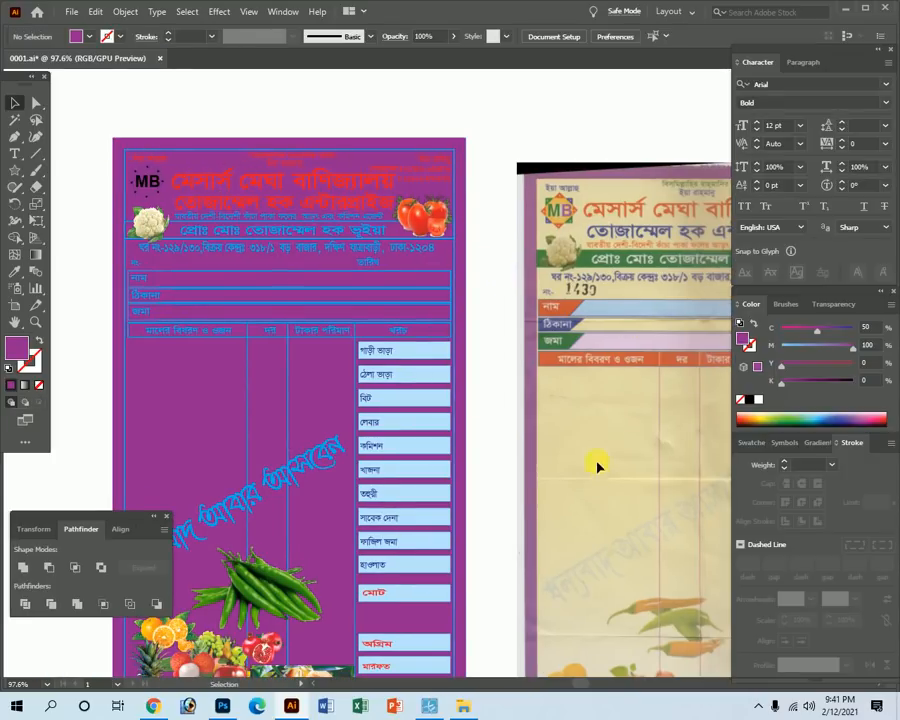
# Turn the inner rectangle's blue outline into a fill and make it green (C 69.3, M 14.76, Y 100, K 0).
pyautogui.click(438, 152)
pyautogui.click(38, 340)
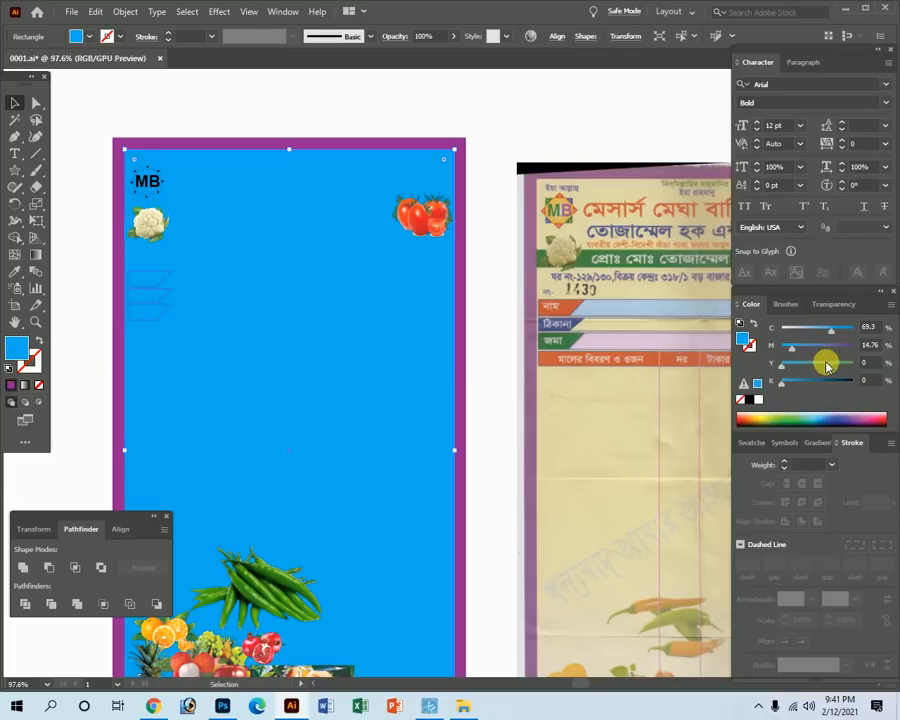
pyautogui.moveTo(825, 362); pyautogui.dragTo(890, 370)
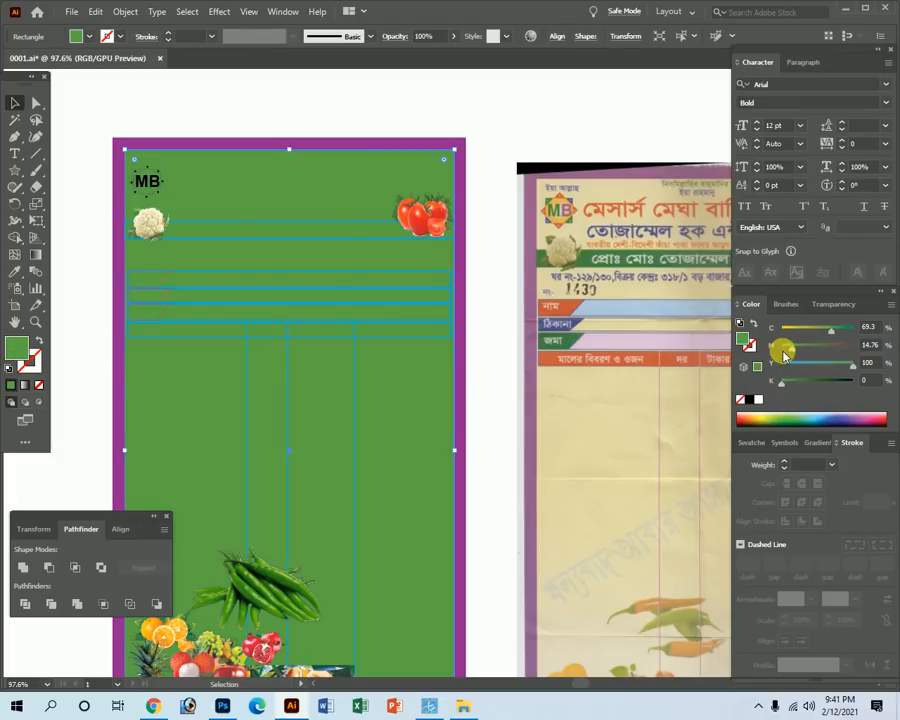
pyautogui.press('Tab')
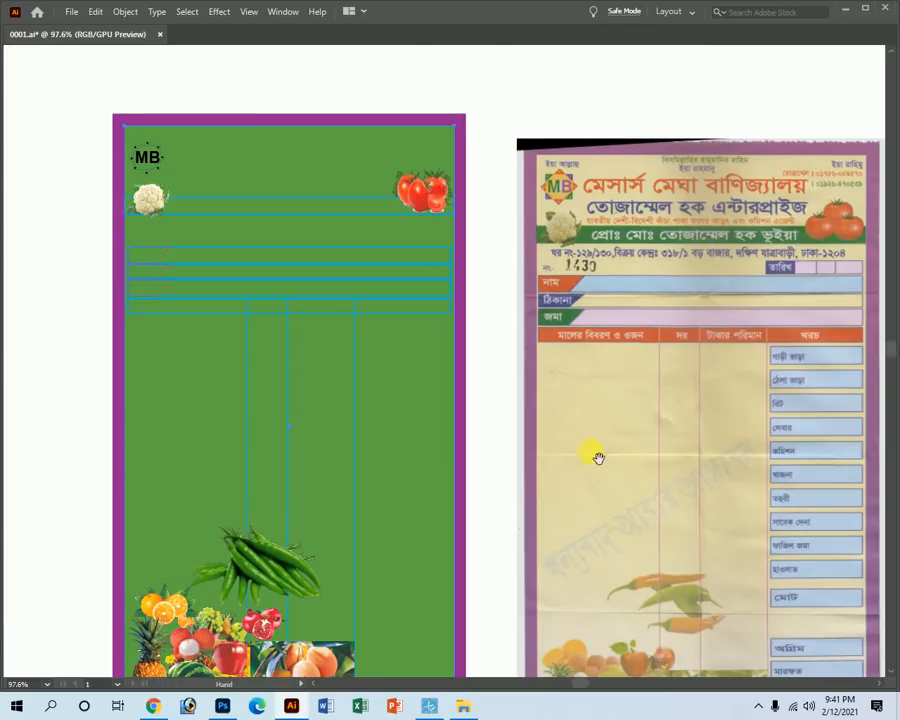
pyautogui.moveTo(584, 445); pyautogui.dragTo(437, 372)
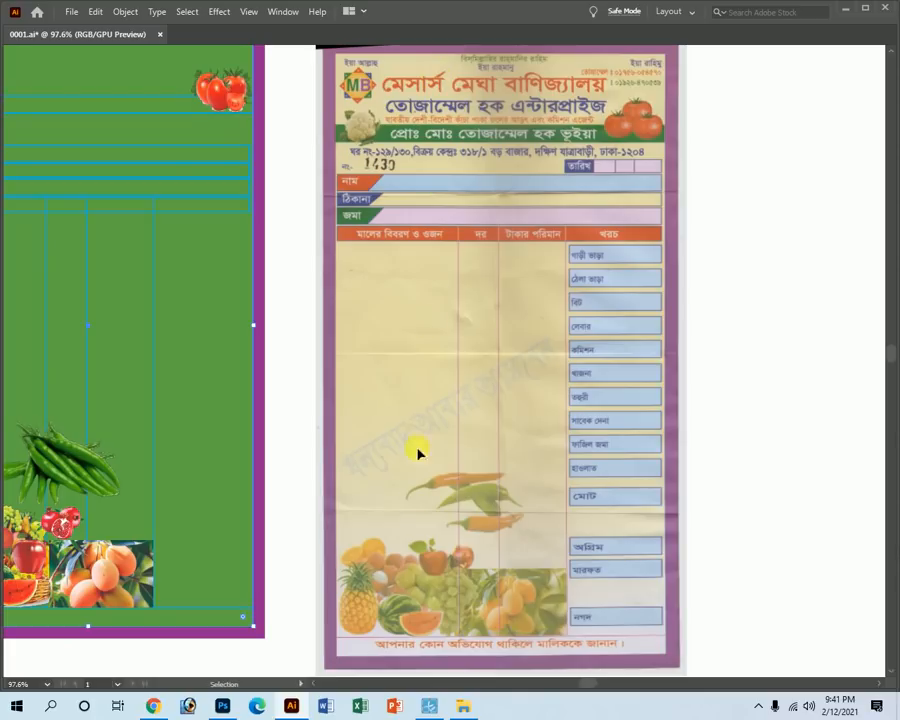
pyautogui.keyDown('ctrl'); pyautogui.keyDown('alt'); pyautogui.click(313, 343); pyautogui.keyUp('alt'); pyautogui.keyUp('ctrl')
pyautogui.press('Tab')
# Give the rectangle a gradient fill, lightening its black end stop to pale yellow in CMYK.
pyautogui.click(814, 443)
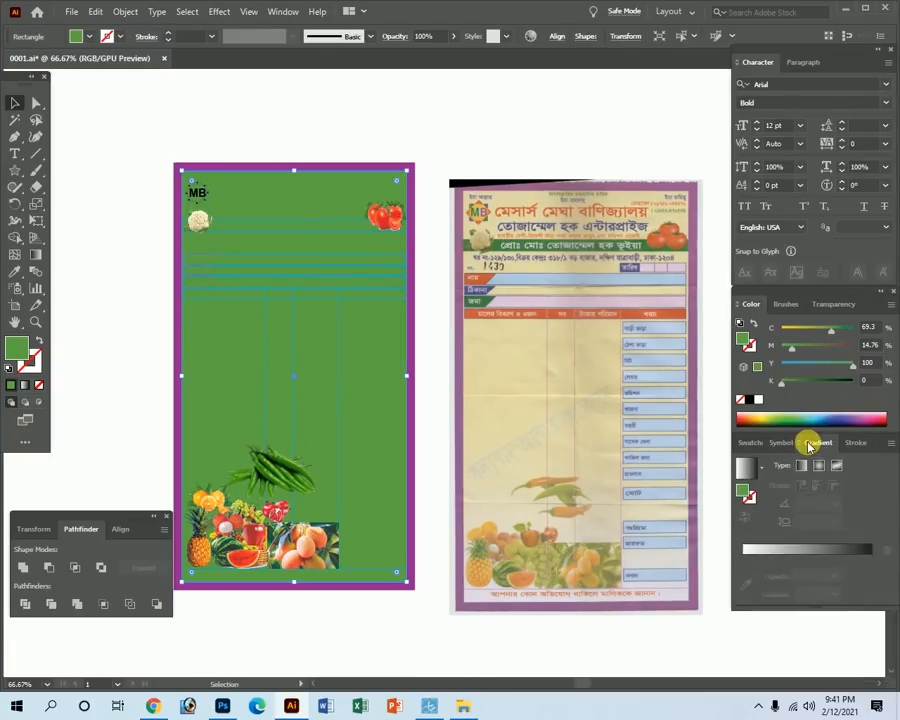
pyautogui.click(830, 550)
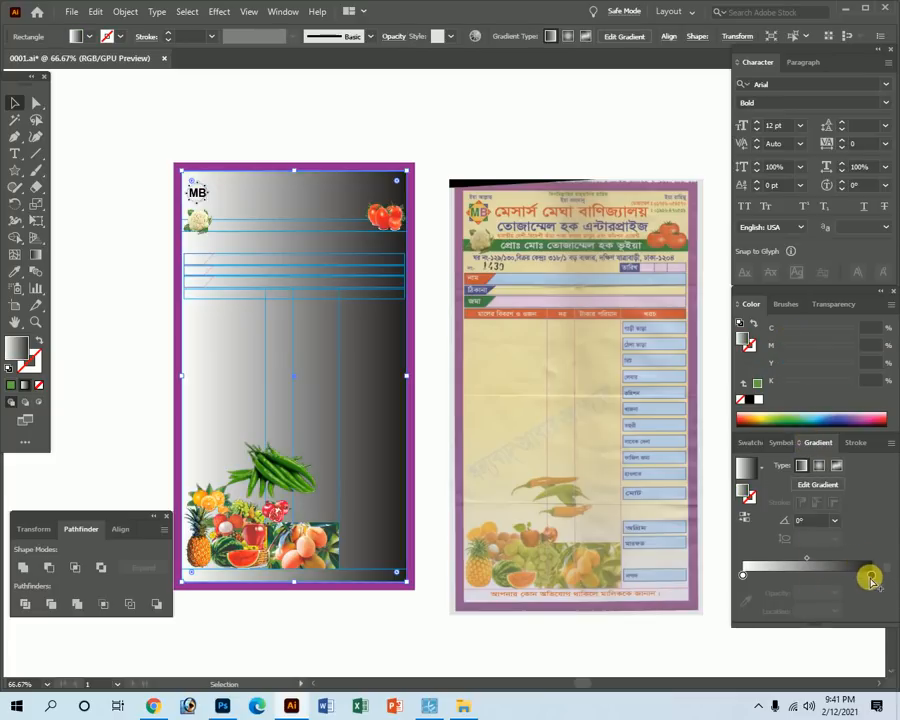
pyautogui.click(869, 577)
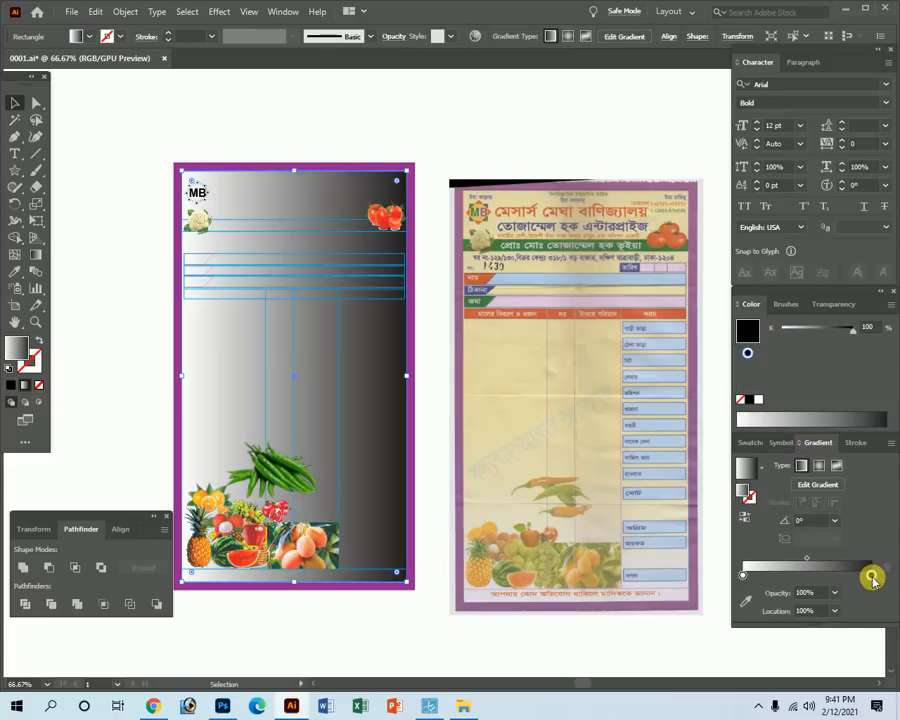
pyautogui.click(888, 305)
pyautogui.click(789, 372)
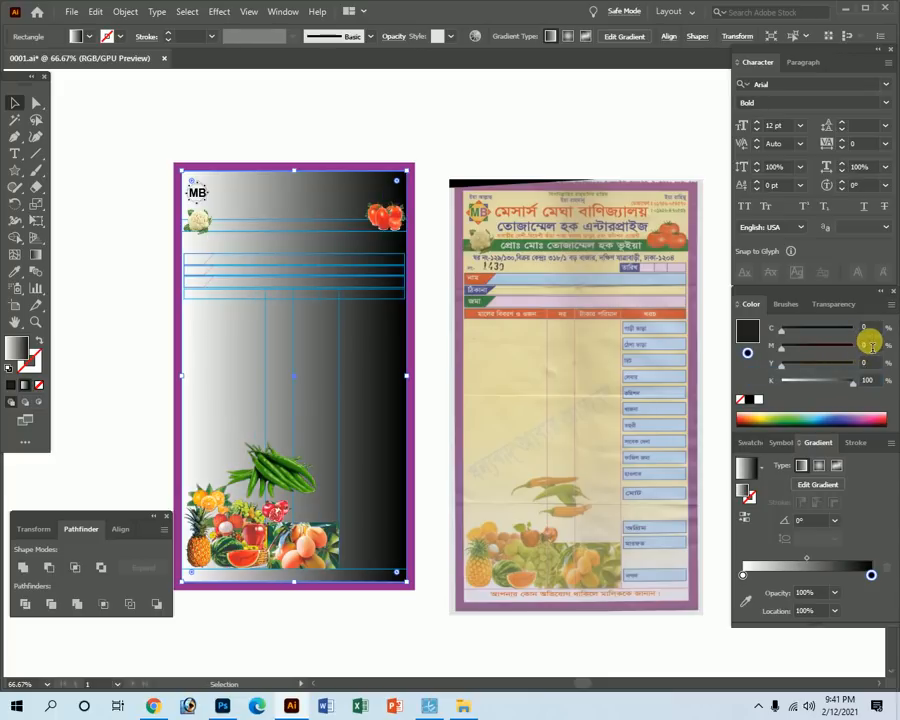
pyautogui.click(878, 362)
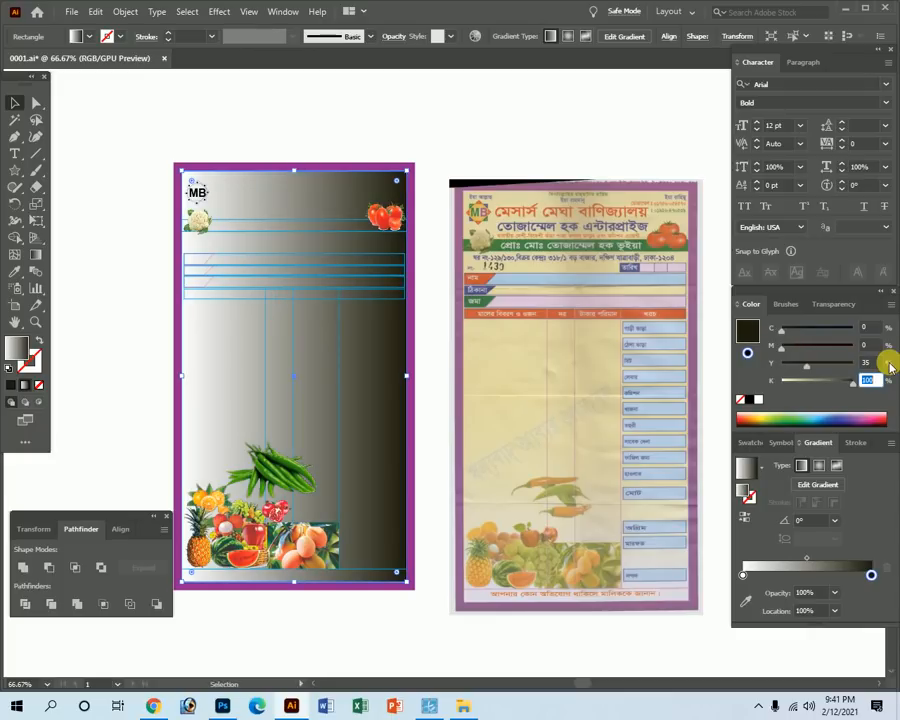
pyautogui.moveTo(850, 380); pyautogui.dragTo(745, 441)
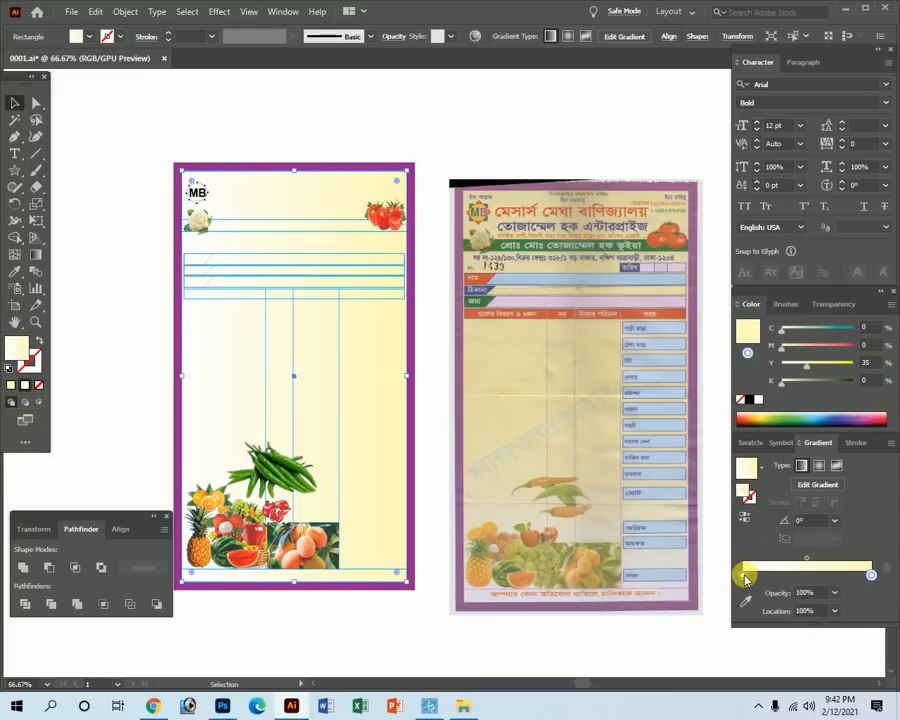
pyautogui.click(744, 576)
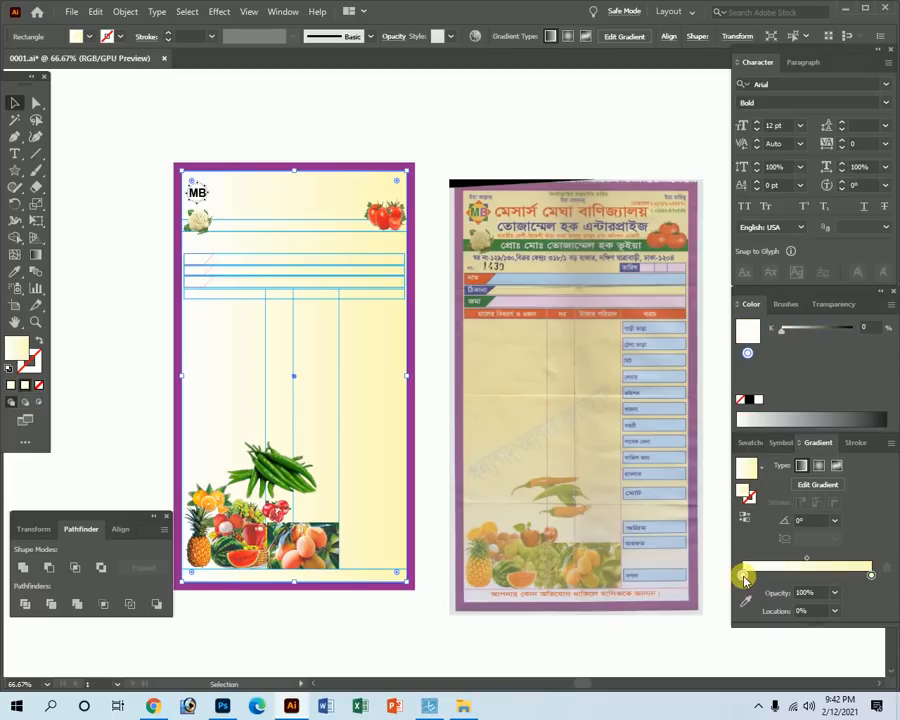
pyautogui.click(889, 309)
pyautogui.click(797, 375)
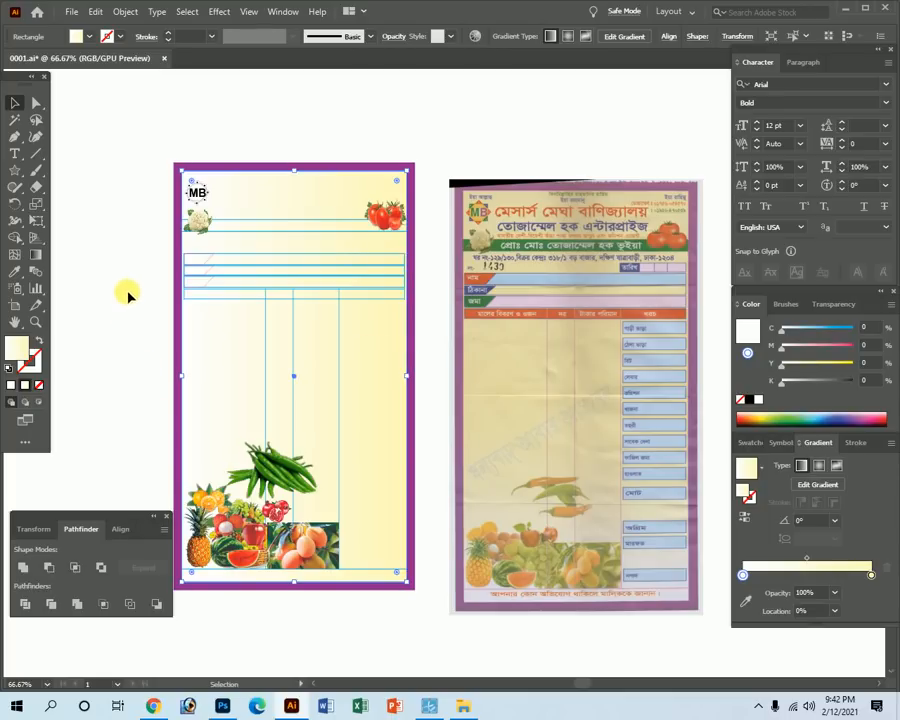
pyautogui.press('a')
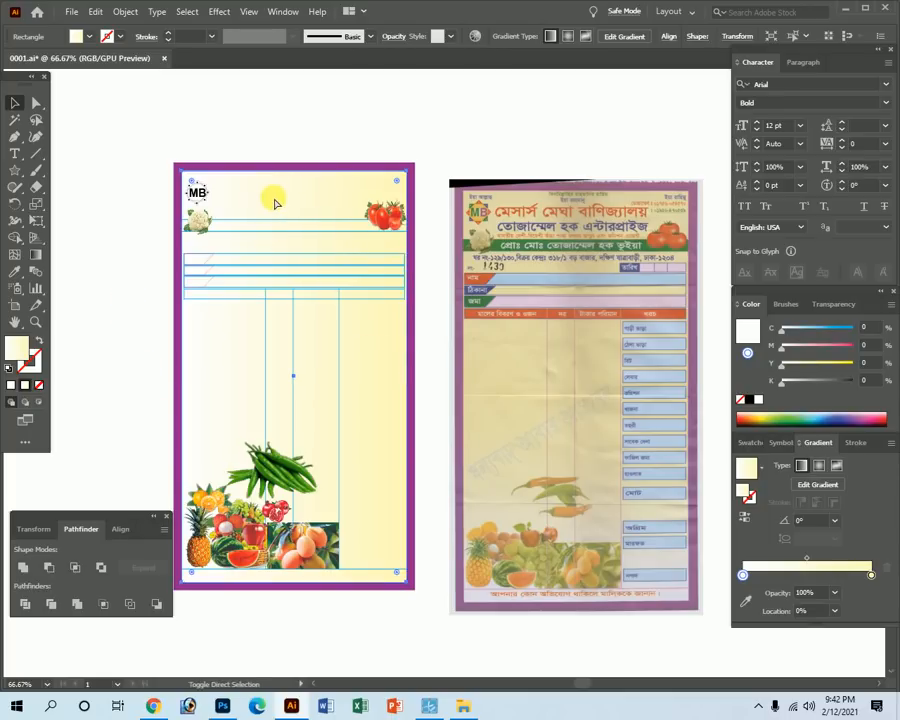
# Send the gradient rectangle, then the purple background, to the back of the stack.
pyautogui.hotkey('ctrl', 'shift', '[')
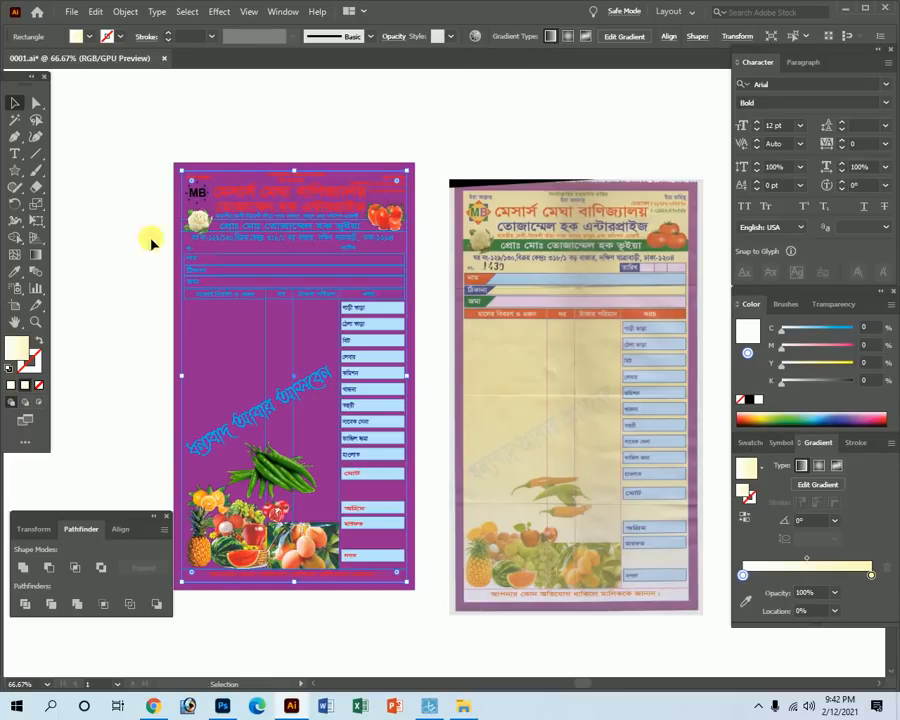
pyautogui.click(186, 172)
pyautogui.click(183, 172)
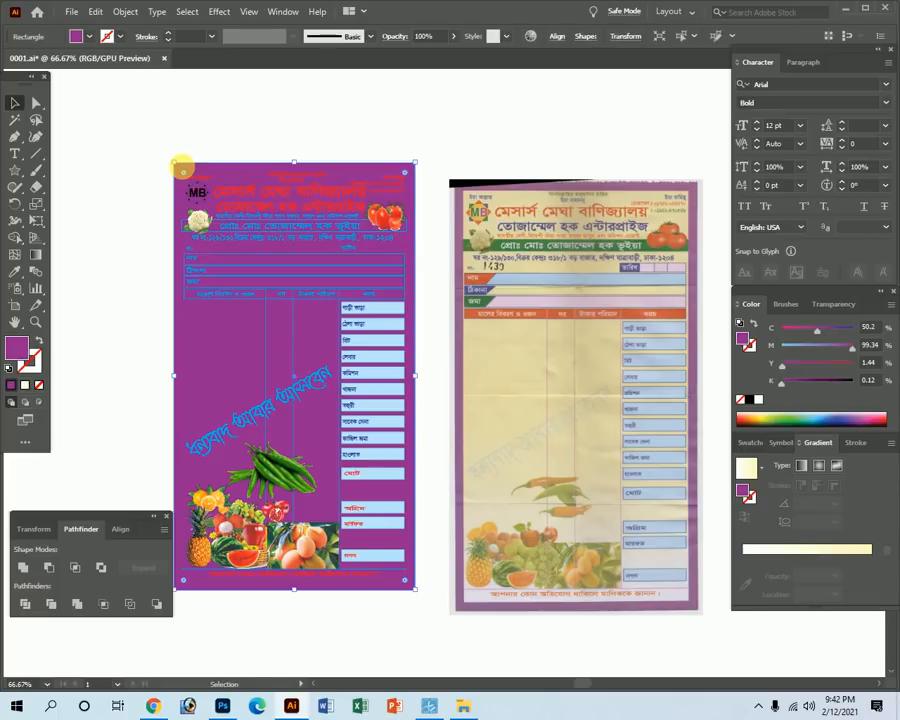
pyautogui.hotkey('ctrl', 'shift', '[')
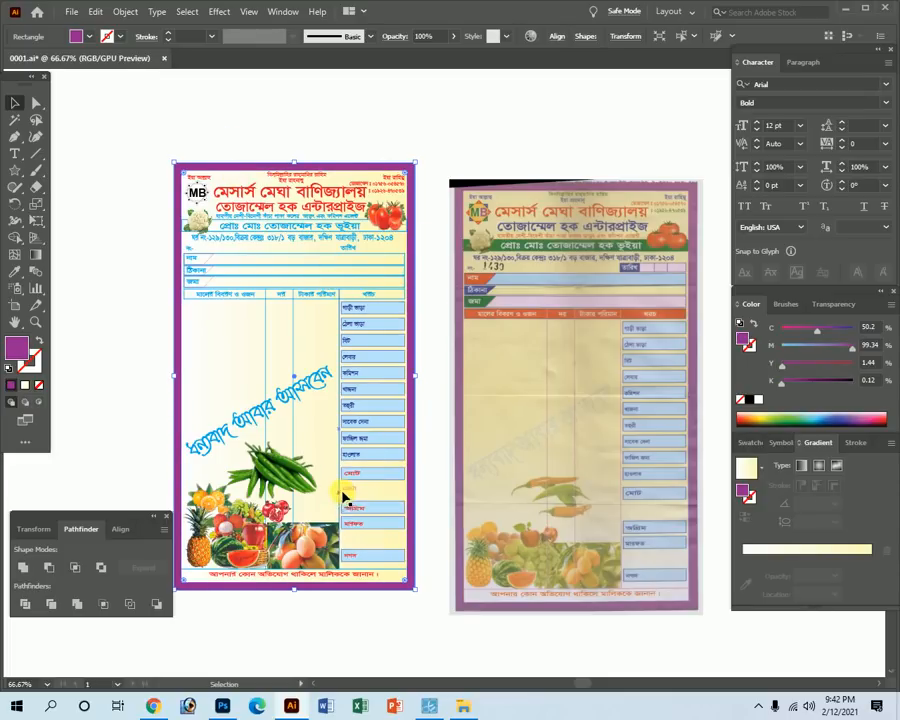
pyautogui.press('Tab')
pyautogui.scroll(2, 291, 291)
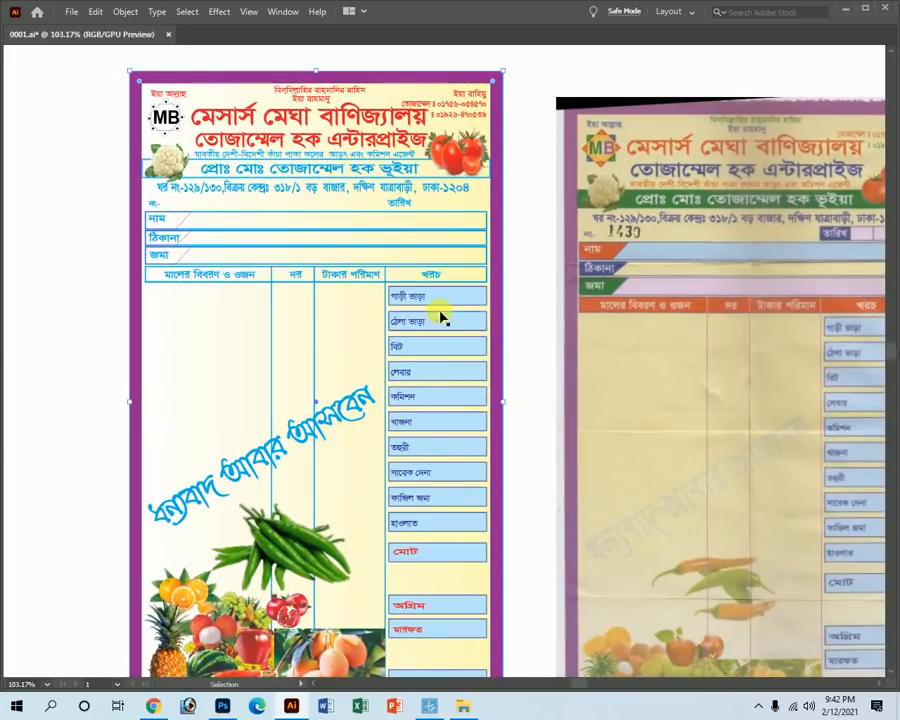
pyautogui.press('Tab')
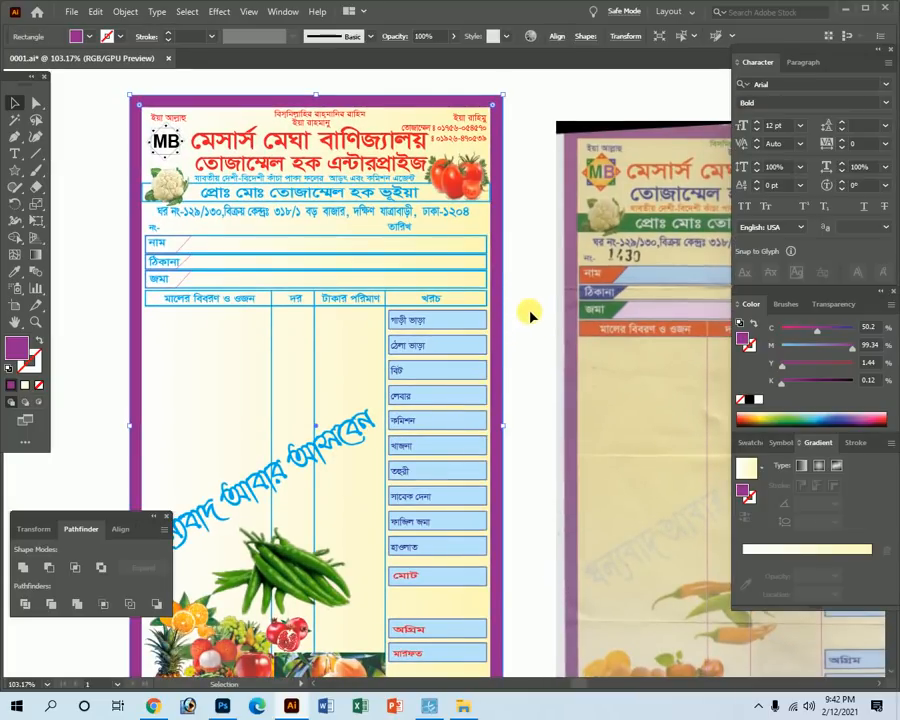
pyautogui.click(532, 315)
pyautogui.scroll(1, 544, 290)
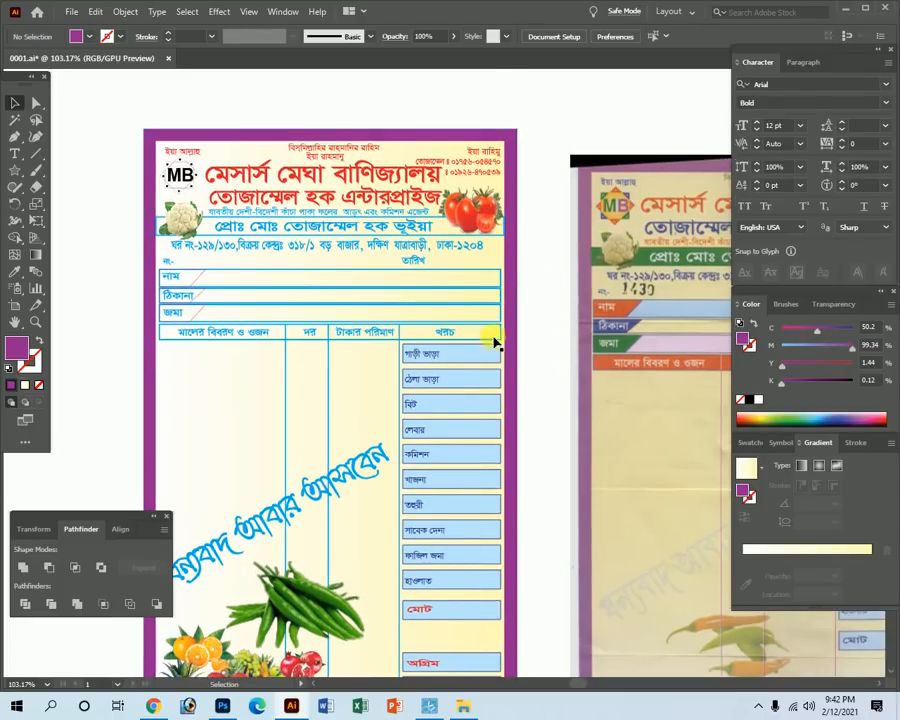
pyautogui.scroll(2, 361, 257)
pyautogui.press('Tab')
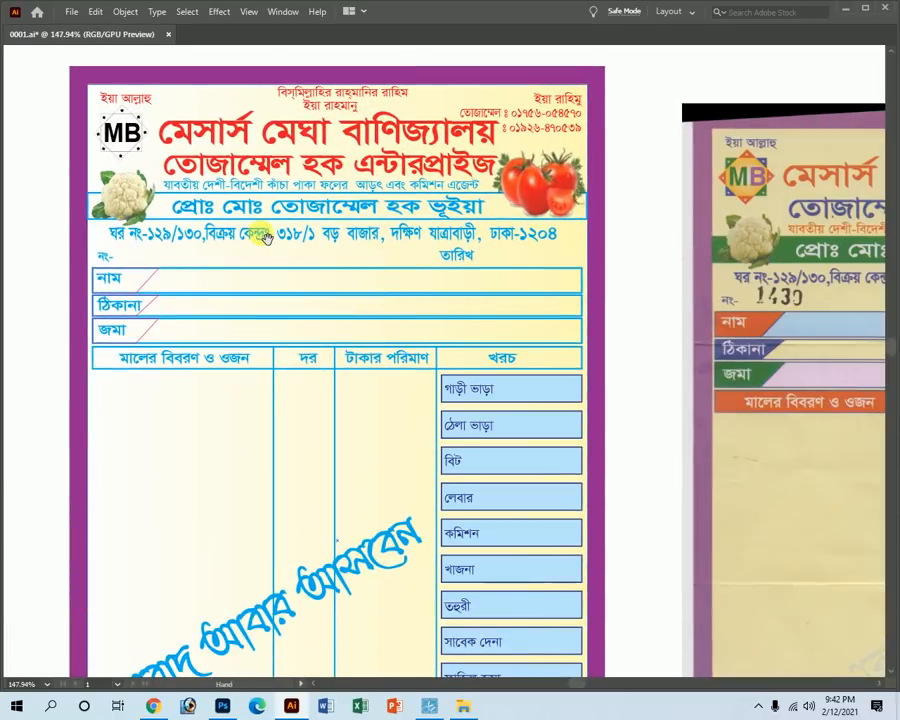
pyautogui.moveTo(184, 157); pyautogui.dragTo(215, 206)
pyautogui.keyDown('ctrl'); pyautogui.keyDown('alt'); pyautogui.click(428, 343); pyautogui.keyUp('alt'); pyautogui.keyUp('ctrl')
pyautogui.keyDown('ctrl'); pyautogui.keyDown('alt'); pyautogui.click(410, 430); pyautogui.keyUp('alt'); pyautogui.keyUp('ctrl')
pyautogui.keyDown('ctrl'); pyautogui.keyDown('alt'); pyautogui.click(410, 430); pyautogui.keyUp('alt'); pyautogui.keyUp('ctrl')
pyautogui.moveTo(564, 439); pyautogui.dragTo(482, 424)
# Redraw the background gradient vertically, from the bottom edge to the top.
pyautogui.click(457, 434)
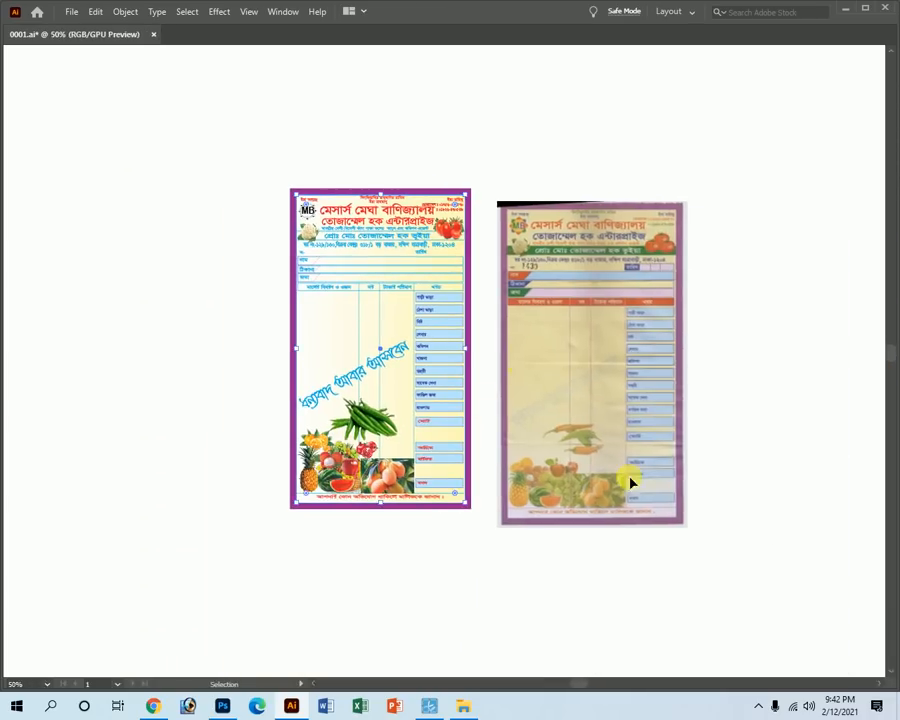
pyautogui.press('Tab')
pyautogui.click(35, 254)
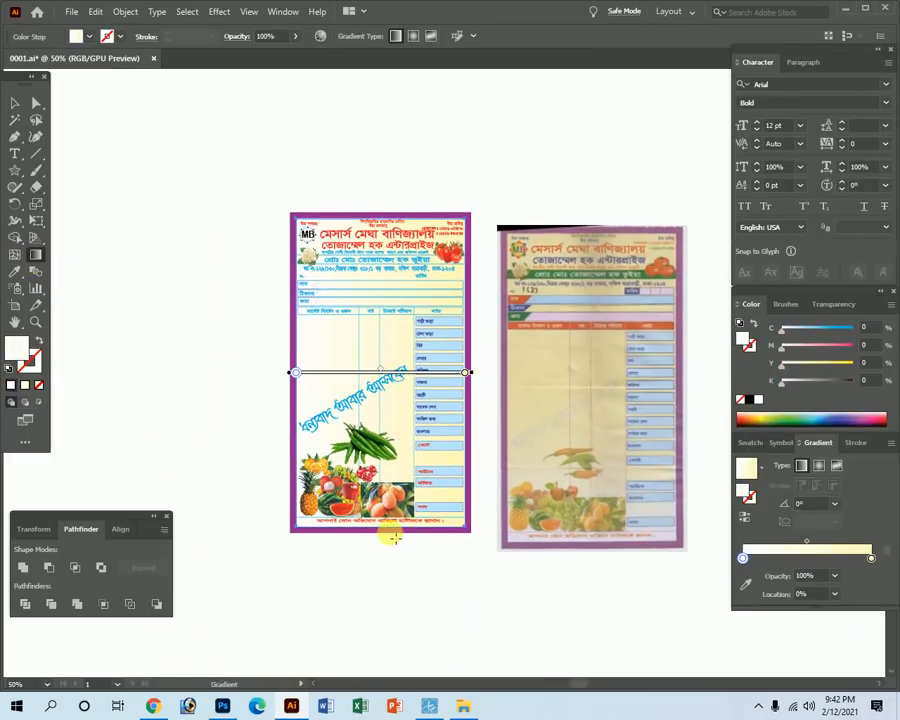
pyautogui.moveTo(391, 533); pyautogui.dragTo(381, 228)
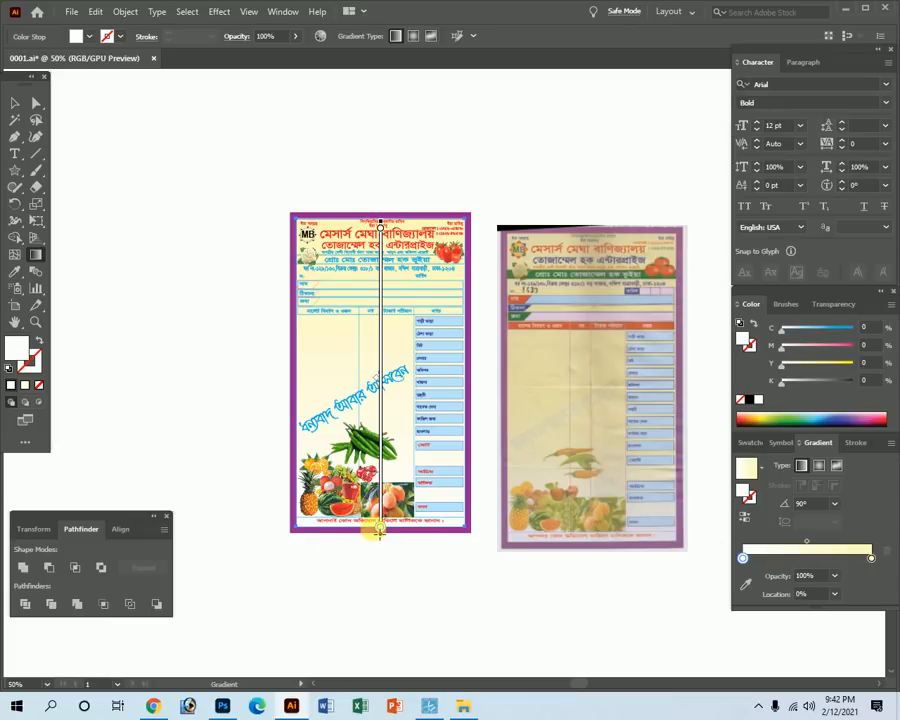
pyautogui.moveTo(371, 531); pyautogui.dragTo(370, 216)
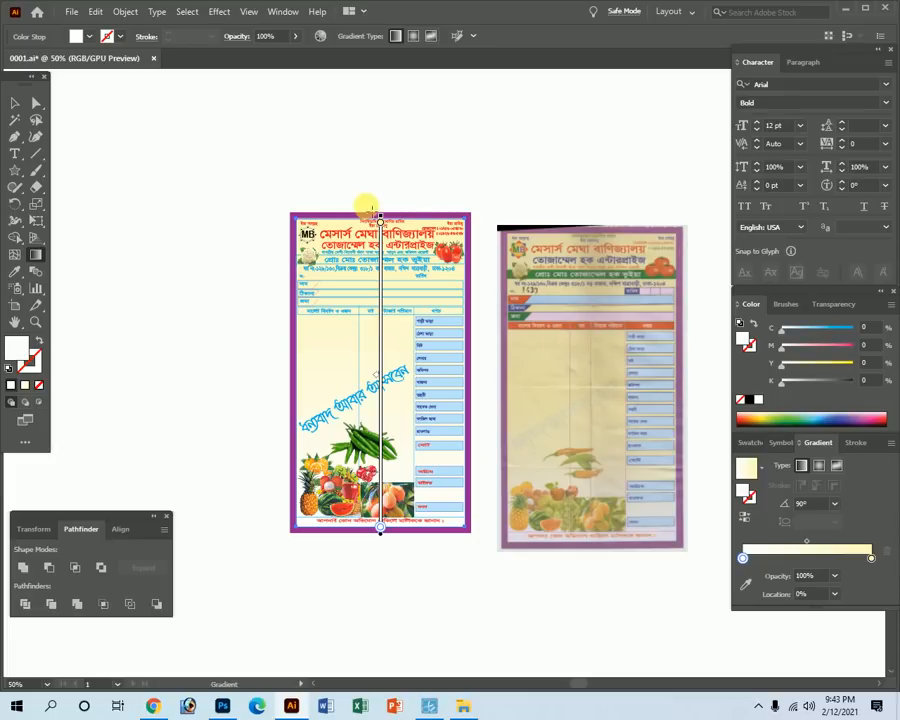
# Set the top gradient stop to pale cream, C 1.44 and Y 34.18.
pyautogui.click(381, 218)
pyautogui.click(871, 325)
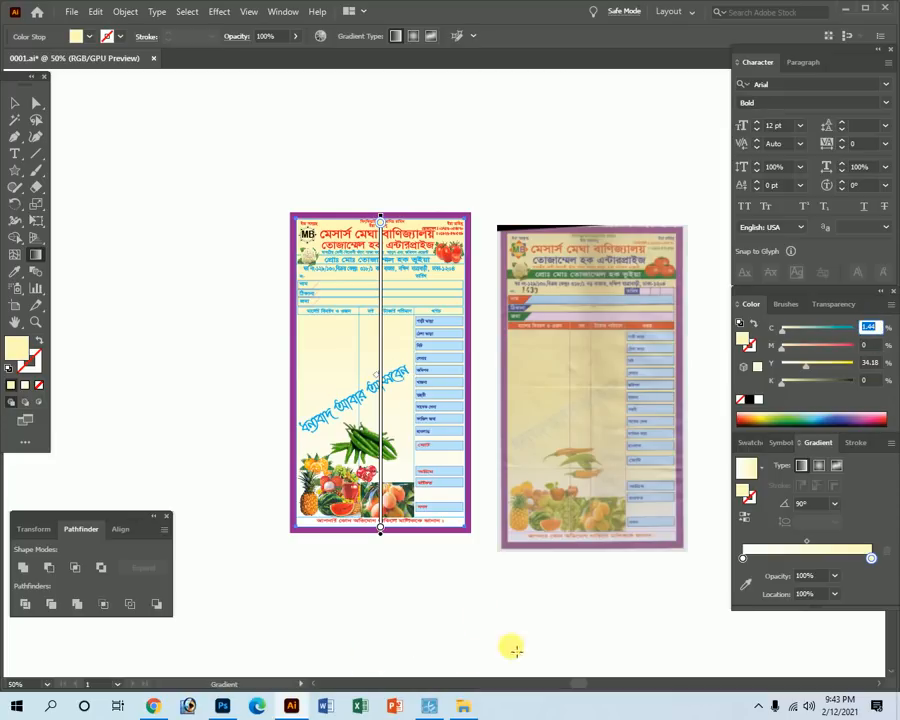
pyautogui.click(428, 706)
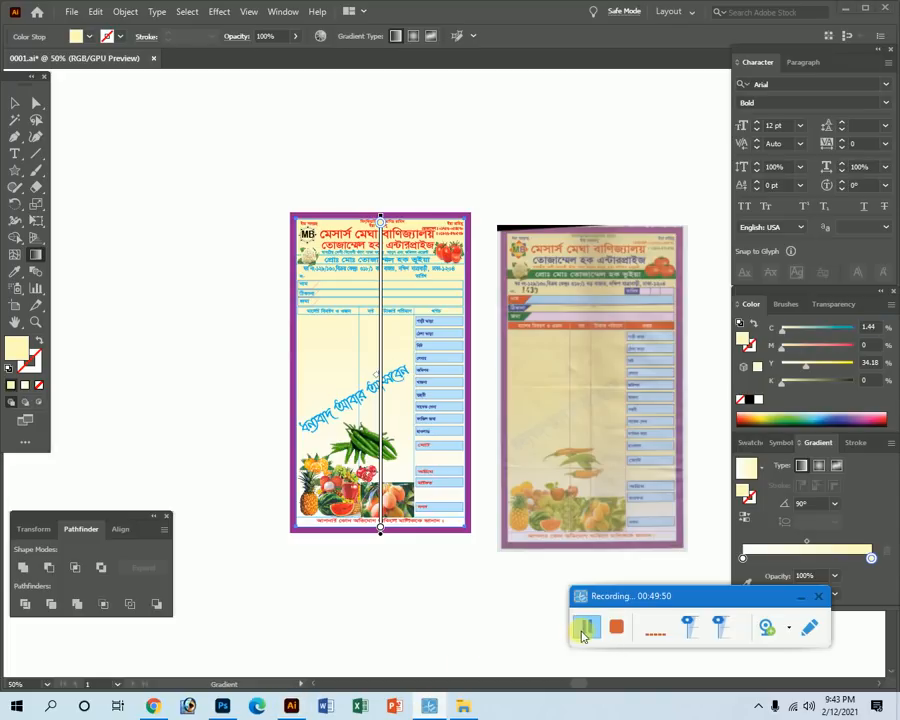
pyautogui.click(800, 597)
pyautogui.click(556, 606)
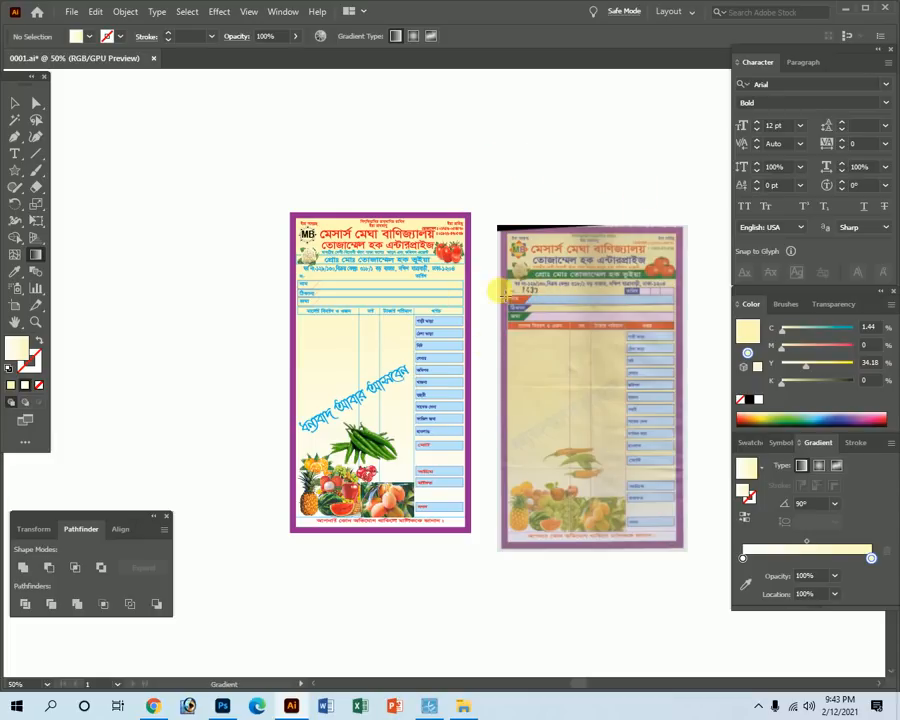
pyautogui.click(425, 708)
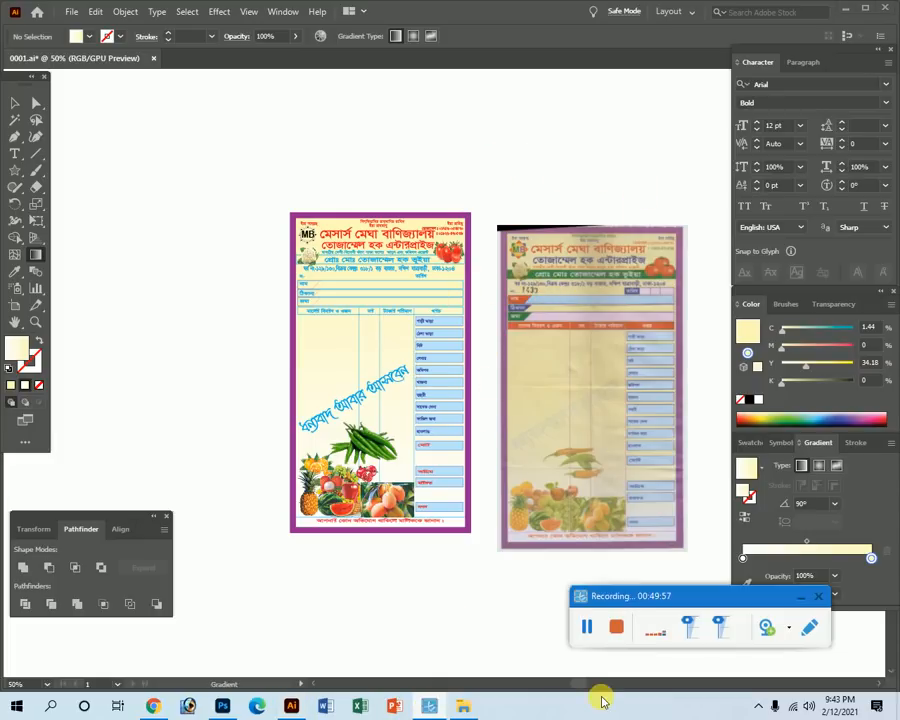
pyautogui.click(799, 597)
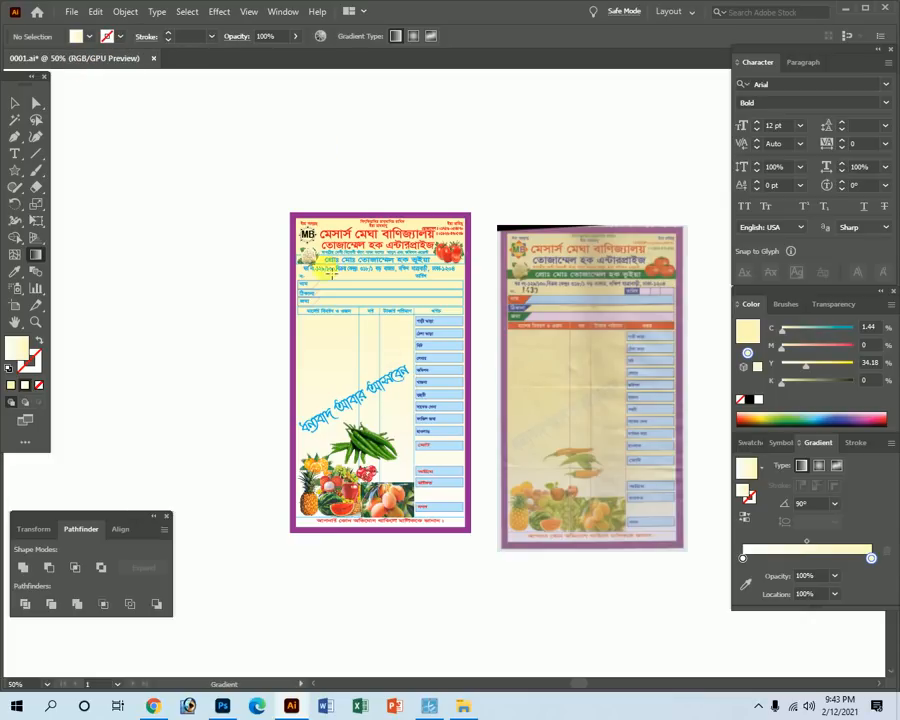
pyautogui.click(331, 221)
pyautogui.click(871, 558)
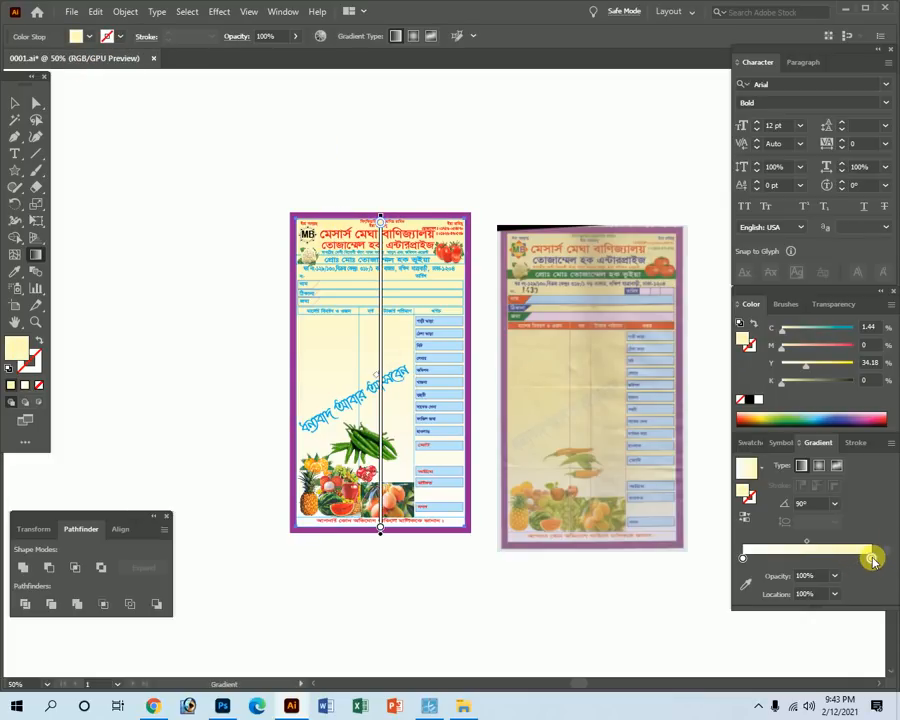
pyautogui.click(870, 363)
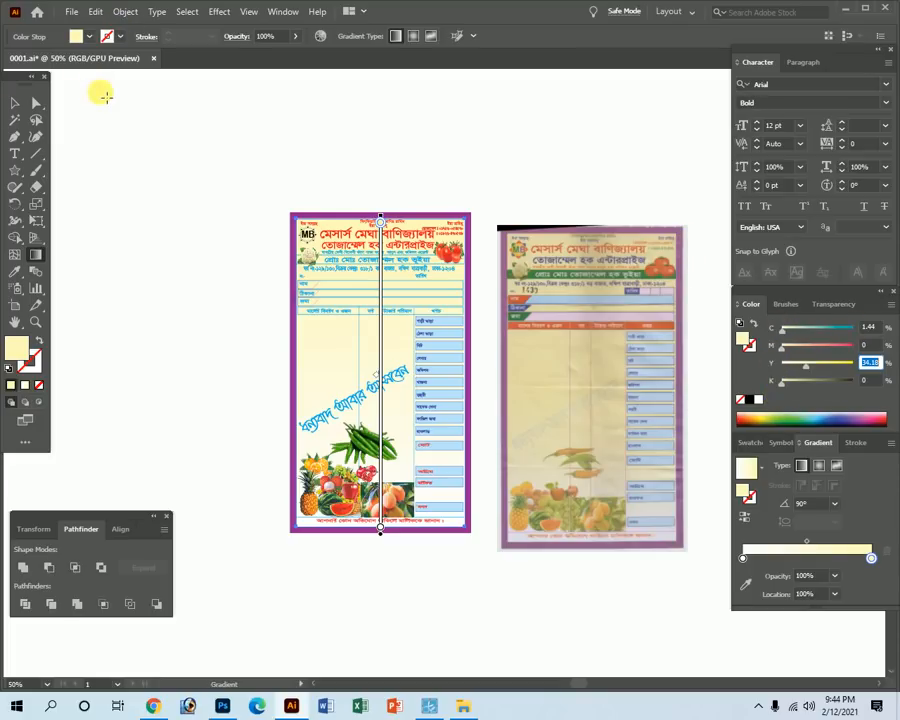
# Browse the File and Edit > Edit Colors menus, then save 0001.ai.
pyautogui.click(71, 11)
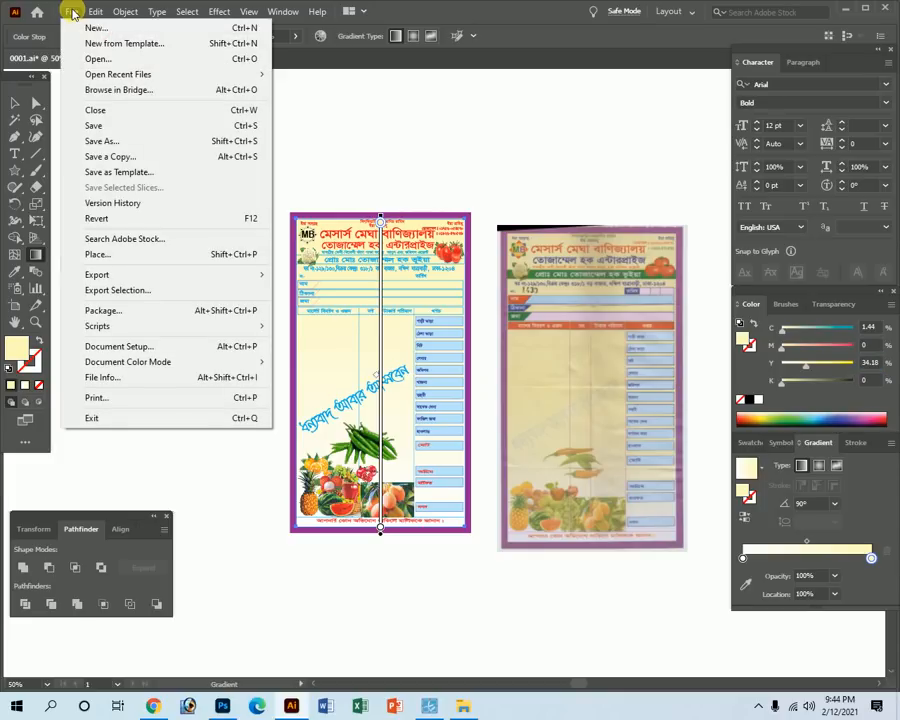
pyautogui.moveTo(89, 15)
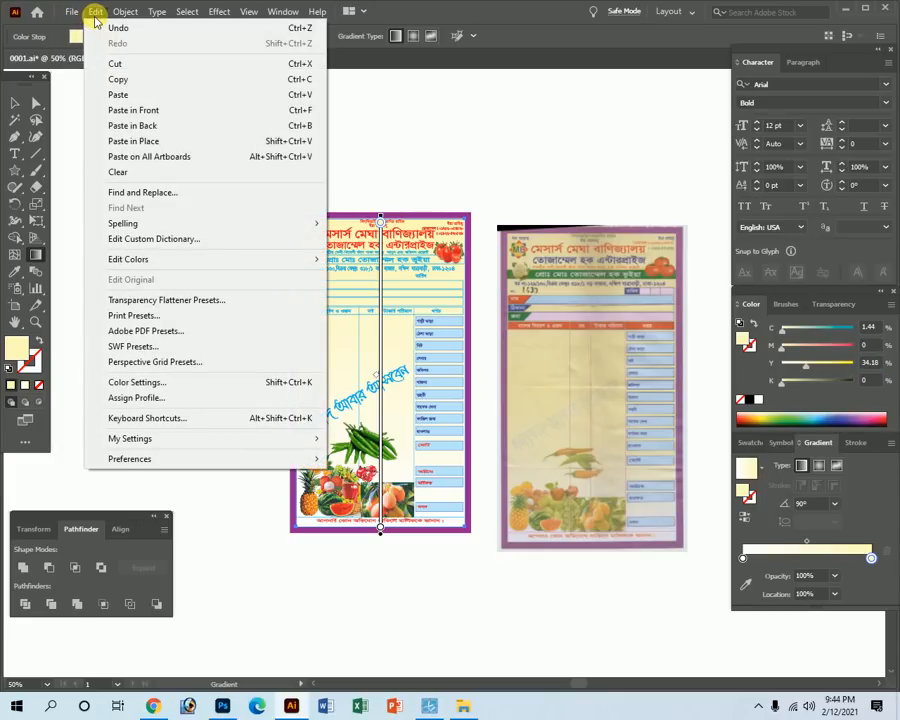
pyautogui.moveTo(128, 258)
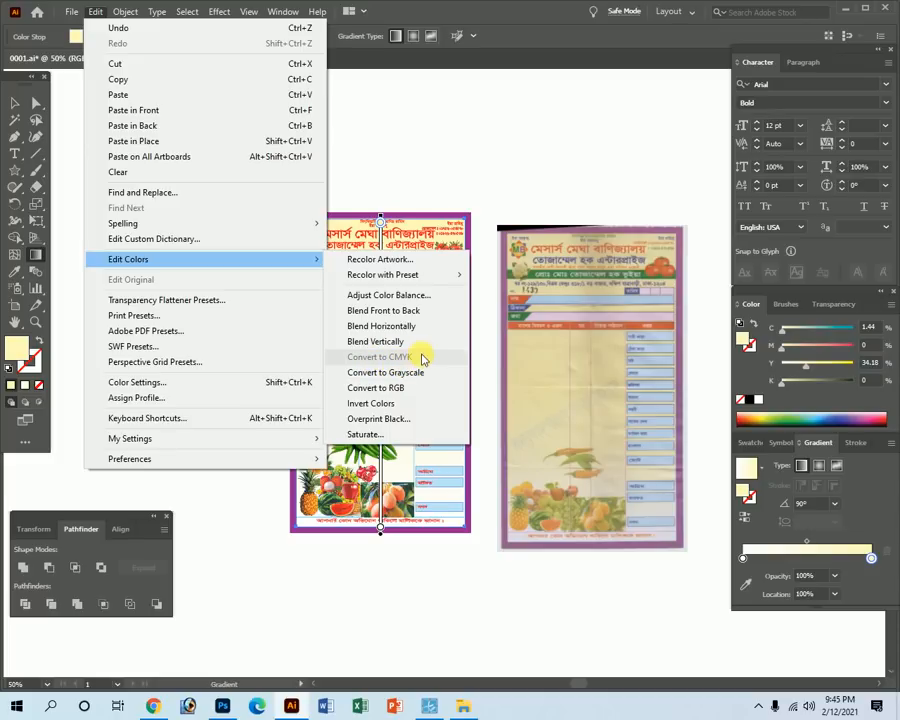
pyautogui.click(430, 704)
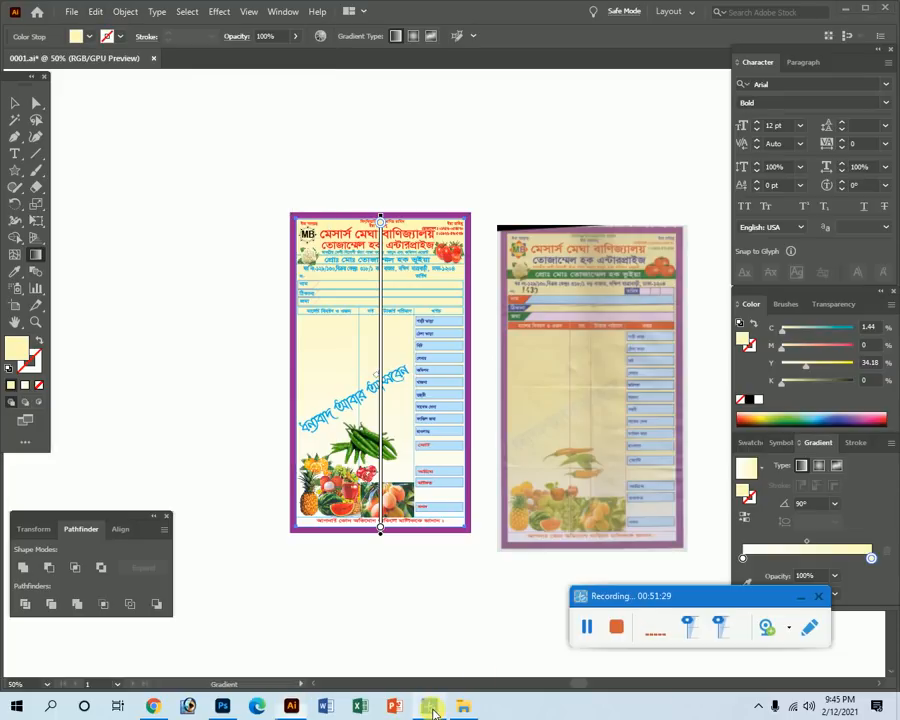
pyautogui.click(584, 629)
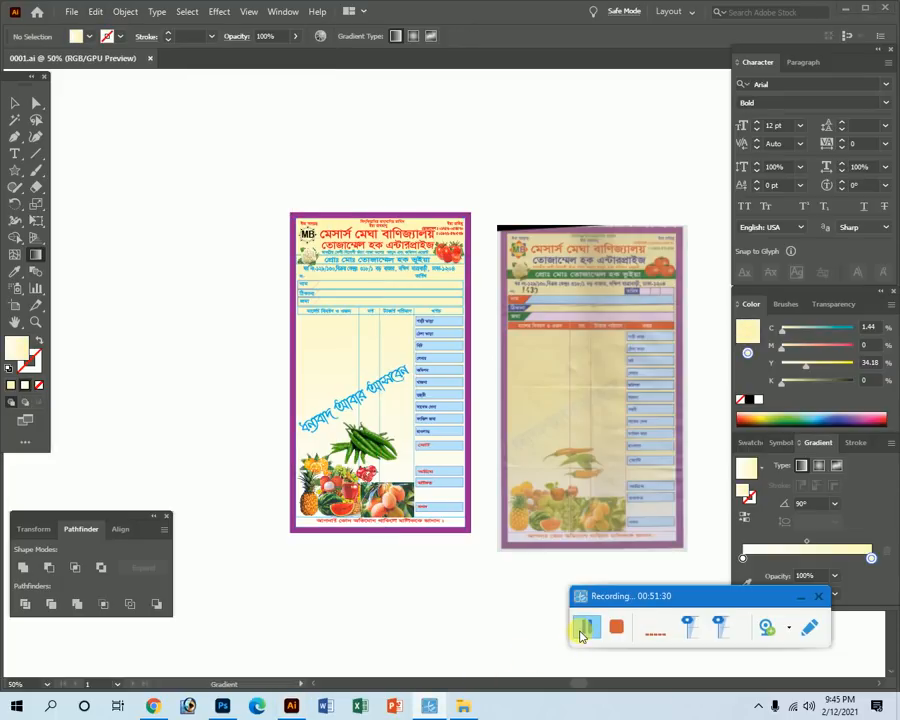
pyautogui.click(798, 598)
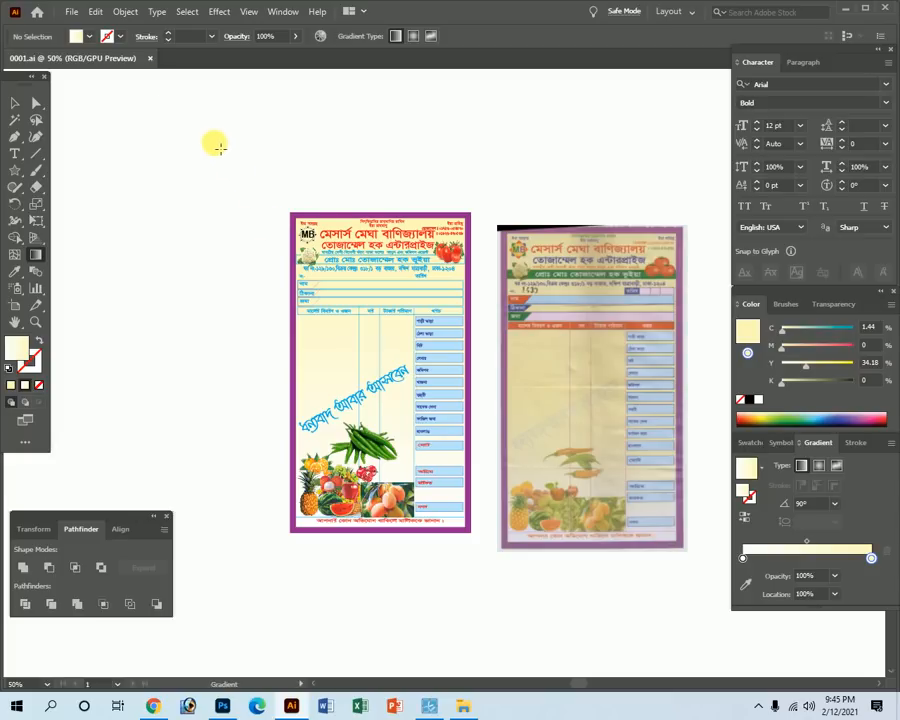
# Set File > Document Color Mode to CMYK Color for 0001.ai.
pyautogui.click(70, 11)
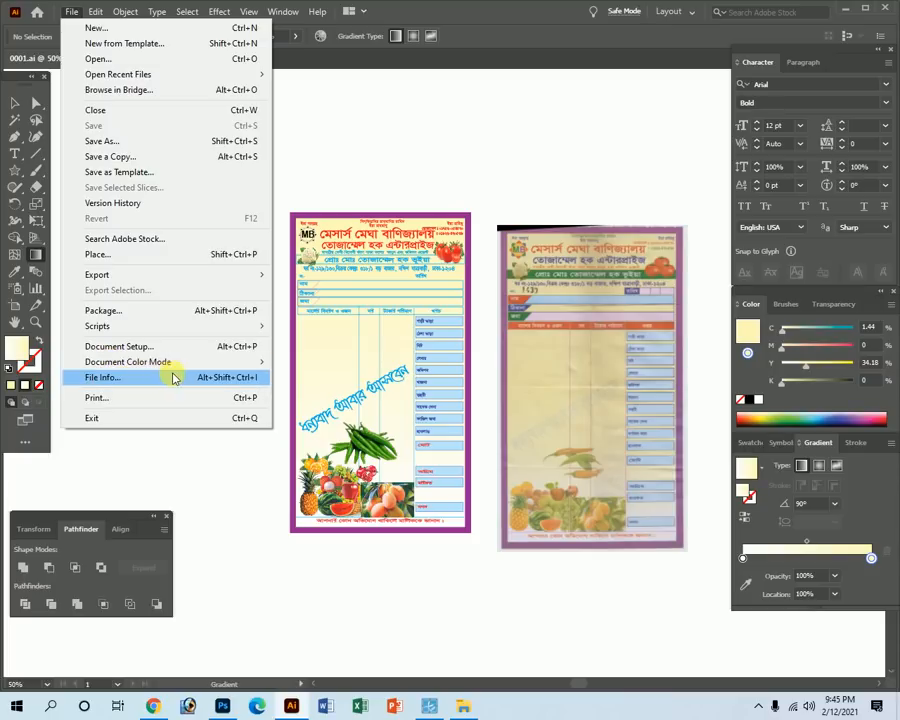
pyautogui.moveTo(125, 366)
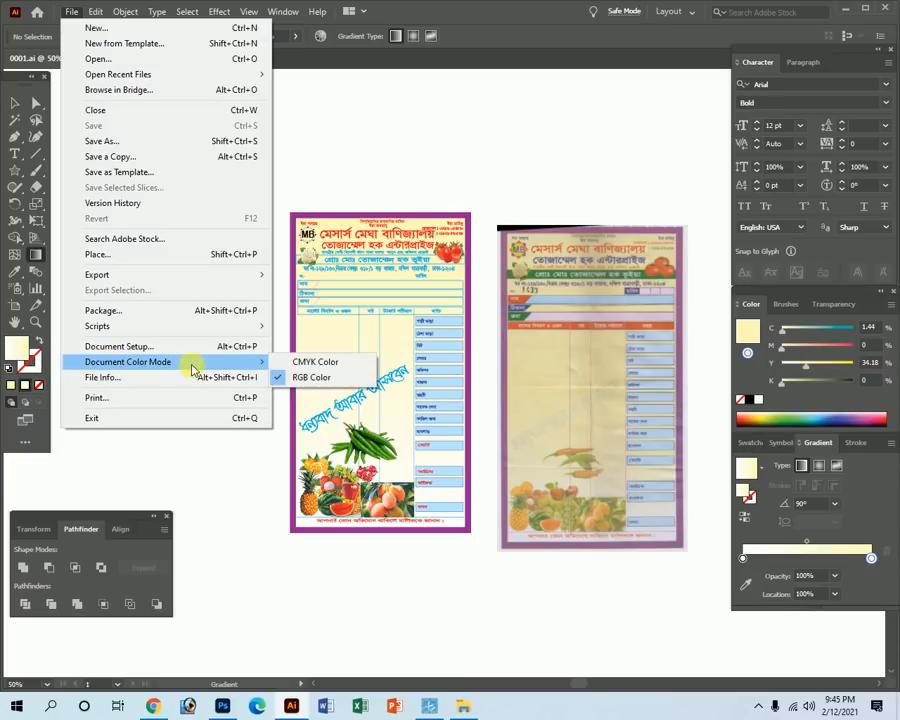
pyautogui.click(434, 125)
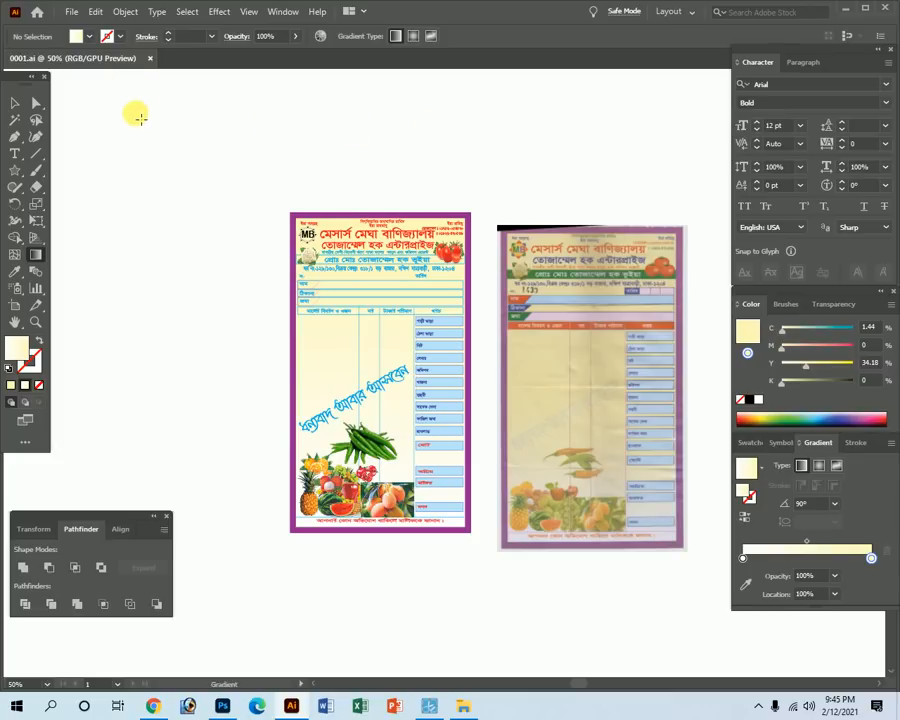
pyautogui.click(72, 13)
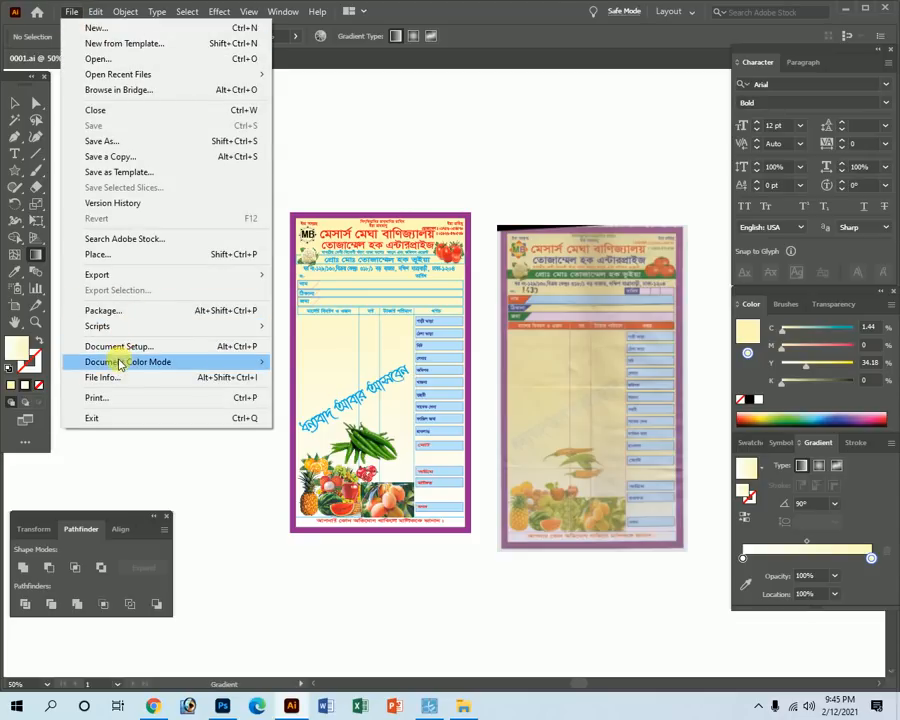
pyautogui.moveTo(187, 366)
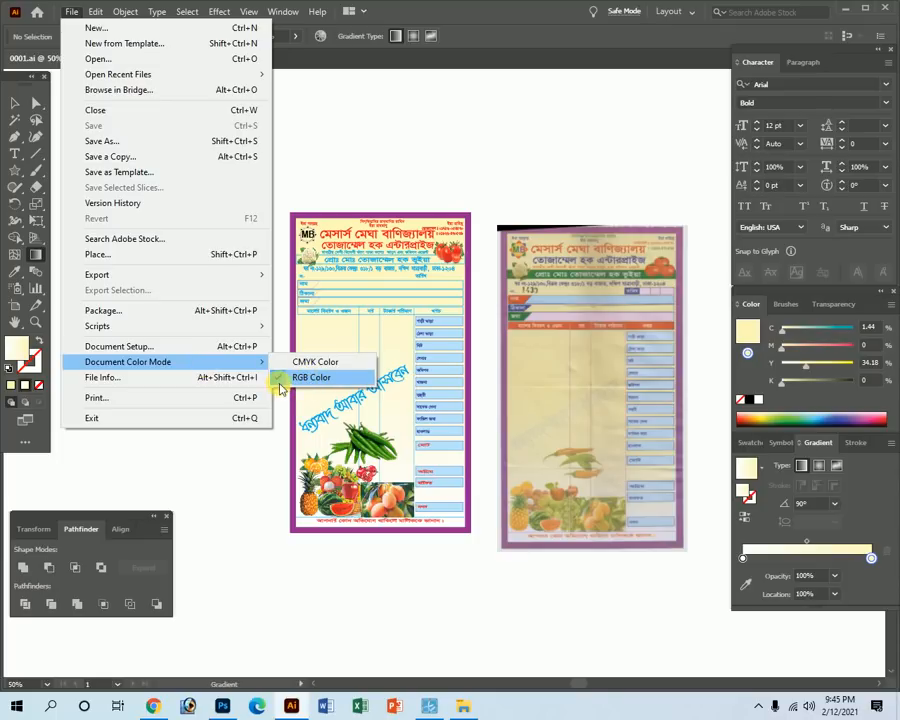
pyautogui.click(306, 364)
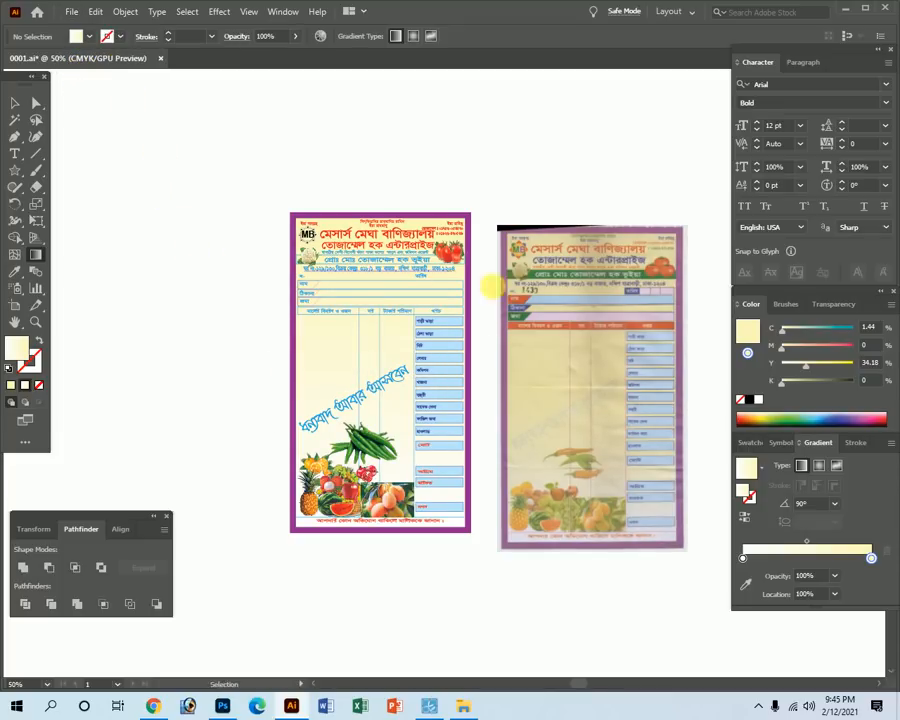
pyautogui.press('Tab')
# Change the cream stop colour to cyan 0 and yellow 35.
pyautogui.press('z')
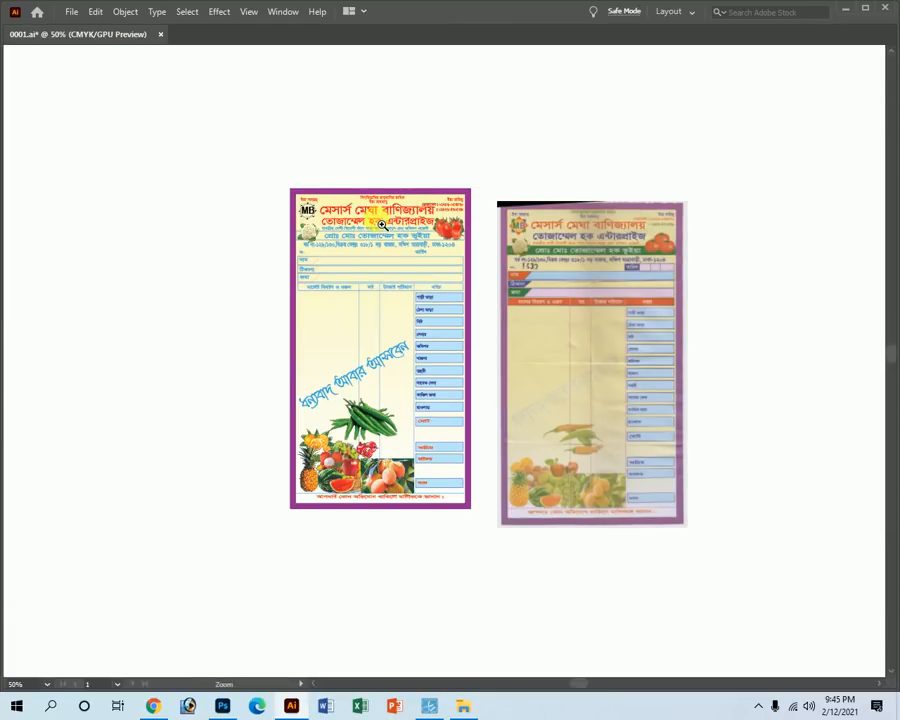
pyautogui.press('Tab')
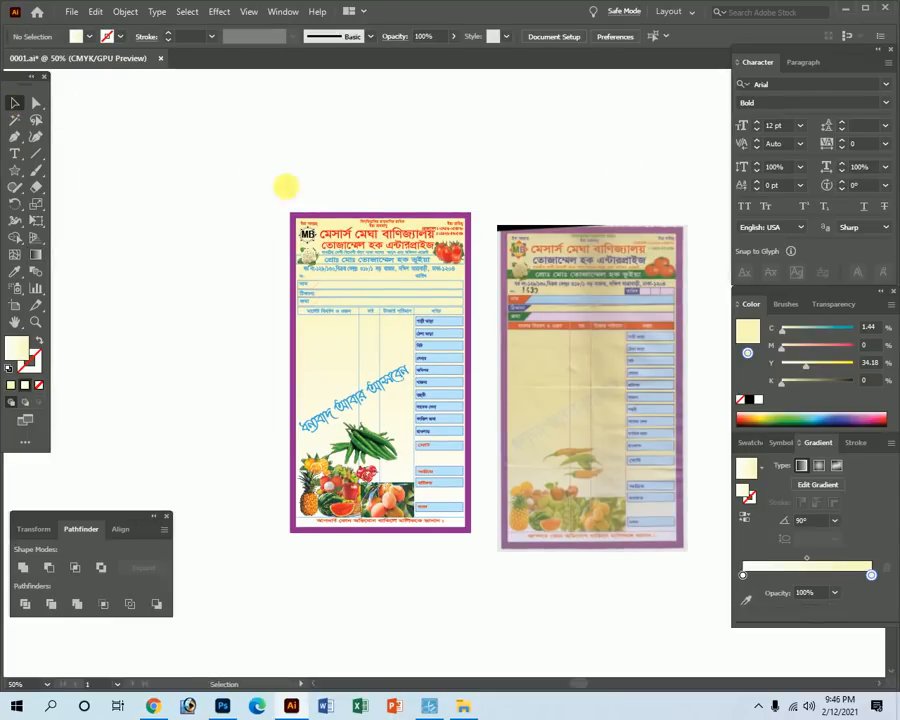
pyautogui.moveTo(323, 206); pyautogui.dragTo(526, 362)
pyautogui.click(393, 259)
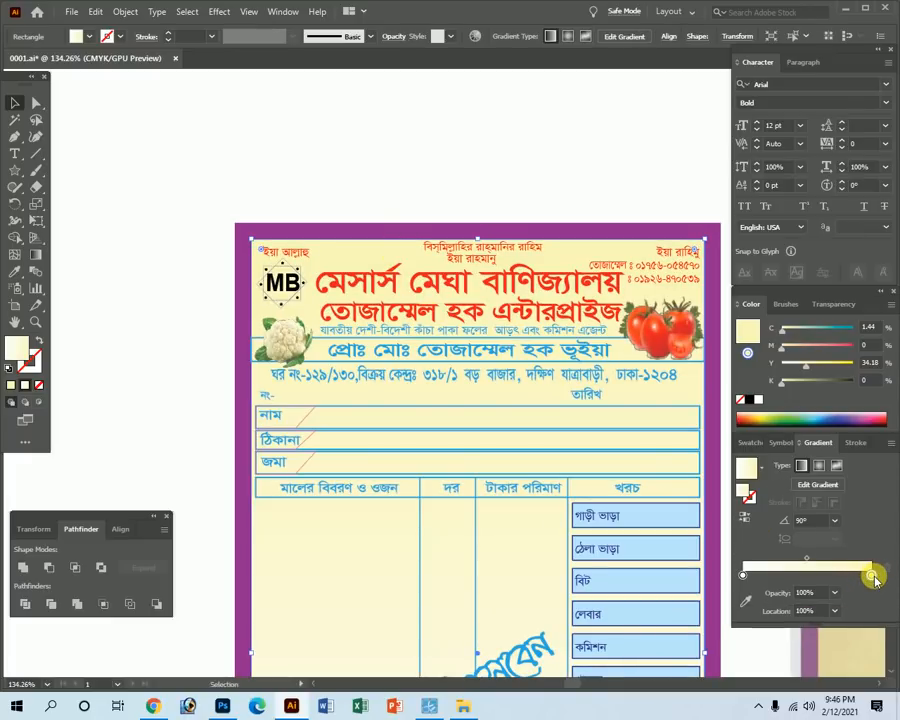
pyautogui.moveTo(785, 330); pyautogui.dragTo(776, 330)
pyautogui.doubleClick(870, 364)
pyautogui.write('35')
pyautogui.press('Tab')
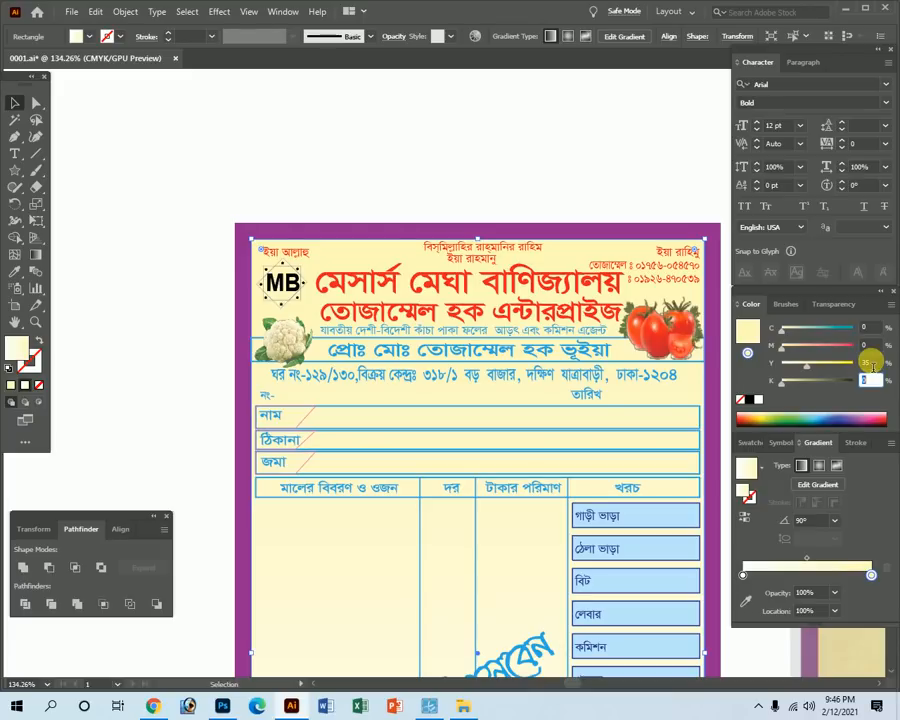
# Slide the cream and white gradient stops, leaving the white stop at 16.5775% location.
pyautogui.keyDown('ctrl'); pyautogui.keyDown('alt'); pyautogui.click(543, 446); pyautogui.keyUp('alt'); pyautogui.keyUp('ctrl')
pyautogui.keyDown('ctrl'); pyautogui.keyDown('alt'); pyautogui.click(540, 468); pyautogui.keyUp('alt'); pyautogui.keyUp('ctrl')
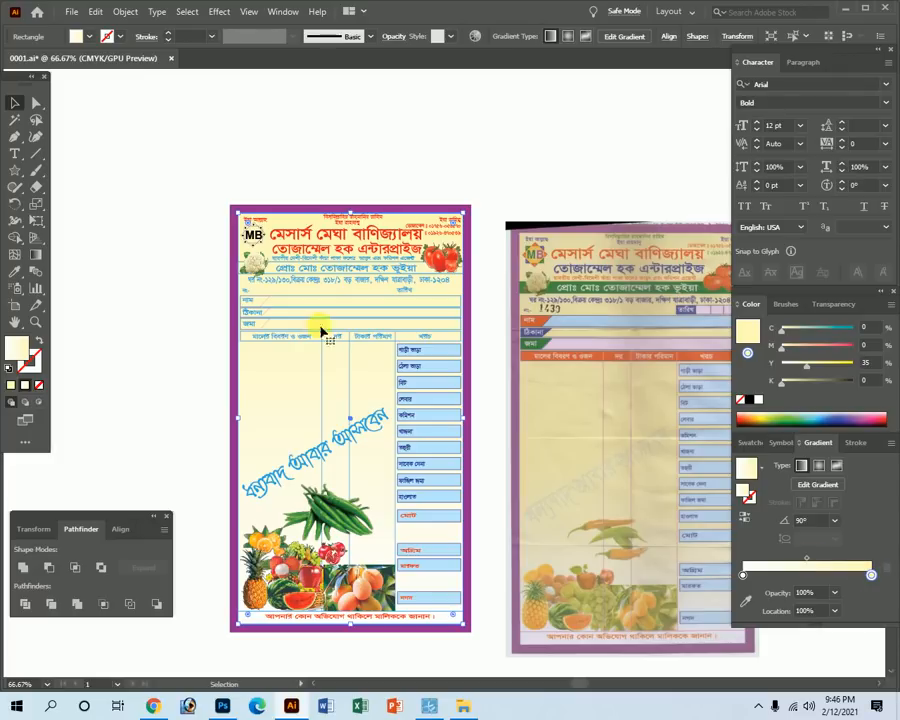
pyautogui.moveTo(869, 573); pyautogui.dragTo(815, 577)
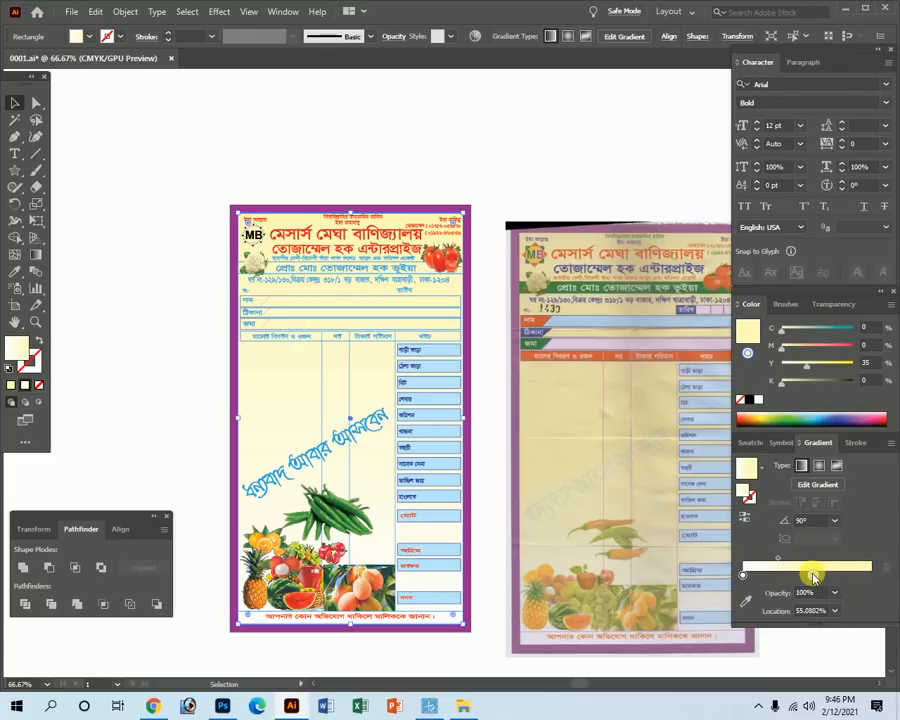
pyautogui.moveTo(253, 358); pyautogui.dragTo(352, 412)
pyautogui.moveTo(812, 575)
pyautogui.mouseDown()
pyautogui.moveTo(855, 580)
pyautogui.moveTo(811, 581)
pyautogui.mouseUp()
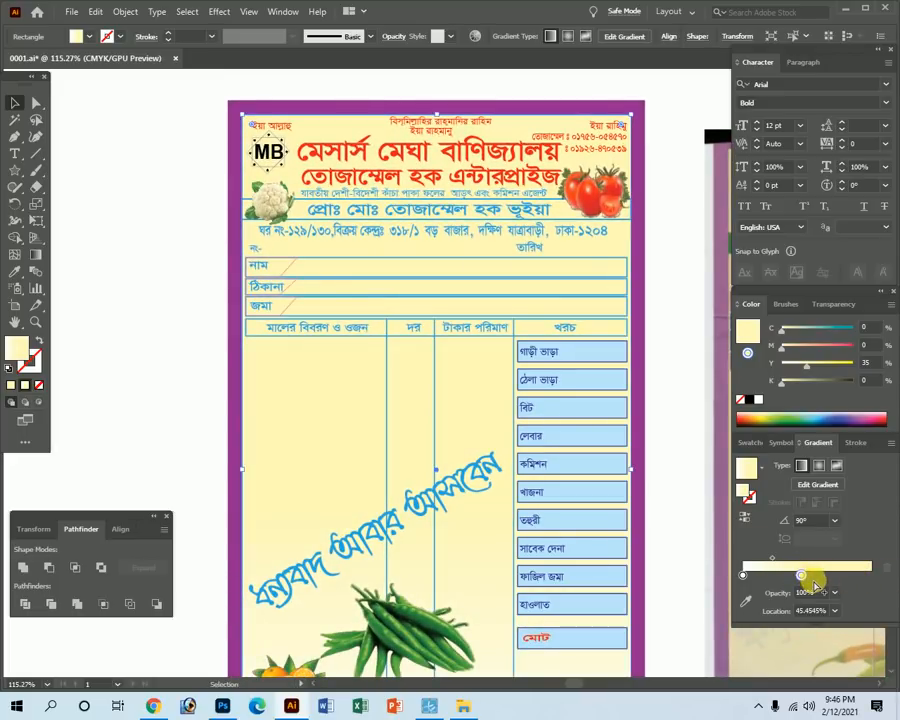
pyautogui.moveTo(815, 580); pyautogui.dragTo(840, 580)
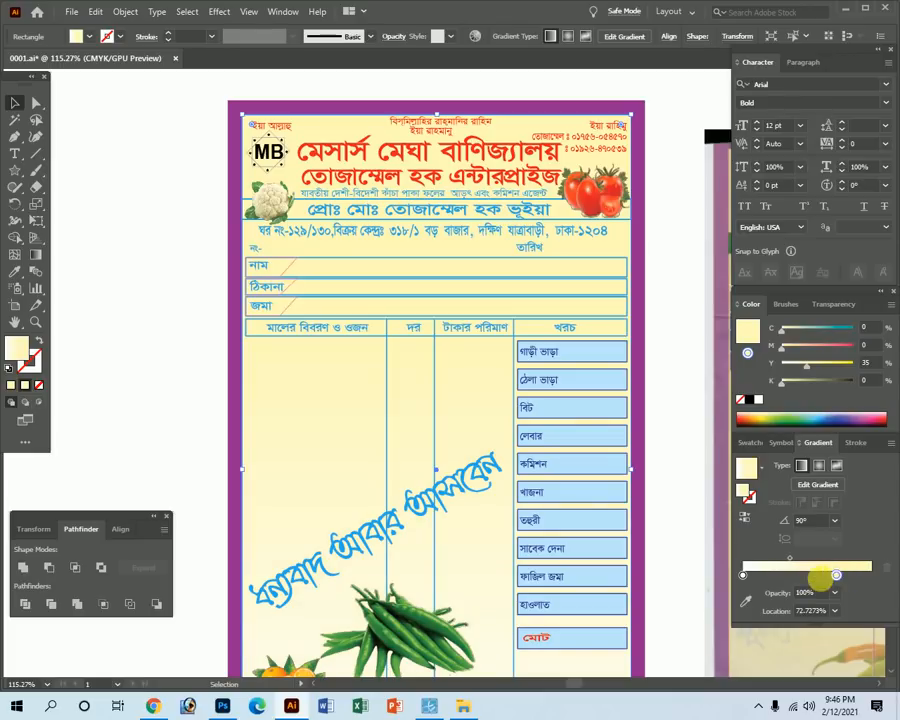
pyautogui.moveTo(743, 576); pyautogui.dragTo(761, 580)
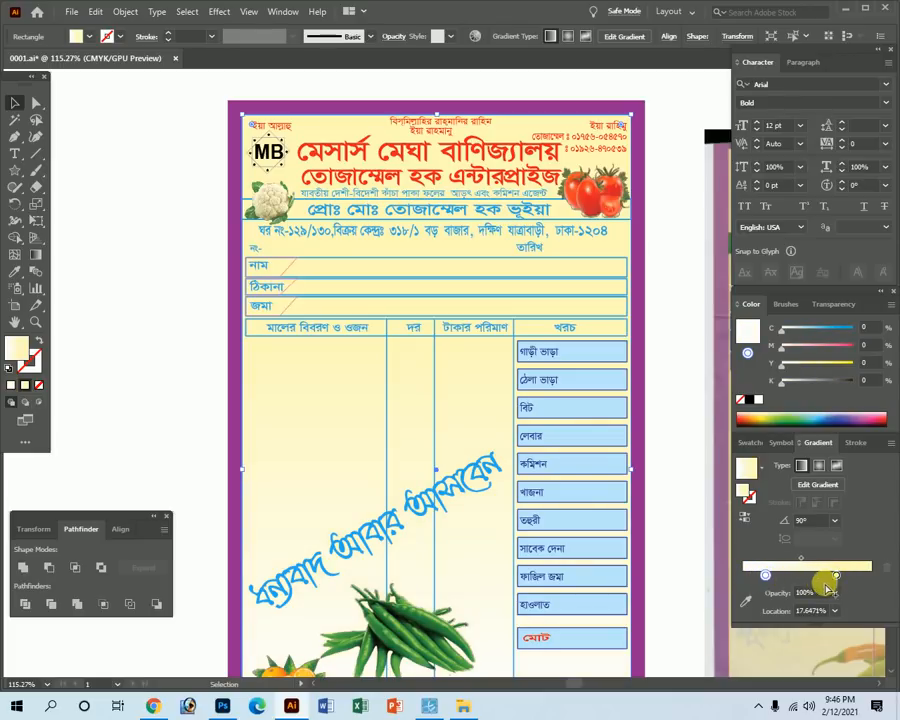
pyautogui.click(836, 577)
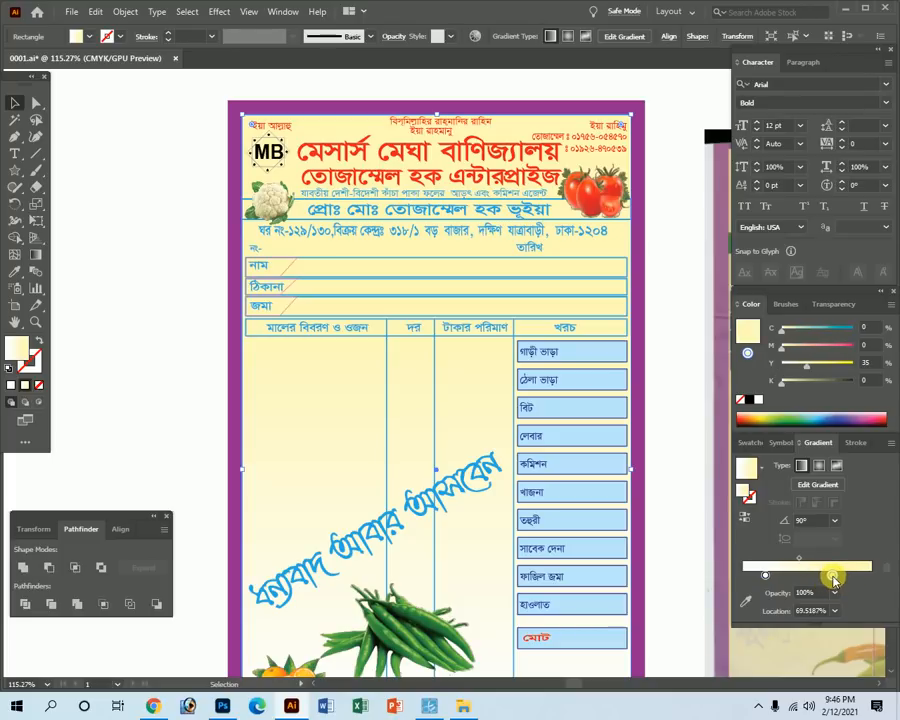
pyautogui.keyDown('ctrl'); pyautogui.keyDown('alt'); pyautogui.click(552, 542); pyautogui.keyUp('alt'); pyautogui.keyUp('ctrl')
pyautogui.moveTo(760, 577)
pyautogui.mouseDown()
pyautogui.moveTo(803, 578)
pyautogui.moveTo(767, 580)
pyautogui.mouseUp()
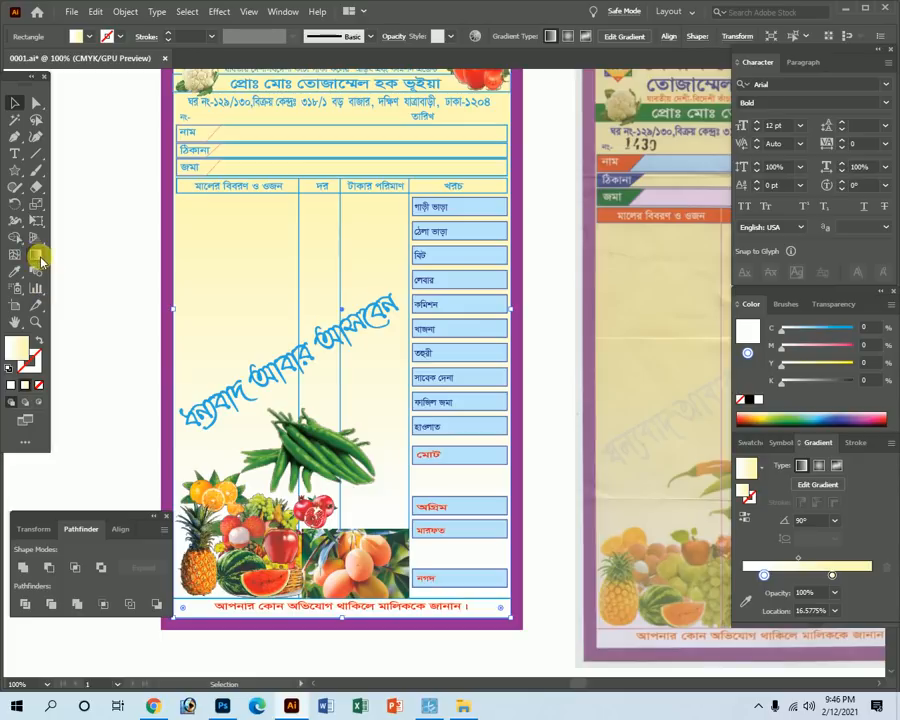
# Drag the cream stop down the receipt on the on-canvas gradient annotator.
pyautogui.click(36, 255)
pyautogui.press('Tab')
pyautogui.hotkey('ctrl', '-')
pyautogui.press('Tab')
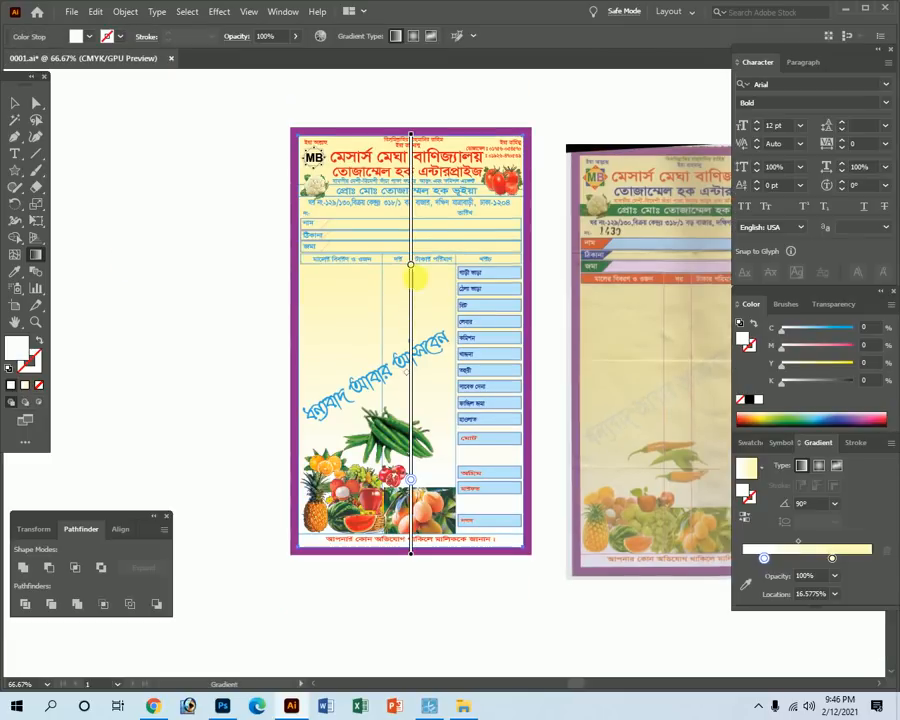
pyautogui.moveTo(418, 291)
pyautogui.mouseDown()
pyautogui.moveTo(432, 445)
pyautogui.moveTo(448, 275)
pyautogui.moveTo(428, 347)
pyautogui.mouseUp()
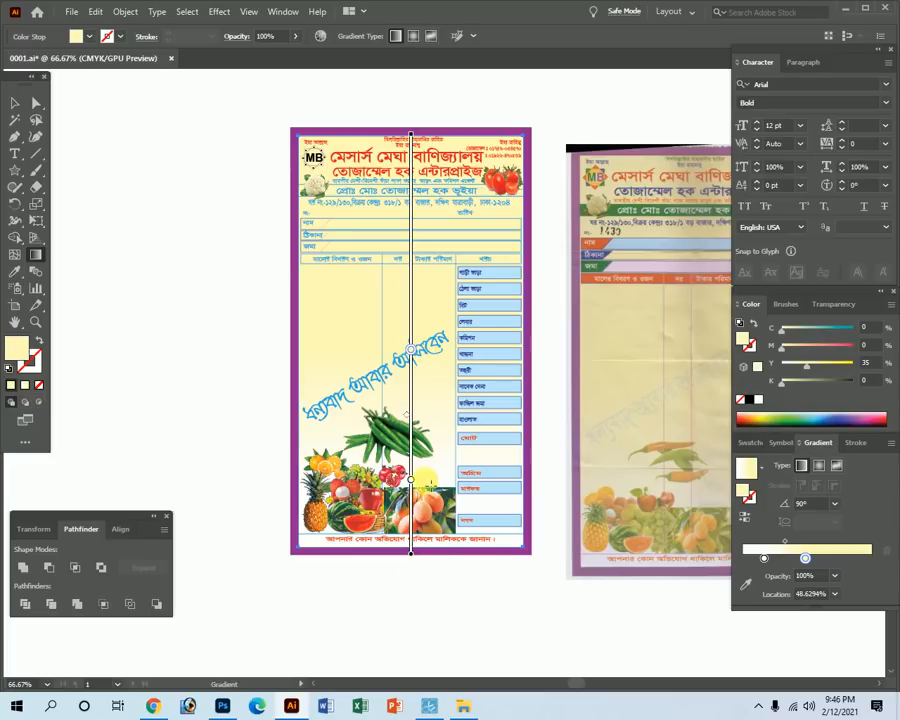
# Move the white gradient stop slightly lower and zoom in to check the header.
pyautogui.click(416, 478)
pyautogui.press('Tab')
pyautogui.hotkey('ctrl', 'space')
pyautogui.moveTo(334, 488)
pyautogui.mouseDown()
pyautogui.moveTo(540, 608)
pyautogui.moveTo(564, 608)
pyautogui.mouseUp()
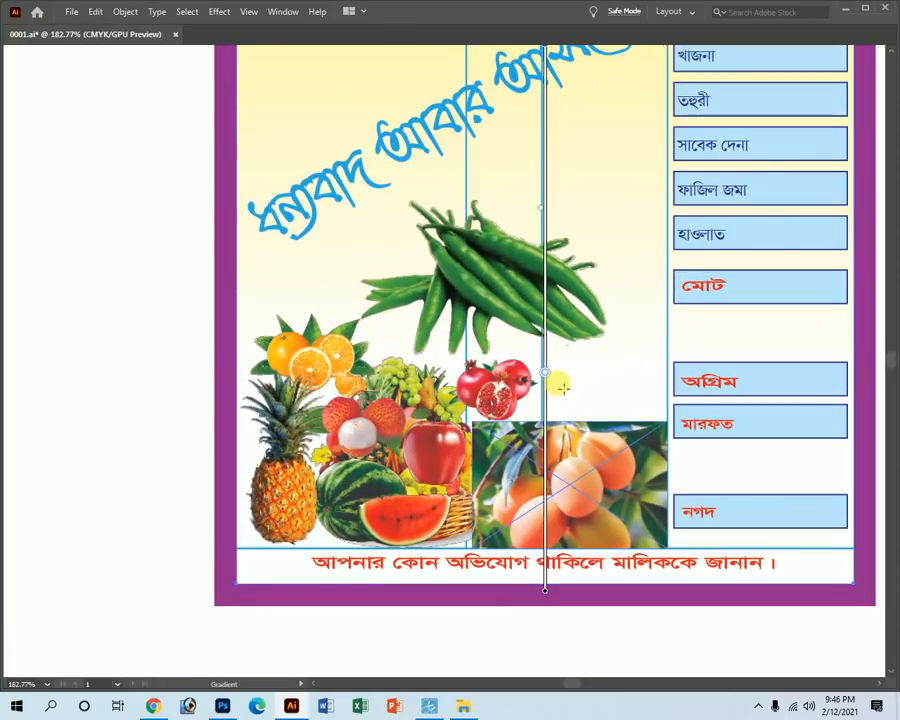
pyautogui.moveTo(550, 382); pyautogui.dragTo(549, 404)
pyautogui.hotkey('ctrl', 'alt', 'space')
pyautogui.keyDown('ctrl'); pyautogui.keyDown('alt'); pyautogui.click(472, 315); pyautogui.keyUp('alt'); pyautogui.keyUp('ctrl')
pyautogui.keyDown('ctrl'); pyautogui.keyDown('alt'); pyautogui.click(472, 315); pyautogui.keyUp('alt'); pyautogui.keyUp('ctrl')
pyautogui.keyDown('ctrl'); pyautogui.keyDown('alt'); pyautogui.click(472, 315); pyautogui.keyUp('alt'); pyautogui.keyUp('ctrl')
pyautogui.keyDown('ctrl'); pyautogui.keyDown('alt'); pyautogui.click(472, 315); pyautogui.keyUp('alt'); pyautogui.keyUp('ctrl')
pyautogui.hotkey('ctrl', 'space')
pyautogui.moveTo(329, 206); pyautogui.dragTo(560, 328)
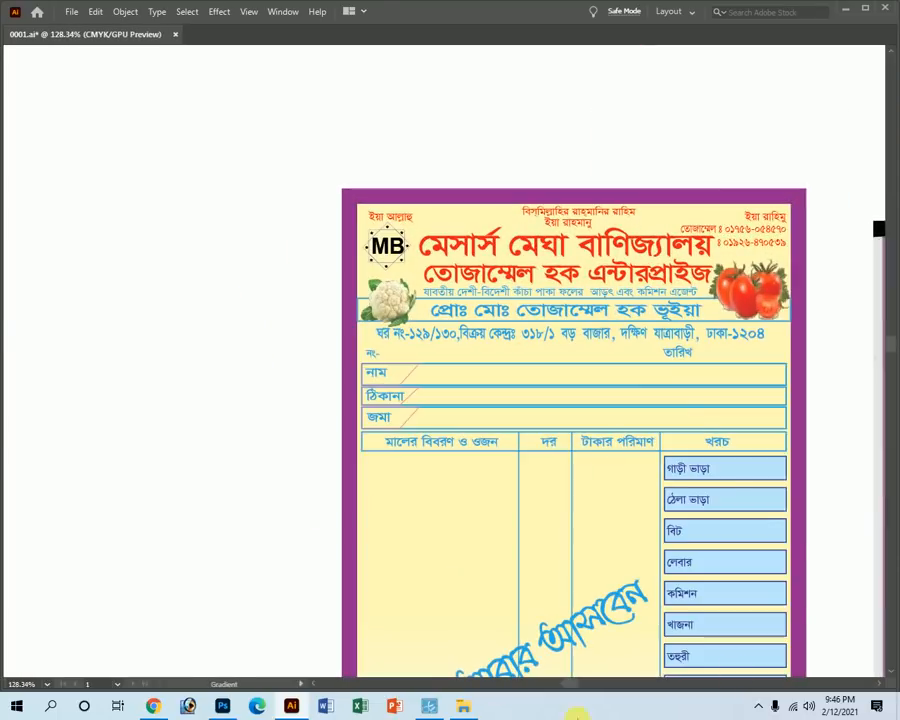
pyautogui.press('Tab')
pyautogui.press('Tab')
pyautogui.press('space')
pyautogui.moveTo(607, 302); pyautogui.dragTo(476, 315)
pyautogui.hotkey('ctrl', 'space')
pyautogui.press('space')
# Fill the proprietor band with solid green and send it behind the name text.
pyautogui.hotkey('ctrl', 'space')
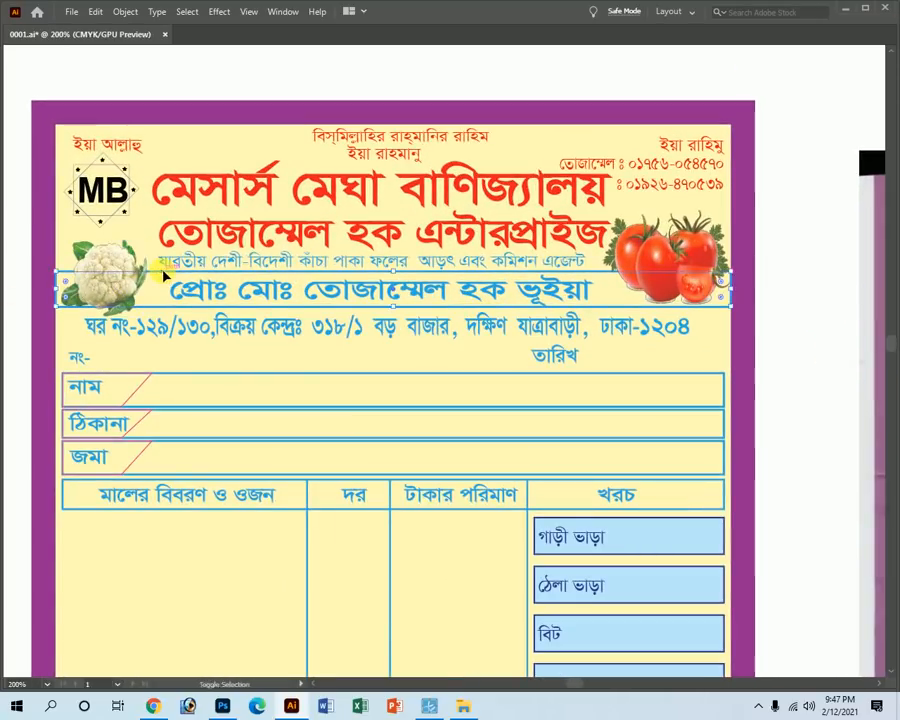
pyautogui.press('Tab')
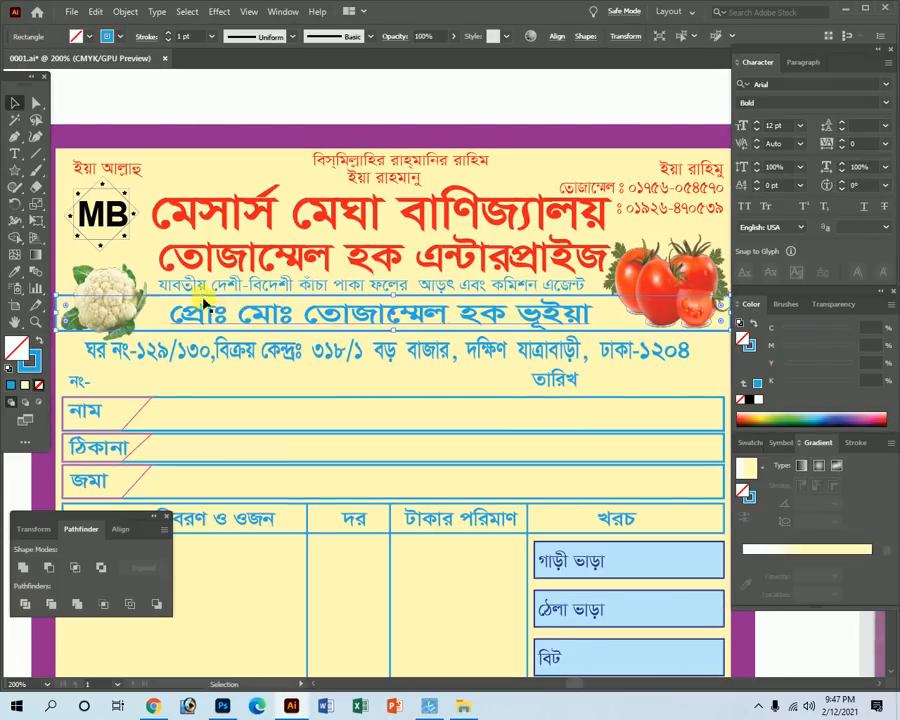
pyautogui.click(34, 341)
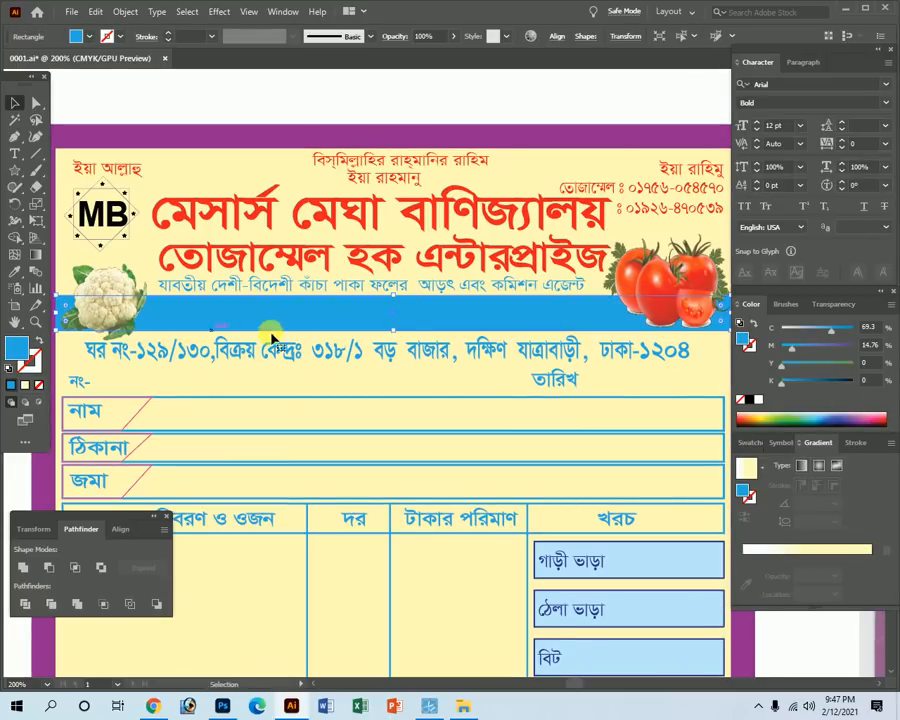
pyautogui.moveTo(840, 364); pyautogui.dragTo(882, 370)
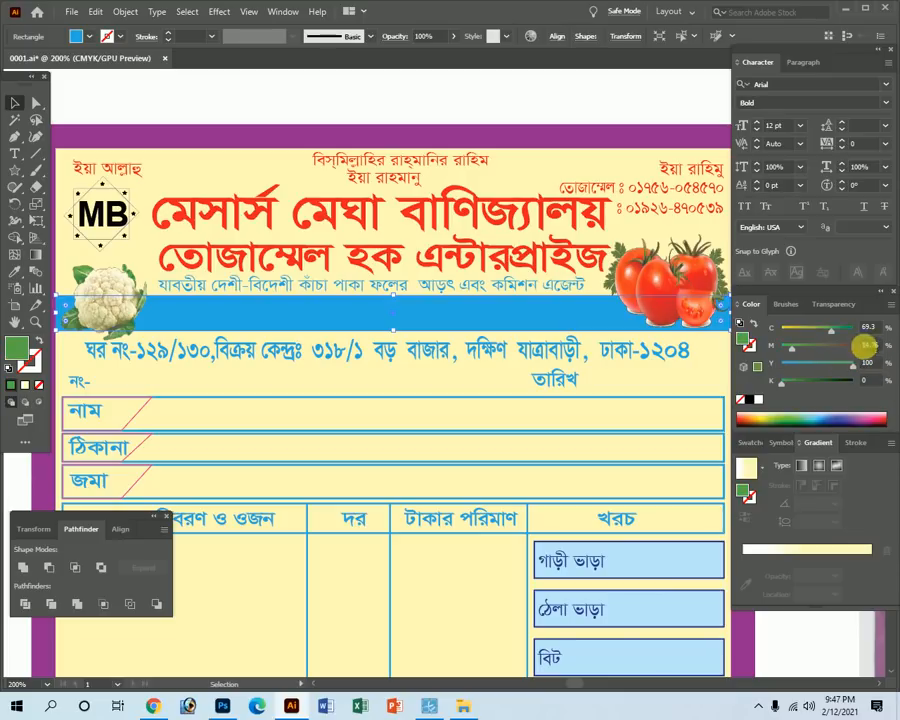
pyautogui.press('Tab')
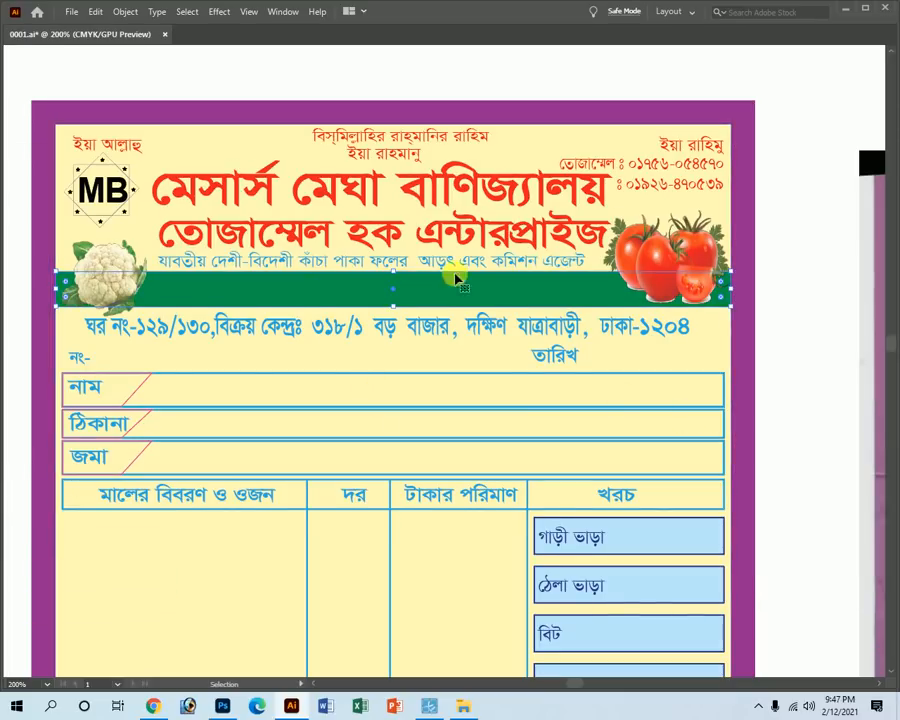
pyautogui.press('a')
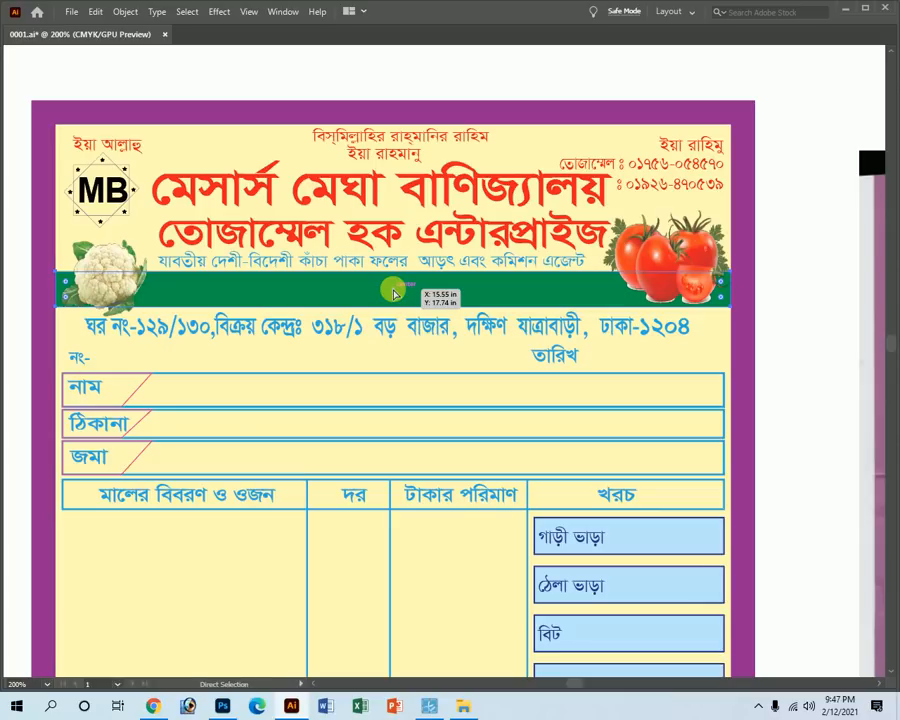
pyautogui.hotkey('ctrl', '[')
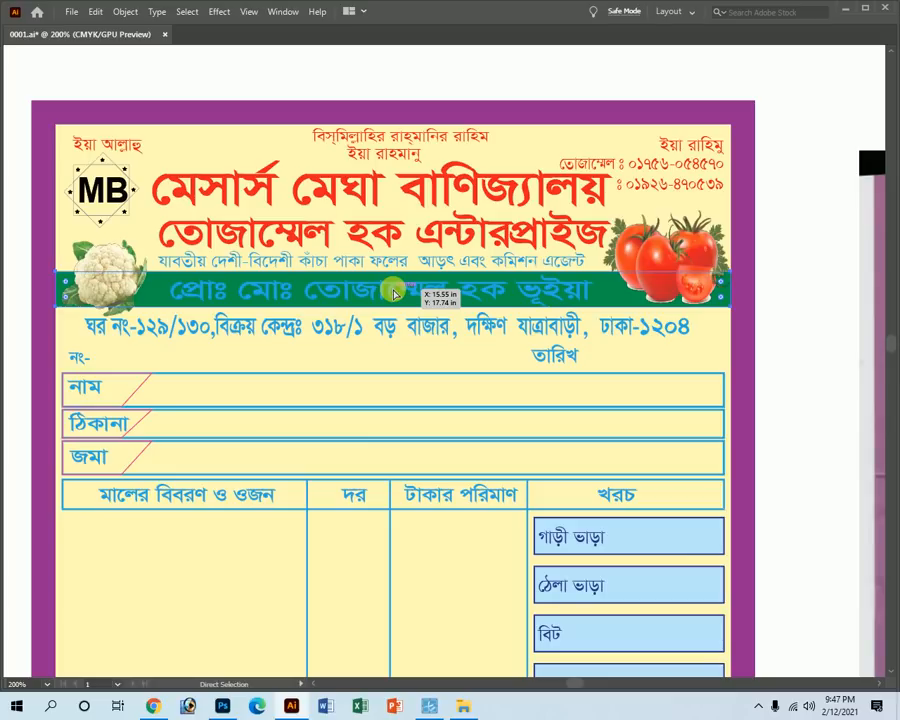
pyautogui.press('Tab')
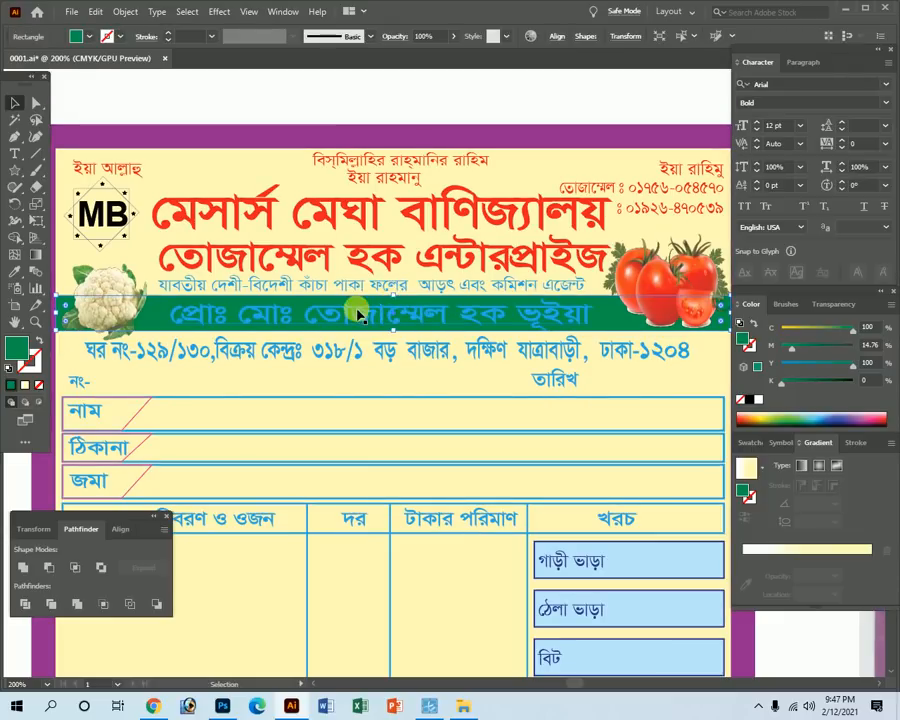
# Make the proprietor's name text white.
pyautogui.click(230, 316)
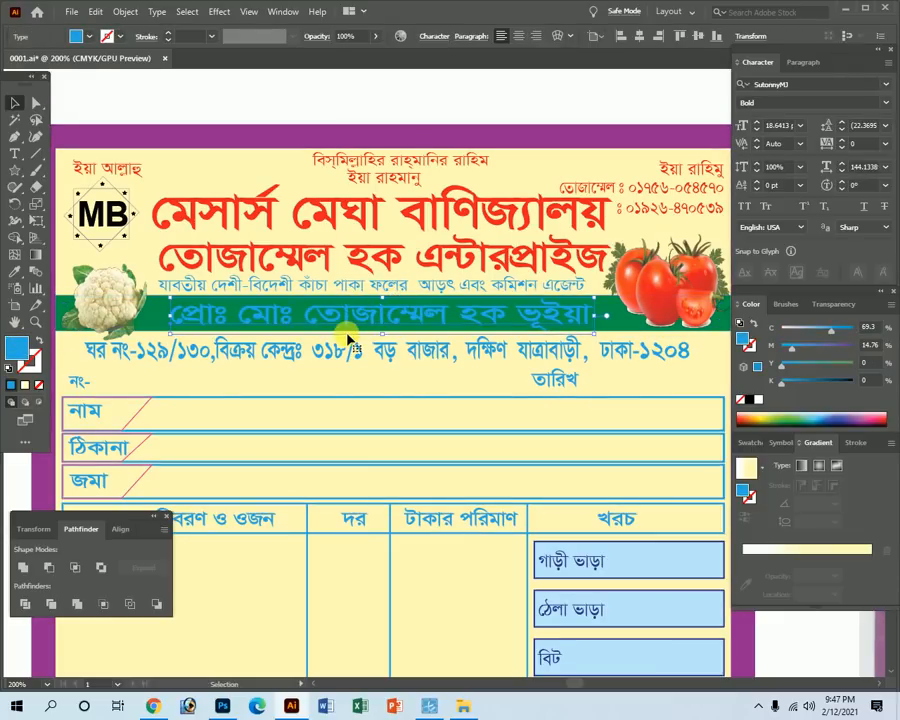
pyautogui.moveTo(794, 348); pyautogui.dragTo(760, 350)
pyautogui.moveTo(829, 329); pyautogui.dragTo(750, 331)
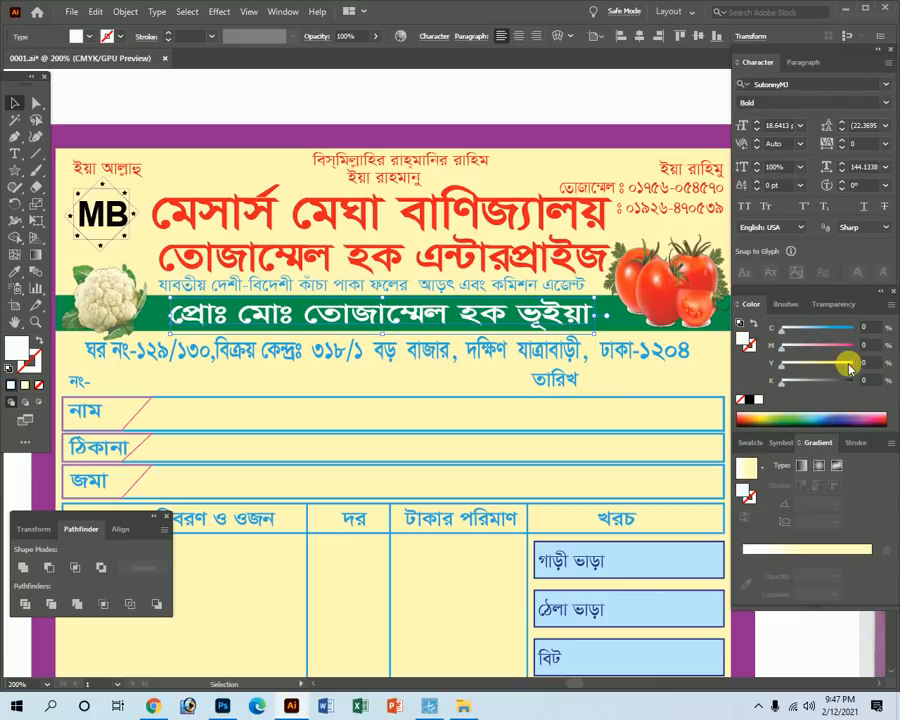
pyautogui.press('Tab')
pyautogui.press('Tab')
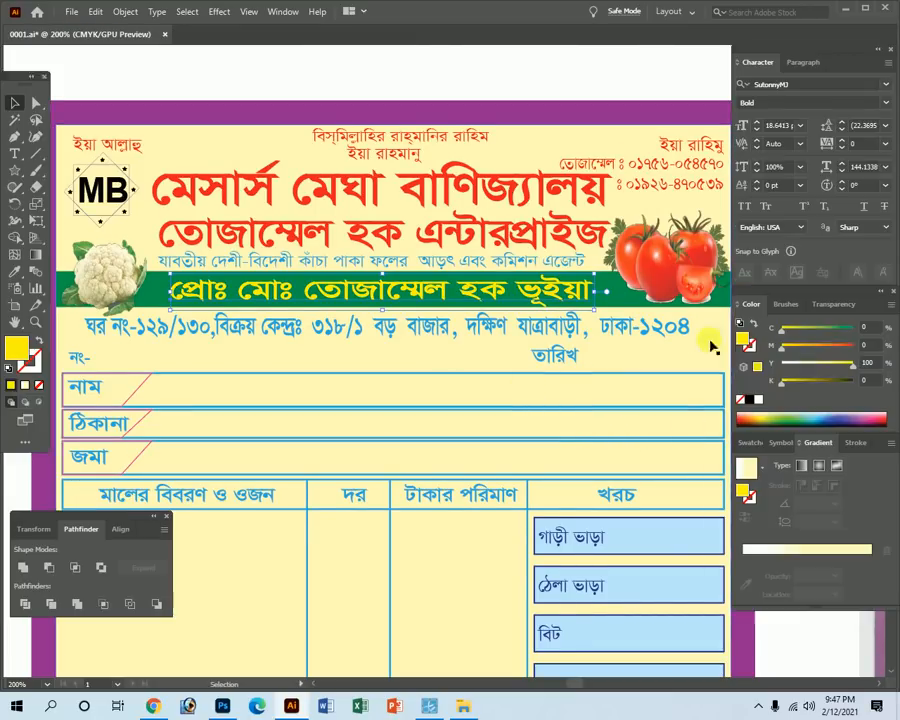
pyautogui.press('Tab')
pyautogui.click(346, 330)
pyautogui.press('Tab')
# Darken the address text to deep blue and begin shortening the তারিখ row box.
pyautogui.moveTo(848, 340); pyautogui.dragTo(868, 340)
pyautogui.press('Tab')
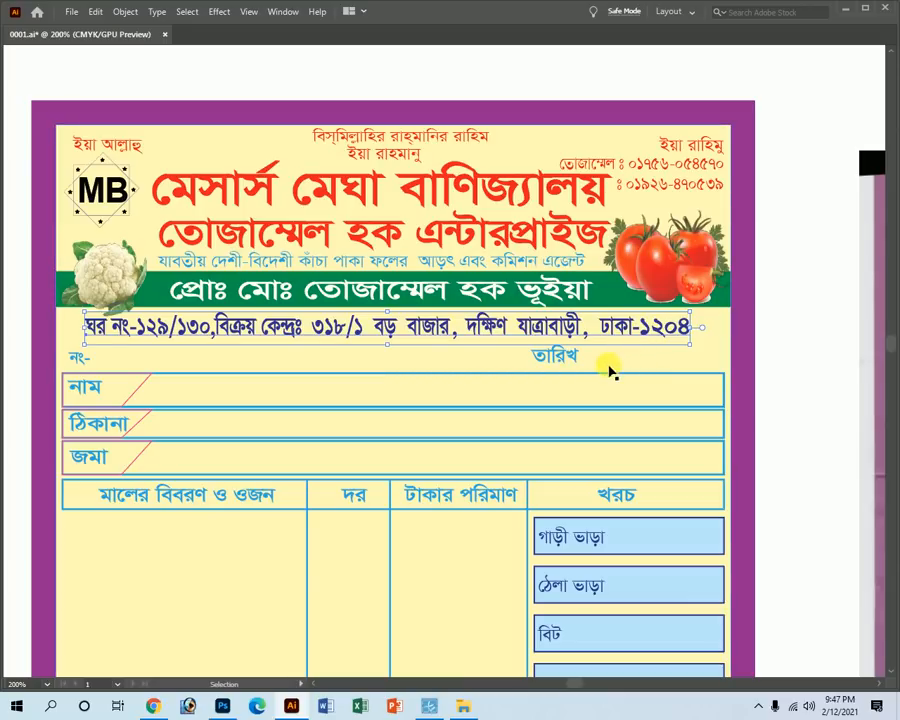
pyautogui.click(776, 397)
pyautogui.hotkey('ctrl', 'space')
pyautogui.moveTo(626, 364); pyautogui.dragTo(675, 325)
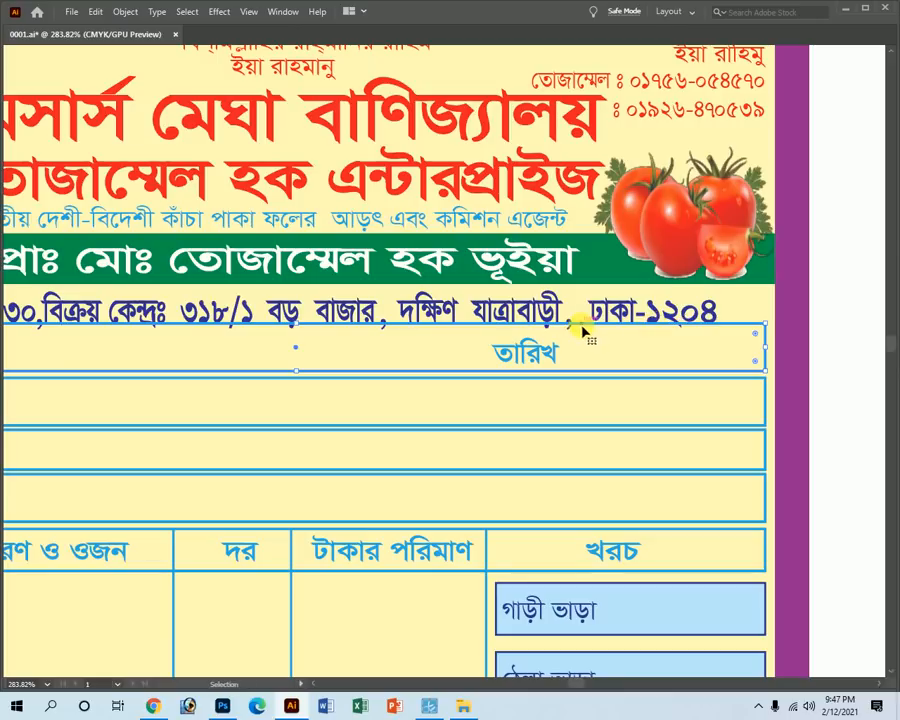
pyautogui.moveTo(296, 330); pyautogui.dragTo(314, 356)
# Narrow the তারিখ row from the left into a small box around the label.
pyautogui.hotkey('ctrl', '-')
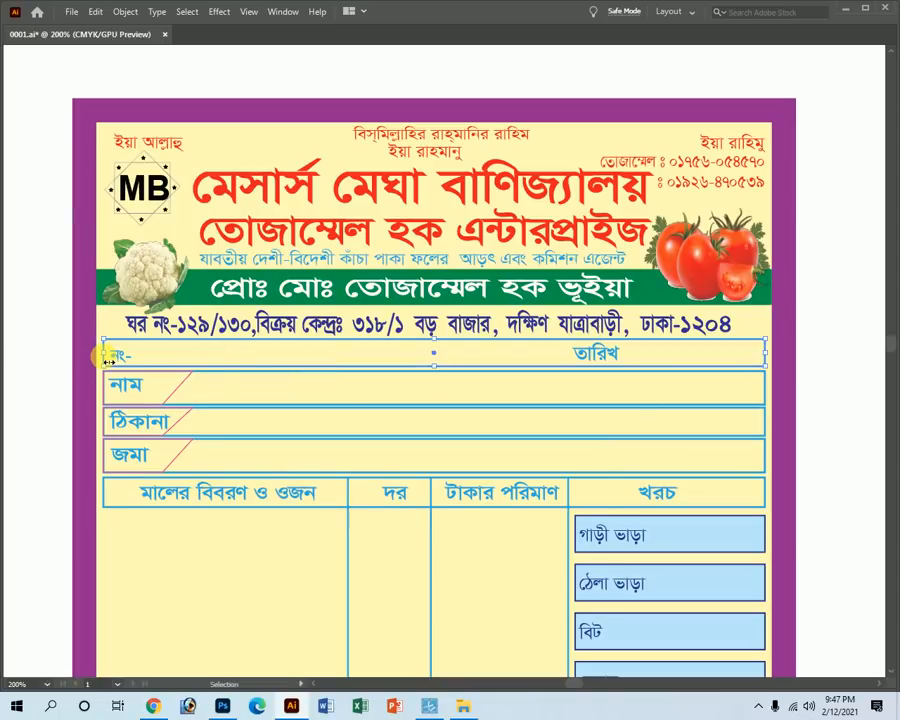
pyautogui.moveTo(106, 356); pyautogui.dragTo(570, 373)
pyautogui.scroll(2, 688, 336)
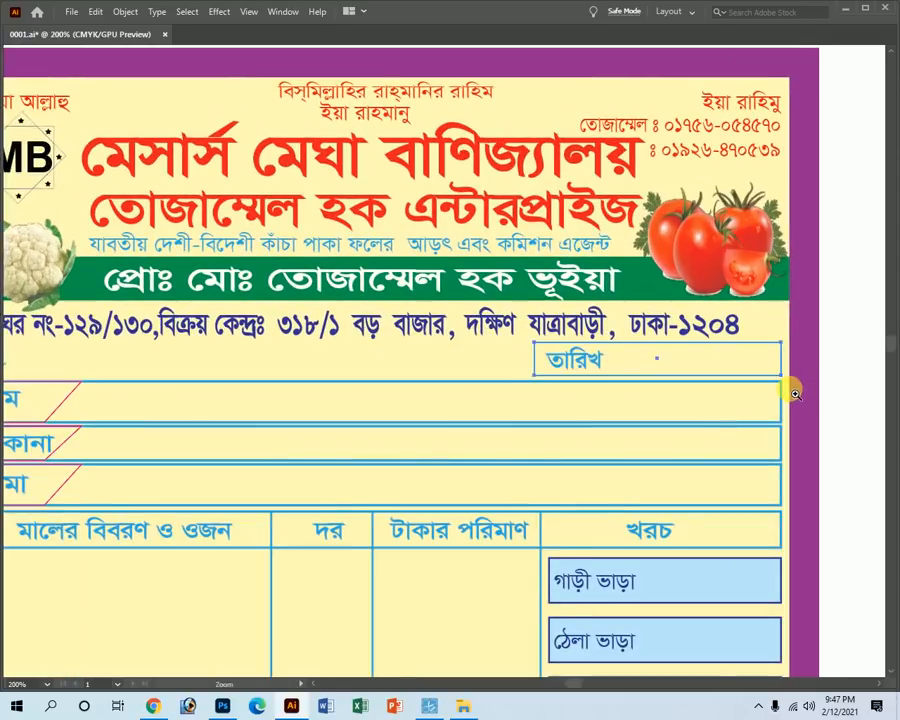
pyautogui.press('a')
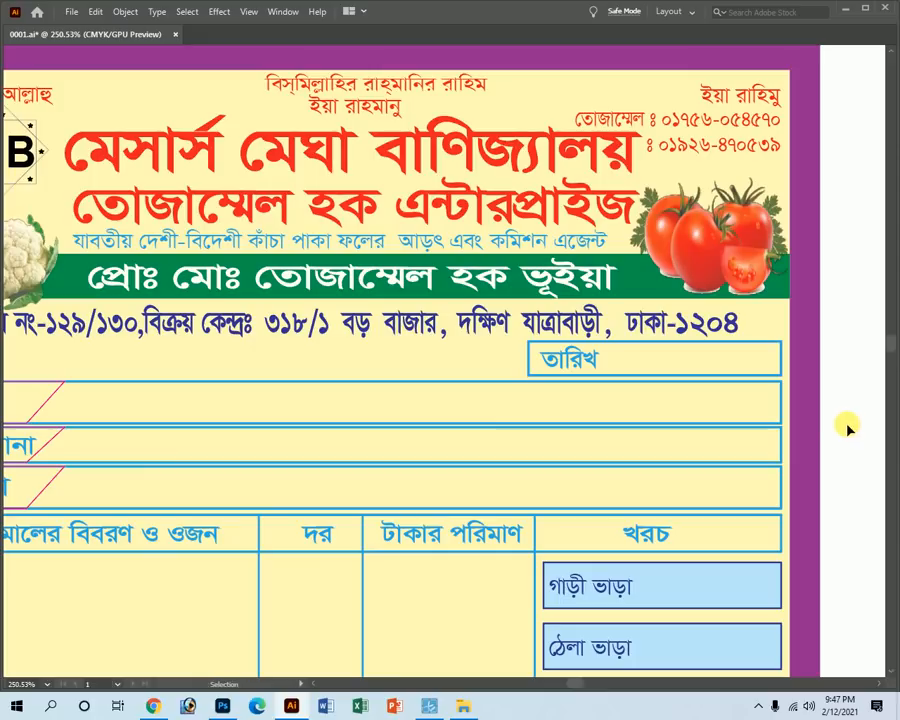
pyautogui.click(771, 346)
pyautogui.press('v')
pyautogui.moveTo(778, 354); pyautogui.dragTo(604, 362)
# Copy the box's right edge to add a vertical divider near its right end.
pyautogui.press('a')
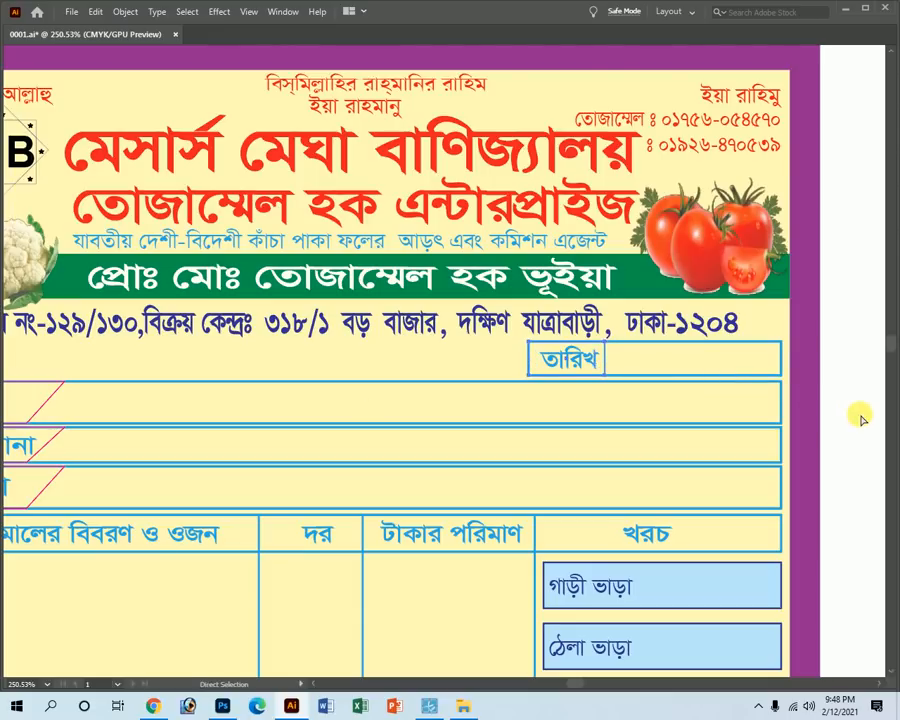
pyautogui.moveTo(741, 394); pyautogui.dragTo(869, 401)
pyautogui.click(879, 377)
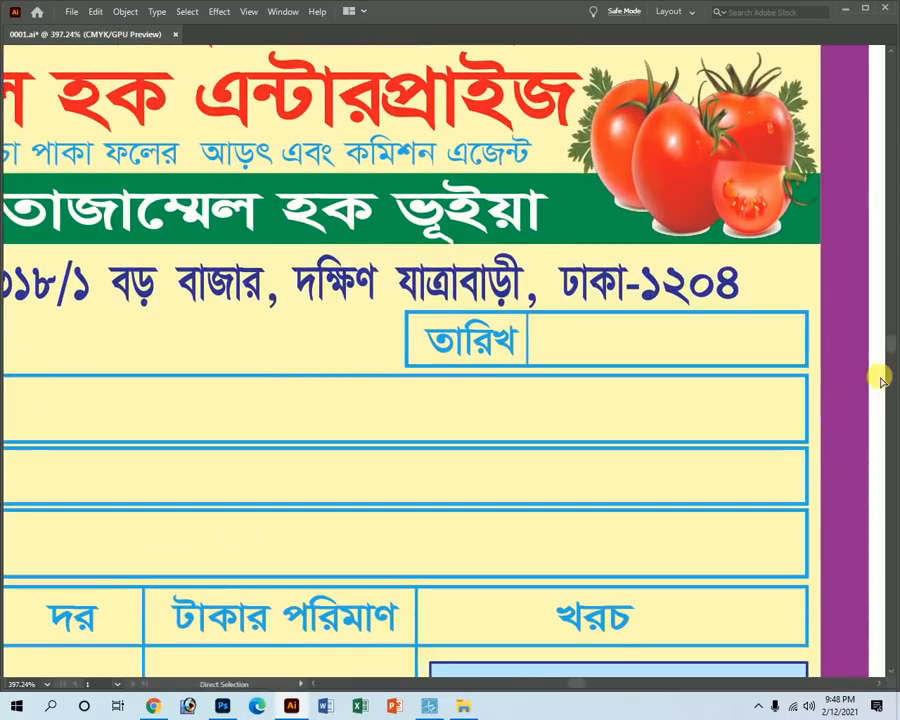
pyautogui.moveTo(803, 338); pyautogui.dragTo(811, 342)
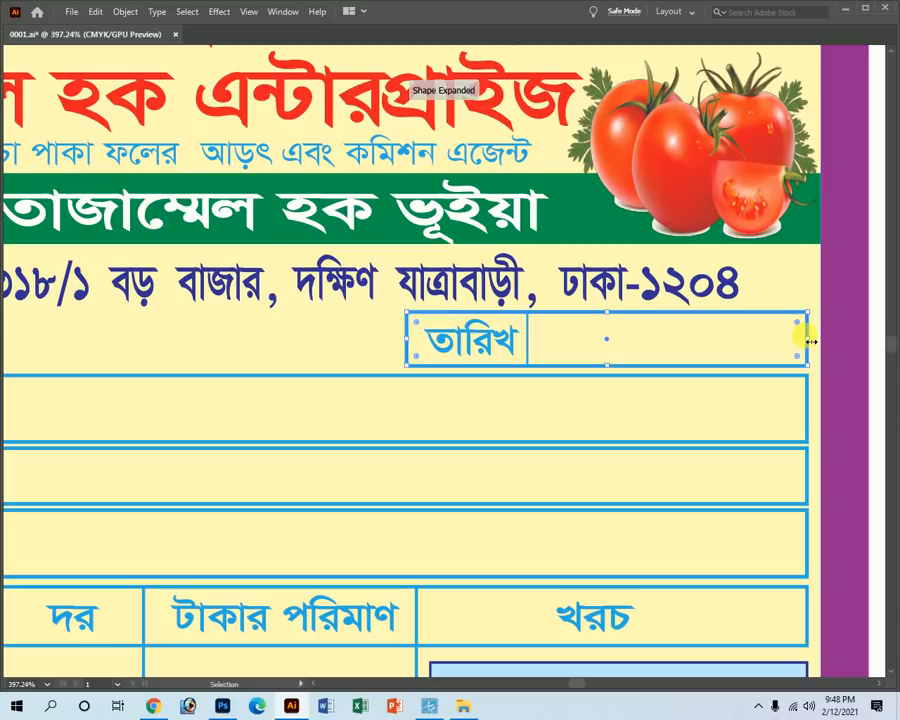
pyautogui.hotkey('shift', 'Left')
pyautogui.hotkey('ctrl', 'z')
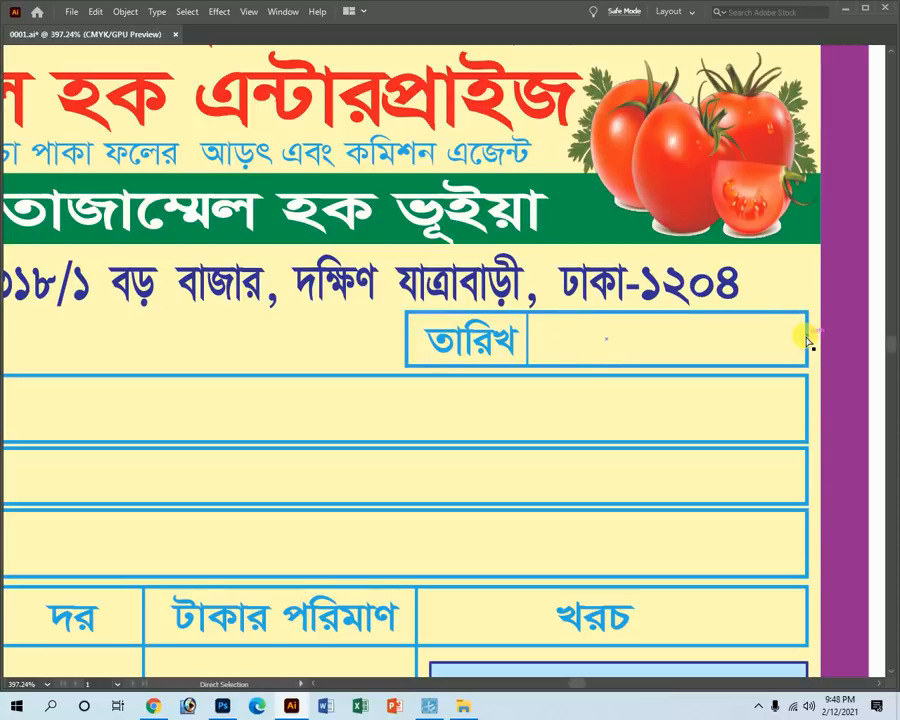
pyautogui.press('Tab')
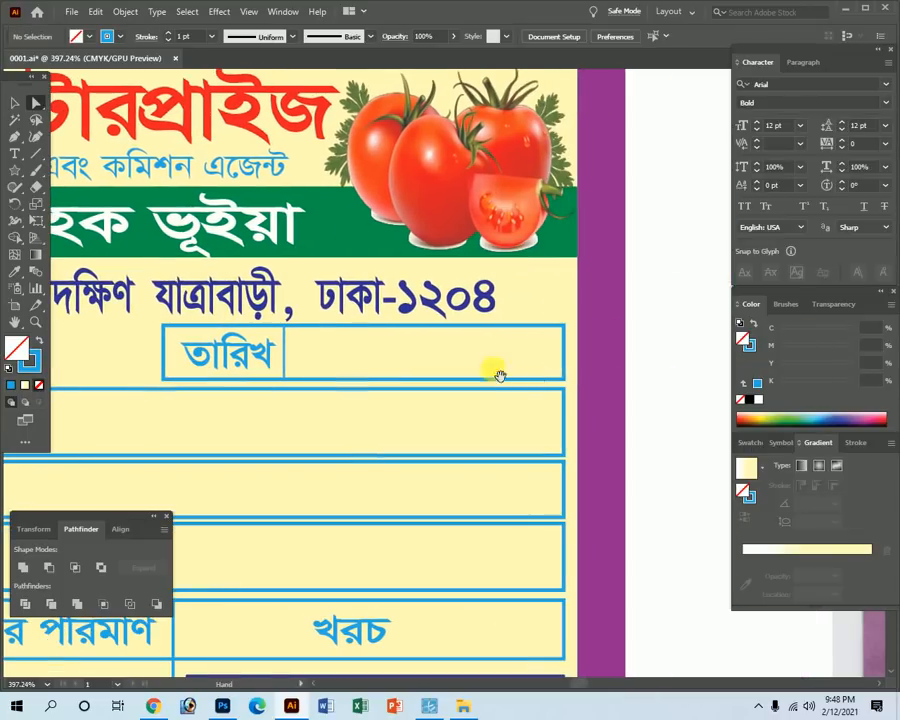
pyautogui.hscroll(5, 492, 368)
pyautogui.click(564, 352)
pyautogui.moveTo(565, 352); pyautogui.dragTo(568, 353)
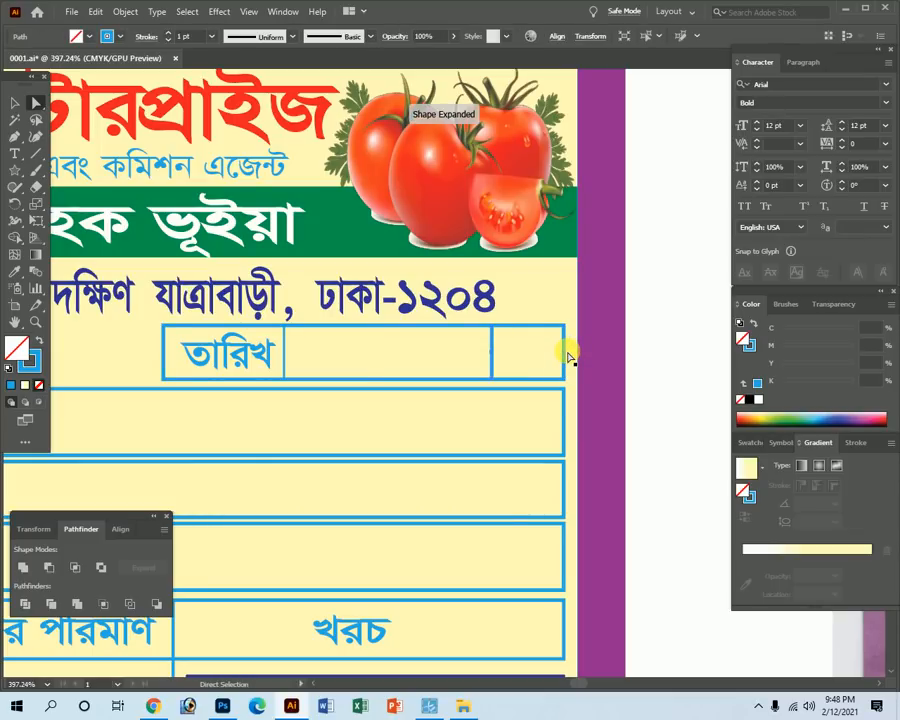
pyautogui.moveTo(492, 345); pyautogui.dragTo(360, 347)
pyautogui.moveTo(450, 345); pyautogui.dragTo(436, 345)
pyautogui.moveTo(360, 337); pyautogui.dragTo(364, 336)
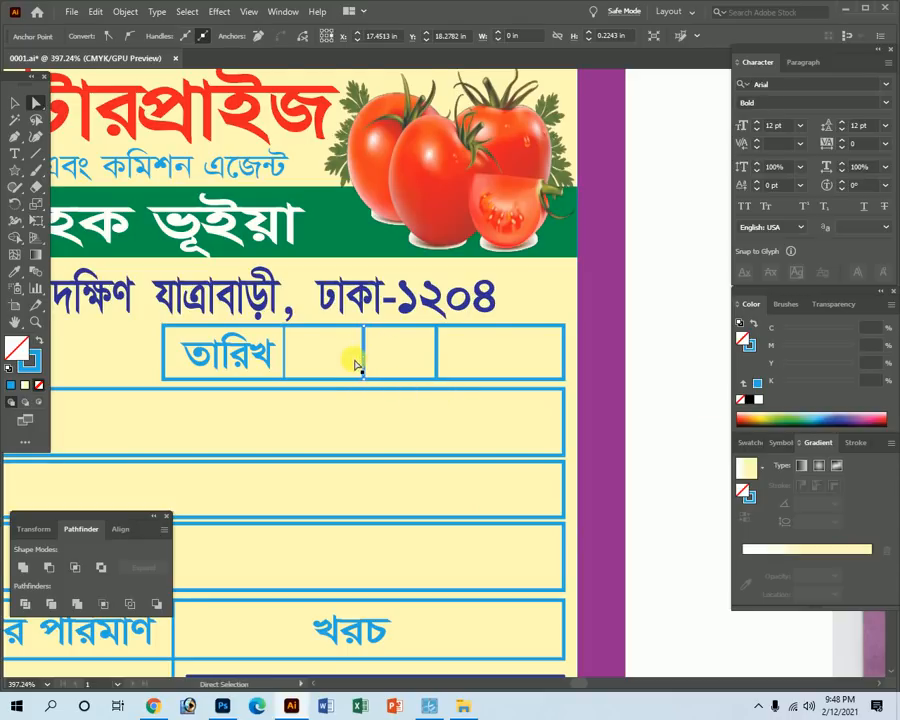
pyautogui.scroll(-5, 344, 414)
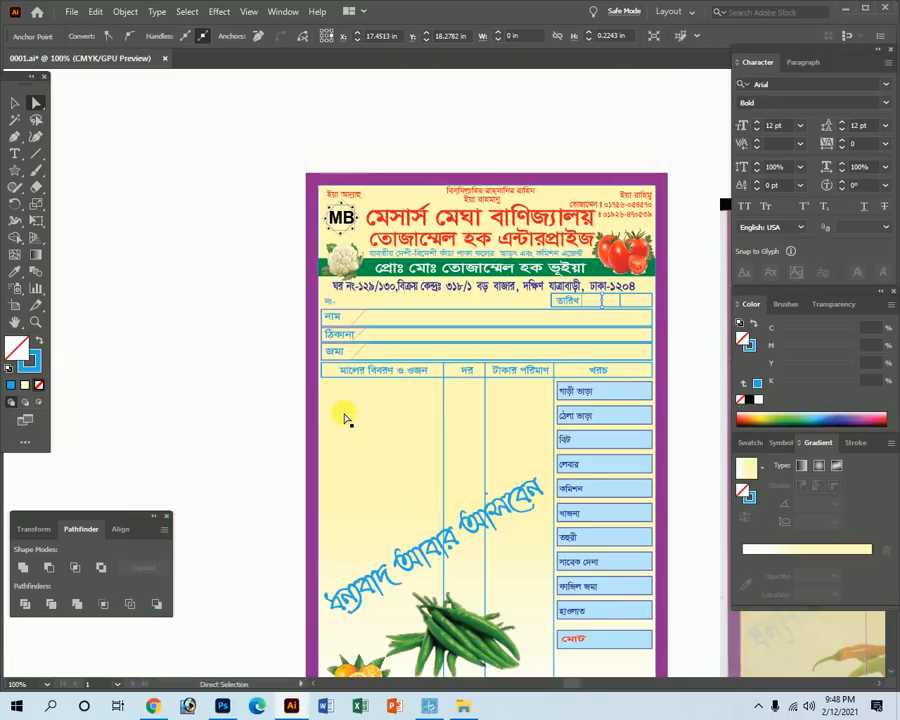
pyautogui.scroll(3, 576, 316)
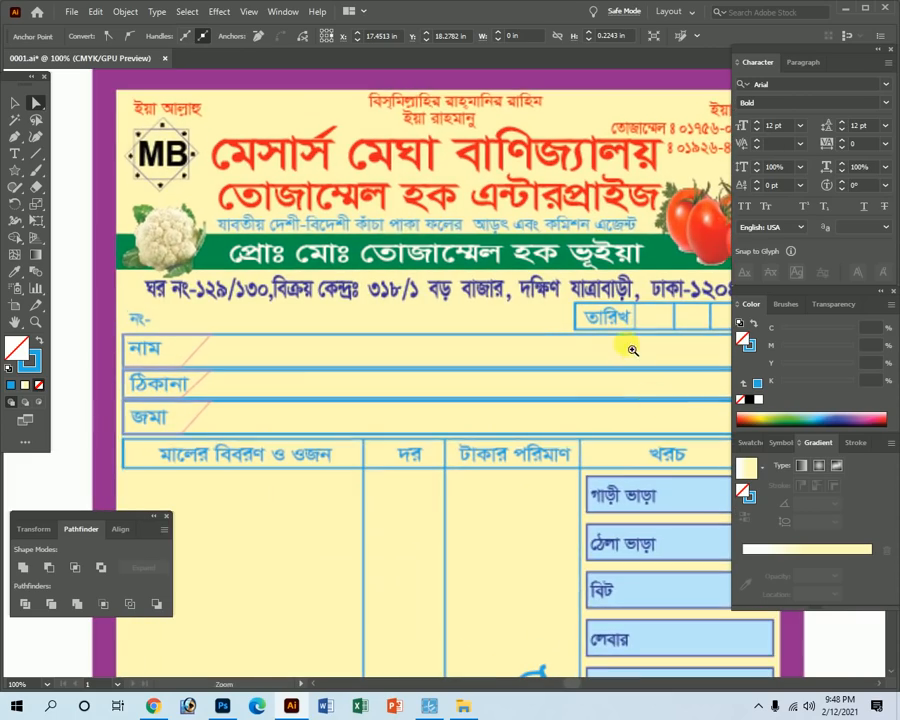
pyautogui.moveTo(628, 306); pyautogui.dragTo(808, 540)
pyautogui.moveTo(698, 362); pyautogui.dragTo(376, 352)
pyautogui.moveTo(409, 347); pyautogui.dragTo(549, 501)
pyautogui.click(549, 501)
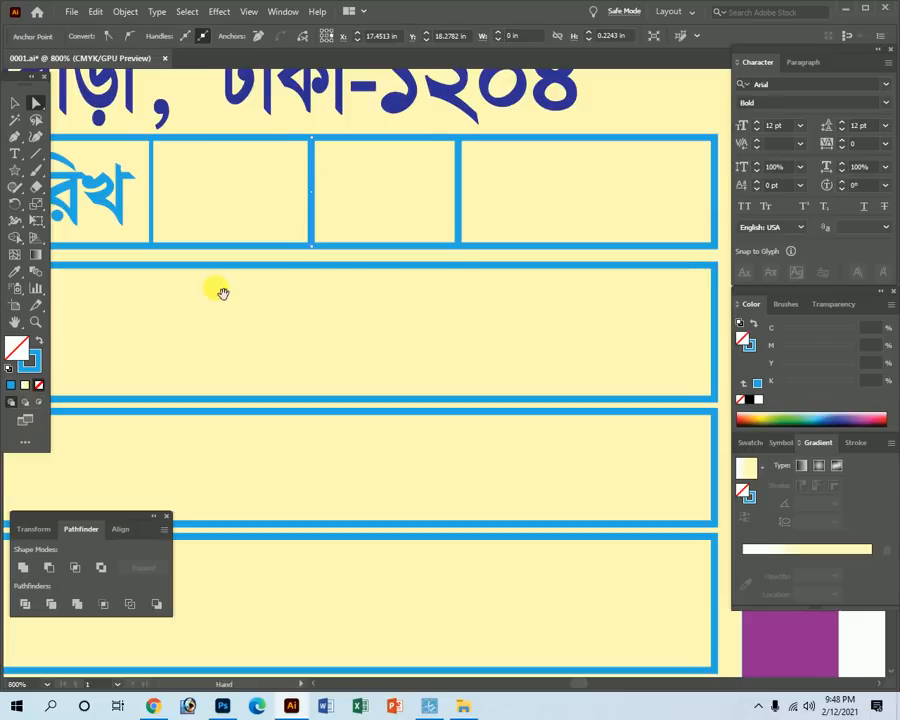
pyautogui.moveTo(223, 300); pyautogui.dragTo(362, 367)
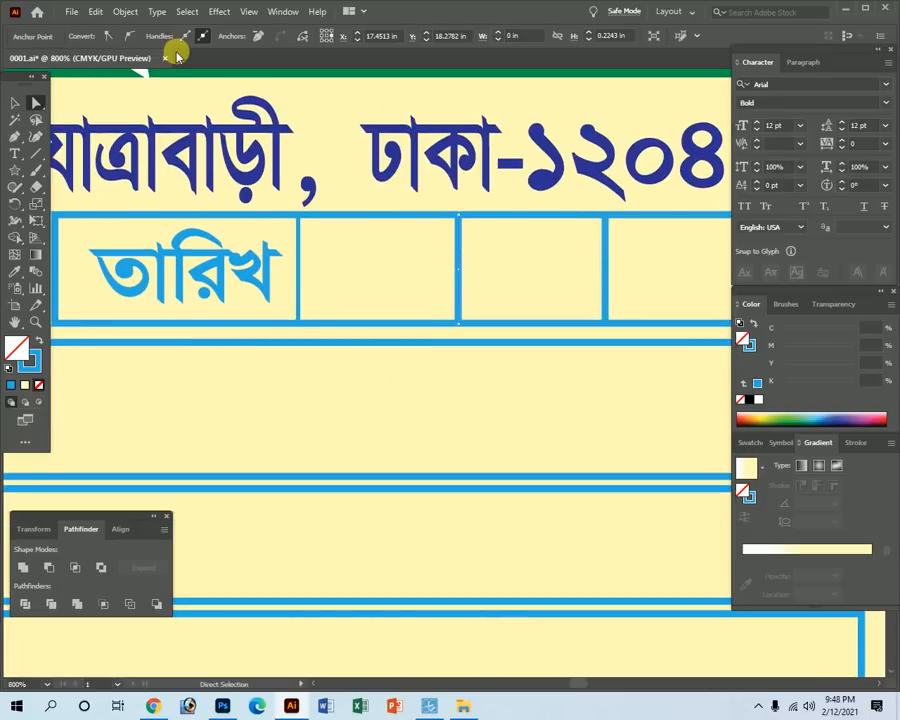
pyautogui.doubleClick(188, 5)
# Select every box sharing the blue stroke colour and set their stroke weight to 0.6 pt.
pyautogui.click(184, 10)
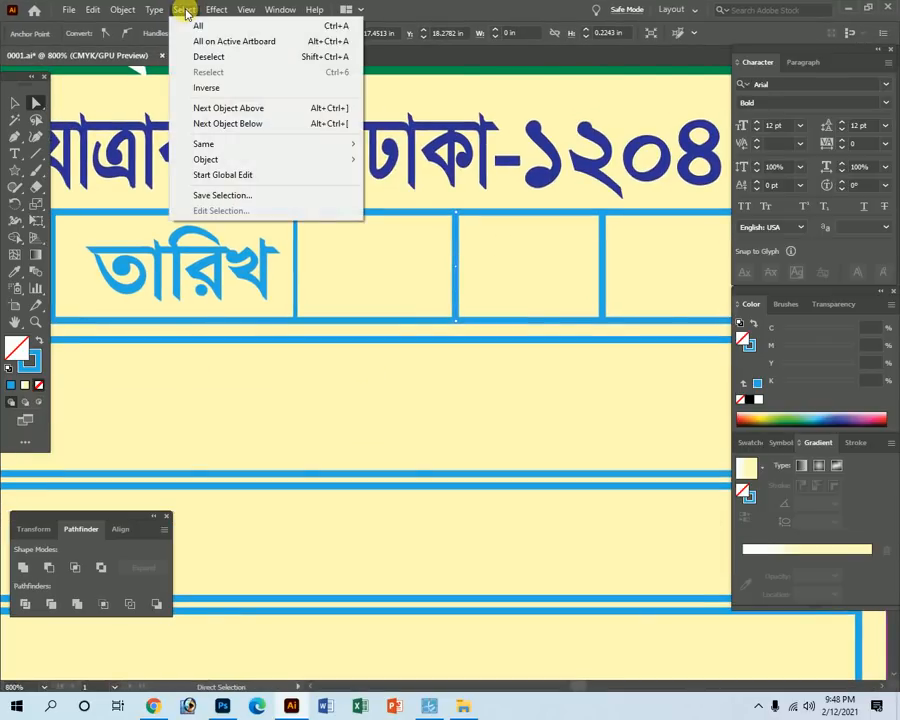
pyautogui.moveTo(227, 143)
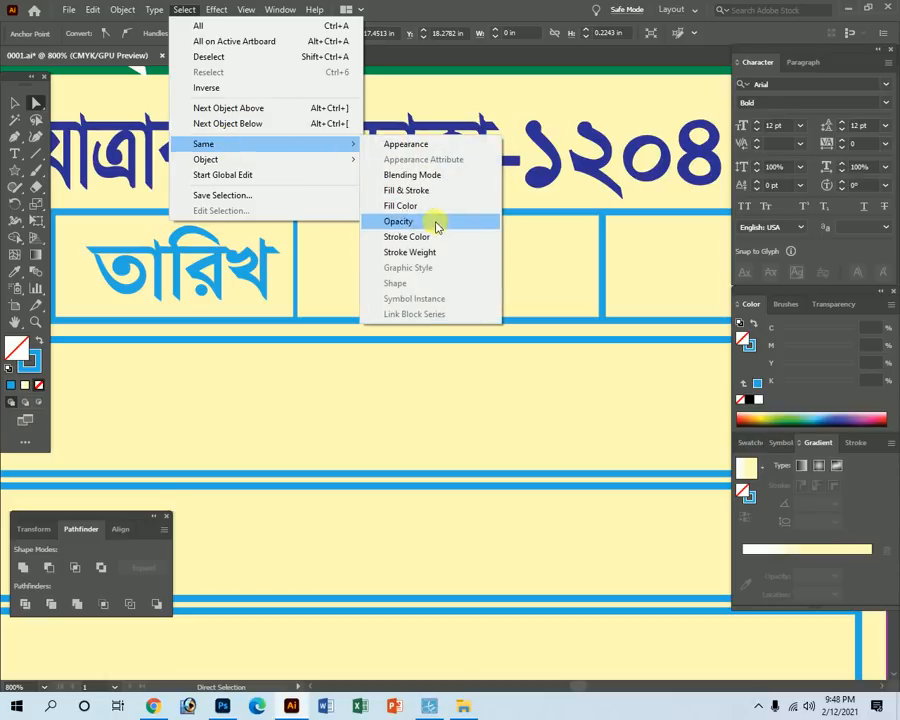
pyautogui.click(410, 237)
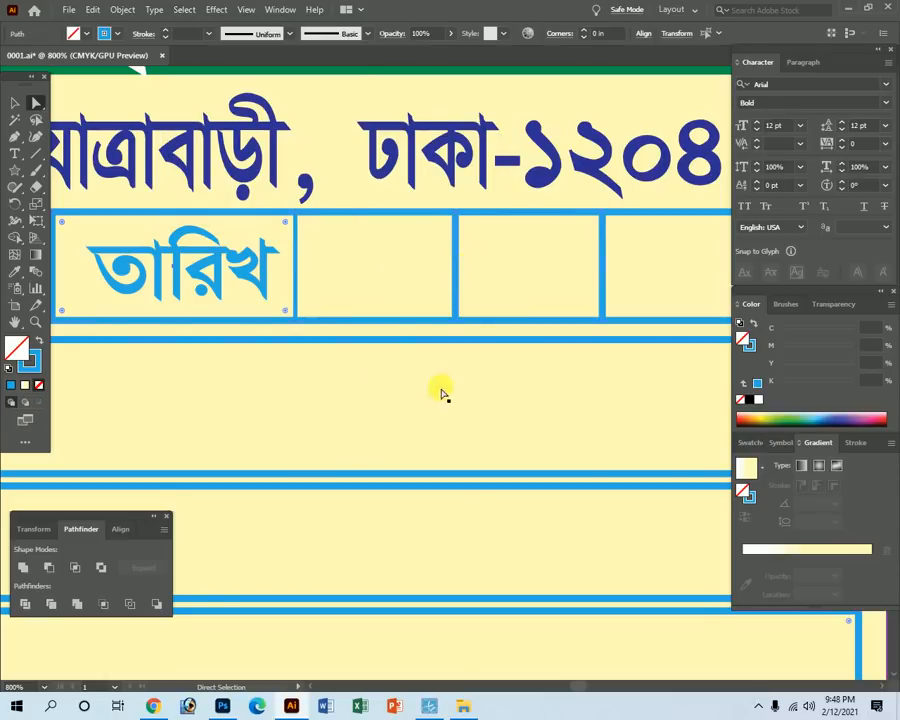
pyautogui.click(33, 365)
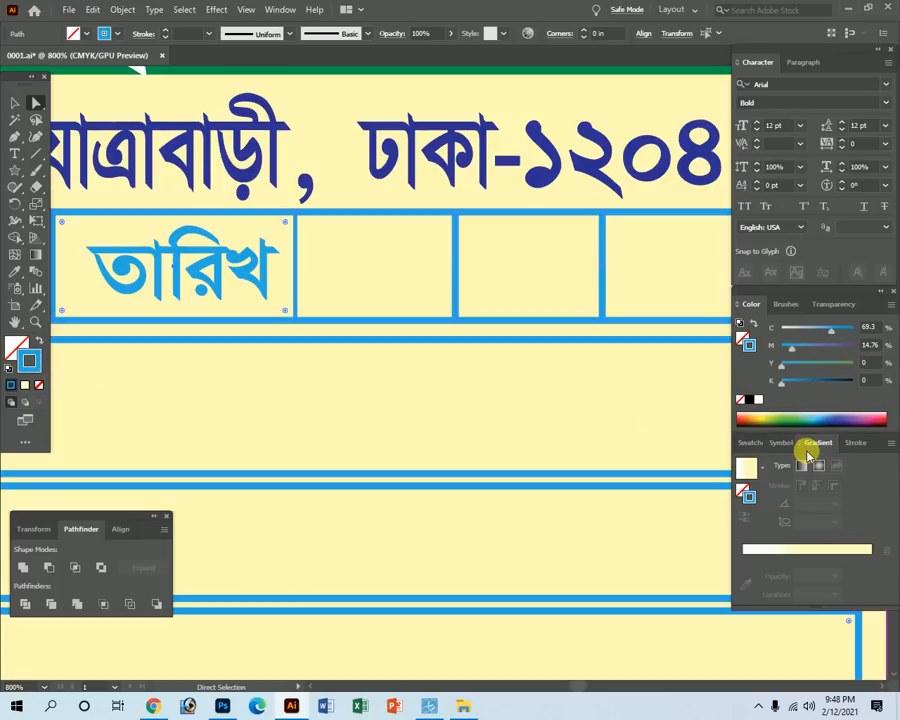
pyautogui.click(852, 442)
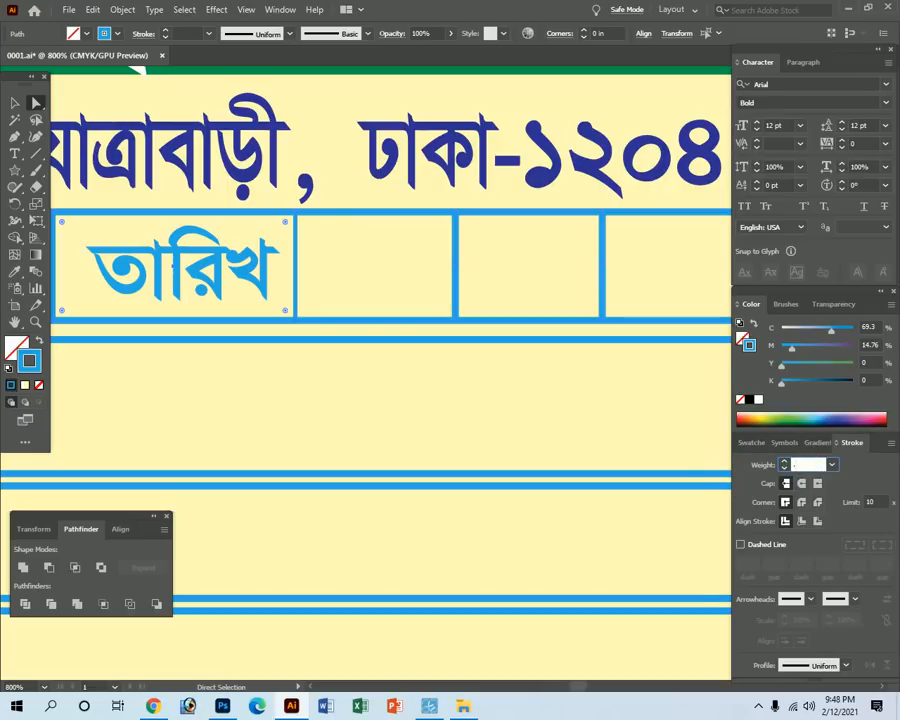
pyautogui.press('Return')
# Zoom around the receipt form to inspect the thinner outlines and the date row.
pyautogui.press('Tab')
pyautogui.keyDown('ctrl'); pyautogui.keyDown('alt'); pyautogui.click(466, 288); pyautogui.keyUp('alt'); pyautogui.keyUp('ctrl')
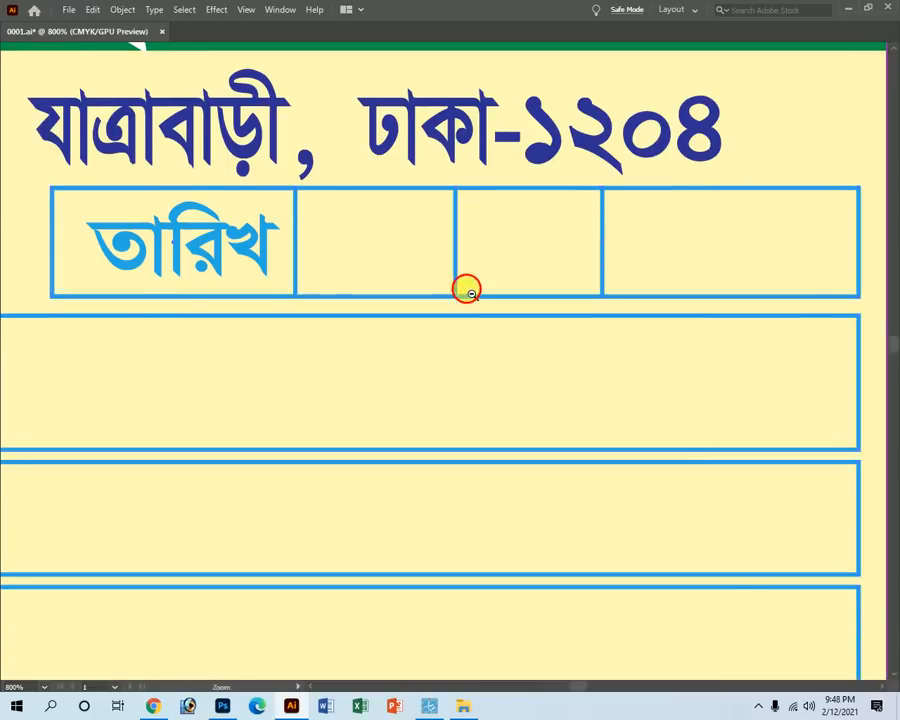
pyautogui.keyDown('ctrl'); pyautogui.keyDown('alt'); pyautogui.click(391, 367); pyautogui.keyUp('alt'); pyautogui.keyUp('ctrl')
pyautogui.keyDown('ctrl'); pyautogui.keyDown('alt'); pyautogui.click(388, 470); pyautogui.keyUp('alt'); pyautogui.keyUp('ctrl')
pyautogui.moveTo(513, 396); pyautogui.dragTo(604, 513)
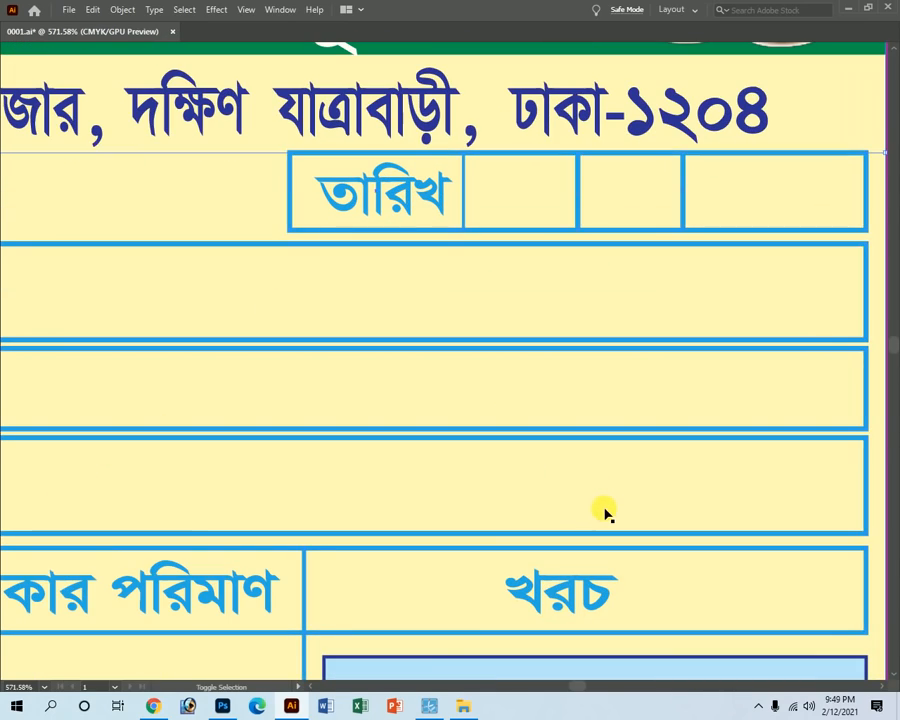
pyautogui.press('Tab')
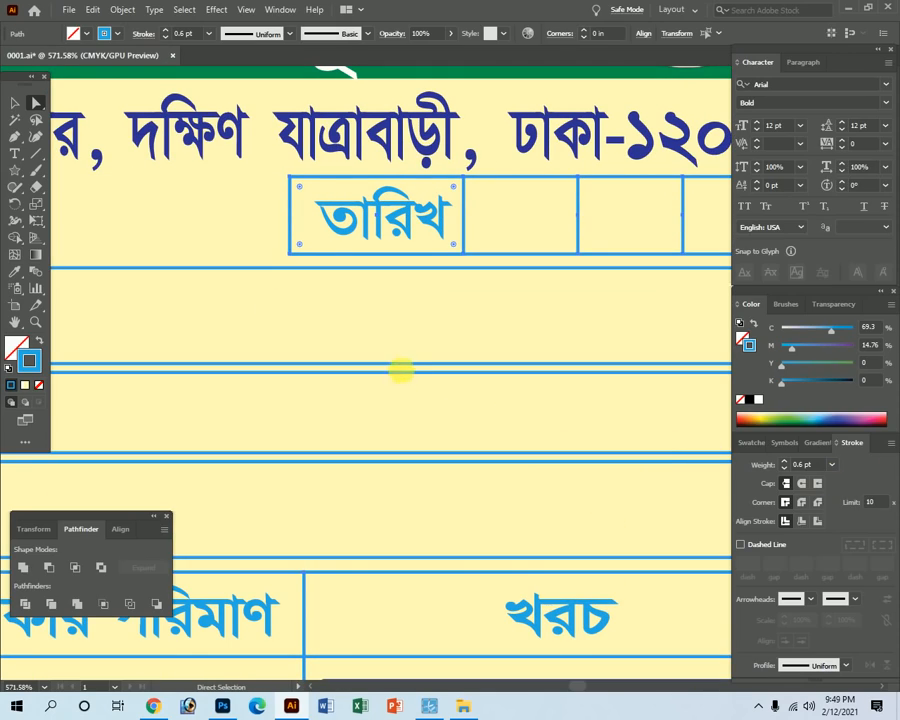
pyautogui.press('Tab')
pyautogui.press('z')
pyautogui.keyDown('alt'); pyautogui.click(390, 352); pyautogui.keyUp('alt')
pyautogui.keyDown('alt'); pyautogui.click(396, 366); pyautogui.keyUp('alt')
pyautogui.keyDown('alt'); pyautogui.click(399, 373); pyautogui.keyUp('alt')
pyautogui.keyDown('alt'); pyautogui.click(399, 373); pyautogui.keyUp('alt')
pyautogui.keyDown('alt'); pyautogui.click(483, 401); pyautogui.keyUp('alt')
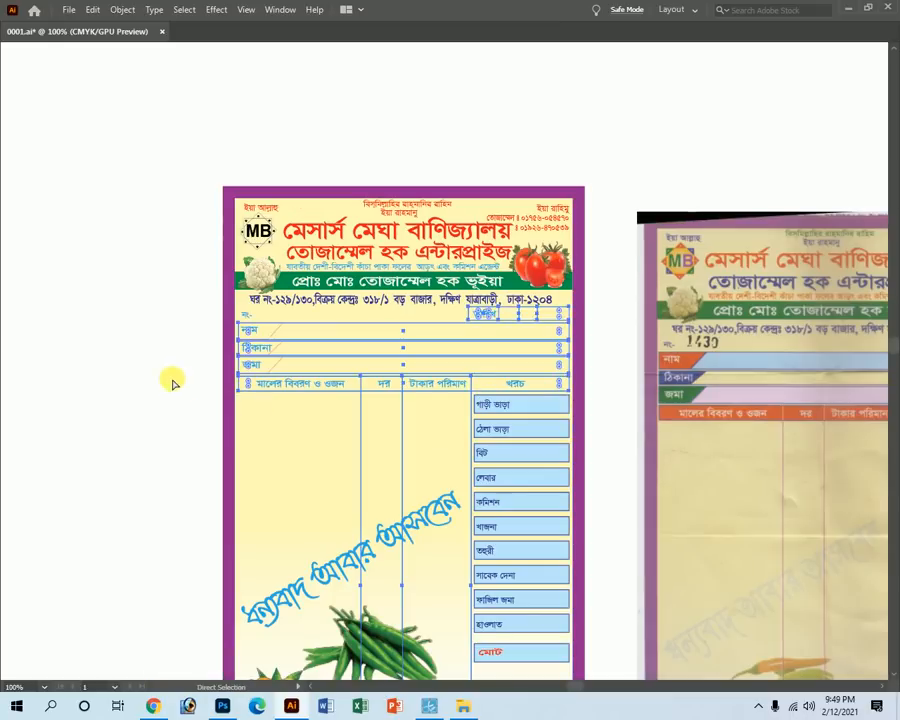
# Select all outlines with the same stroke colour and turn them purple with M at 100.
pyautogui.moveTo(278, 320); pyautogui.dragTo(495, 440)
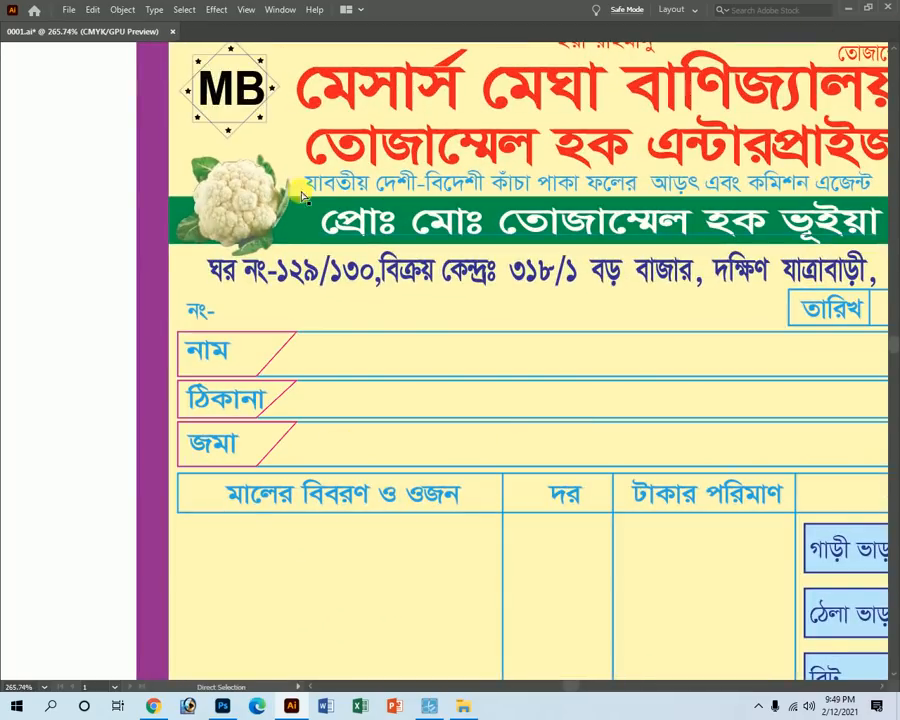
pyautogui.press('Tab')
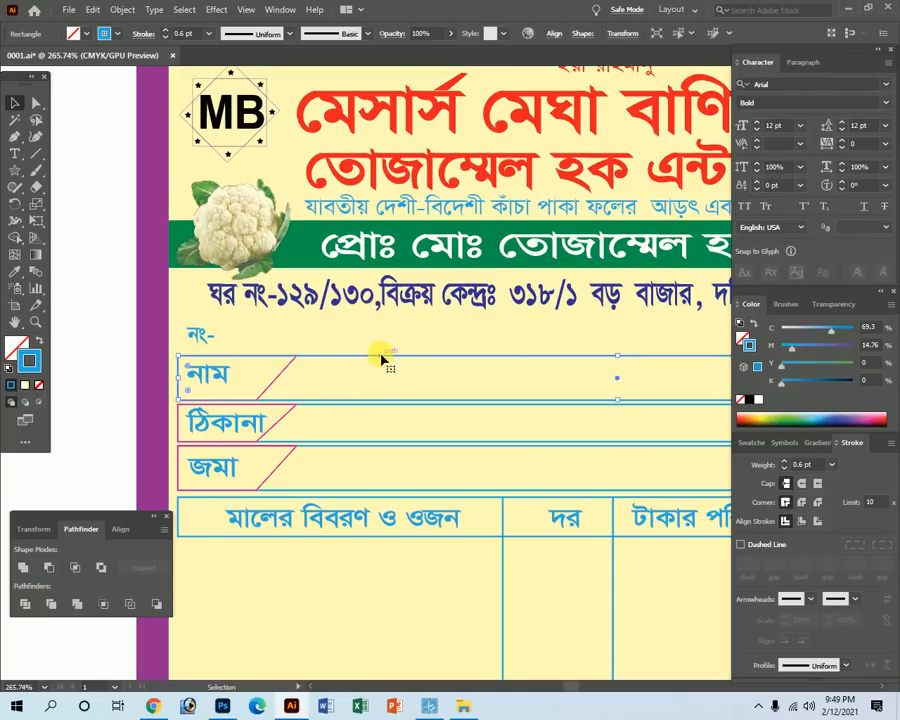
pyautogui.click(186, 9)
pyautogui.moveTo(230, 150)
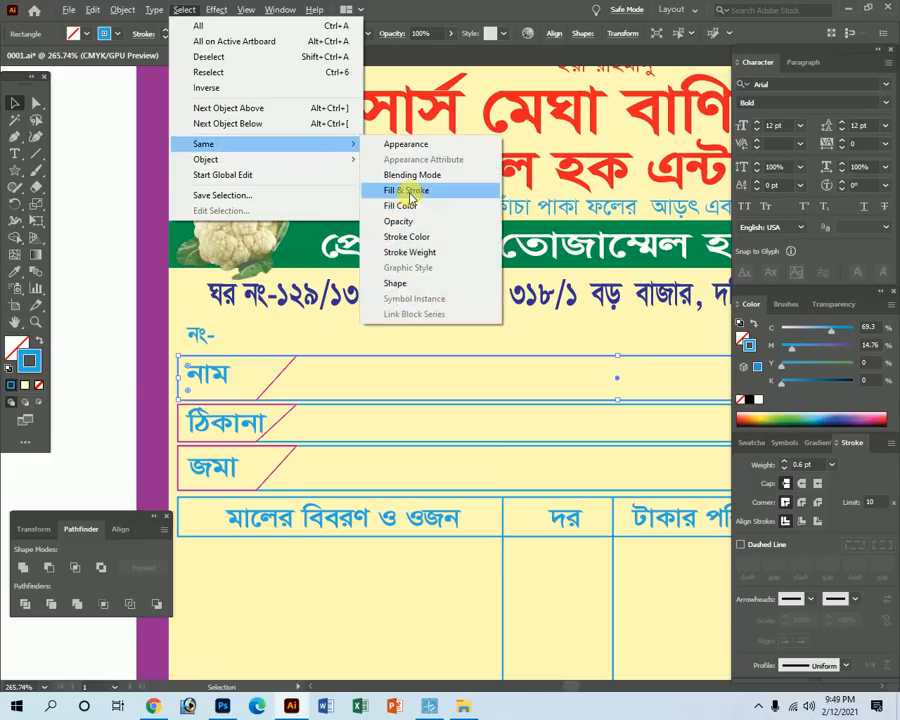
pyautogui.click(421, 235)
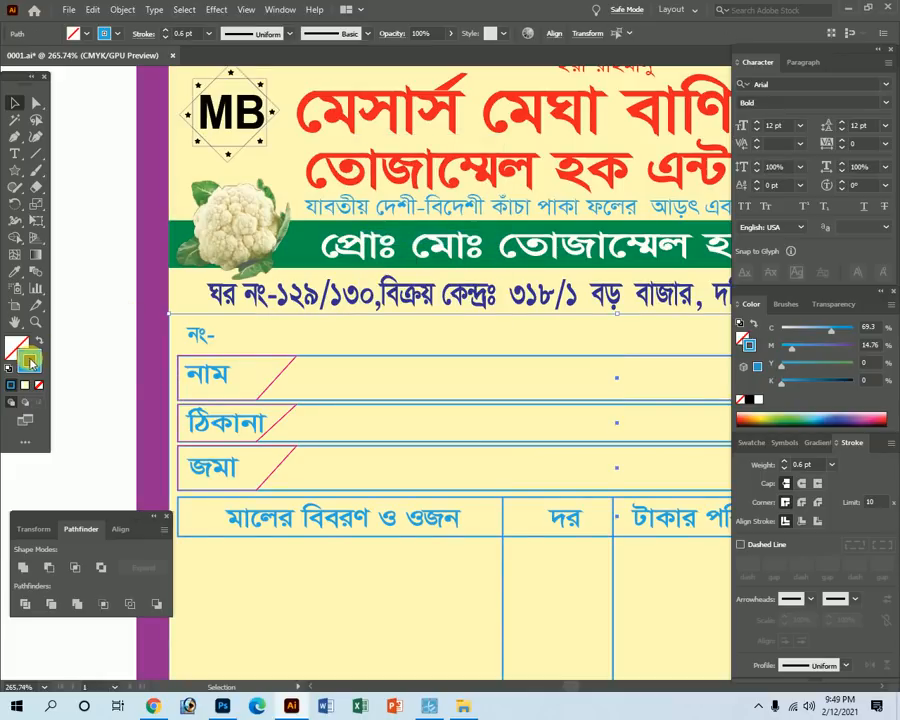
pyautogui.moveTo(840, 346); pyautogui.dragTo(855, 346)
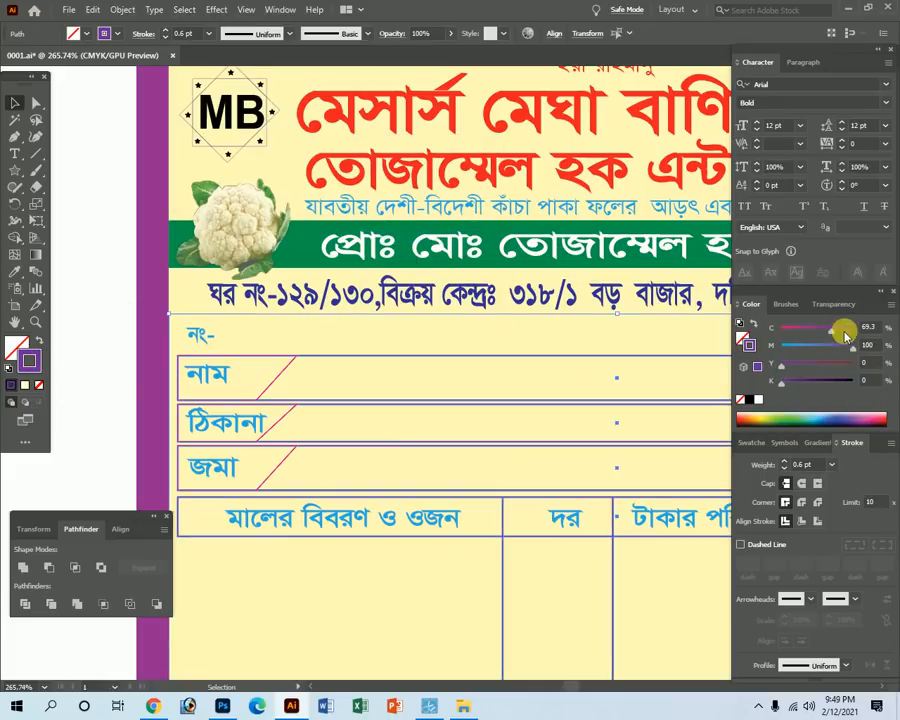
# Select the নাম row rectangle and give it a blue fill.
pyautogui.press('Tab')
pyautogui.press('z')
pyautogui.moveTo(281, 347); pyautogui.dragTo(368, 396)
pyautogui.press('v')
pyautogui.click(377, 327)
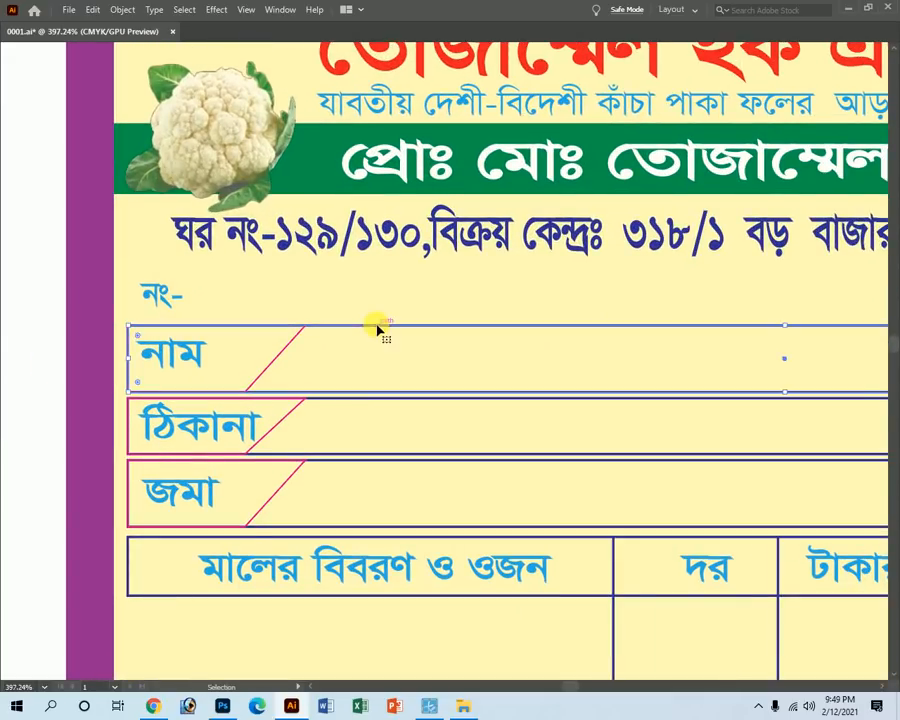
pyautogui.press('Tab')
pyautogui.click(16, 345)
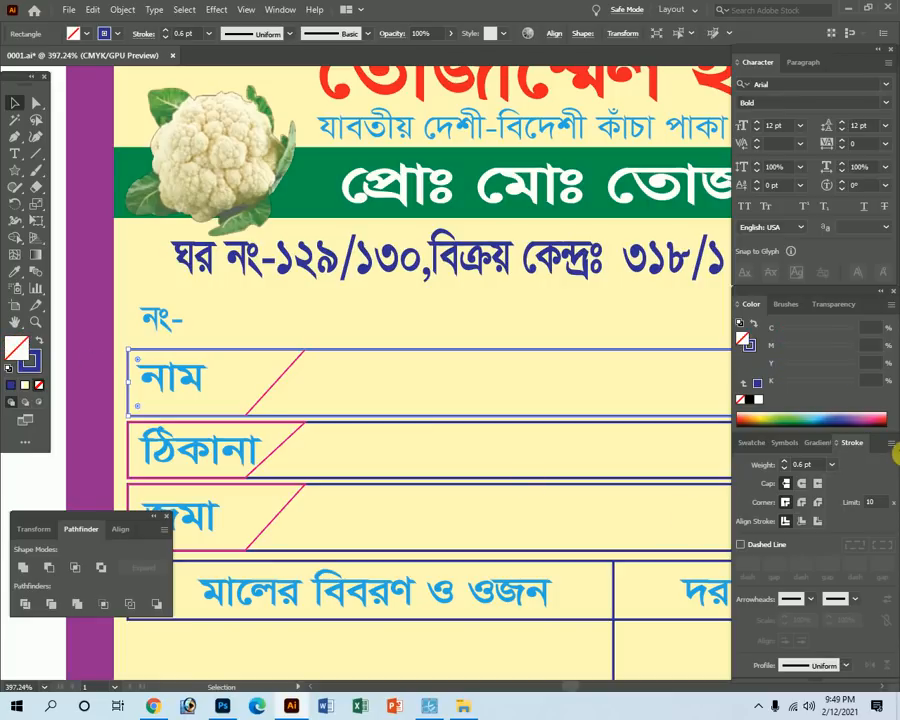
pyautogui.click(804, 418)
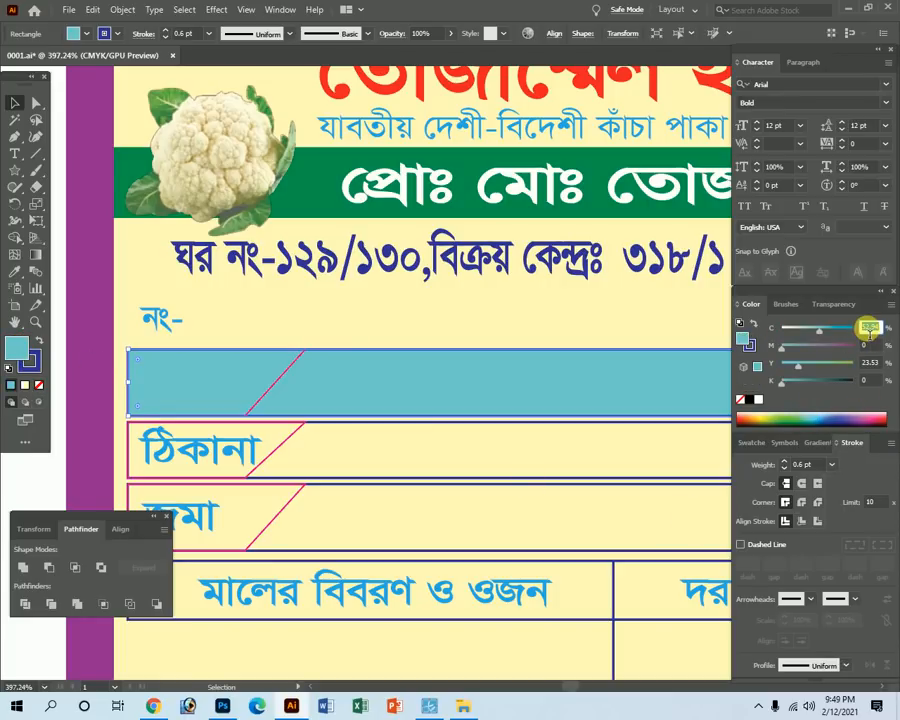
# Set the নাম row fill to pale blue C 20, M 0, Y 0, K 0, and view the whole form.
pyautogui.write('20')
pyautogui.press('Tab')
pyautogui.press('Tab')
pyautogui.write('0')
pyautogui.press('Tab')
pyautogui.press('Tab')
pyautogui.press('Tab')
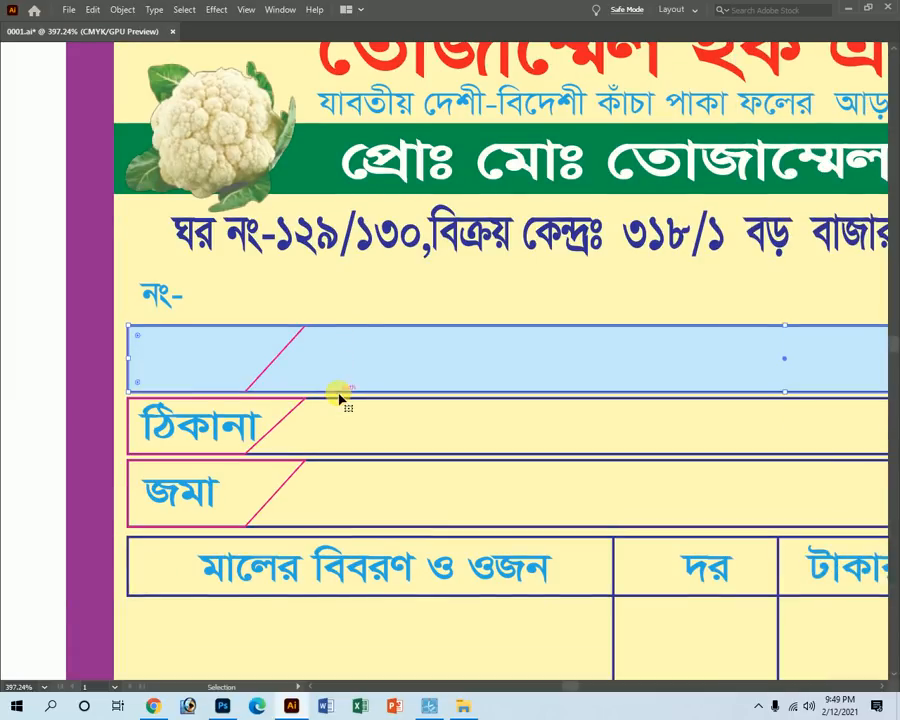
pyautogui.press('a')
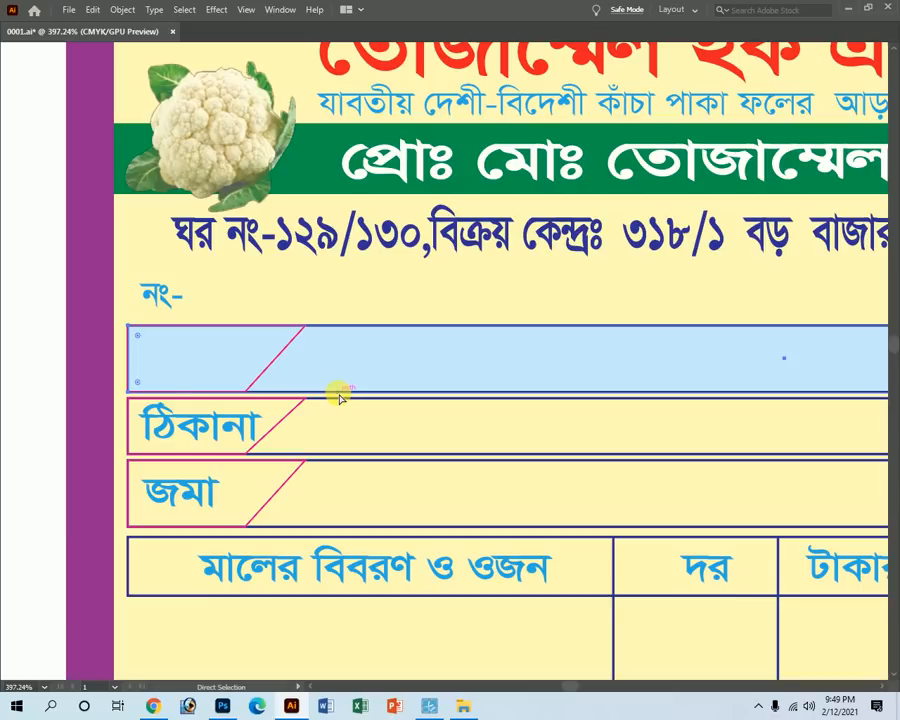
pyautogui.hotkey('ctrl', '-')
pyautogui.hotkey('ctrl', '-')
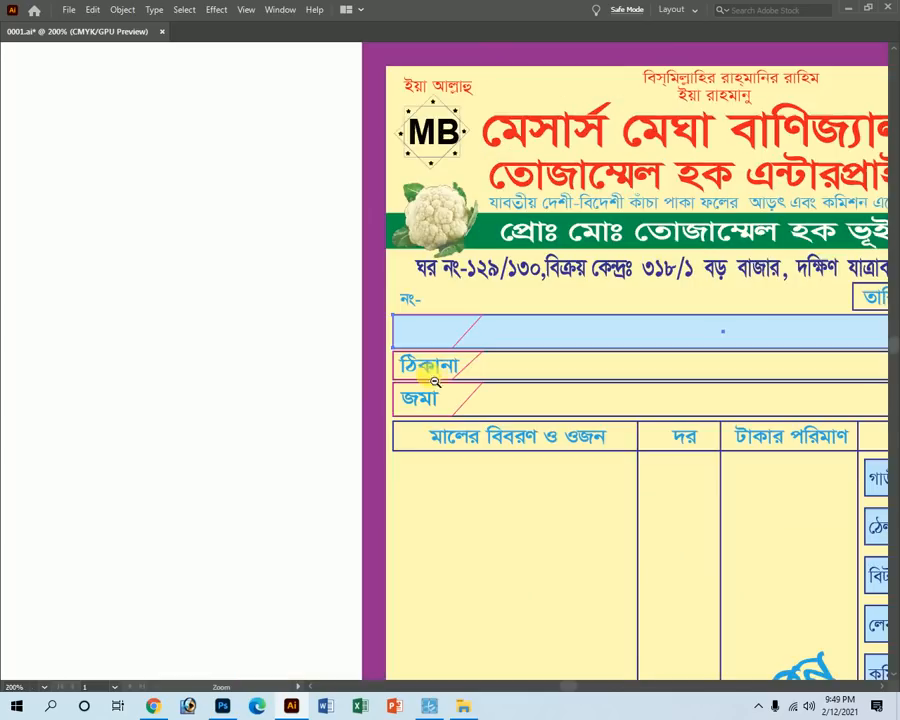
pyautogui.moveTo(584, 369); pyautogui.dragTo(243, 346)
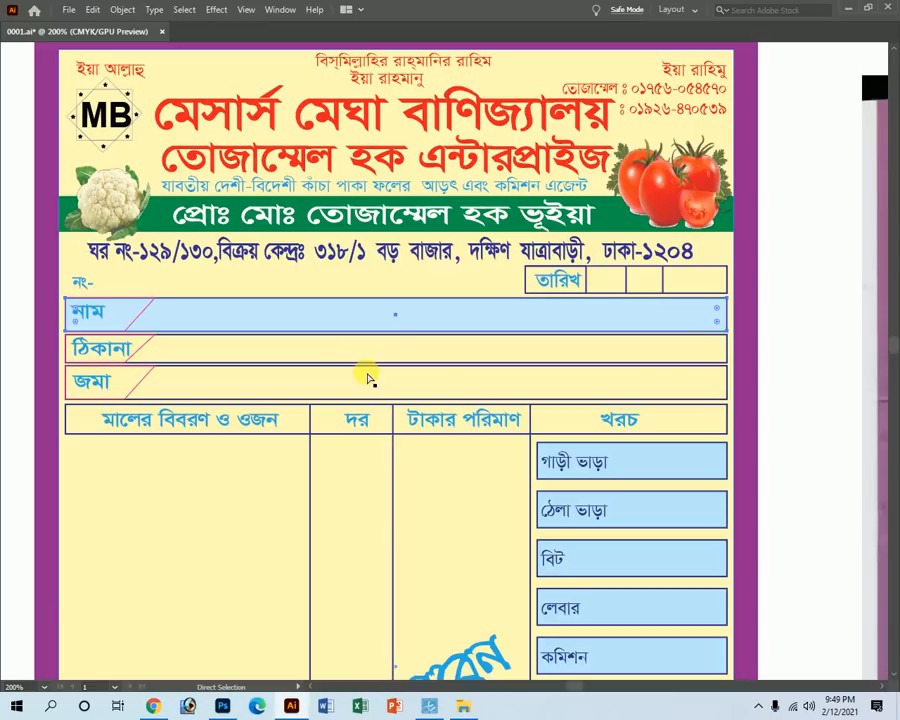
# Undo and redo the নাম row's fill, then select the diagonal line beside নাম.
pyautogui.press('/')
pyautogui.hotkey('ctrl', 'z')
pyautogui.press('Tab')
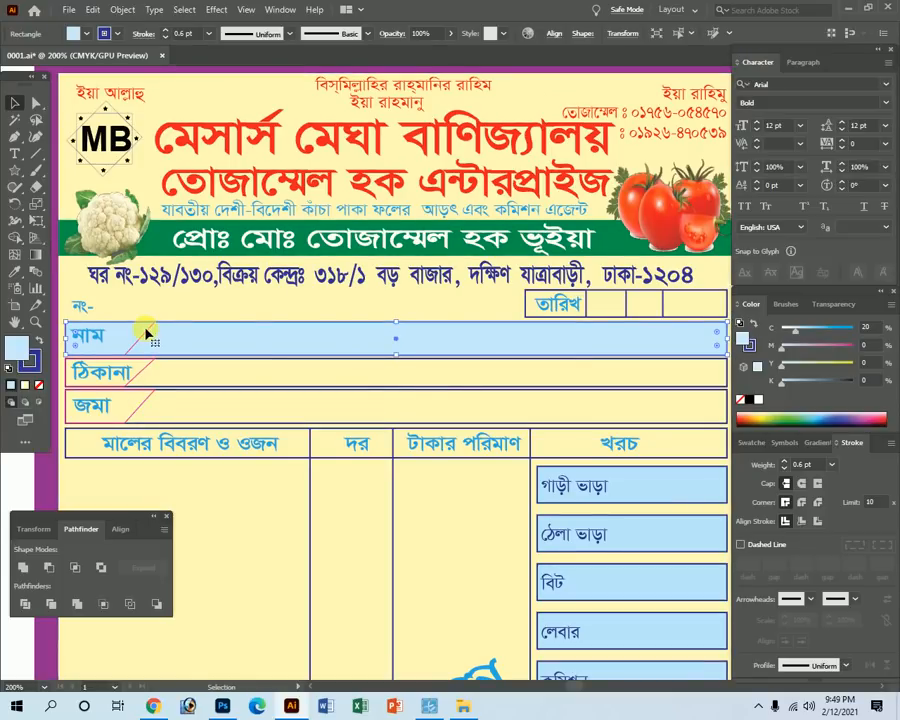
pyautogui.click(146, 333)
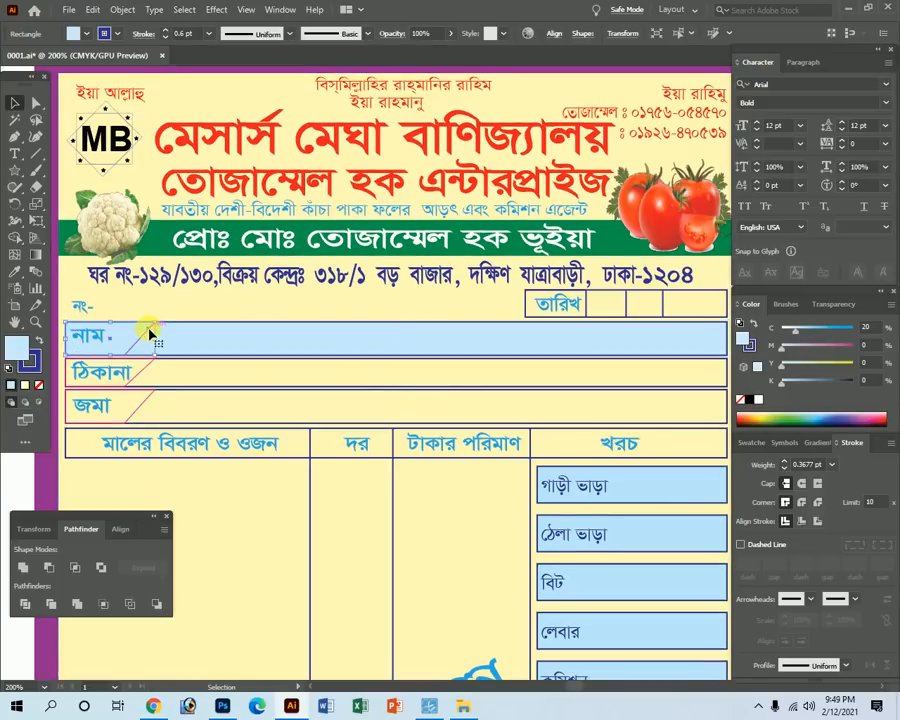
# Fill the নাম row's corner triangle red, swapping its fill and stroke.
pyautogui.click(36, 341)
pyautogui.moveTo(782, 362); pyautogui.dragTo(860, 352)
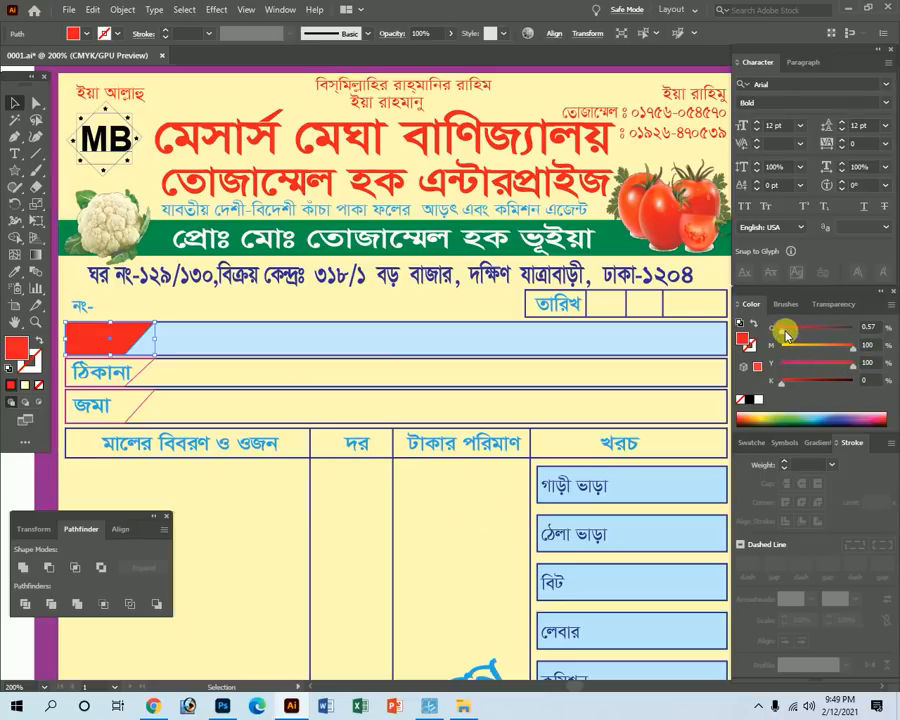
pyautogui.press('Tab')
pyautogui.press('a')
pyautogui.click(113, 316)
pyautogui.hotkey('ctrl', 'y')
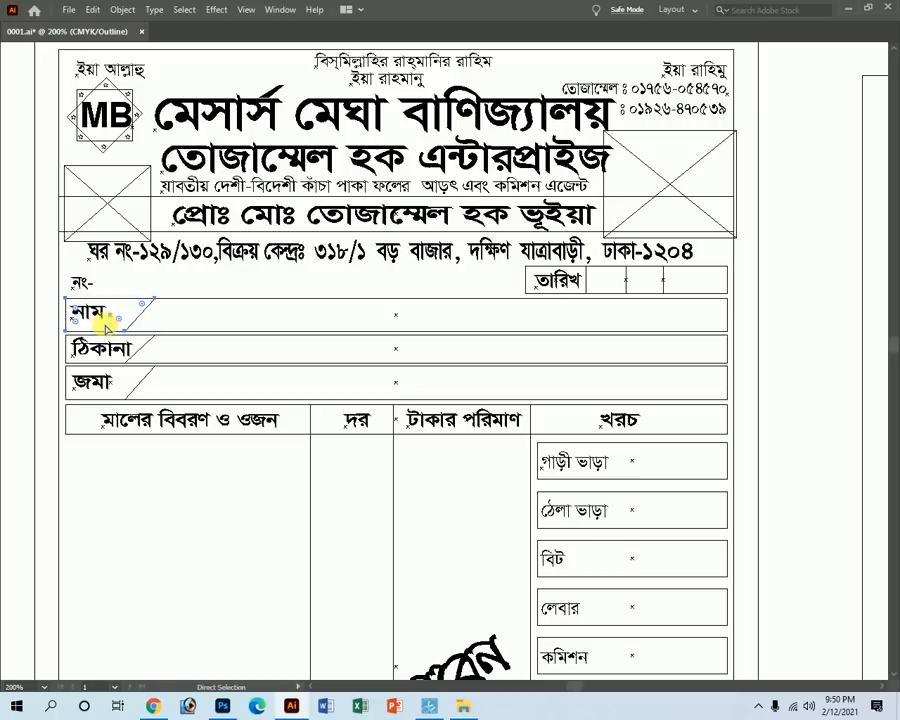
pyautogui.hotkey('ctrl', 'y')
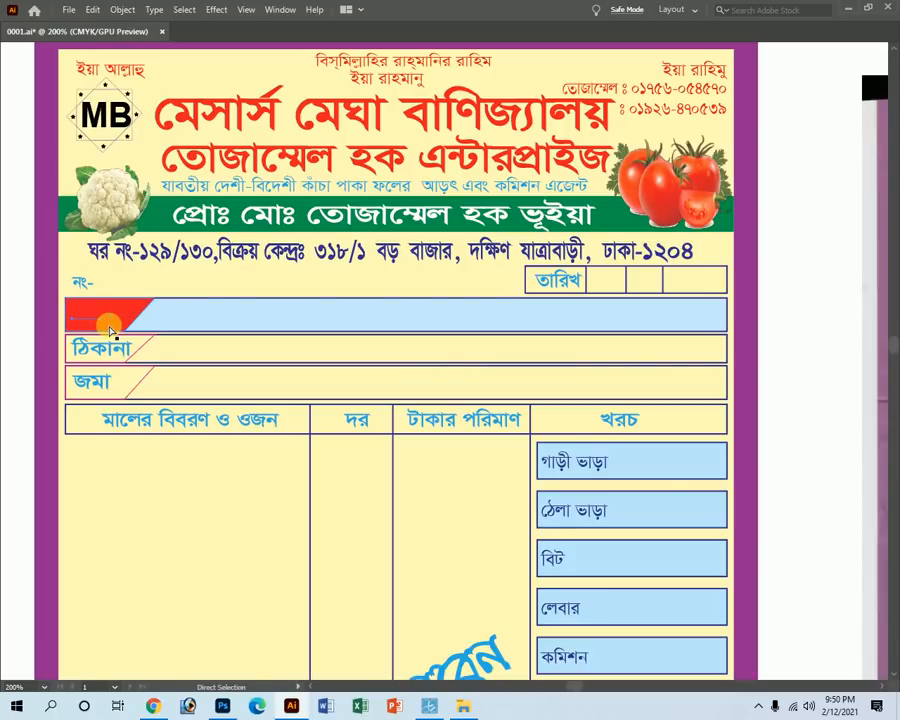
# Turn the নাম label text white.
pyautogui.press('Tab')
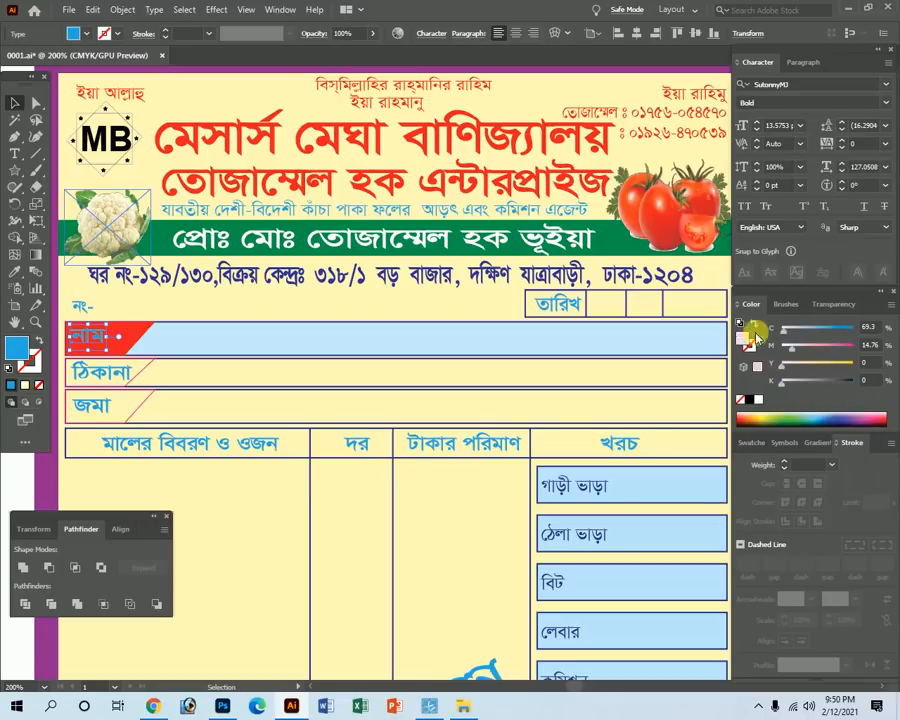
pyautogui.moveTo(797, 333); pyautogui.dragTo(780, 333)
pyautogui.press('Tab')
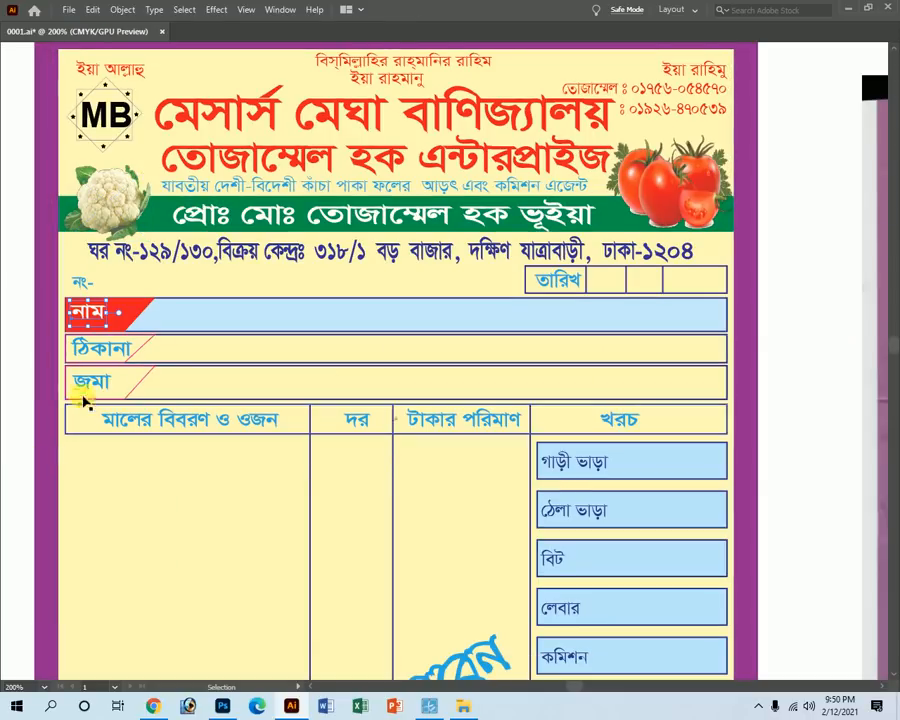
pyautogui.scroll(3, 285, 400)
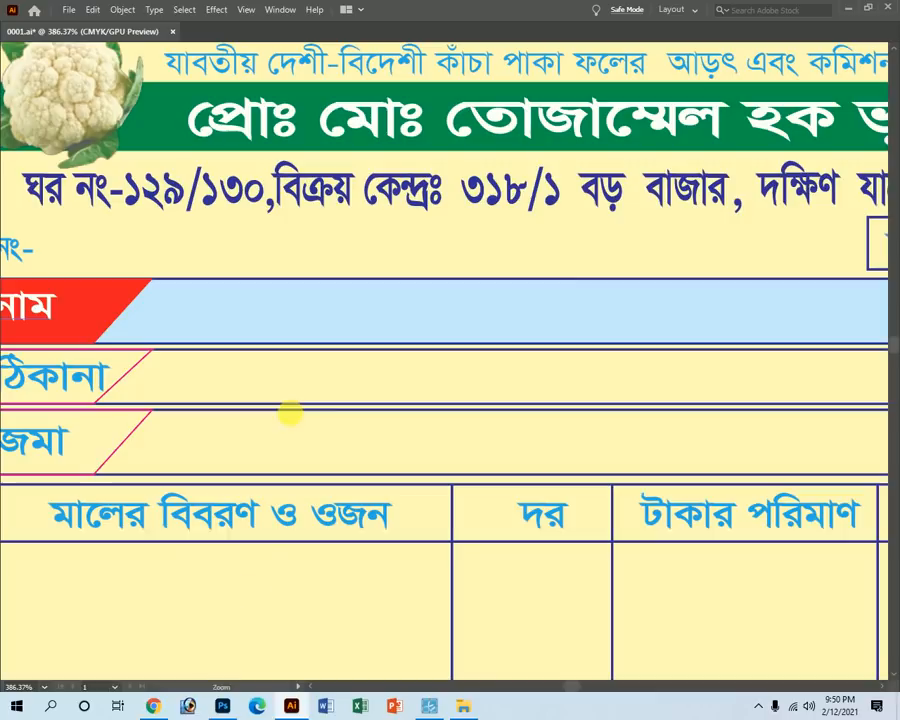
pyautogui.press('Tab')
pyautogui.press('Tab')
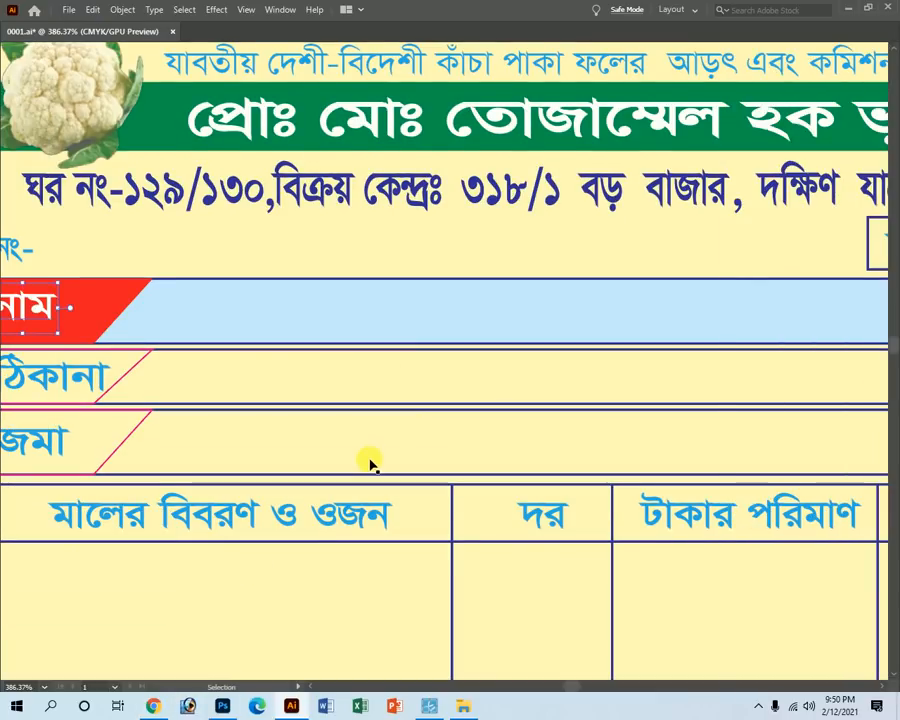
# Select the ঠিকানা and জমা row frames together and zoom out to 200%.
pyautogui.click(237, 355)
pyautogui.keyDown('shift'); pyautogui.click(265, 420); pyautogui.keyUp('shift')
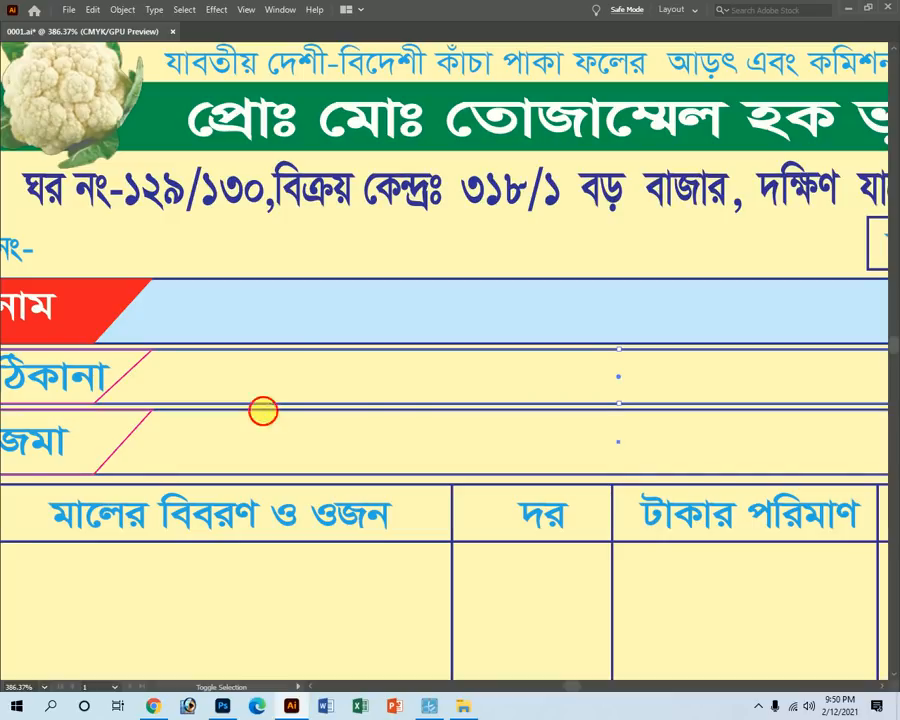
pyautogui.hotkey('ctrl', '-')
pyautogui.hotkey('ctrl', '-')
pyautogui.press('Tab')
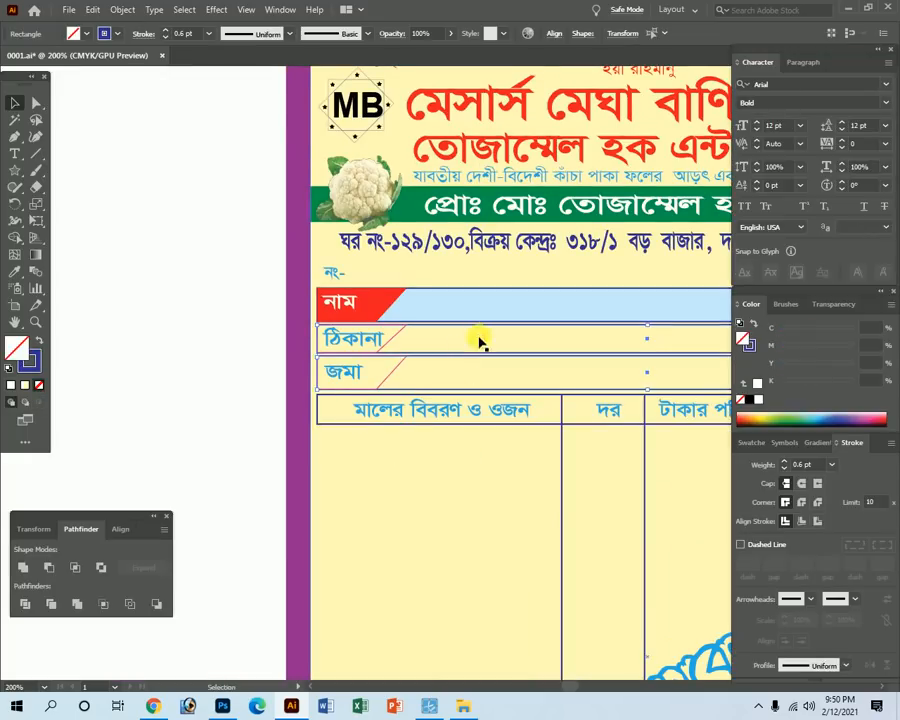
# Eyedrop the নাম row's light blue fill onto the ঠিকানা and জমা rows.
pyautogui.click(17, 275)
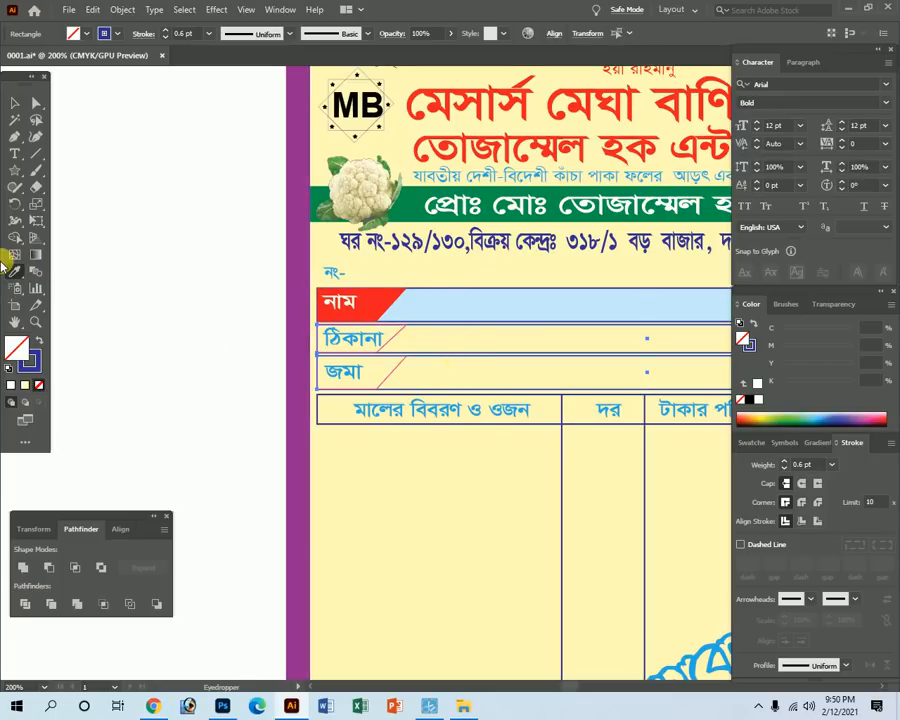
pyautogui.click(458, 305)
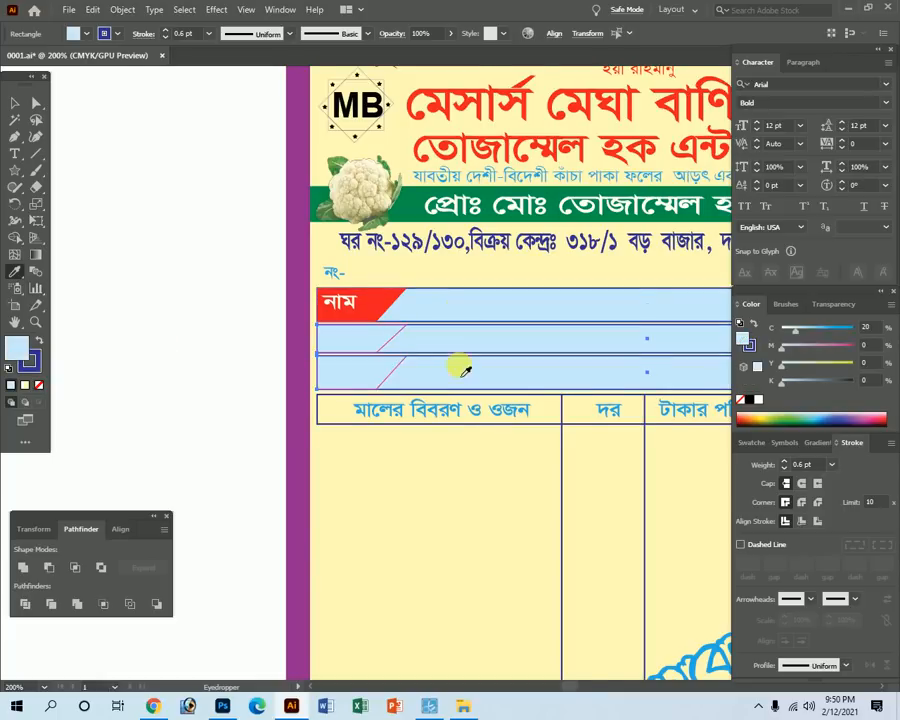
pyautogui.press('Tab')
pyautogui.moveTo(540, 348); pyautogui.dragTo(360, 364)
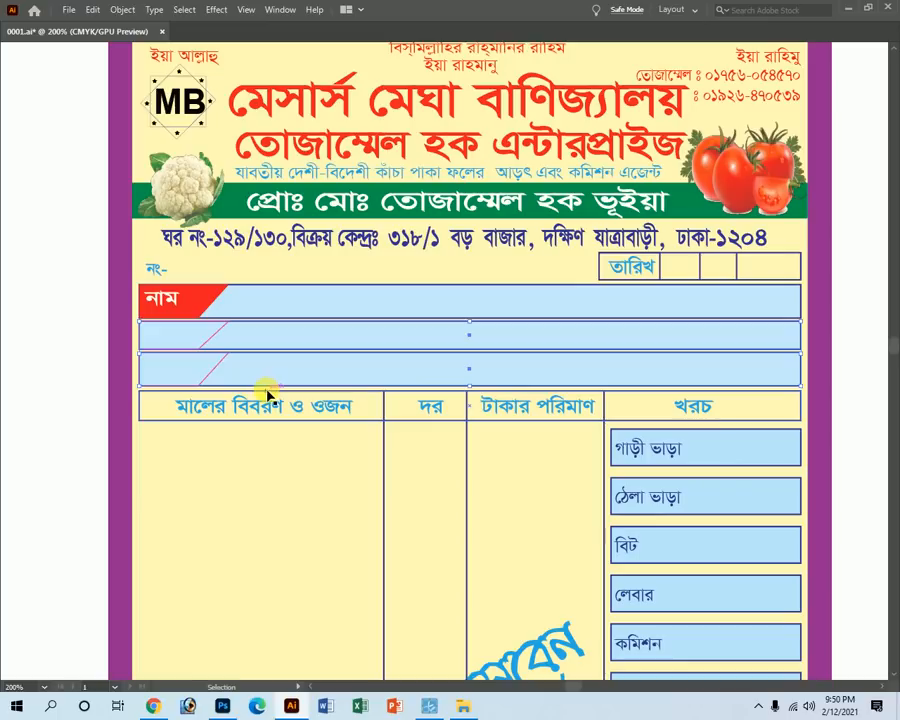
pyautogui.press('Tab')
# Send the three light-blue row fills to the back so their labels show.
pyautogui.click(15, 102)
pyautogui.press('Tab')
pyautogui.press('Tab')
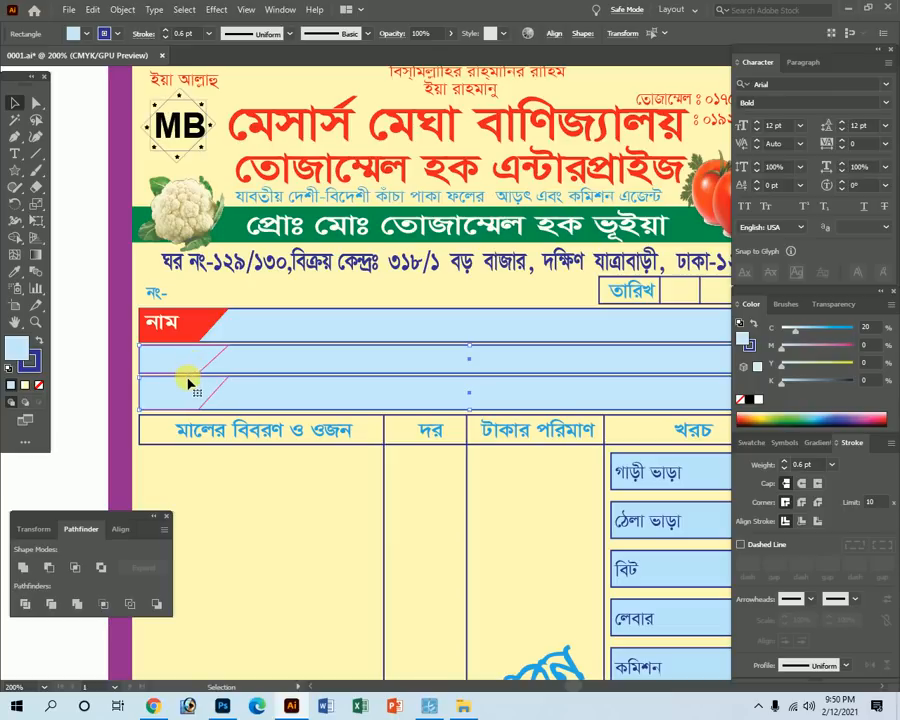
pyautogui.keyDown('shift'); pyautogui.click(648, 333); pyautogui.keyUp('shift')
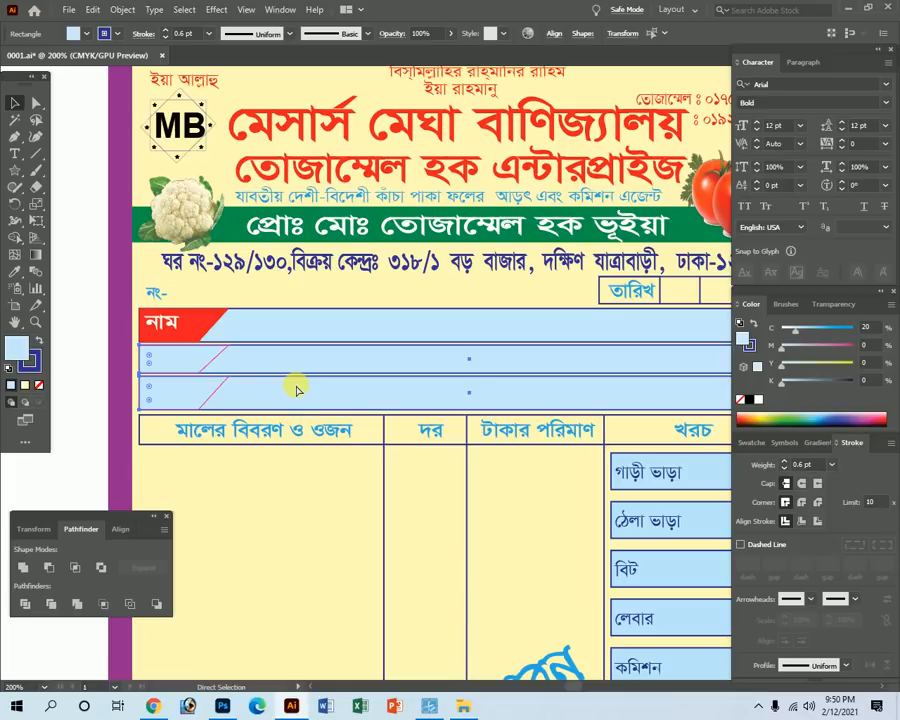
pyautogui.press('Tab')
pyautogui.press('Tab')
pyautogui.hotkey('ctrl', 'shift', '[')
pyautogui.press('Tab')
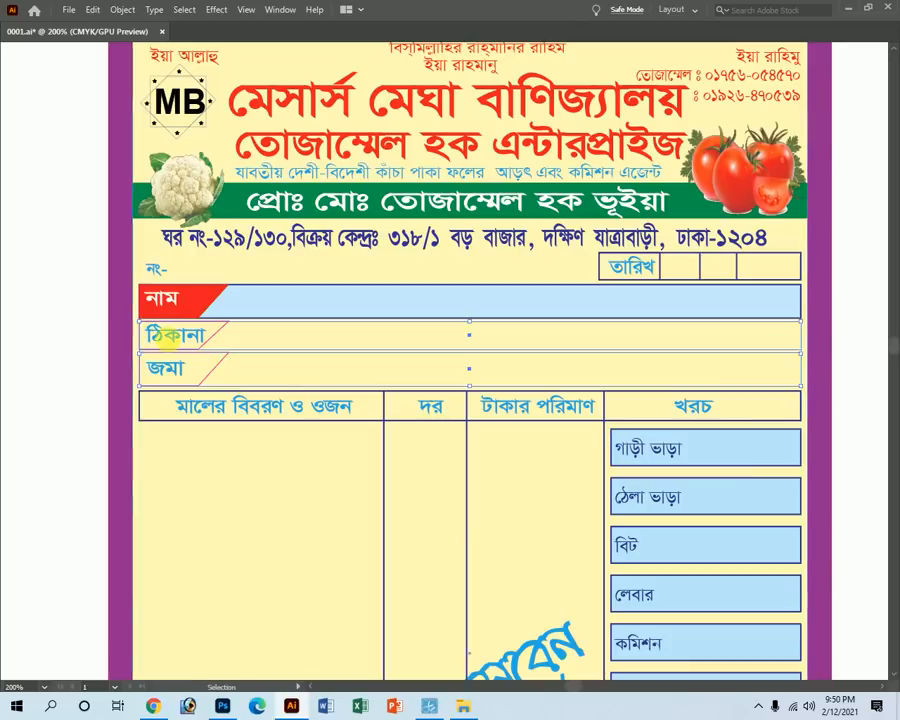
pyautogui.click(100, 265)
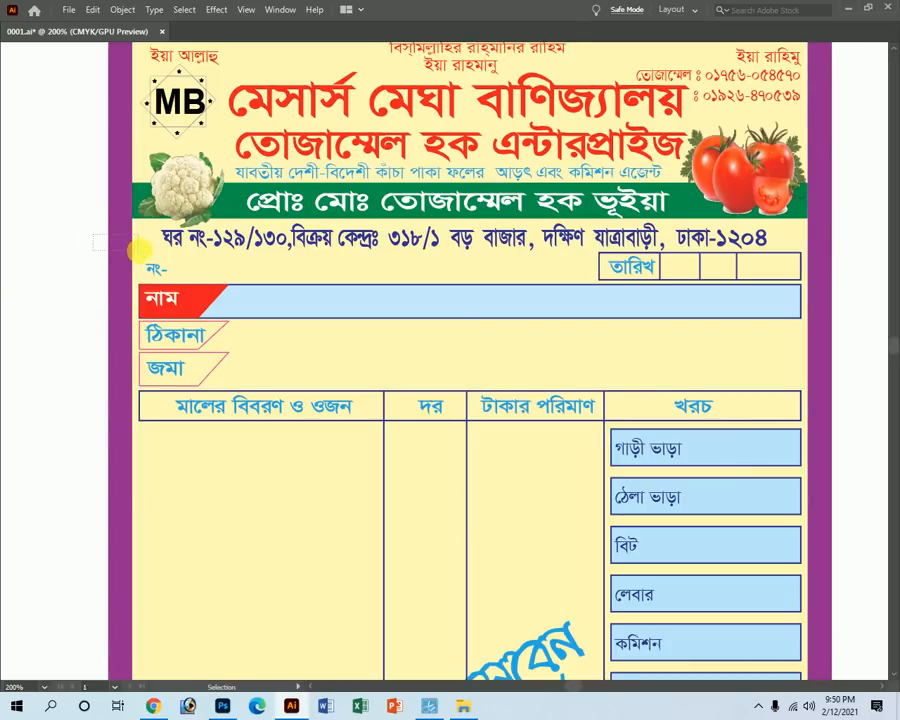
pyautogui.press('a')
pyautogui.hotkey('ctrl', 'shift', '[')
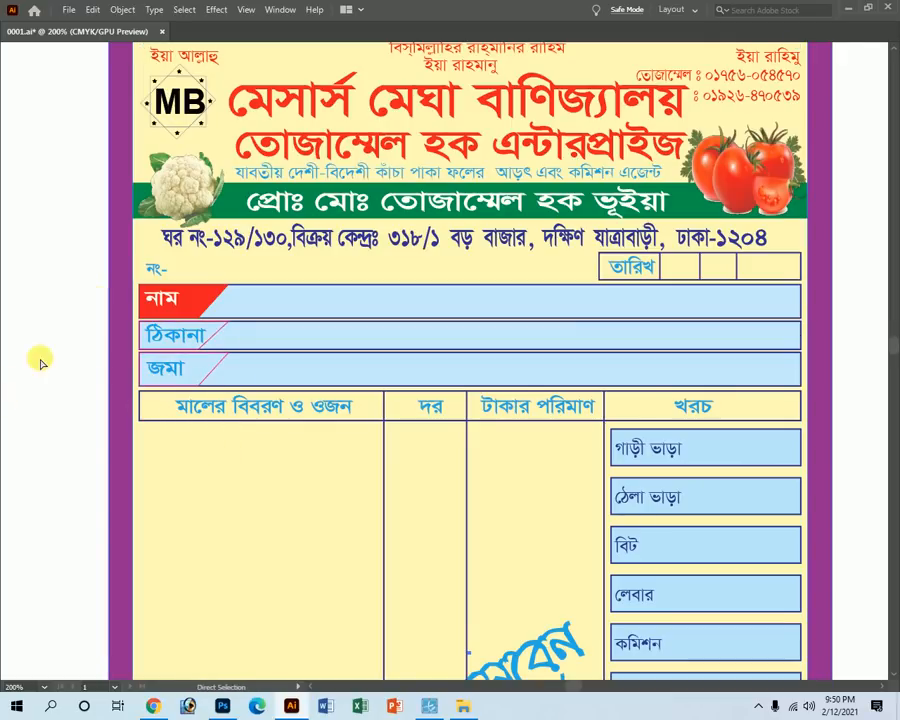
pyautogui.press('Tab')
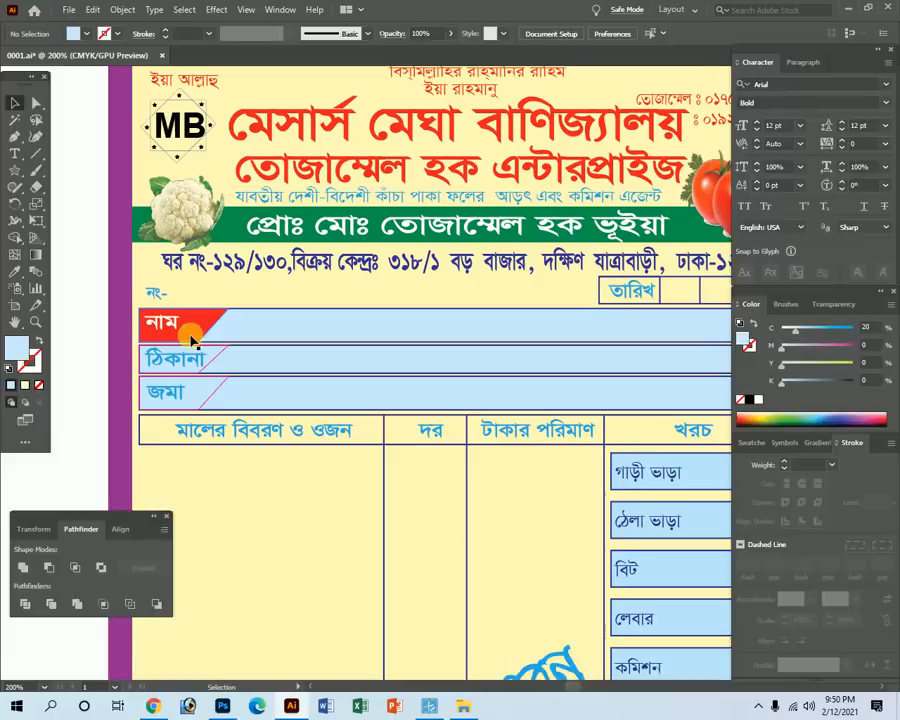
# Make the ঠিকানা row's corner tab dark blue.
pyautogui.press('Tab')
pyautogui.click(226, 337)
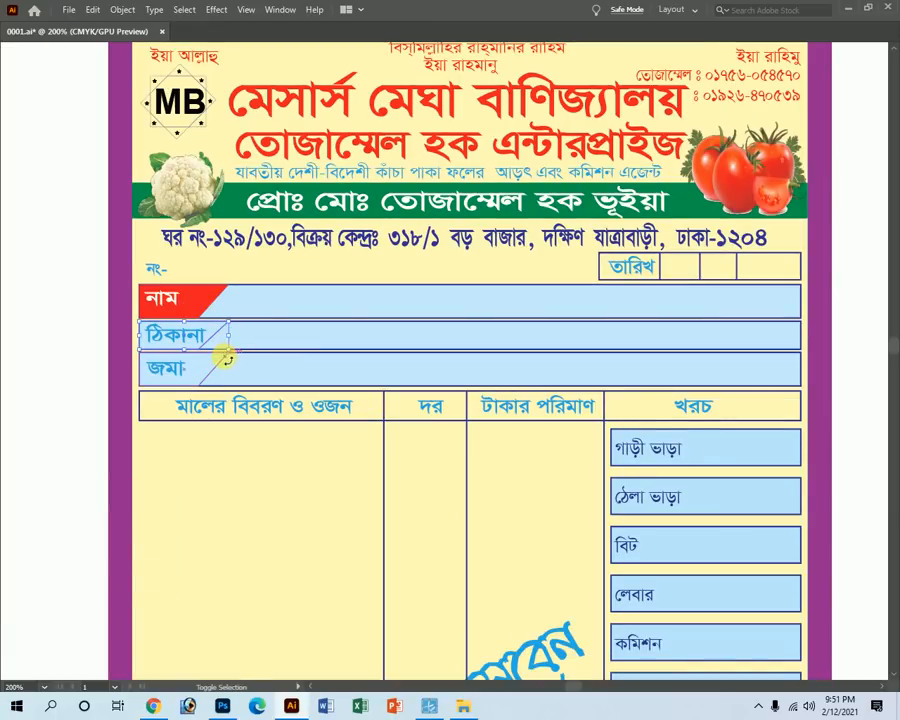
pyautogui.press(',')
pyautogui.press('Tab')
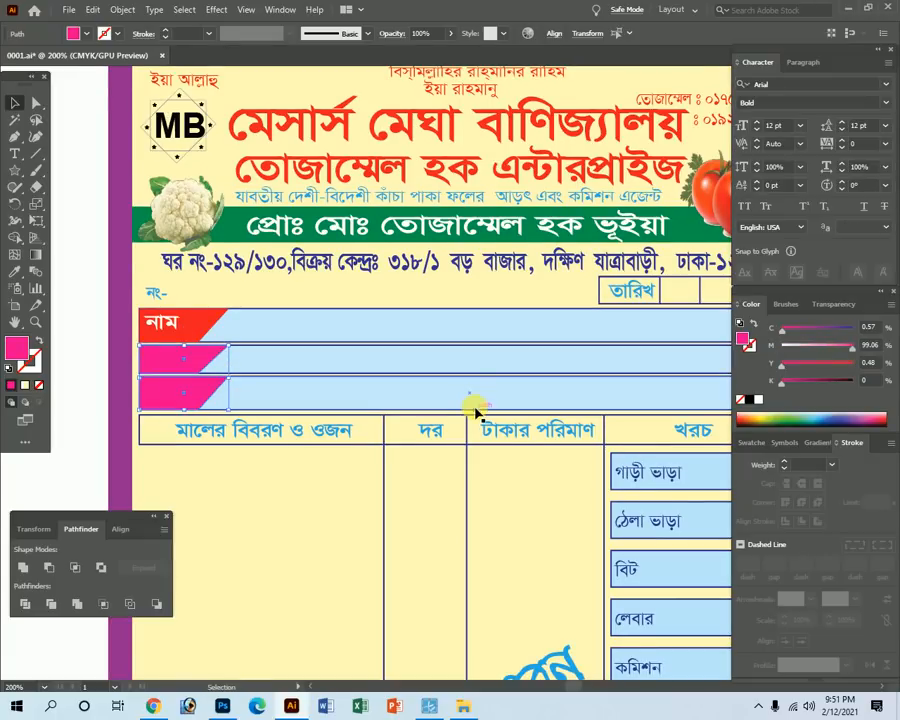
pyautogui.click(205, 358)
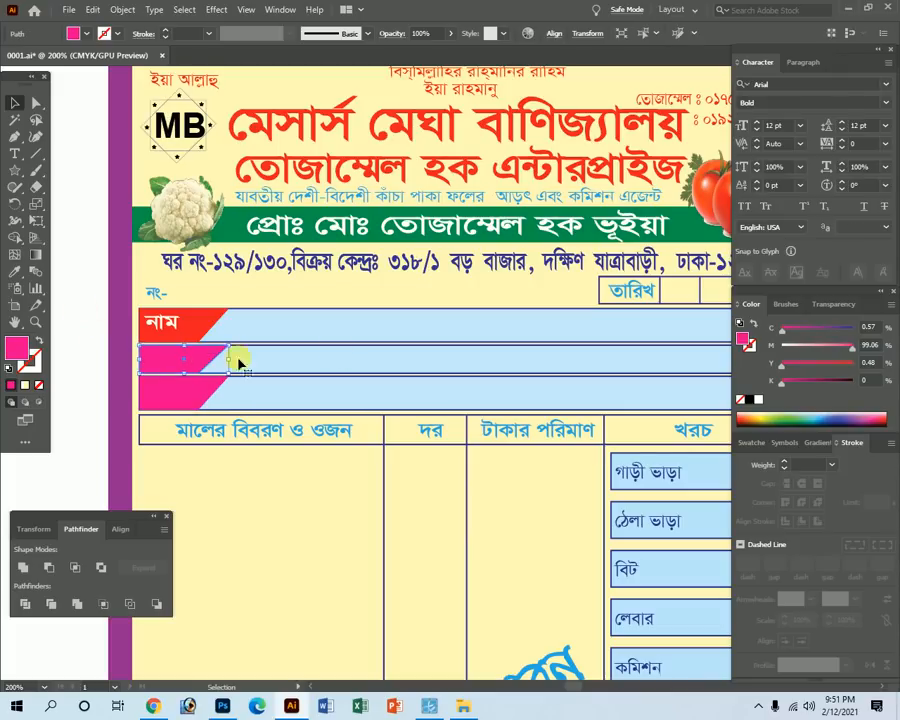
pyautogui.moveTo(826, 327); pyautogui.dragTo(888, 345)
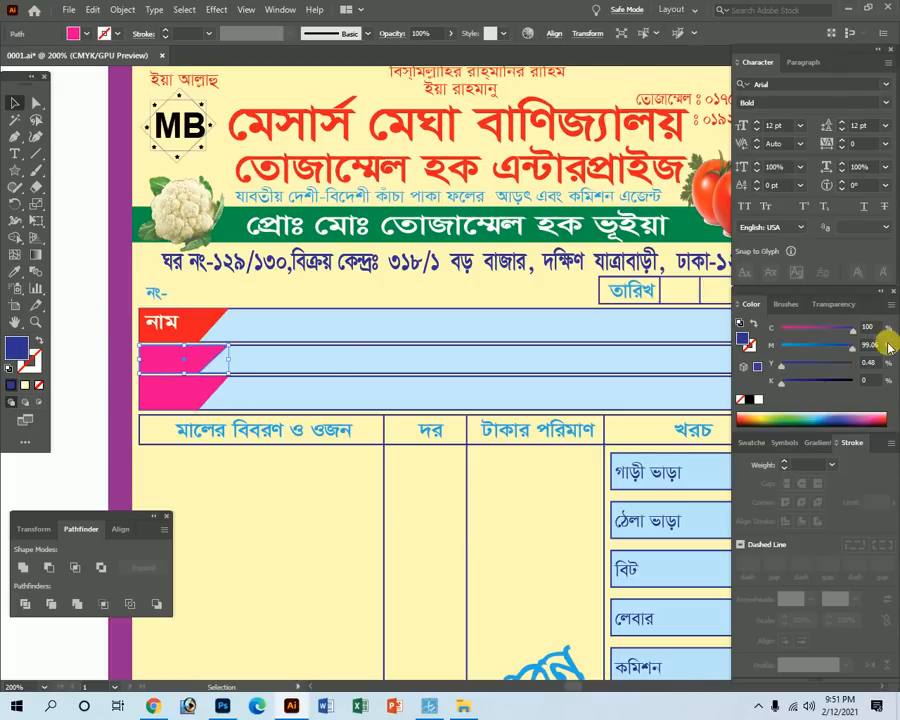
# Turn the জমা row's corner tab green.
pyautogui.click(160, 400)
pyautogui.moveTo(842, 360); pyautogui.dragTo(780, 347)
pyautogui.moveTo(838, 328); pyautogui.dragTo(858, 327)
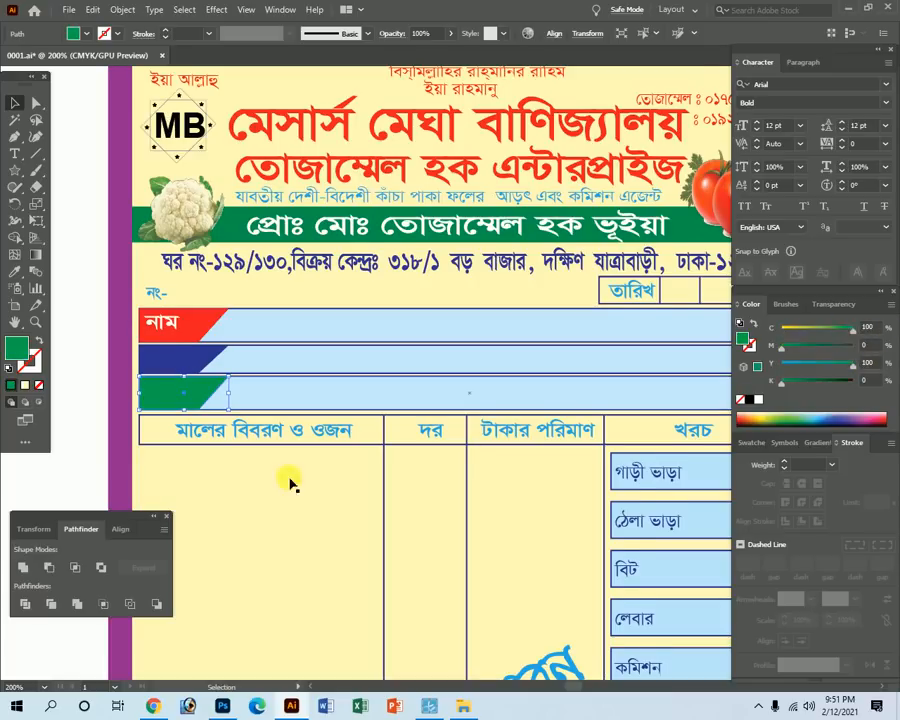
pyautogui.press('Tab')
pyautogui.scroll(5, 376, 460)
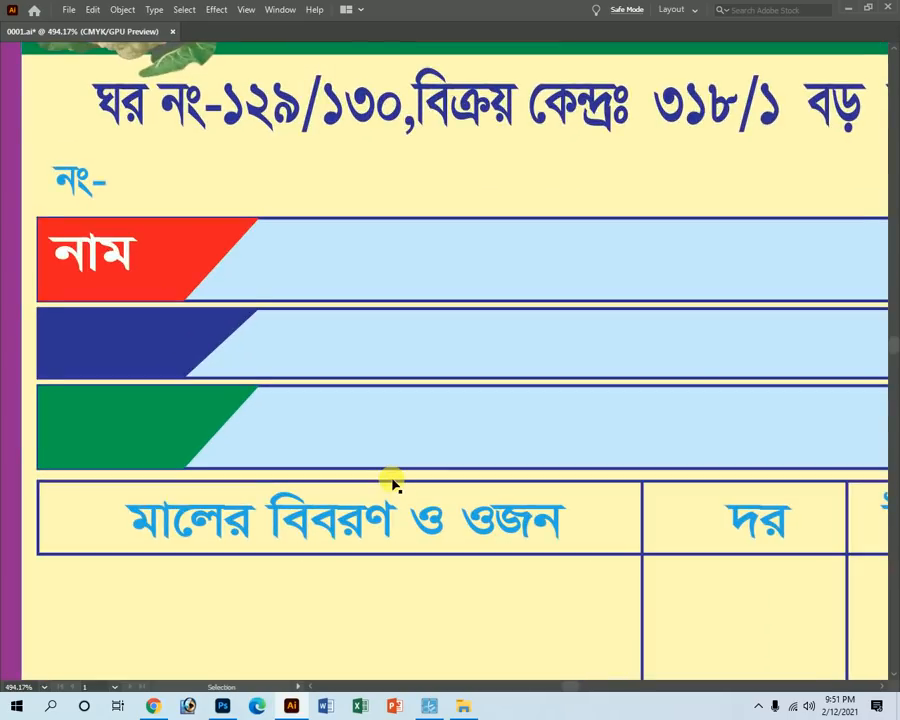
pyautogui.press('Tab')
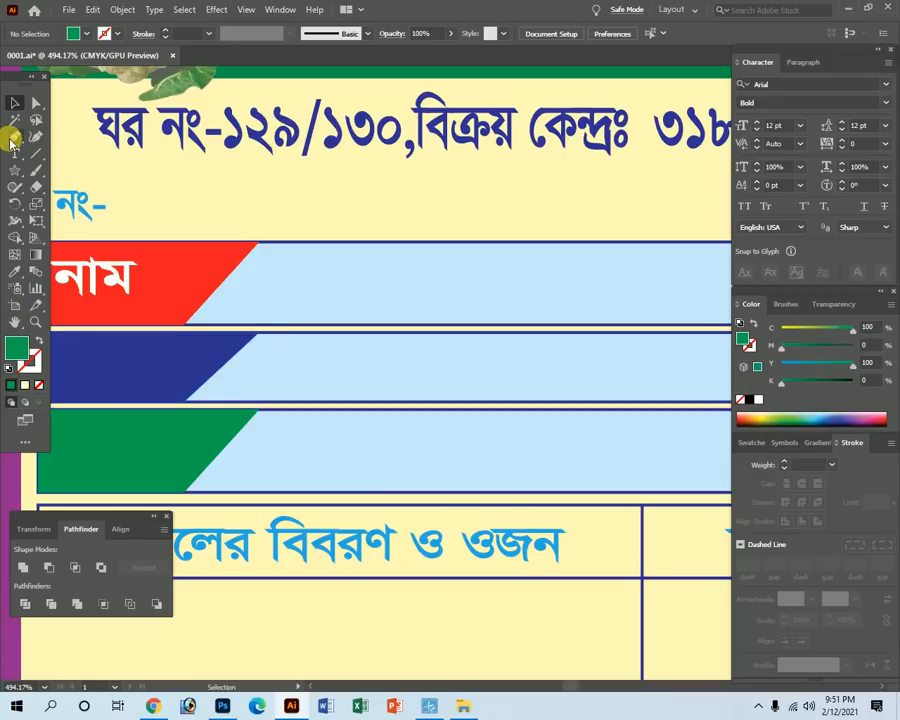
# Make the ঠিকানা and জমা label texts white by setting C and M to 0.
pyautogui.moveTo(163, 394); pyautogui.dragTo(327, 380)
pyautogui.hotkey('ctrl', 'y')
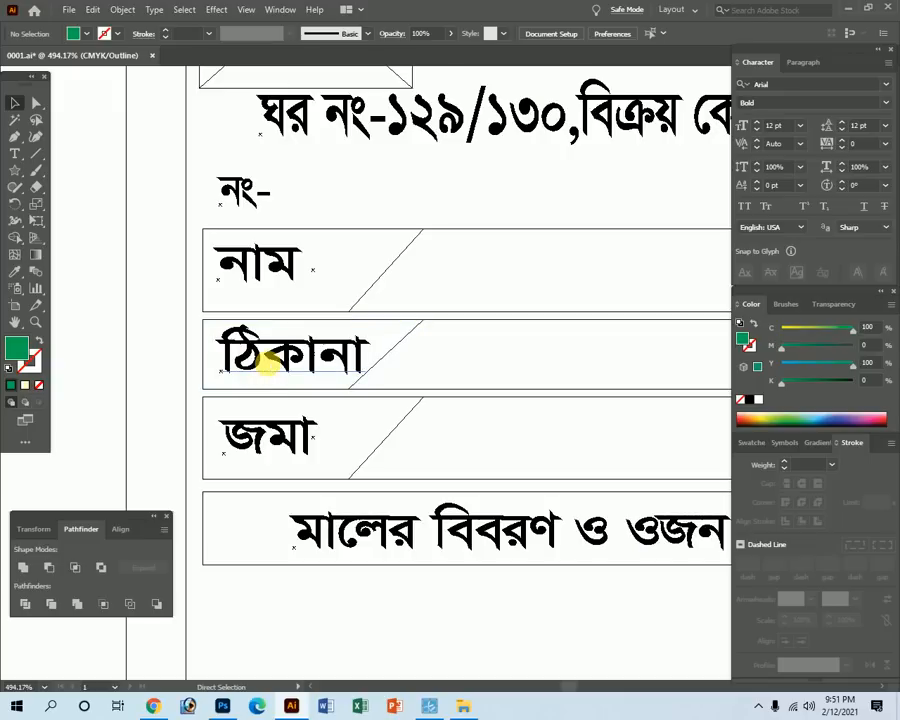
pyautogui.click(241, 355)
pyautogui.hotkey('ctrl', 'y')
pyautogui.keyDown('shift'); pyautogui.click(292, 434); pyautogui.keyUp('shift')
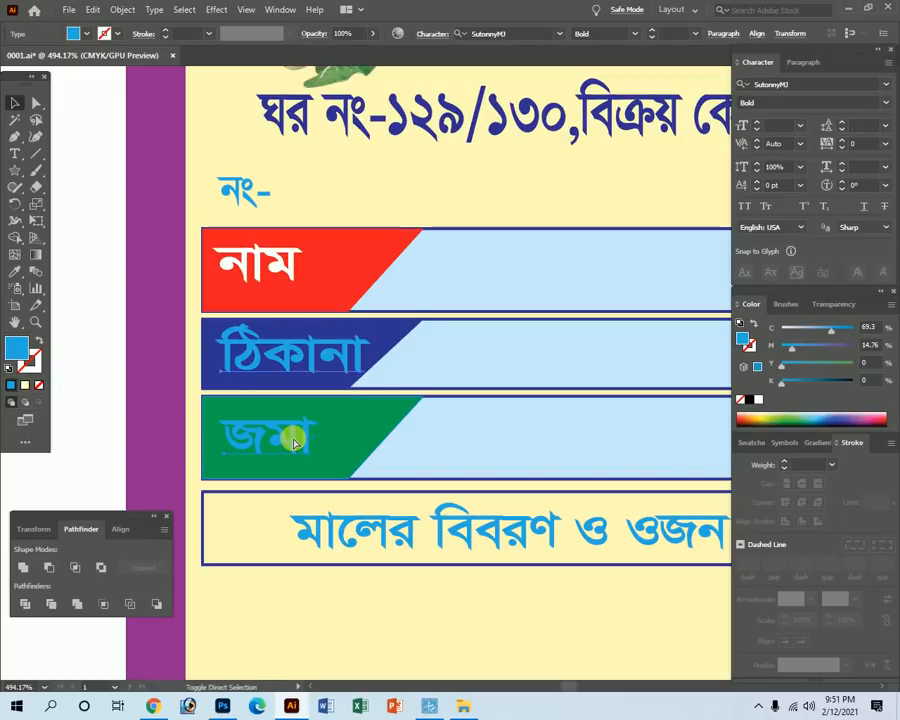
pyautogui.moveTo(792, 347); pyautogui.dragTo(771, 354)
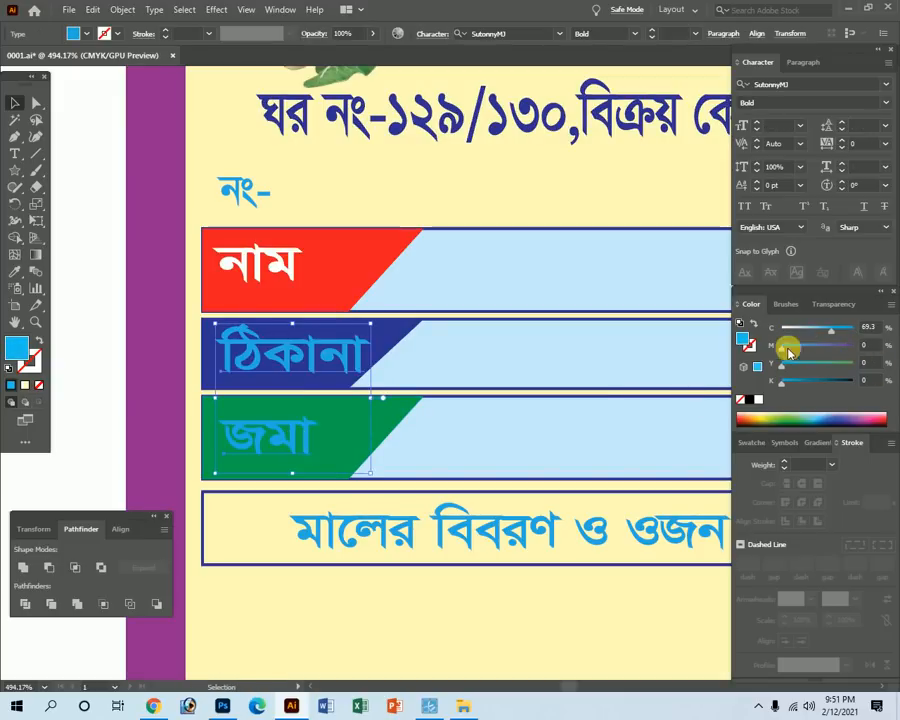
pyautogui.moveTo(831, 329); pyautogui.dragTo(675, 344)
pyautogui.press('Tab')
# Bring the red, blue and green tabs forward and darken their outline colour.
pyautogui.click(50, 368)
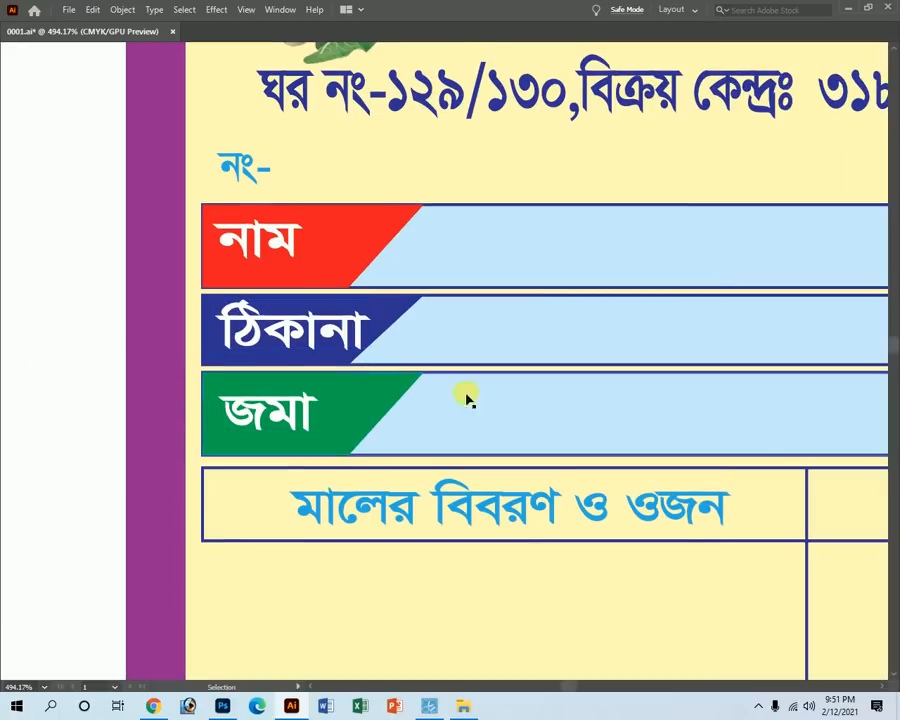
pyautogui.click(375, 398)
pyautogui.keyDown('shift'); pyautogui.click(383, 318); pyautogui.keyUp('shift')
pyautogui.keyDown('shift'); pyautogui.click(361, 233); pyautogui.keyUp('shift')
pyautogui.press('a')
pyautogui.hotkey('ctrl', 'shift', ']')
pyautogui.press('Tab')
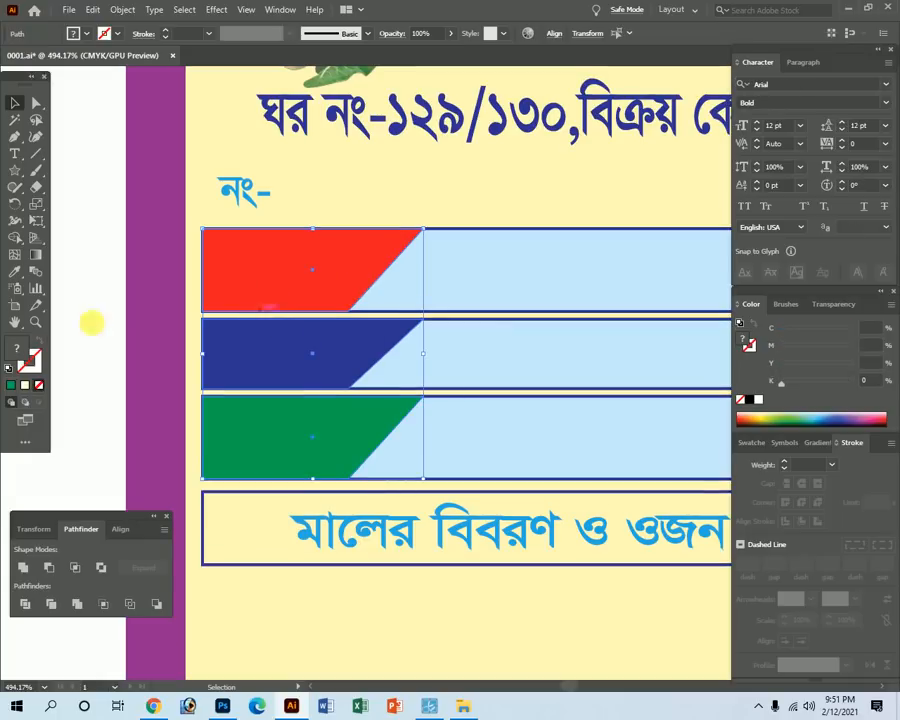
pyautogui.click(12, 386)
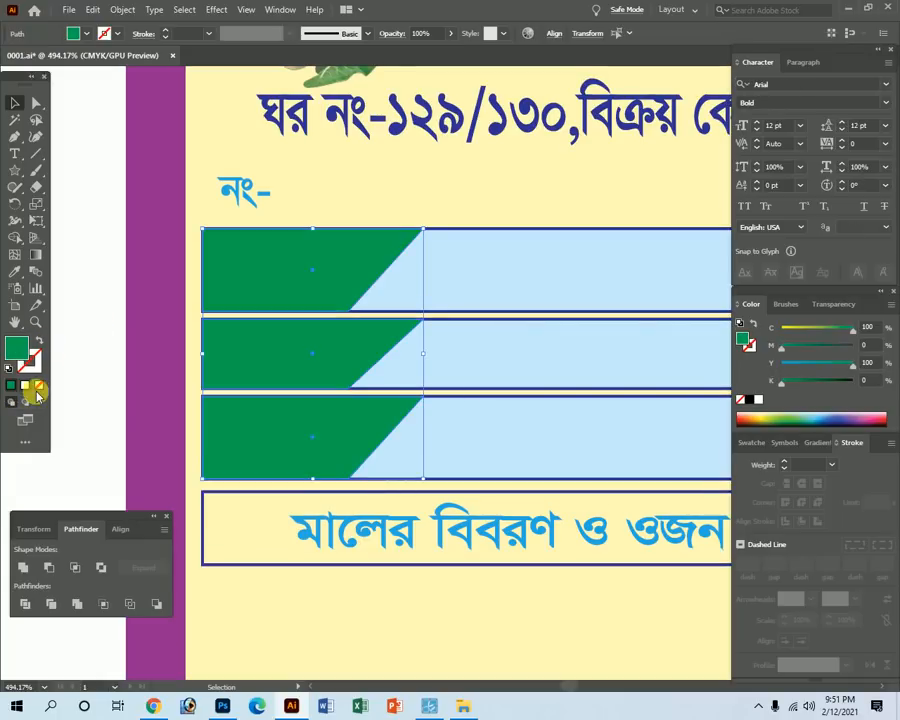
pyautogui.click(37, 343)
pyautogui.click(851, 345)
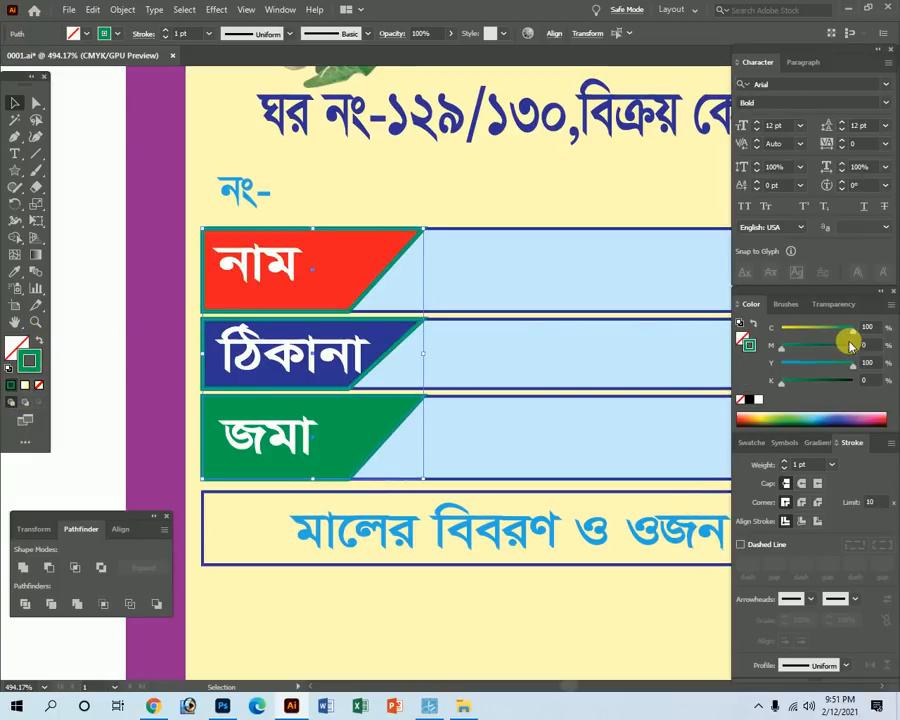
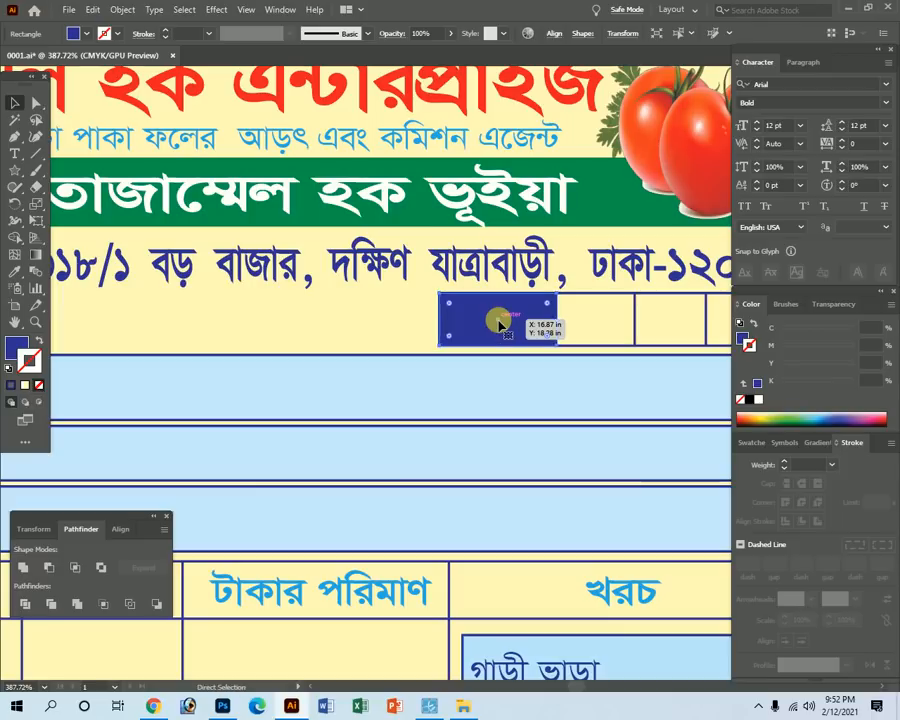
# Bring the তারিখ label in front of its box and make its fill white.
pyautogui.click(480, 322)
pyautogui.hotkey('ctrl', 'y')
pyautogui.hotkey('ctrl', 'shift', ']')
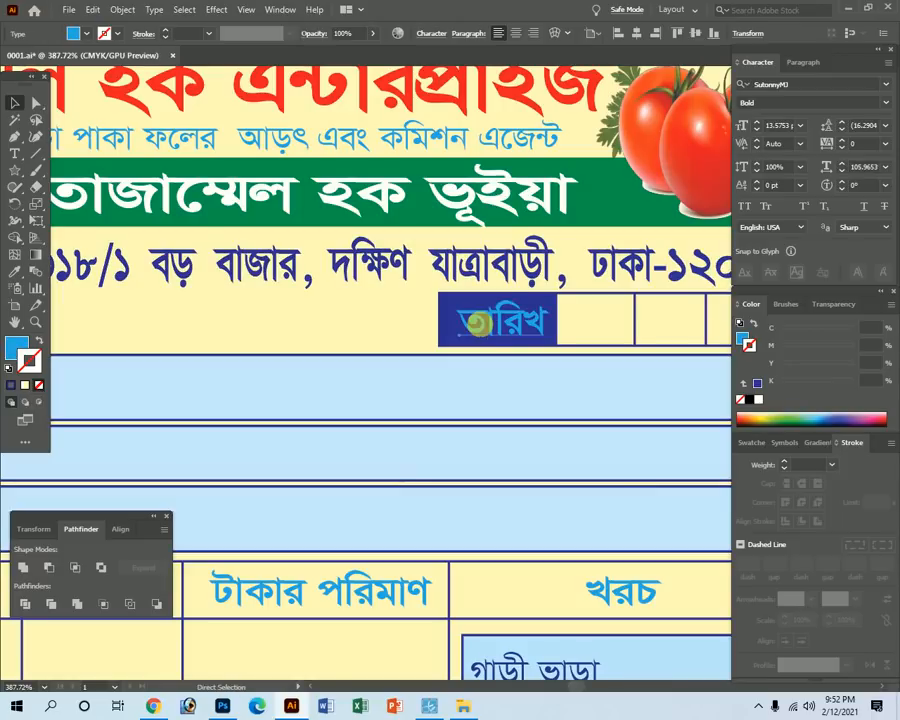
pyautogui.click(19, 342)
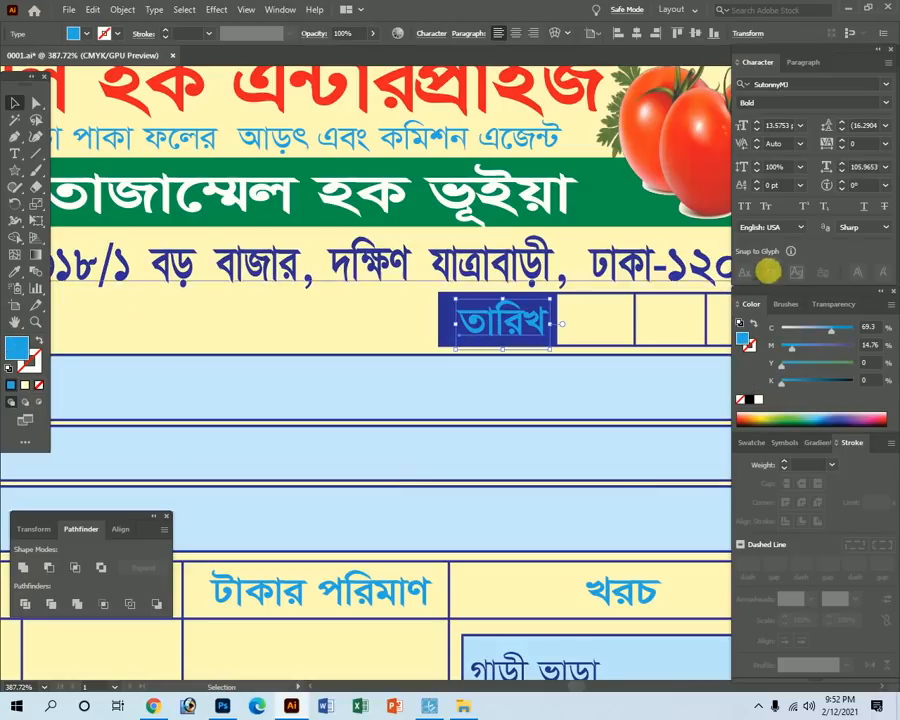
pyautogui.moveTo(813, 331); pyautogui.dragTo(734, 331)
pyautogui.moveTo(787, 355); pyautogui.dragTo(732, 350)
pyautogui.press('Tab')
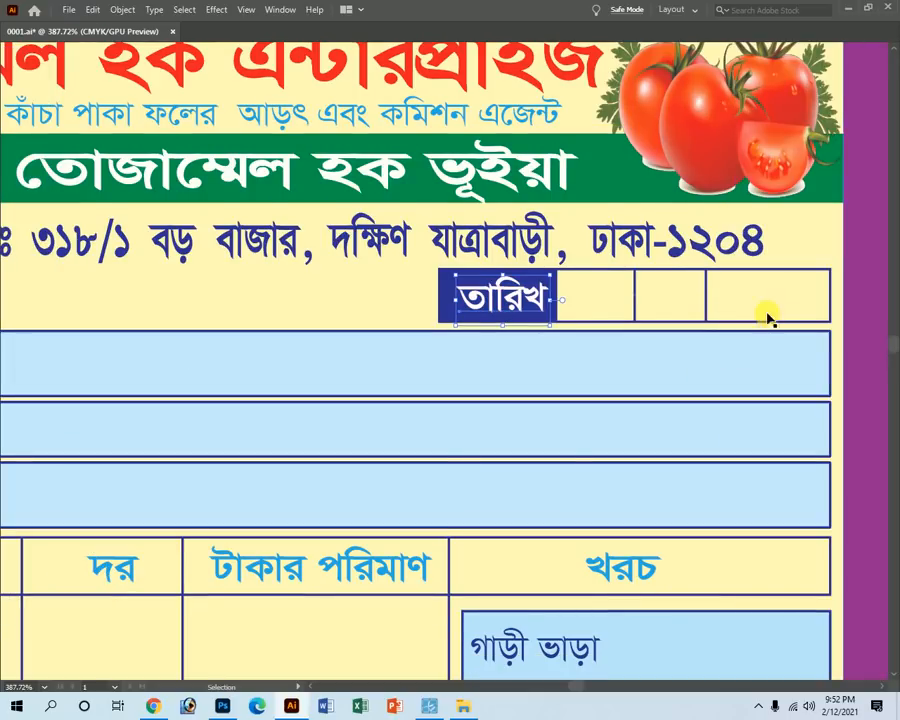
# Try a C0 M20 outline on the date-row box, then undo it.
pyautogui.click(775, 275)
pyautogui.press('Tab')
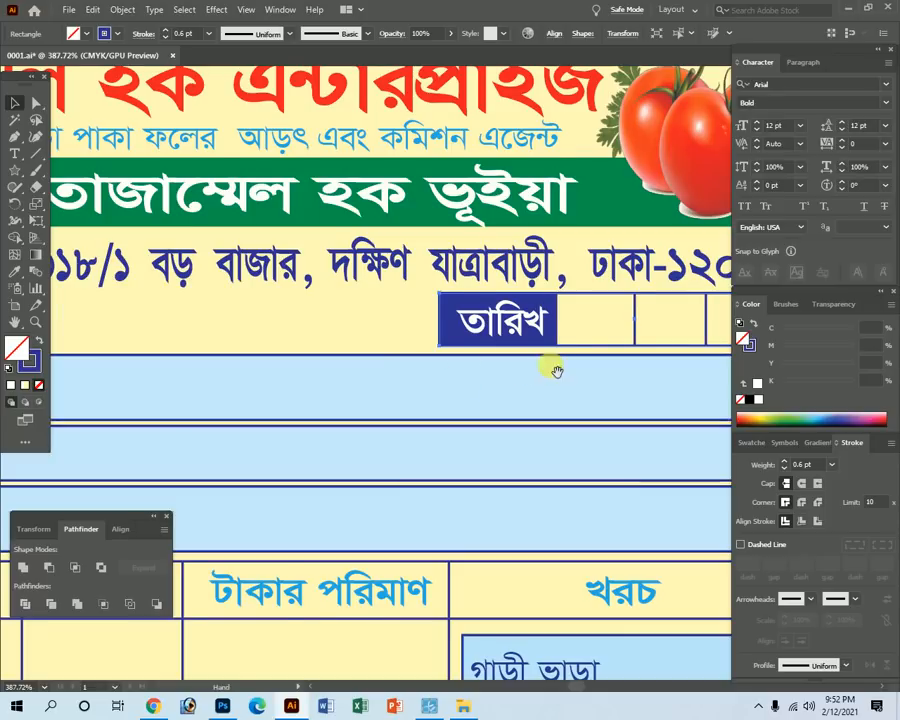
pyautogui.hscroll(5, 590, 362)
pyautogui.click(752, 345)
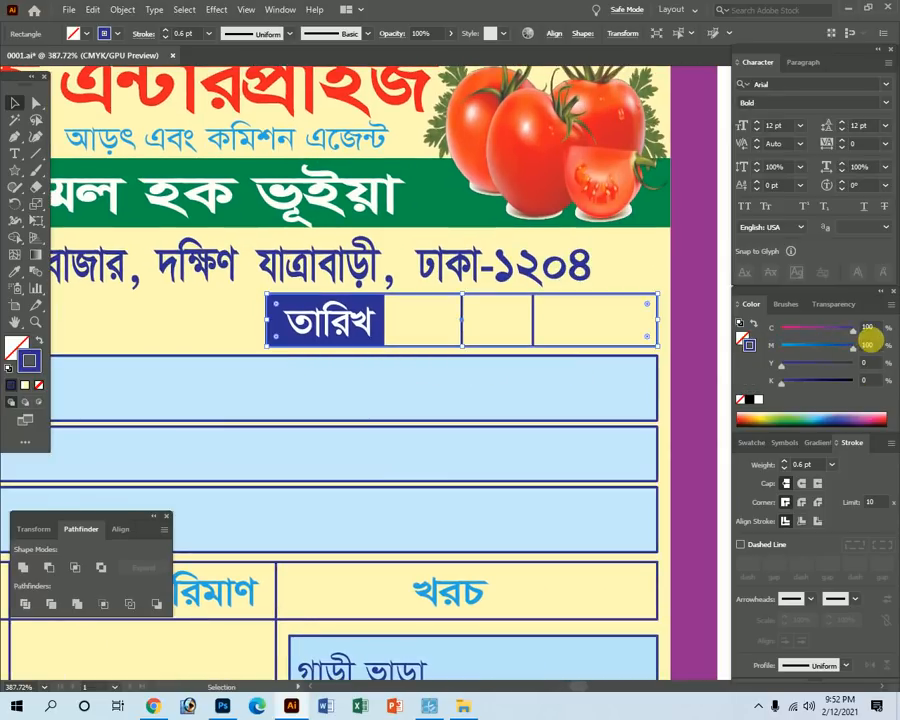
pyautogui.write('0')
pyautogui.press('Tab')
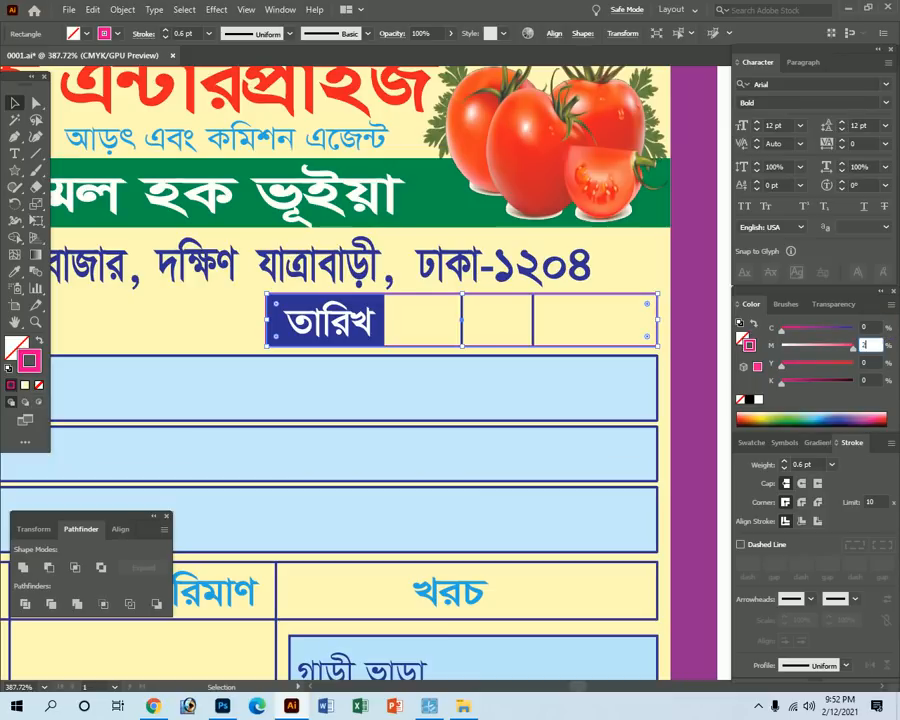
pyautogui.write('20')
pyautogui.press('Tab')
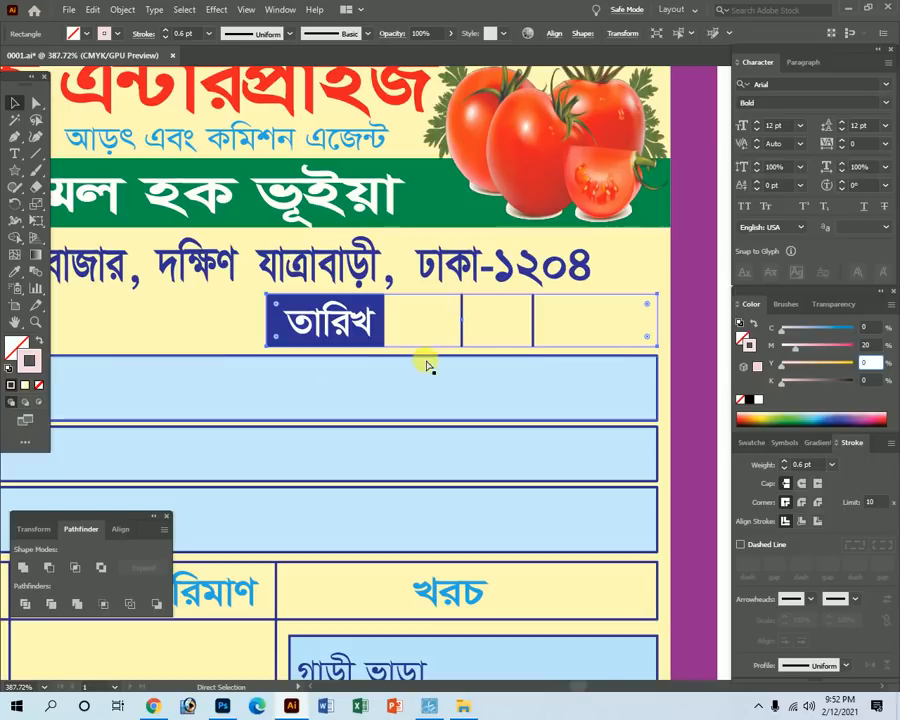
pyautogui.hotkey('ctrl', 'z')
pyautogui.hotkey('ctrl', 'z')
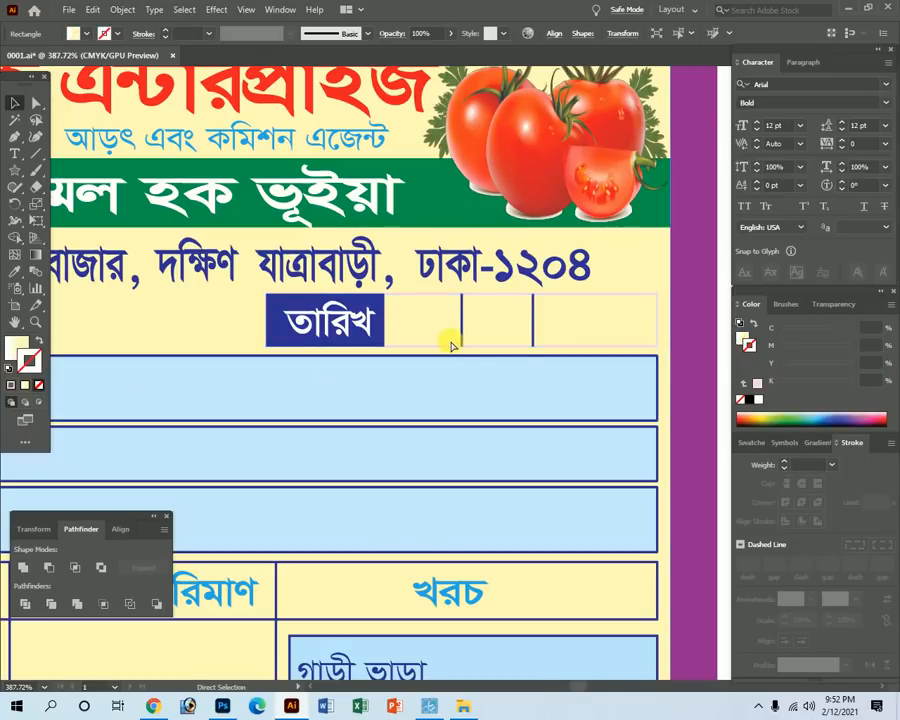
# Fill the date-row box light blue (C20 M0 Y0 K0).
pyautogui.press('v')
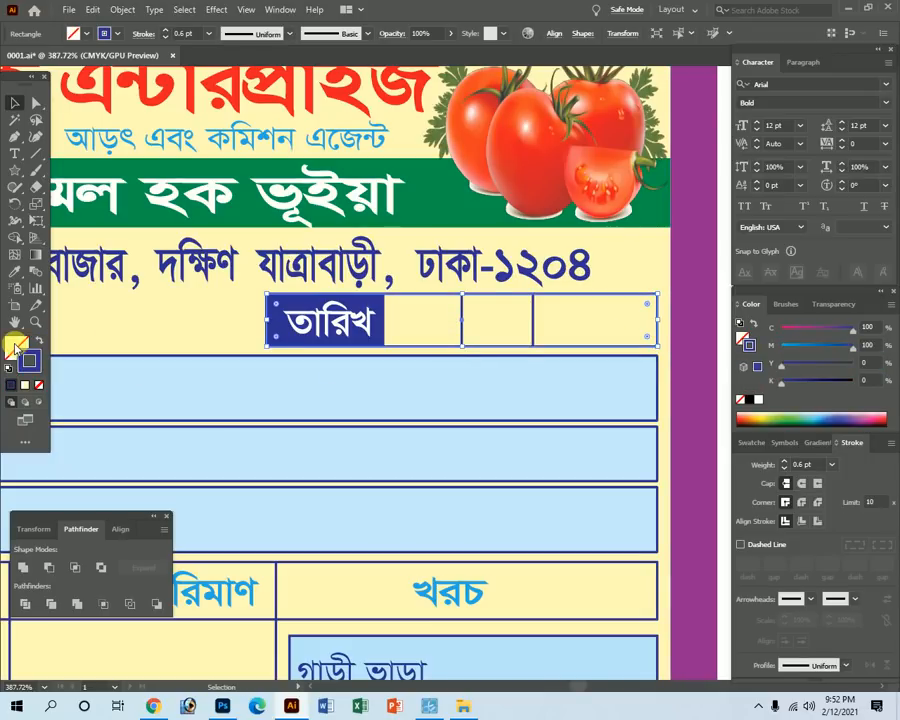
pyautogui.click(15, 347)
pyautogui.click(821, 421)
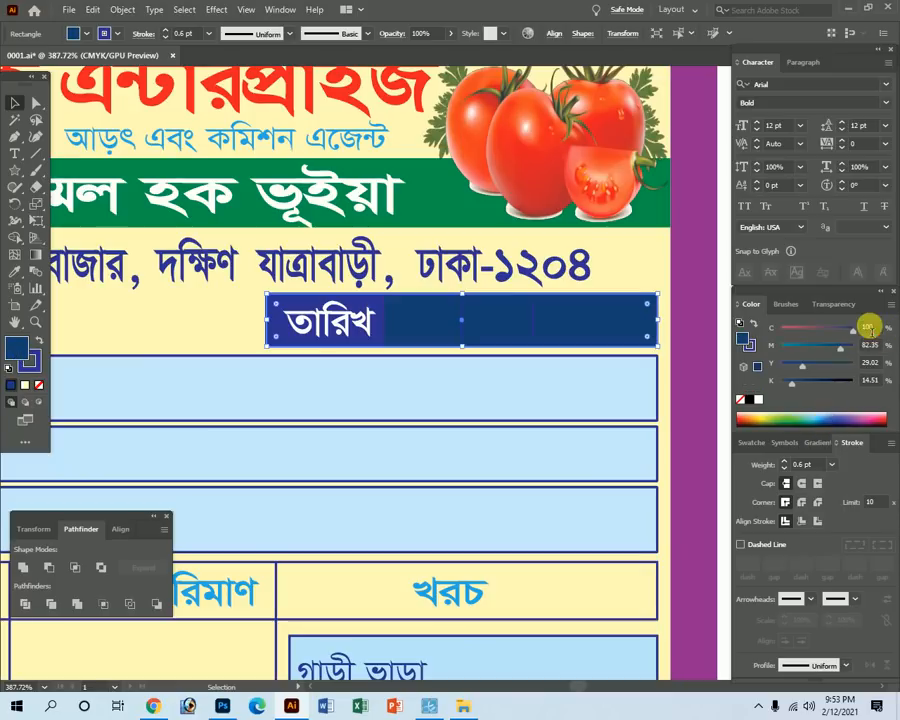
pyautogui.write('0')
pyautogui.press('Tab')
pyautogui.write('0')
pyautogui.press('Tab')
pyautogui.write('0')
pyautogui.press('Tab')
pyautogui.write('0')
pyautogui.press('Tab')
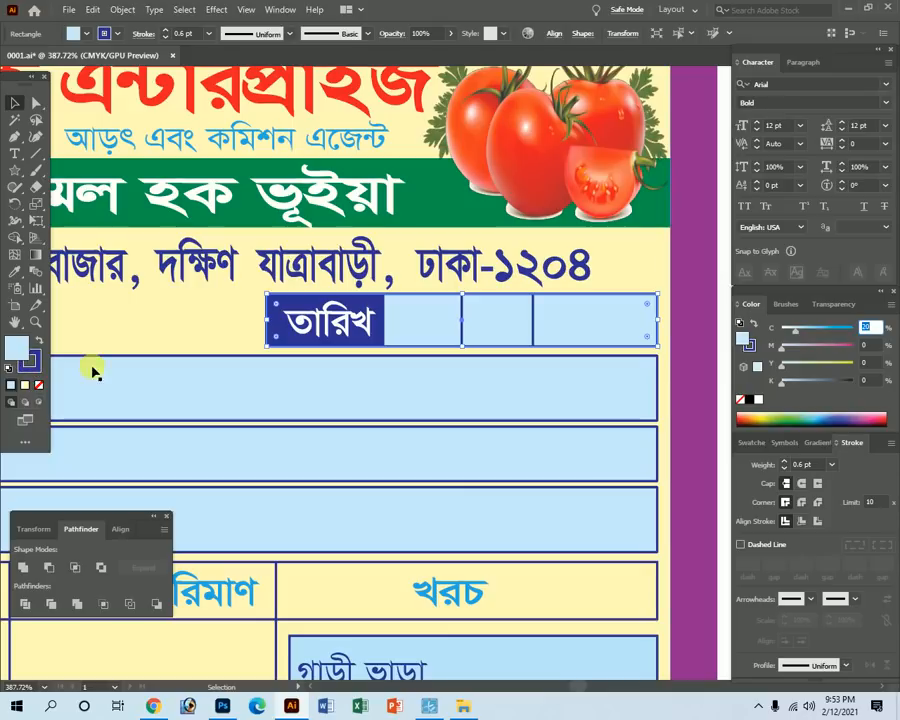
pyautogui.hotkey('ctrl', 'alt', 'space')
pyautogui.click(380, 423)
pyautogui.click(695, 354)
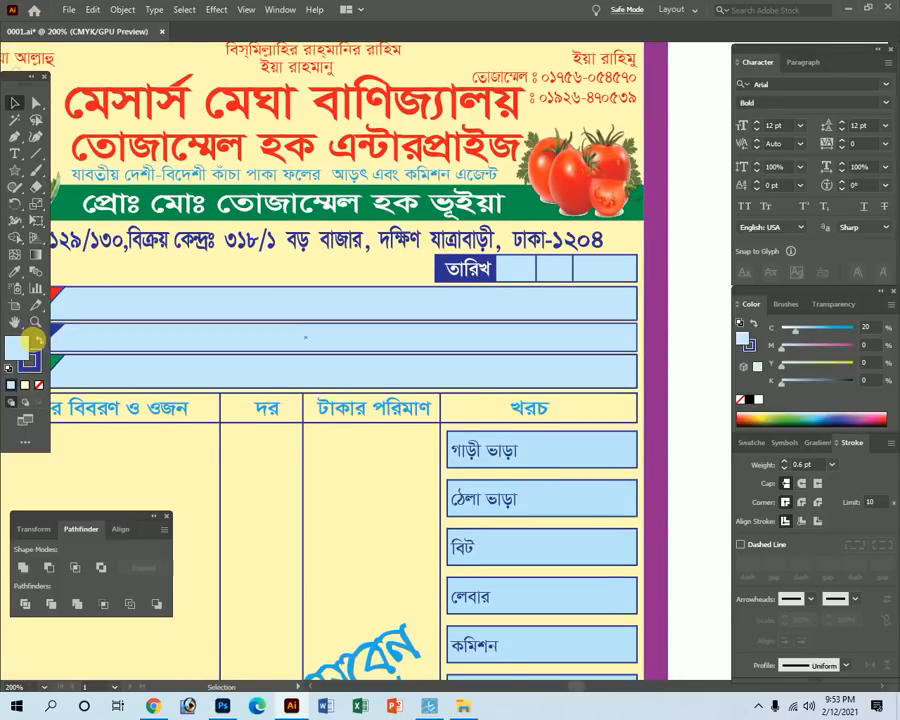
# Zoom out to compare with the scanned original, then zoom in on the column headings.
pyautogui.press('Tab')
pyautogui.hotkey('ctrl', 'alt', 'space')
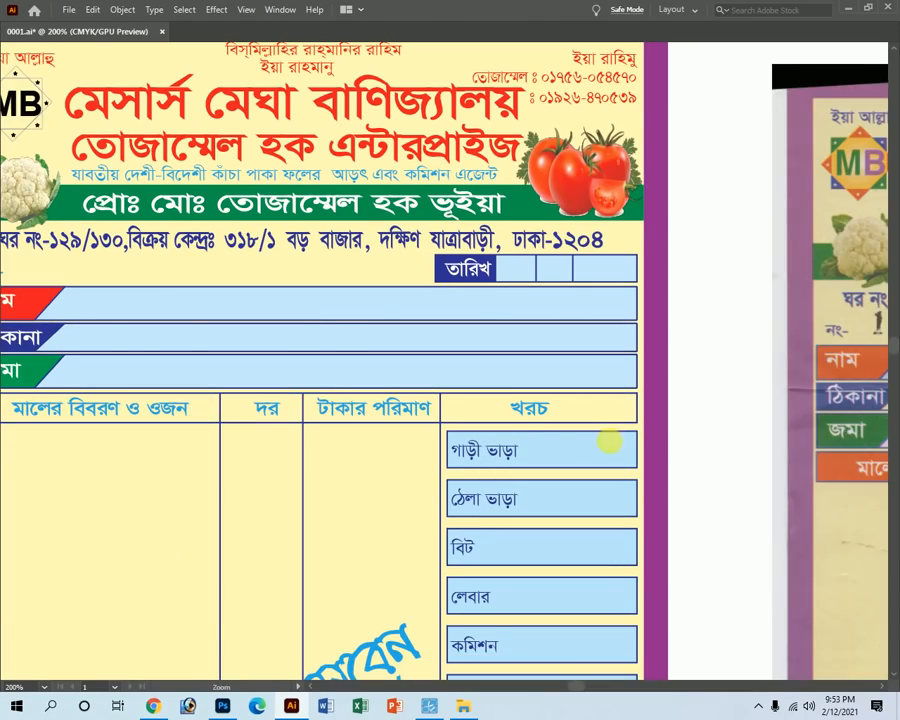
pyautogui.keyDown('ctrl'); pyautogui.keyDown('alt'); pyautogui.click(518, 430); pyautogui.keyUp('alt'); pyautogui.keyUp('ctrl')
pyautogui.keyDown('ctrl'); pyautogui.keyDown('alt'); pyautogui.click(459, 442); pyautogui.keyUp('alt'); pyautogui.keyUp('ctrl')
pyautogui.moveTo(374, 418); pyautogui.dragTo(443, 417)
pyautogui.hotkey('ctrl', 'space')
pyautogui.keyDown('ctrl'); pyautogui.click(381, 345); pyautogui.keyUp('ctrl')
pyautogui.keyDown('ctrl'); pyautogui.click(372, 361); pyautogui.keyUp('ctrl')
pyautogui.keyDown('ctrl'); pyautogui.click(372, 361); pyautogui.keyUp('ctrl')
pyautogui.press('Tab')
# Swap the heading rectangle's fill and stroke and make the fill red (M100 Y100).
pyautogui.press('Tab')
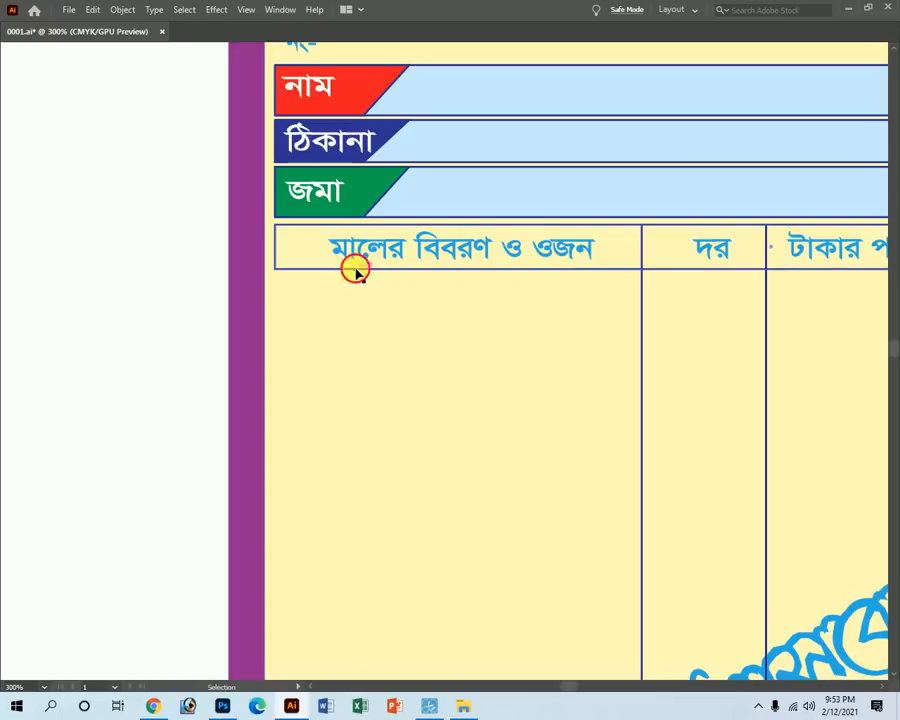
pyautogui.keyDown('ctrl'); pyautogui.keyDown('alt'); pyautogui.click(783, 302); pyautogui.keyUp('alt'); pyautogui.keyUp('ctrl')
pyautogui.keyDown('ctrl'); pyautogui.keyDown('alt'); pyautogui.click(684, 344); pyautogui.keyUp('alt'); pyautogui.keyUp('ctrl')
pyautogui.hotkey('shift', 'x')
pyautogui.press('Tab')
pyautogui.click(848, 363)
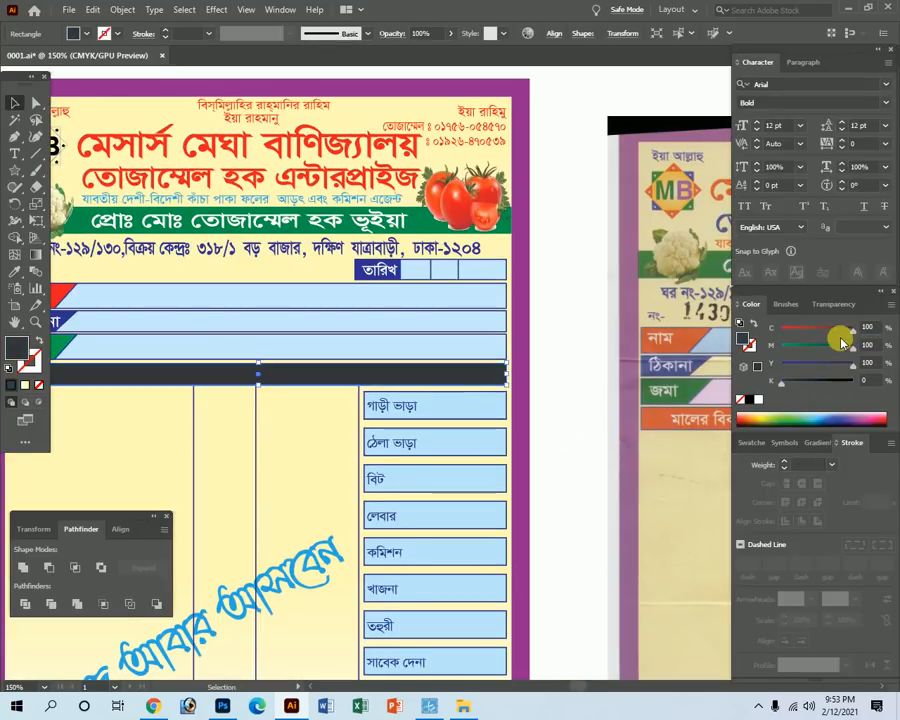
pyautogui.moveTo(824, 330); pyautogui.dragTo(704, 344)
pyautogui.press('Tab')
pyautogui.click(584, 438)
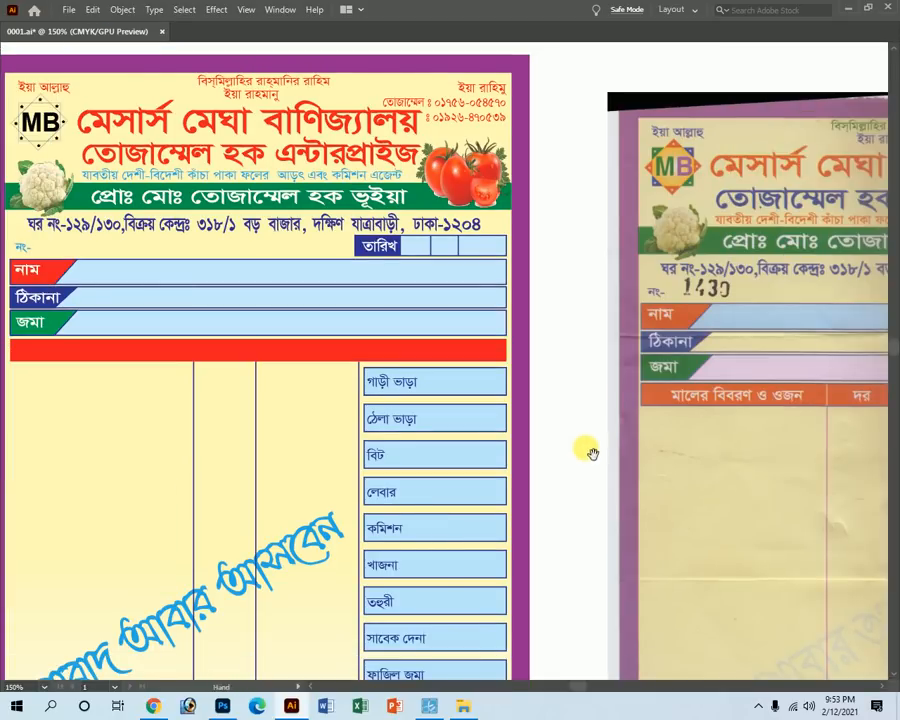
# Reselect the red heading bar and zoom in on it.
pyautogui.moveTo(310, 448); pyautogui.dragTo(406, 436)
pyautogui.click(328, 346)
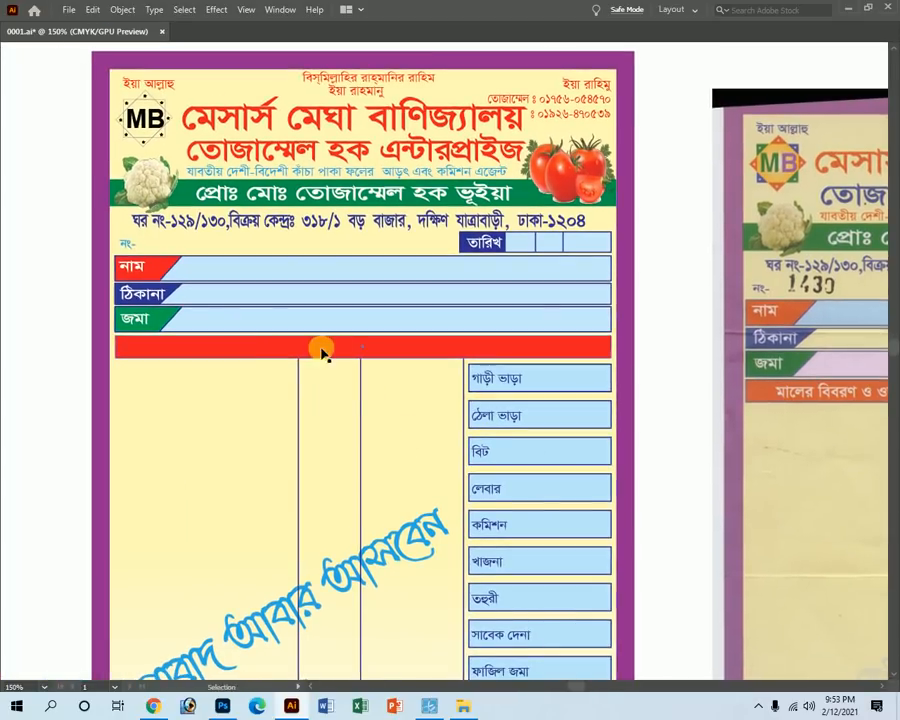
pyautogui.moveTo(352, 479); pyautogui.dragTo(462, 580)
pyautogui.press('Tab')
pyautogui.press('a')
pyautogui.press('Tab')
pyautogui.moveTo(194, 340); pyautogui.dragTo(307, 388)
pyautogui.press('v')
pyautogui.press('Tab')
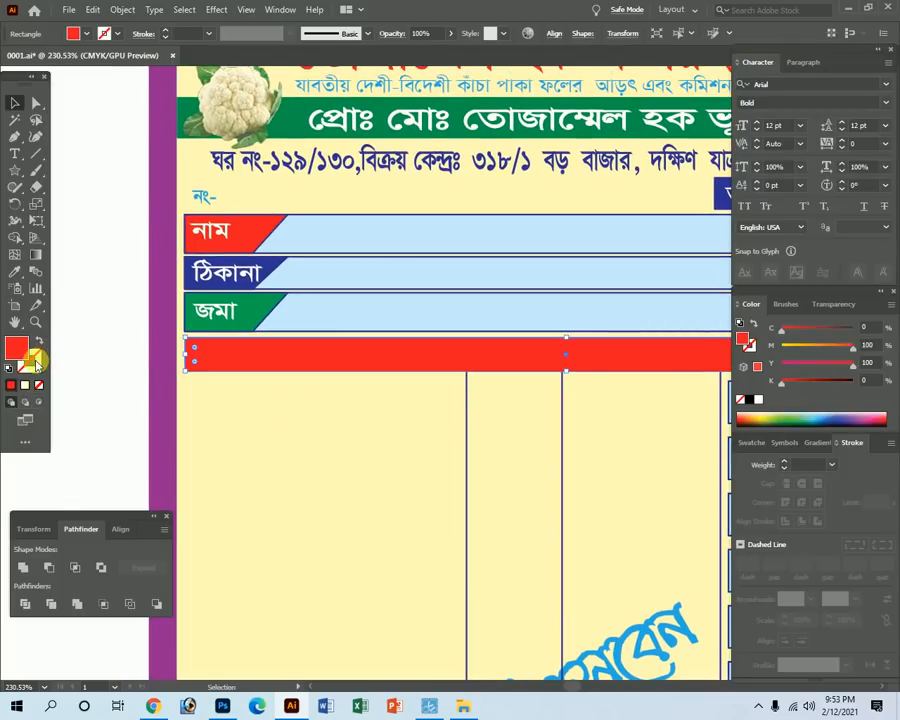
# Give the red bar a dark blue (C100 M100) outline and set its stroke weight.
pyautogui.click(31, 360)
pyautogui.moveTo(827, 335)
pyautogui.mouseDown()
pyautogui.moveTo(854, 331)
pyautogui.moveTo(687, 368)
pyautogui.mouseUp()
pyautogui.click(808, 464)
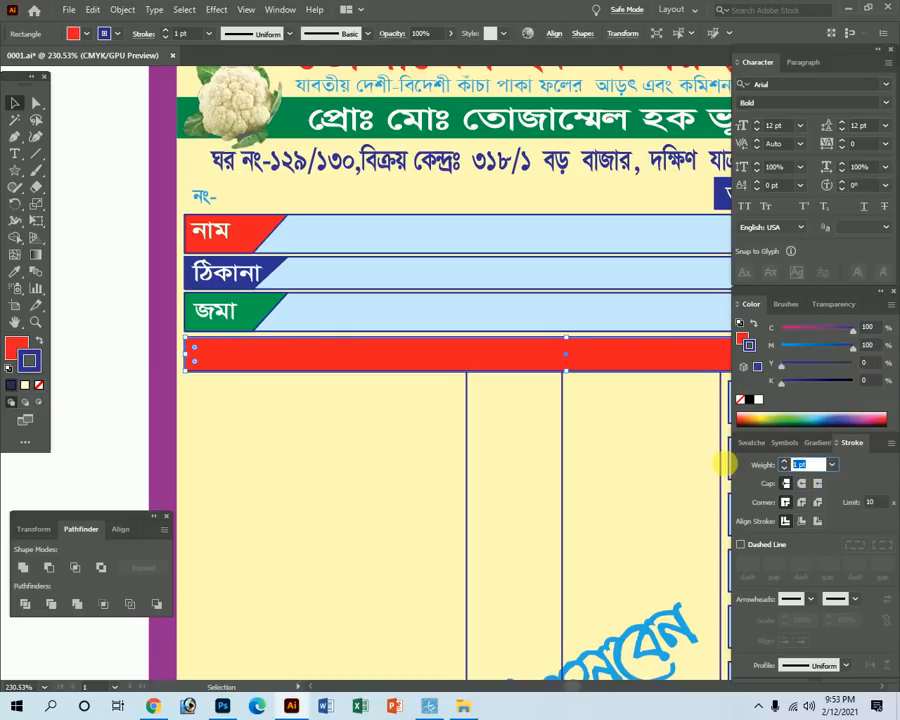
pyautogui.press('Return')
pyautogui.press('Tab')
pyautogui.click(82, 410)
pyautogui.hotkey('ctrl', 'y')
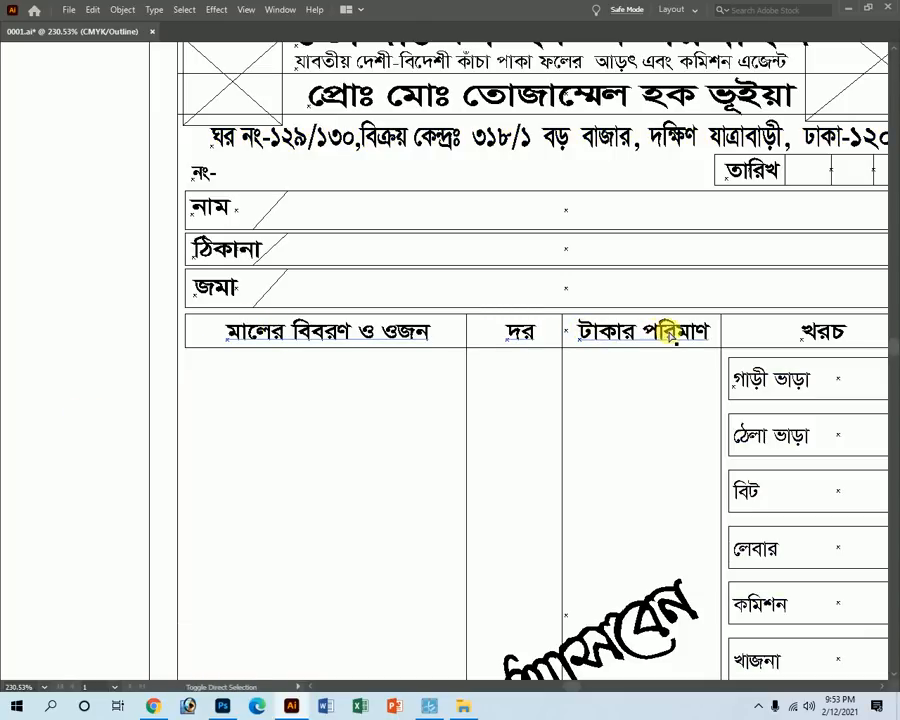
pyautogui.hotkey('ctrl', 'y')
pyautogui.press('Tab')
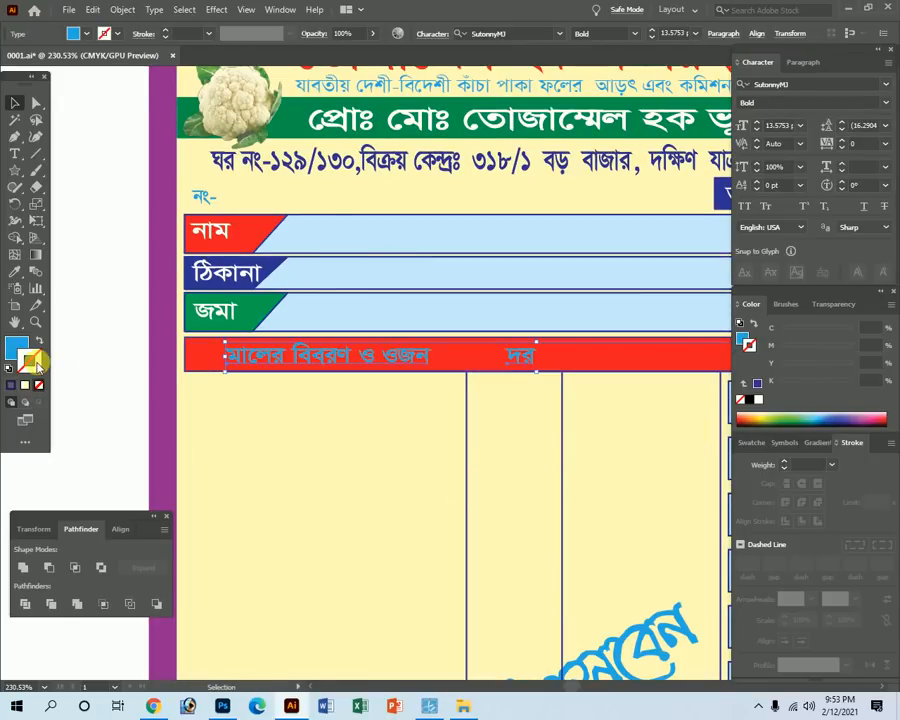
# Make the column headings মালের বিবরণ ও ওজন, দর and খরচ white.
pyautogui.click(13, 347)
pyautogui.moveTo(802, 331); pyautogui.dragTo(768, 352)
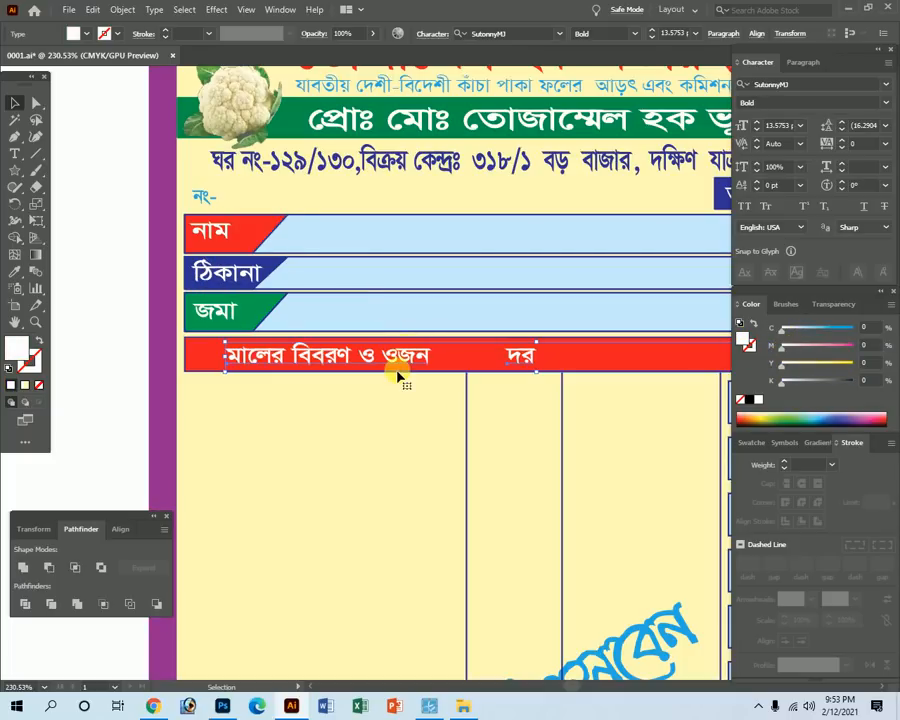
pyautogui.press('Tab')
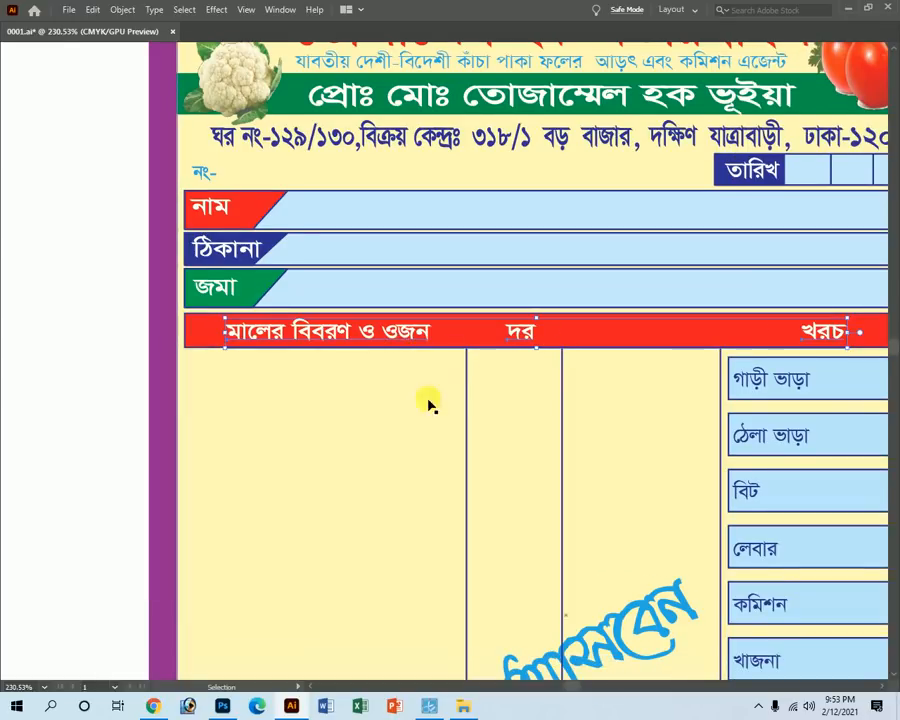
pyautogui.press('Tab')
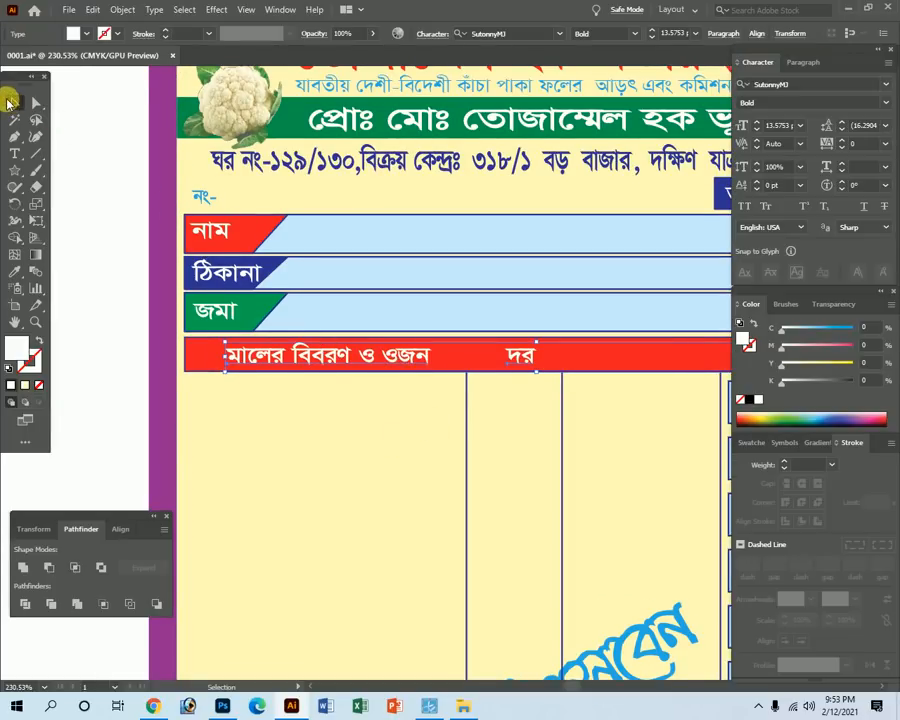
pyautogui.press('Tab')
pyautogui.keyDown('alt'); pyautogui.click(556, 360); pyautogui.keyUp('alt')
pyautogui.press('Tab')
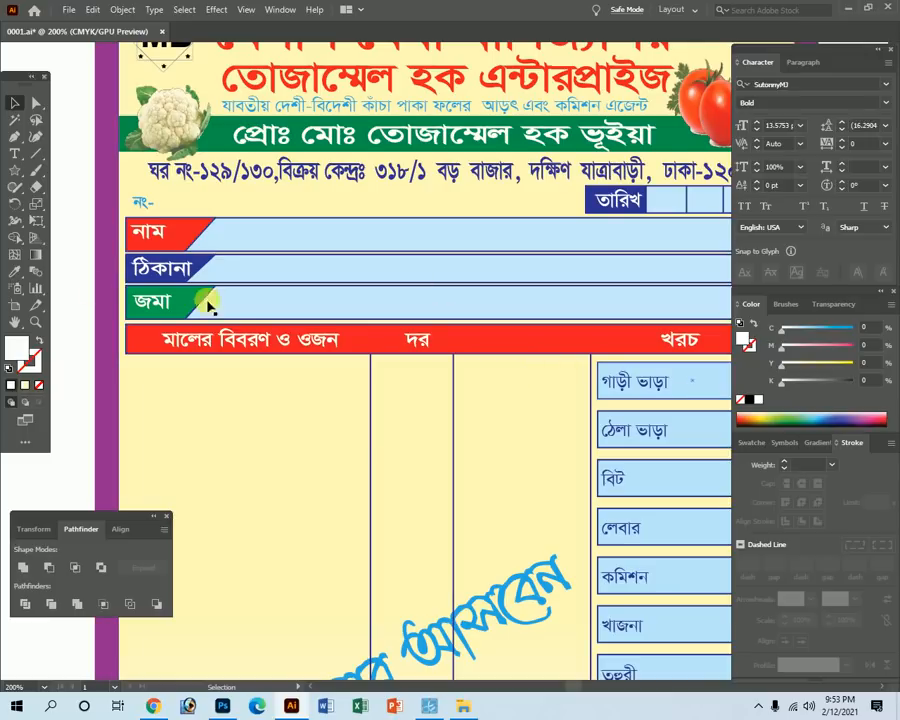
# Select the two column dividers beside দর, trying and undoing a shortened length.
pyautogui.press('Tab')
pyautogui.click(372, 378)
pyautogui.press('a')
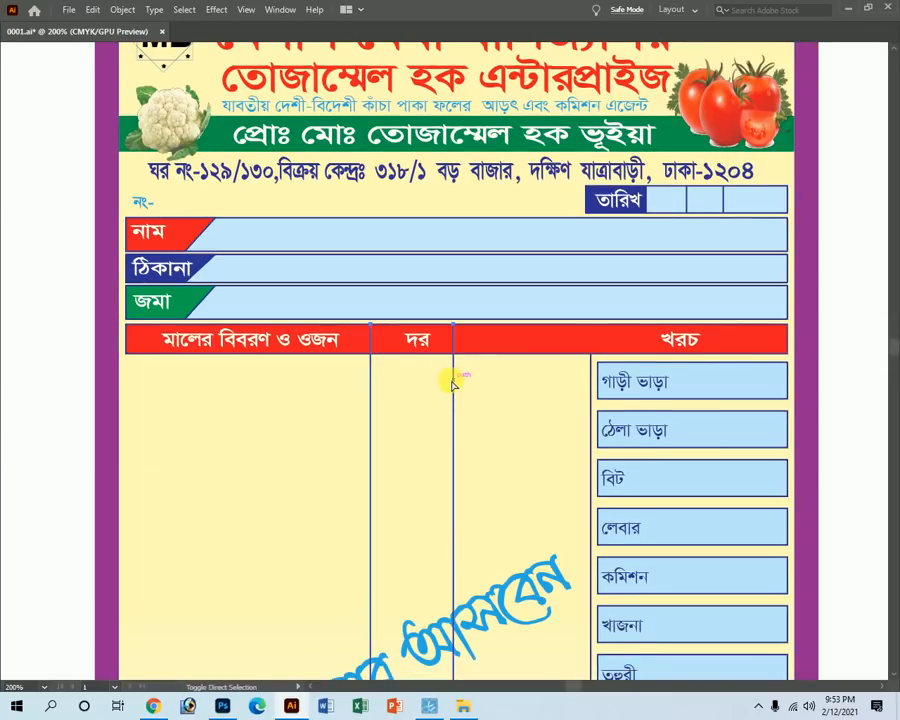
pyautogui.click(32, 407)
pyautogui.press('space')
pyautogui.moveTo(474, 486); pyautogui.dragTo(418, 371)
pyautogui.click(317, 317)
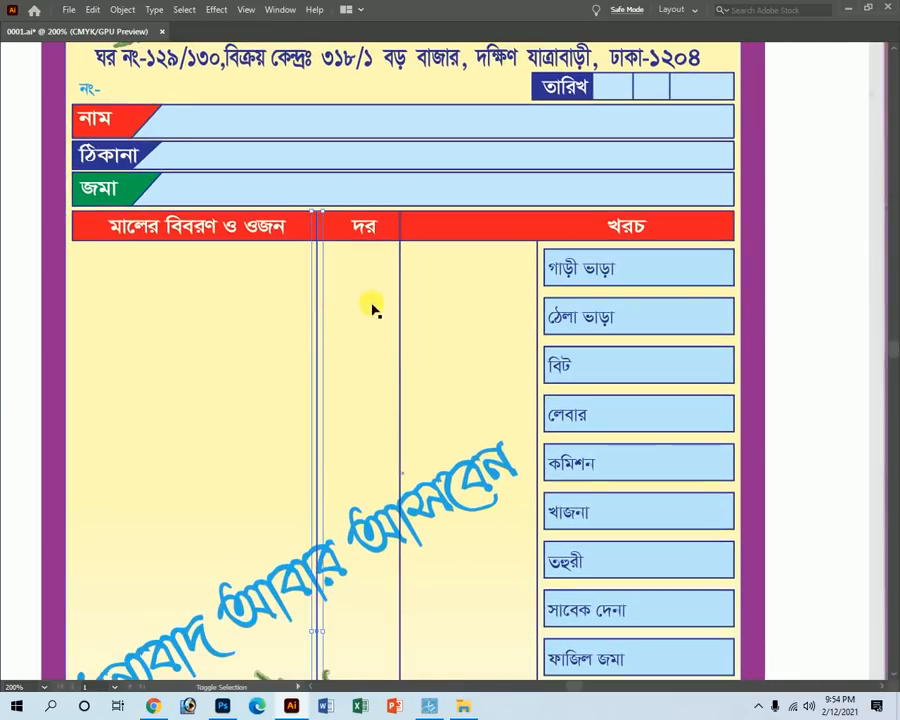
pyautogui.keyDown('shift'); pyautogui.click(400, 306); pyautogui.keyUp('shift')
pyautogui.press('space')
pyautogui.hotkey('ctrl', '-')
pyautogui.hotkey('ctrl', '-')
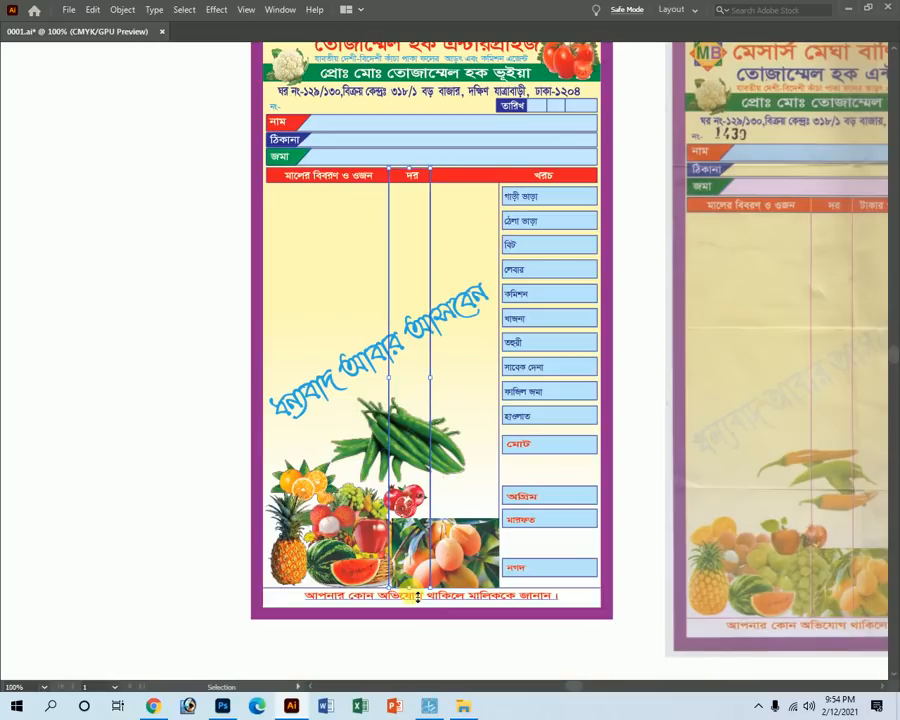
pyautogui.moveTo(412, 589); pyautogui.dragTo(424, 195)
pyautogui.hotkey('ctrl', 'z')
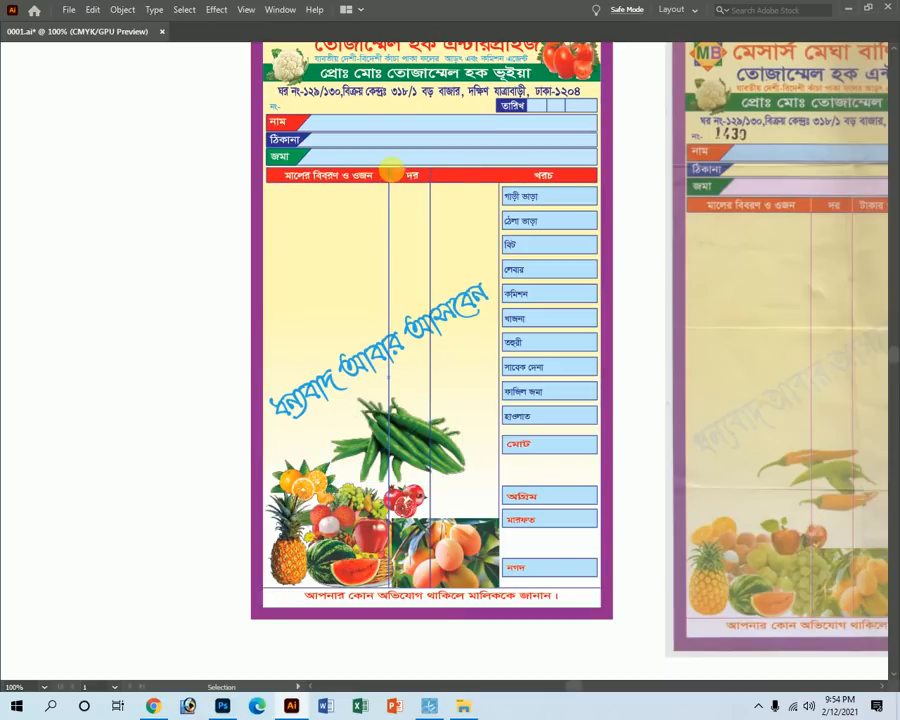
# Check the scanned original's column headings and reselect both dividers.
pyautogui.press('Tab')
pyautogui.press('Tab')
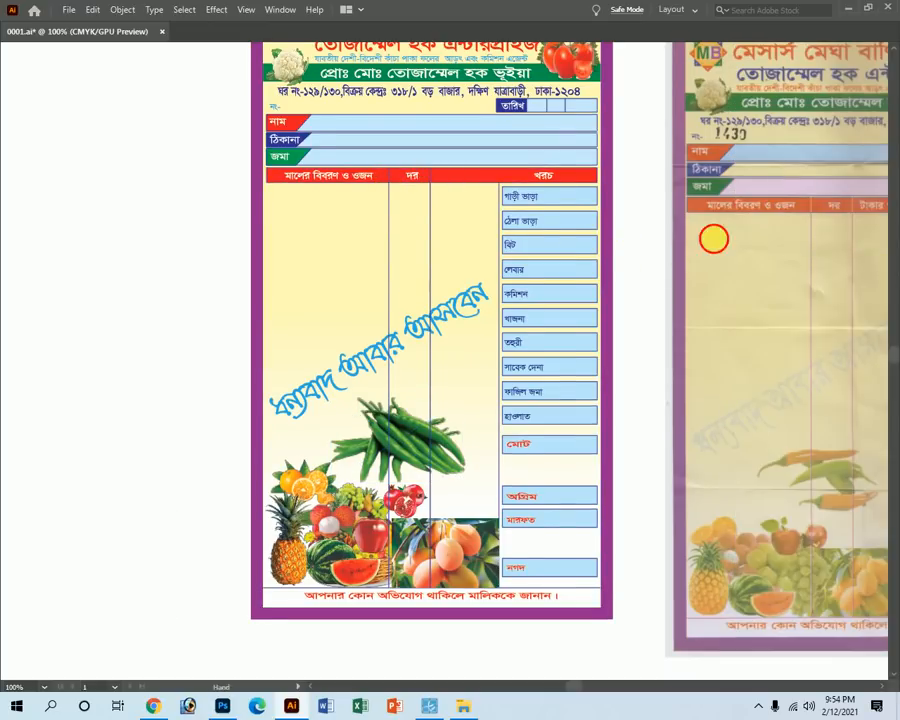
pyautogui.hscroll(3, 731, 246)
pyautogui.moveTo(636, 194); pyautogui.dragTo(885, 595)
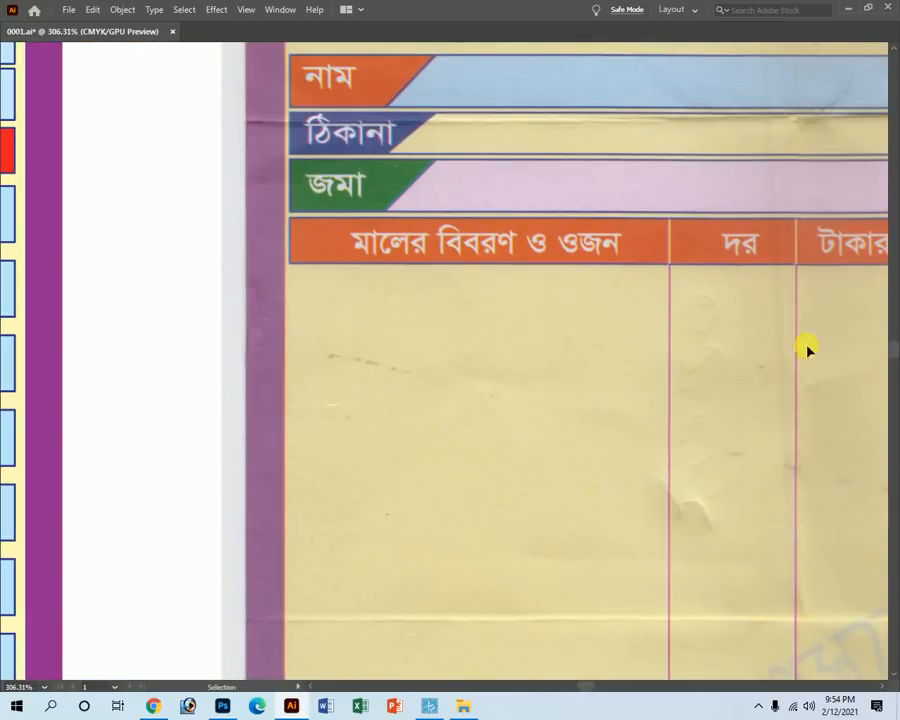
pyautogui.keyDown('ctrl'); pyautogui.keyDown('alt'); pyautogui.click(247, 388); pyautogui.keyUp('alt'); pyautogui.keyUp('ctrl')
pyautogui.keyDown('ctrl'); pyautogui.keyDown('alt'); pyautogui.click(244, 391); pyautogui.keyUp('alt'); pyautogui.keyUp('ctrl')
pyautogui.keyDown('ctrl'); pyautogui.keyDown('alt'); pyautogui.click(243, 395); pyautogui.keyUp('alt'); pyautogui.keyUp('ctrl')
pyautogui.moveTo(303, 378); pyautogui.dragTo(353, 371)
pyautogui.click(309, 271)
pyautogui.keyDown('shift'); pyautogui.click(371, 275); pyautogui.keyUp('shift')
# Make the dividers' stroke magenta by setting cyan to 0.
pyautogui.moveTo(792, 330); pyautogui.dragTo(325, 356)
pyautogui.press('Tab')
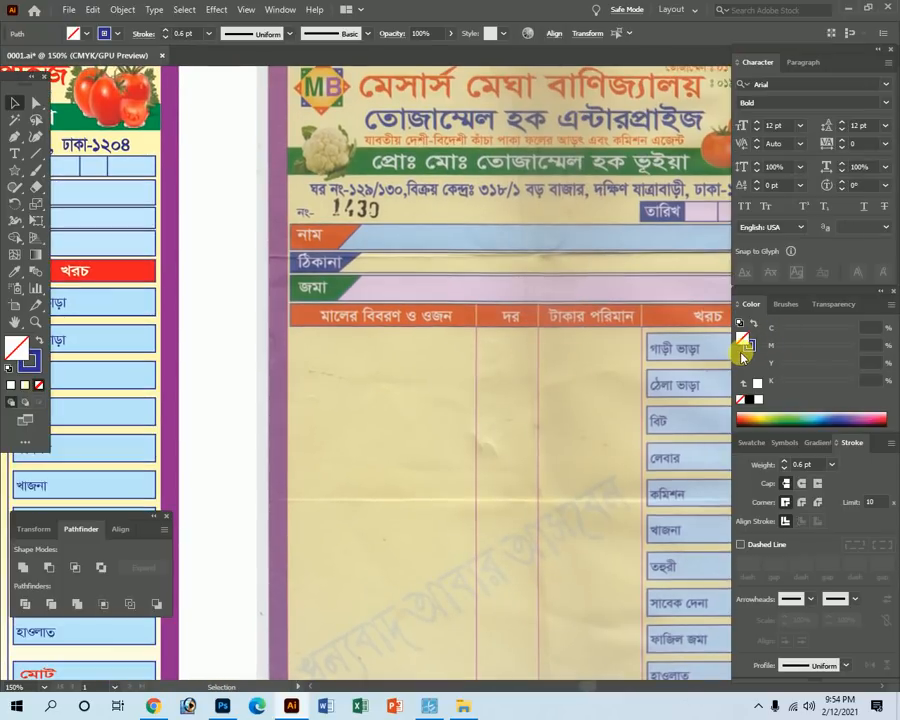
pyautogui.click(752, 346)
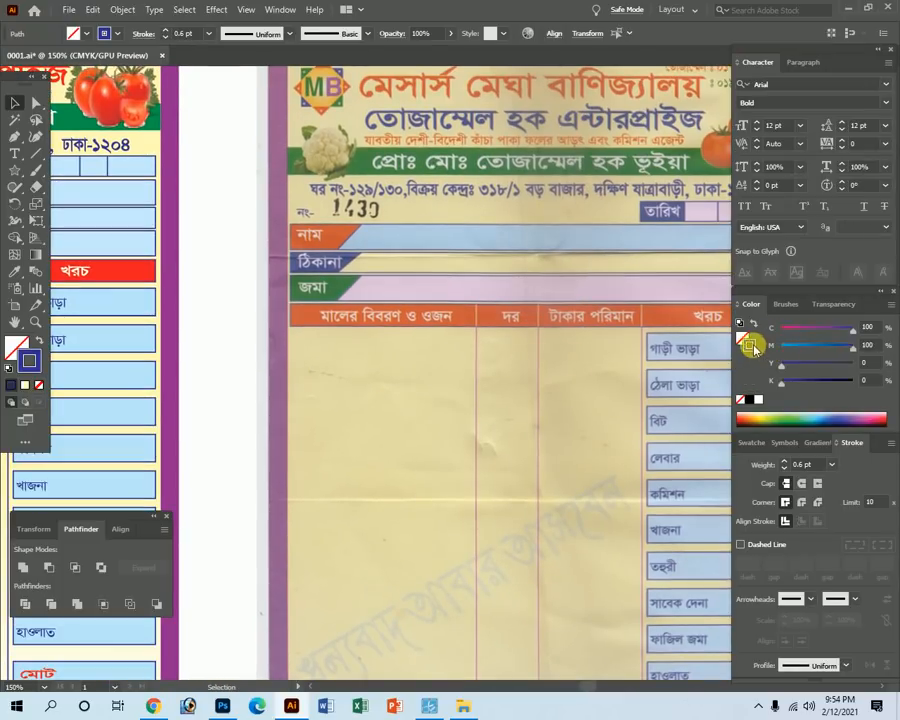
pyautogui.moveTo(843, 330); pyautogui.dragTo(660, 319)
pyautogui.press('Tab')
pyautogui.moveTo(271, 386); pyautogui.dragTo(673, 410)
pyautogui.click(12, 381)
pyautogui.click(230, 322)
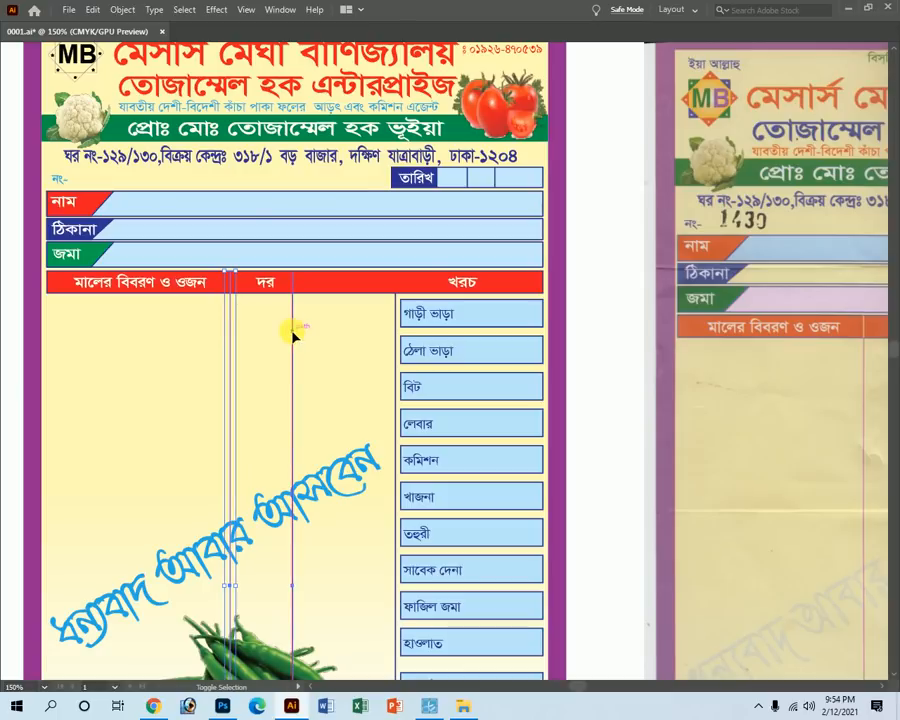
pyautogui.hotkey('ctrl', '-')
pyautogui.hotkey('ctrl', '-')
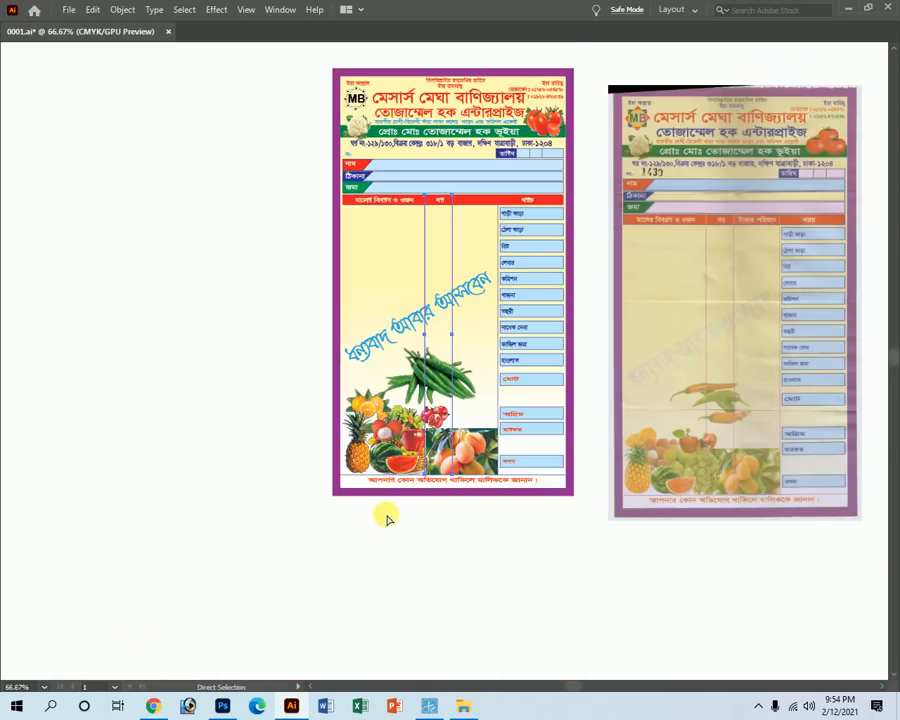
pyautogui.press('Tab')
pyautogui.click(436, 261)
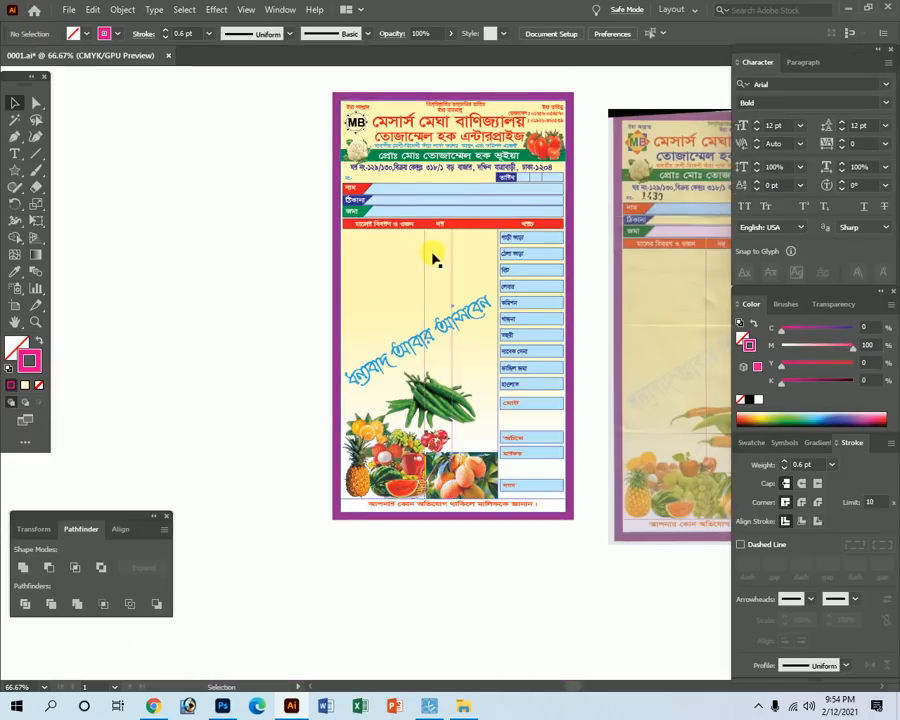
# Select the two দর column dividers and shorten them from the bottom toward the header row.
pyautogui.click(425, 252)
pyautogui.keyDown('shift'); pyautogui.click(451, 251); pyautogui.keyUp('shift')
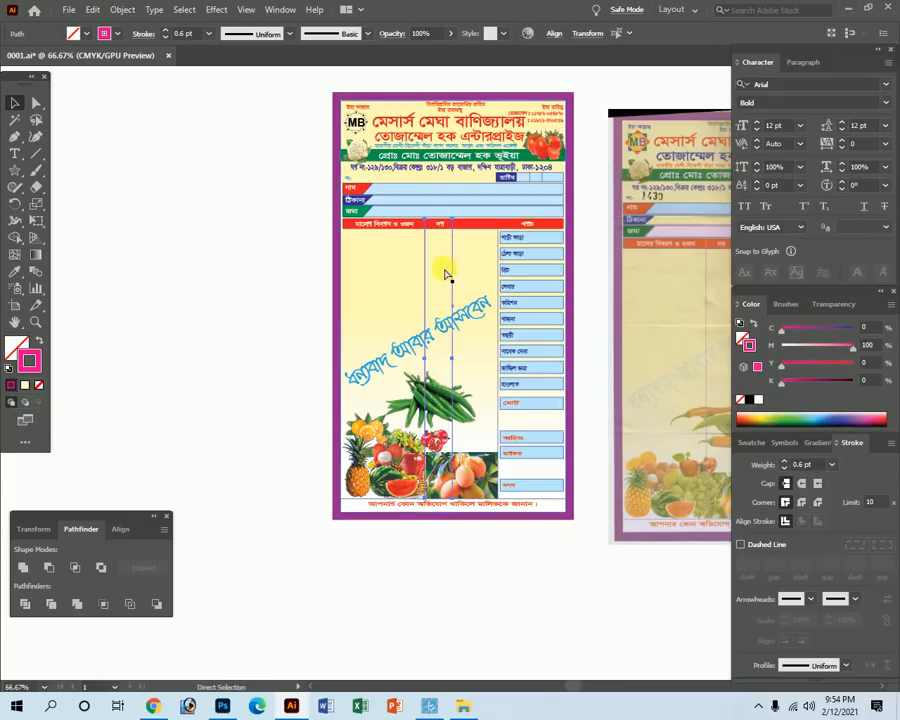
pyautogui.moveTo(442, 500); pyautogui.dragTo(430, 238)
pyautogui.hotkey('ctrl', 'space')
pyautogui.moveTo(416, 209); pyautogui.dragTo(600, 508)
pyautogui.press('Tab')
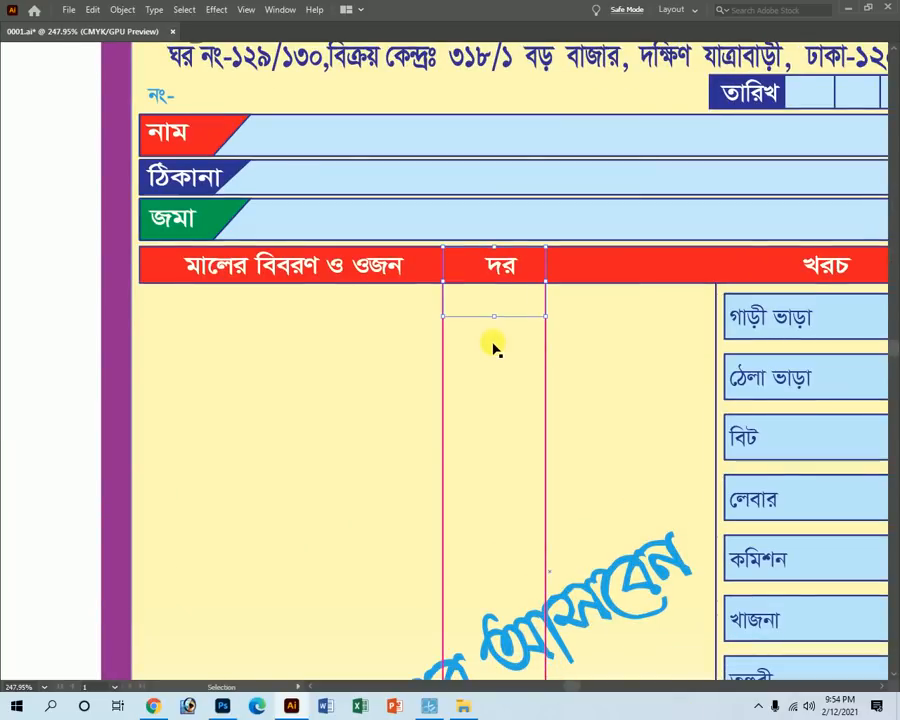
pyautogui.moveTo(494, 316); pyautogui.dragTo(495, 286)
# Align the shortened dividers' bottom ends with the red header's lower edge using outline view.
pyautogui.hotkey('ctrl', 'space')
pyautogui.moveTo(440, 238); pyautogui.dragTo(715, 638)
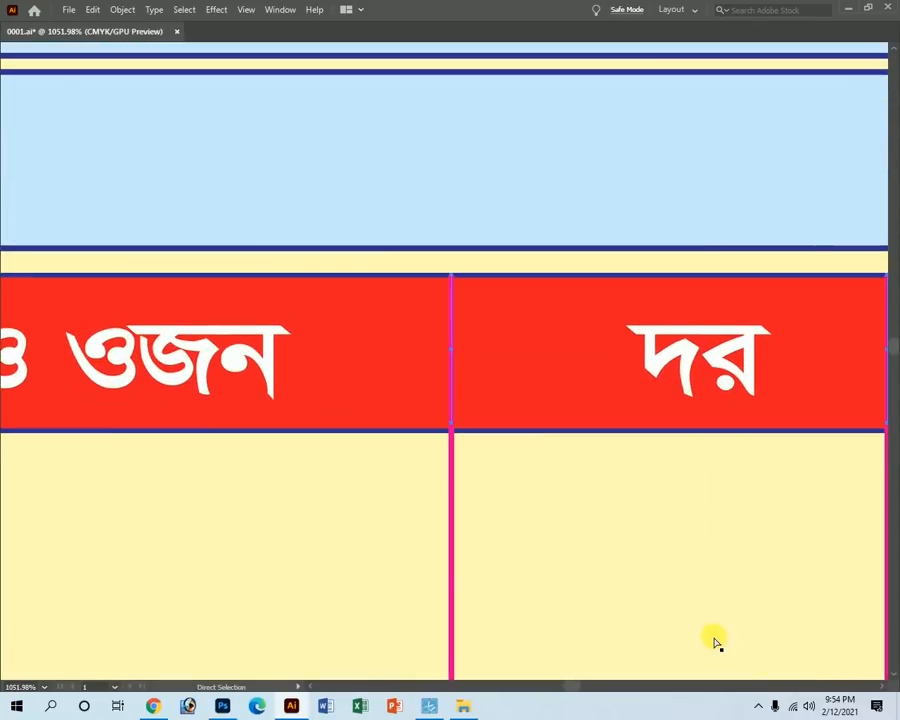
pyautogui.hotkey('ctrl', 'y')
pyautogui.moveTo(668, 425)
pyautogui.mouseDown()
pyautogui.moveTo(667, 436)
pyautogui.moveTo(692, 428)
pyautogui.moveTo(653, 414)
pyautogui.mouseUp()
pyautogui.press('a')
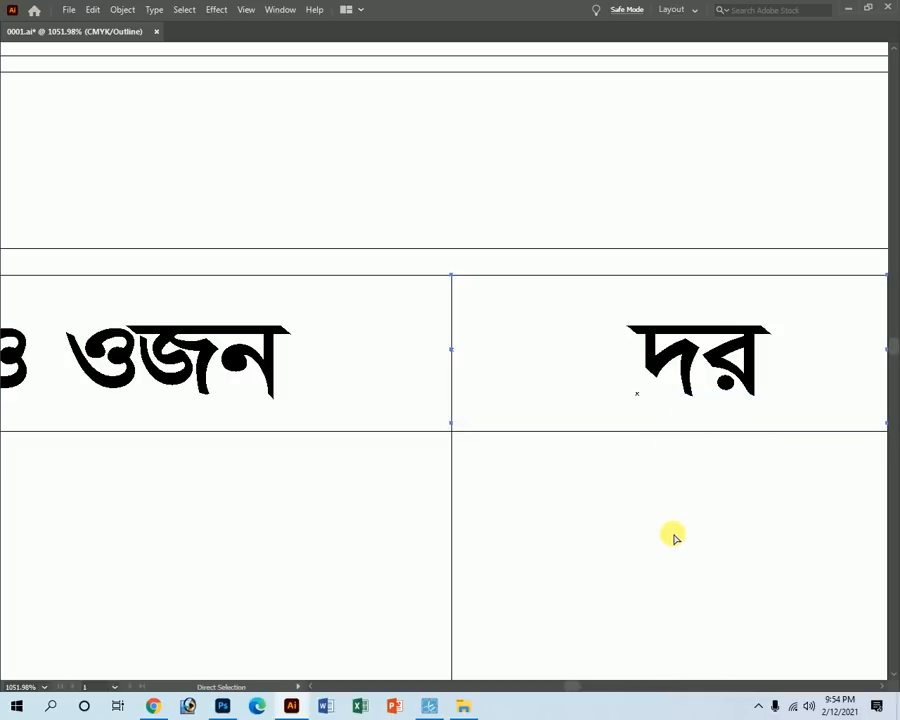
pyautogui.press('v')
pyautogui.moveTo(672, 426); pyautogui.dragTo(668, 436)
pyautogui.press('a')
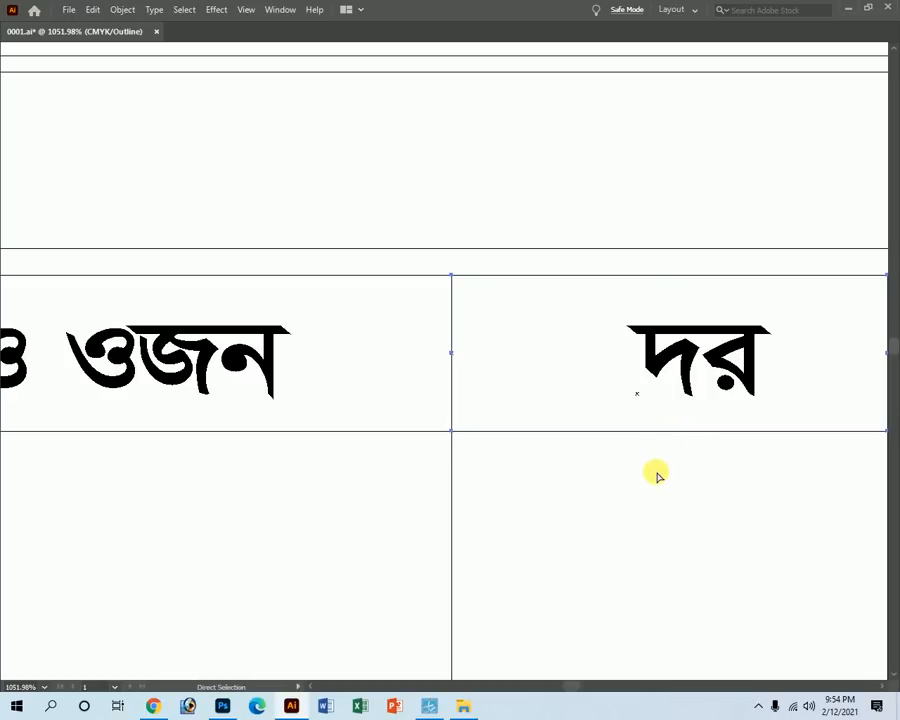
pyautogui.hotkey('ctrl', 'y')
pyautogui.press('z')
pyautogui.keyDown('alt'); pyautogui.click(593, 394); pyautogui.keyUp('alt')
pyautogui.keyDown('alt'); pyautogui.click(593, 394); pyautogui.keyUp('alt')
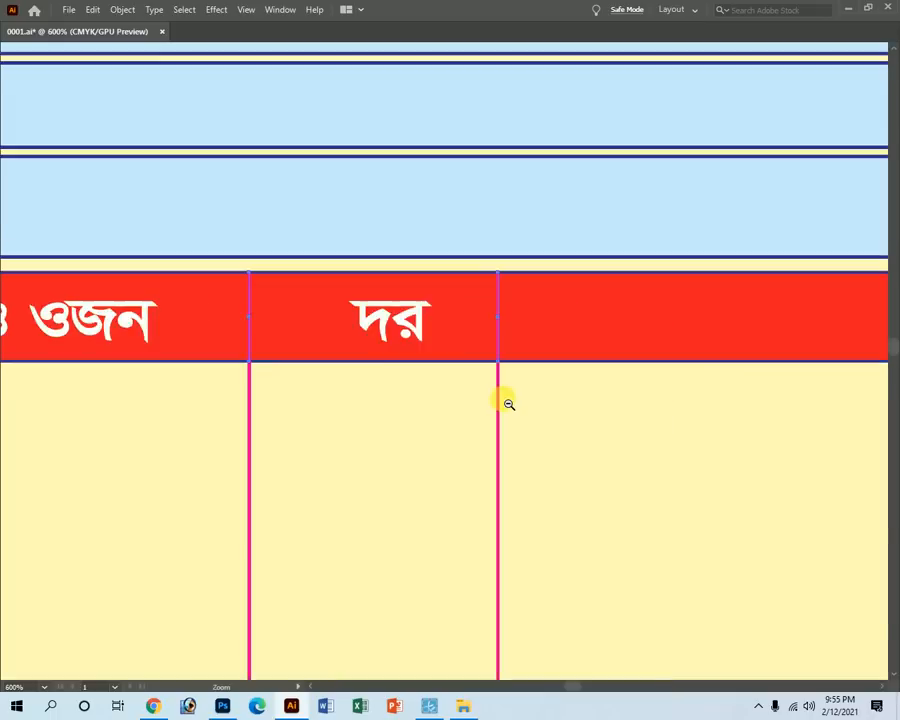
pyautogui.keyDown('alt'); pyautogui.click(503, 399); pyautogui.keyUp('alt')
pyautogui.press('v')
pyautogui.press('Tab')
# Turn the short header dividers white by setting M to 0, then check their ends close up.
pyautogui.moveTo(820, 347)
pyautogui.mouseDown()
pyautogui.moveTo(779, 353)
pyautogui.moveTo(756, 338)
pyautogui.mouseUp()
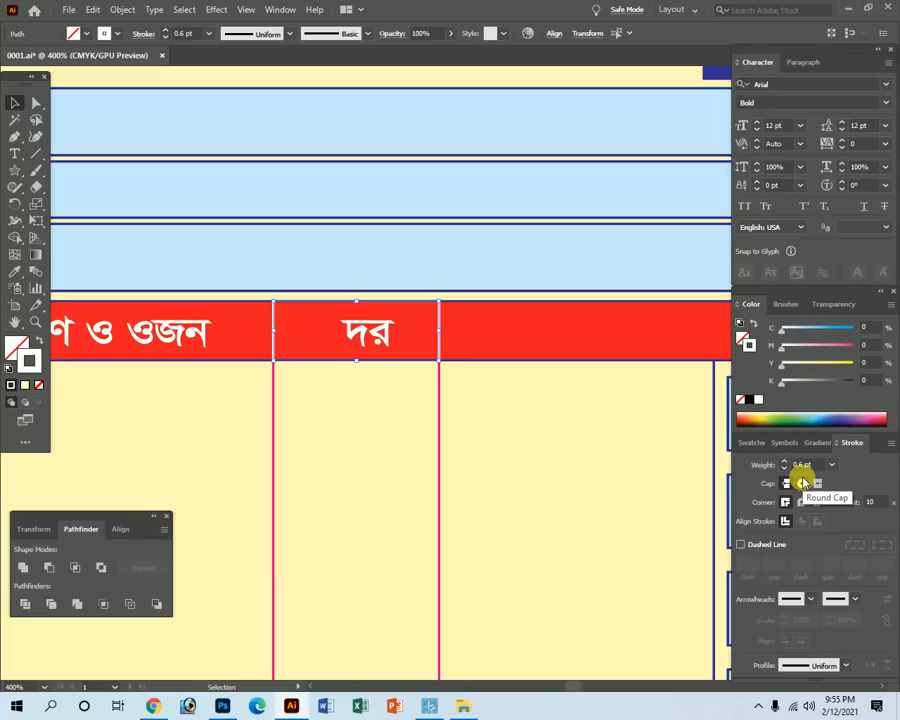
pyautogui.press('Tab')
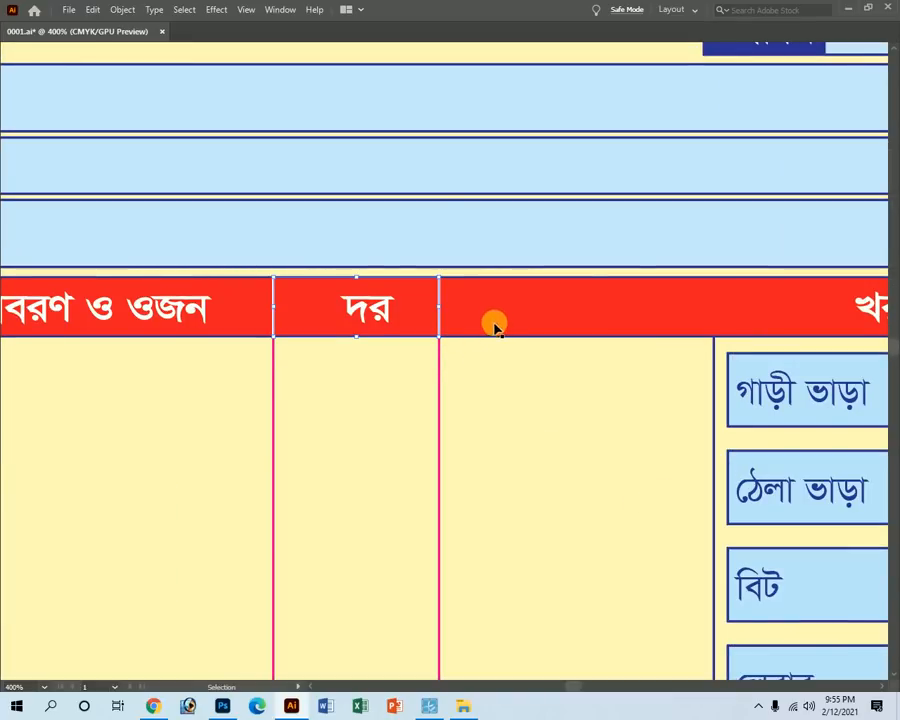
pyautogui.keyDown('ctrl'); pyautogui.keyDown('alt'); pyautogui.click(312, 334); pyautogui.keyUp('alt'); pyautogui.keyUp('ctrl')
pyautogui.moveTo(545, 466); pyautogui.dragTo(567, 456)
pyautogui.hotkey('ctrl', 'y')
pyautogui.click(406, 344)
pyautogui.hotkey('ctrl', 'y')
pyautogui.moveTo(315, 180); pyautogui.dragTo(785, 625)
pyautogui.moveTo(290, 384); pyautogui.dragTo(402, 380)
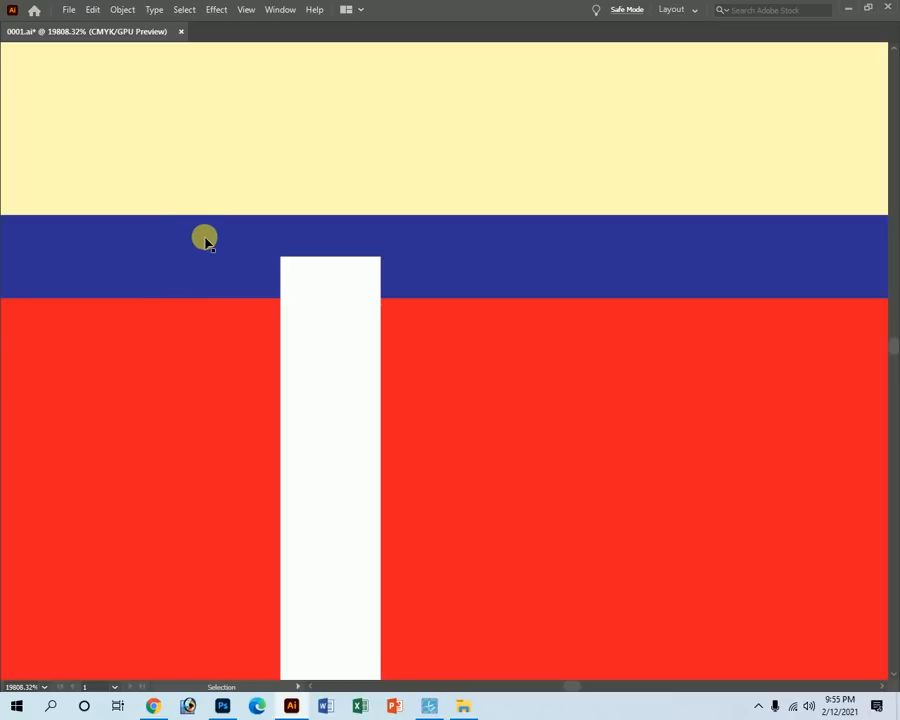
# Zoom back out until the whole red header row is in view.
pyautogui.hotkey('ctrl', 'space')
pyautogui.keyDown('ctrl'); pyautogui.keyDown('alt'); pyautogui.click(316, 309); pyautogui.keyUp('alt'); pyautogui.keyUp('ctrl')
pyautogui.keyDown('ctrl'); pyautogui.keyDown('alt'); pyautogui.click(222, 313); pyautogui.keyUp('alt'); pyautogui.keyUp('ctrl')
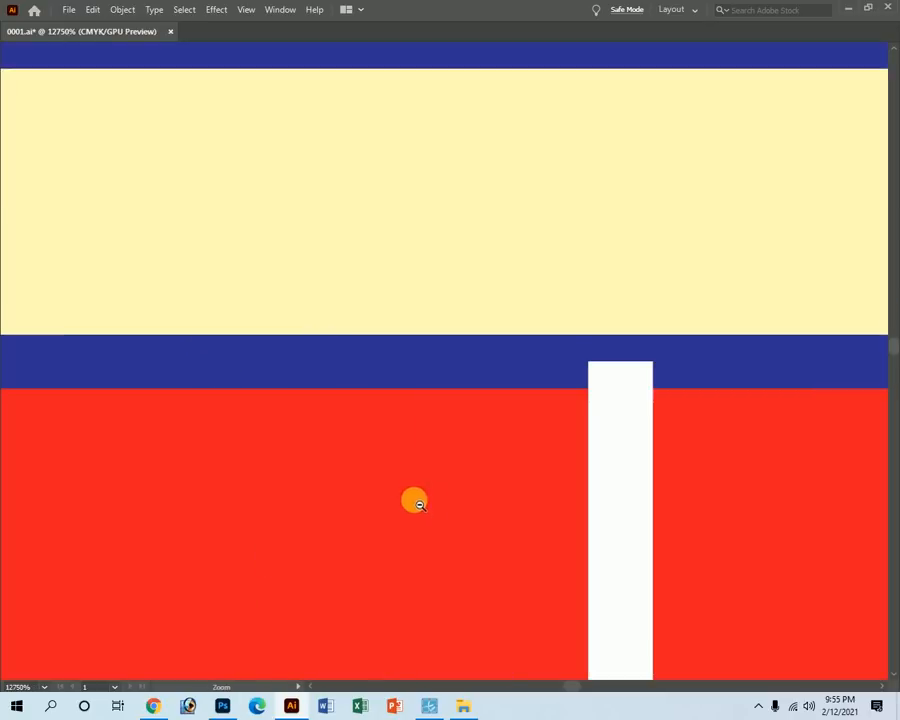
pyautogui.keyDown('ctrl'); pyautogui.keyDown('alt'); pyautogui.click(415, 500); pyautogui.keyUp('alt'); pyautogui.keyUp('ctrl')
pyautogui.keyDown('ctrl'); pyautogui.keyDown('alt'); pyautogui.click(462, 540); pyautogui.keyUp('alt'); pyautogui.keyUp('ctrl')
pyautogui.press('Tab')
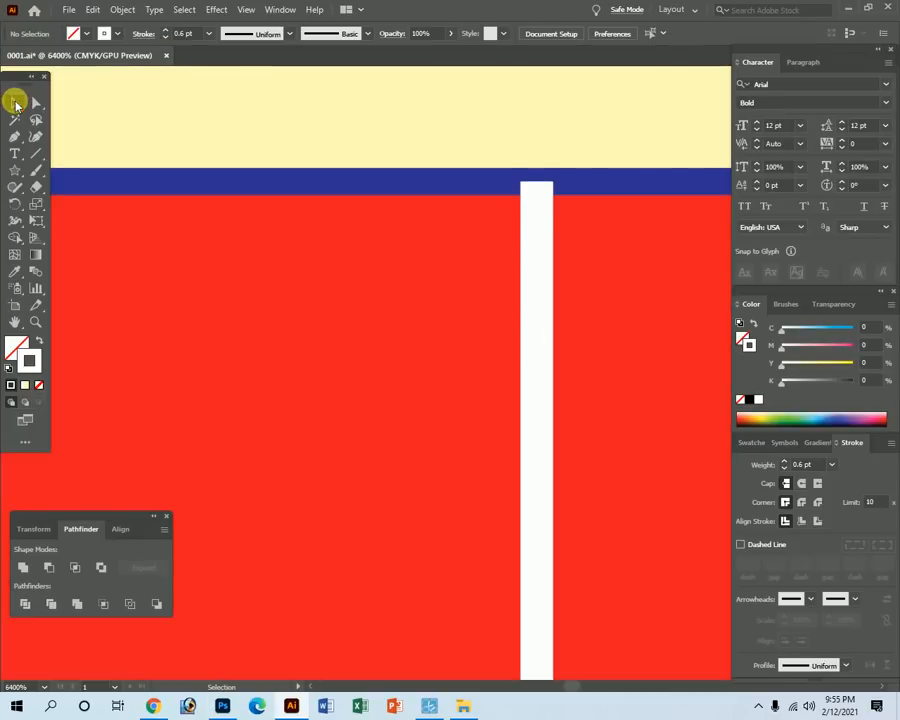
pyautogui.press('Tab')
pyautogui.hotkey('ctrl', 'space')
pyautogui.keyDown('ctrl'); pyautogui.keyDown('alt'); pyautogui.click(338, 409); pyautogui.keyUp('alt'); pyautogui.keyUp('ctrl')
pyautogui.keyDown('ctrl'); pyautogui.keyDown('alt'); pyautogui.click(338, 409); pyautogui.keyUp('alt'); pyautogui.keyUp('ctrl')
pyautogui.keyDown('ctrl'); pyautogui.keyDown('alt'); pyautogui.click(338, 409); pyautogui.keyUp('alt'); pyautogui.keyUp('ctrl')
pyautogui.keyDown('ctrl'); pyautogui.keyDown('alt'); pyautogui.click(534, 275); pyautogui.keyUp('alt'); pyautogui.keyUp('ctrl')
pyautogui.keyDown('ctrl'); pyautogui.keyDown('alt'); pyautogui.click(534, 275); pyautogui.keyUp('alt'); pyautogui.keyUp('ctrl')
pyautogui.keyDown('ctrl'); pyautogui.keyDown('alt'); pyautogui.click(534, 275); pyautogui.keyUp('alt'); pyautogui.keyUp('ctrl')
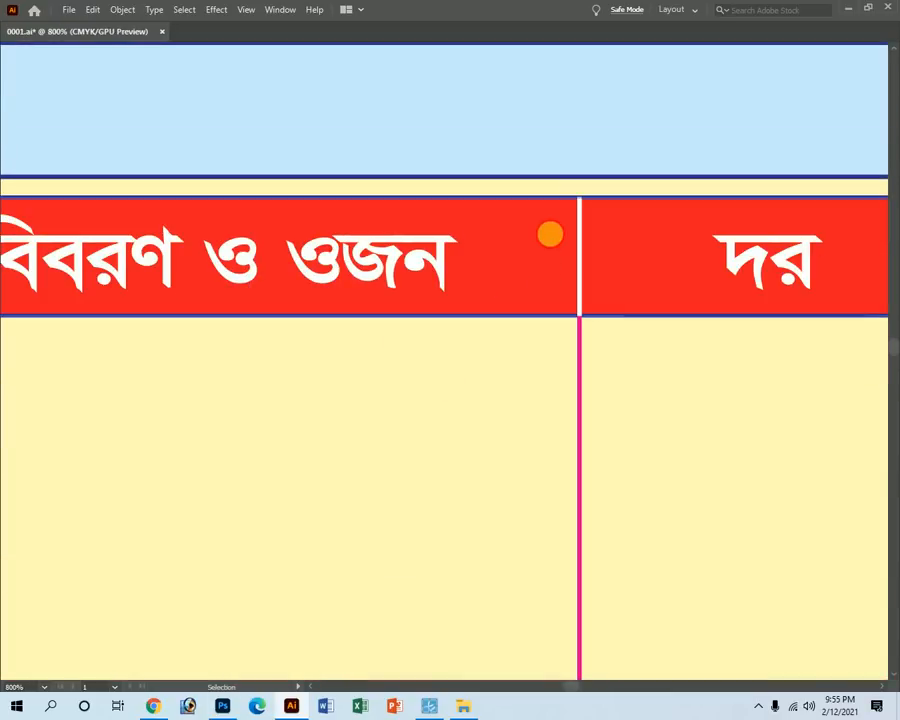
pyautogui.keyDown('ctrl'); pyautogui.keyDown('alt'); pyautogui.click(467, 303); pyautogui.keyUp('alt'); pyautogui.keyUp('ctrl')
pyautogui.keyDown('ctrl'); pyautogui.keyDown('alt'); pyautogui.click(467, 303); pyautogui.keyUp('alt'); pyautogui.keyUp('ctrl')
pyautogui.moveTo(357, 430); pyautogui.dragTo(582, 386)
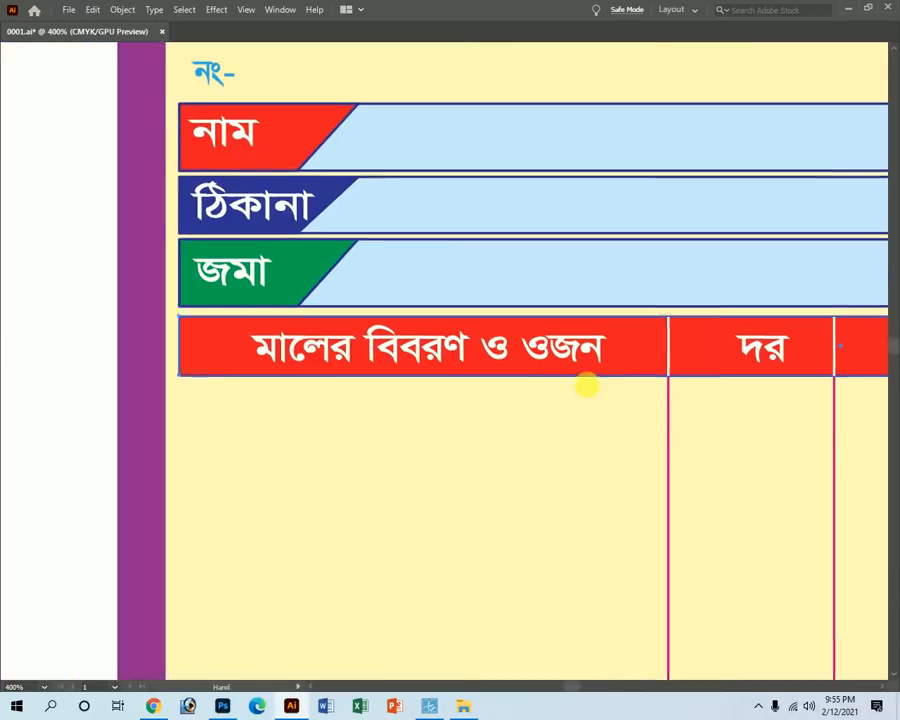
pyautogui.press('Tab')
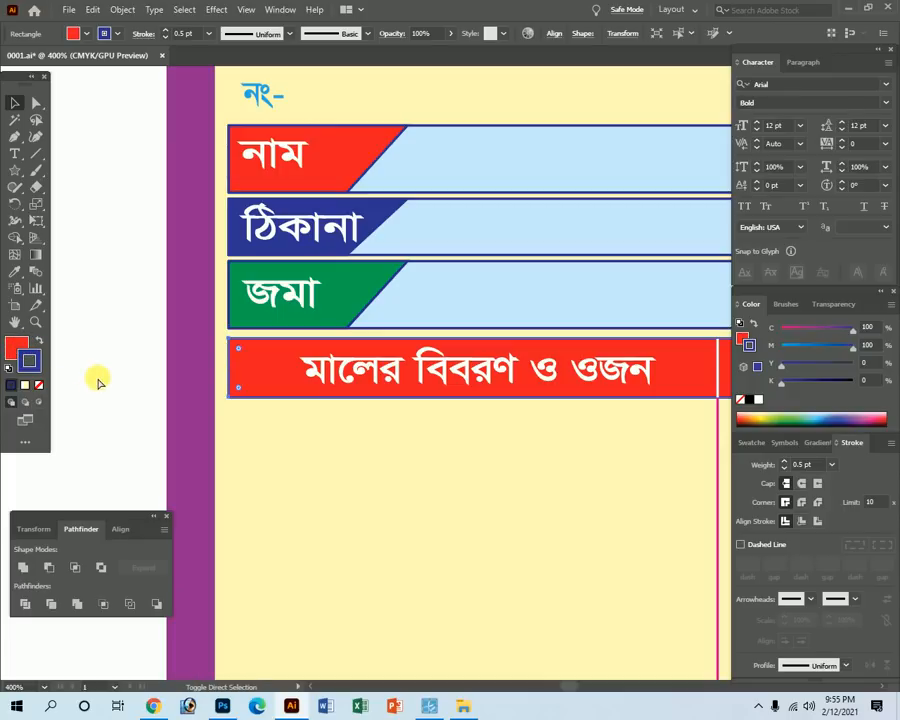
# Bring the red header rectangle to the front and view the whole receipt.
pyautogui.hotkey('ctrl', 'shift', ']')
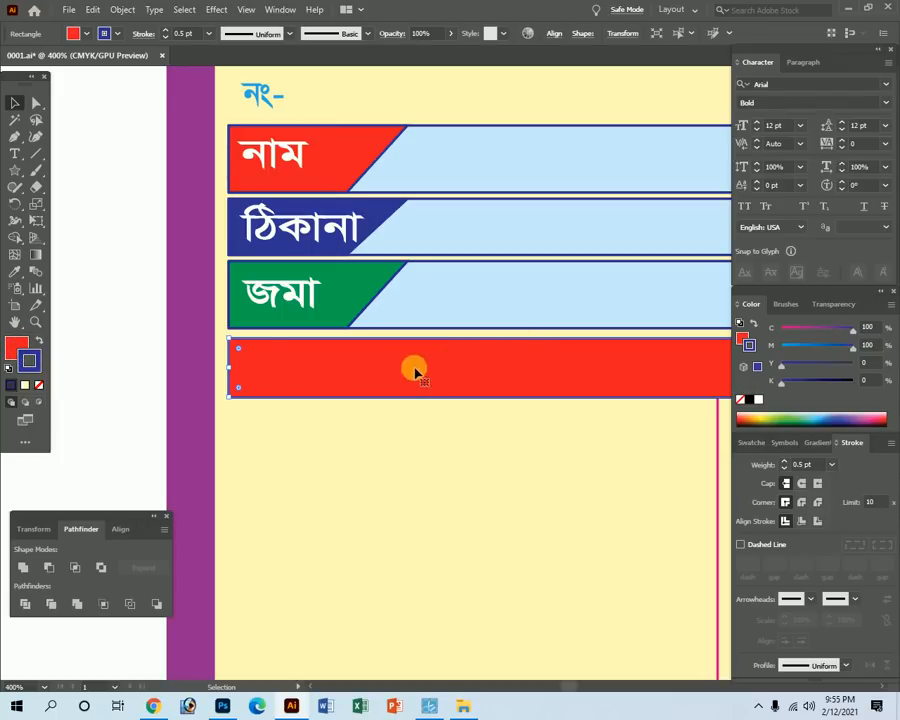
pyautogui.click(19, 347)
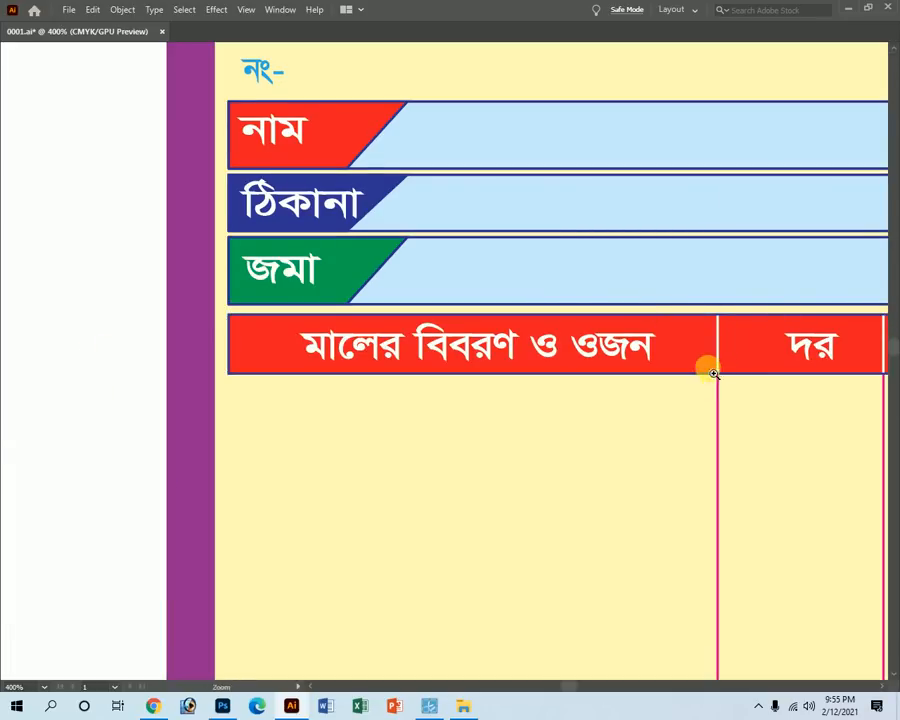
pyautogui.scroll(6, 702, 360)
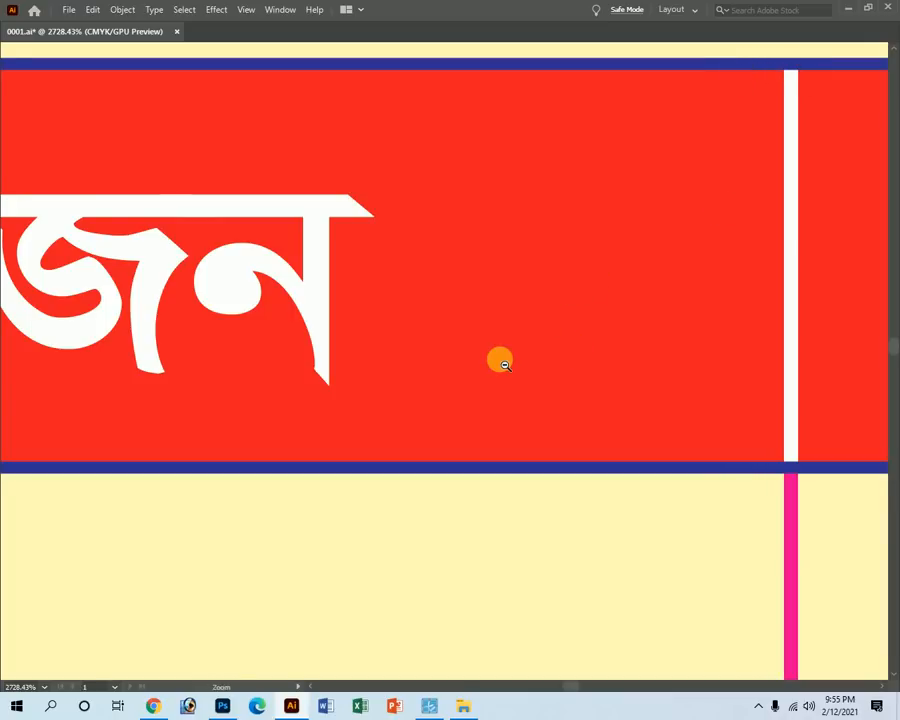
pyautogui.scroll(-6, 500, 360)
pyautogui.keyDown('ctrl'); pyautogui.keyDown('alt'); pyautogui.click(504, 507); pyautogui.keyUp('alt'); pyautogui.keyUp('ctrl')
pyautogui.keyDown('ctrl'); pyautogui.keyDown('alt'); pyautogui.click(503, 506); pyautogui.keyUp('alt'); pyautogui.keyUp('ctrl')
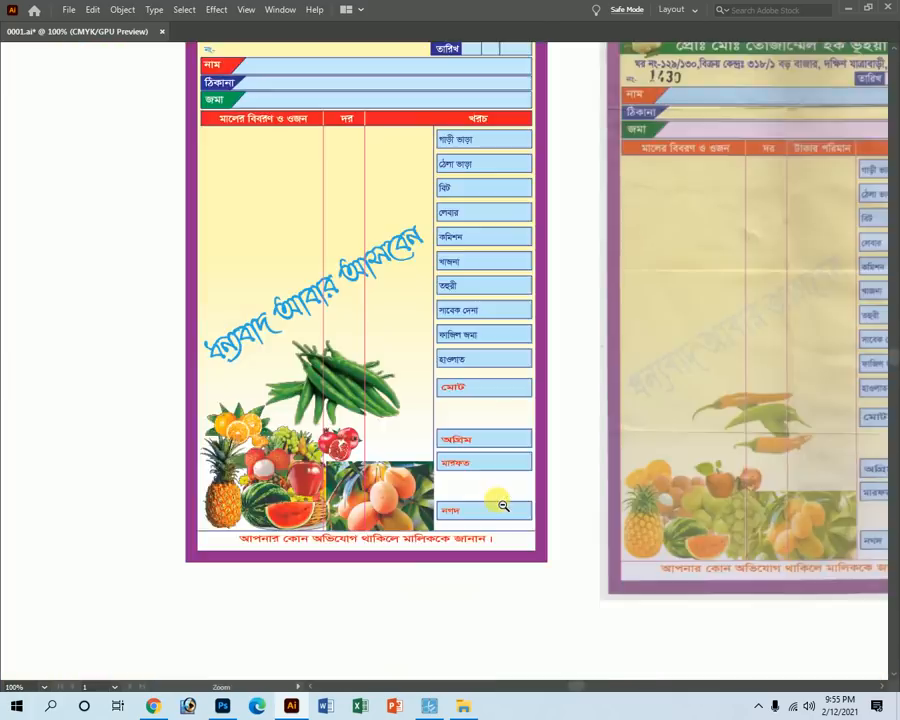
# Turn the top-corner lines ইয়া আল্লাহ and ইয়া রাহিমু blue.
pyautogui.keyDown('ctrl'); pyautogui.keyDown('alt'); pyautogui.click(503, 505); pyautogui.keyUp('alt'); pyautogui.keyUp('ctrl')
pyautogui.moveTo(356, 204); pyautogui.dragTo(434, 347)
pyautogui.moveTo(382, 117); pyautogui.dragTo(515, 412)
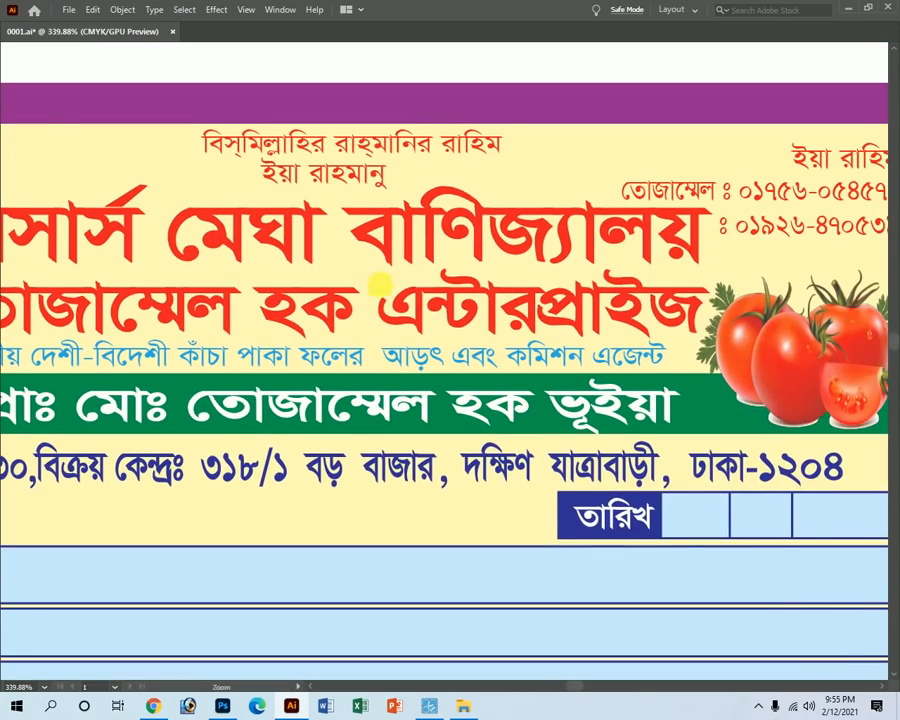
pyautogui.keyDown('ctrl'); pyautogui.keyDown('alt'); pyautogui.click(384, 290); pyautogui.keyUp('alt'); pyautogui.keyUp('ctrl')
pyautogui.keyDown('ctrl'); pyautogui.keyDown('alt'); pyautogui.click(384, 290); pyautogui.keyUp('alt'); pyautogui.keyUp('ctrl')
pyautogui.click(168, 337)
pyautogui.keyDown('shift'); pyautogui.click(760, 328); pyautogui.keyUp('shift')
pyautogui.press('Tab')
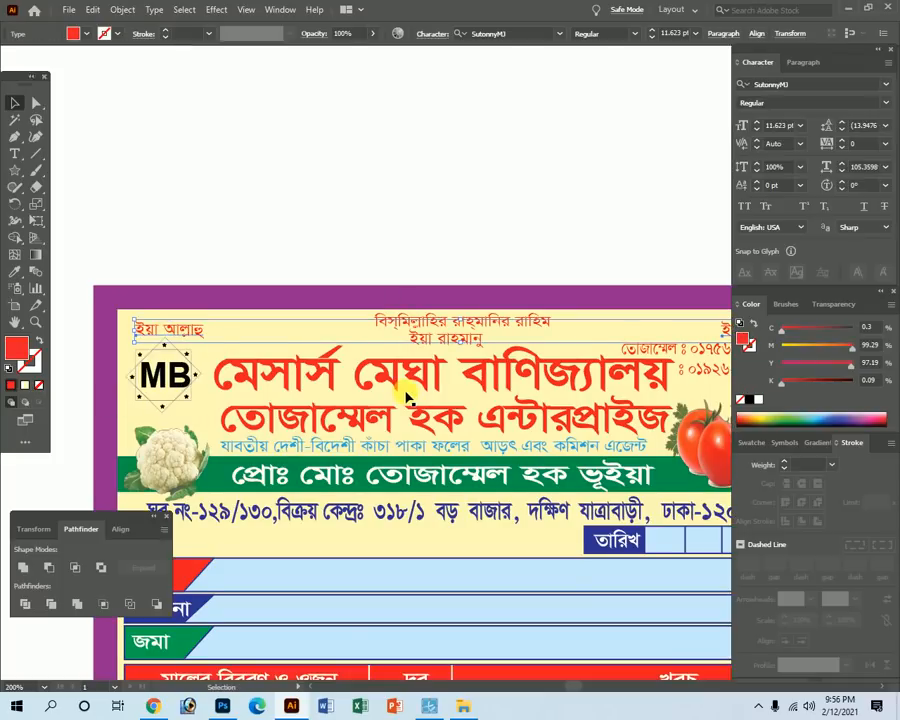
pyautogui.moveTo(856, 362); pyautogui.dragTo(709, 362)
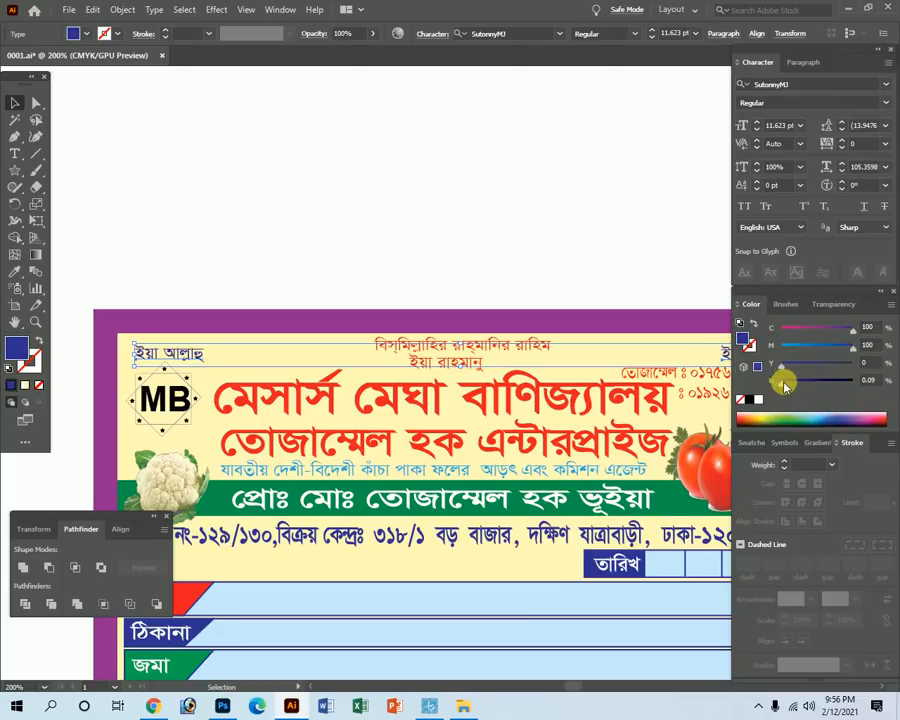
pyautogui.press('Tab')
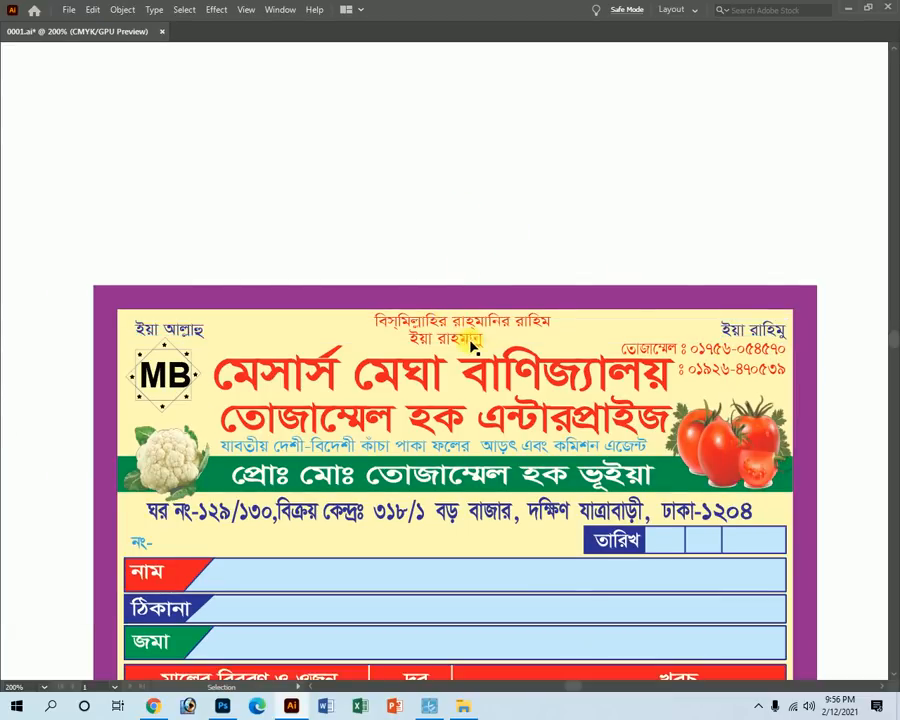
# Make the ইয়া রাহমানু line below the Bismillah dark blue.
pyautogui.click(463, 325)
pyautogui.press('Tab')
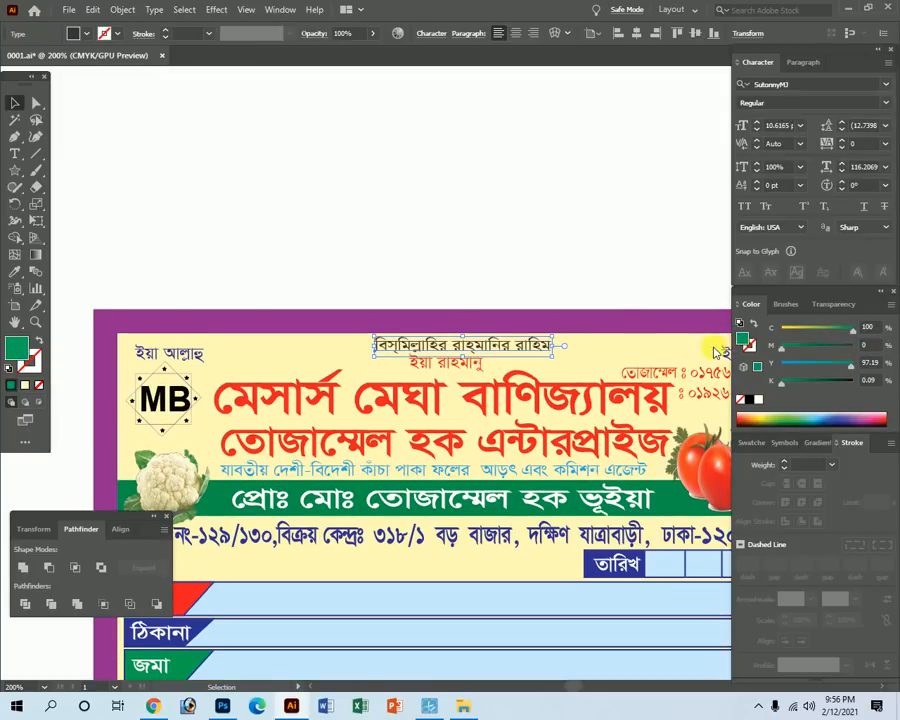
pyautogui.press('Tab')
pyautogui.click(488, 209)
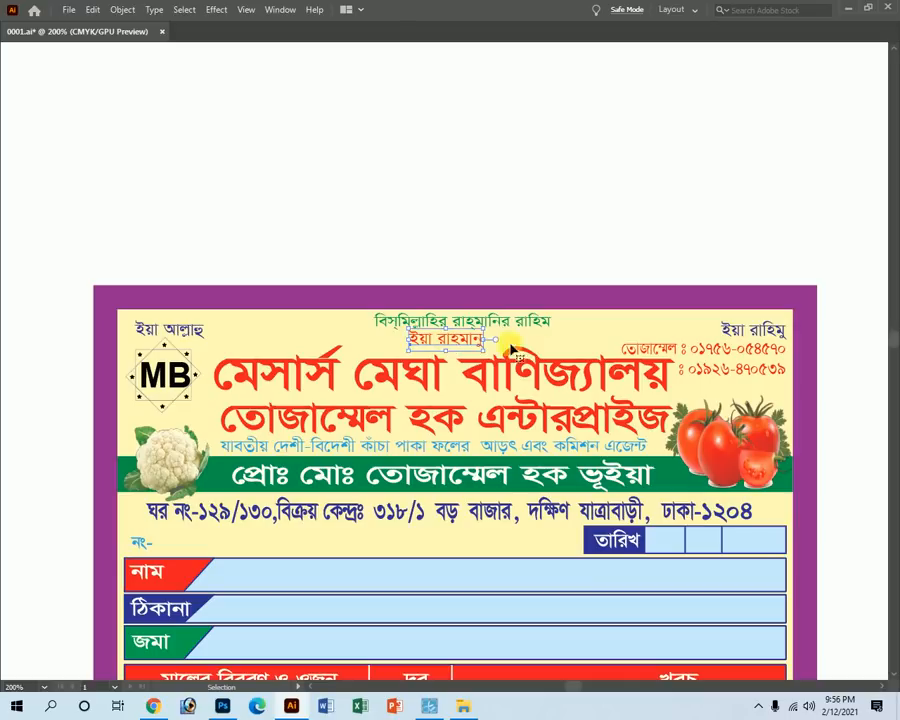
pyautogui.press('Tab')
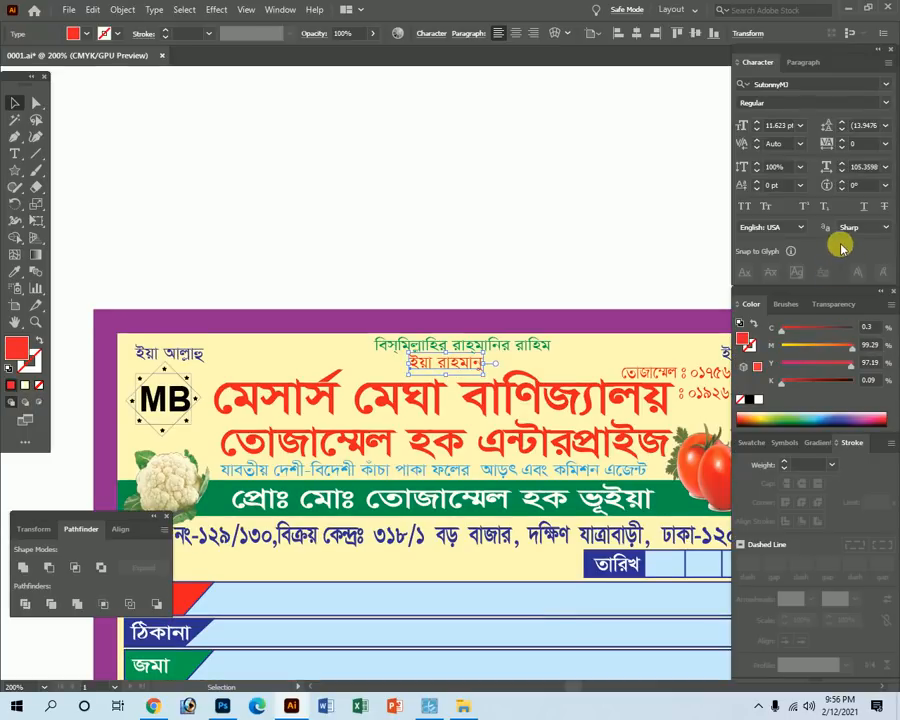
pyautogui.click(852, 329)
pyautogui.moveTo(851, 366); pyautogui.dragTo(667, 362)
pyautogui.press('Tab')
pyautogui.click(559, 231)
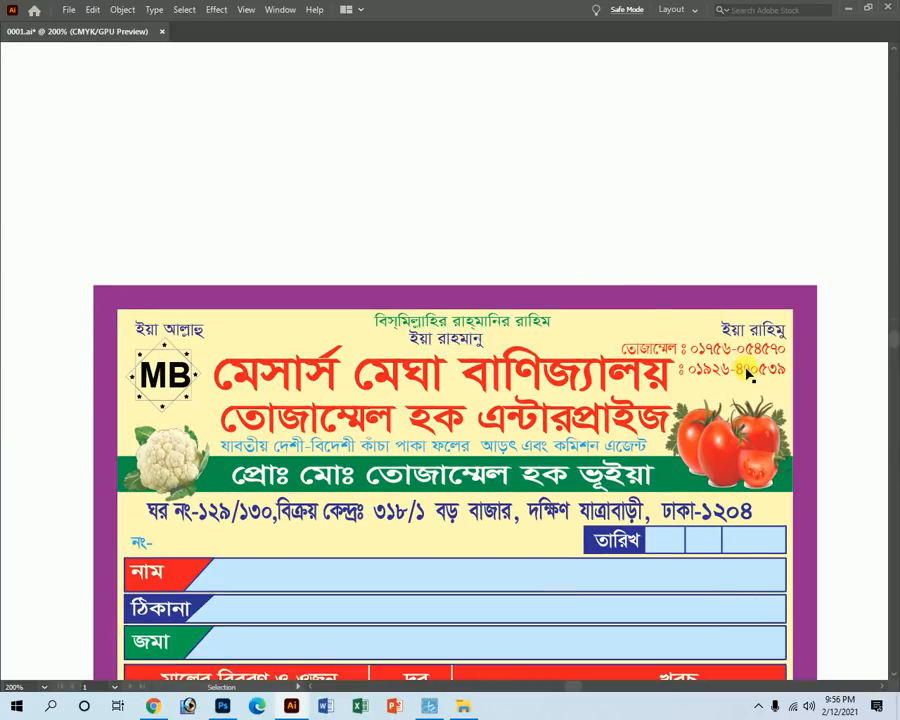
# Move the two-line phone-number text slightly upward.
pyautogui.click(742, 362)
pyautogui.press('Tab')
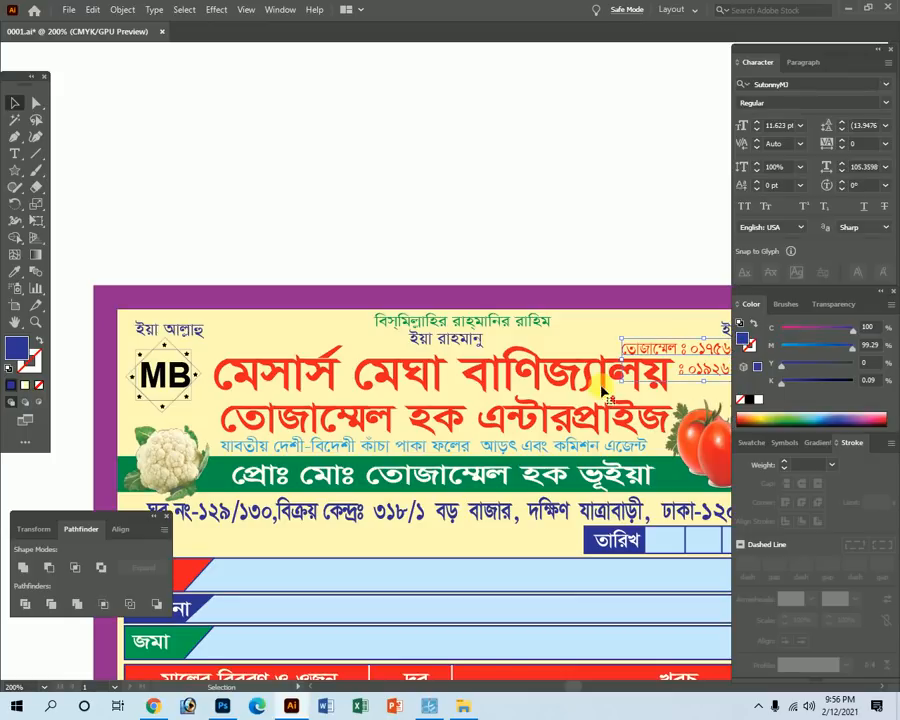
pyautogui.moveTo(636, 342); pyautogui.dragTo(450, 458)
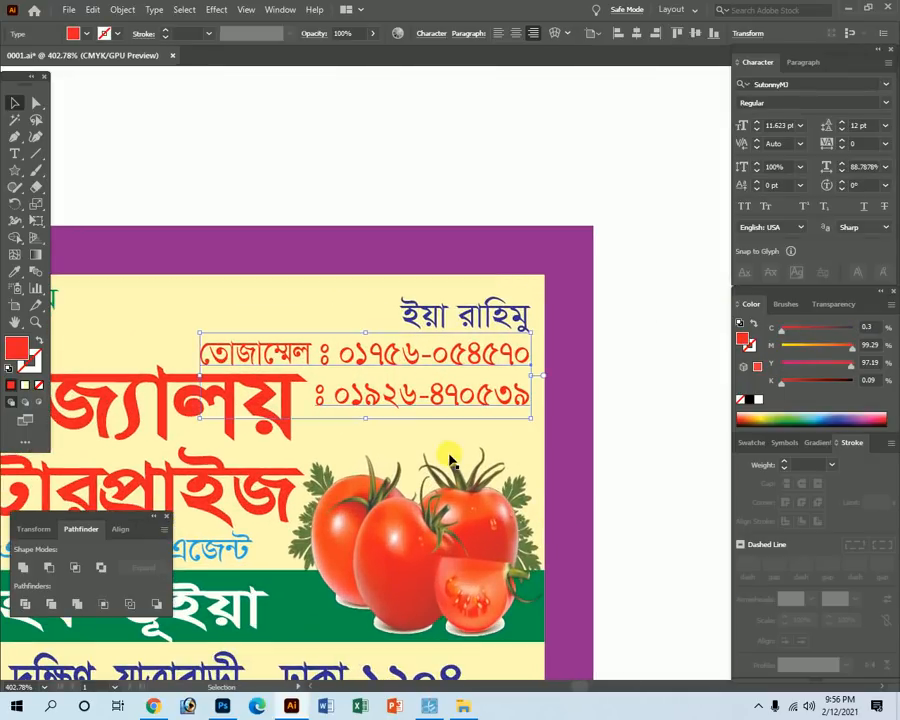
pyautogui.hotkey('shift', 'Up')
pyautogui.hotkey('ctrl', 'z')
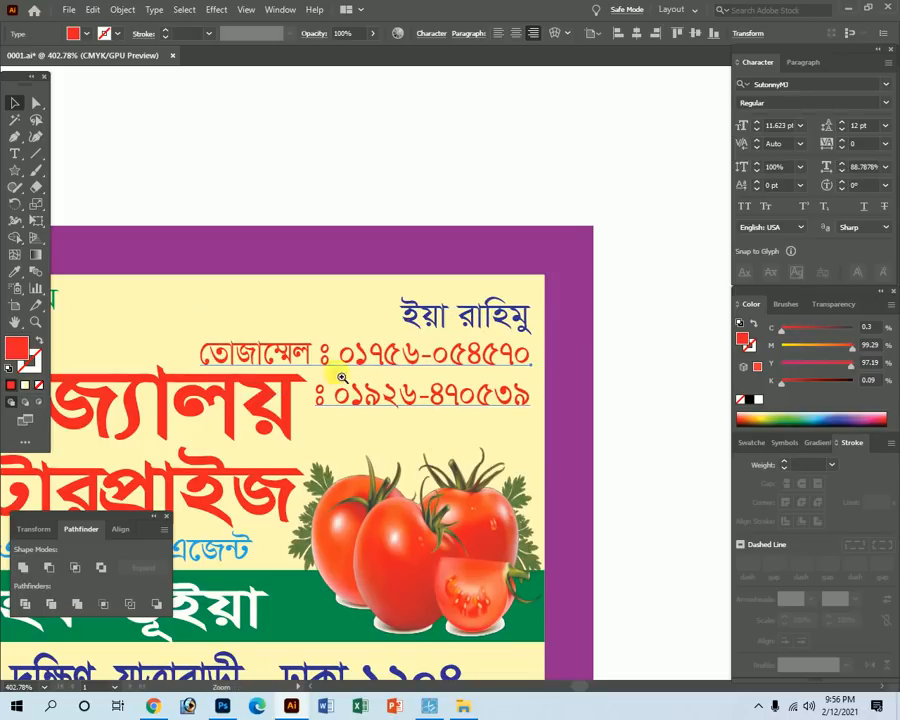
pyautogui.moveTo(340, 382); pyautogui.dragTo(446, 426)
pyautogui.moveTo(563, 373); pyautogui.dragTo(564, 366)
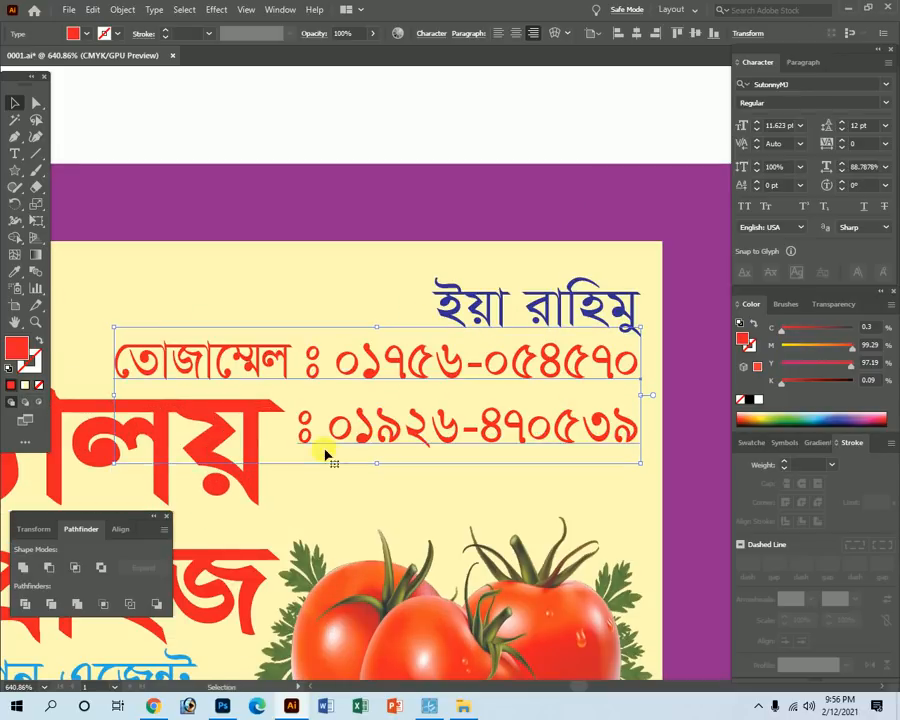
# Fill the second phone-number line green with C 100 and M 0.
pyautogui.press('t')
pyautogui.click(305, 437)
pyautogui.hotkey('ctrl', 'a')
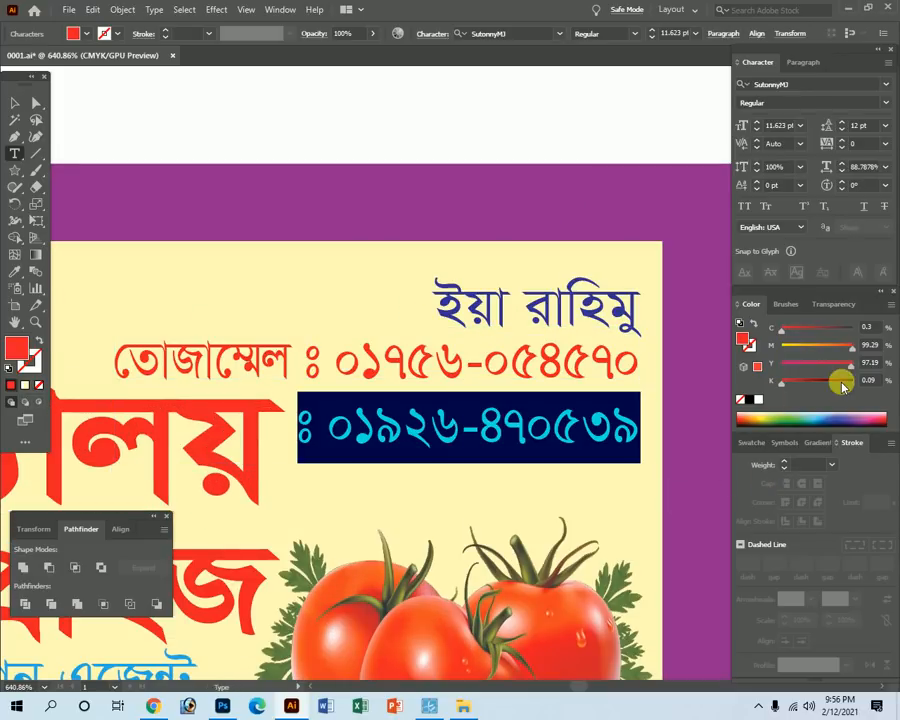
pyautogui.moveTo(832, 329); pyautogui.dragTo(688, 350)
pyautogui.keyDown('ctrl'); pyautogui.click(510, 113); pyautogui.keyUp('ctrl')
pyautogui.hotkey('ctrl', '-')
pyautogui.hotkey('ctrl', '-')
pyautogui.hotkey('ctrl', '-')
pyautogui.hotkey('ctrl', '-')
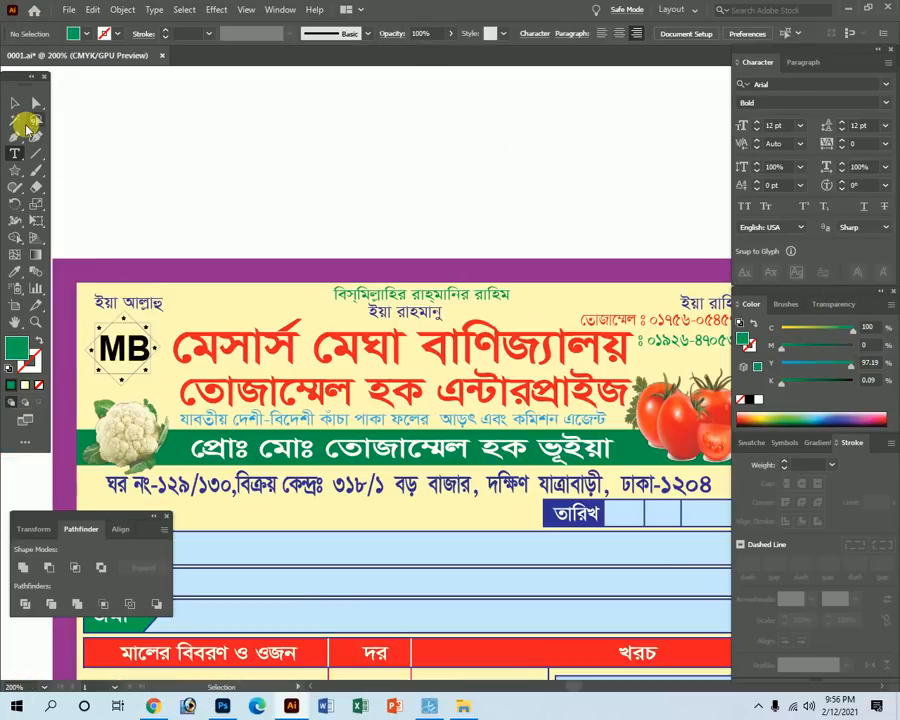
pyautogui.click(14, 102)
pyautogui.moveTo(303, 227); pyautogui.dragTo(362, 203)
pyautogui.click(343, 320)
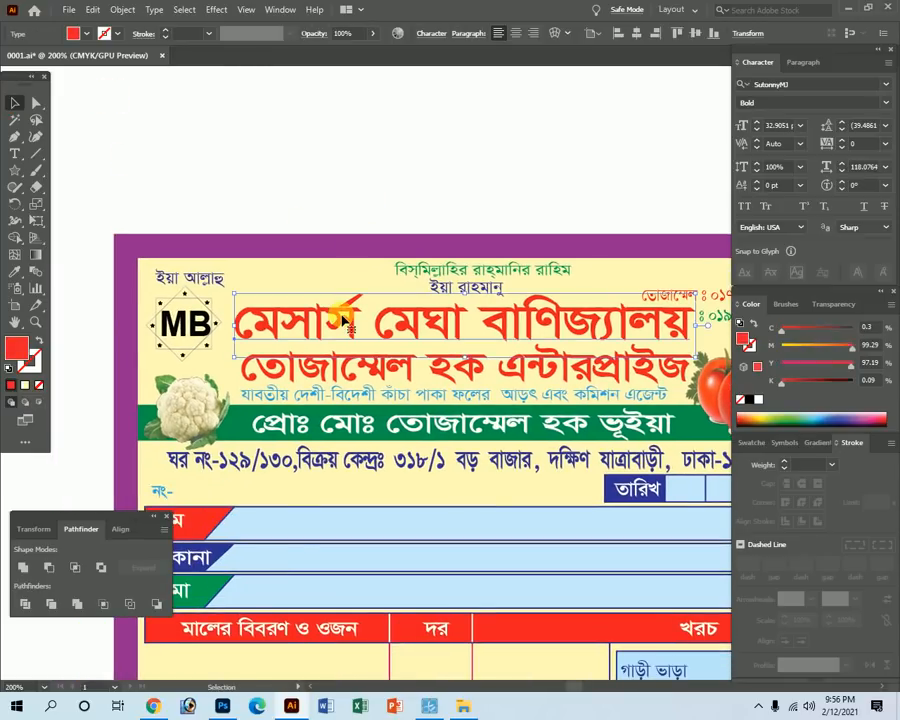
# Colour the তোজাম্মেল হক এন্টারপ্রাইজ line blue with C 100 and Y 0.
pyautogui.click(436, 366)
pyautogui.click(853, 328)
pyautogui.moveTo(849, 366); pyautogui.dragTo(697, 367)
pyautogui.click(536, 160)
pyautogui.press('Tab')
# Zoom in on the MB logo and compare it with the scanned original.
pyautogui.moveTo(163, 271); pyautogui.dragTo(477, 468)
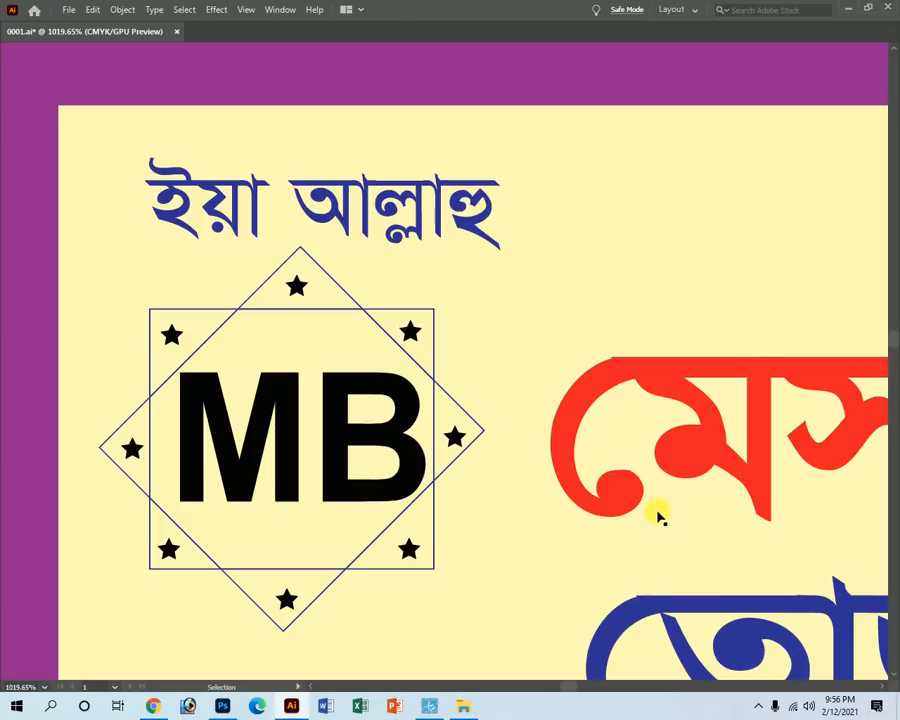
pyautogui.hotkey('ctrl', 'space')
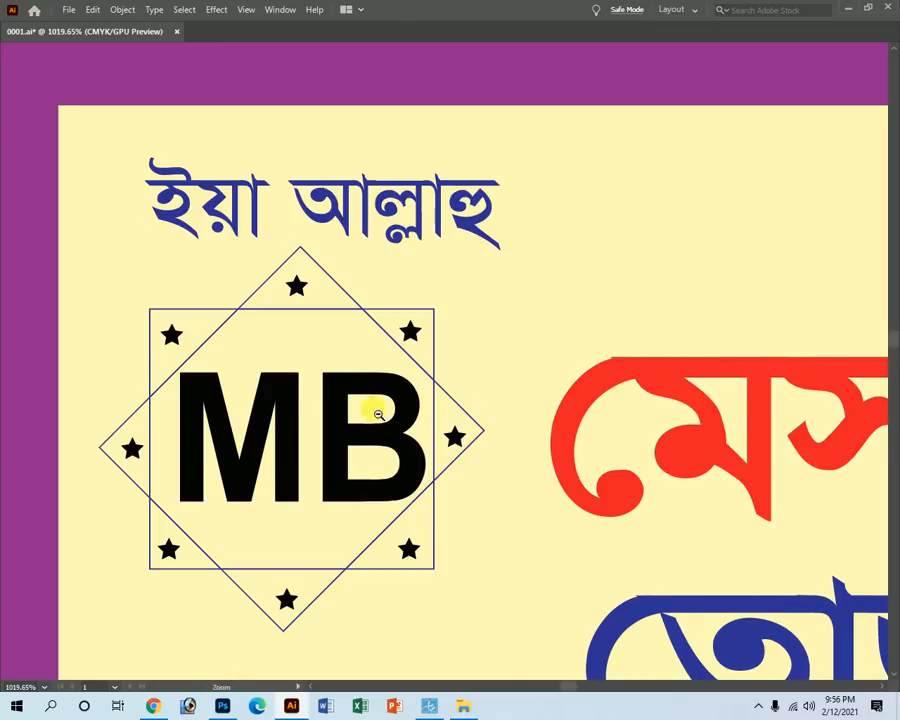
pyautogui.keyDown('ctrl'); pyautogui.keyDown('alt'); pyautogui.click(372, 409); pyautogui.keyUp('alt'); pyautogui.keyUp('ctrl')
pyautogui.keyDown('ctrl'); pyautogui.keyDown('alt'); pyautogui.click(372, 409); pyautogui.keyUp('alt'); pyautogui.keyUp('ctrl')
pyautogui.moveTo(476, 328); pyautogui.dragTo(518, 410)
pyautogui.press('Tab')
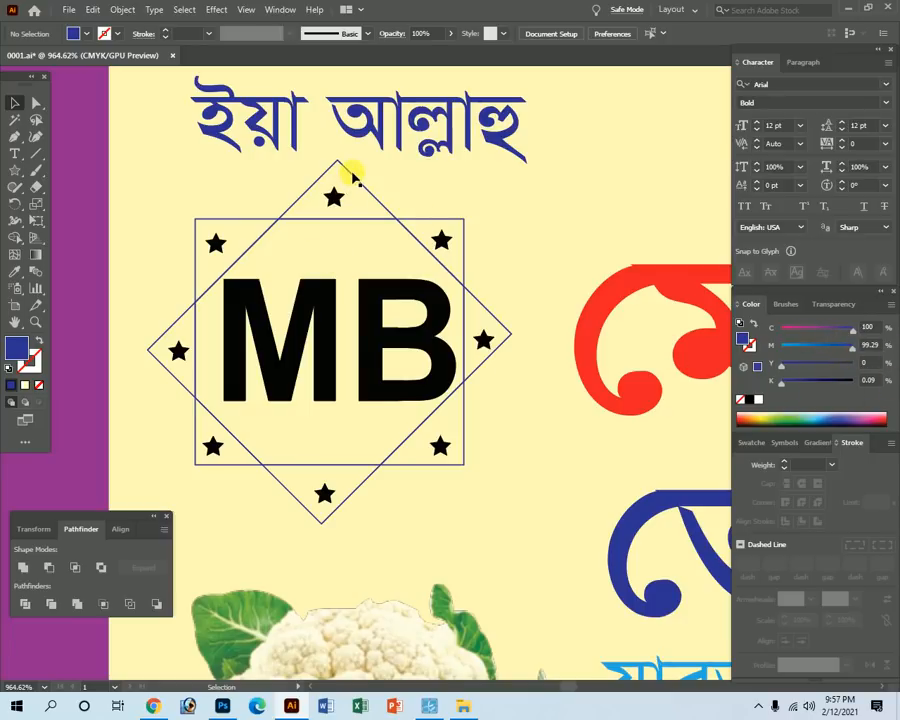
pyautogui.scroll(-6, 370, 344)
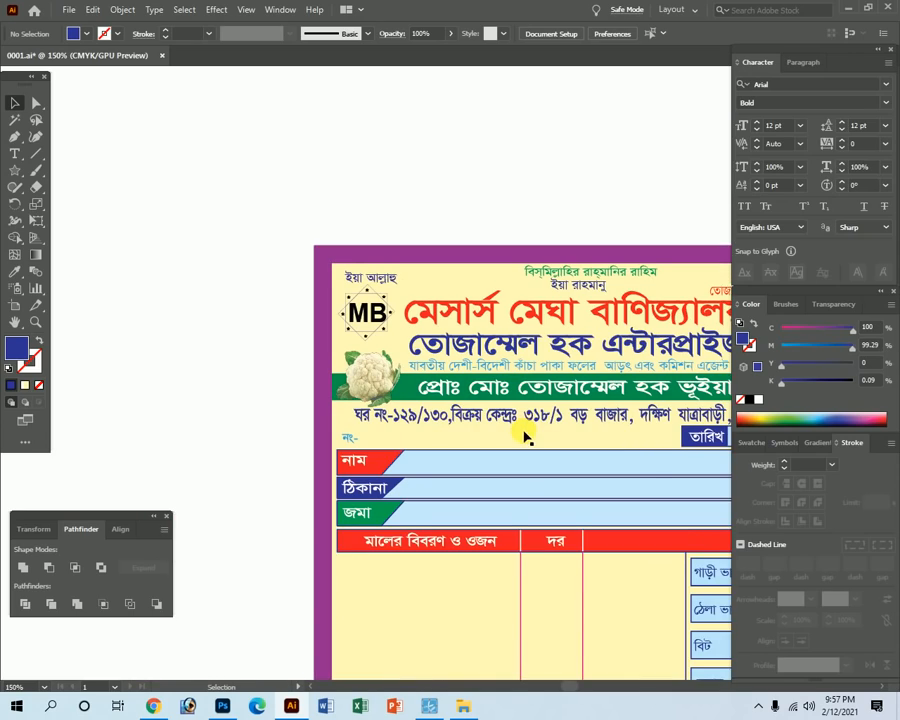
pyautogui.press('Tab')
pyautogui.hscroll(5, 600, 400)
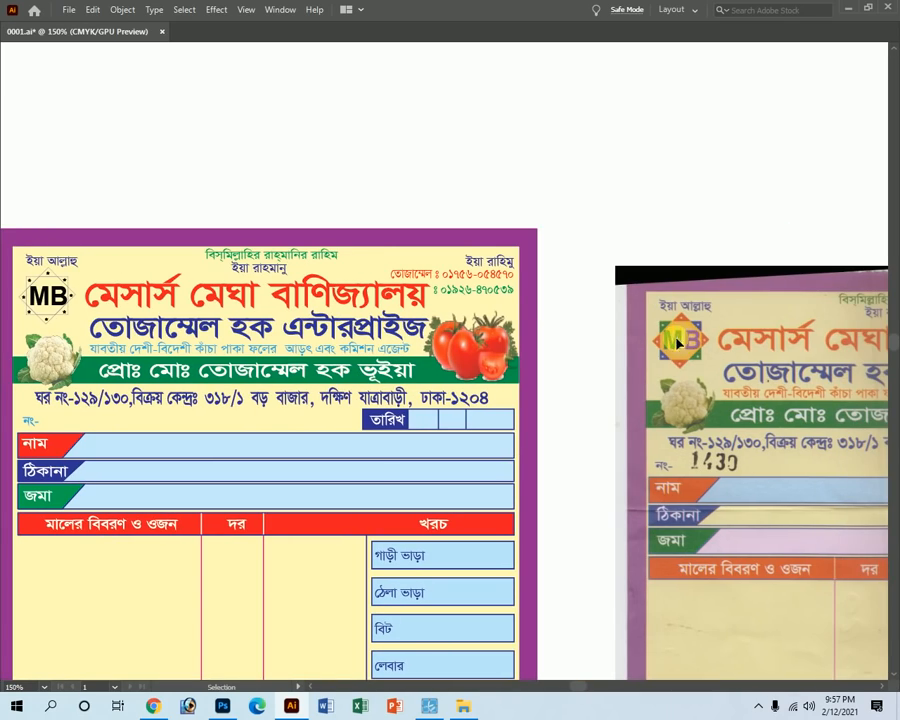
pyautogui.hscroll(-5, 352, 345)
pyautogui.scroll(8, 333, 326)
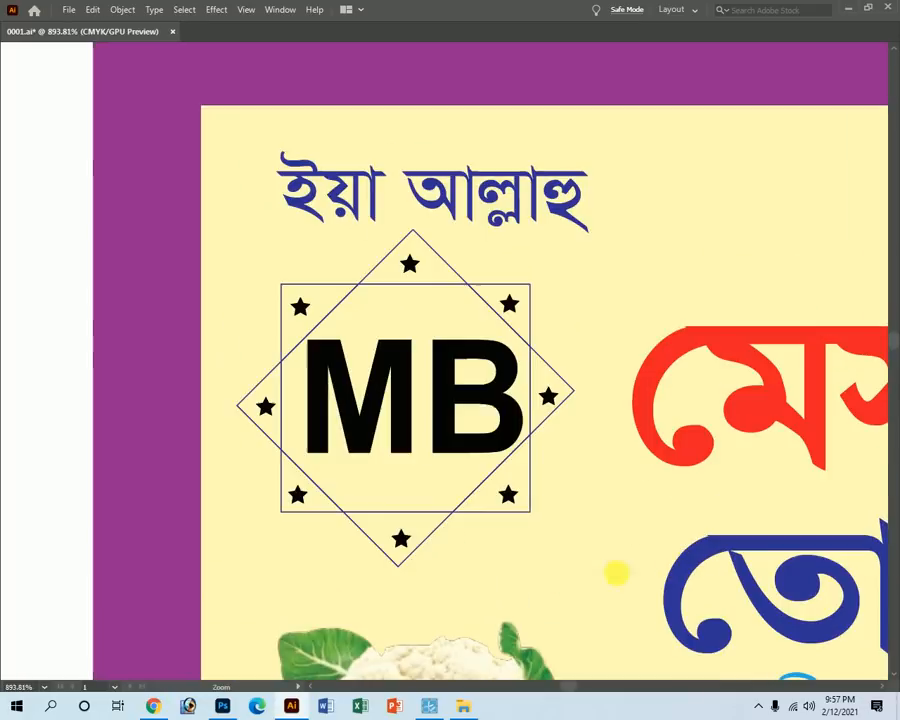
pyautogui.press('Tab')
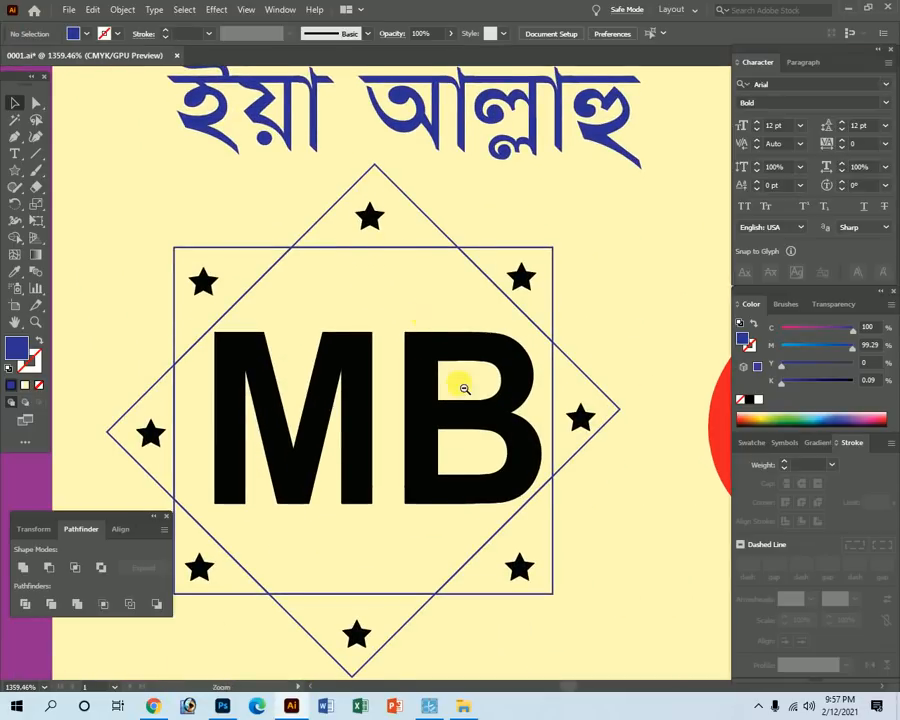
pyautogui.scroll(-3, 463, 388)
# Ungroup the MB logo and swap the top triangle's stroke colour into its fill.
pyautogui.click(552, 435)
pyautogui.rightClick(550, 432)
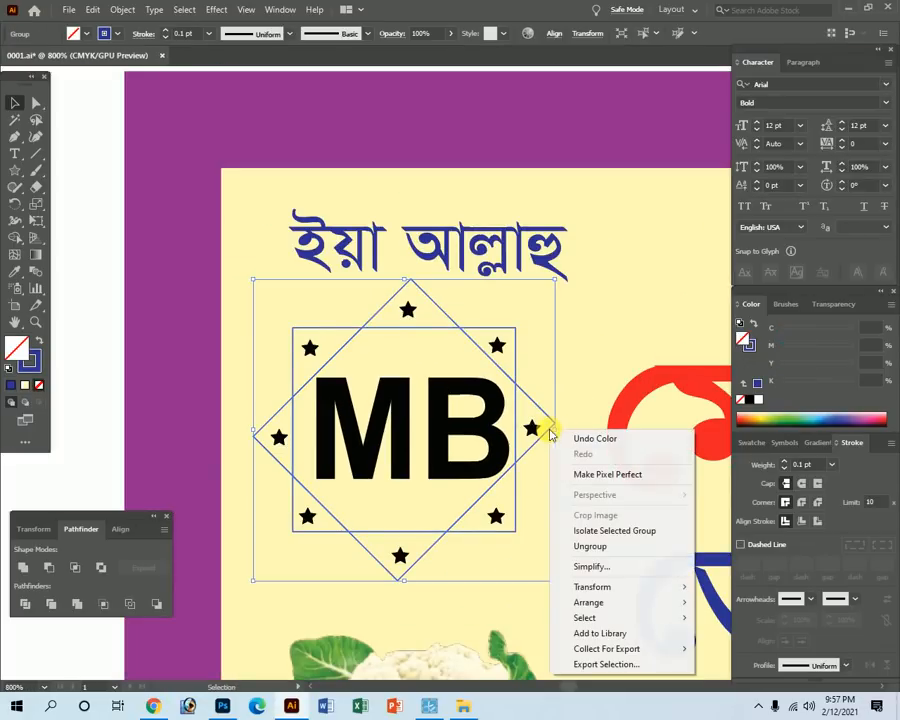
pyautogui.click(596, 552)
pyautogui.click(82, 371)
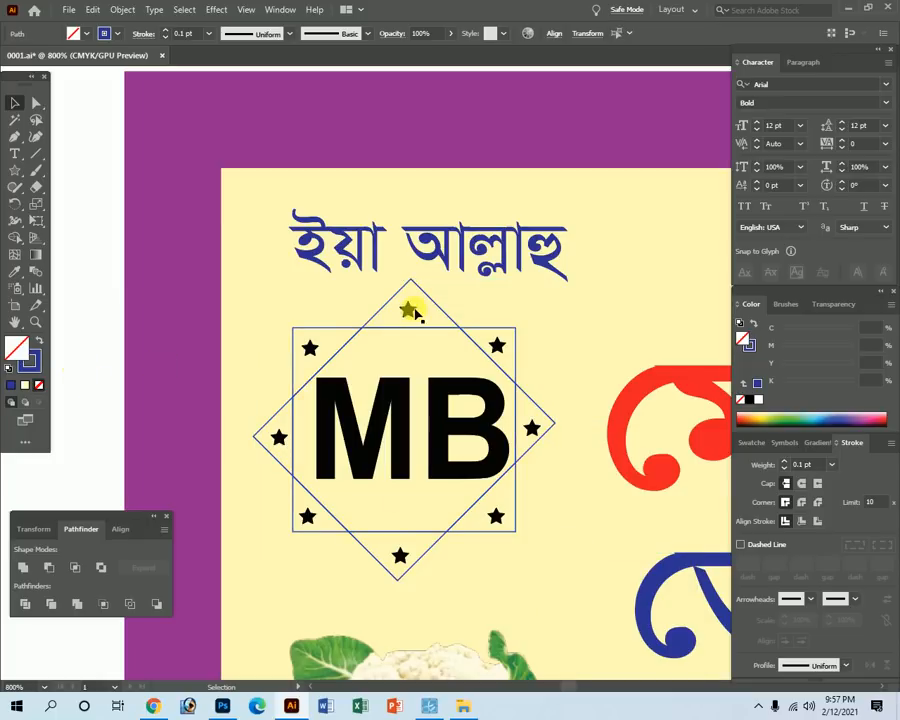
pyautogui.click(397, 293)
pyautogui.hotkey('shift', 'x')
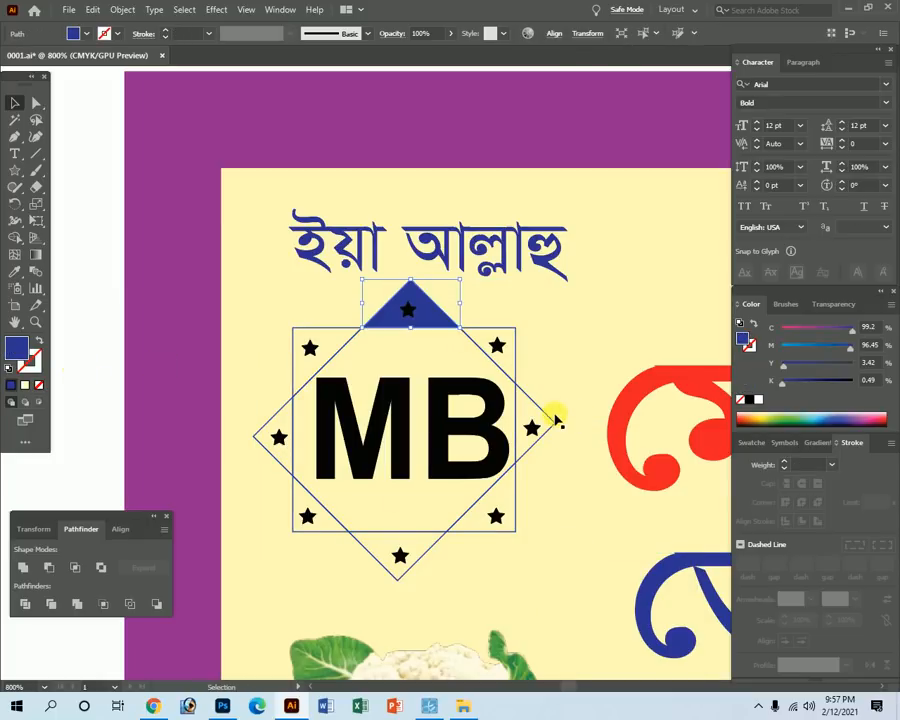
# Fill the selected logo triangles and square outline solid blue.
pyautogui.click(546, 413)
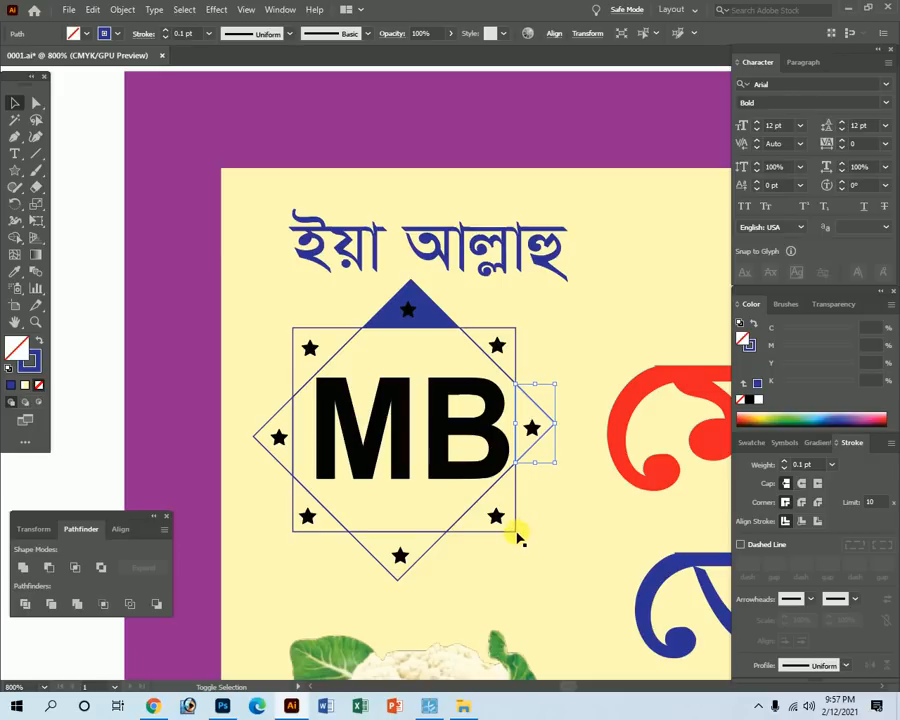
pyautogui.keyDown('shift'); pyautogui.click(399, 584); pyautogui.keyUp('shift')
pyautogui.keyDown('shift'); pyautogui.click(399, 584); pyautogui.keyUp('shift')
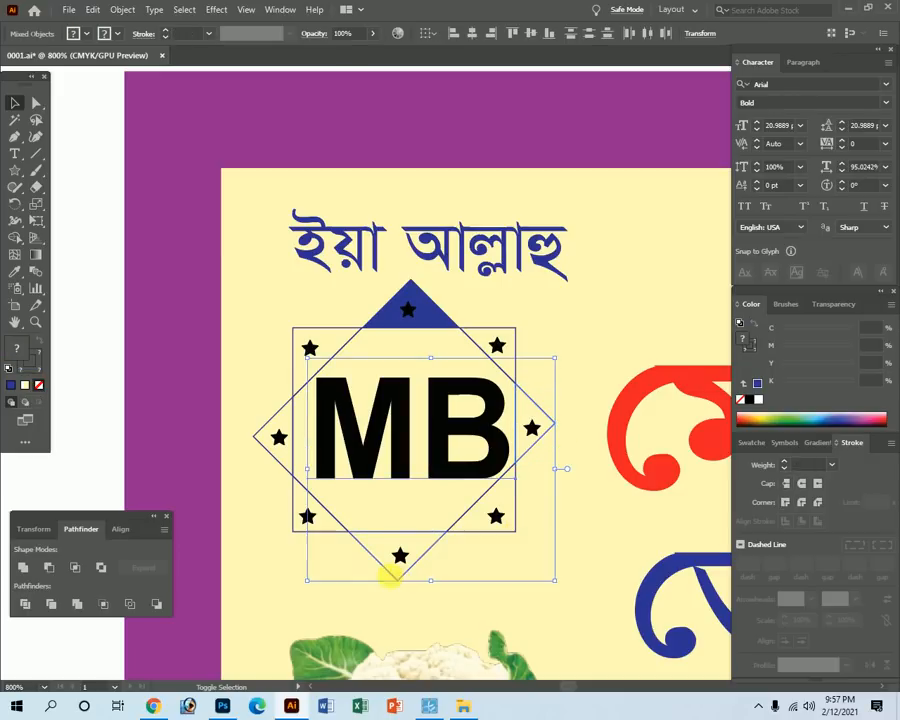
pyautogui.keyDown('shift'); pyautogui.click(257, 444); pyautogui.keyUp('shift')
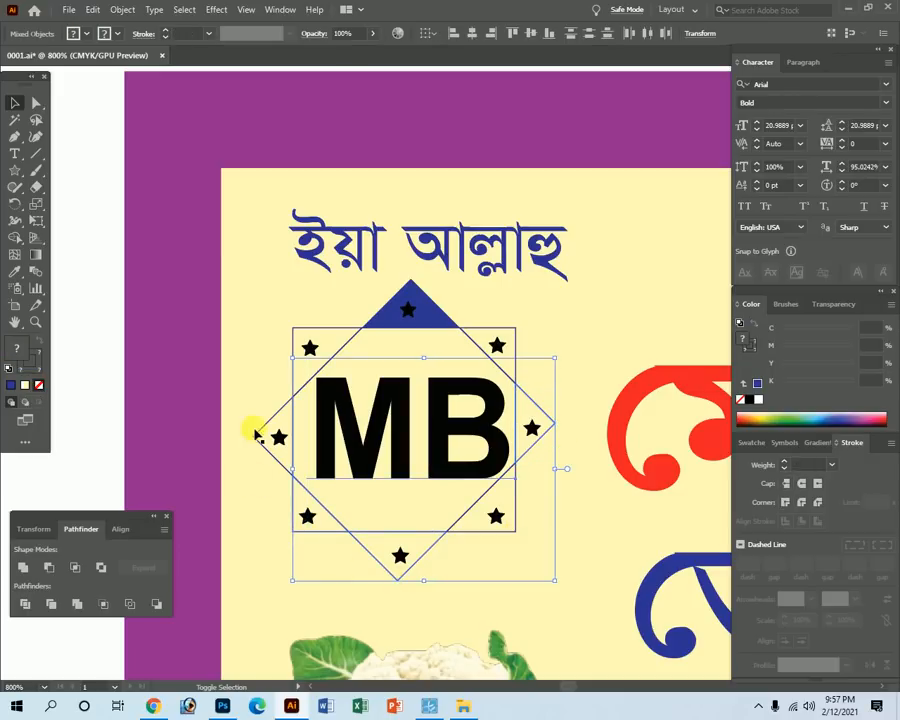
pyautogui.keyDown('shift'); pyautogui.click(258, 432); pyautogui.keyUp('shift')
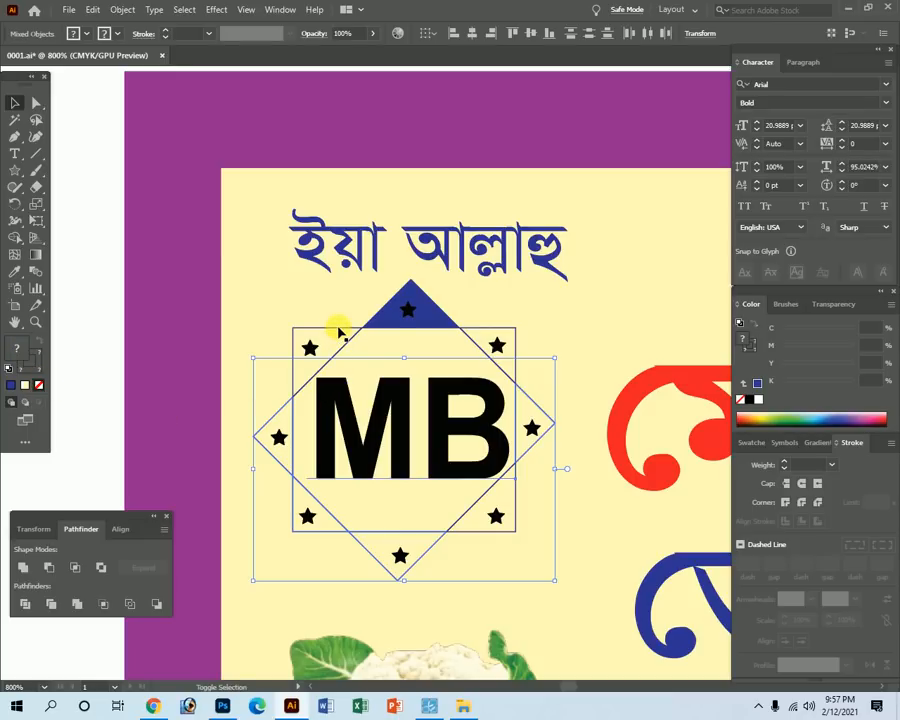
pyautogui.keyDown('shift'); pyautogui.click(339, 329); pyautogui.keyUp('shift')
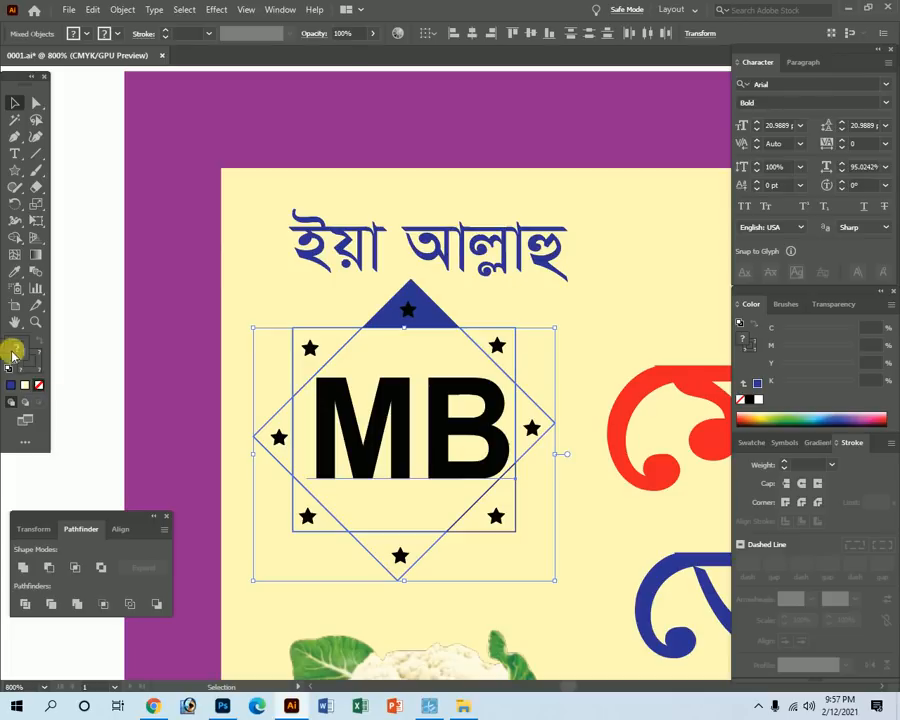
pyautogui.keyDown('shift'); pyautogui.click(367, 455); pyautogui.keyUp('shift')
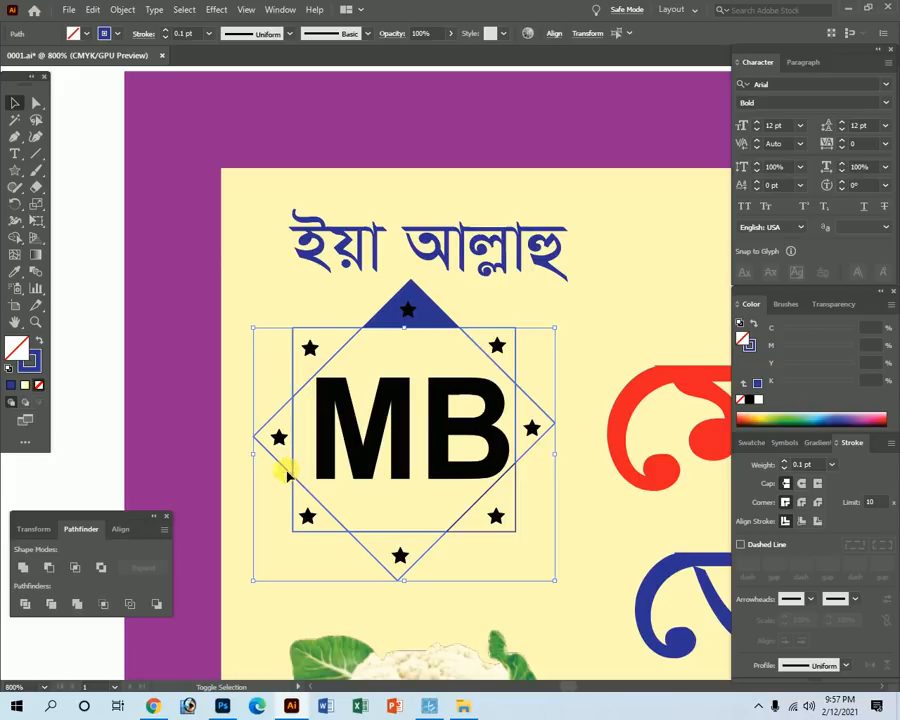
pyautogui.click(38, 342)
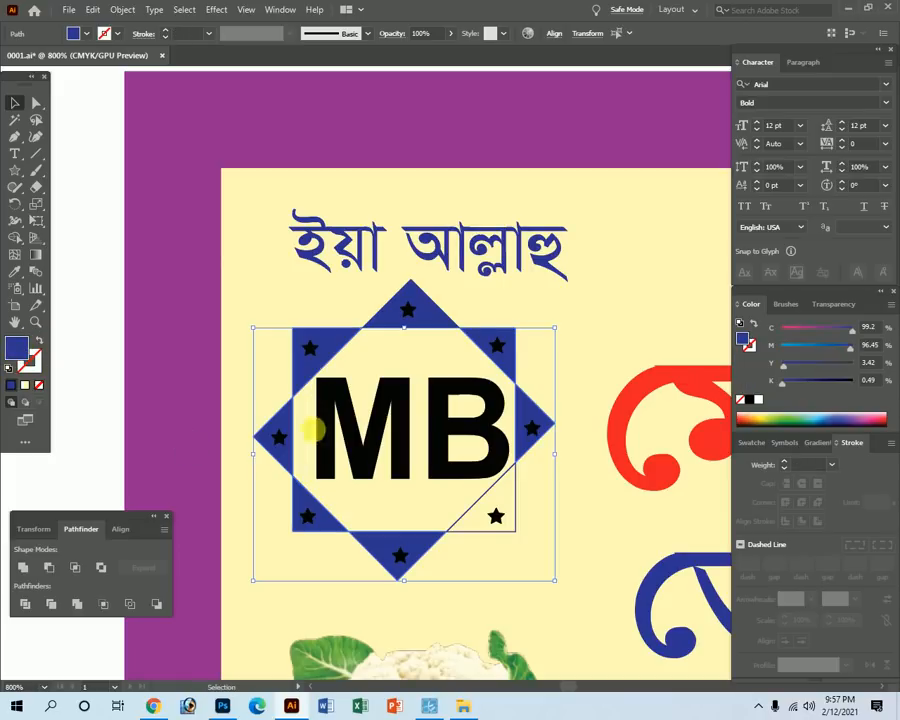
pyautogui.click(87, 330)
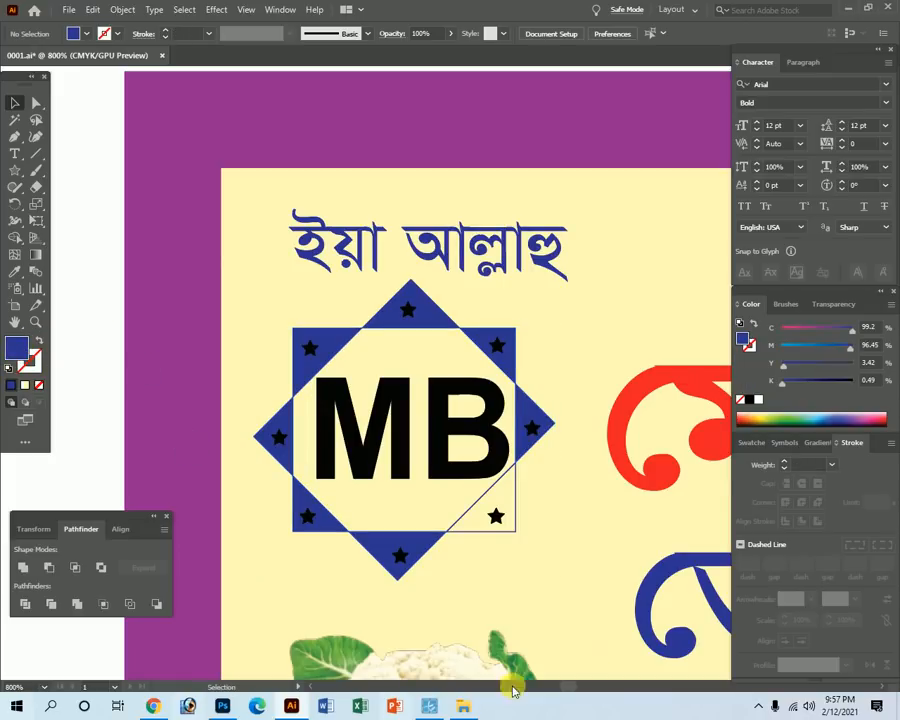
# Recolour the four diamond-point triangles (top, right, bottom, left) red.
pyautogui.click(436, 312)
pyautogui.keyDown('shift'); pyautogui.click(547, 424); pyautogui.keyUp('shift')
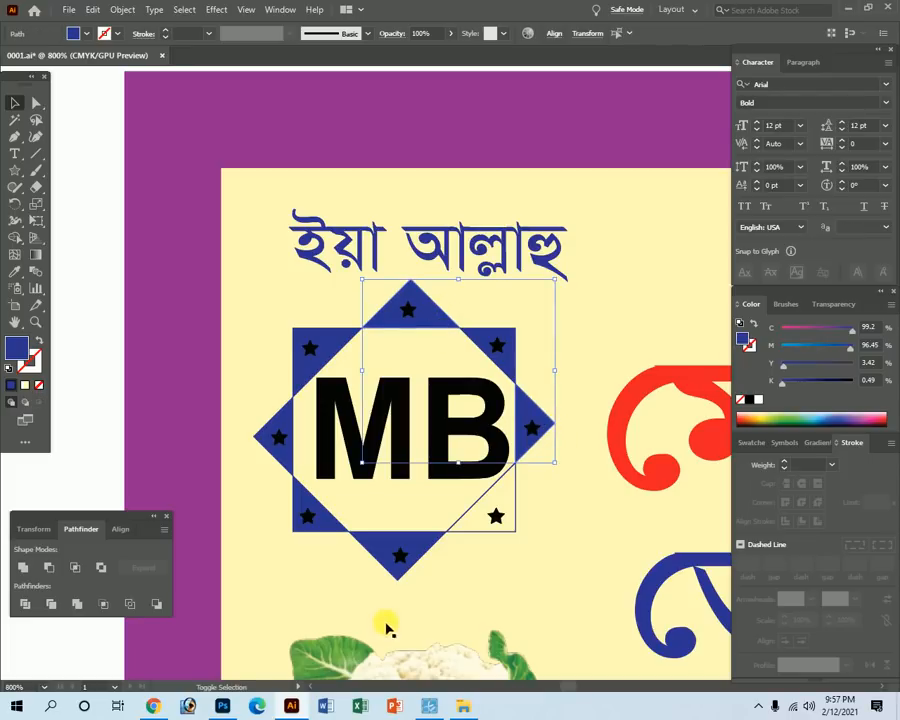
pyautogui.keyDown('shift'); pyautogui.click(403, 577); pyautogui.keyUp('shift')
pyautogui.keyDown('shift'); pyautogui.click(263, 441); pyautogui.keyUp('shift')
pyautogui.moveTo(842, 367); pyautogui.dragTo(568, 371)
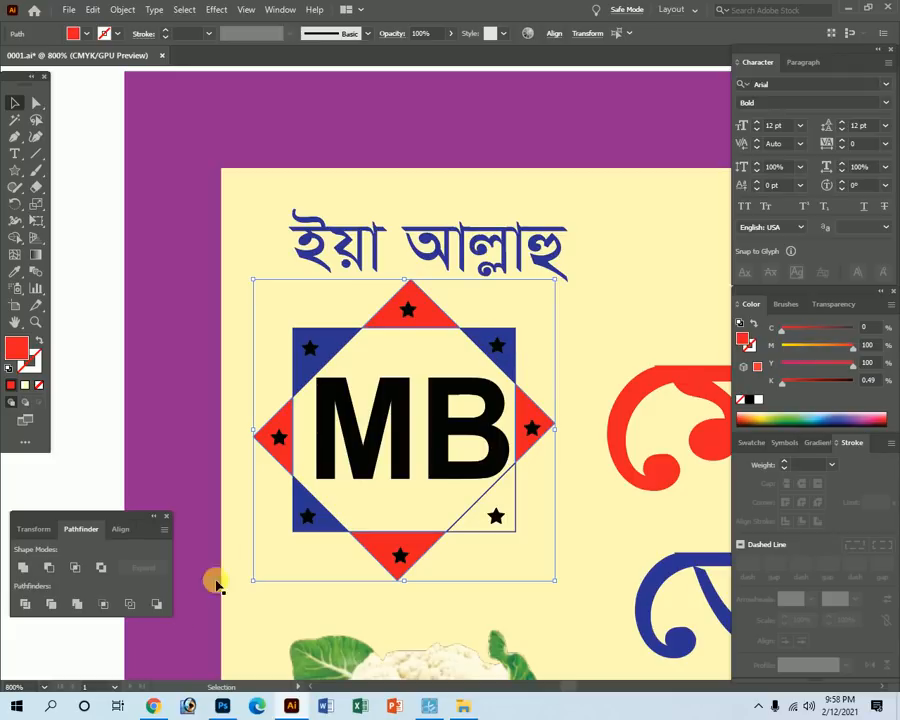
# Delete the MB letters and turn the bottom-right corner triangle green.
pyautogui.click(514, 533)
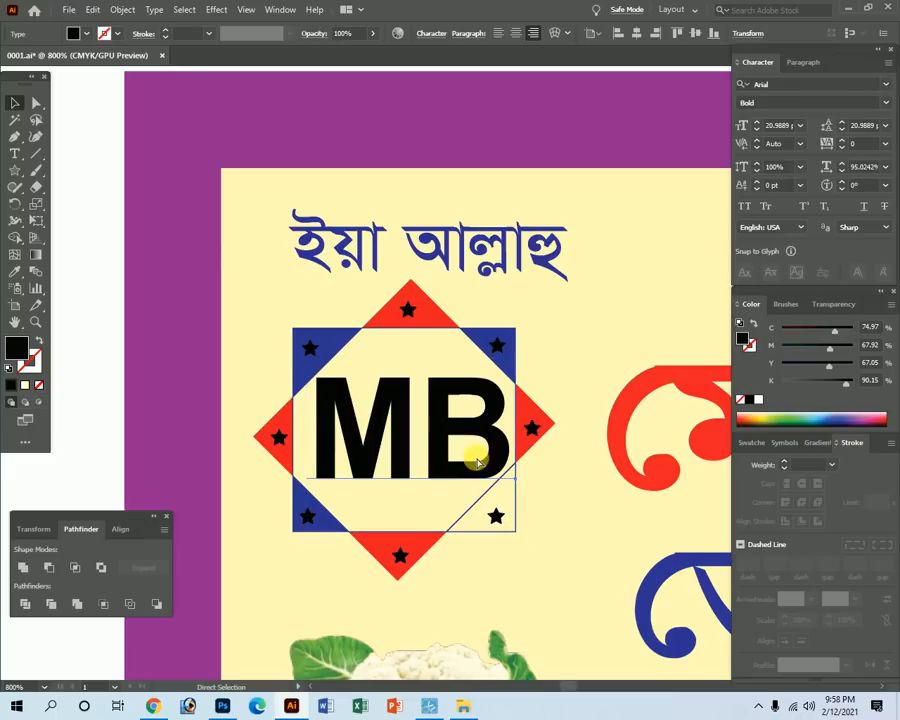
pyautogui.press('Delete')
pyautogui.click(514, 528)
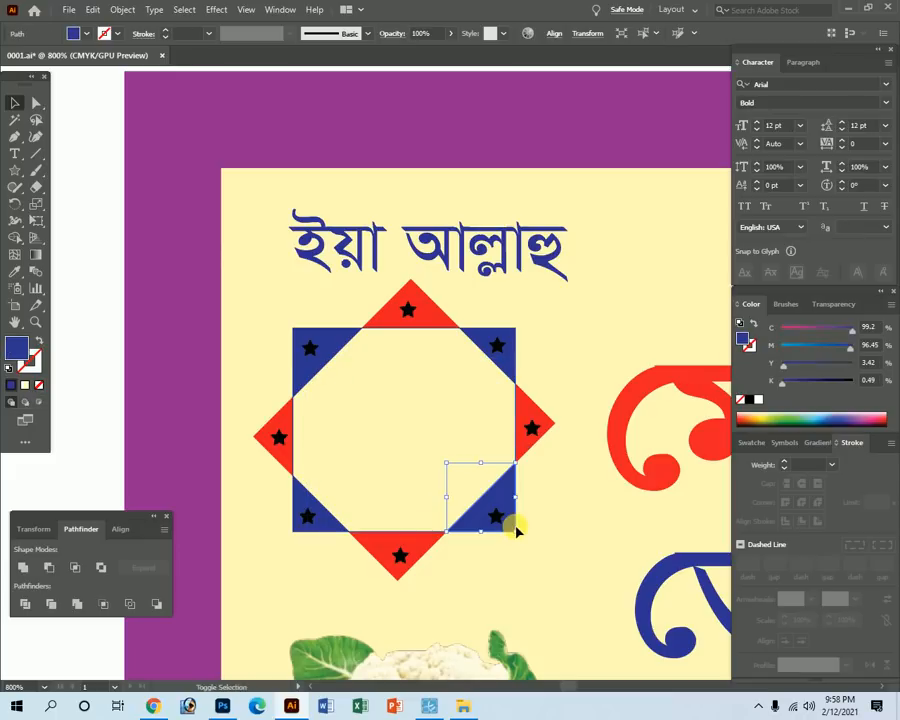
pyautogui.moveTo(838, 364); pyautogui.dragTo(862, 351)
pyautogui.moveTo(805, 345); pyautogui.dragTo(767, 346)
pyautogui.moveTo(853, 329); pyautogui.dragTo(872, 336)
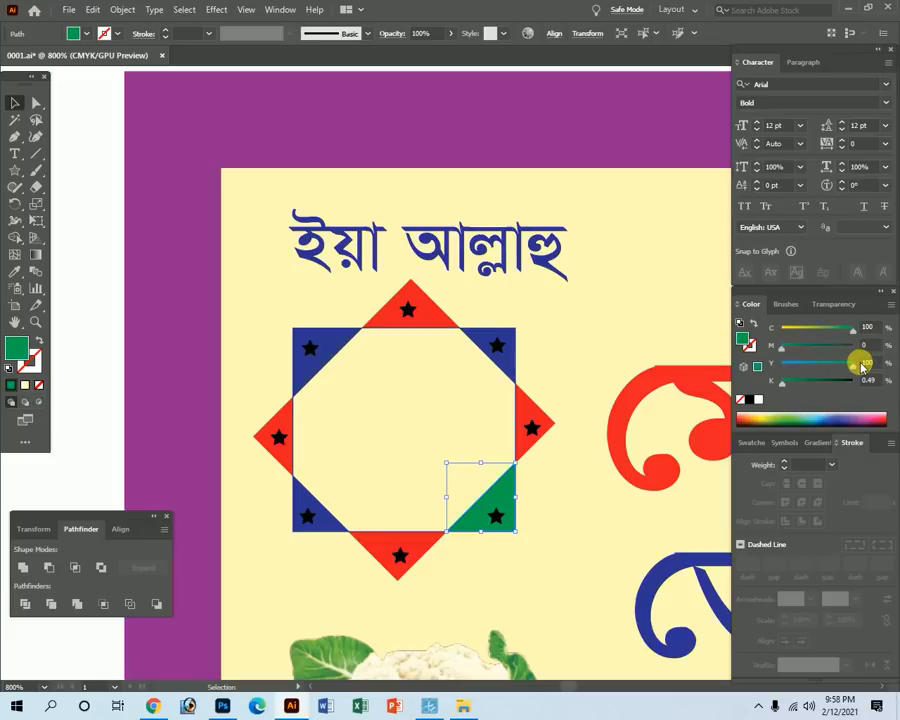
# Make the top-left corner triangle green.
pyautogui.click(330, 342)
pyautogui.click(852, 365)
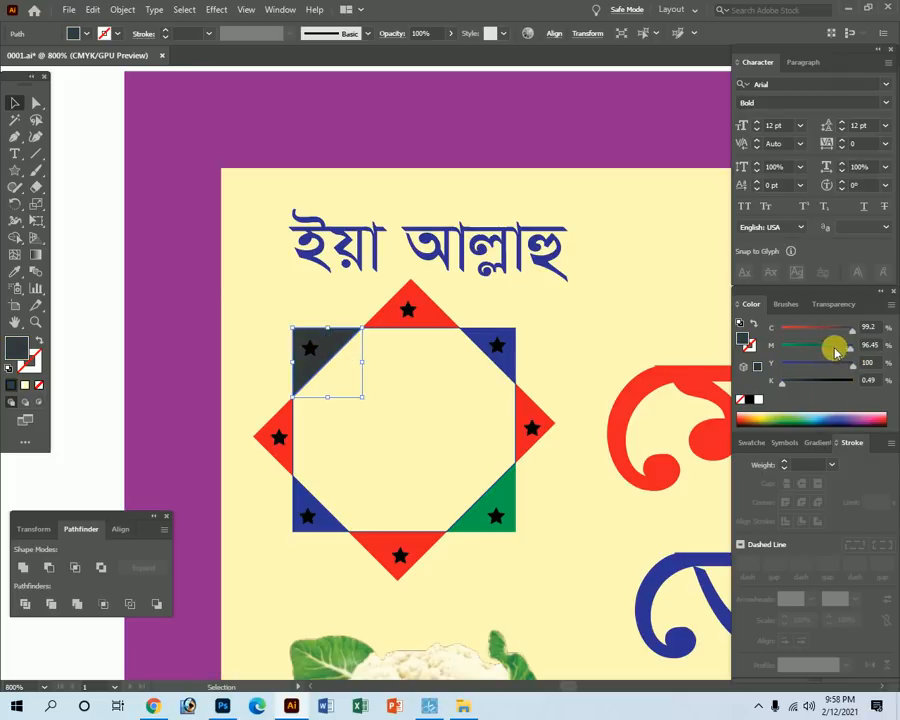
pyautogui.moveTo(836, 349); pyautogui.dragTo(676, 356)
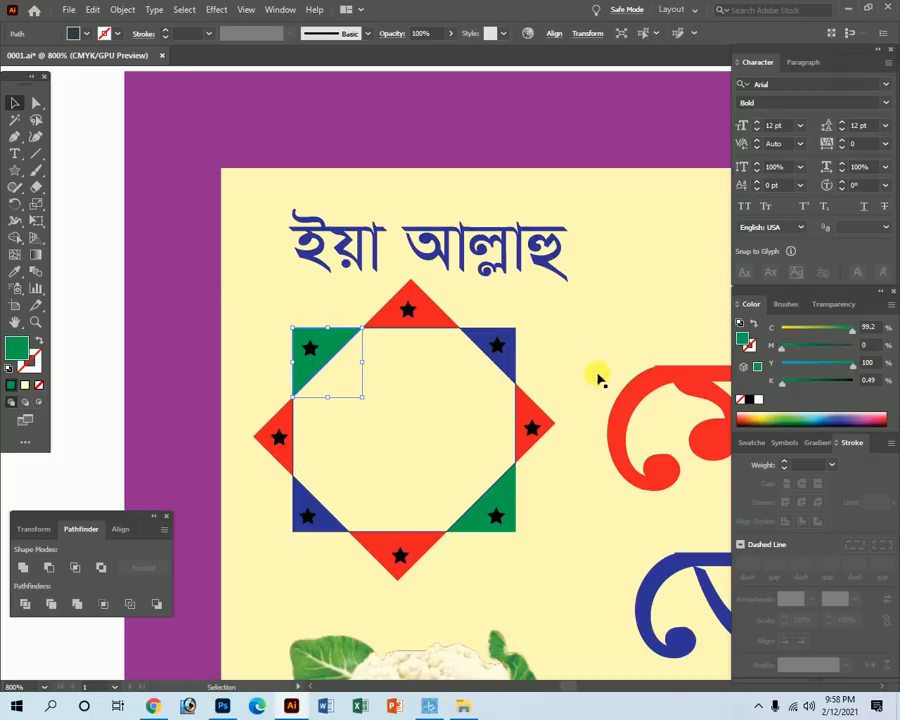
# Select the logo's central octagon and give it a blue fill with no outline.
pyautogui.click(272, 425)
pyautogui.click(100, 310)
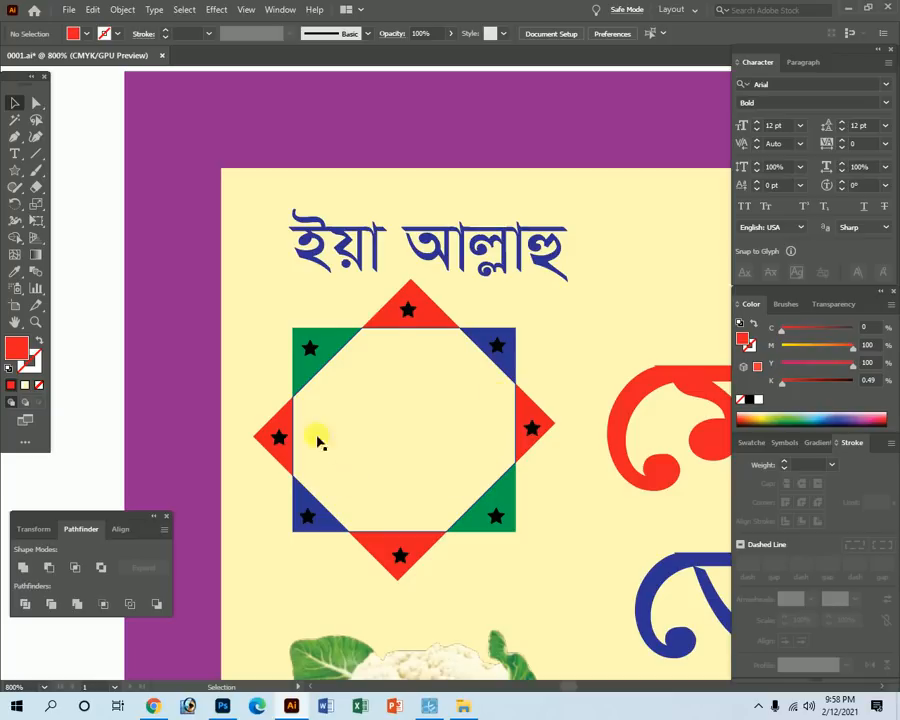
pyautogui.click(350, 348)
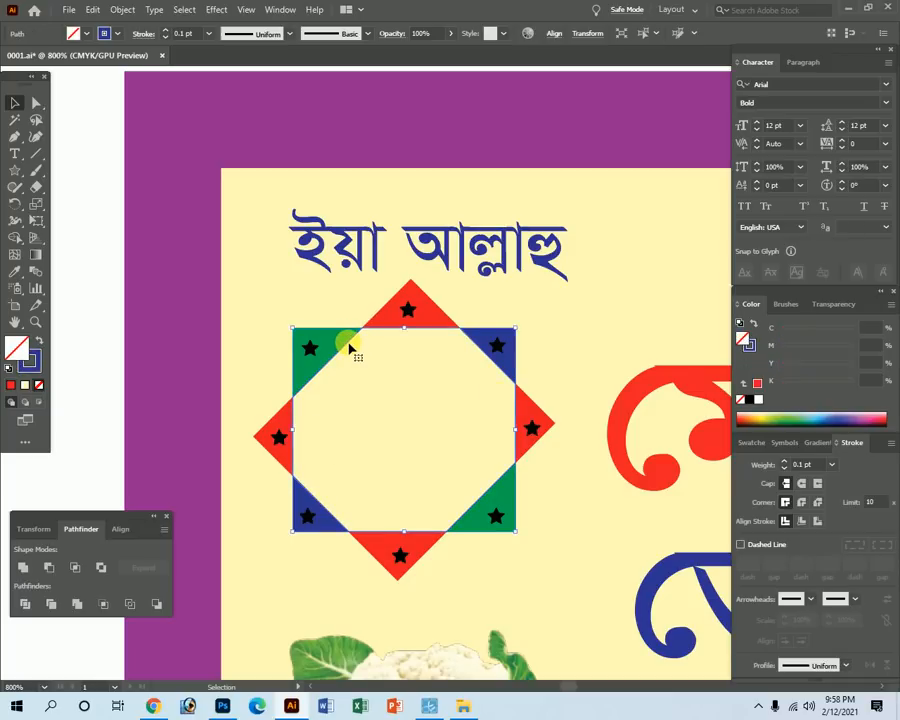
pyautogui.click(41, 342)
pyautogui.click(41, 342)
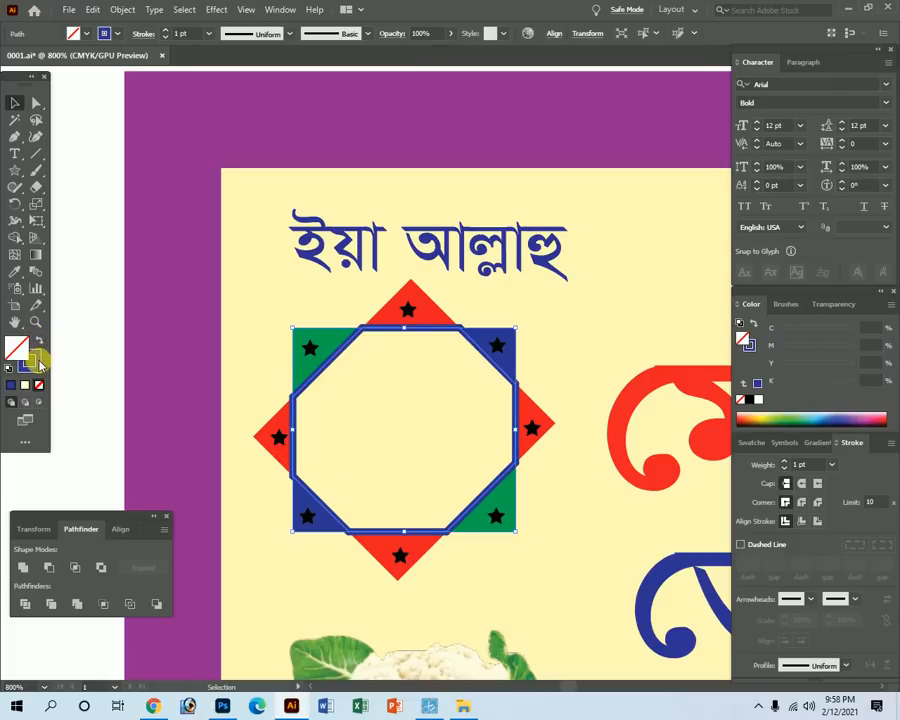
pyautogui.click(39, 342)
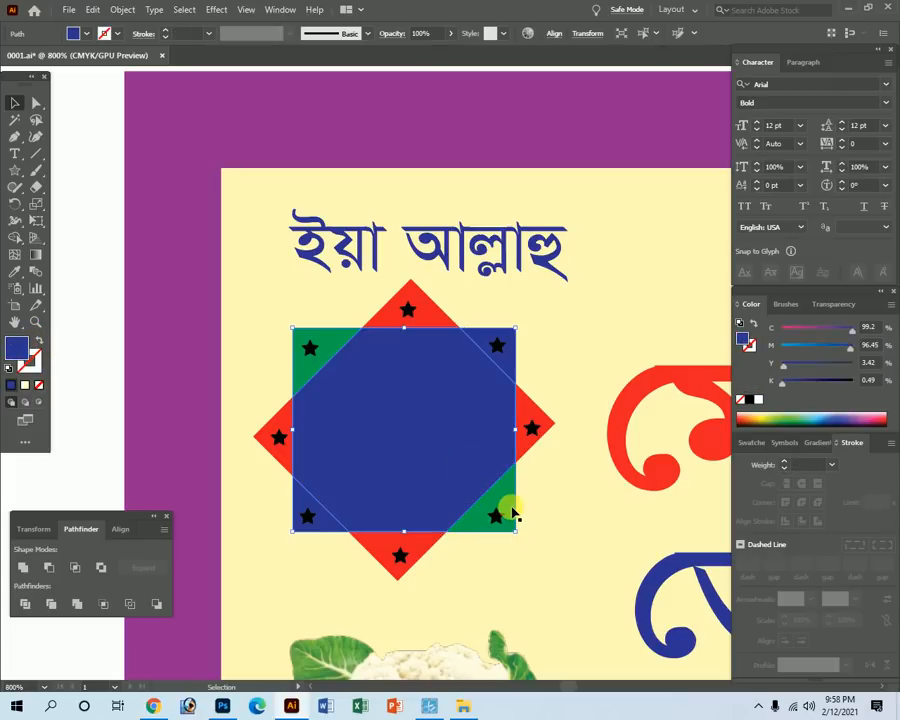
# Apply a radial gradient to the octagon, white at 0% to light orange at 100%.
pyautogui.click(818, 443)
pyautogui.click(819, 466)
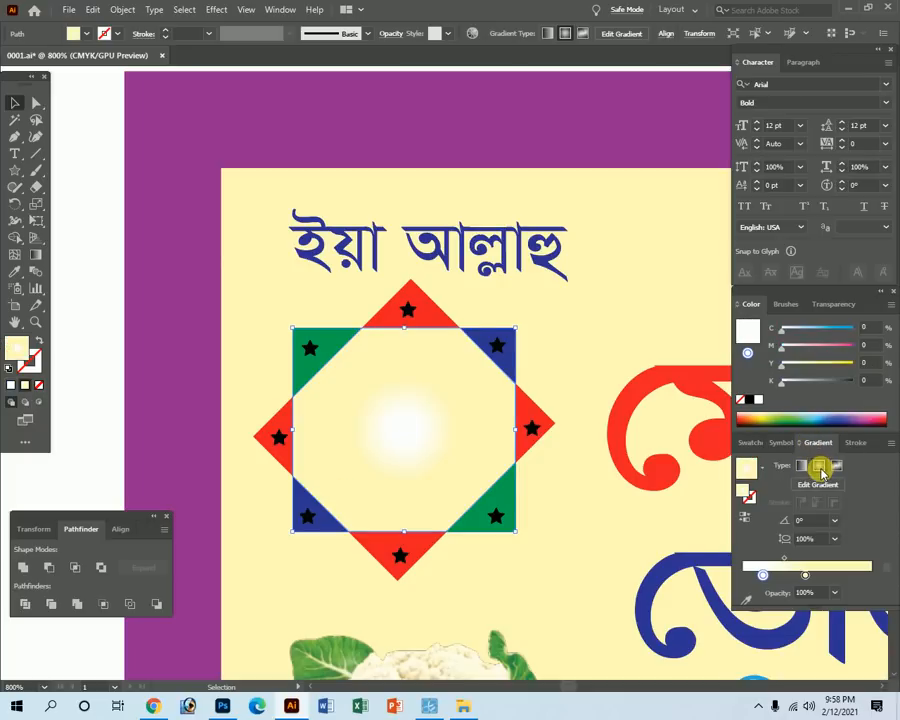
pyautogui.click(806, 578)
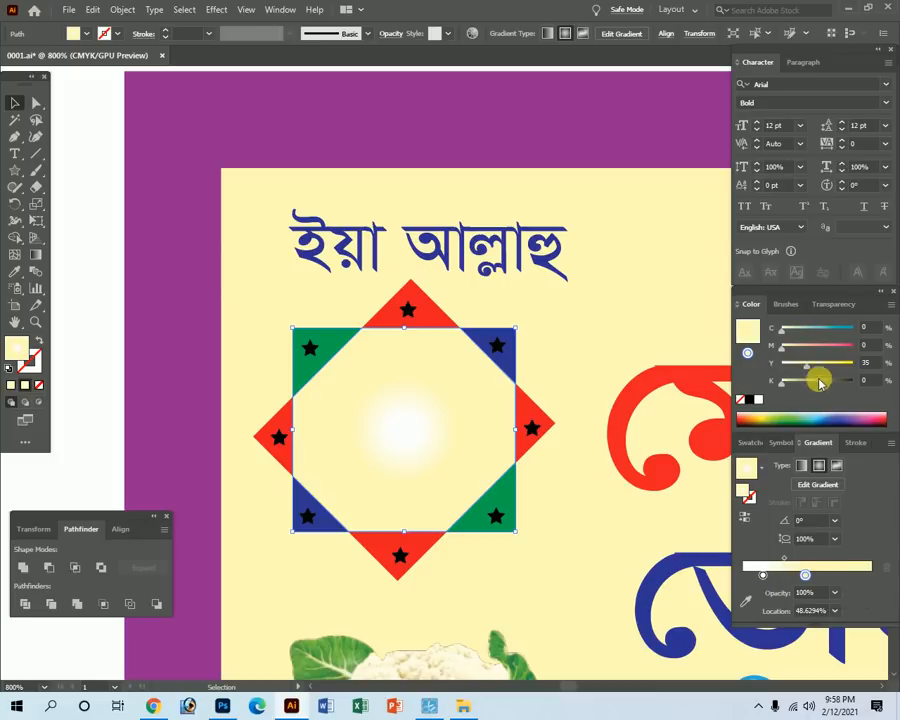
pyautogui.moveTo(808, 349); pyautogui.dragTo(860, 366)
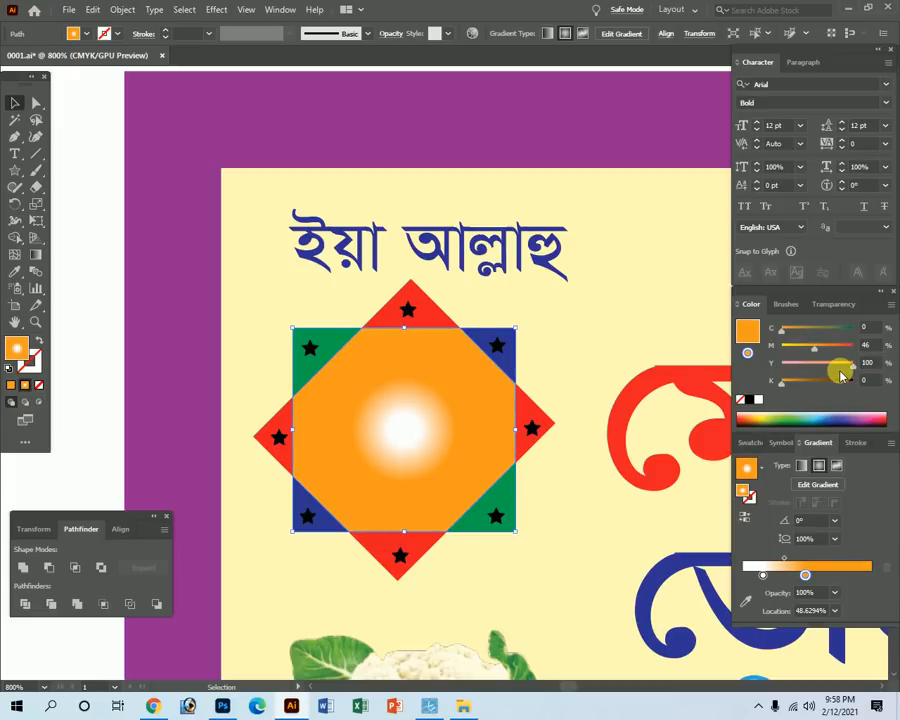
pyautogui.moveTo(840, 366); pyautogui.dragTo(811, 352)
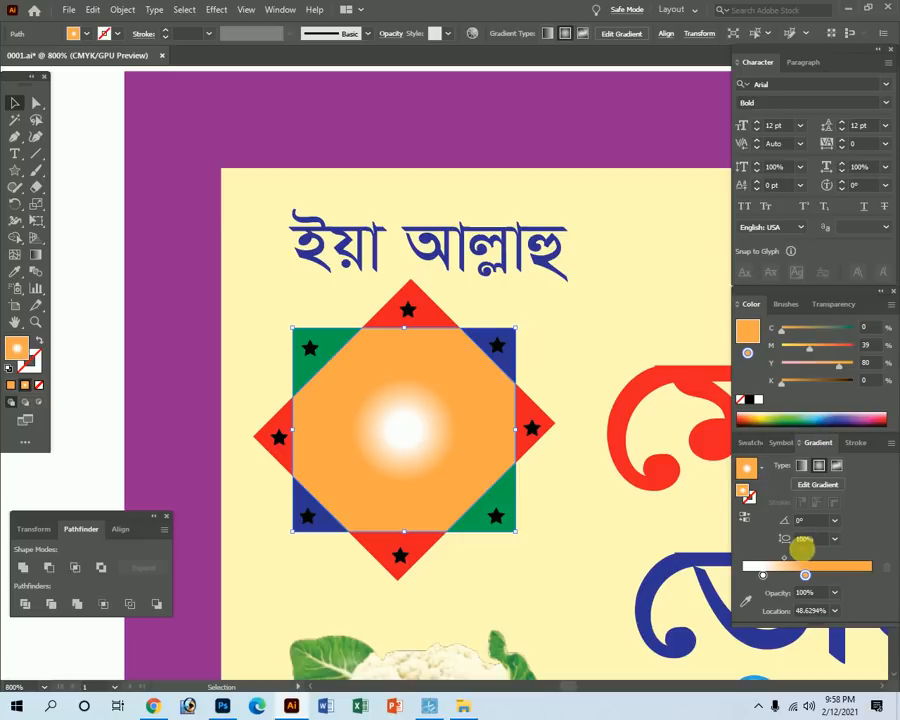
pyautogui.moveTo(762, 575); pyautogui.dragTo(742, 575)
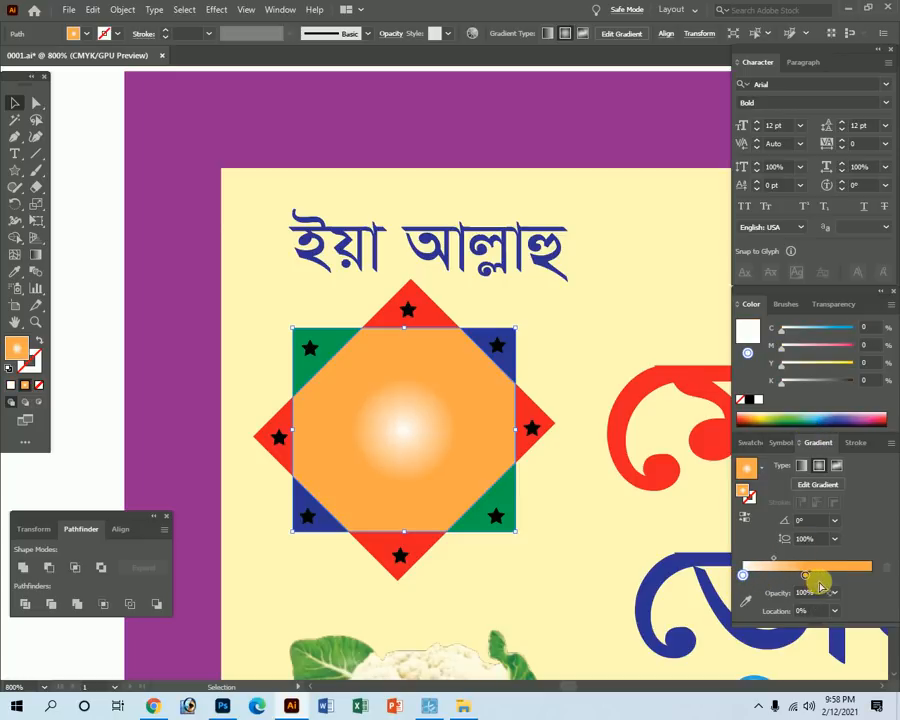
pyautogui.moveTo(808, 572); pyautogui.dragTo(873, 577)
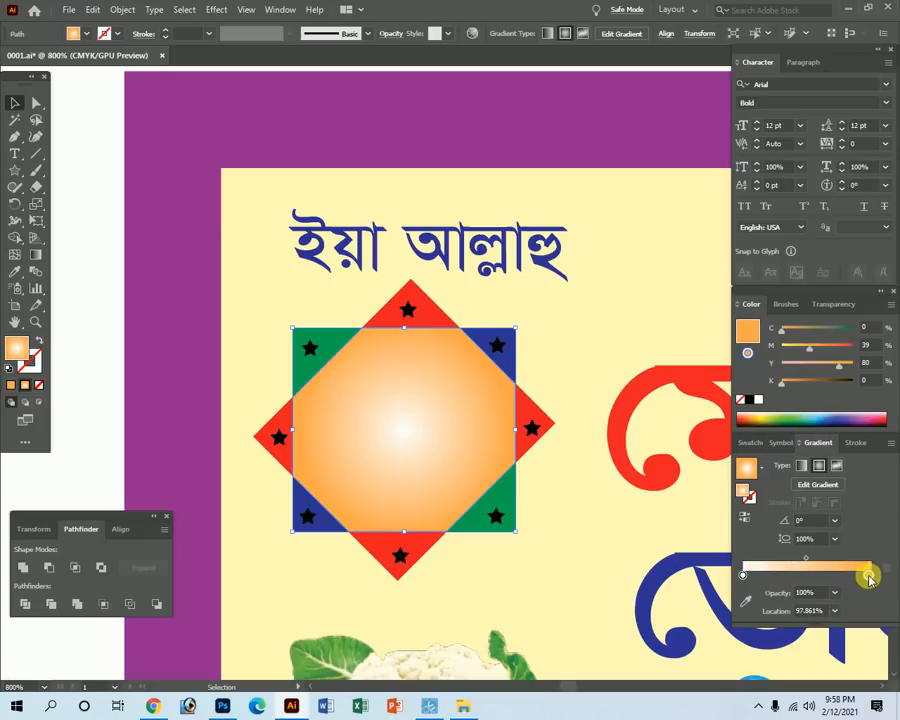
pyautogui.press('Tab')
pyautogui.press('Tab')
pyautogui.click(82, 389)
pyautogui.press('Tab')
pyautogui.press('Tab')
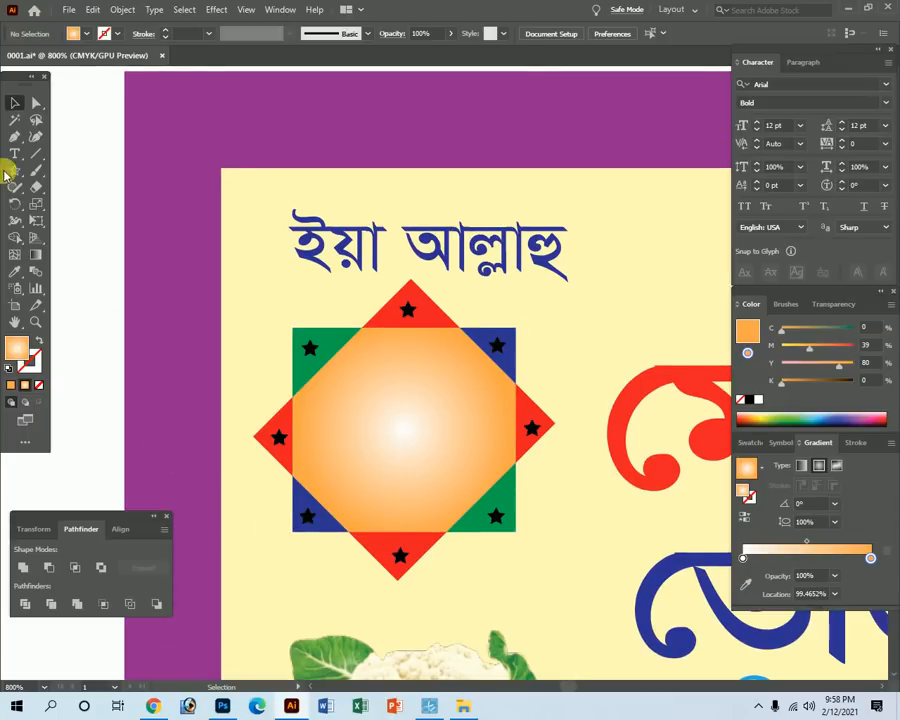
# Turn the black logo stars white by setting all their CMYK values to 0.
pyautogui.click(408, 311)
pyautogui.keyDown('shift'); pyautogui.click(528, 428); pyautogui.keyUp('shift')
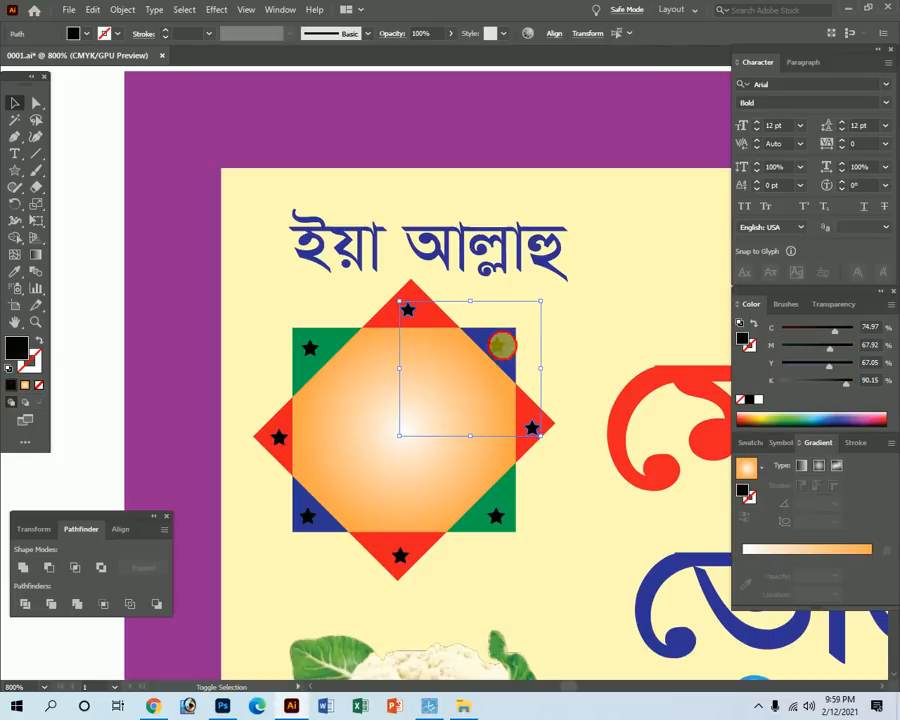
pyautogui.keyDown('shift'); pyautogui.click(495, 520); pyautogui.keyUp('shift')
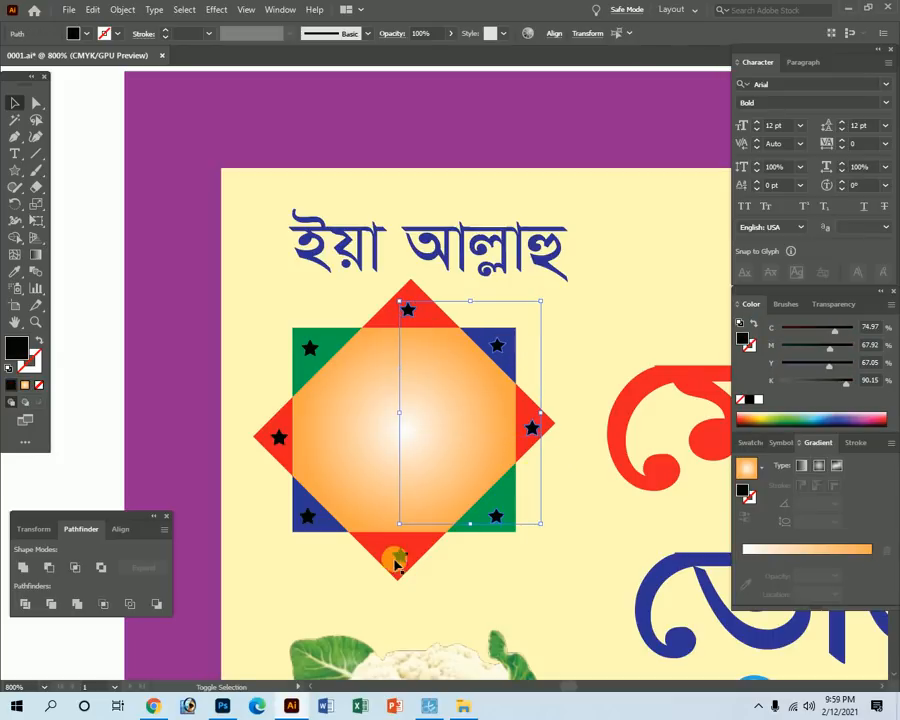
pyautogui.keyDown('shift'); pyautogui.click(400, 557); pyautogui.keyUp('shift')
pyautogui.keyDown('shift'); pyautogui.click(303, 520); pyautogui.keyUp('shift')
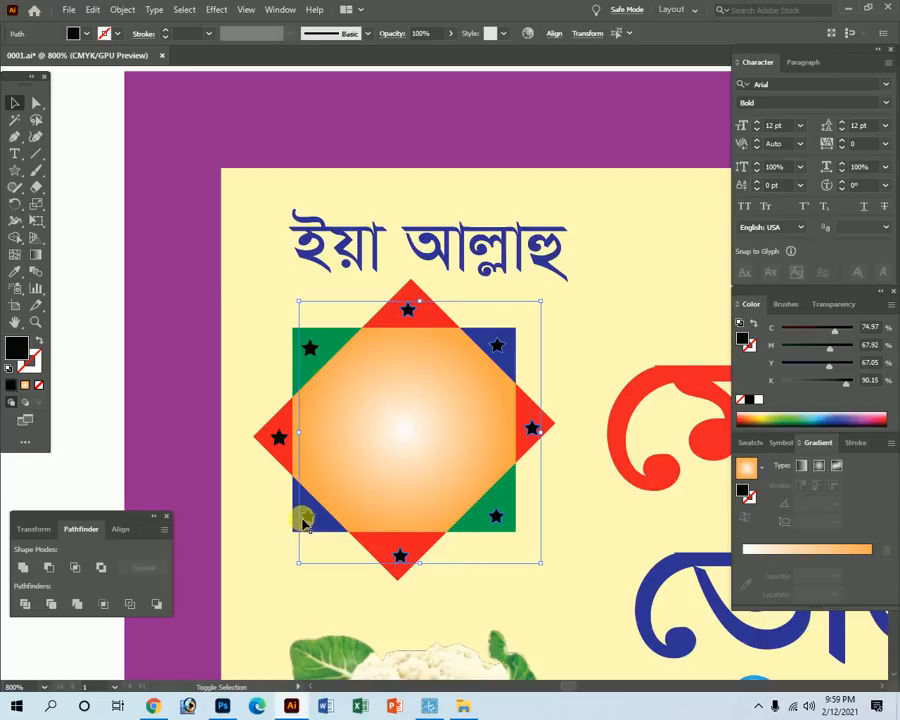
pyautogui.keyDown('shift'); pyautogui.click(277, 436); pyautogui.keyUp('shift')
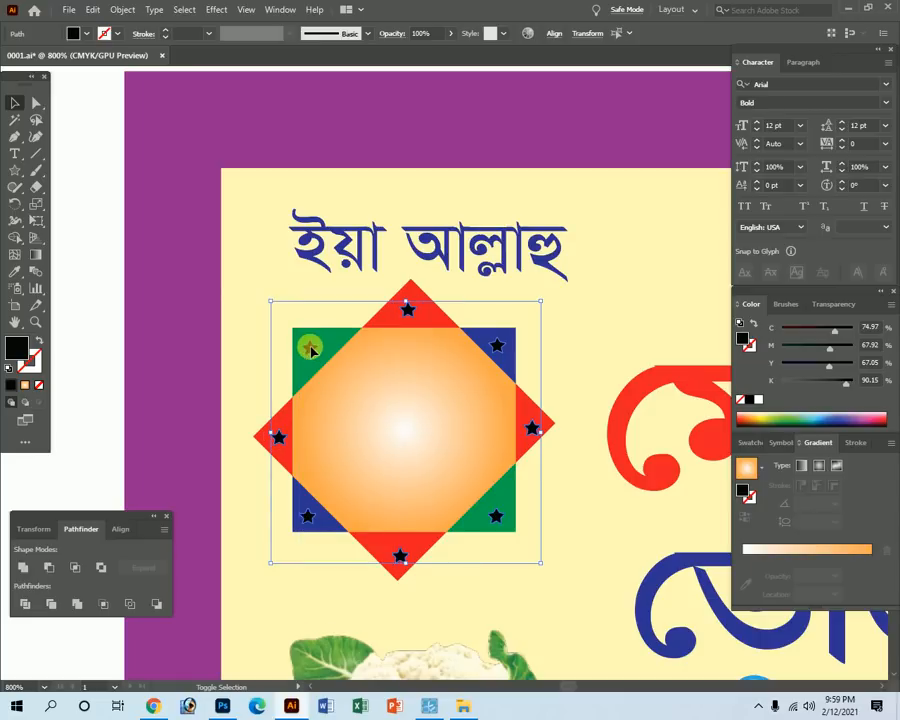
pyautogui.moveTo(846, 383); pyautogui.dragTo(750, 381)
pyautogui.moveTo(829, 366); pyautogui.dragTo(754, 345)
pyautogui.moveTo(822, 330); pyautogui.dragTo(738, 336)
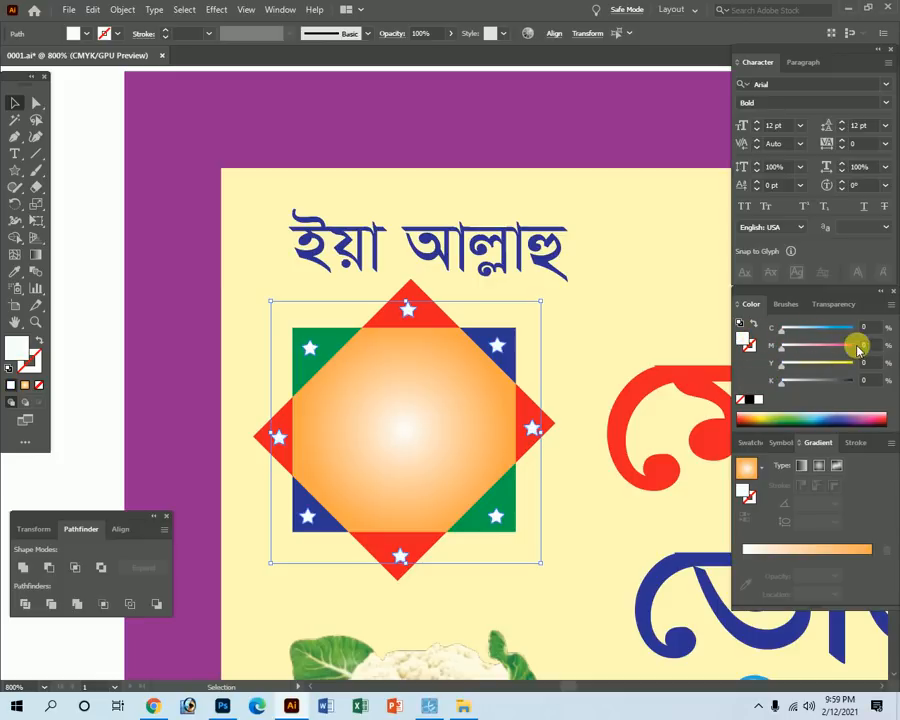
pyautogui.press('Tab')
pyautogui.click(57, 418)
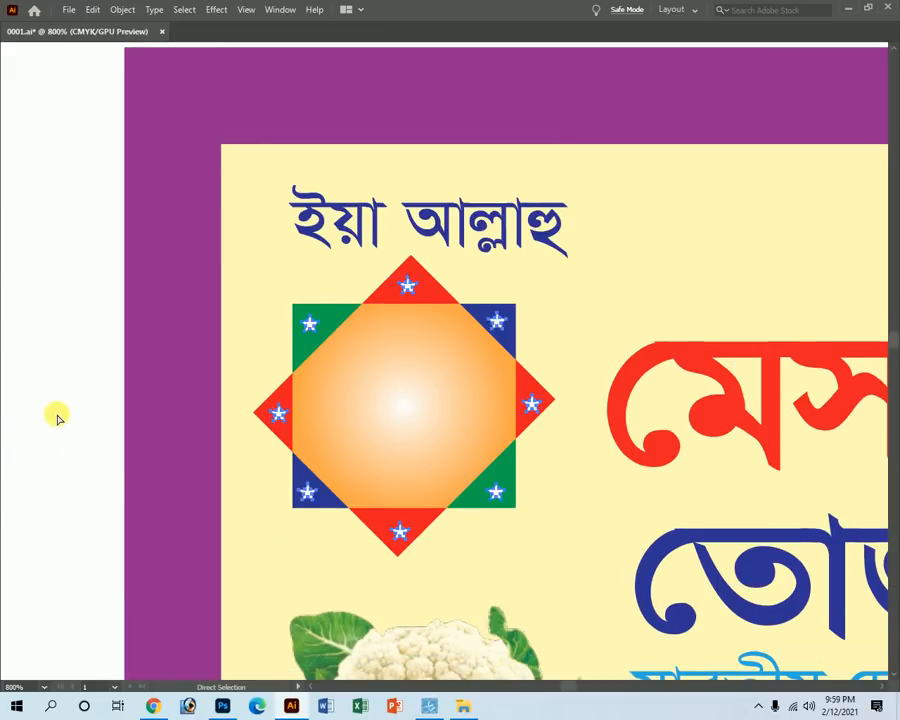
# Reveal the hidden MB lettering and colour the letter M bright green.
pyautogui.hotkey('ctrl', 'alt', '3')
pyautogui.press('Tab')
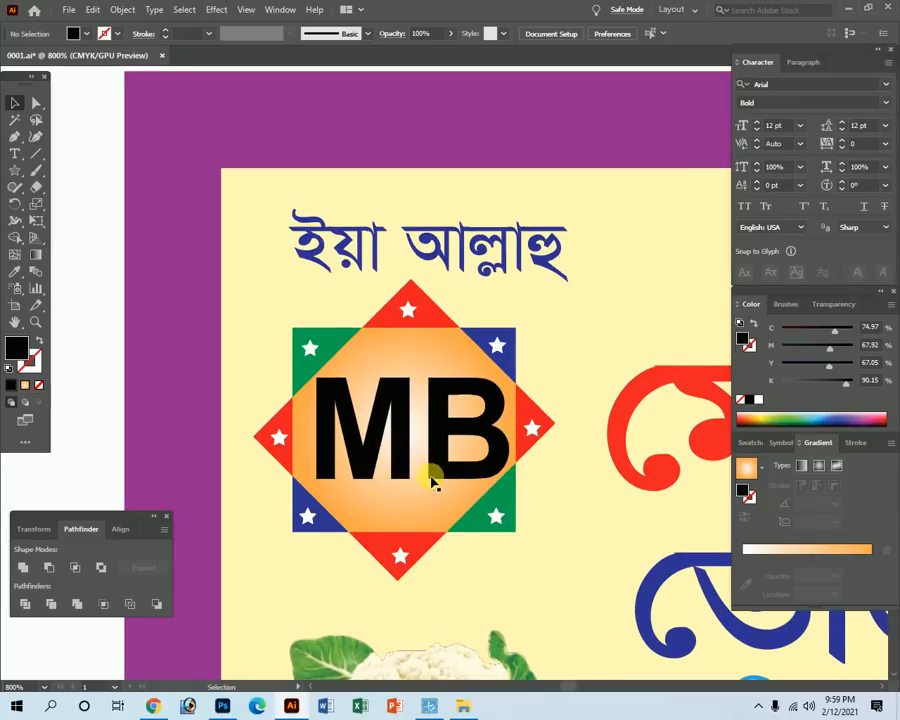
pyautogui.press('t')
pyautogui.moveTo(410, 455); pyautogui.dragTo(306, 512)
pyautogui.moveTo(840, 330); pyautogui.dragTo(723, 346)
pyautogui.moveTo(805, 390); pyautogui.dragTo(751, 380)
# Colour the letter B purple with C 50, M 100, Y 0.
pyautogui.moveTo(430, 416); pyautogui.dragTo(525, 423)
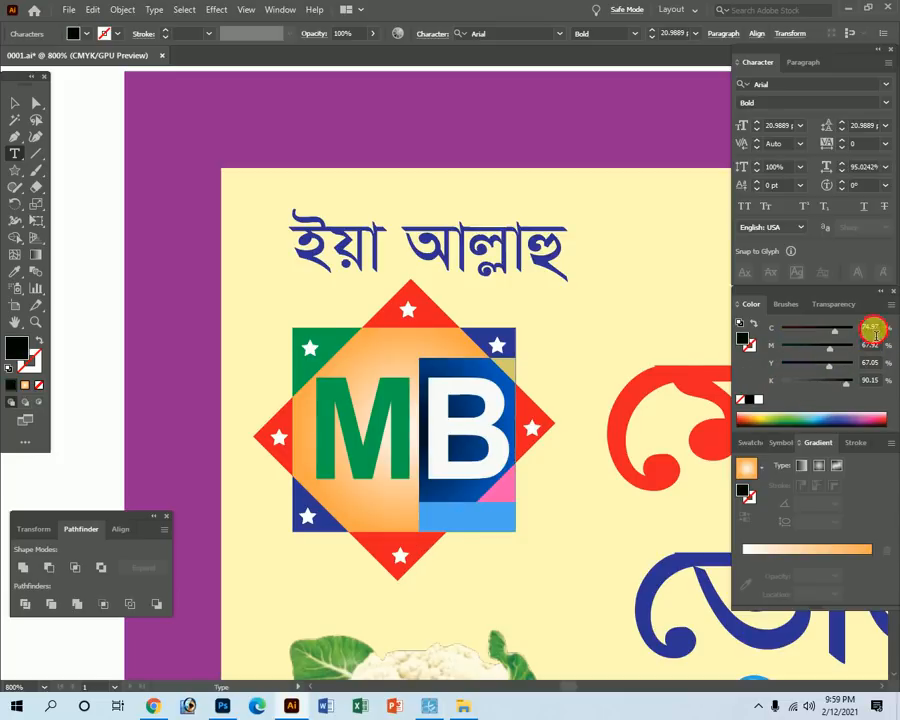
pyautogui.write('50')
pyautogui.press('Tab')
pyautogui.write('100')
pyautogui.press('Tab')
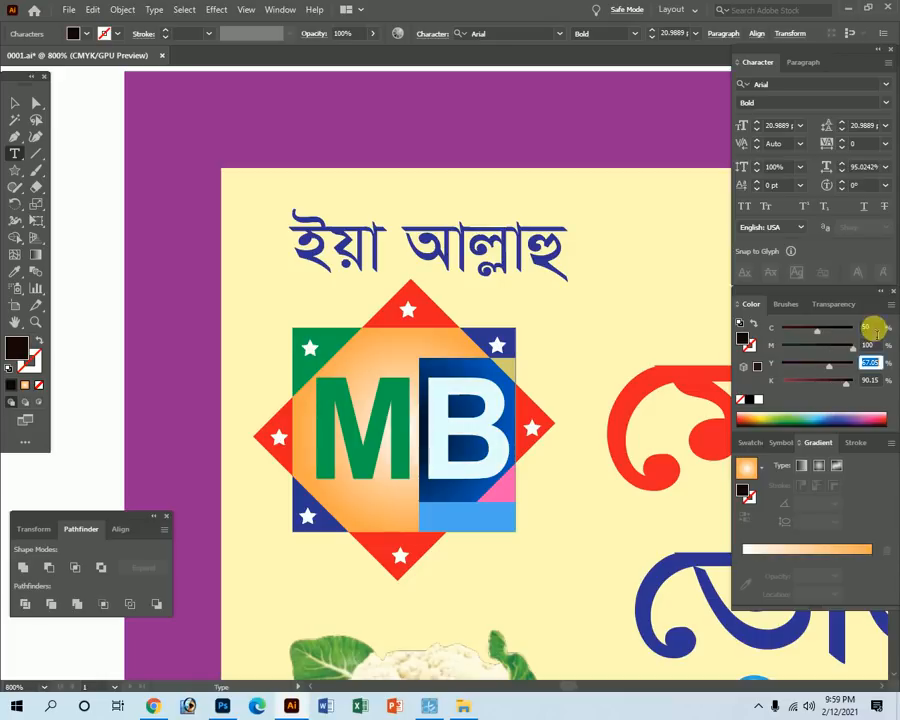
pyautogui.write('0')
pyautogui.press('Tab')
pyautogui.write('0')
pyautogui.press('Tab')
pyautogui.keyDown('ctrl'); pyautogui.click(68, 228); pyautogui.keyUp('ctrl')
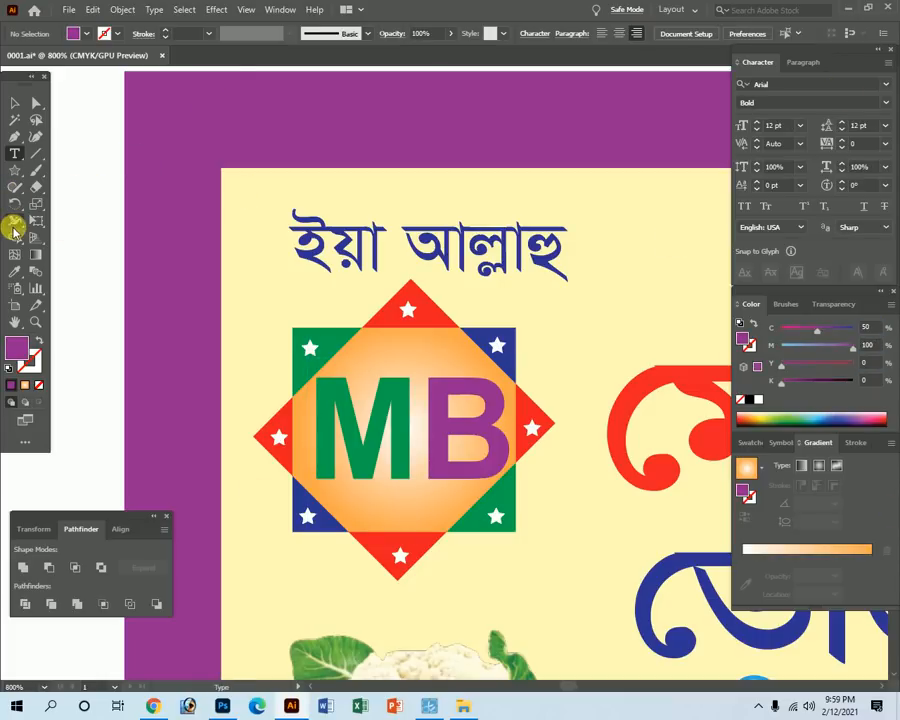
pyautogui.click(15, 103)
pyautogui.press('Tab')
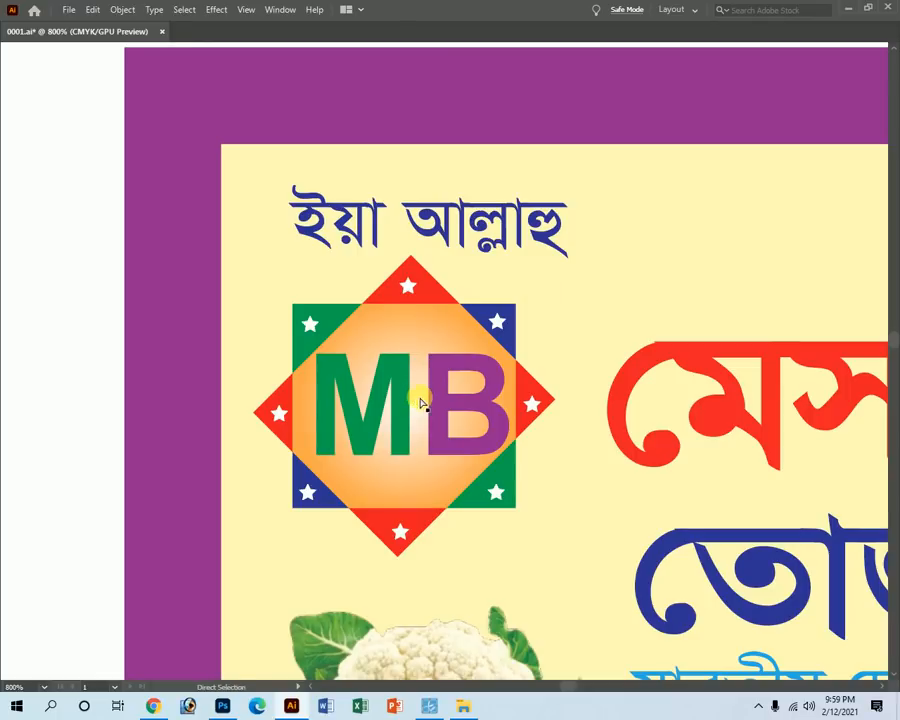
pyautogui.hotkey('ctrl', 'y')
pyautogui.press('v')
pyautogui.moveTo(271, 274); pyautogui.dragTo(569, 546)
pyautogui.press('a')
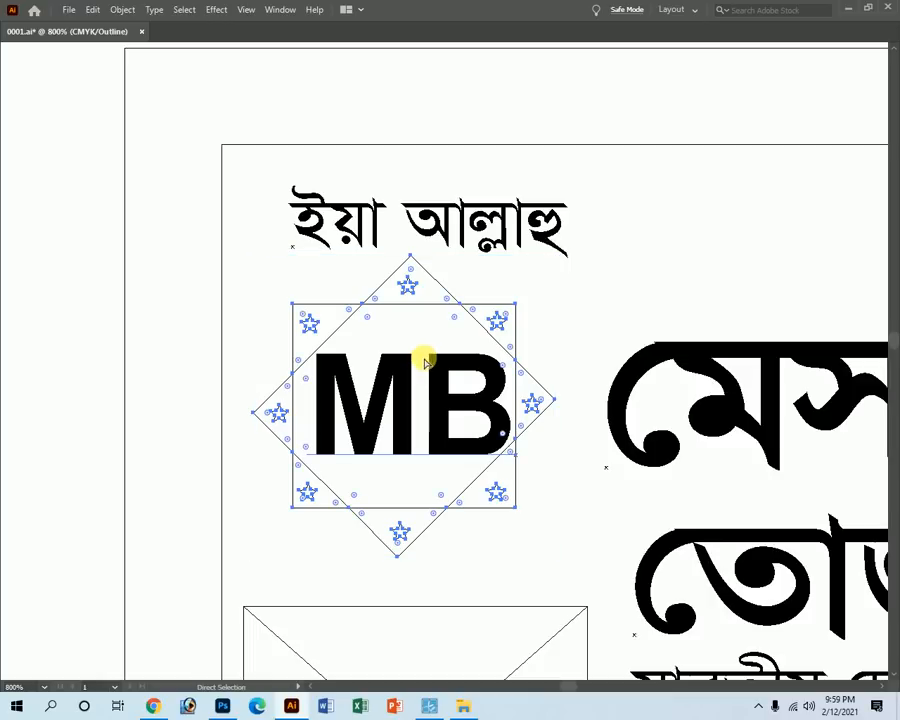
pyautogui.hotkey('ctrl', 'y')
pyautogui.press('v')
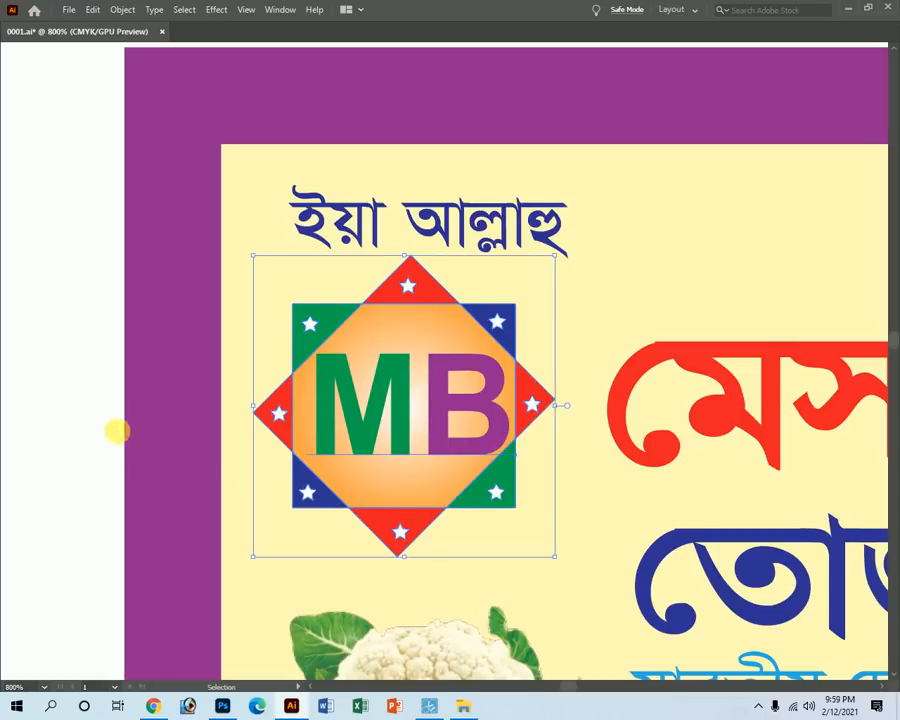
pyautogui.click(76, 338)
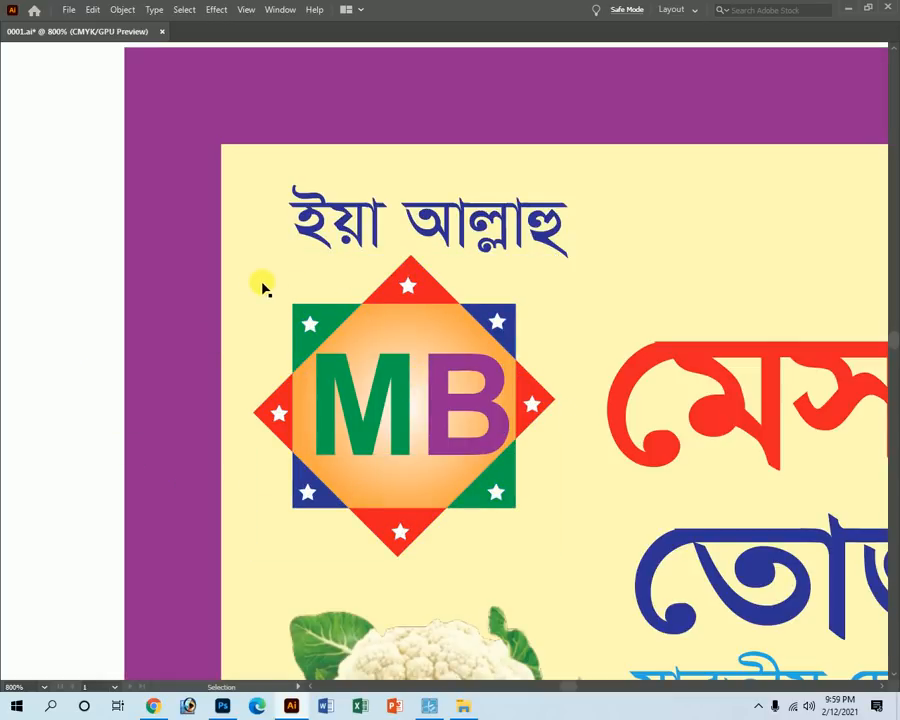
pyautogui.moveTo(262, 287); pyautogui.dragTo(334, 363)
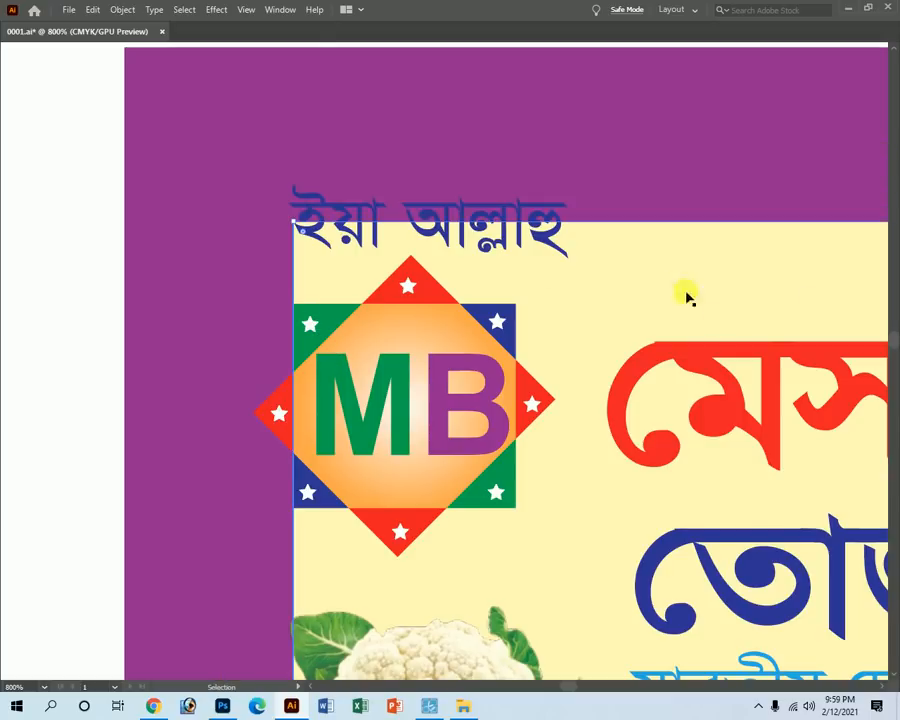
pyautogui.press('a')
pyautogui.hotkey('ctrl', 'z')
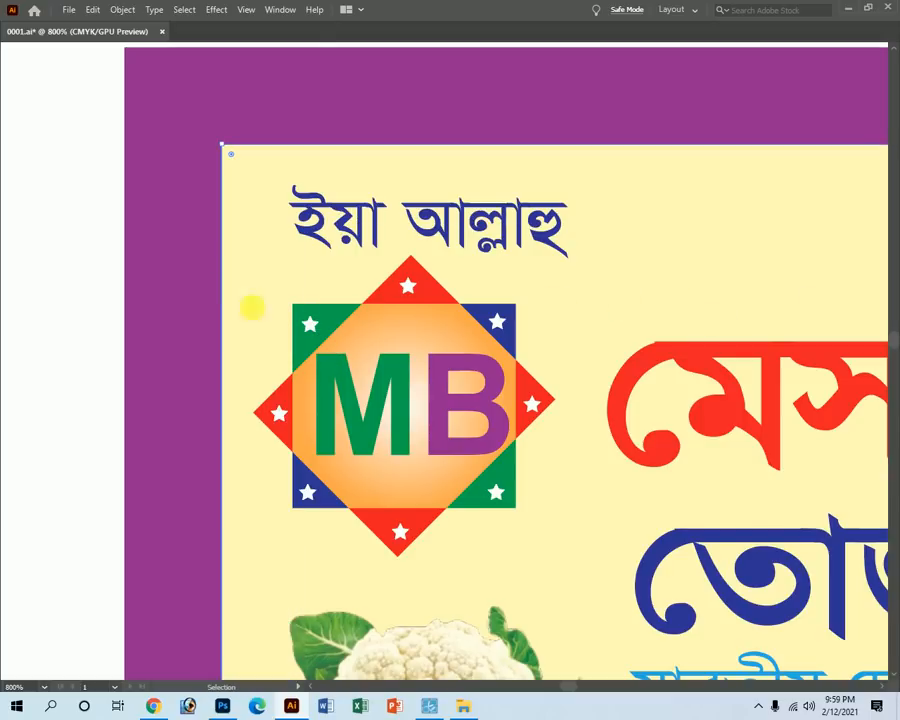
pyautogui.keyDown('ctrl'); pyautogui.click(75, 253); pyautogui.keyUp('ctrl')
pyautogui.keyDown('ctrl'); pyautogui.keyDown('alt'); pyautogui.click(484, 400); pyautogui.keyUp('alt'); pyautogui.keyUp('ctrl')
pyautogui.keyDown('ctrl'); pyautogui.keyDown('alt'); pyautogui.click(494, 416); pyautogui.keyUp('alt'); pyautogui.keyUp('ctrl')
pyautogui.keyDown('ctrl'); pyautogui.keyDown('alt'); pyautogui.click(503, 437); pyautogui.keyUp('alt'); pyautogui.keyUp('ctrl')
pyautogui.keyDown('ctrl'); pyautogui.keyDown('alt'); pyautogui.click(580, 384); pyautogui.keyUp('alt'); pyautogui.keyUp('ctrl')
pyautogui.moveTo(283, 305); pyautogui.dragTo(474, 394)
pyautogui.click(474, 390)
pyautogui.press('Tab')
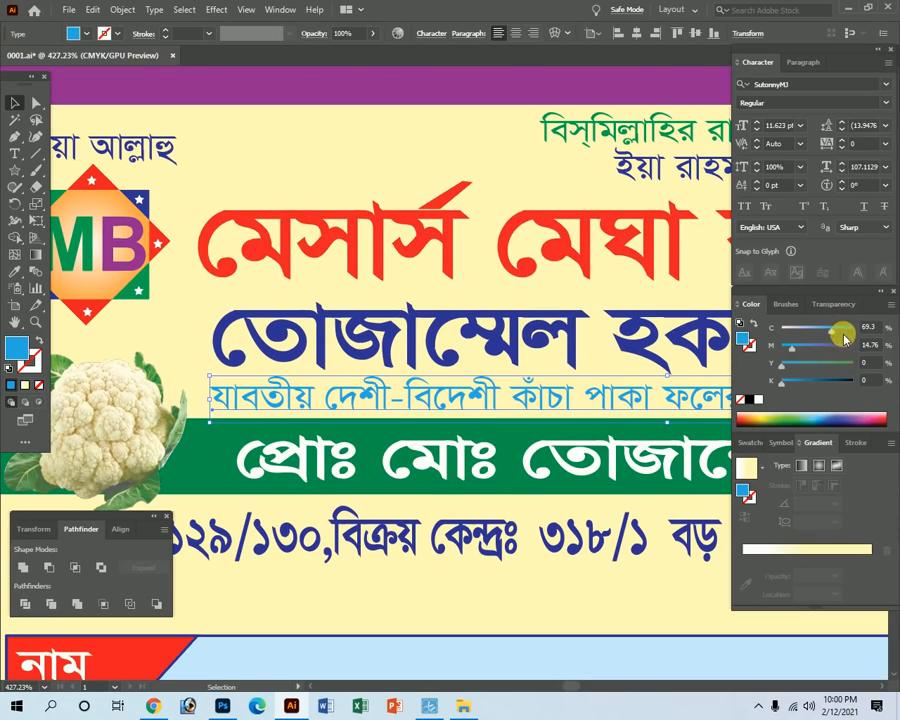
# Colour the header tagline red and nudge it up slightly.
pyautogui.click(854, 365)
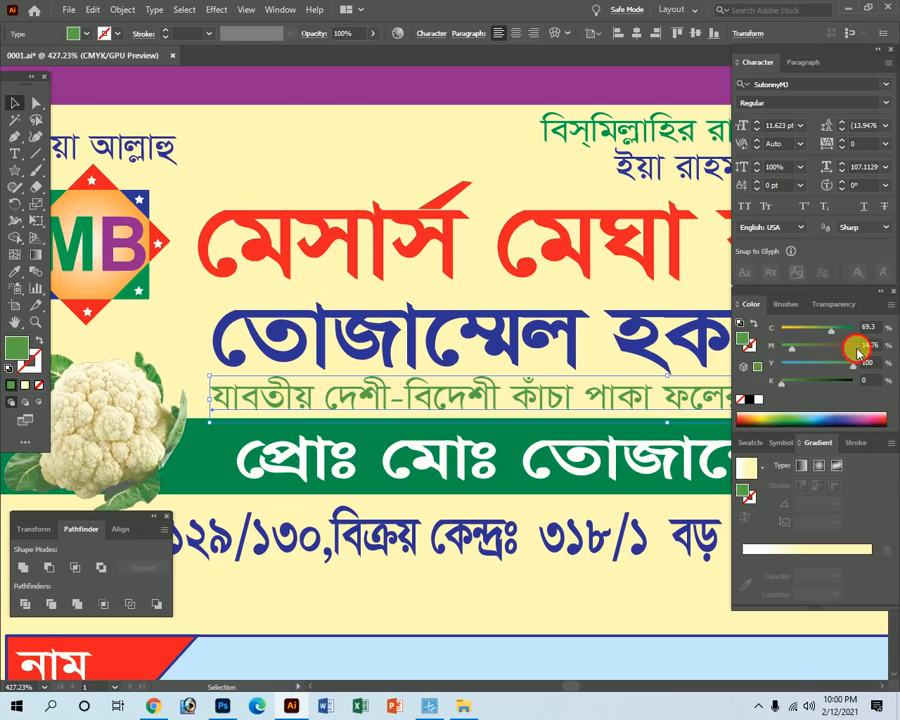
pyautogui.click(854, 348)
pyautogui.moveTo(831, 330); pyautogui.dragTo(653, 331)
pyautogui.press('Tab')
pyautogui.press('z')
pyautogui.keyDown('alt'); pyautogui.click(510, 460); pyautogui.keyUp('alt')
pyautogui.keyDown('alt'); pyautogui.click(510, 460); pyautogui.keyUp('alt')
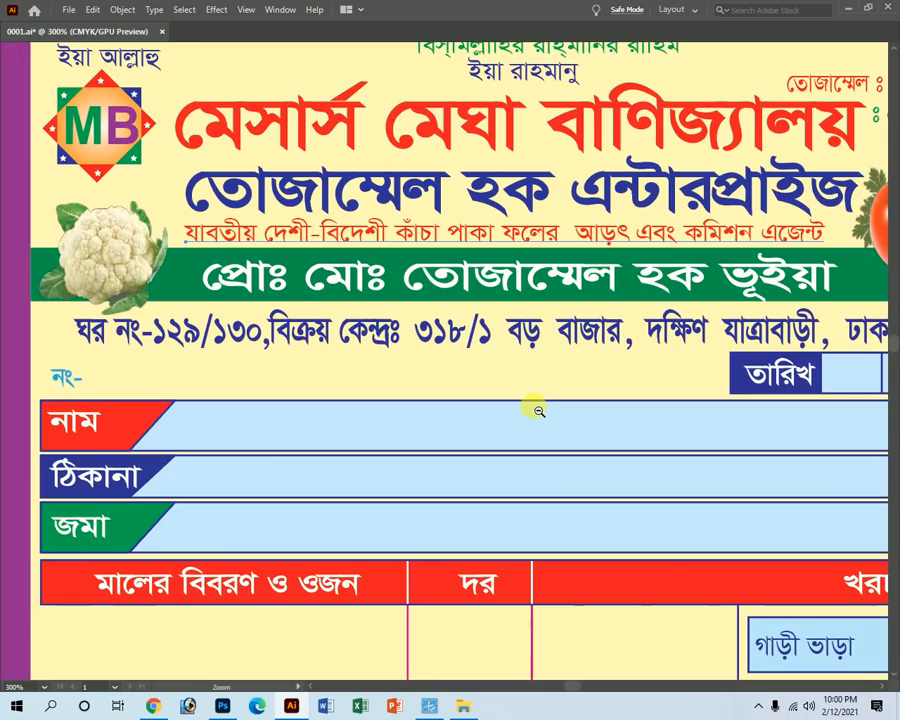
pyautogui.keyDown('alt'); pyautogui.click(535, 405); pyautogui.keyUp('alt')
pyautogui.keyDown('alt'); pyautogui.click(535, 405); pyautogui.keyUp('alt')
pyautogui.click(397, 280)
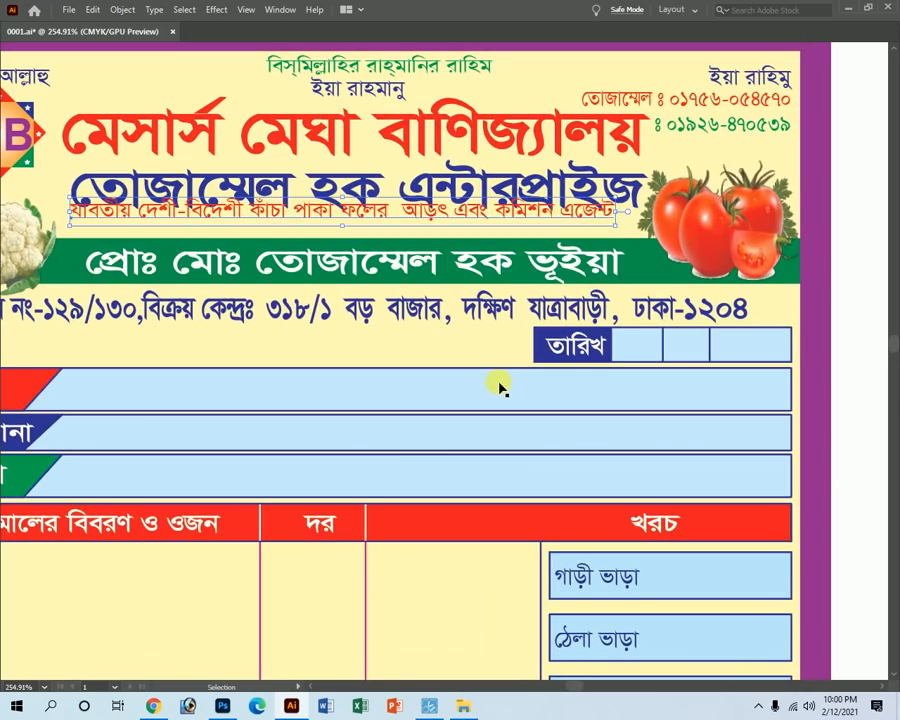
pyautogui.moveTo(333, 195); pyautogui.dragTo(500, 283)
pyautogui.press('v')
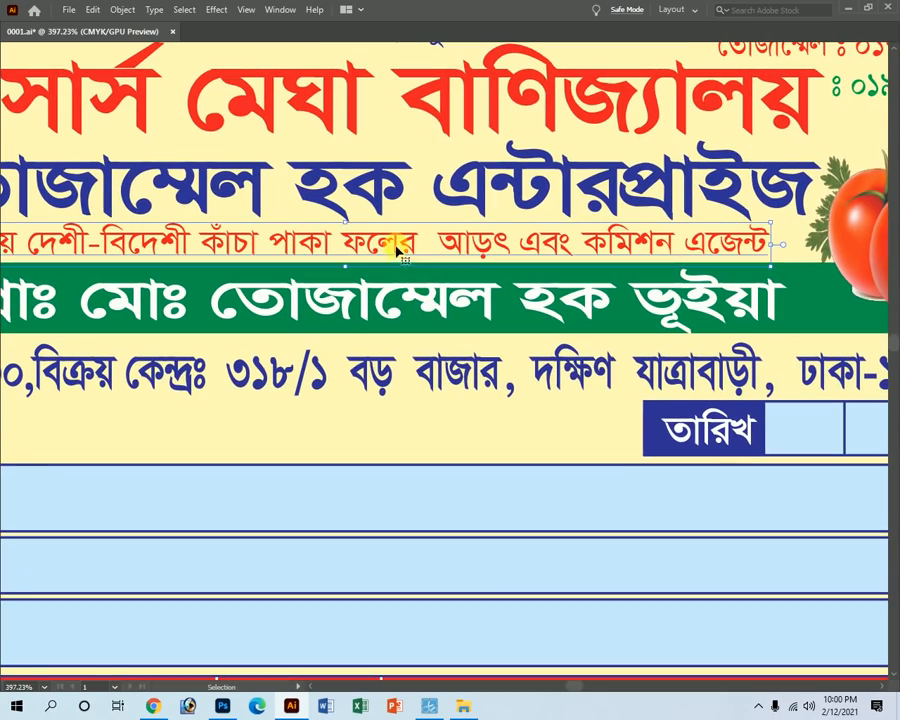
pyautogui.press('z')
pyautogui.moveTo(325, 190); pyautogui.dragTo(700, 530)
pyautogui.press('v')
pyautogui.moveTo(552, 493); pyautogui.dragTo(548, 488)
# Set the rotated thank-you text's magenta to 12 for a pale watermark tint.
pyautogui.press('space')
pyautogui.keyDown('ctrl'); pyautogui.keyDown('alt'); pyautogui.click(440, 422); pyautogui.keyUp('alt'); pyautogui.keyUp('ctrl')
pyautogui.keyDown('ctrl'); pyautogui.keyDown('alt'); pyautogui.click(442, 416); pyautogui.keyUp('alt'); pyautogui.keyUp('ctrl')
pyautogui.keyDown('ctrl'); pyautogui.keyDown('alt'); pyautogui.click(440, 426); pyautogui.keyUp('alt'); pyautogui.keyUp('ctrl')
pyautogui.keyDown('ctrl'); pyautogui.keyDown('alt'); pyautogui.click(434, 450); pyautogui.keyUp('alt'); pyautogui.keyUp('ctrl')
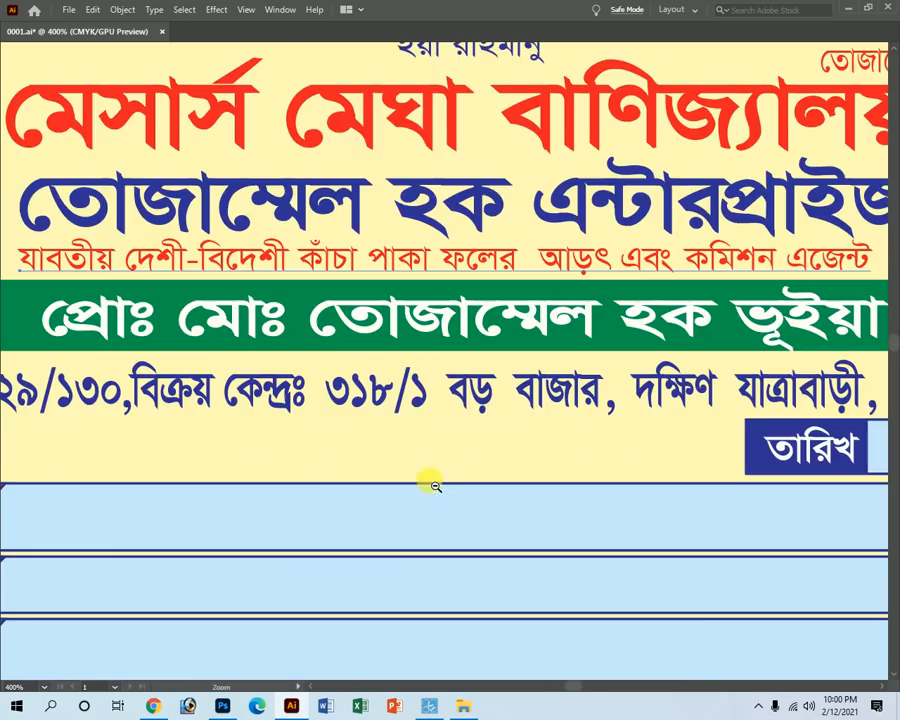
pyautogui.keyDown('ctrl'); pyautogui.keyDown('alt'); pyautogui.click(432, 482); pyautogui.keyUp('alt'); pyautogui.keyUp('ctrl')
pyautogui.keyDown('ctrl'); pyautogui.keyDown('alt'); pyautogui.click(433, 484); pyautogui.keyUp('alt'); pyautogui.keyUp('ctrl')
pyautogui.keyDown('ctrl'); pyautogui.keyDown('alt'); pyautogui.click(434, 485); pyautogui.keyUp('alt'); pyautogui.keyUp('ctrl')
pyautogui.keyDown('ctrl'); pyautogui.keyDown('alt'); pyautogui.click(436, 487); pyautogui.keyUp('alt'); pyautogui.keyUp('ctrl')
pyautogui.keyDown('ctrl'); pyautogui.click(688, 528); pyautogui.keyUp('ctrl')
pyautogui.click(422, 400)
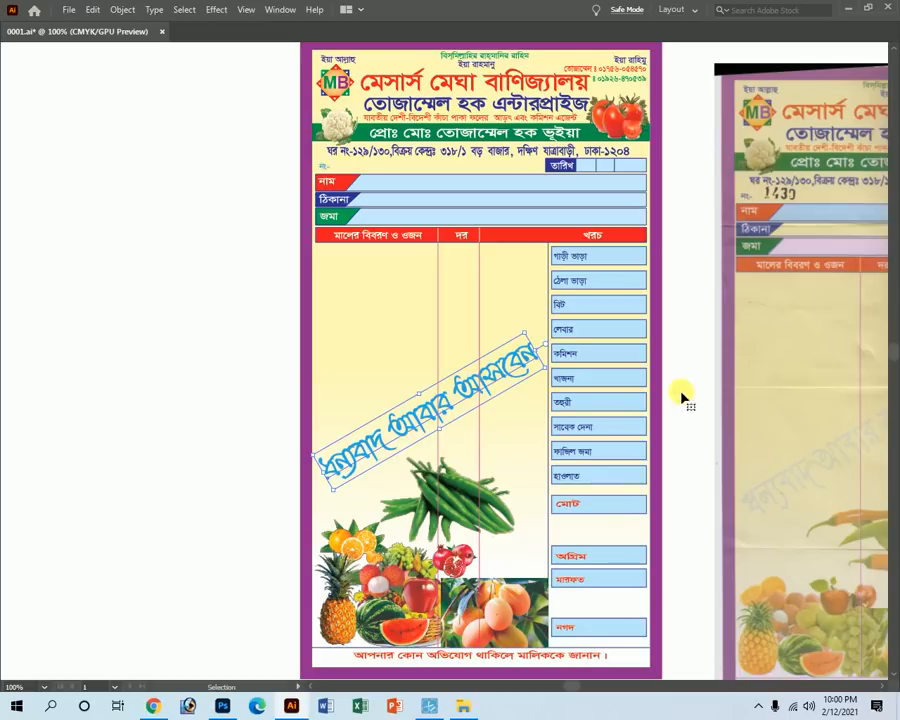
pyautogui.press('Tab')
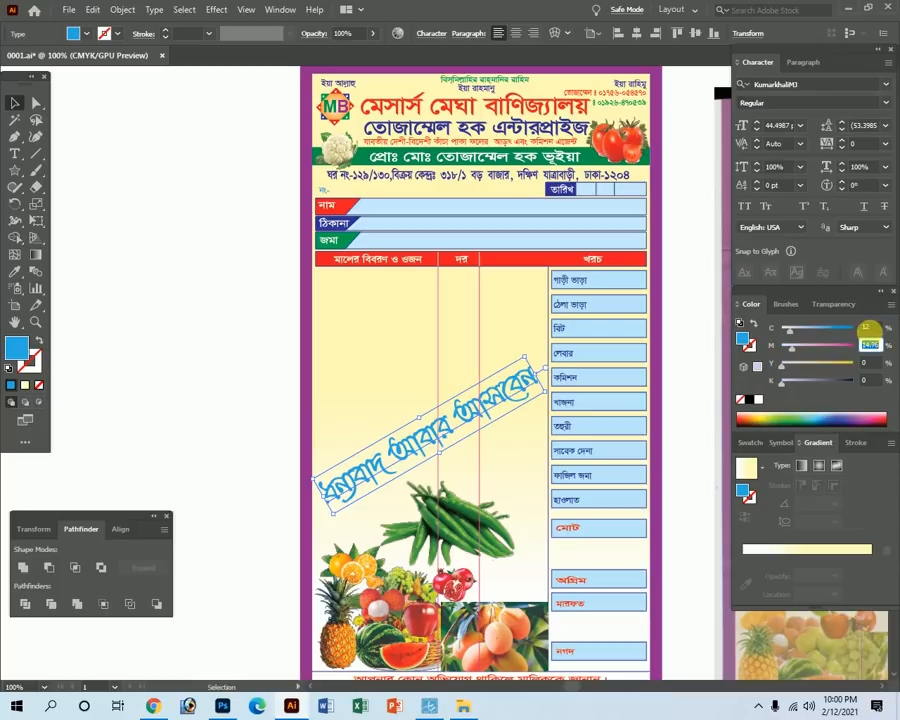
pyautogui.write('12')
pyautogui.press('Return')
pyautogui.click(269, 400)
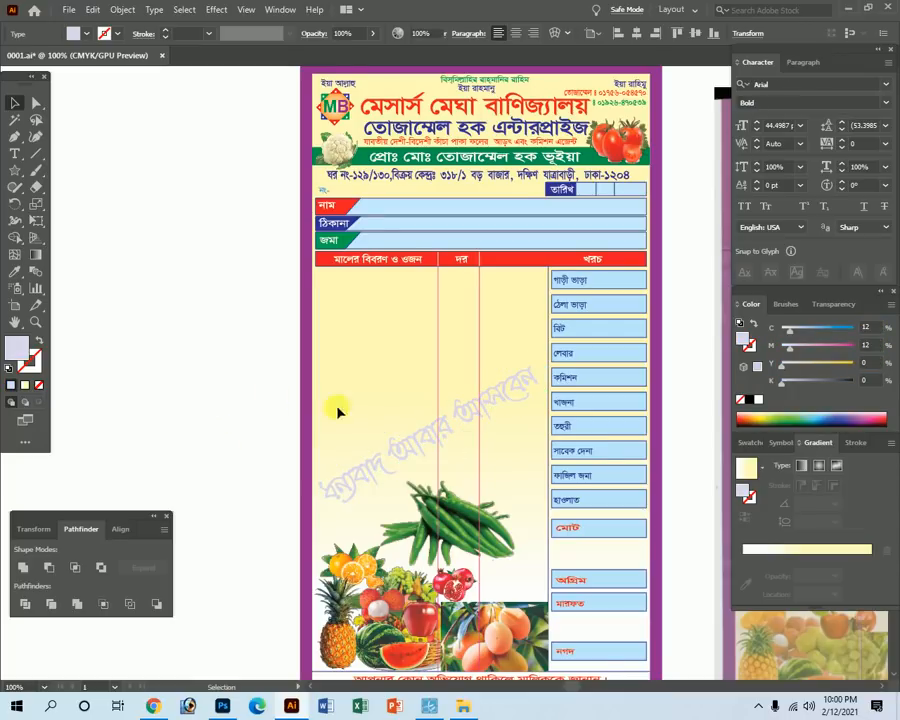
pyautogui.press('Tab')
pyautogui.press('Tab')
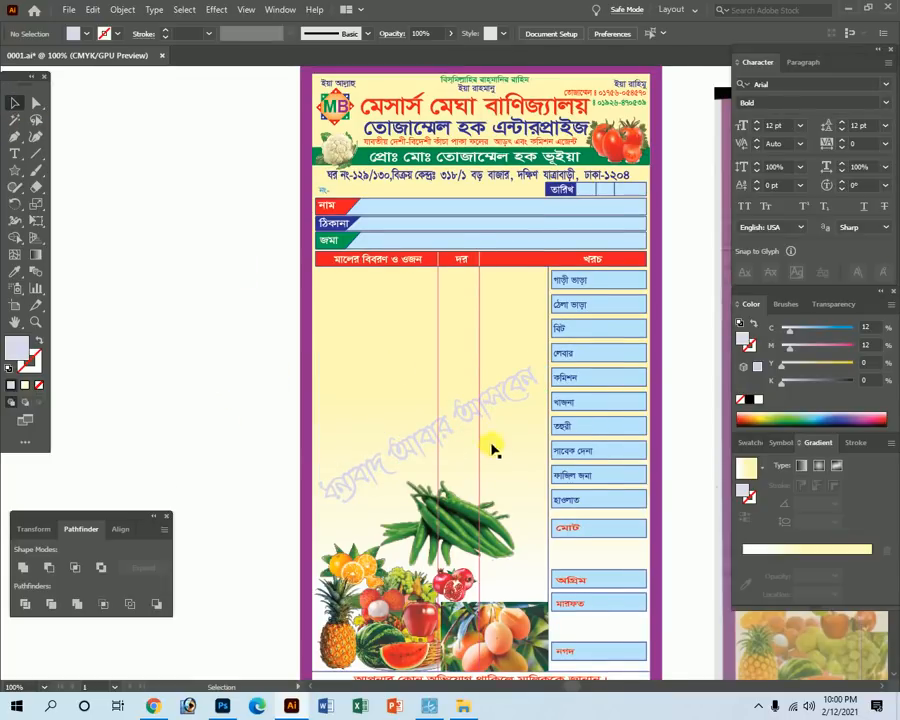
pyautogui.scroll(-3, 470, 560)
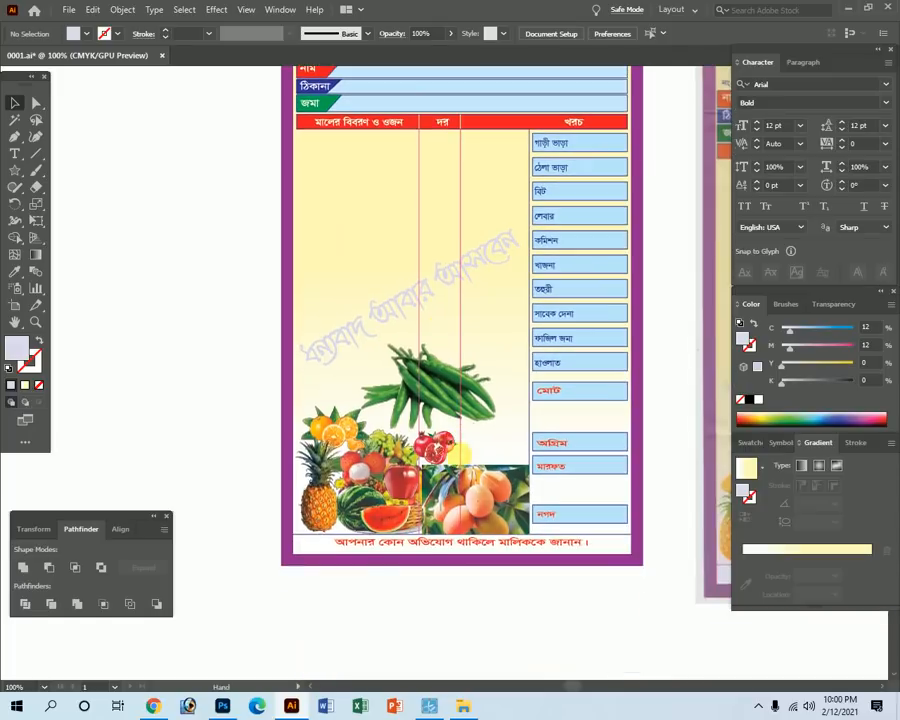
pyautogui.click(394, 478)
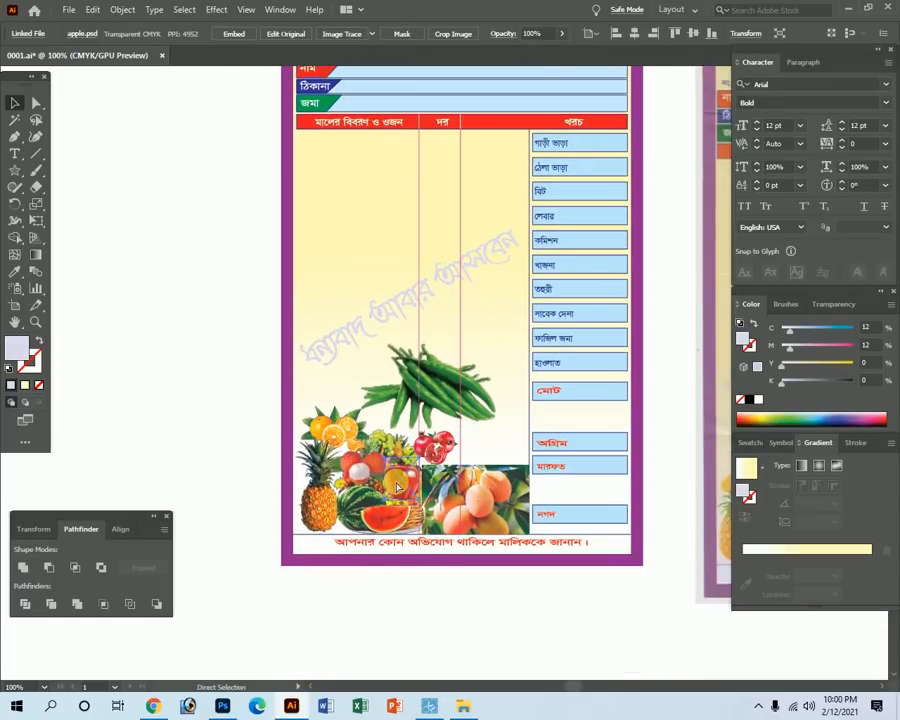
pyautogui.hotkey('ctrl', 'x')
pyautogui.click(352, 503)
pyautogui.press('Delete')
pyautogui.click(372, 500)
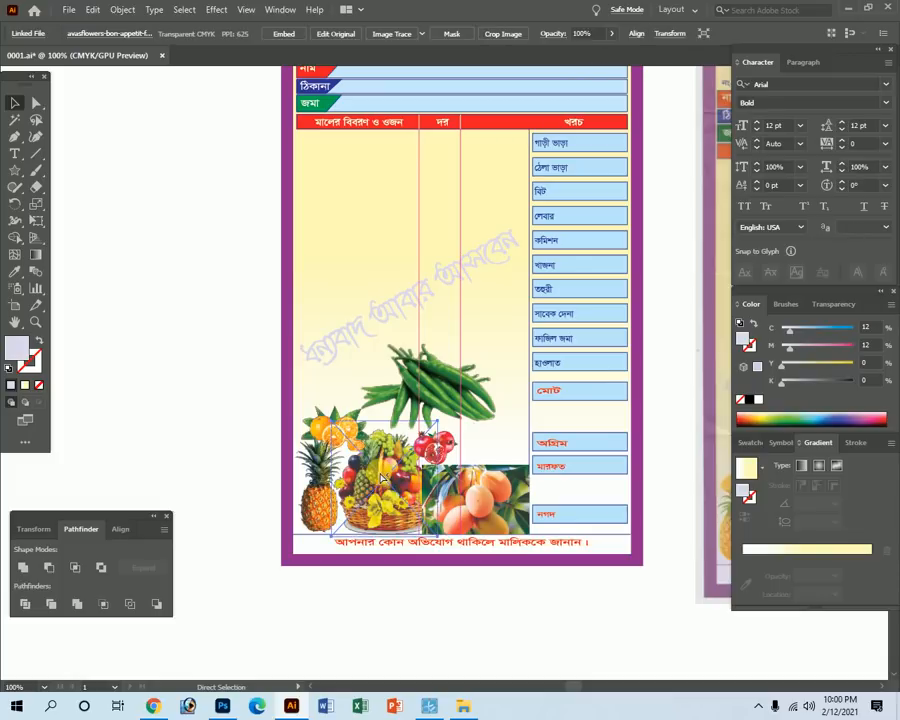
pyautogui.press('Delete')
pyautogui.click(334, 487)
pyautogui.press('Delete')
pyautogui.click(337, 447)
pyautogui.press('Delete')
pyautogui.click(432, 440)
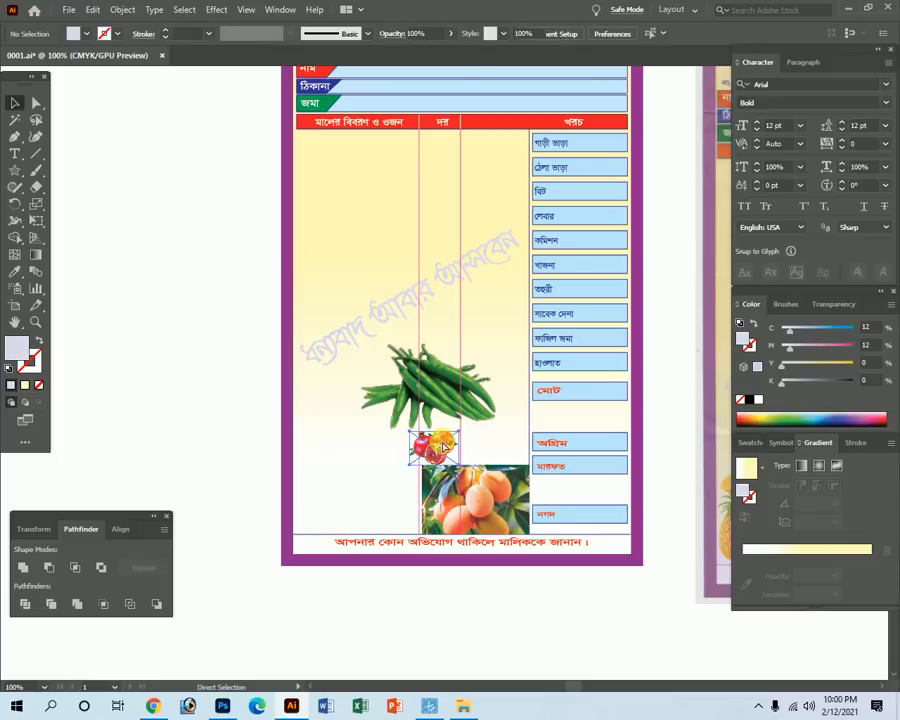
pyautogui.press('Delete')
pyautogui.click(426, 414)
pyautogui.press('Delete')
pyautogui.keyDown('ctrl'); pyautogui.click(450, 505); pyautogui.keyUp('ctrl')
pyautogui.hotkey('ctrl', '3')
pyautogui.hotkey('ctrl', 'alt', '3')
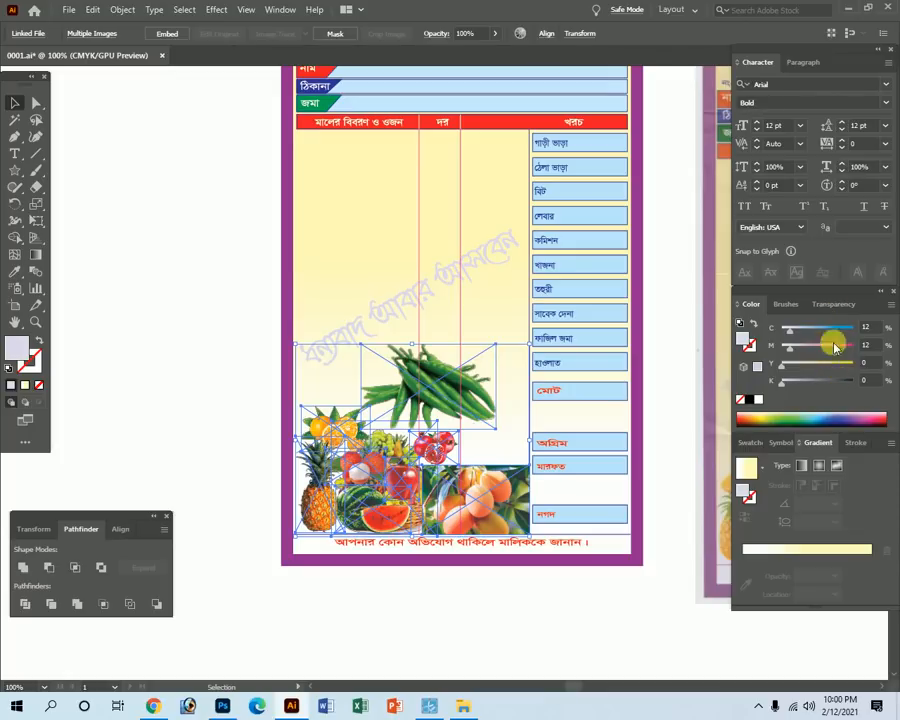
pyautogui.click(833, 303)
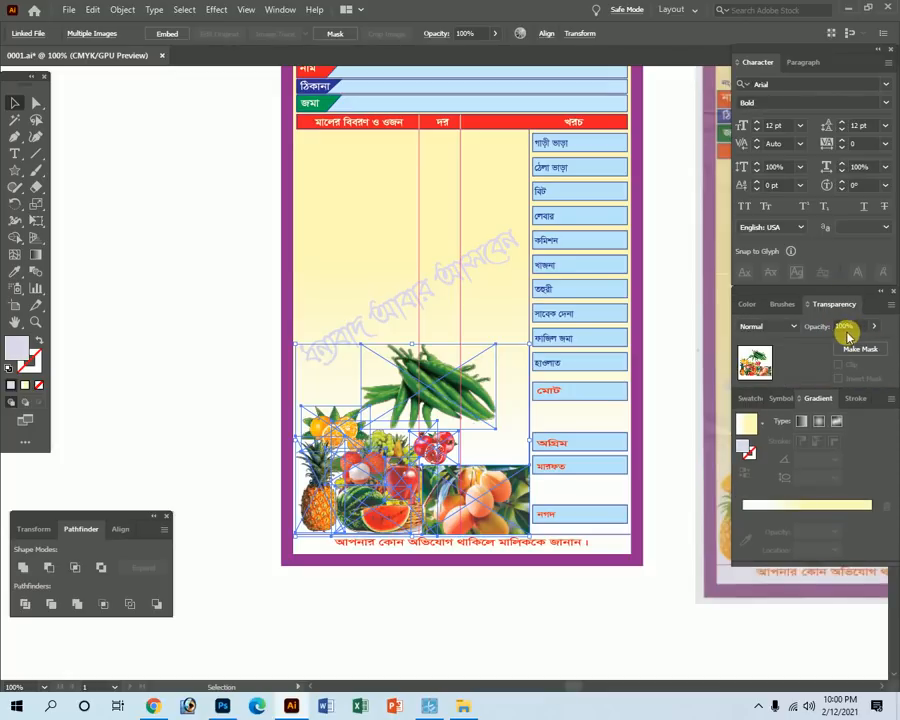
pyautogui.click(462, 33)
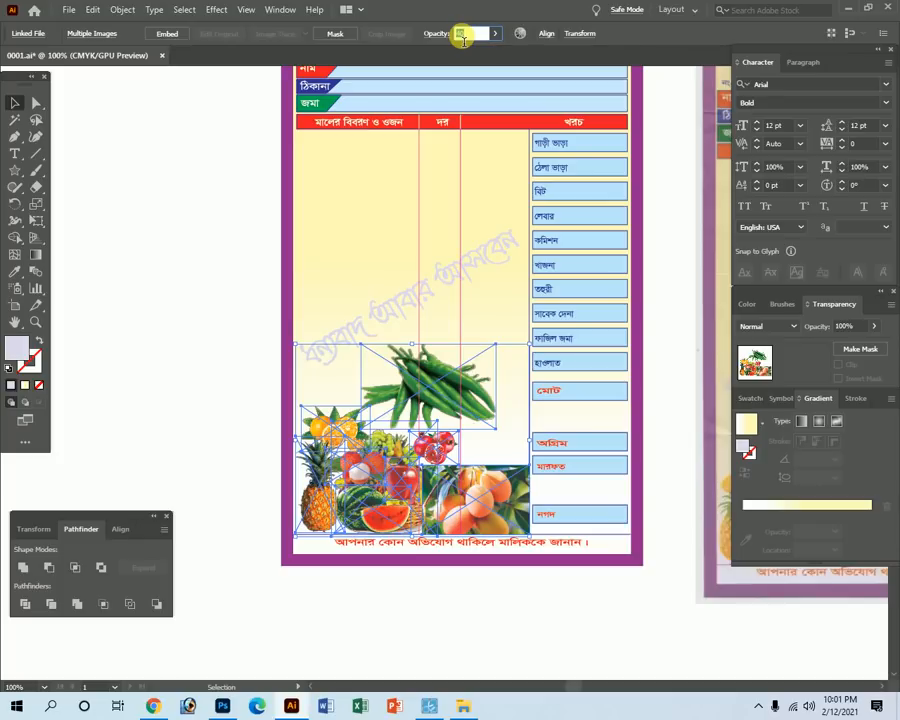
pyautogui.press('Return')
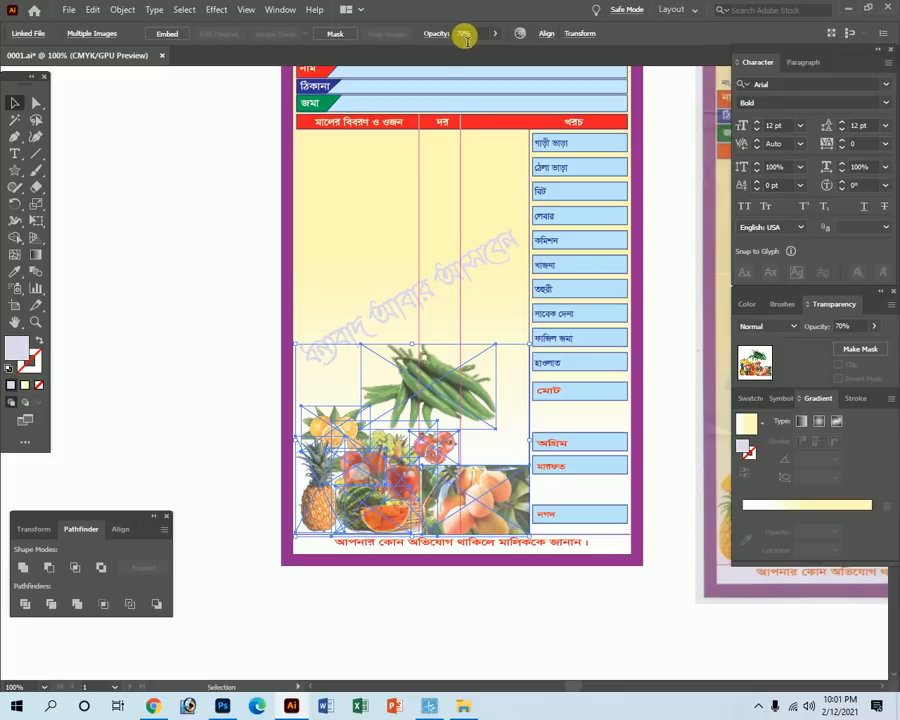
pyautogui.click(464, 35)
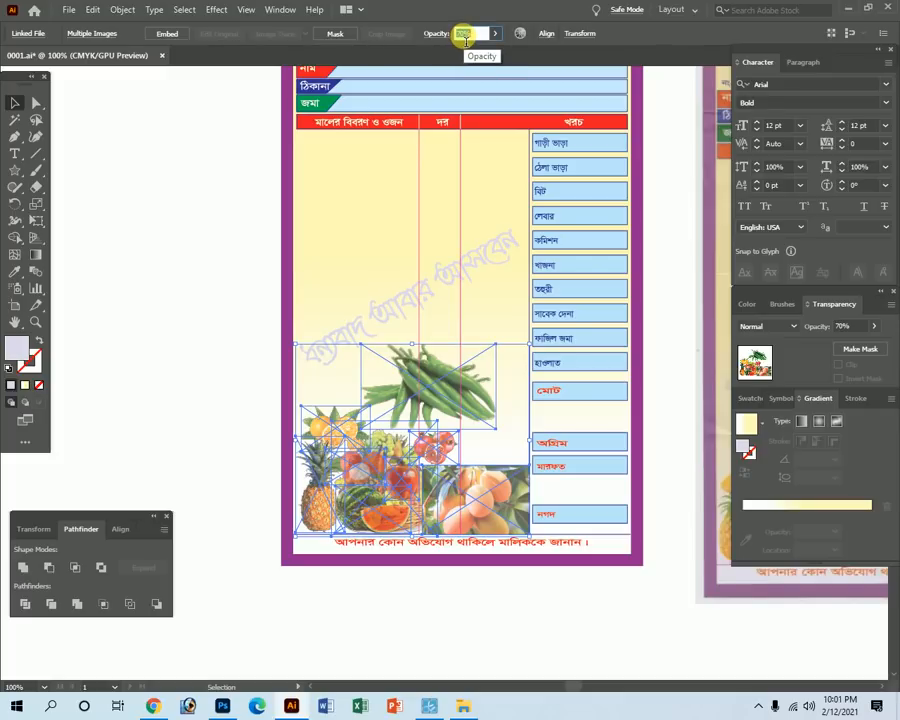
pyautogui.press('Tab')
pyautogui.click(96, 412)
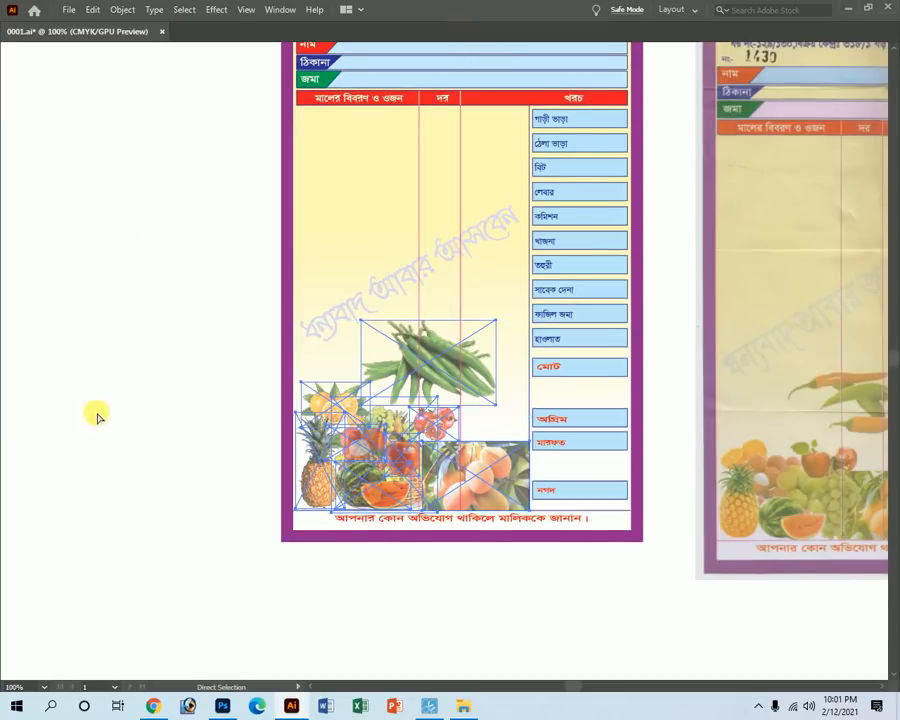
pyautogui.press('z')
pyautogui.moveTo(437, 476); pyautogui.dragTo(525, 543)
pyautogui.press('v')
pyautogui.hotkey('ctrl', 'z')
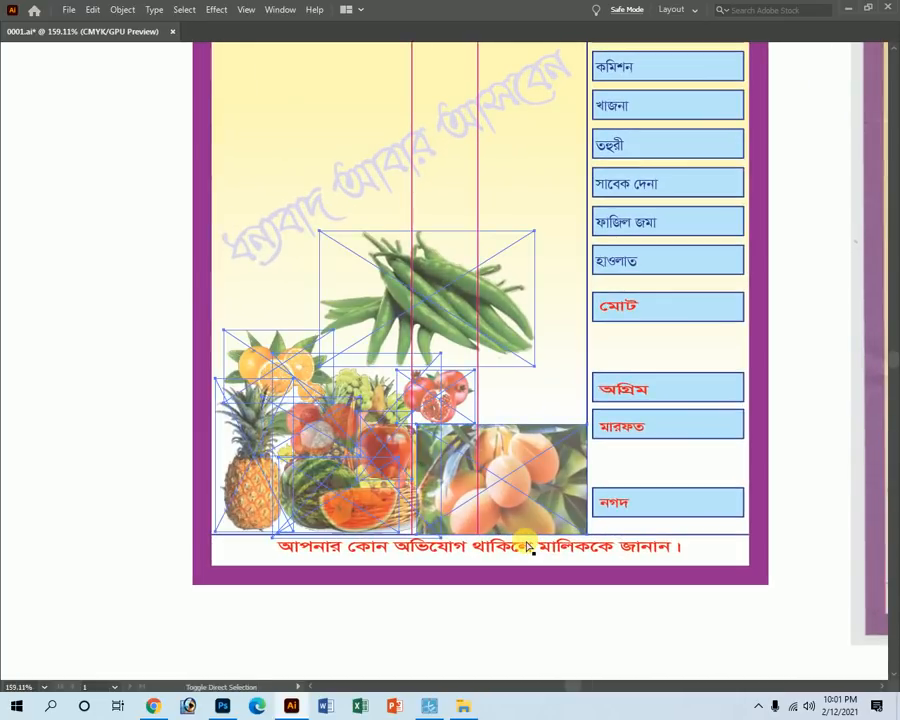
pyautogui.hotkey('ctrl', 'shift', 'z')
pyautogui.press('Tab')
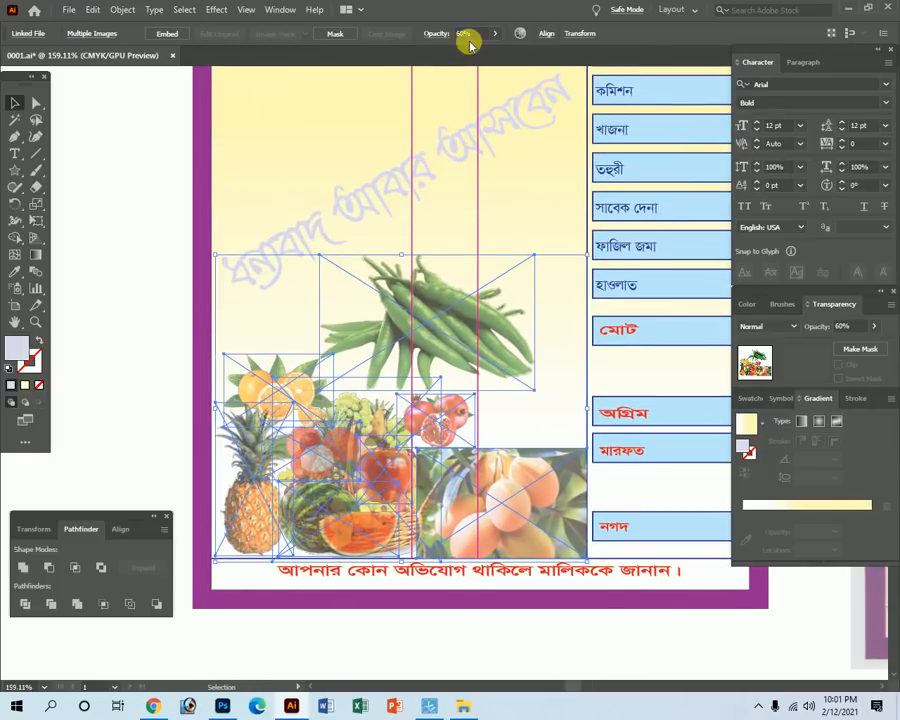
pyautogui.click(464, 34)
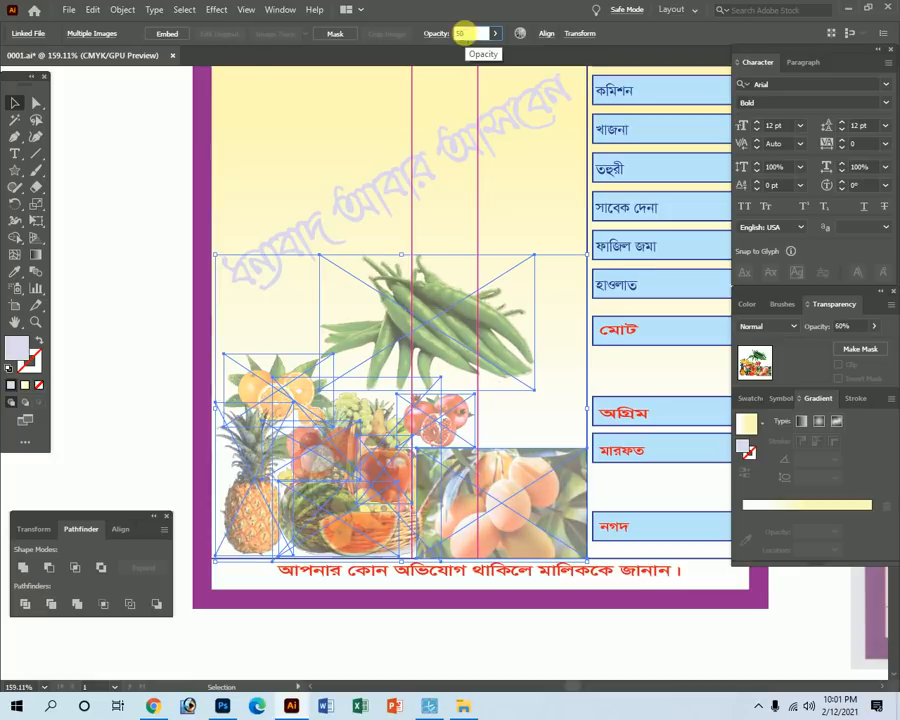
pyautogui.press('Return')
pyautogui.press('Tab')
pyautogui.keyDown('ctrl'); pyautogui.click(117, 388); pyautogui.keyUp('ctrl')
pyautogui.press('z')
pyautogui.keyDown('alt'); pyautogui.click(540, 356); pyautogui.keyUp('alt')
pyautogui.keyDown('alt'); pyautogui.click(518, 314); pyautogui.keyUp('alt')
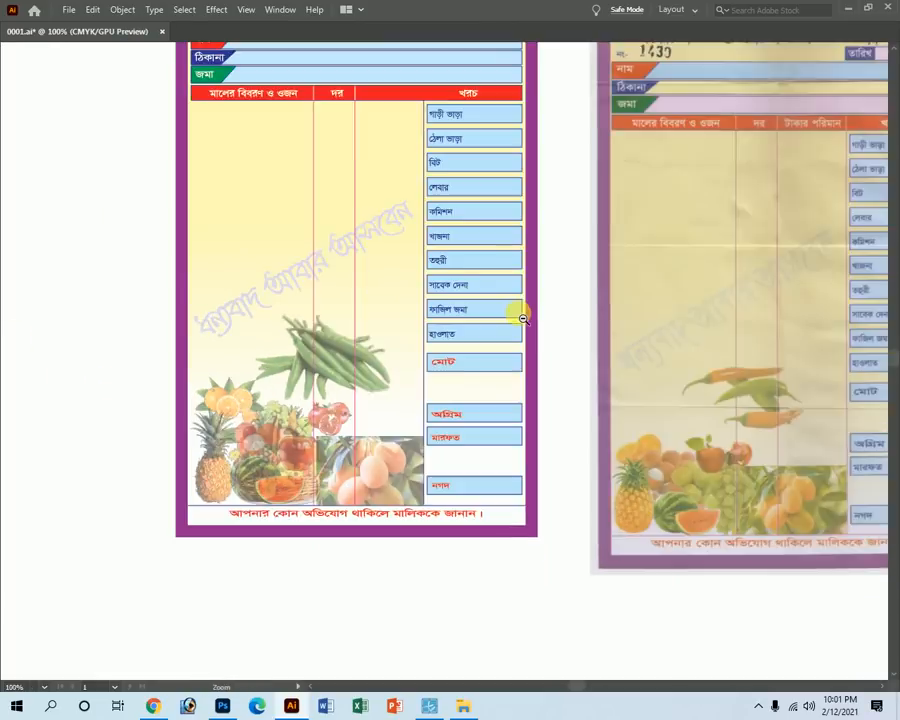
pyautogui.keyDown('ctrl'); pyautogui.keyDown('alt'); pyautogui.click(518, 314); pyautogui.keyUp('alt'); pyautogui.keyUp('ctrl')
pyautogui.moveTo(255, 416); pyautogui.dragTo(468, 599)
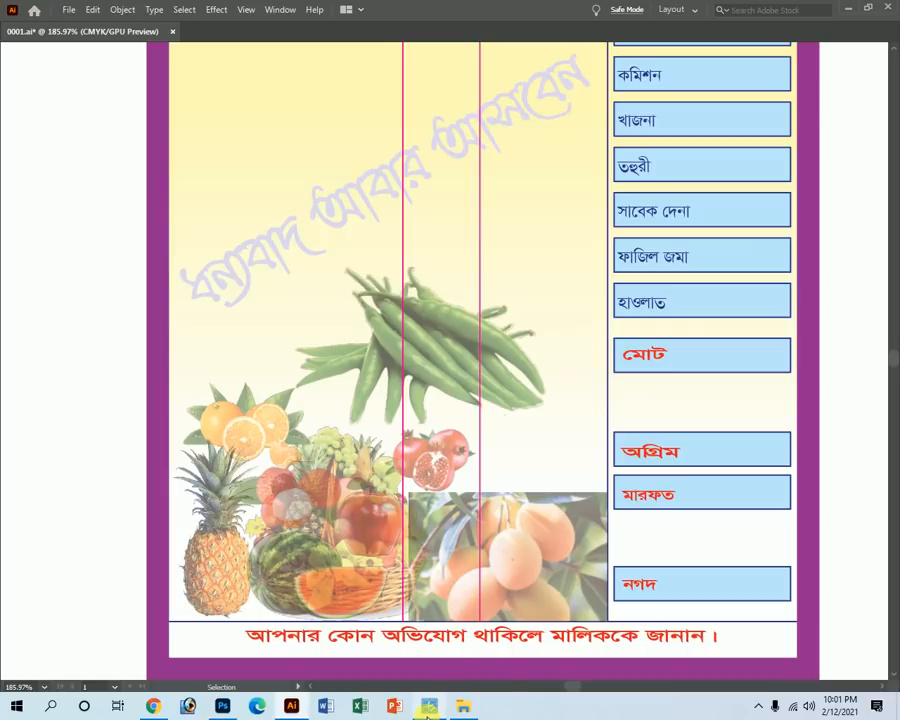
pyautogui.press('a')
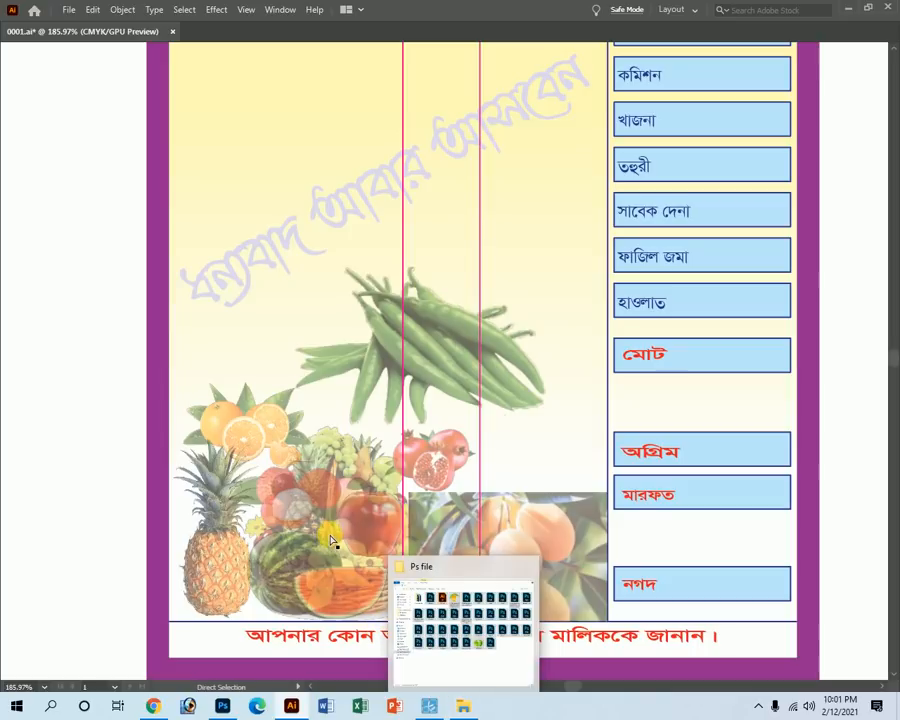
pyautogui.hotkey('ctrl', 'z')
pyautogui.press('Tab')
pyautogui.click(460, 33)
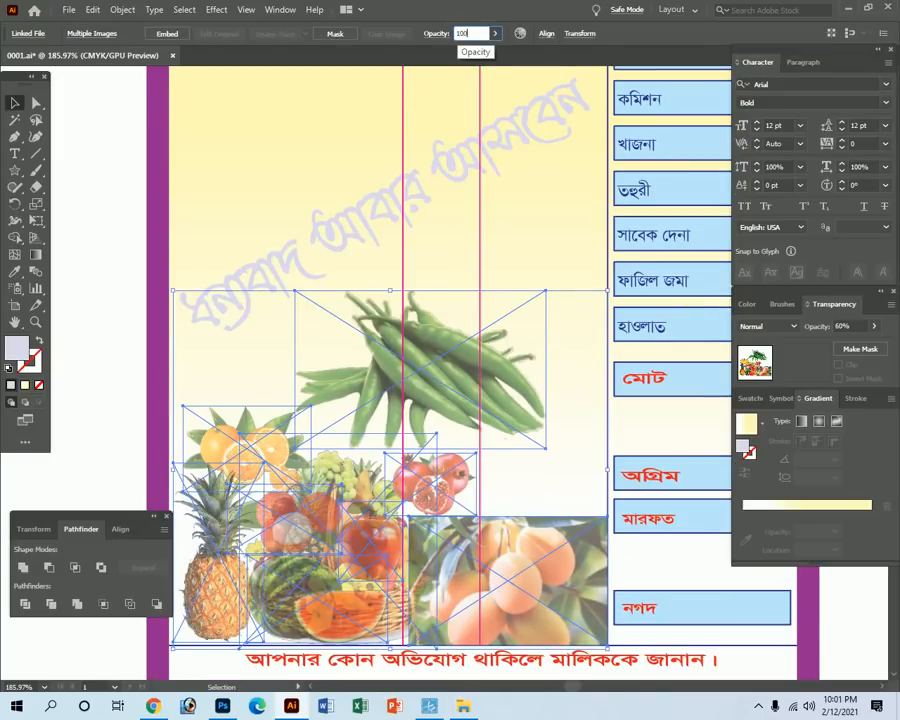
pyautogui.press('Return')
pyautogui.press('Tab')
pyautogui.keyDown('ctrl'); pyautogui.click(105, 419); pyautogui.keyUp('ctrl')
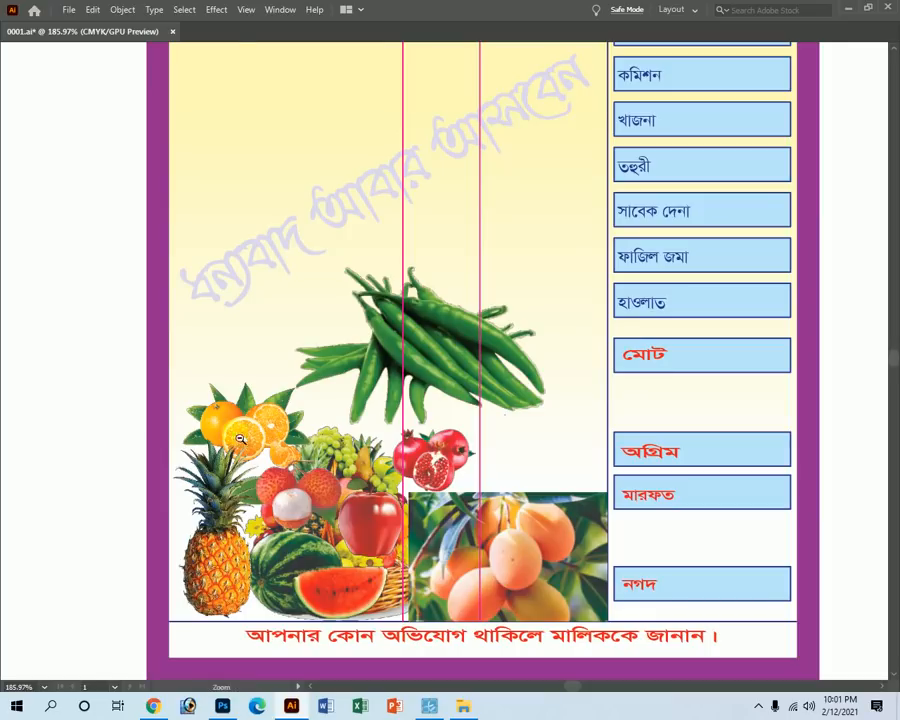
pyautogui.hotkey('ctrl', '-')
pyautogui.hotkey('ctrl', '-')
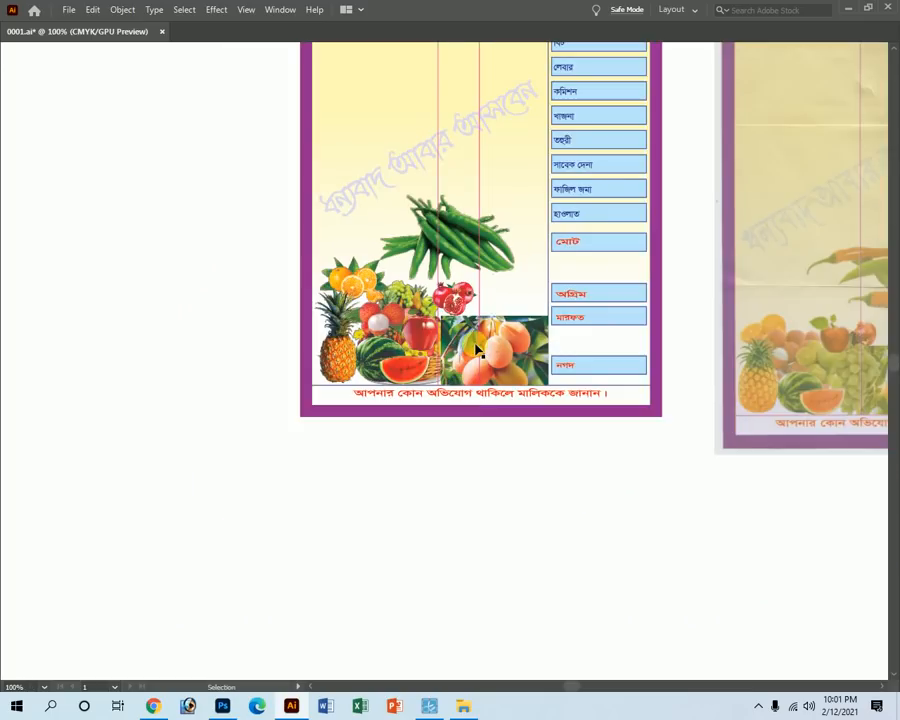
pyautogui.click(458, 234)
pyautogui.press('Tab')
# Fade the chili image to 30% opacity.
pyautogui.click(523, 37)
pyautogui.write('30')
pyautogui.press('Return')
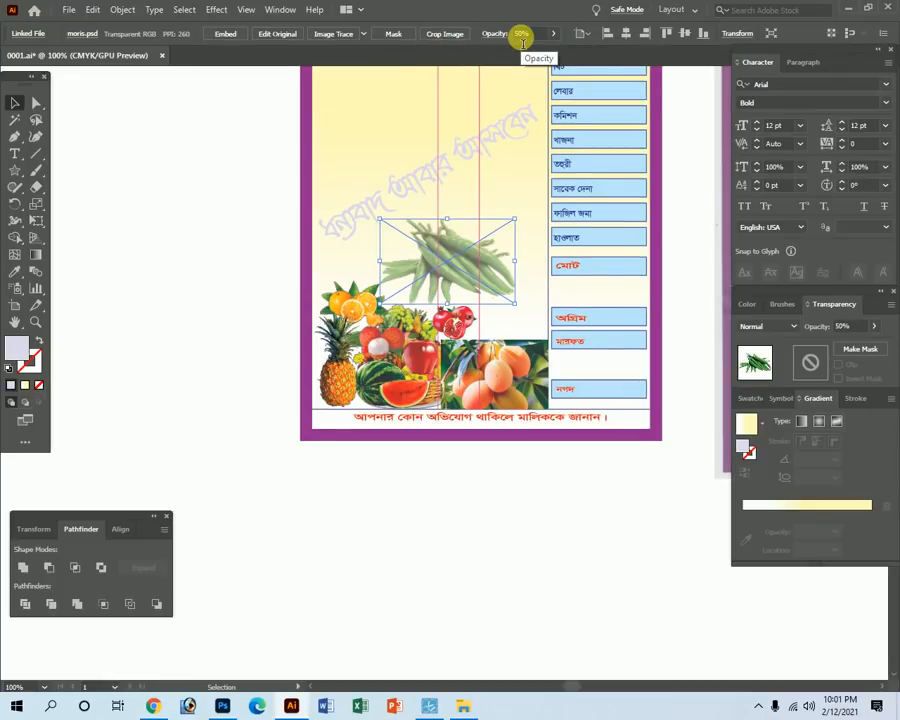
pyautogui.press('Tab')
pyautogui.click(201, 314)
# Set the fruit-basket image to 60% opacity.
pyautogui.hotkey('ctrl', 'space')
pyautogui.moveTo(344, 277); pyautogui.dragTo(476, 404)
pyautogui.click(395, 285)
pyautogui.press('Tab')
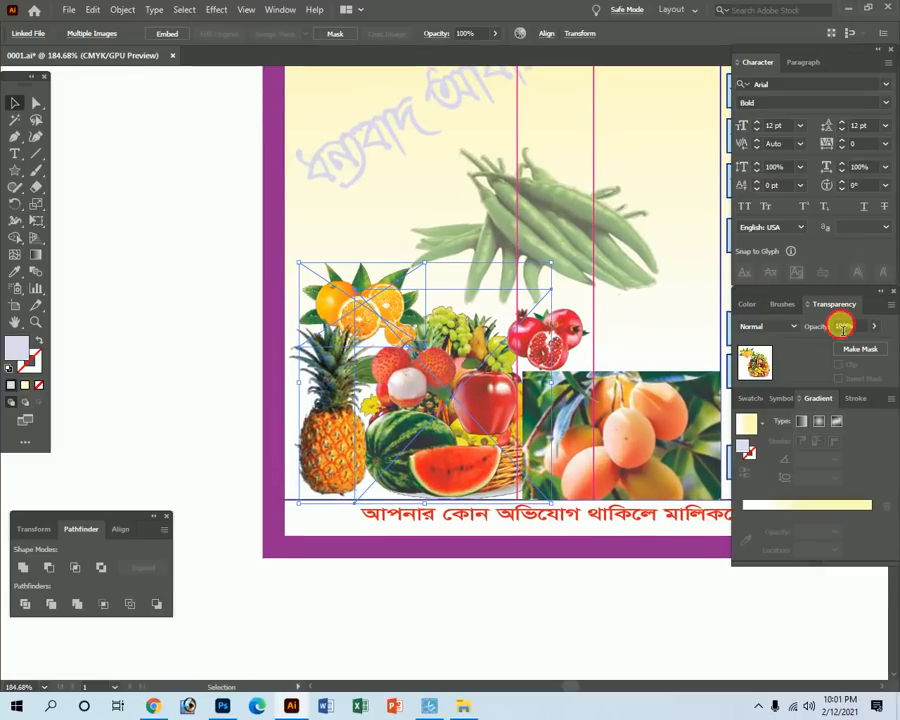
pyautogui.press('Return')
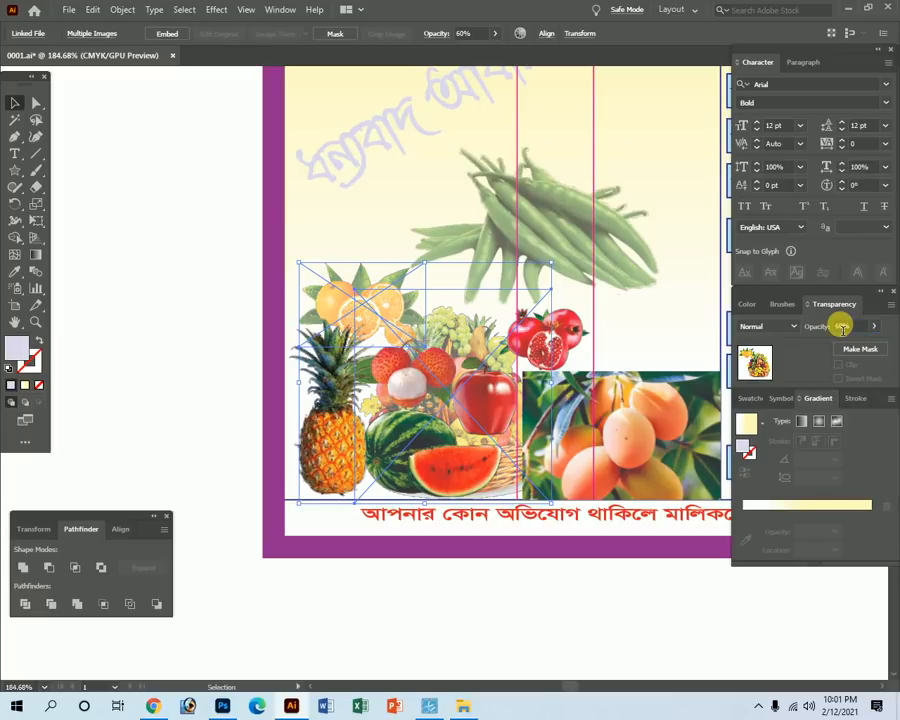
pyautogui.press('Tab')
pyautogui.click(185, 490)
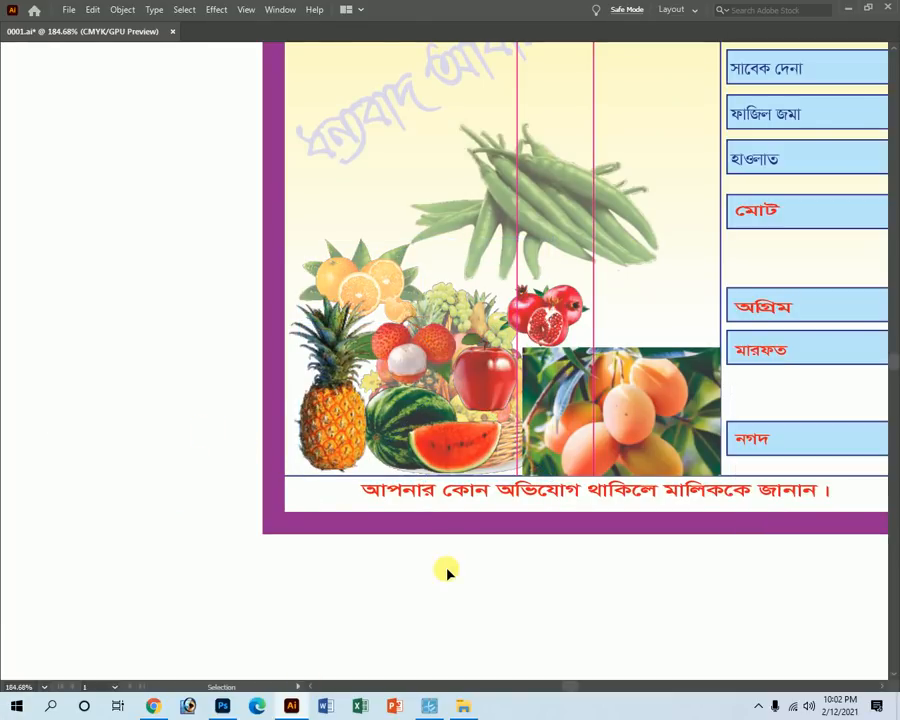
# Select the apple, fruit-basket and orange images to check their transparency.
pyautogui.click(474, 380)
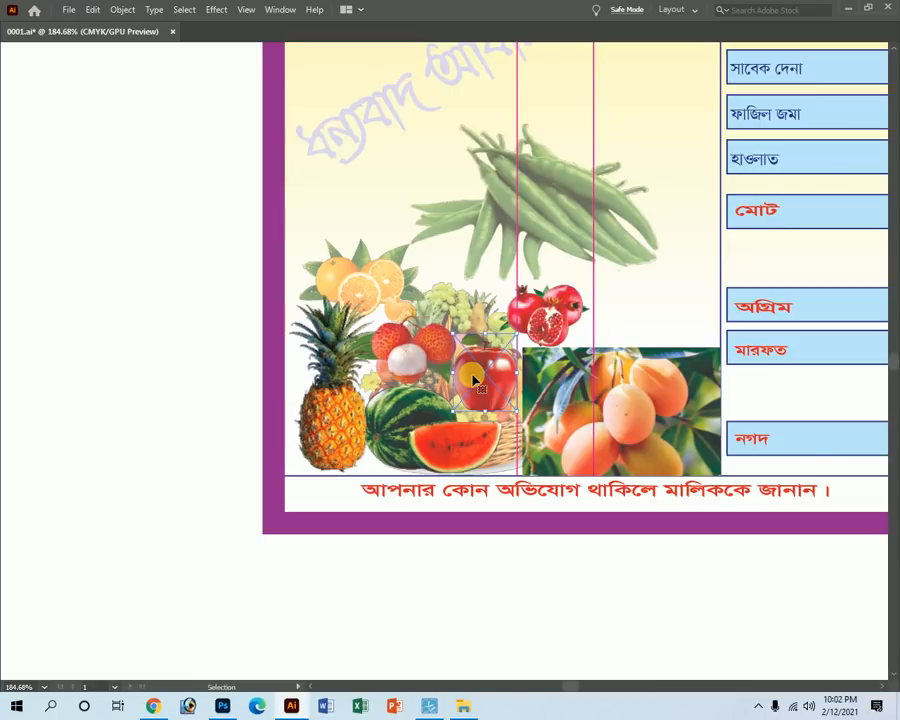
pyautogui.press('a')
pyautogui.click(474, 381)
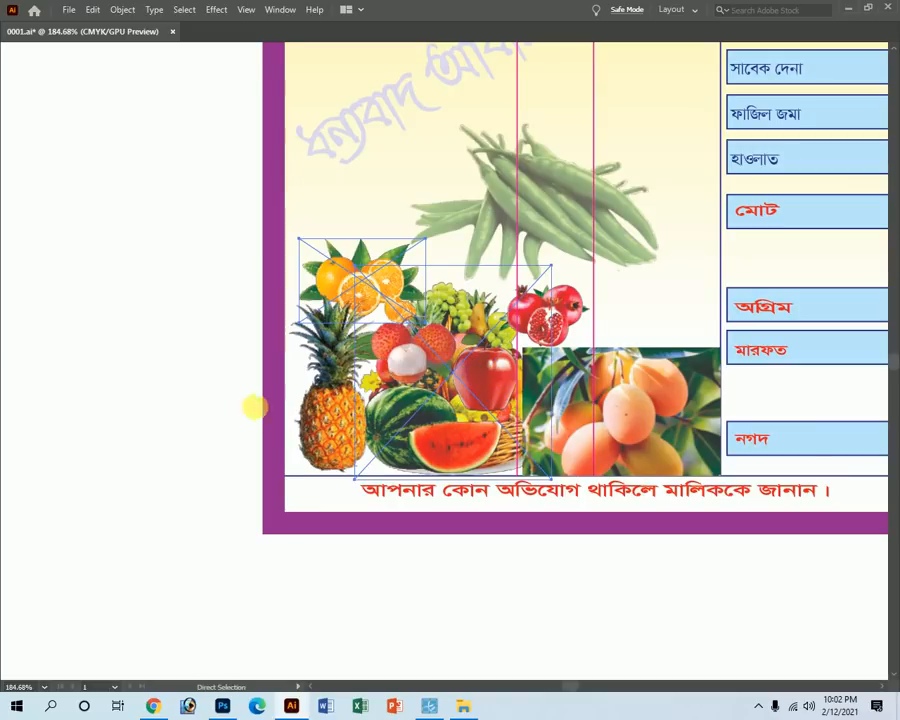
pyautogui.click(240, 386)
pyautogui.press('v')
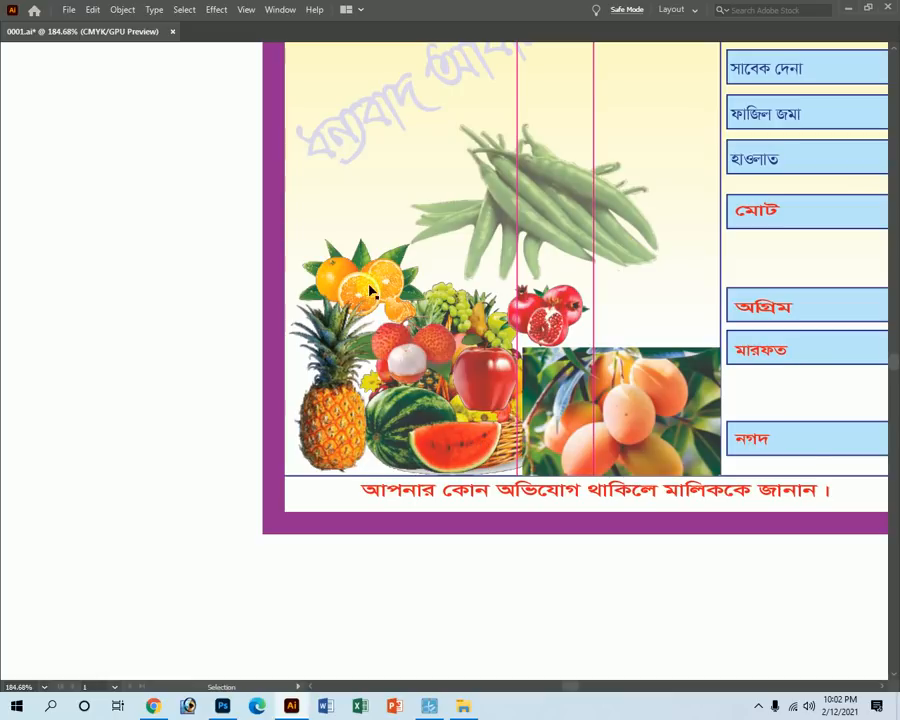
pyautogui.press('Tab')
pyautogui.click(482, 394)
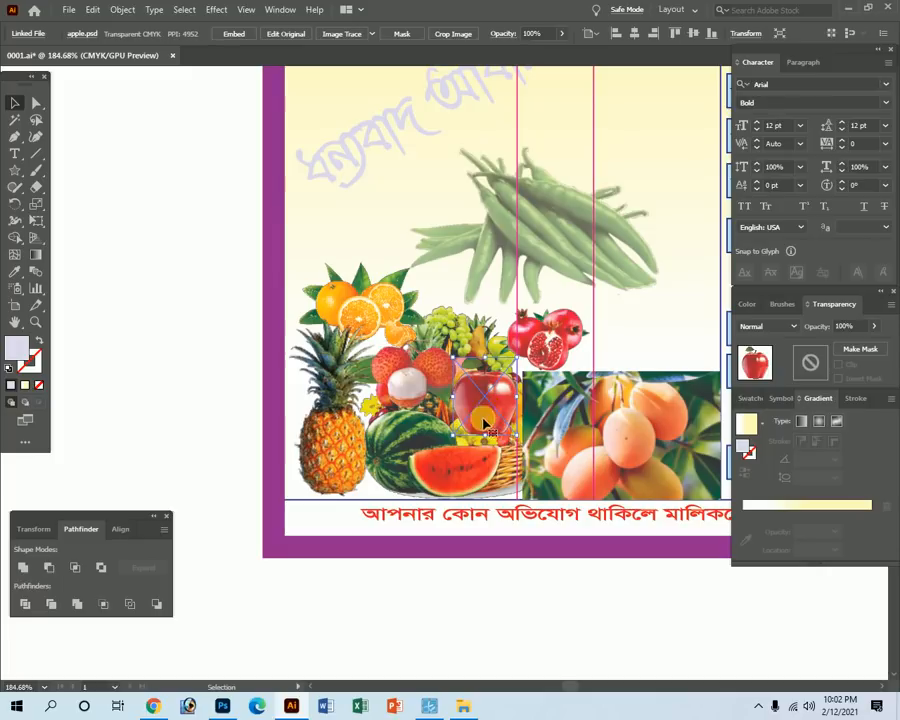
pyautogui.press('Tab')
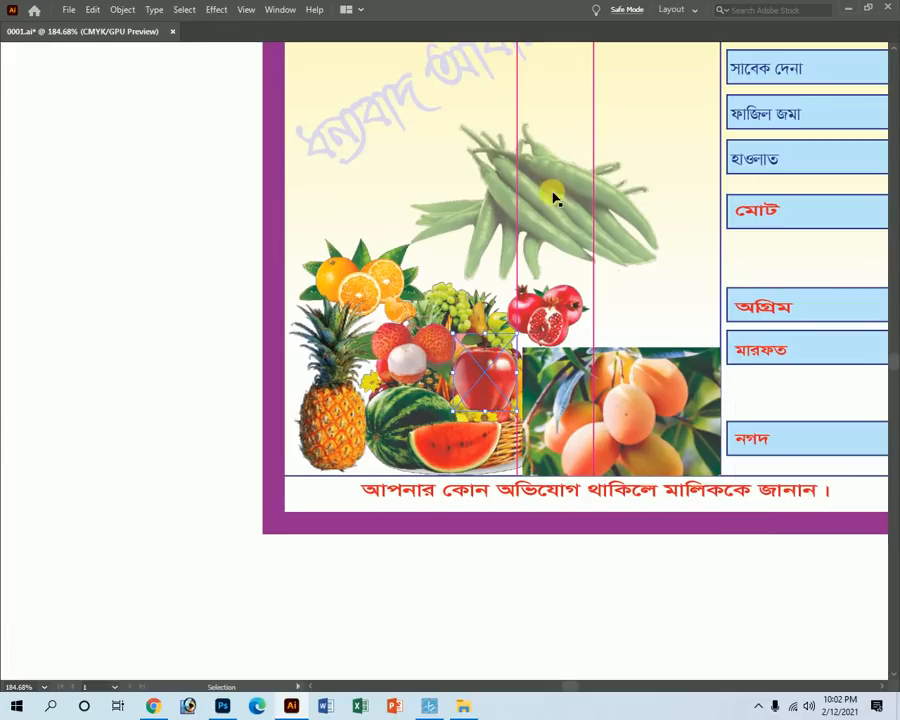
pyautogui.click(444, 330)
pyautogui.keyDown('shift'); pyautogui.click(392, 280); pyautogui.keyUp('shift')
pyautogui.press('Tab')
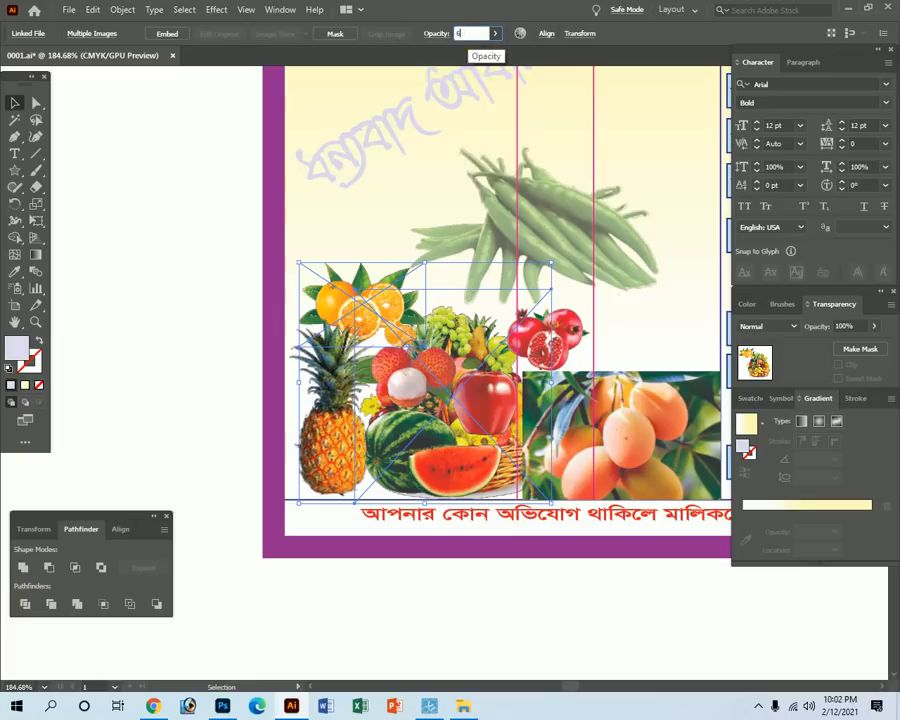
pyautogui.press('Tab')
pyautogui.click(62, 314)
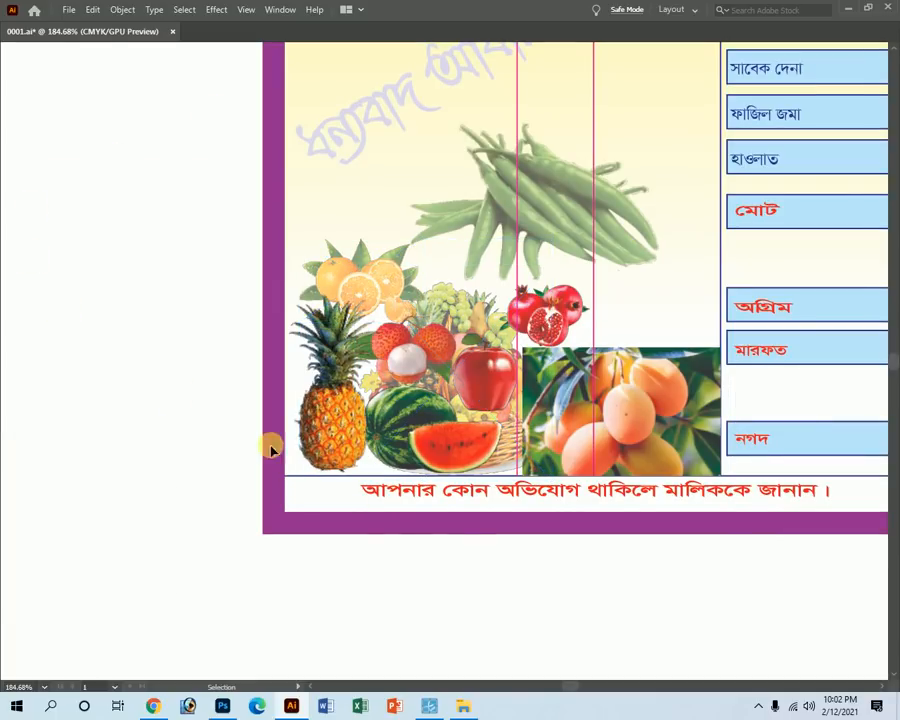
# Set the mango image's opacity to 80%.
pyautogui.press('z')
pyautogui.keyDown('alt'); pyautogui.click(624, 354); pyautogui.keyUp('alt')
pyautogui.press('v')
pyautogui.click(478, 408)
pyautogui.press('Tab')
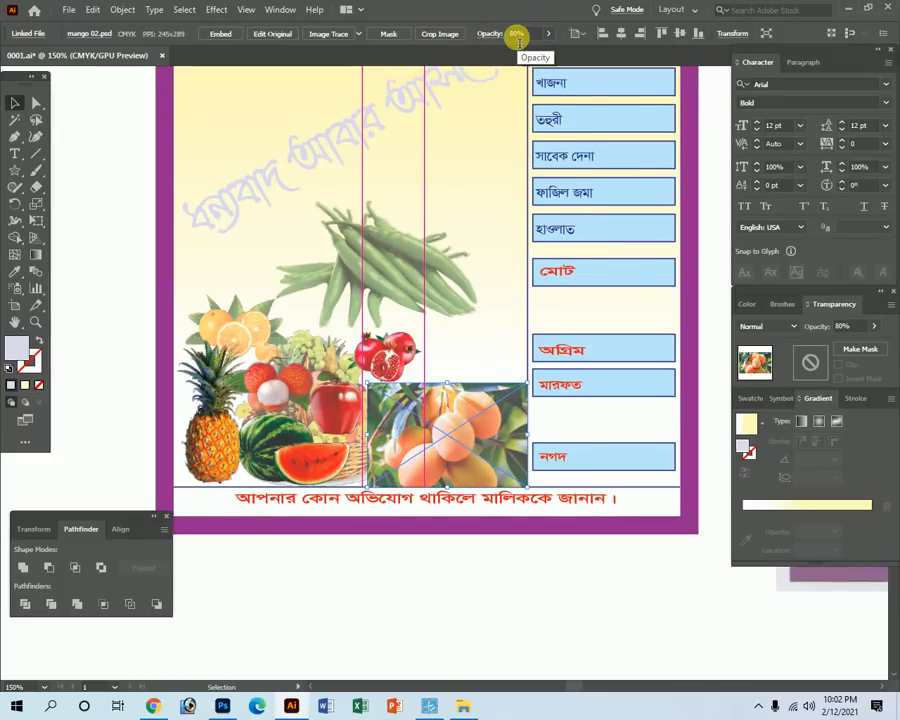
pyautogui.press('Tab')
pyautogui.click(265, 574)
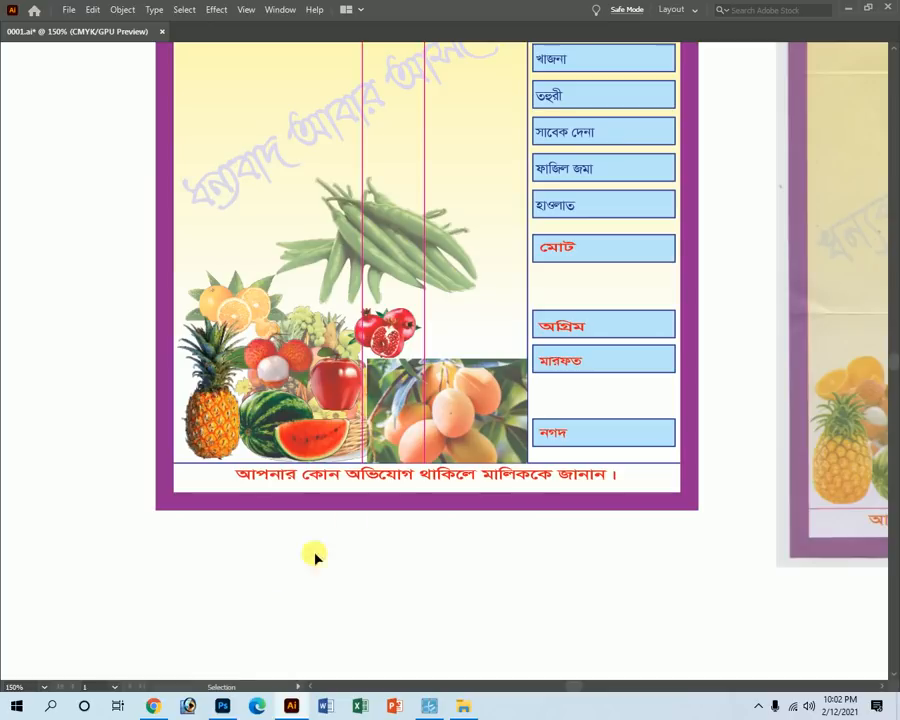
# Zoom out to show both receipts, marquee-select the new receipt's objects, then deselect.
pyautogui.press('z')
pyautogui.keyDown('alt'); pyautogui.click(411, 338); pyautogui.keyUp('alt')
pyautogui.keyDown('alt'); pyautogui.click(431, 324); pyautogui.keyUp('alt')
pyautogui.keyDown('alt'); pyautogui.click(422, 321); pyautogui.keyUp('alt')
pyautogui.press('space')
pyautogui.moveTo(526, 441); pyautogui.dragTo(422, 428)
pyautogui.press('Tab')
pyautogui.click(15, 100)
pyautogui.press('Tab')
pyautogui.moveTo(261, 115); pyautogui.dragTo(470, 514)
pyautogui.press('a')
pyautogui.click(465, 540)
# Turn the red মোট, অগ্রিম, মারফত and নগদ labels blue with cyan 100, yellow 0.
pyautogui.press('z')
pyautogui.moveTo(366, 301); pyautogui.dragTo(456, 357)
pyautogui.press('v')
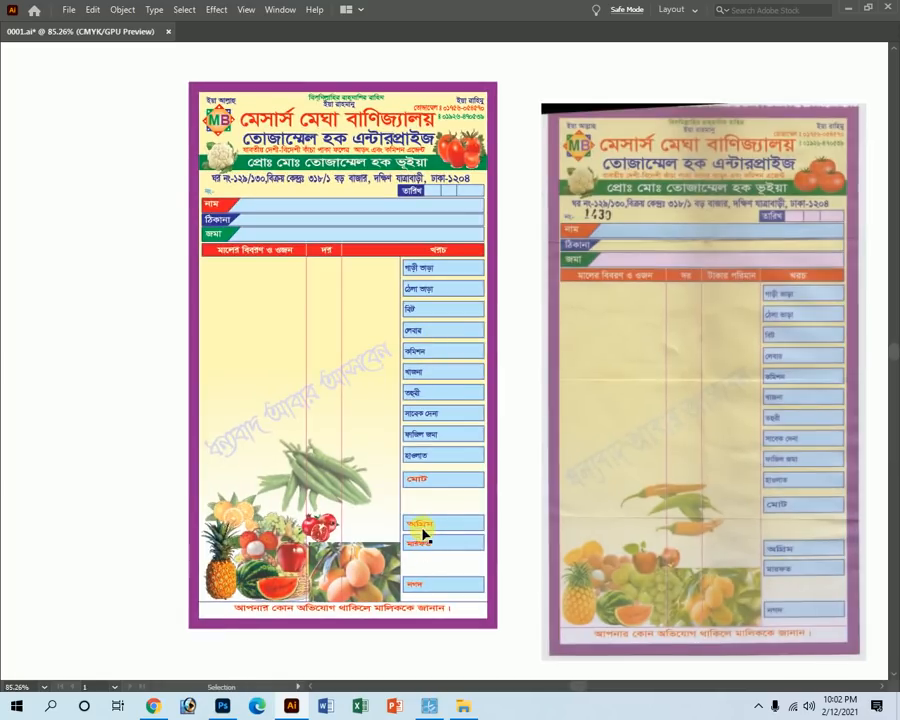
pyautogui.moveTo(410, 530); pyautogui.dragTo(549, 621)
pyautogui.press('a')
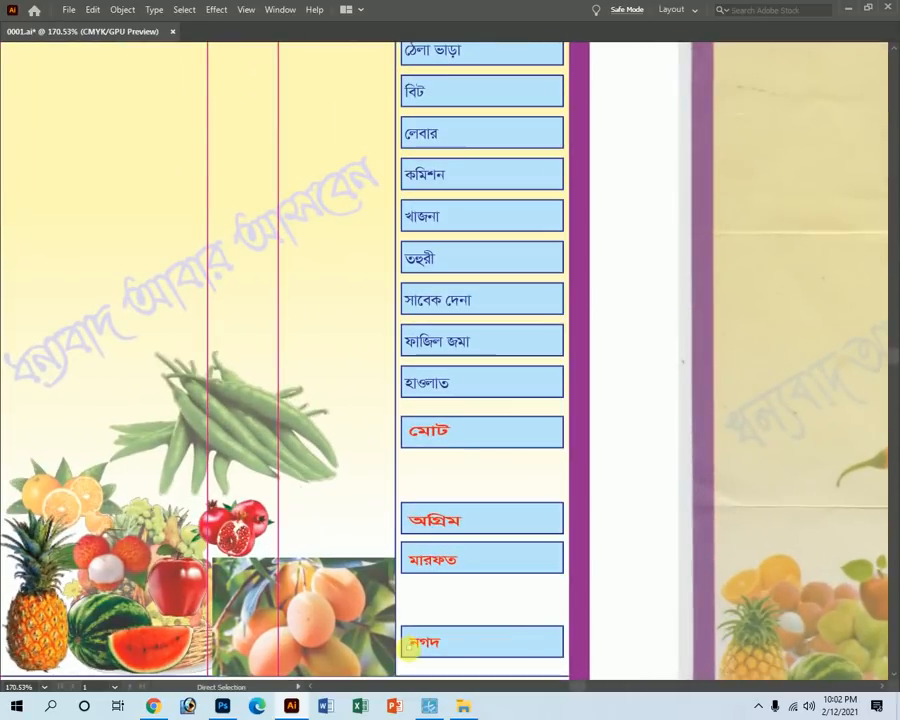
pyautogui.click(433, 434)
pyautogui.press('Tab')
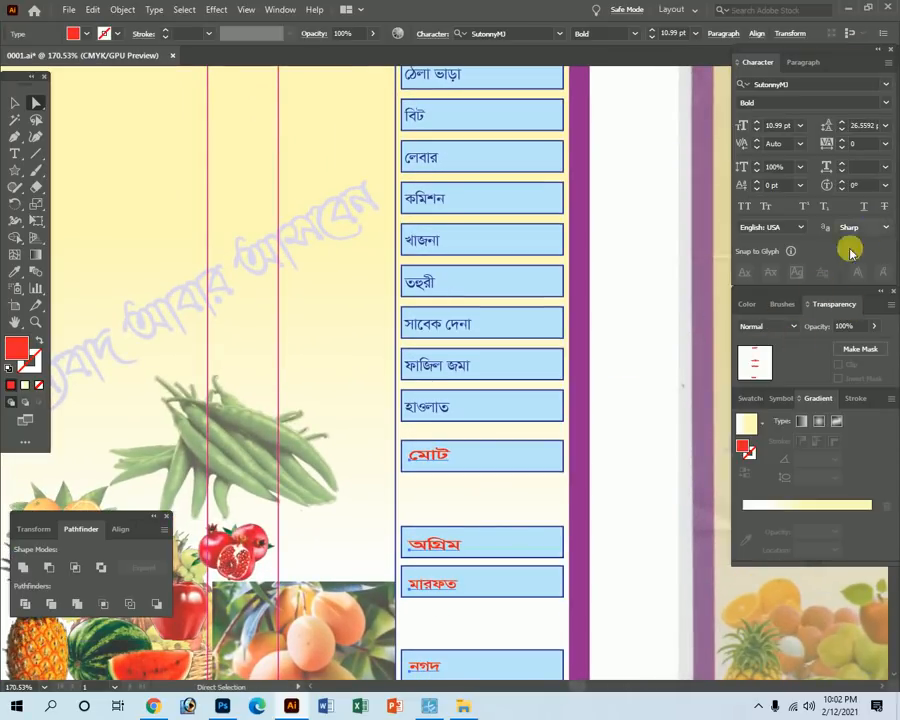
pyautogui.click(746, 305)
pyautogui.click(856, 330)
pyautogui.moveTo(852, 367); pyautogui.dragTo(734, 373)
pyautogui.press('Tab')
# Make the line above the footer text magenta by dragging its stroke cyan to 0.
pyautogui.hotkey('ctrl', '1')
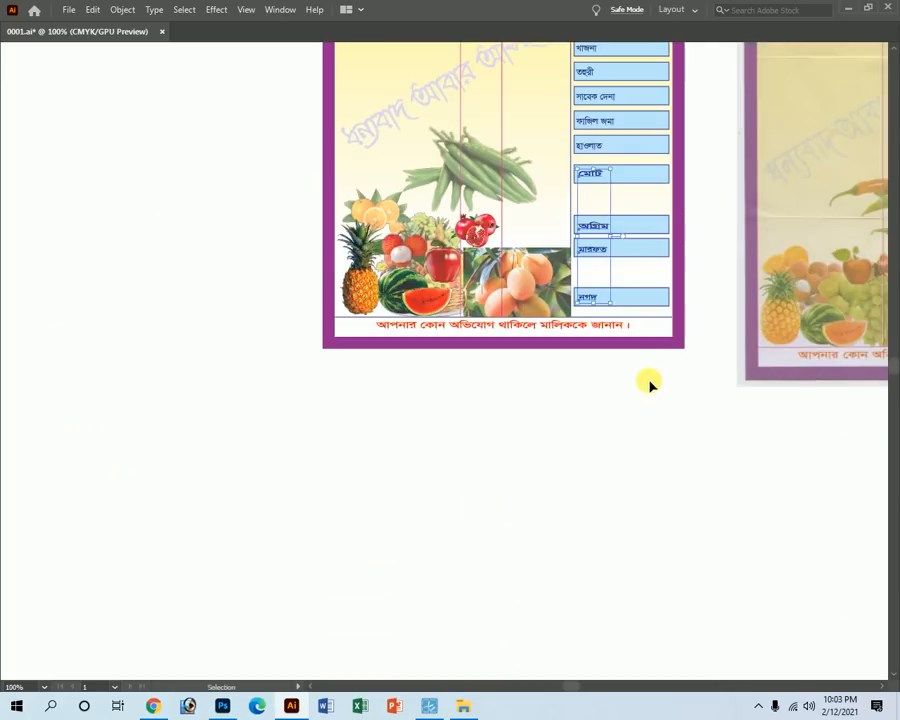
pyautogui.hotkey('ctrl', 'space')
pyautogui.moveTo(349, 313); pyautogui.dragTo(637, 445)
pyautogui.press('Tab')
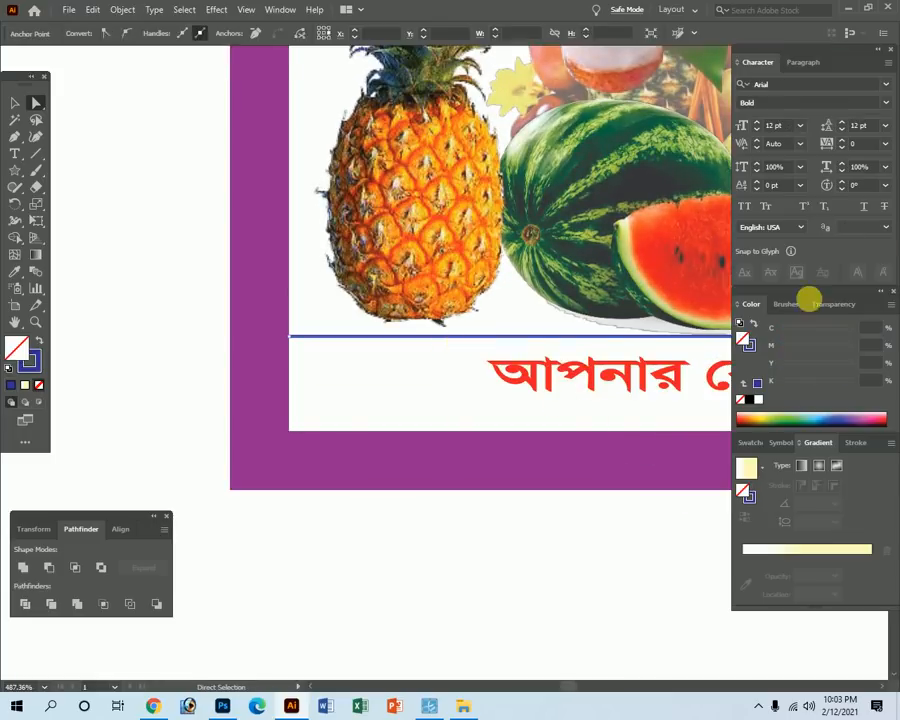
pyautogui.doubleClick(755, 348)
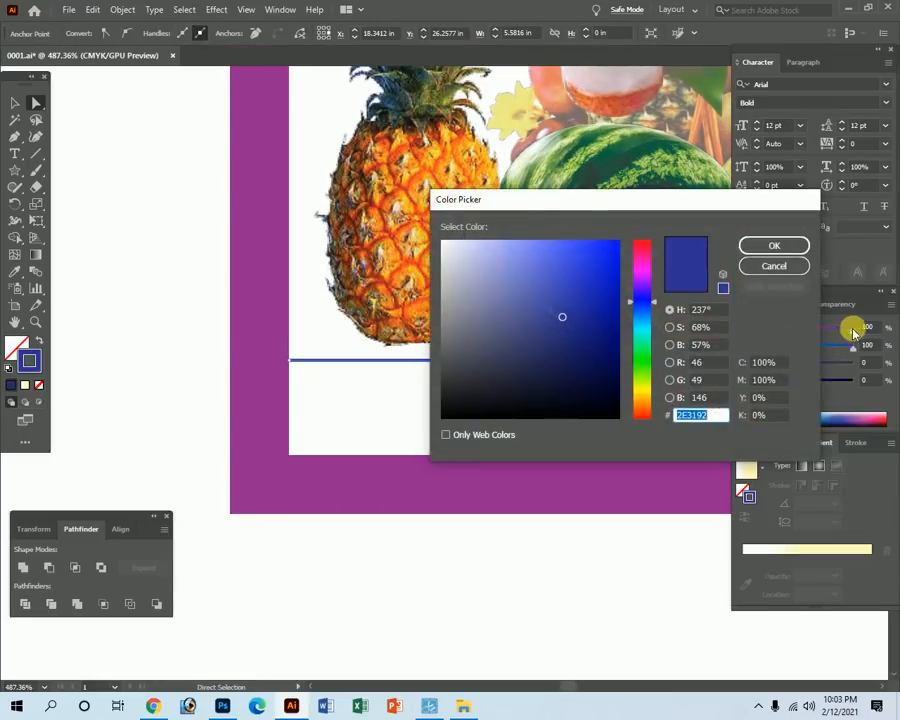
pyautogui.click(797, 268)
pyautogui.moveTo(846, 333); pyautogui.dragTo(782, 328)
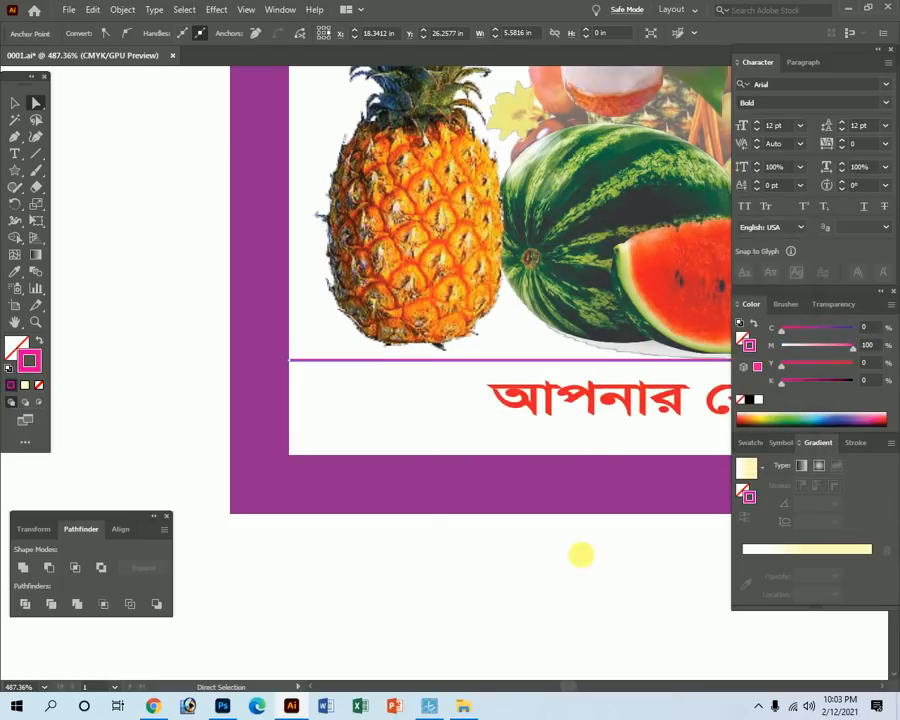
pyautogui.press('Tab')
pyautogui.click(571, 389)
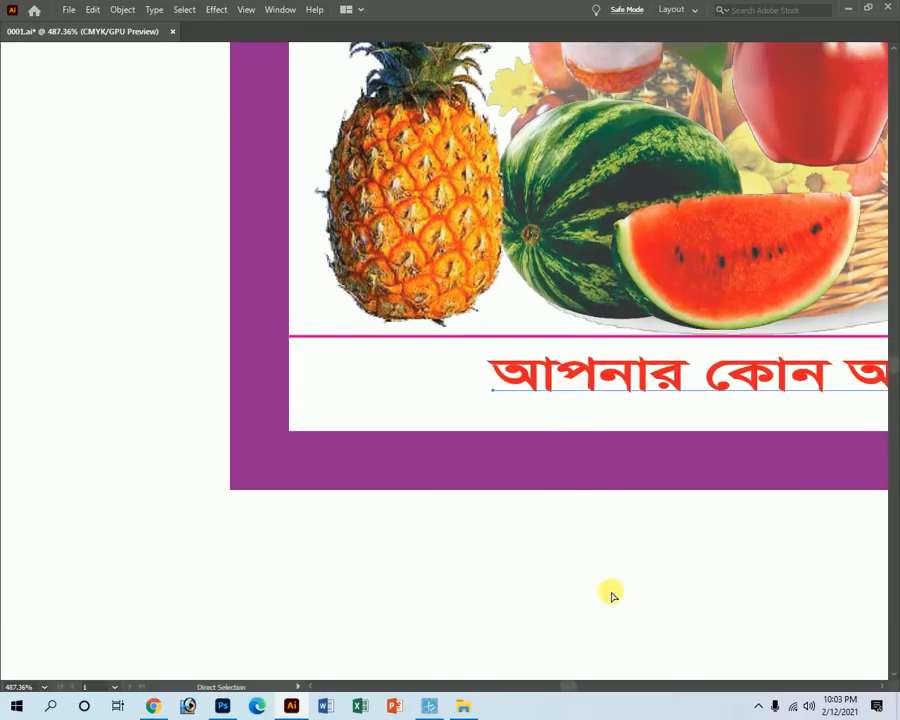
# Select the purple border rectangle and make its fill active in the Color panel.
pyautogui.press('z')
pyautogui.keyDown('alt'); pyautogui.click(615, 454); pyautogui.keyUp('alt')
pyautogui.keyDown('alt'); pyautogui.click(615, 454); pyautogui.keyUp('alt')
pyautogui.keyDown('alt'); pyautogui.click(615, 454); pyautogui.keyUp('alt')
pyautogui.keyDown('alt'); pyautogui.click(615, 454); pyautogui.keyUp('alt')
pyautogui.press('a')
pyautogui.click(532, 224)
pyautogui.press('Tab')
pyautogui.click(745, 339)
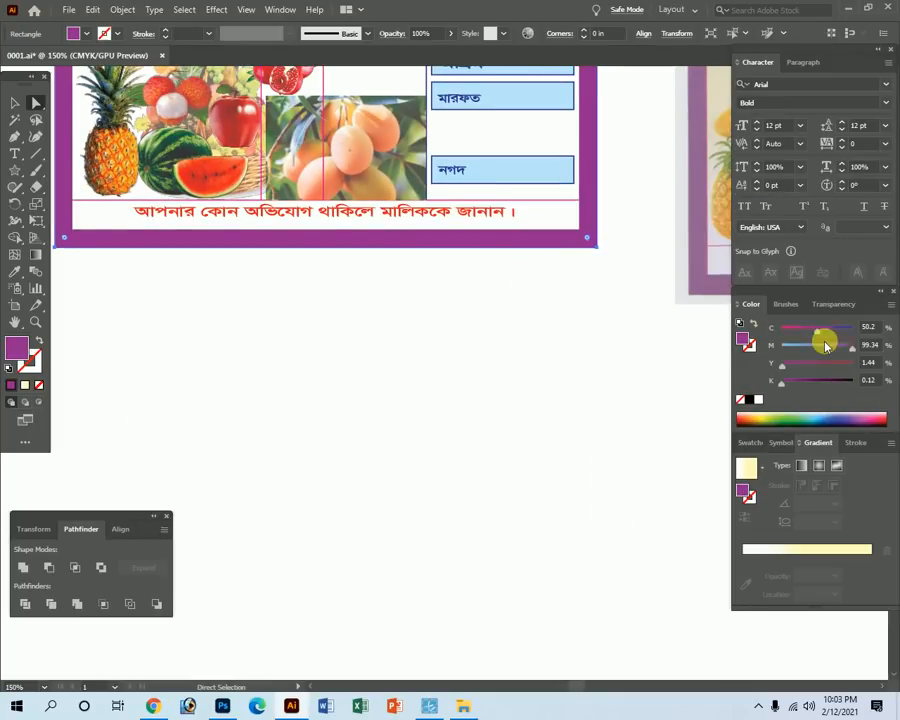
# Try cyan 40 on the border's fill and deselect to preview the colour.
pyautogui.click(868, 327)
pyautogui.write('40')
pyautogui.press('Return')
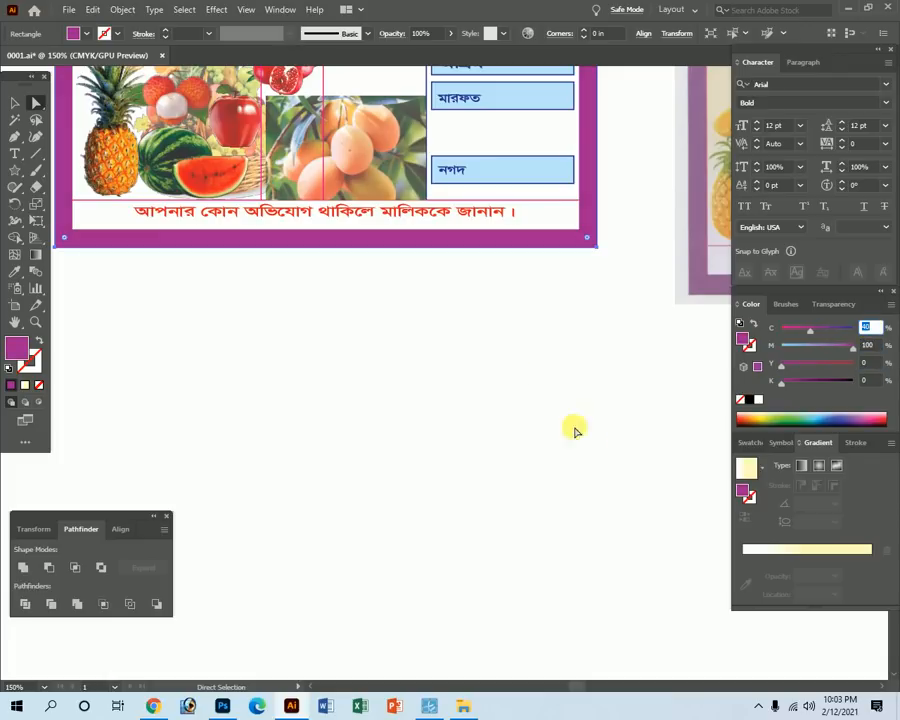
pyautogui.click(500, 366)
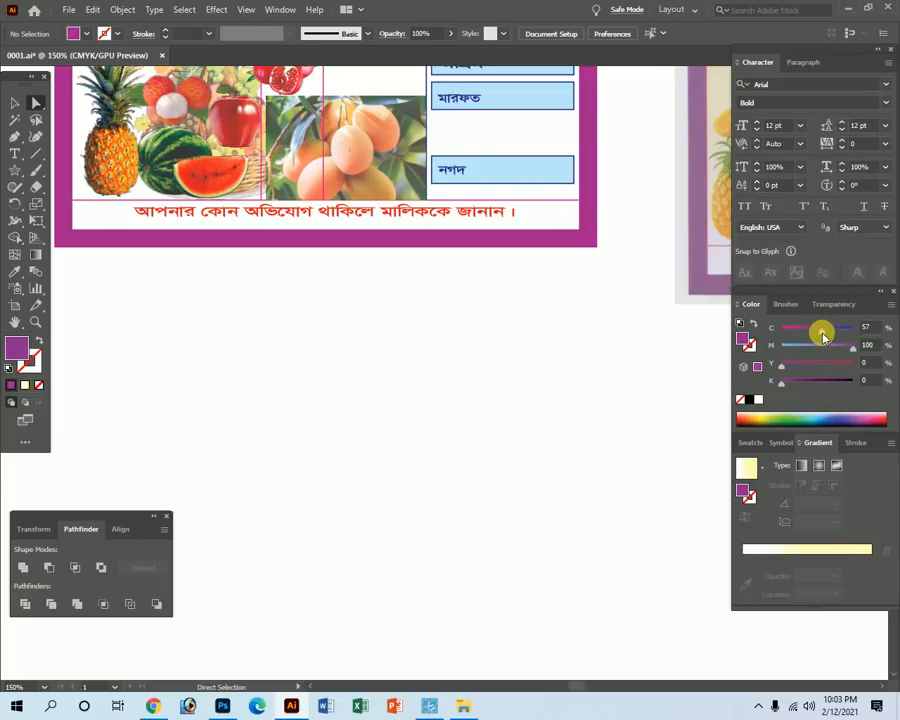
# Reselect the border and set its fill to cyan 50, magenta 90, then zoom out.
pyautogui.click(584, 238)
pyautogui.click(811, 330)
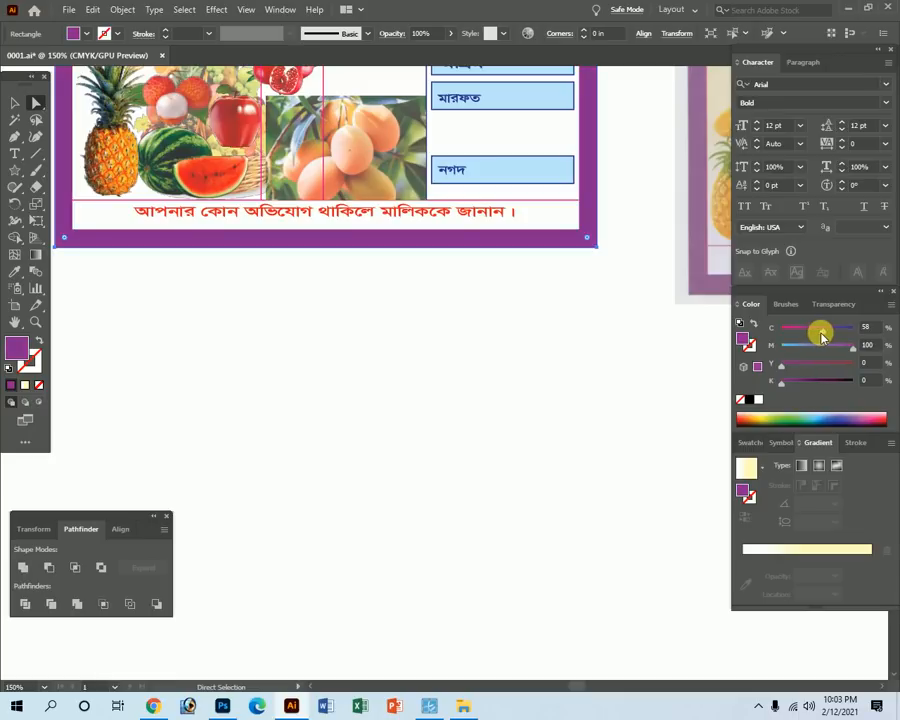
pyautogui.click(838, 348)
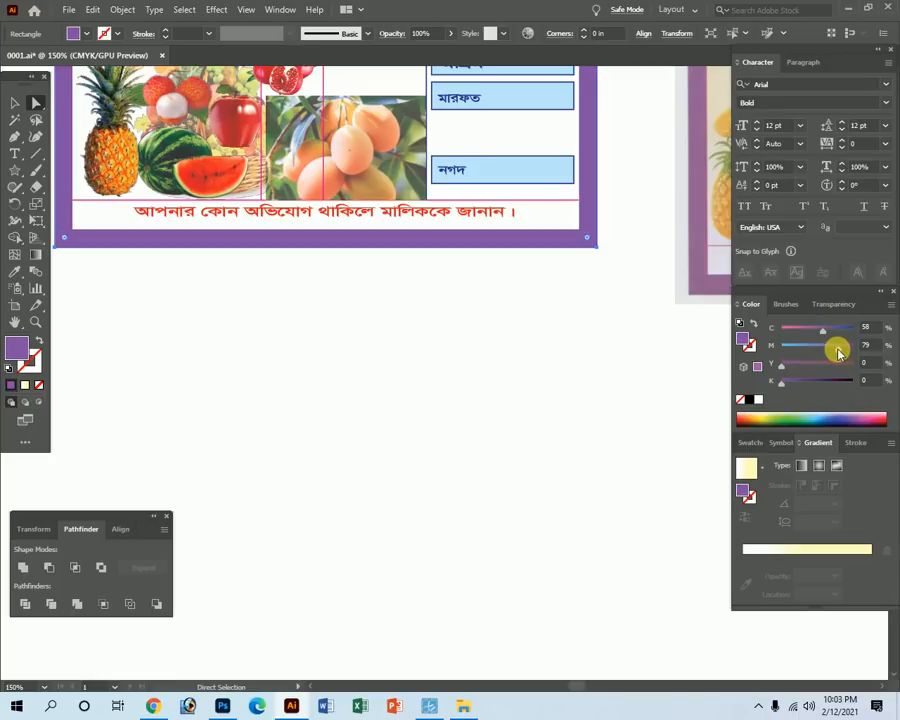
pyautogui.click(866, 345)
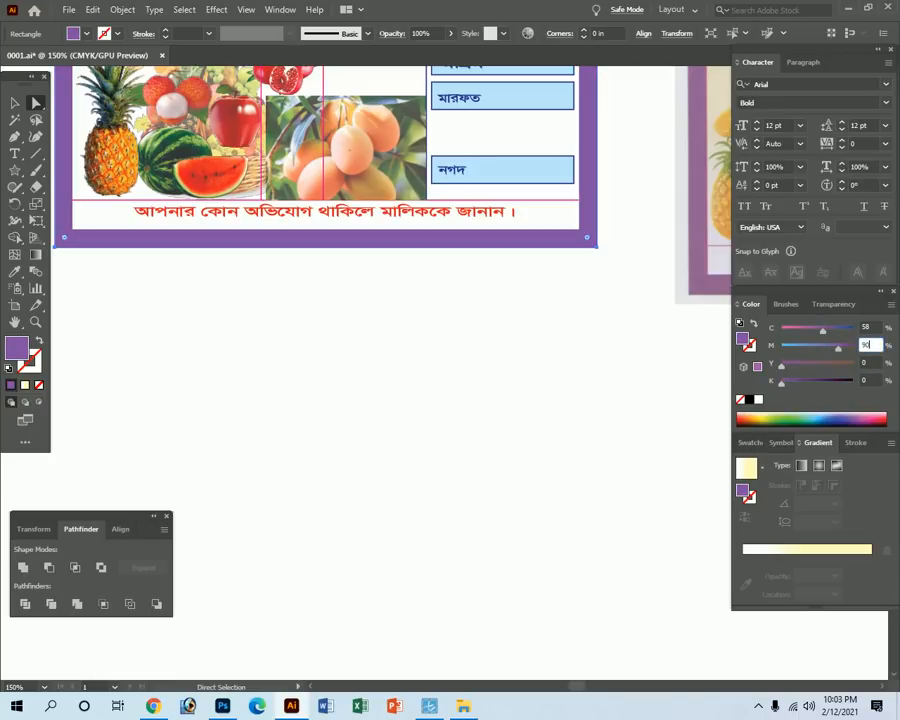
pyautogui.click(869, 351)
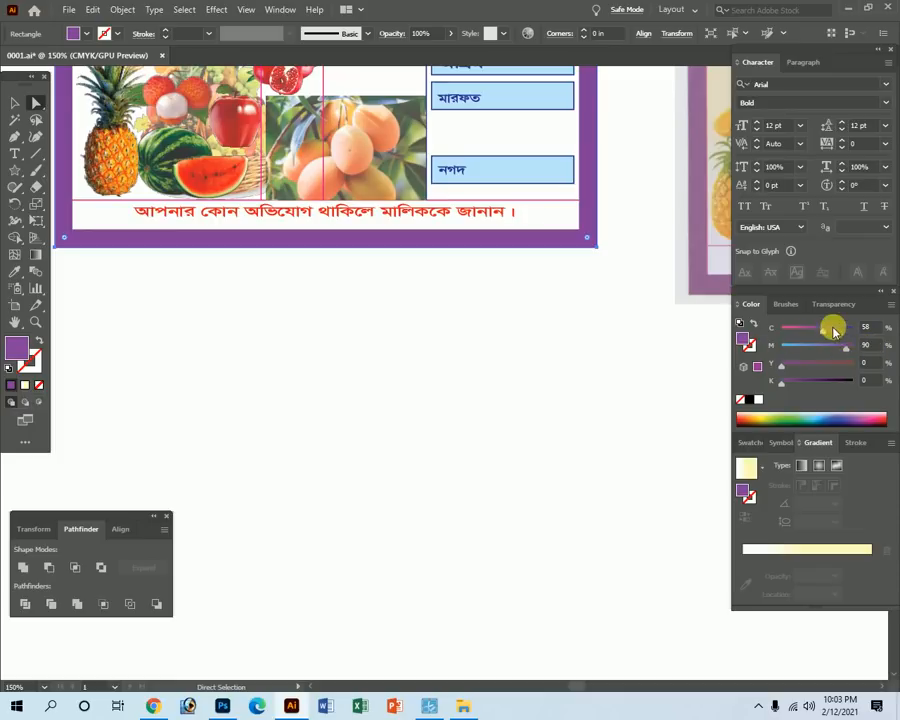
pyautogui.write('50')
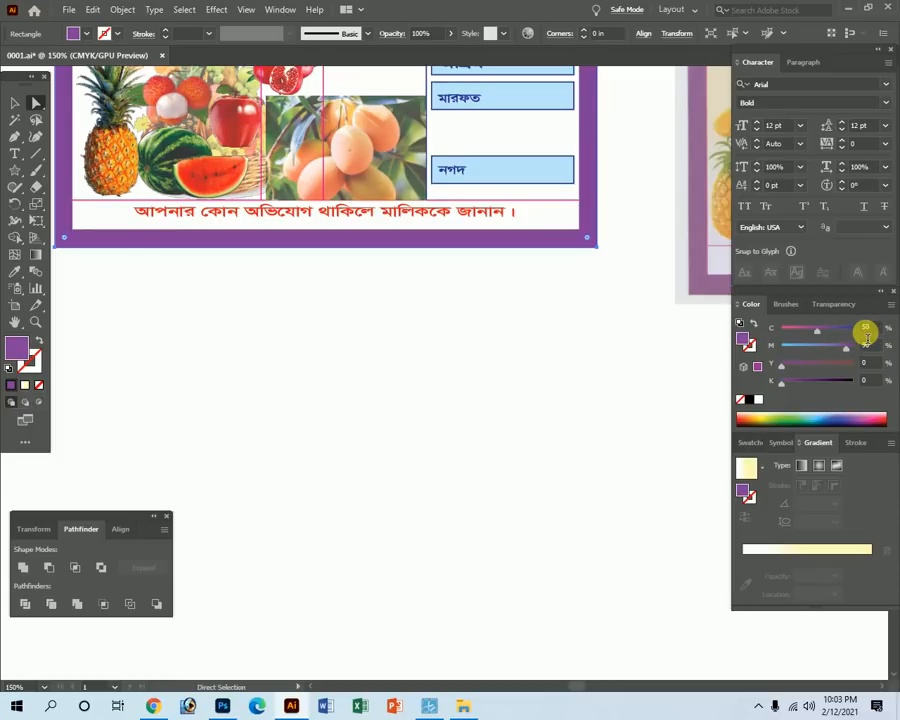
pyautogui.press('Return')
pyautogui.press('Tab')
pyautogui.press('z')
pyautogui.keyDown('alt'); pyautogui.click(456, 212); pyautogui.keyUp('alt')
pyautogui.keyDown('alt'); pyautogui.click(455, 210); pyautogui.keyUp('alt')
pyautogui.keyDown('alt'); pyautogui.click(441, 272); pyautogui.keyUp('alt')
# Marquee-select every object of the new receipt and group them with Ctrl+G.
pyautogui.press('a')
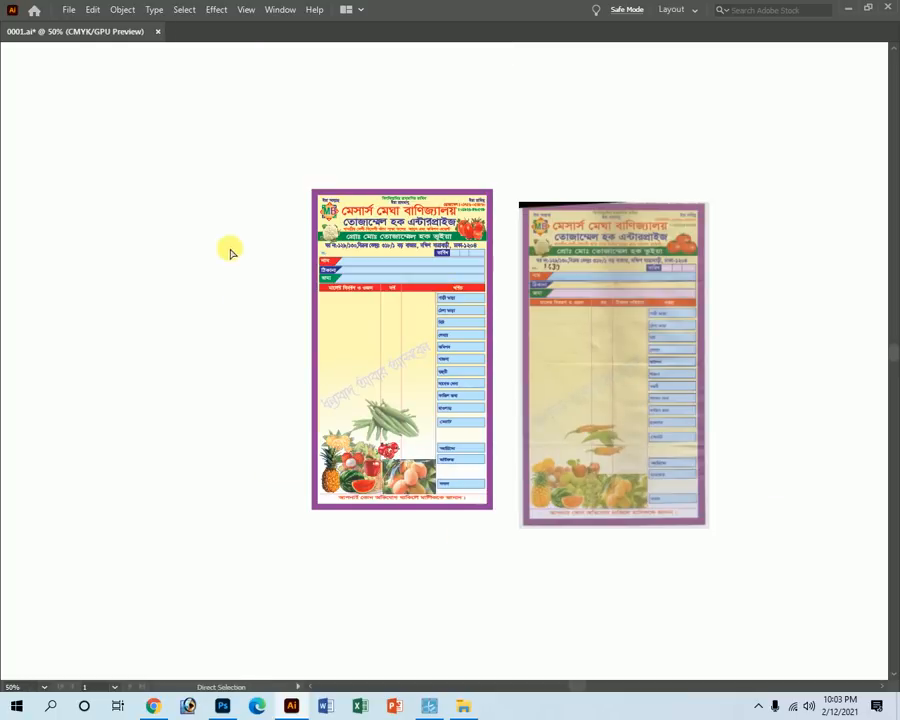
pyautogui.click(429, 706)
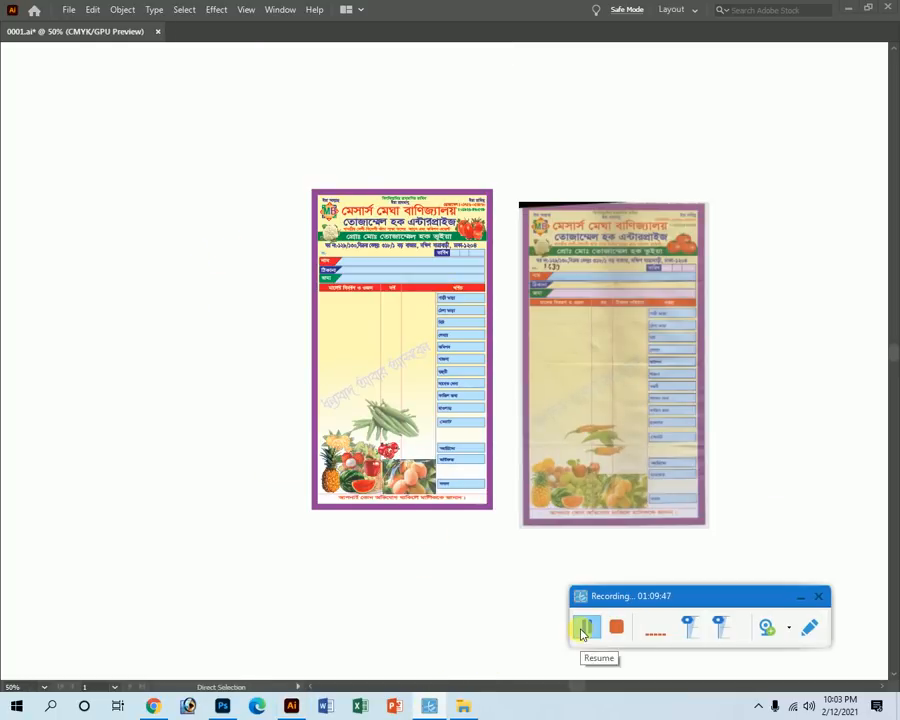
pyautogui.click(801, 597)
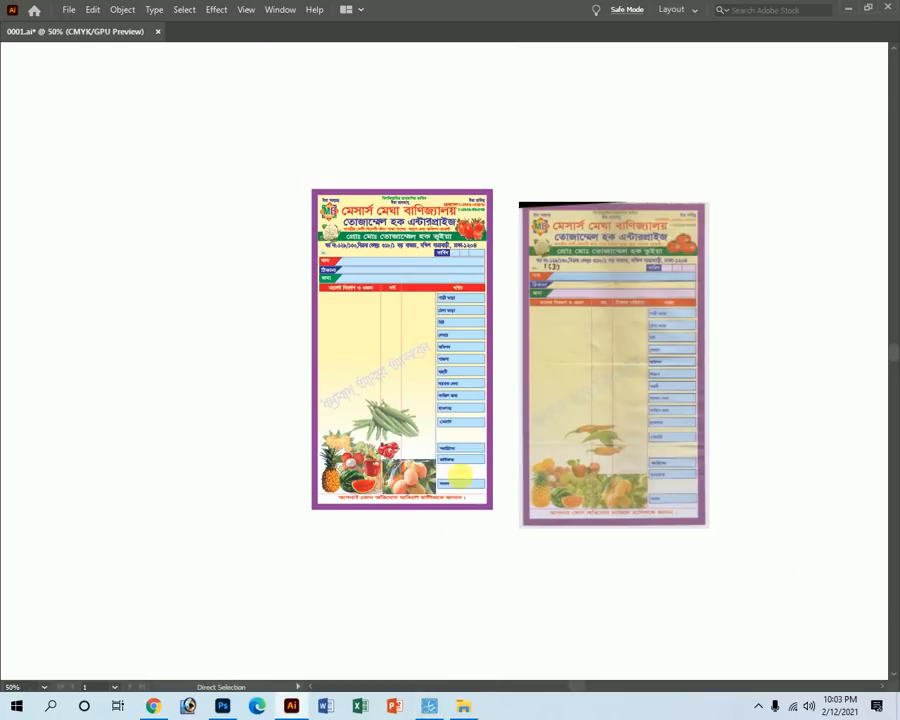
pyautogui.press('Tab')
pyautogui.click(11, 100)
pyautogui.press('Tab')
pyautogui.moveTo(269, 157); pyautogui.dragTo(496, 546)
pyautogui.press('Tab')
pyautogui.press('a')
pyautogui.moveTo(244, 166); pyautogui.dragTo(500, 570)
pyautogui.hotkey('ctrl', 'g')
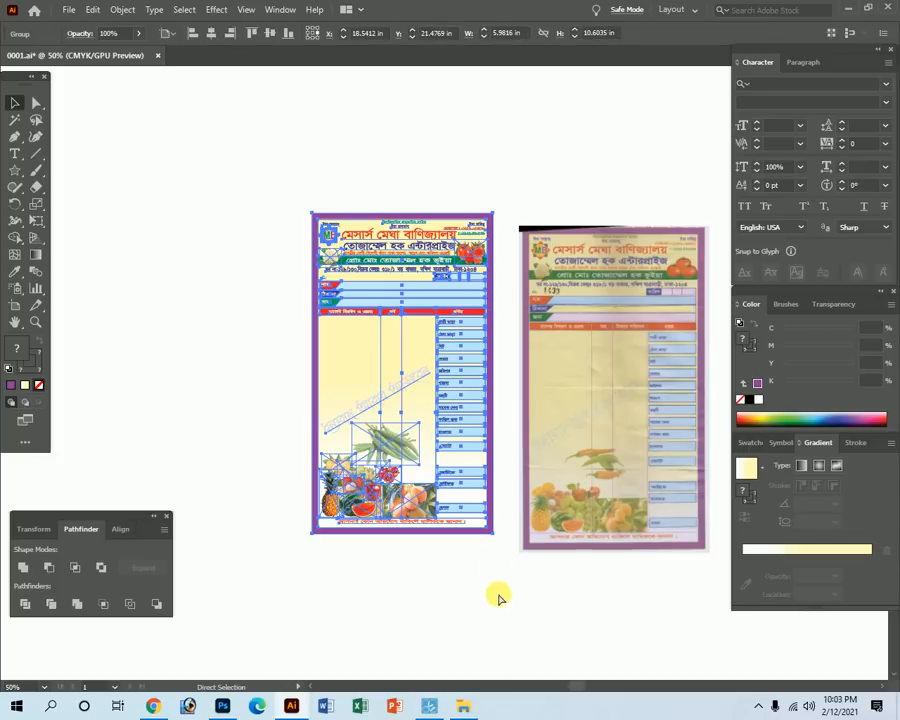
pyautogui.click(499, 597)
pyautogui.press('Tab')
# Move the grouped receipt right beside the scanned original and frame both in view.
pyautogui.moveTo(464, 343); pyautogui.dragTo(486, 358)
pyautogui.click(171, 390)
pyautogui.press('z')
pyautogui.moveTo(504, 302); pyautogui.dragTo(638, 372)
pyautogui.press('space')
pyautogui.moveTo(575, 416); pyautogui.dragTo(488, 358)
pyautogui.click(834, 568)
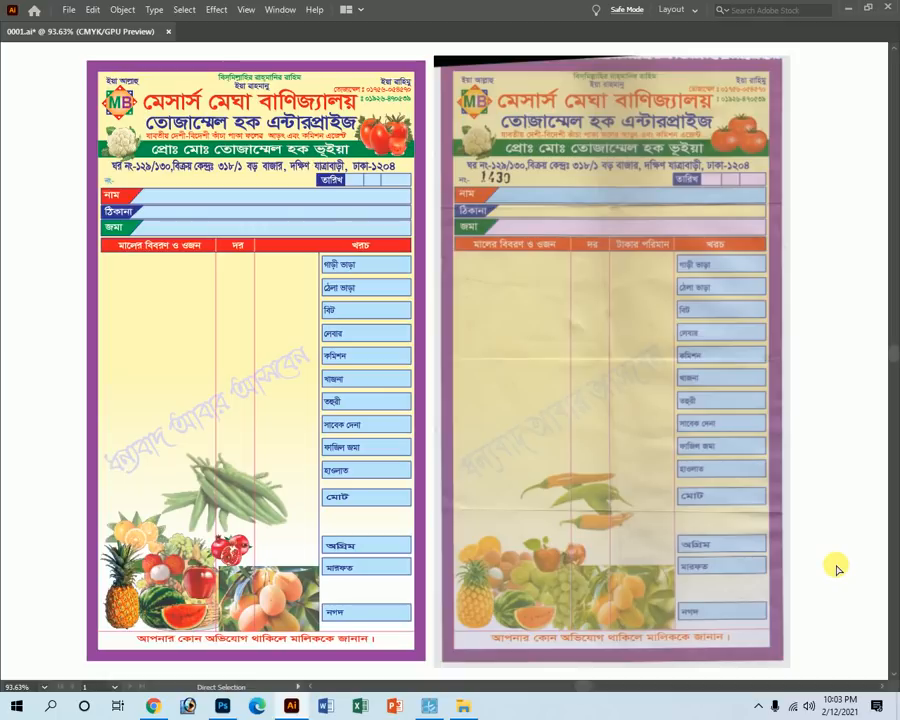
# Save the document with Ctrl+S.
pyautogui.hotkey('ctrl', 's')
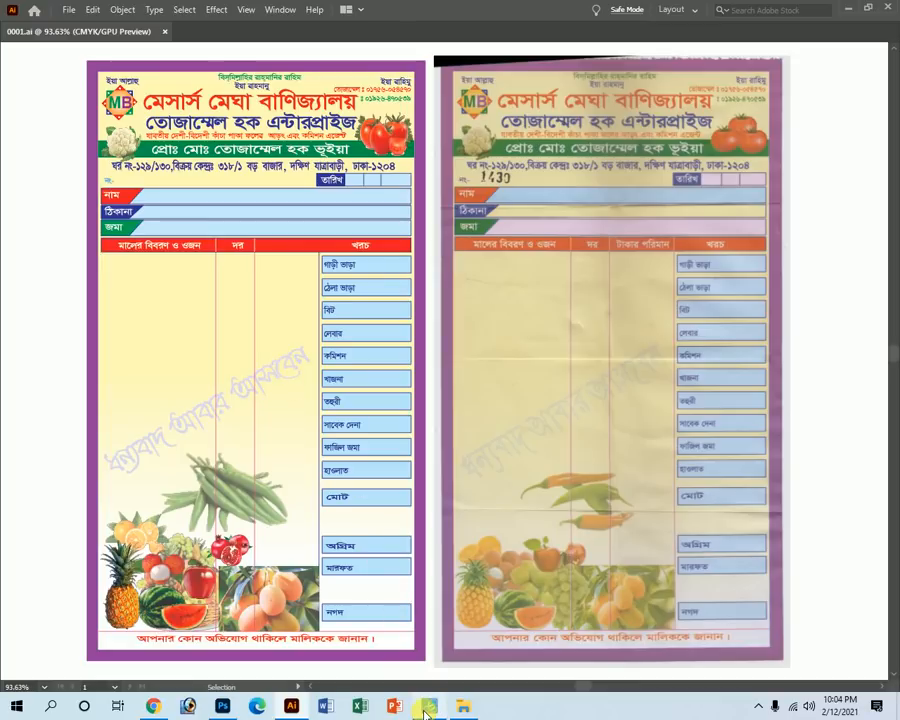
pyautogui.moveTo(425, 711)
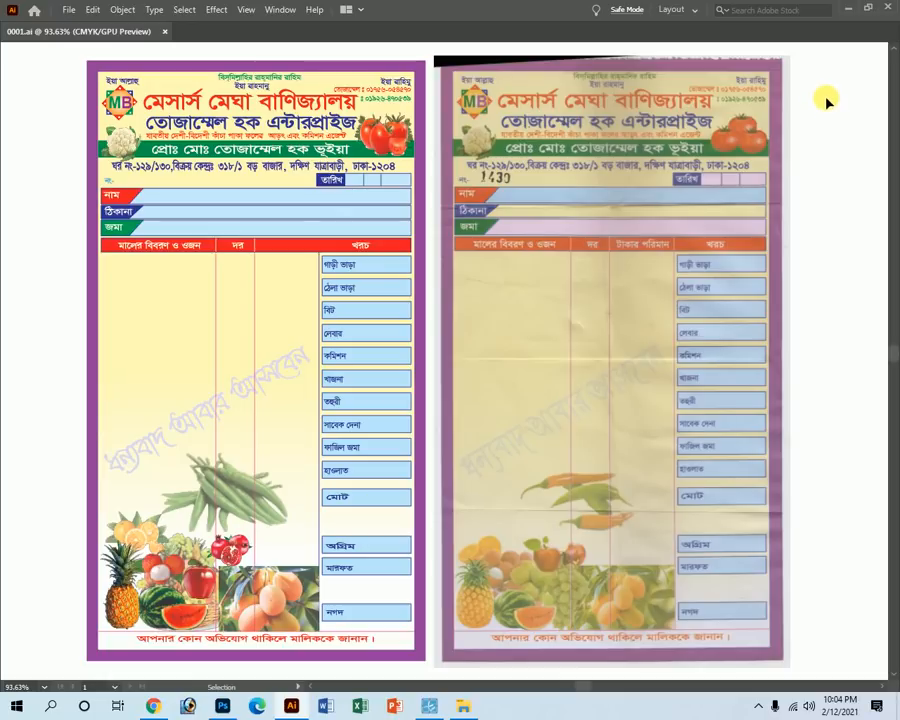
pyautogui.click(425, 703)
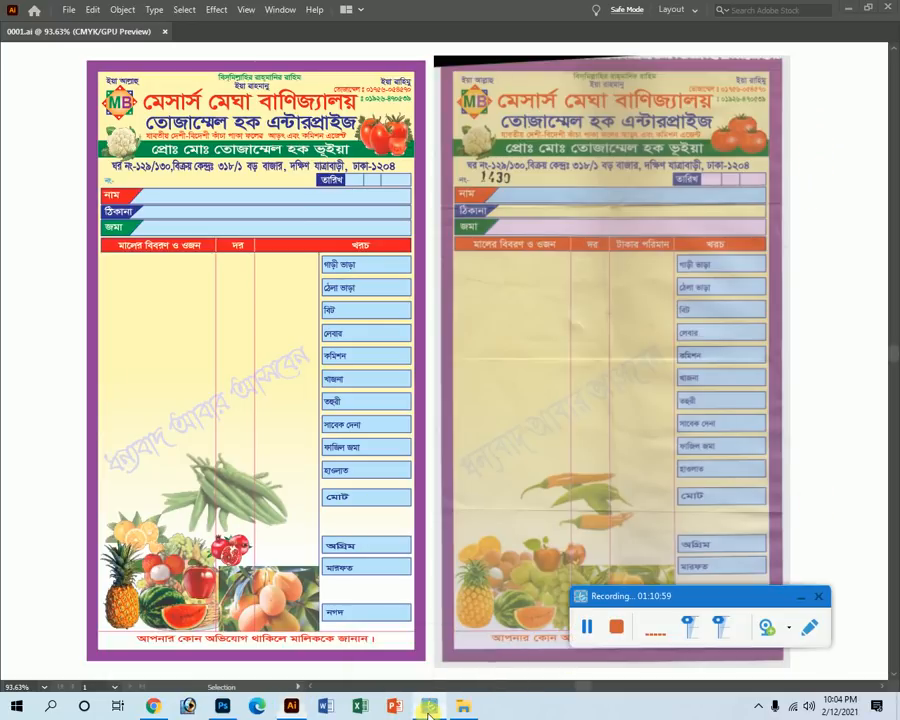